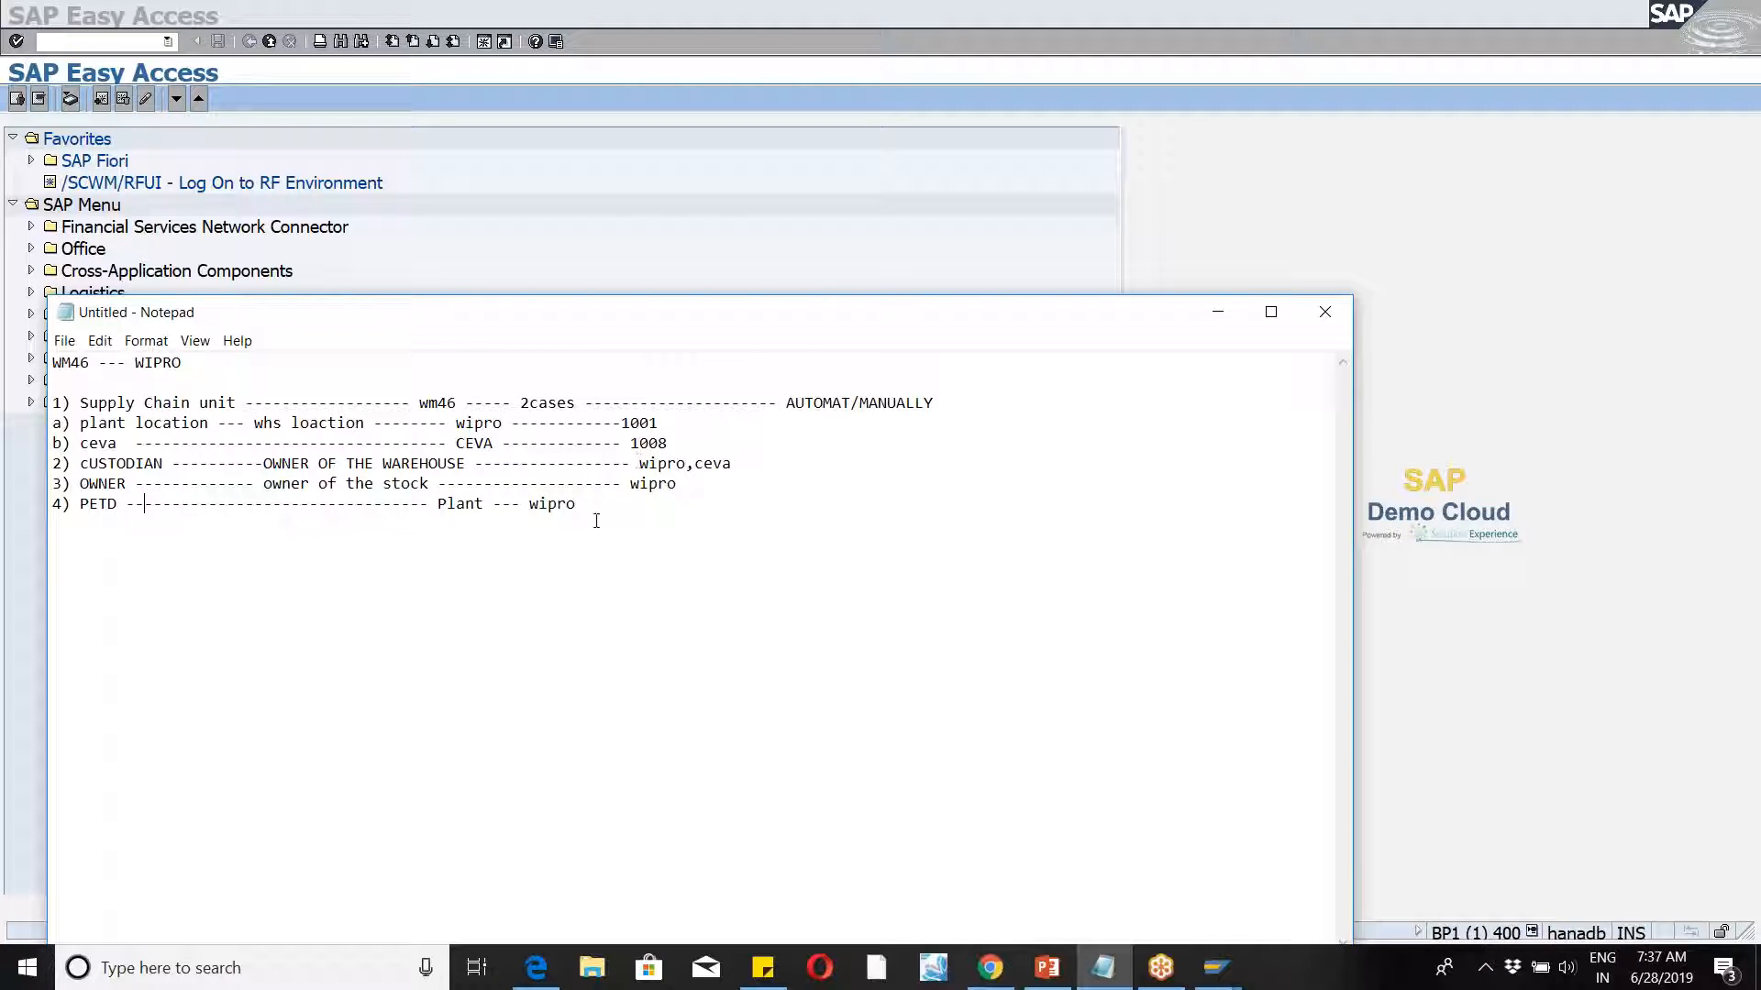
Step: Add a new line reading "Plant, Shipping Point" below the numbered list in the notes
key(Return)
key(Return)
key(Return)
key(Return)
click(613, 524)
text(Plant as)
key(BackSpace)
key(BackSpace)
key(BackSpace)
text(, Shipping Point )
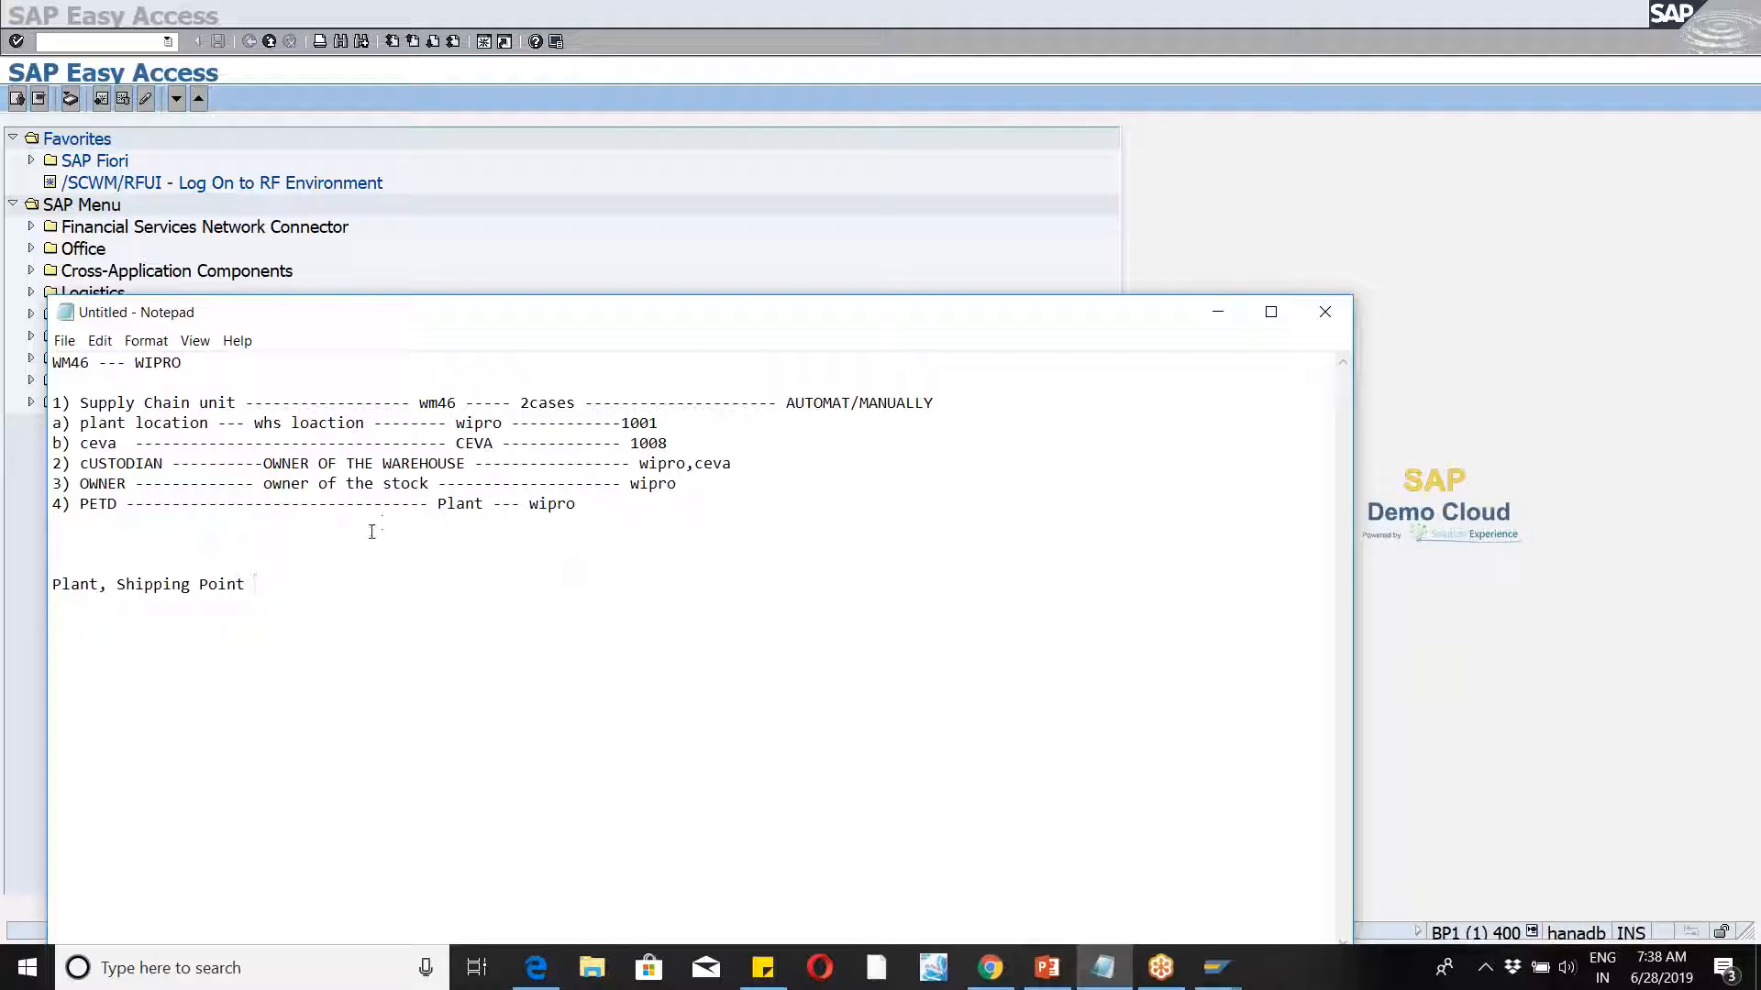
Step: Complete the "Plant, Shipping Point" line with "--------------- 1001,1003 --------- CIF" and highlight 1003 and AUTOMAT in the notes
text(---------------)
text(10001)
key(BackSpace)
key(BackSpace)
text(1,1003 --------- CIF)
key(Return)
key(Return)
drag(448, 584, 487, 586)
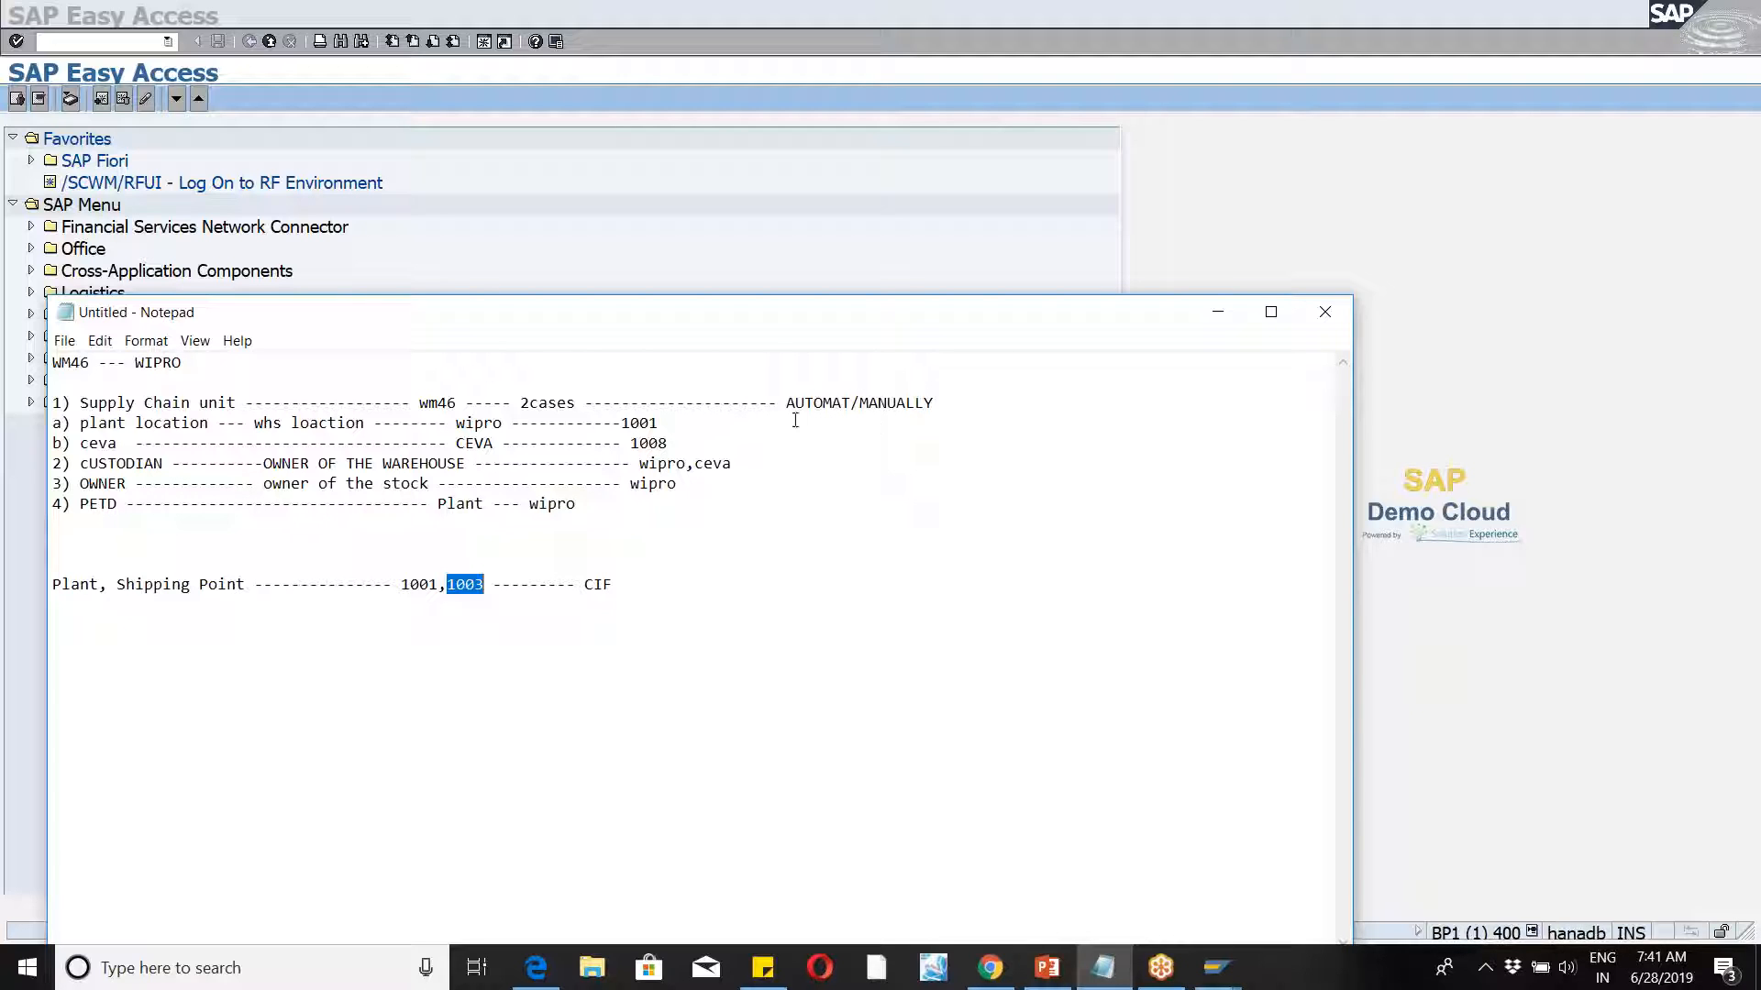
drag(786, 403, 848, 404)
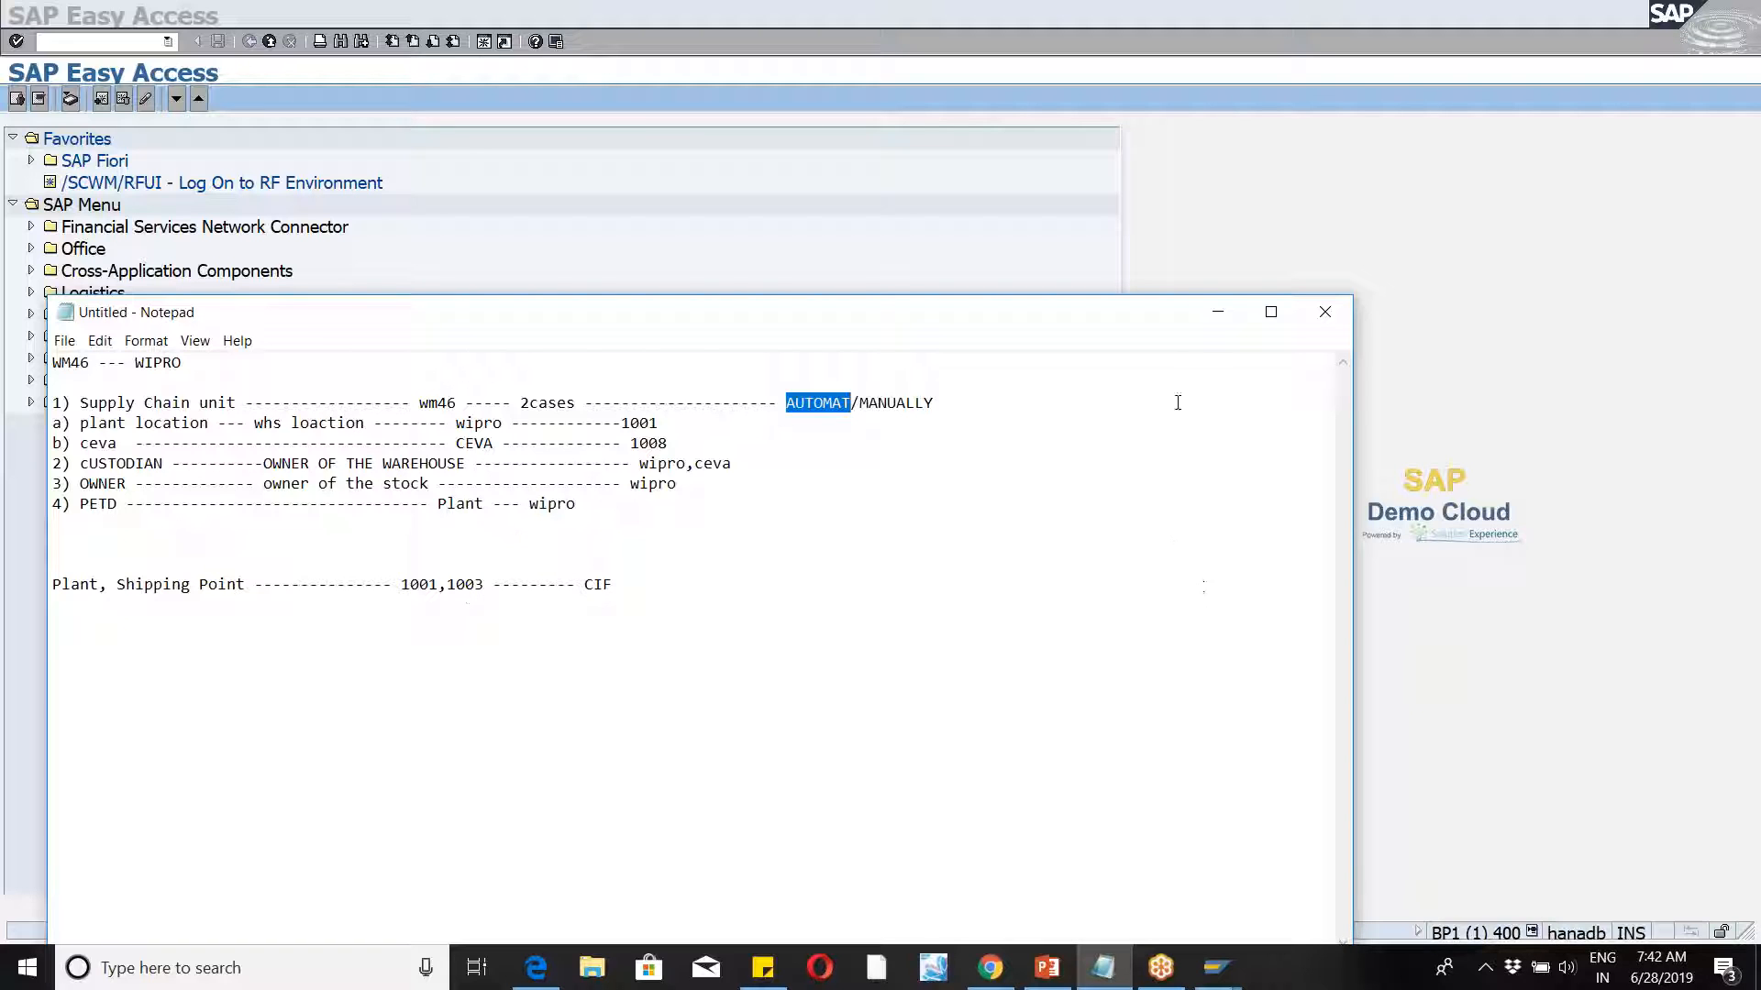
Step: Add the transaction codes "cfm1 , cfm2" on a new line at the end of the notes
click(1218, 312)
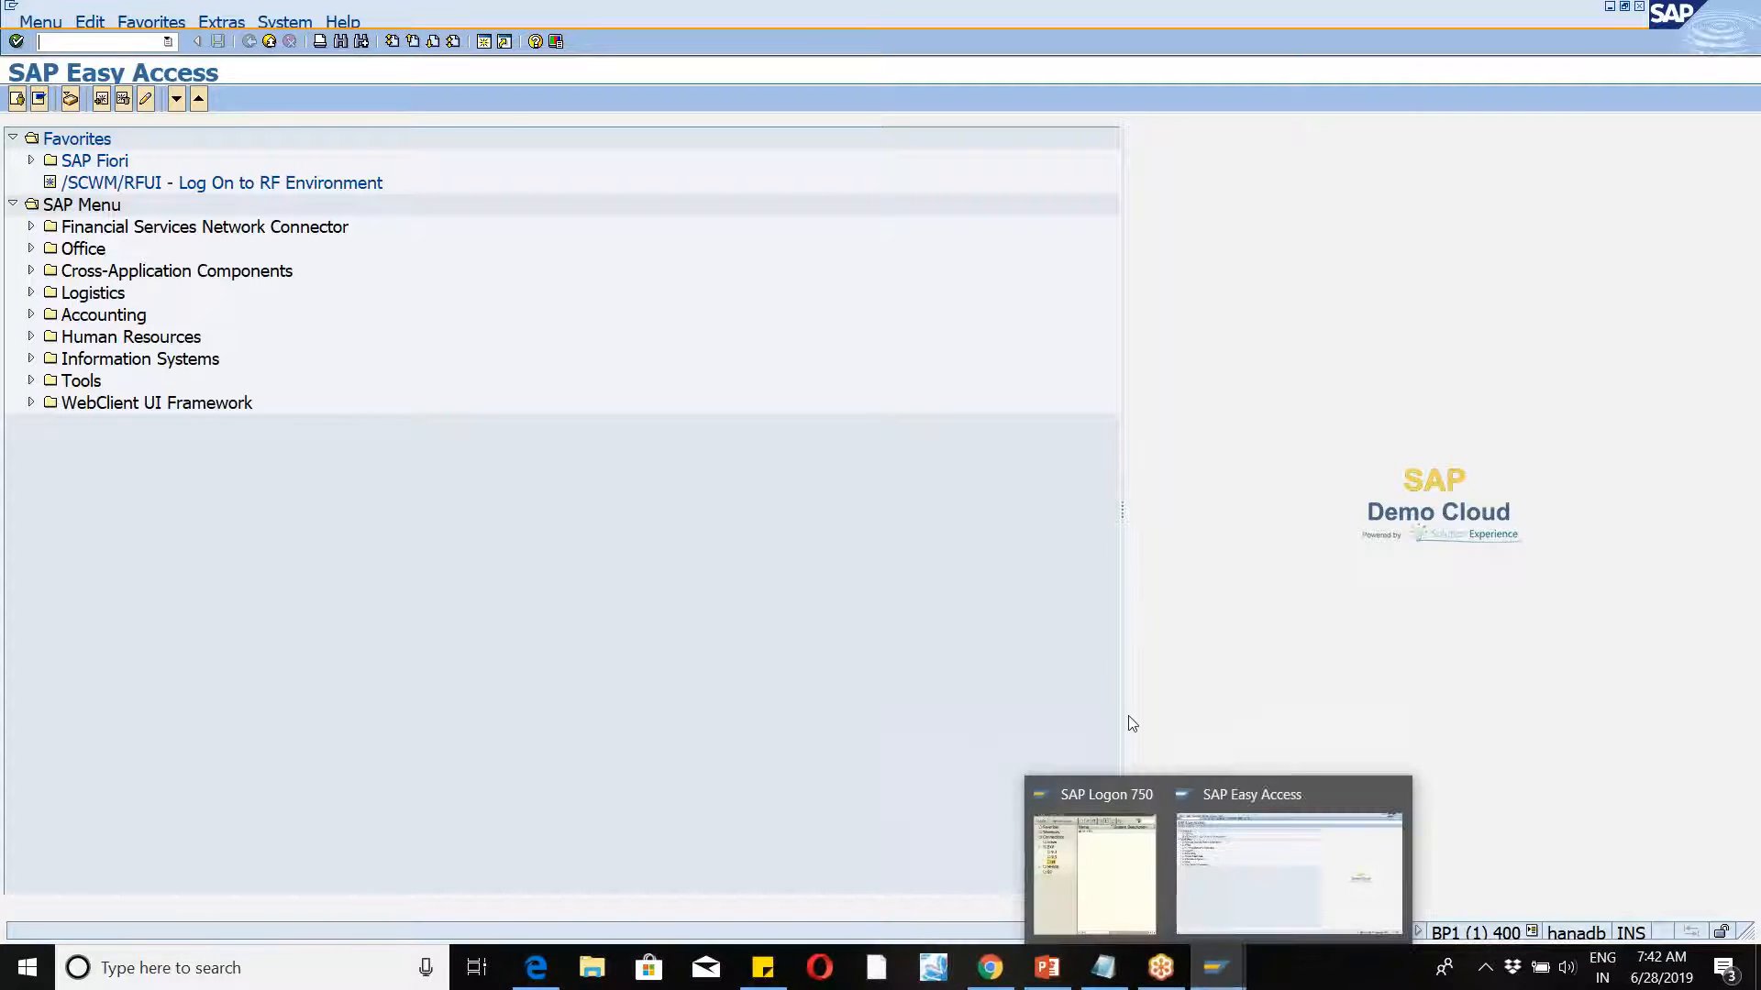
click(1096, 978)
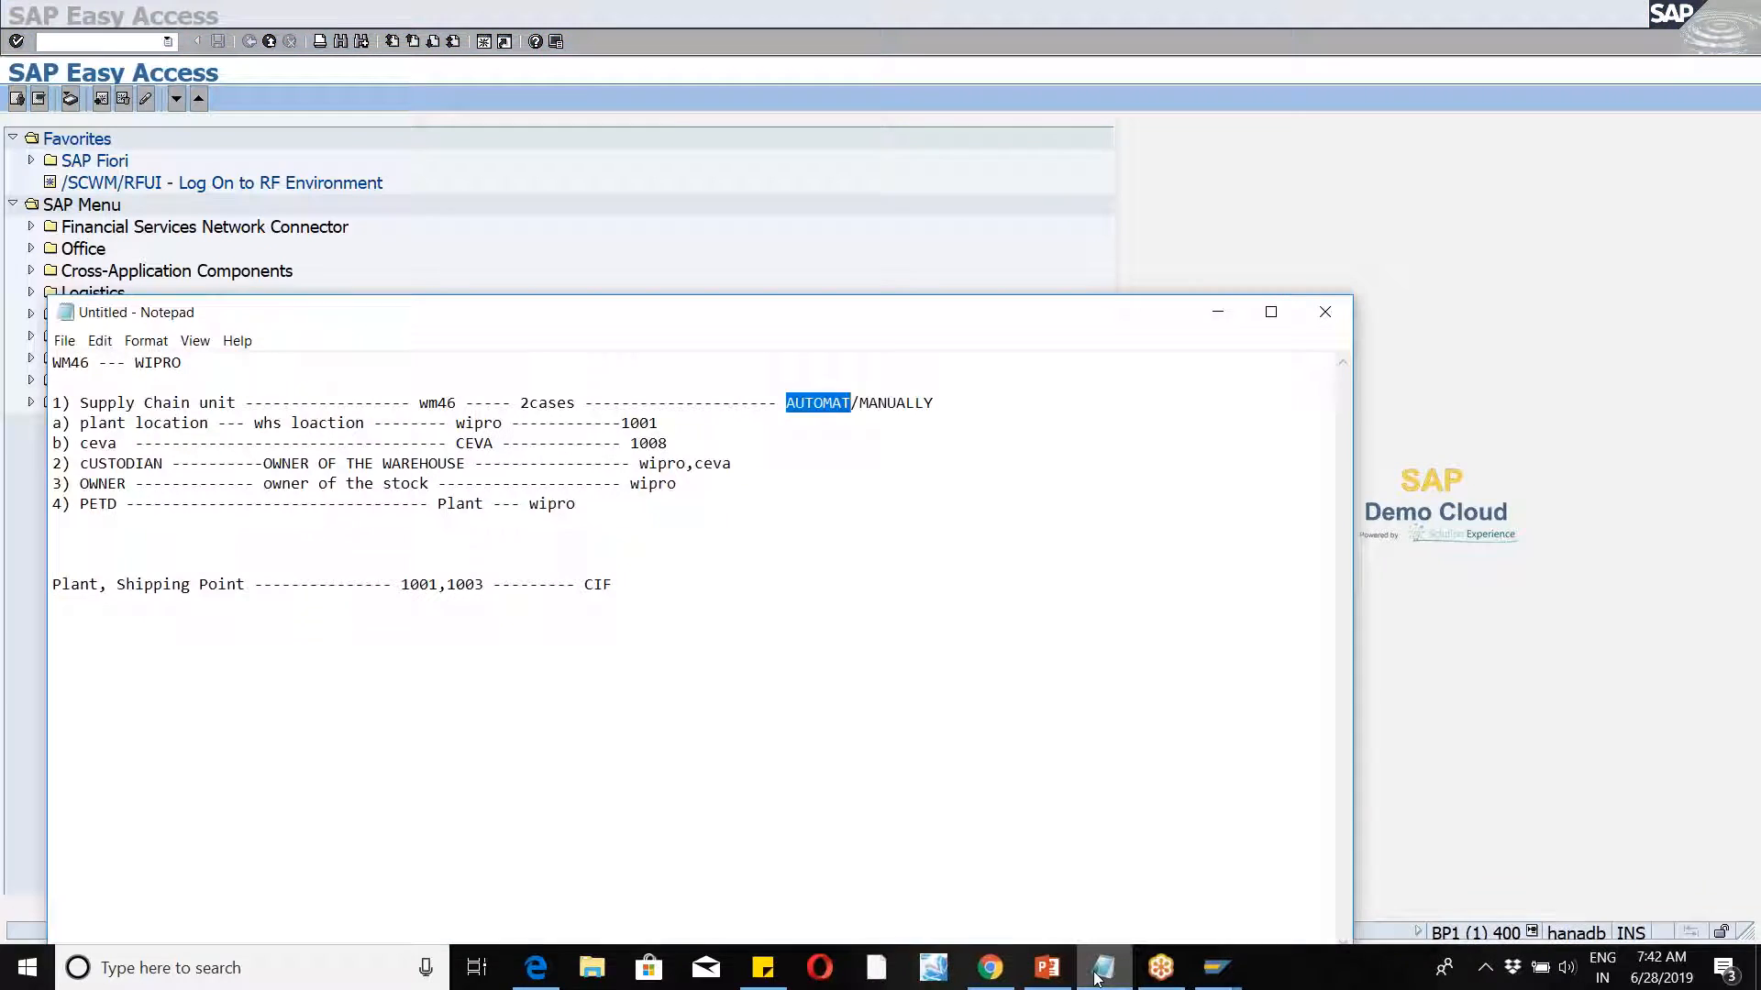
click(706, 611)
key(Return)
key(Return)
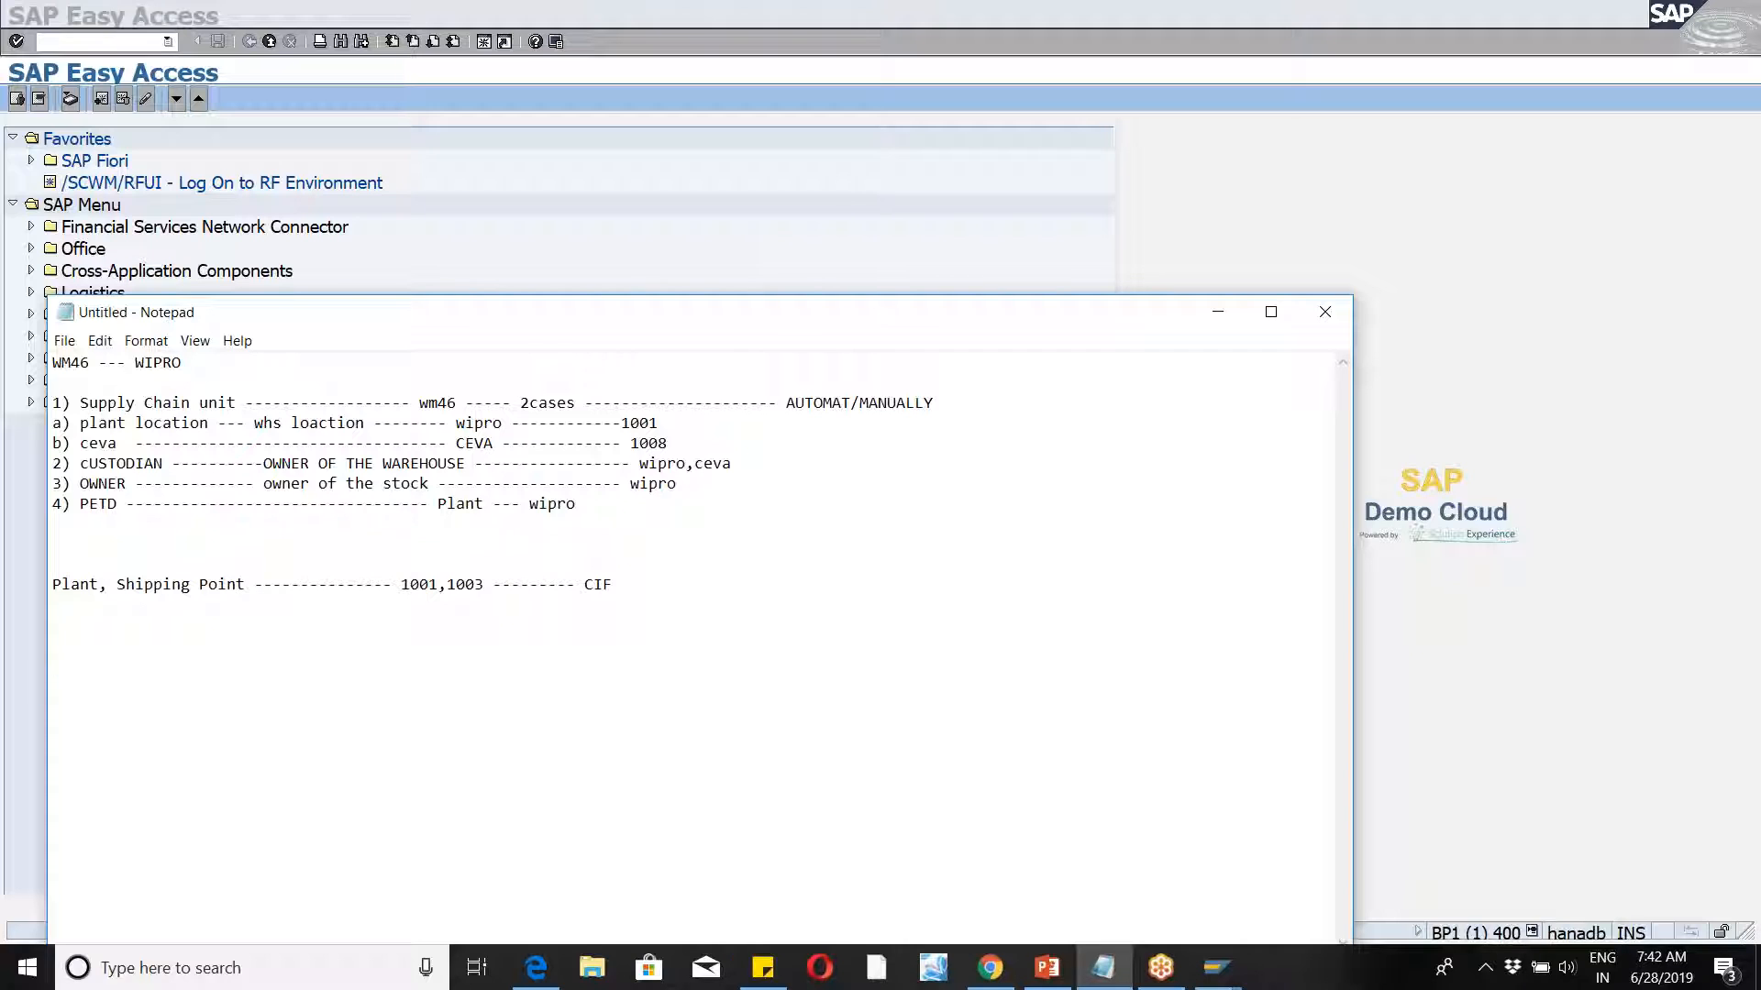
text(cfm1 , cfm2)
Step: Switch to SAP and start transaction cfm1 for creating an integration model
key(alt+Tab)
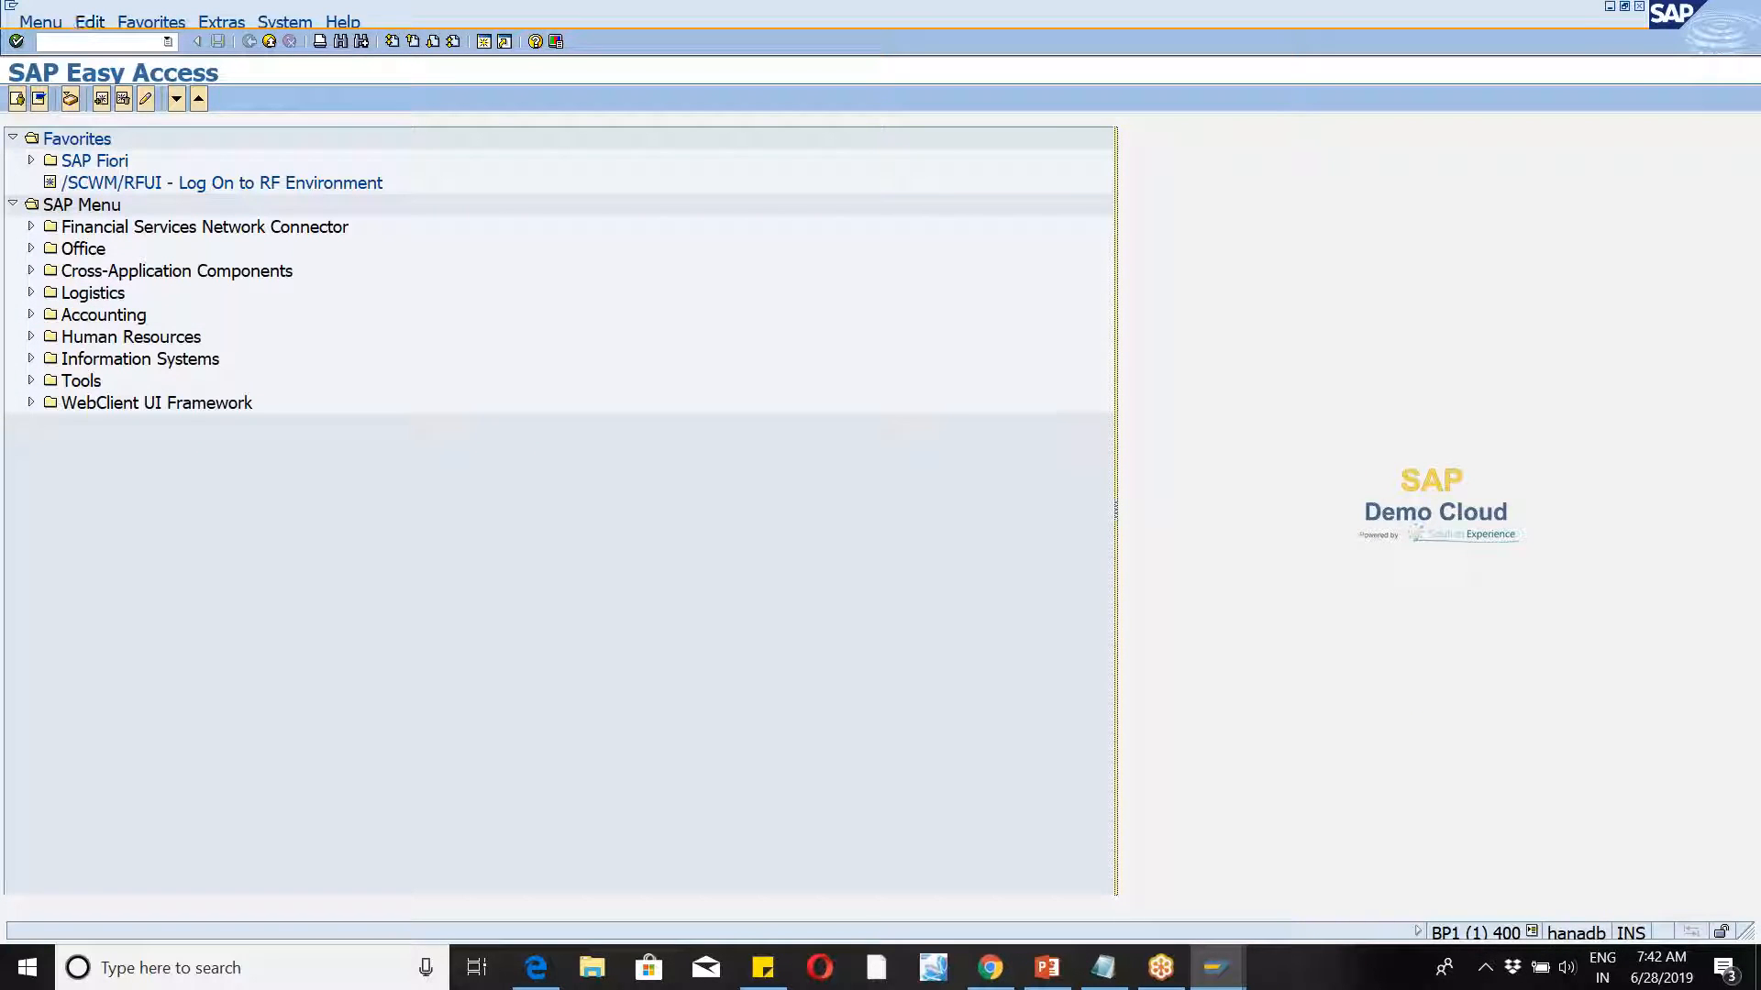
click(63, 41)
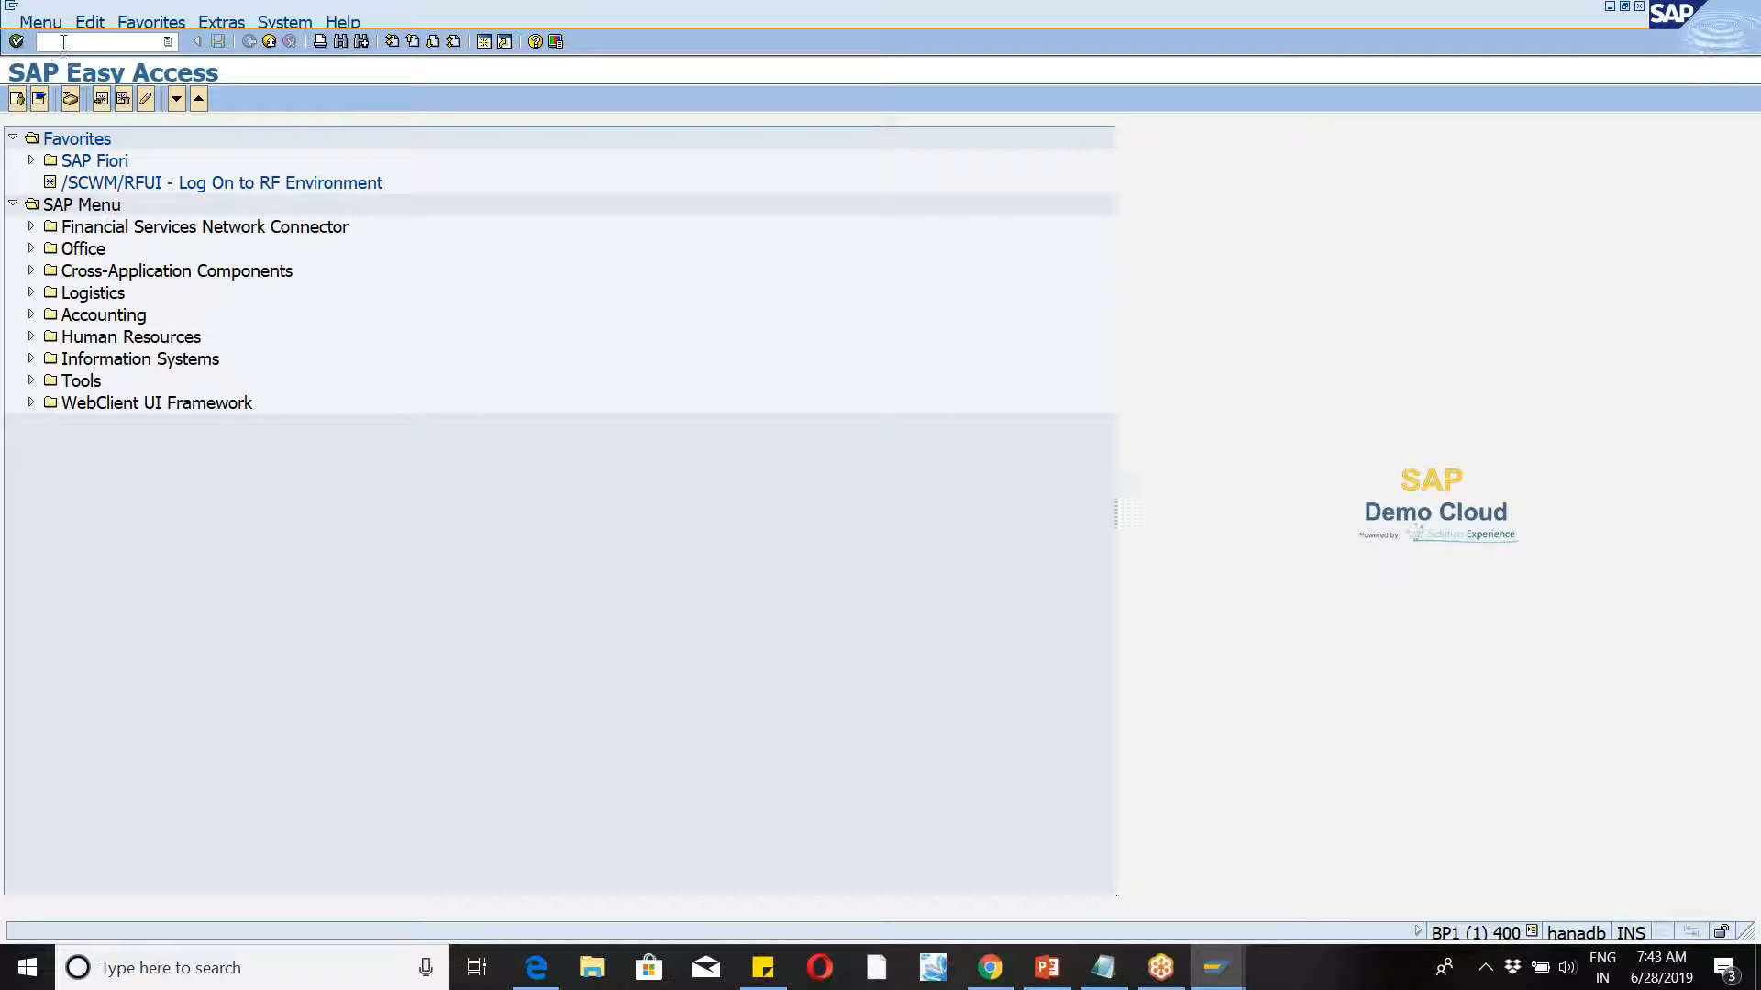
text(cfm1)
key(Return)
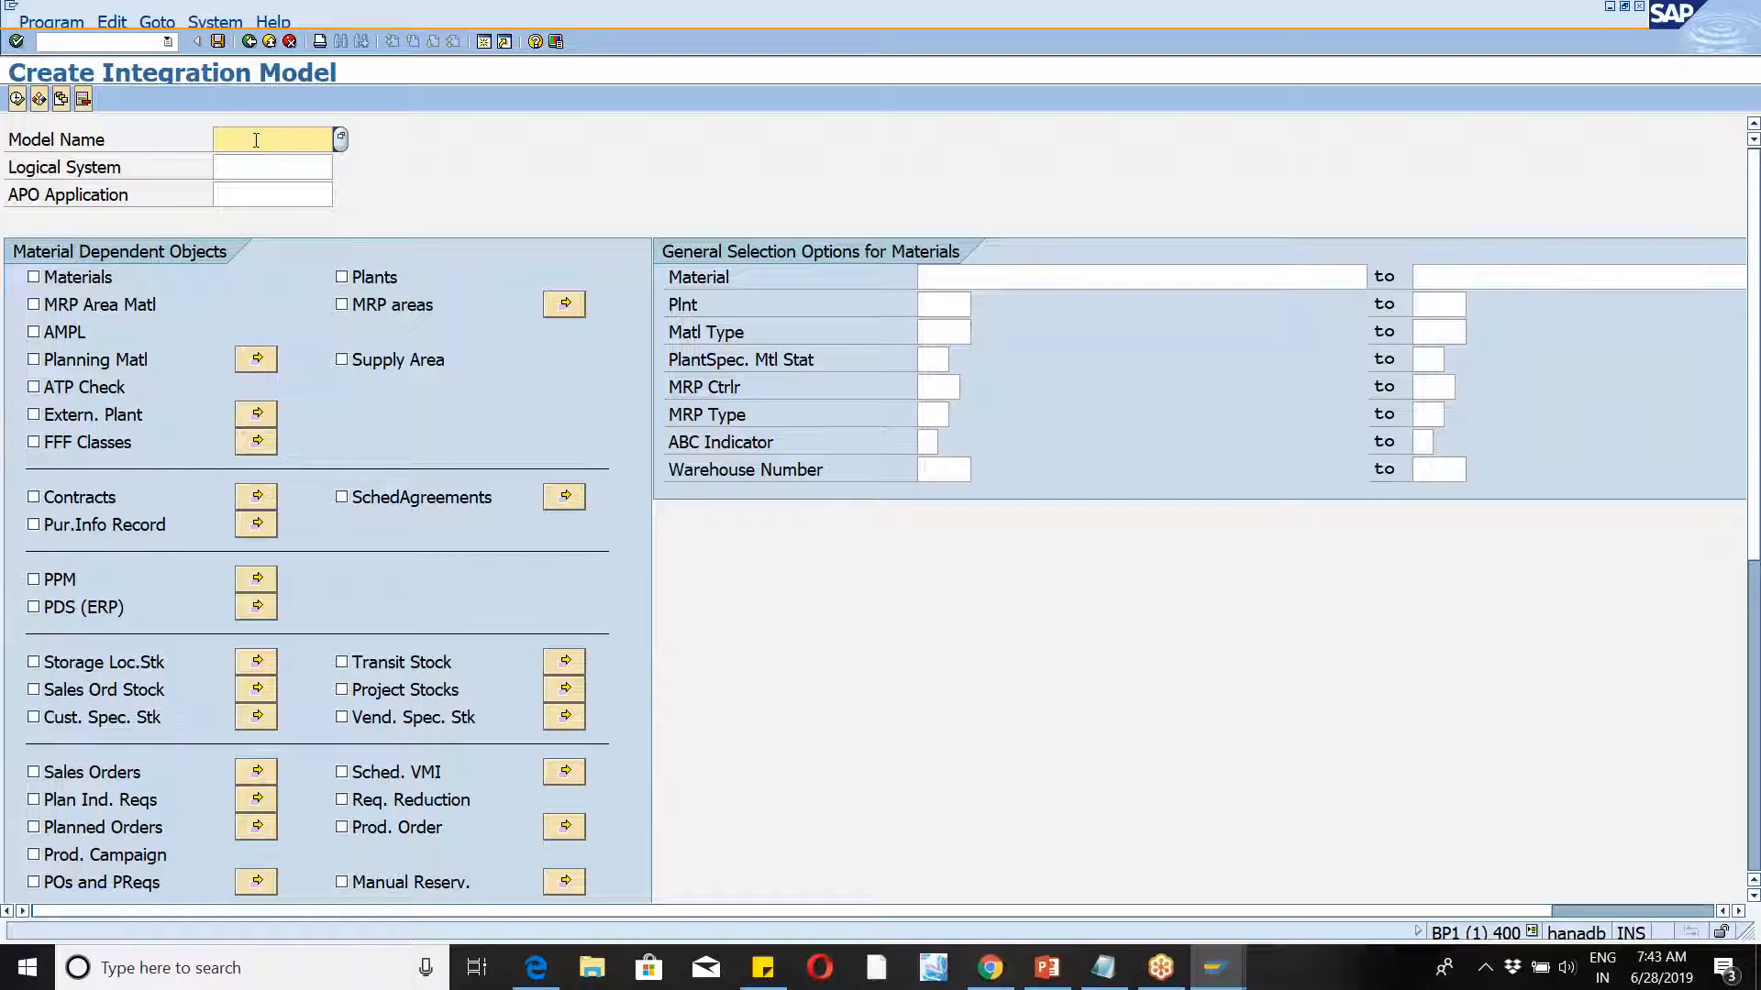
Step: Set the integration model's name to wm46-plnt and its logical system to T41EWM400
key(alt+Tab)
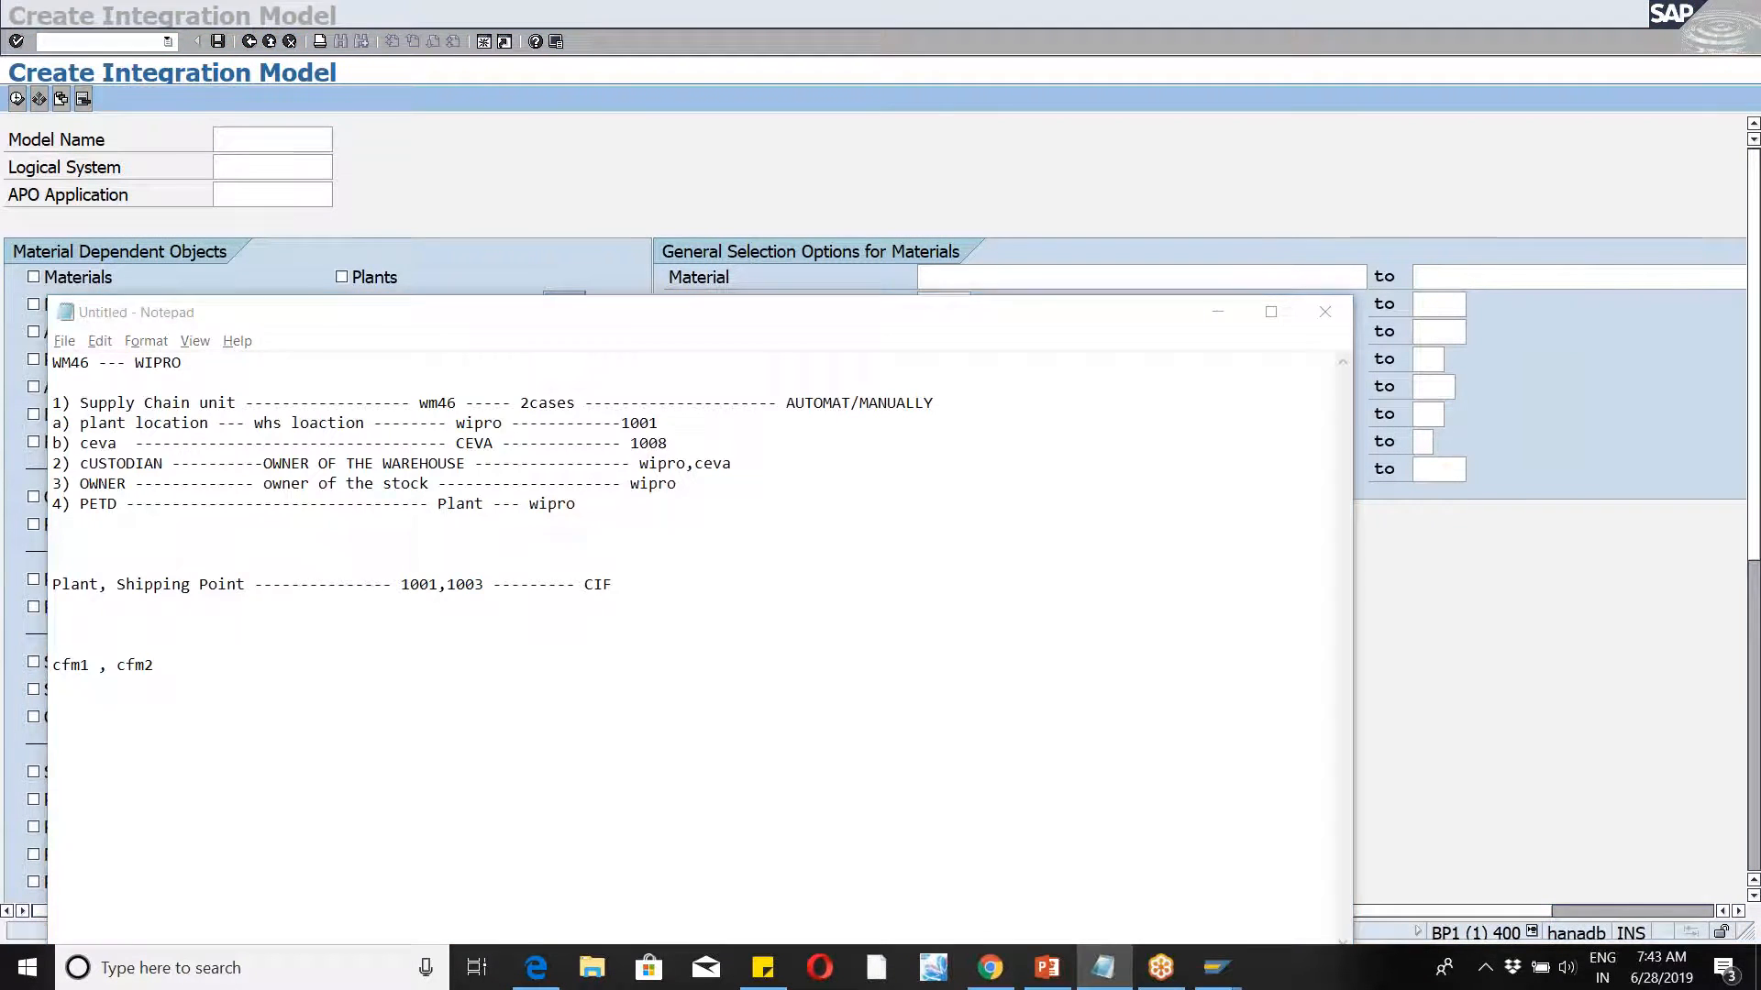
click(255, 140)
text(wm)
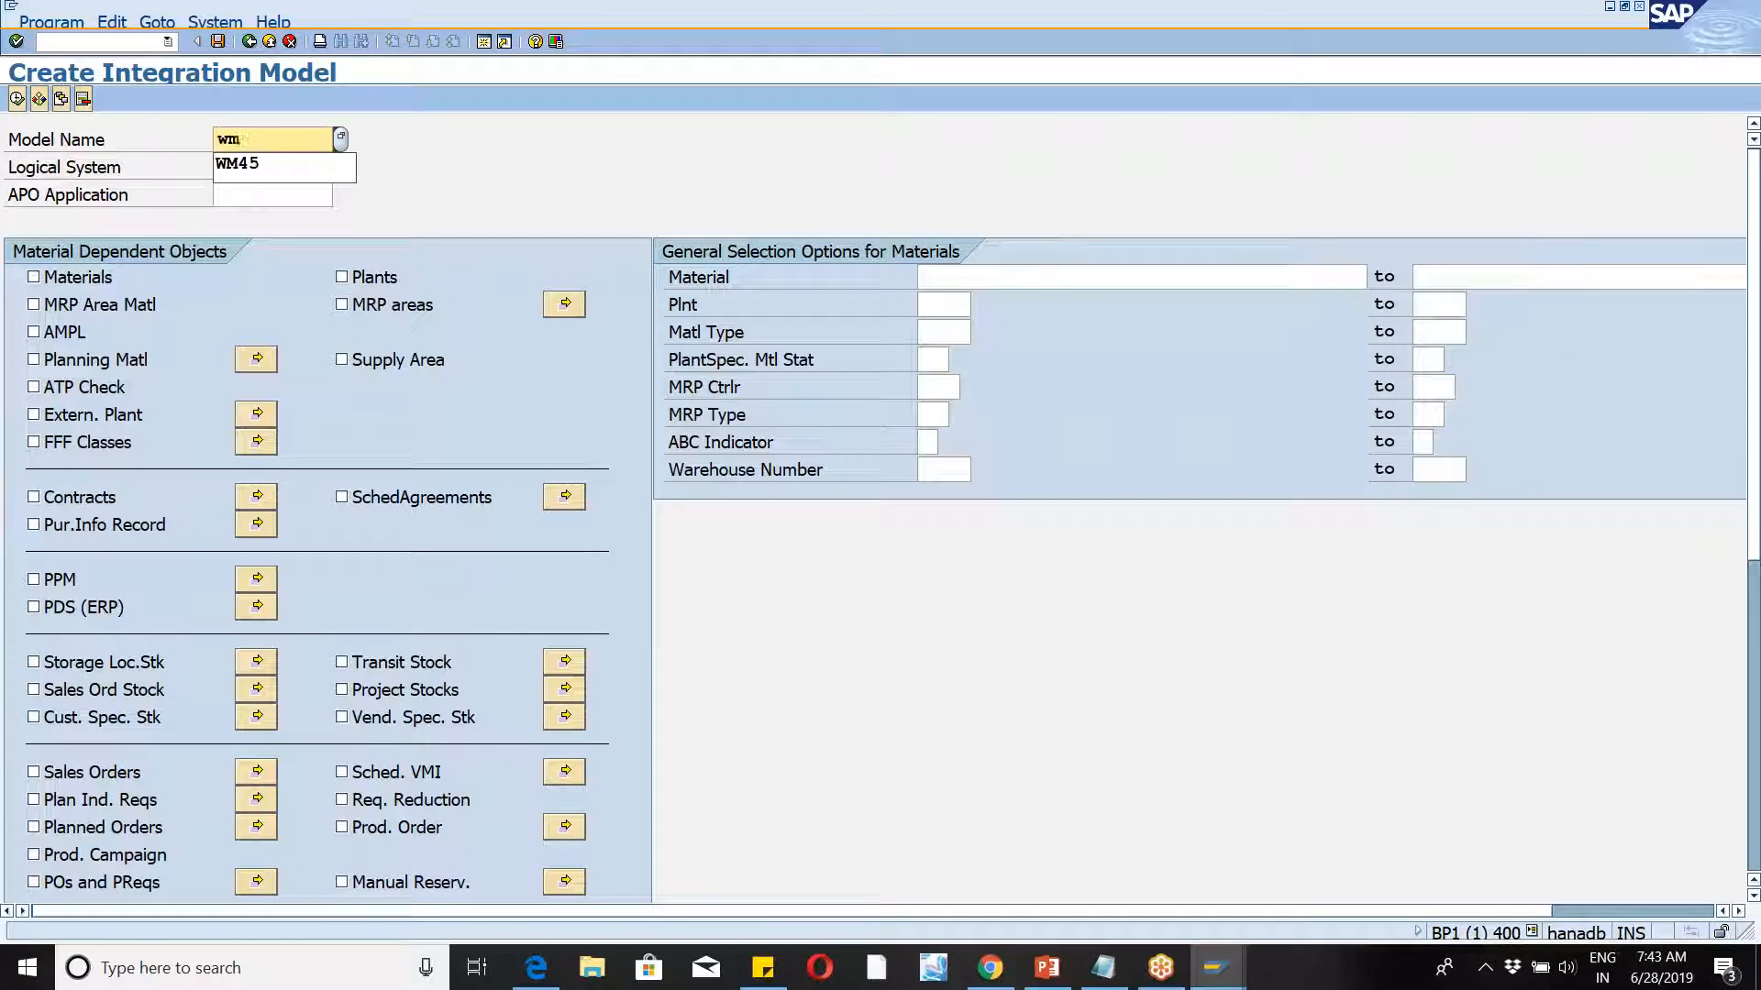
text(46-p)
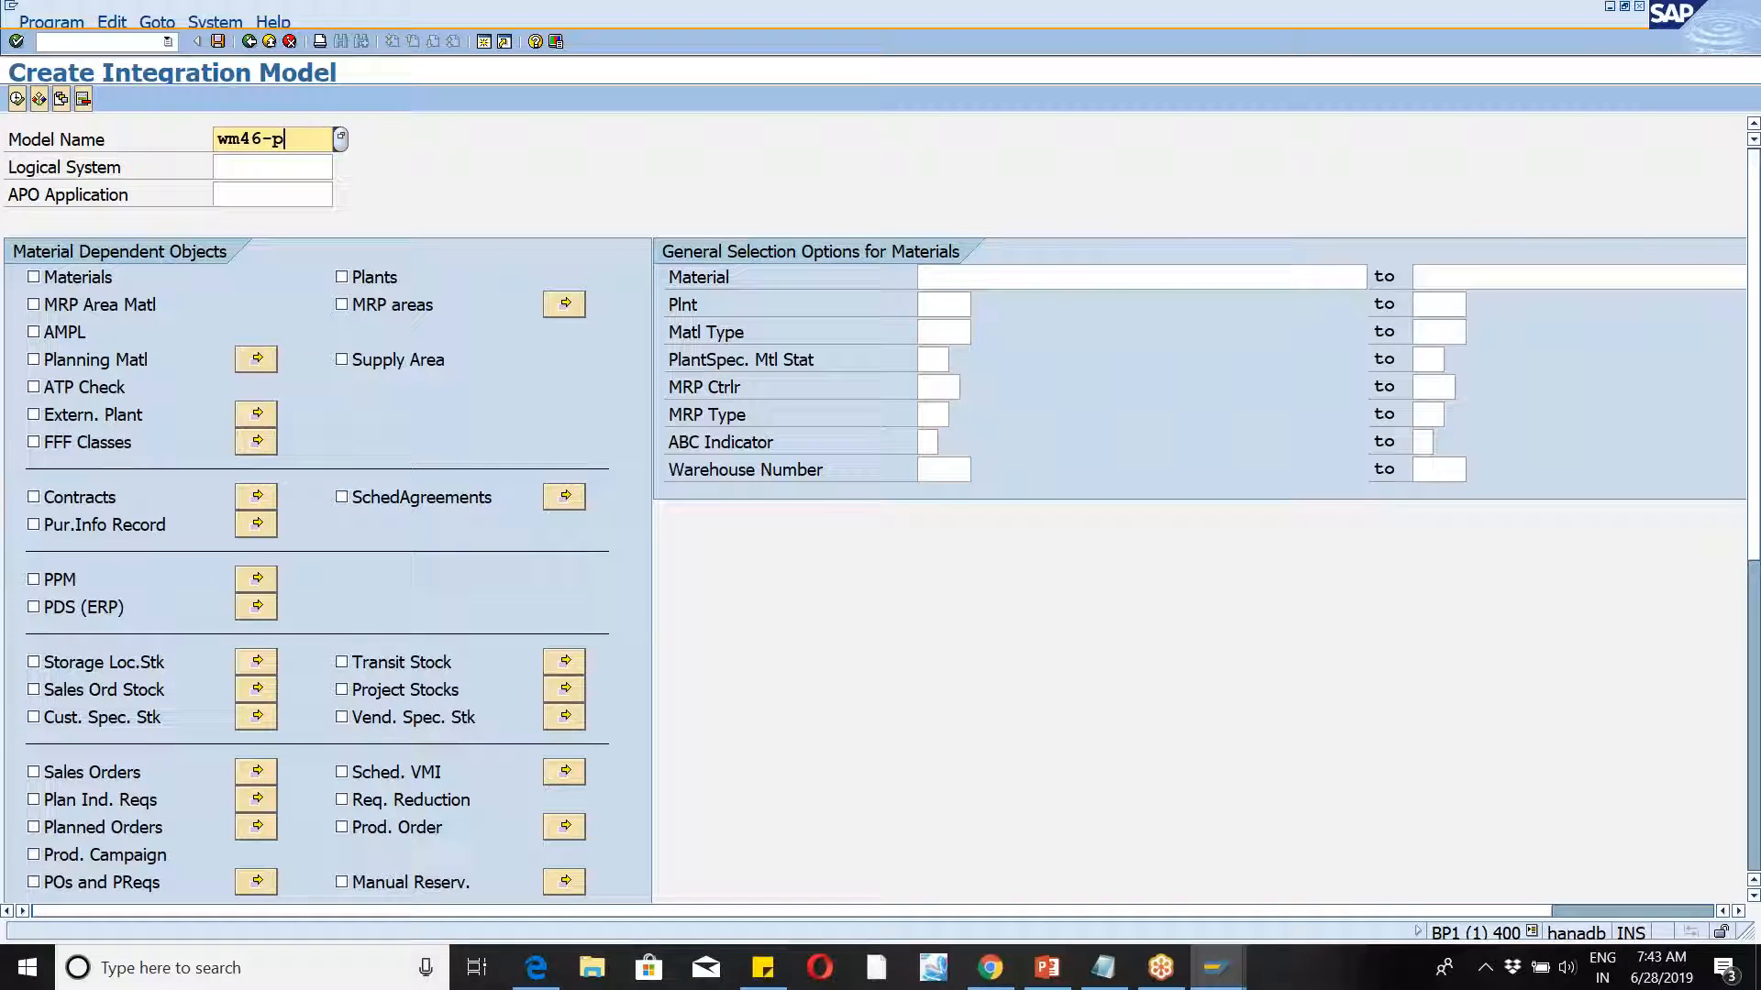
text(lnt)
key(Tab)
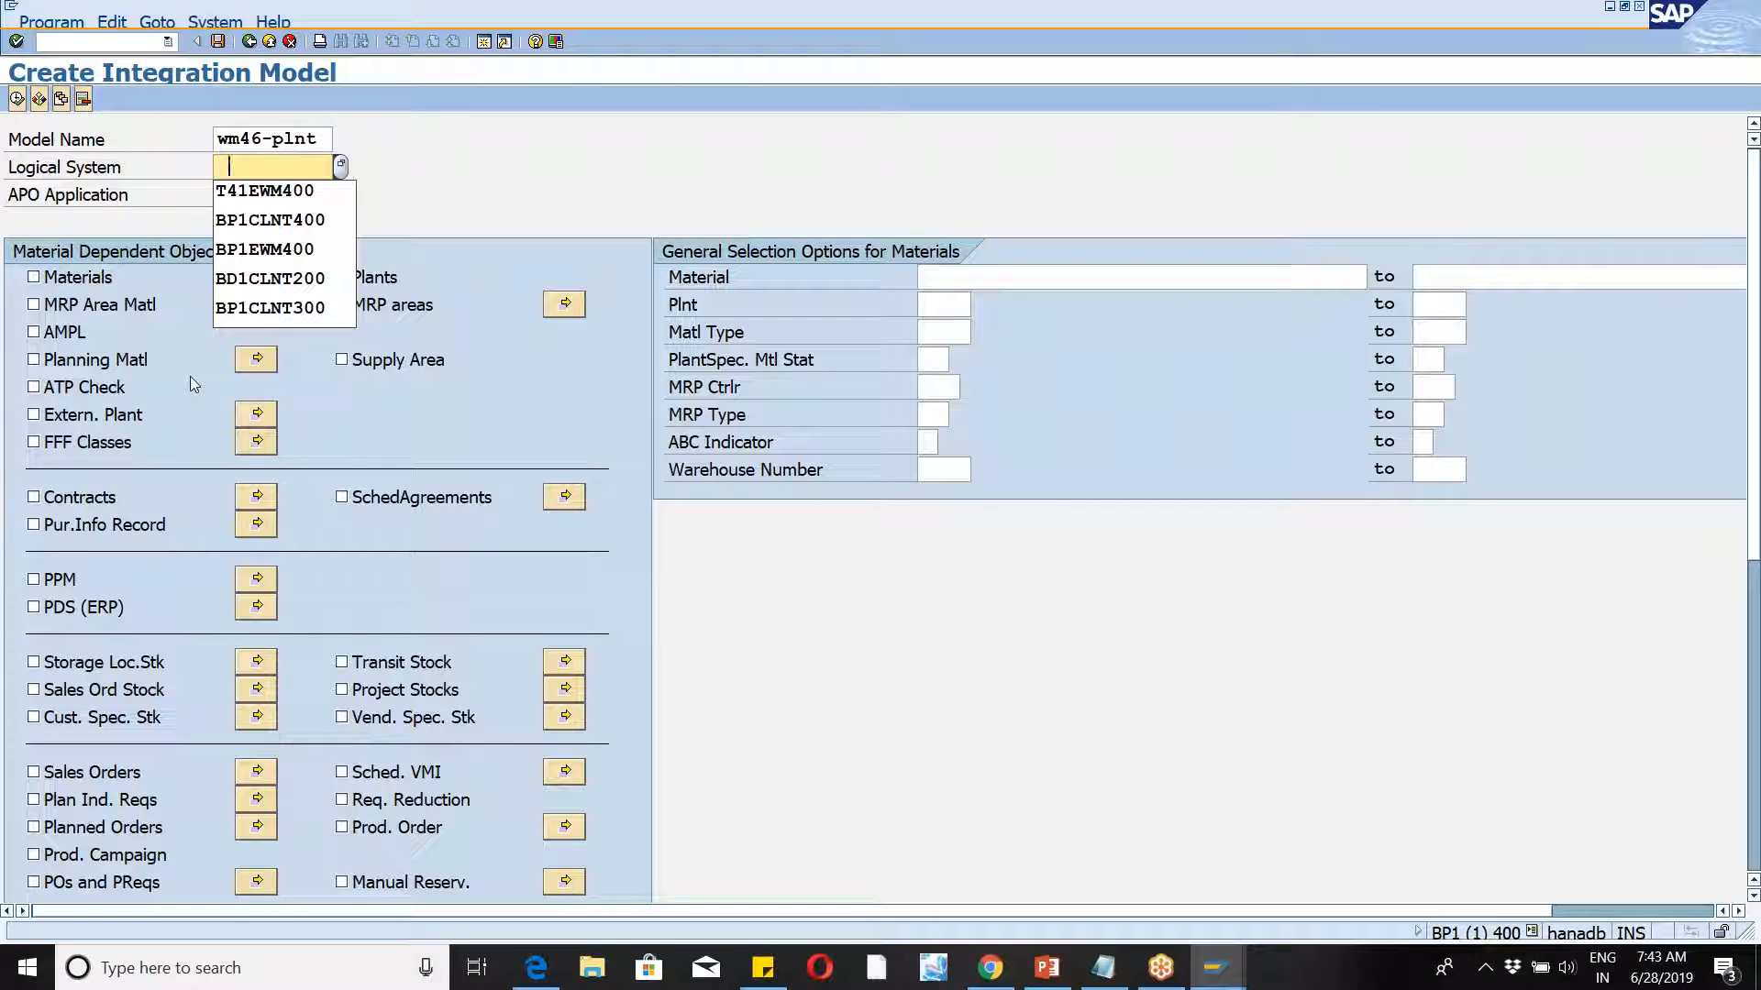
click(260, 192)
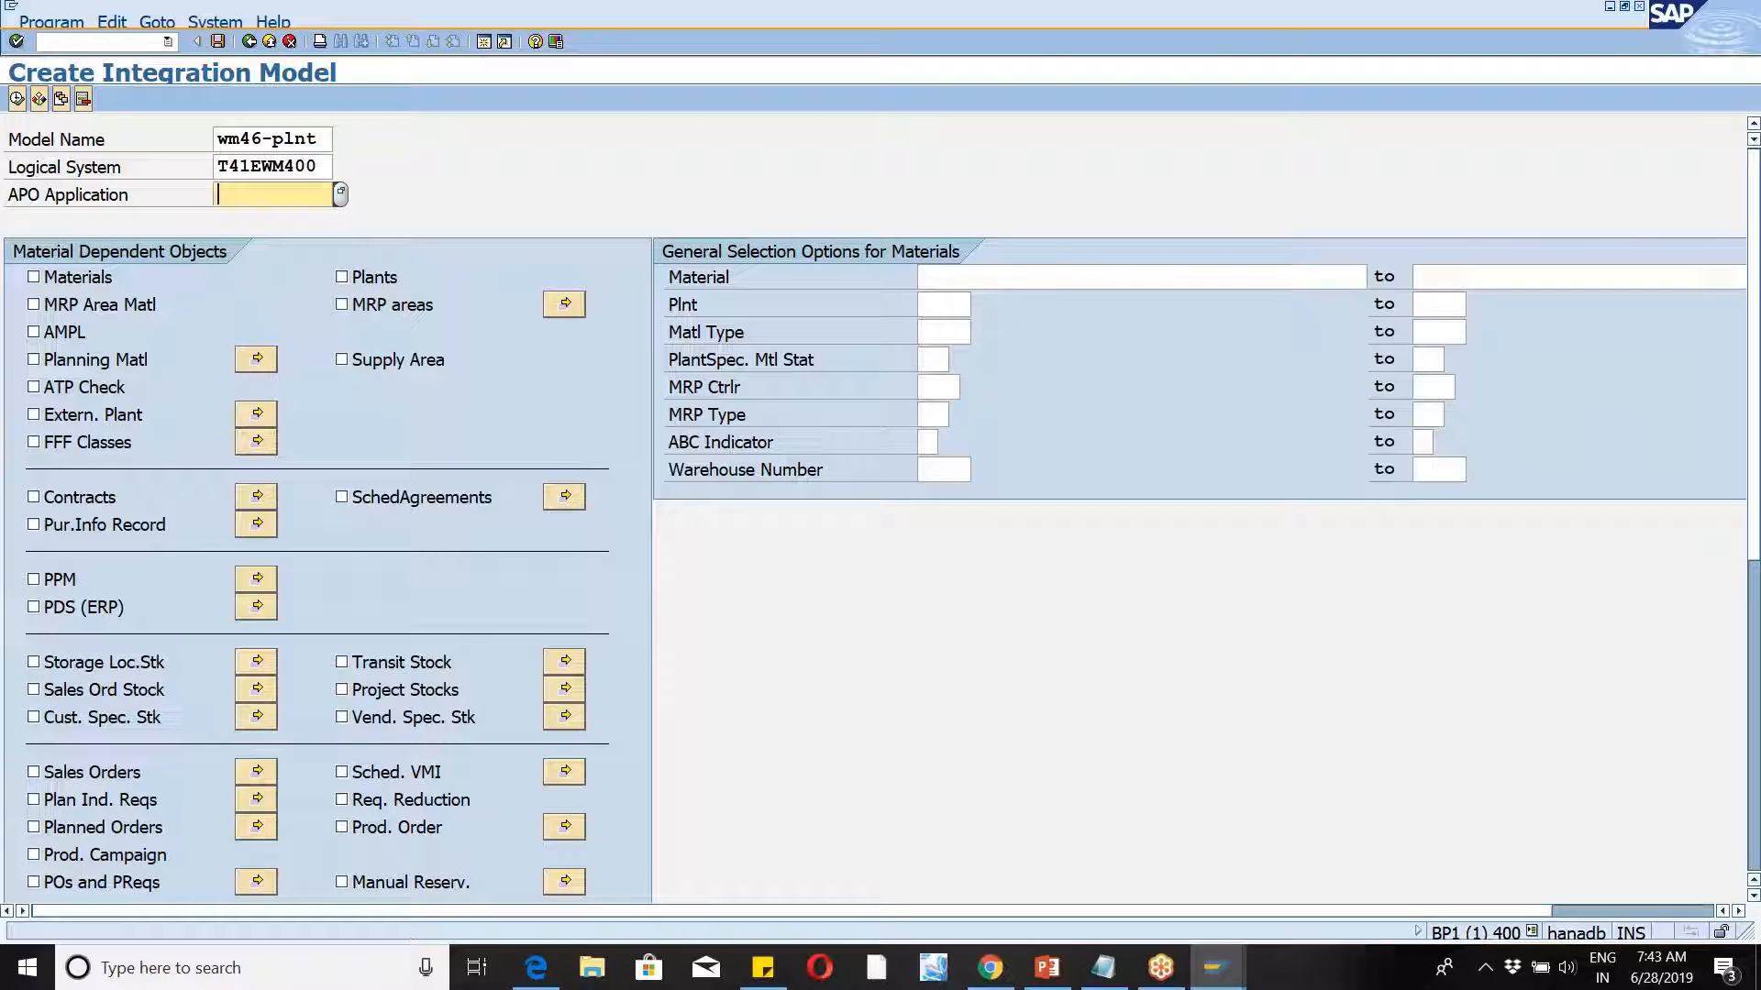
Step: Copy the model name into the APO application, and select the Plants object for plant wm46
drag(323, 142, 209, 139)
key(ctrl+c)
click(241, 198)
key(ctrl+v)
click(356, 279)
click(944, 310)
text(wm46)
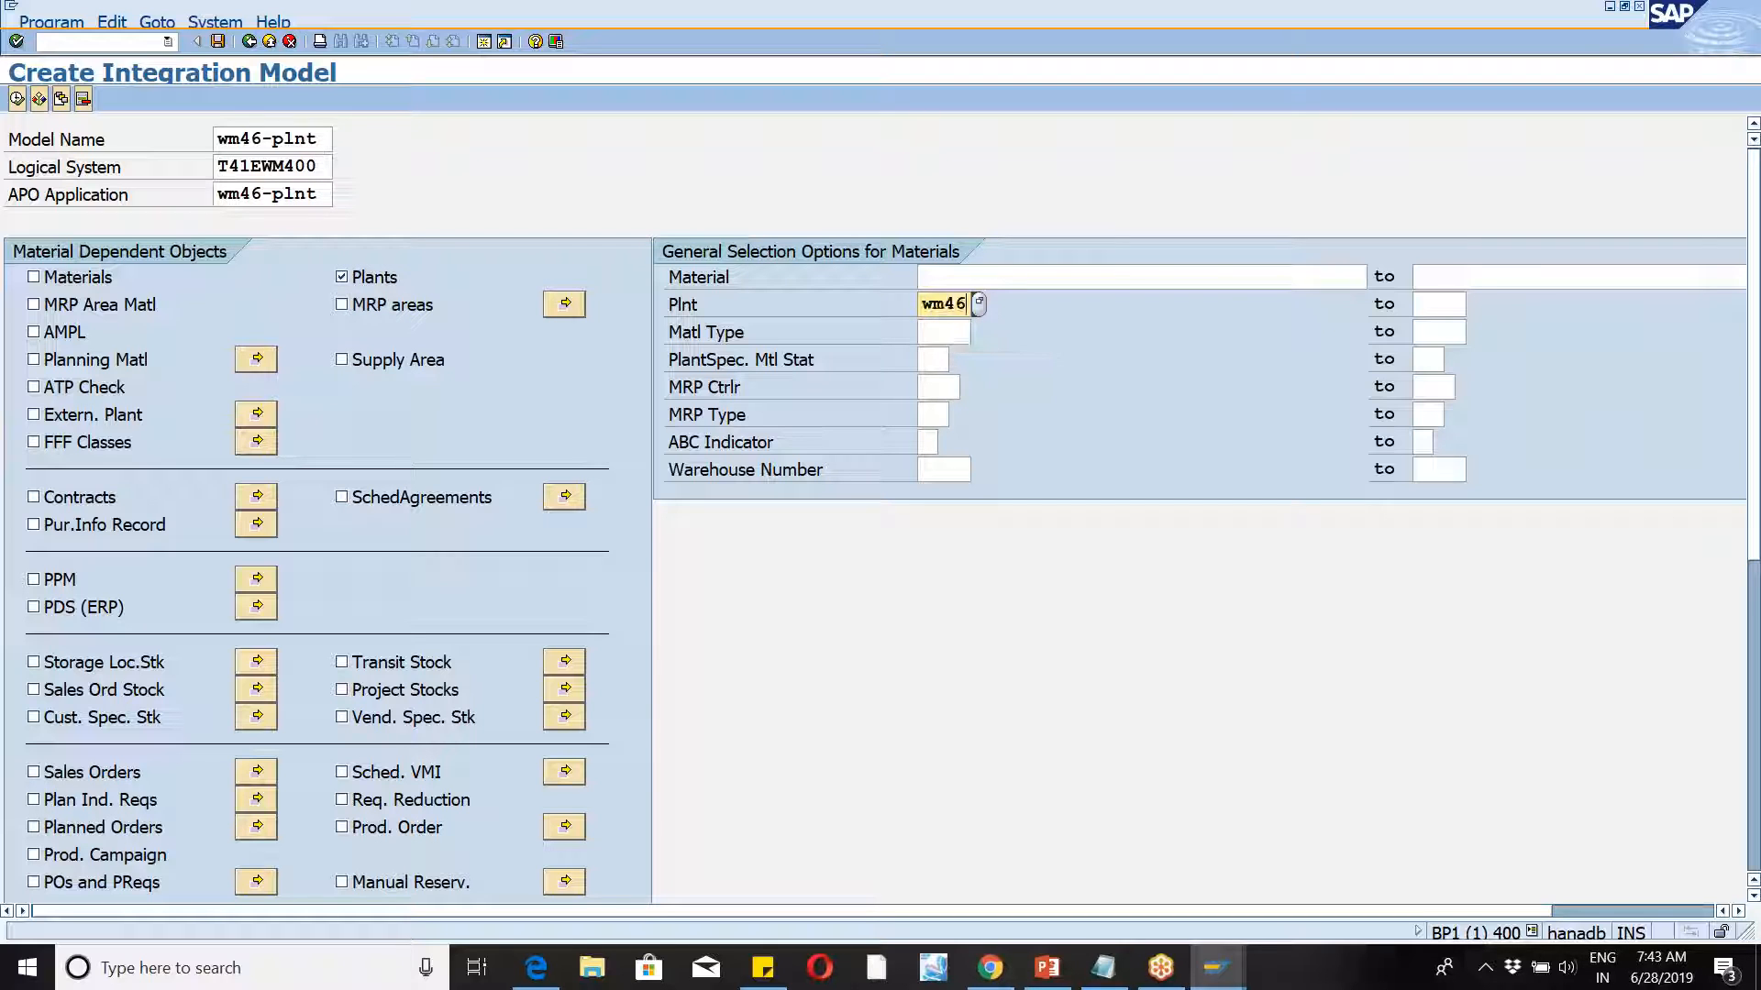
Step: Execute the selection and generate the integration model for the plant
click(17, 98)
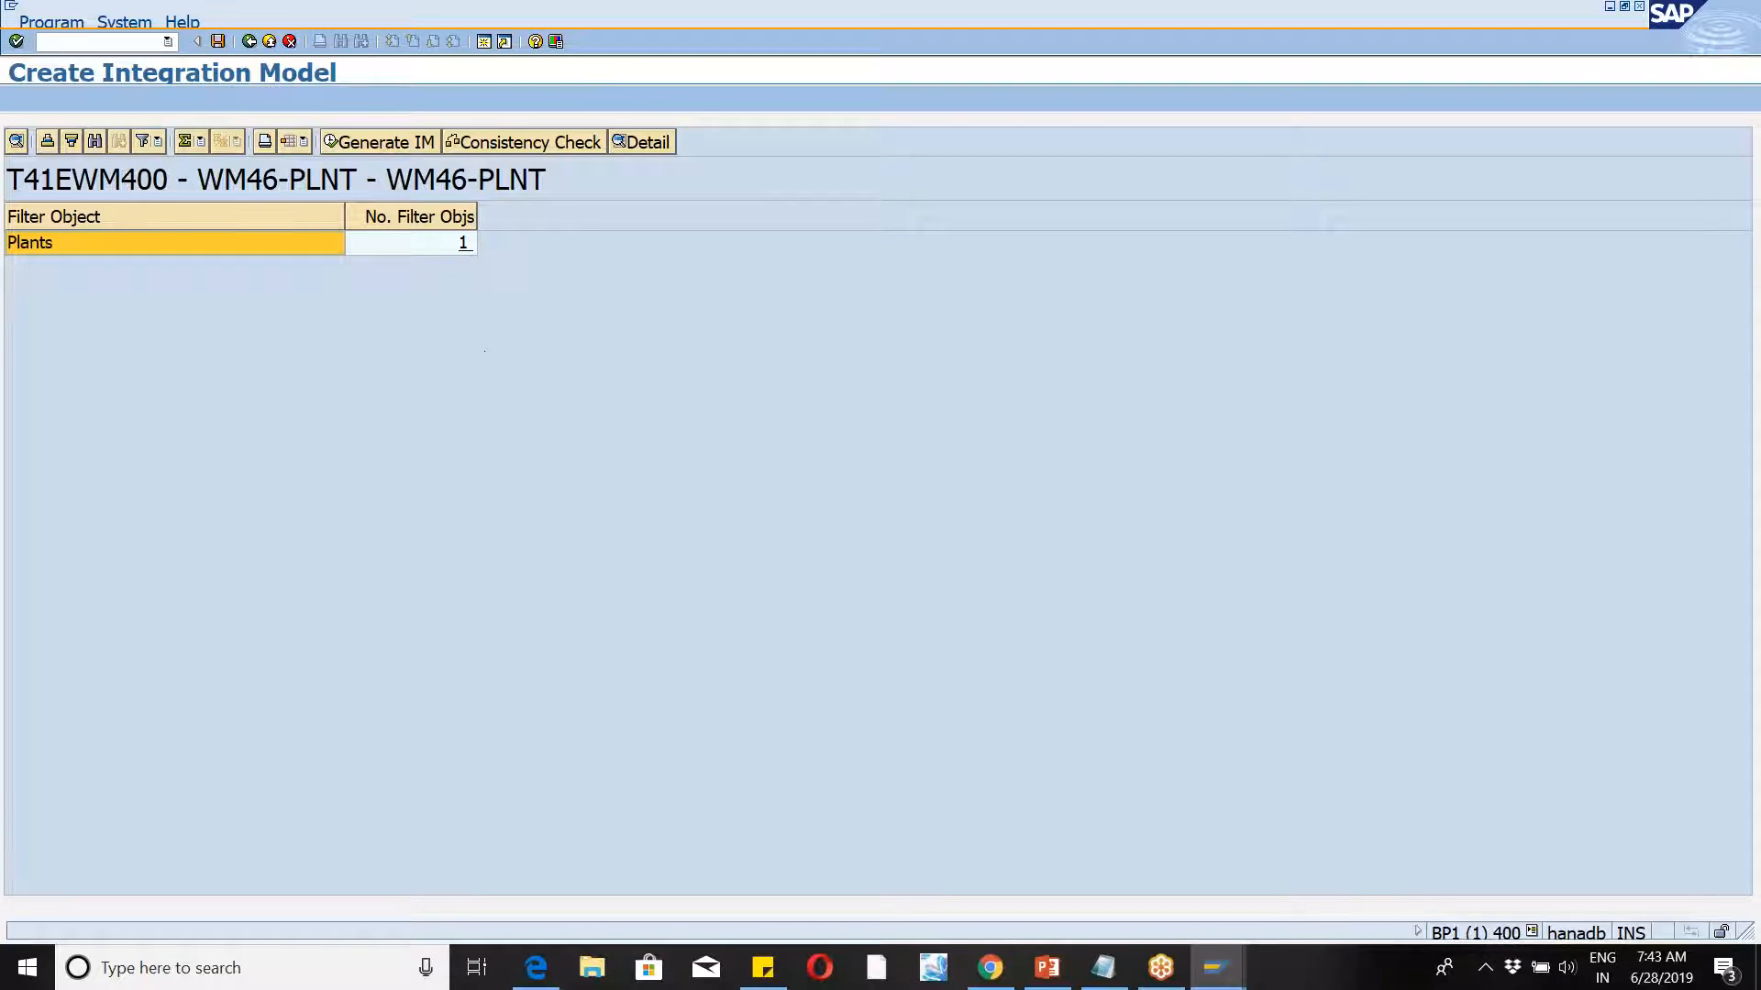
click(376, 150)
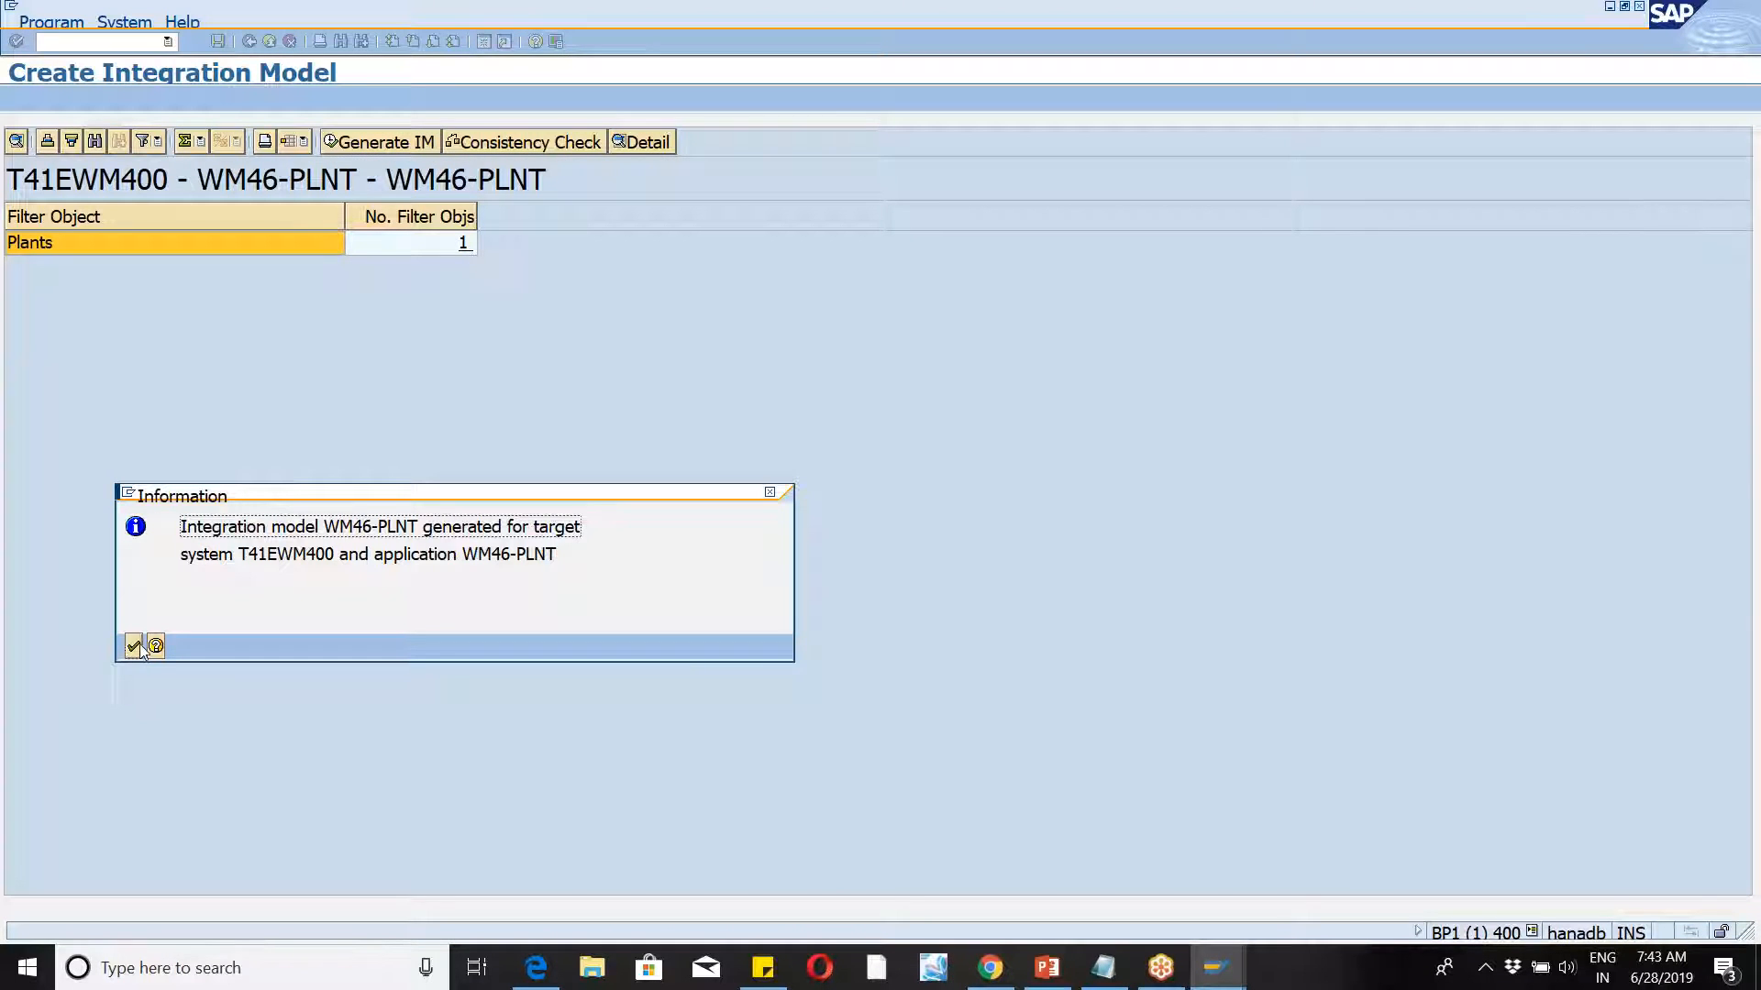
click(133, 646)
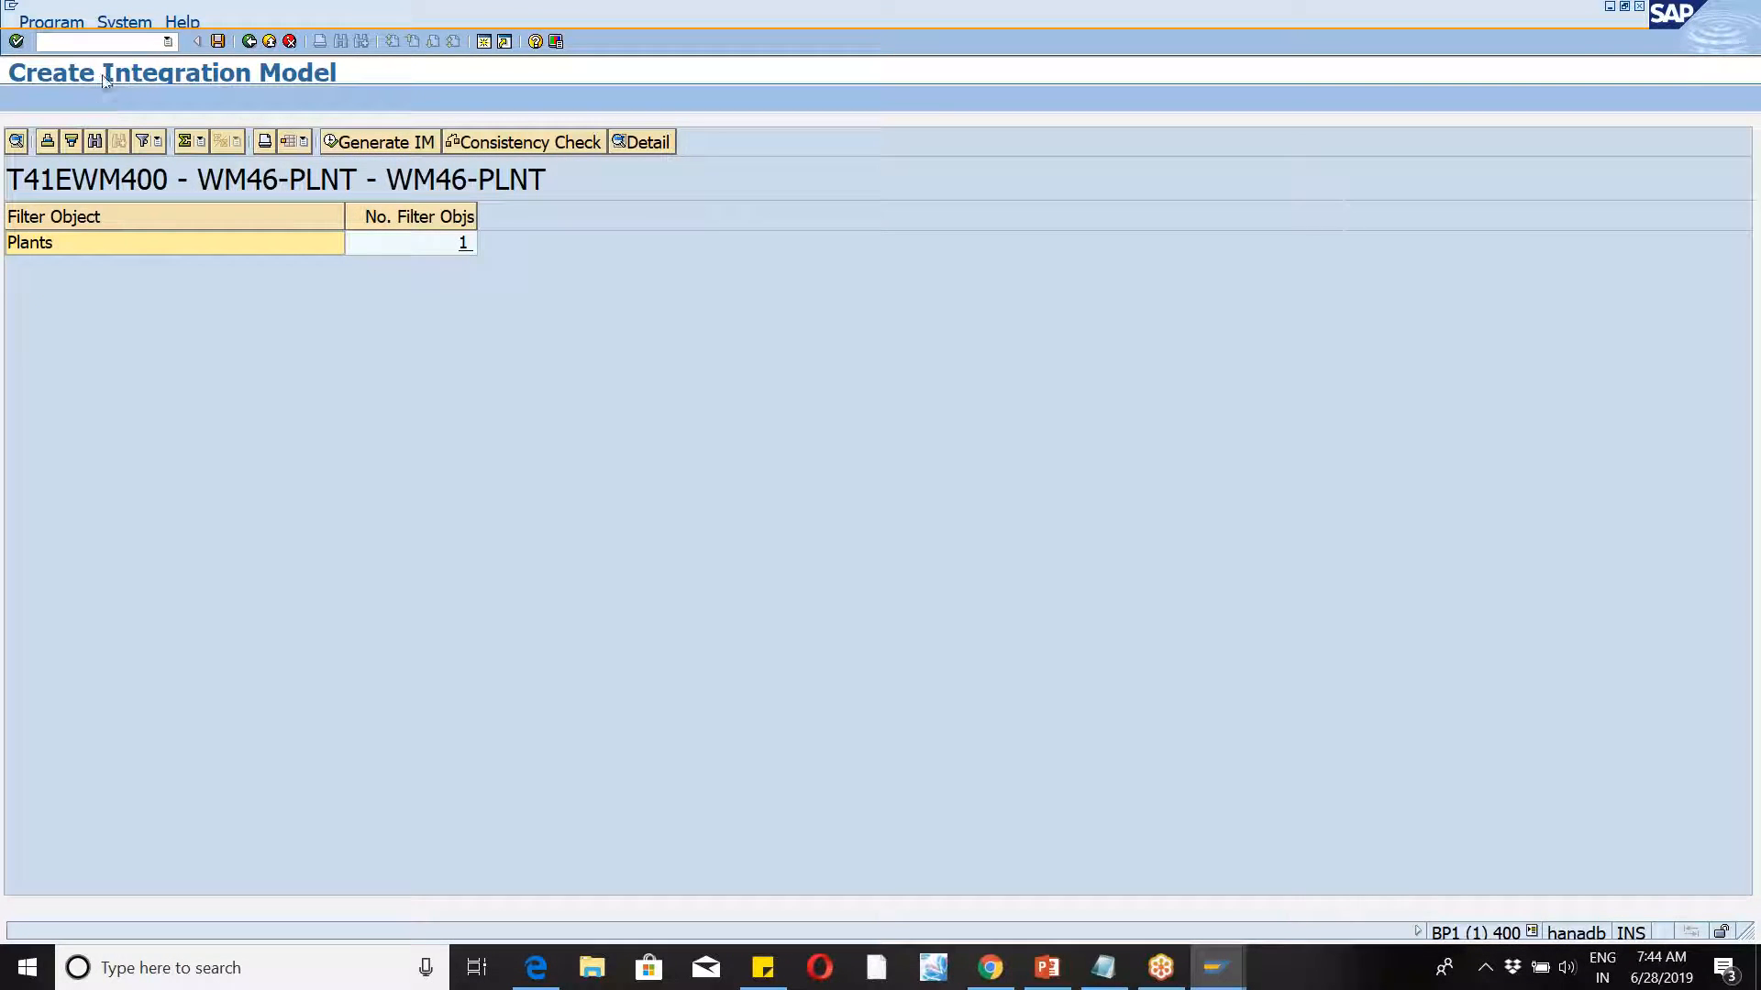
Step: Run transaction /ncfm2 and display the WM46-PLNT integration model under T41EWM400
click(41, 43)
text(/ncfm2)
key(Return)
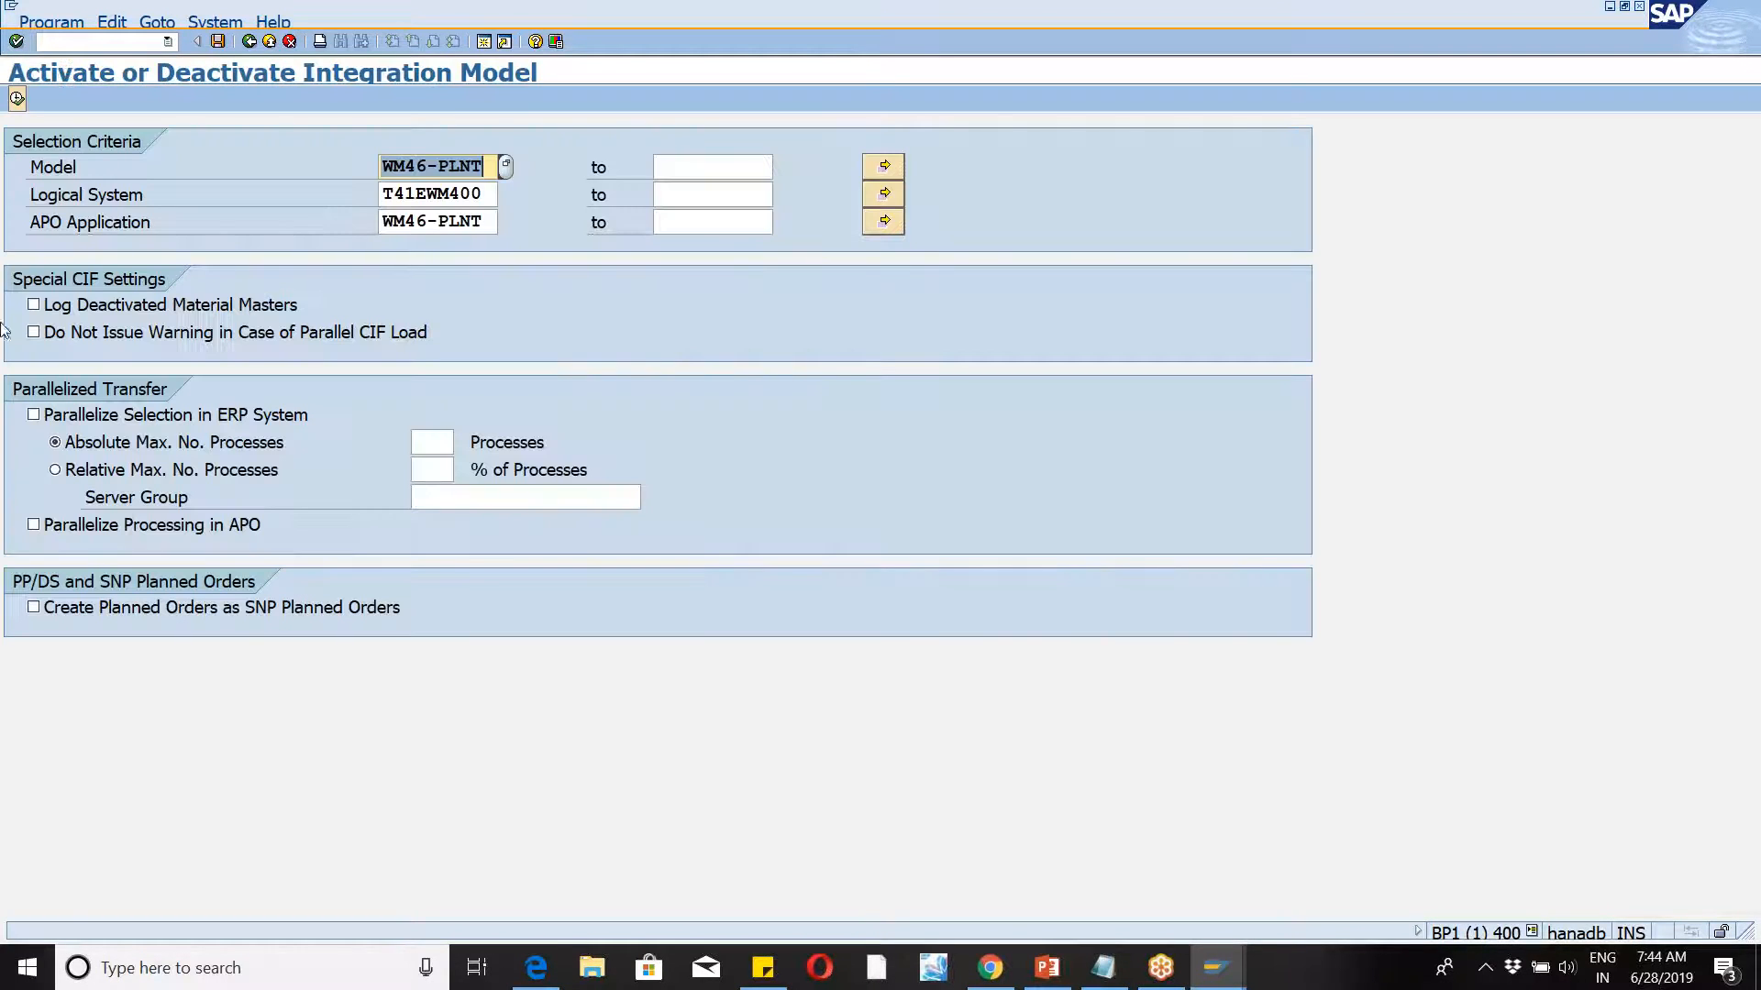
click(16, 98)
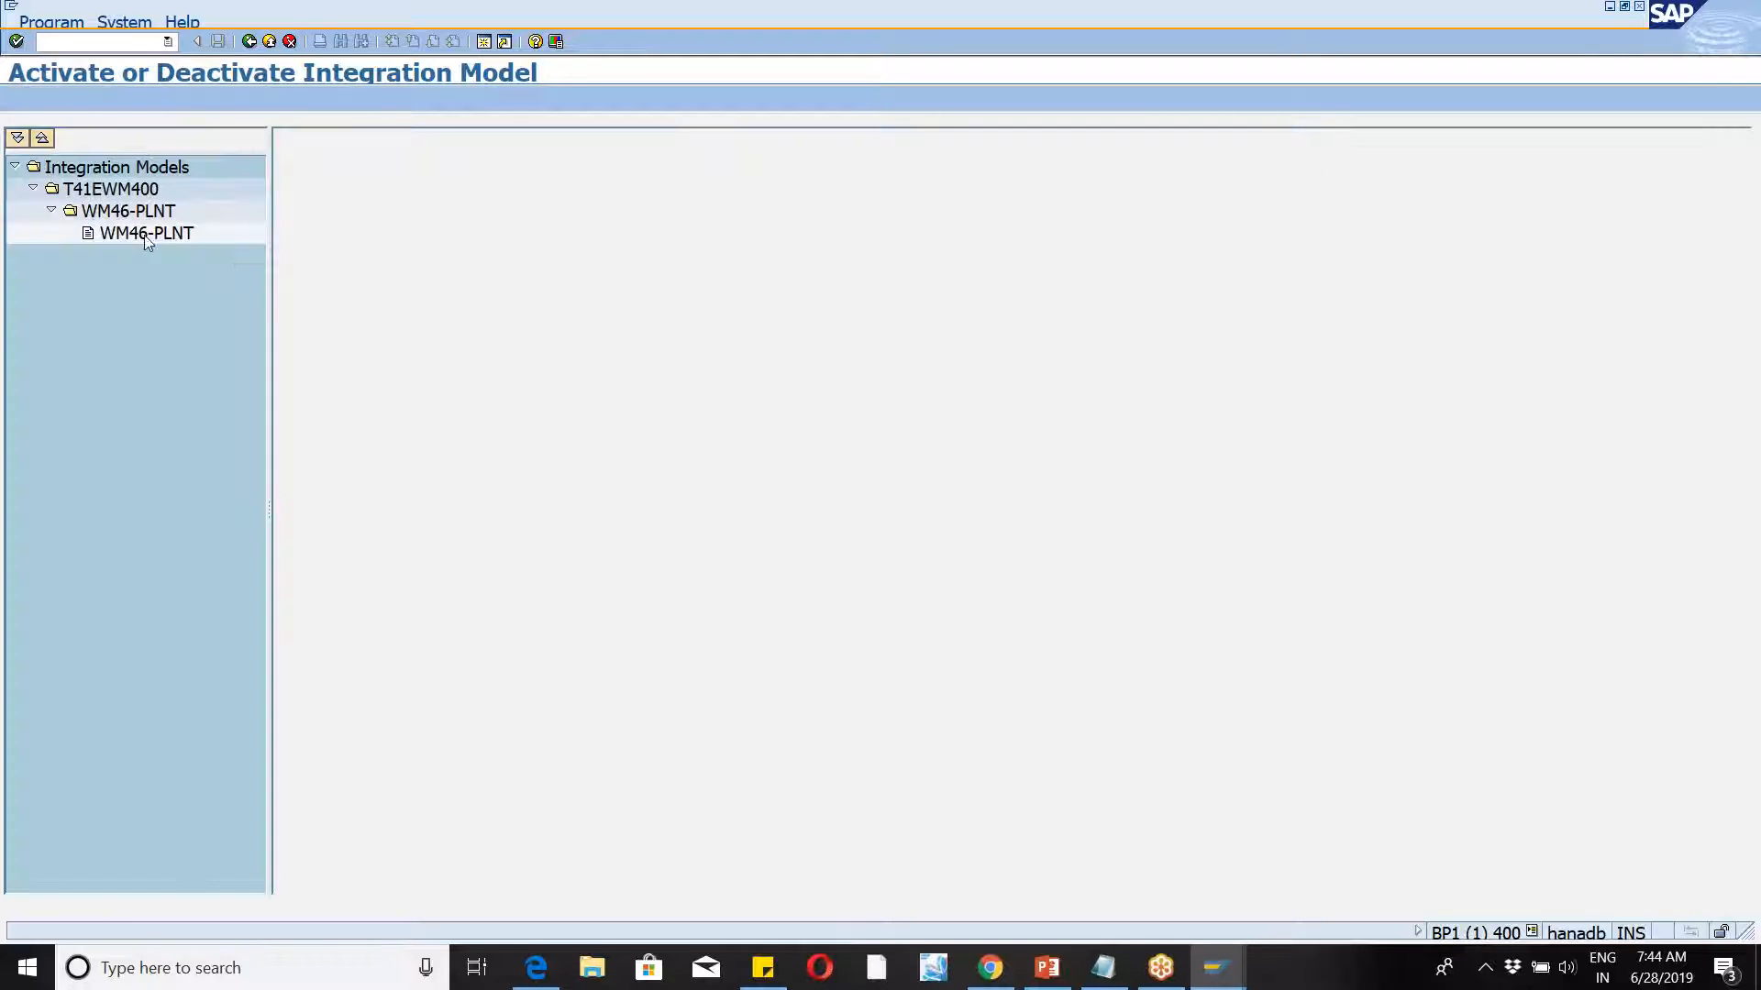
click(145, 233)
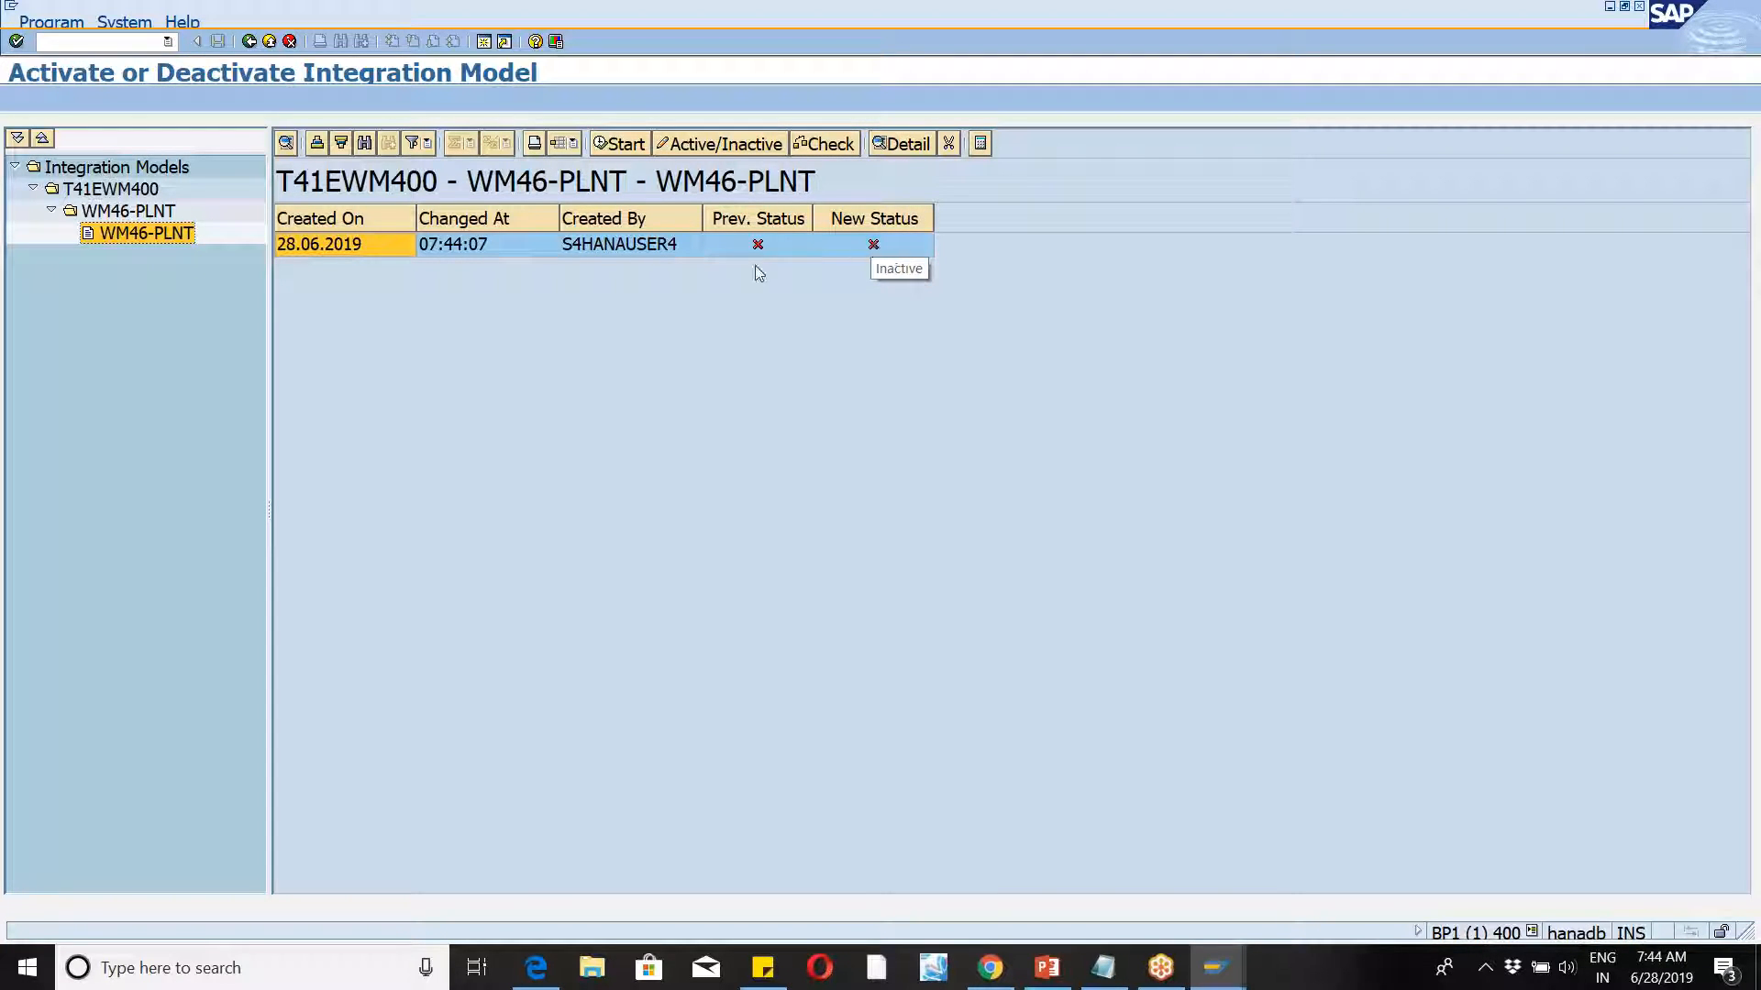
Step: Activate and transfer the WM46-PLNT integration model, branching to its application log
click(876, 244)
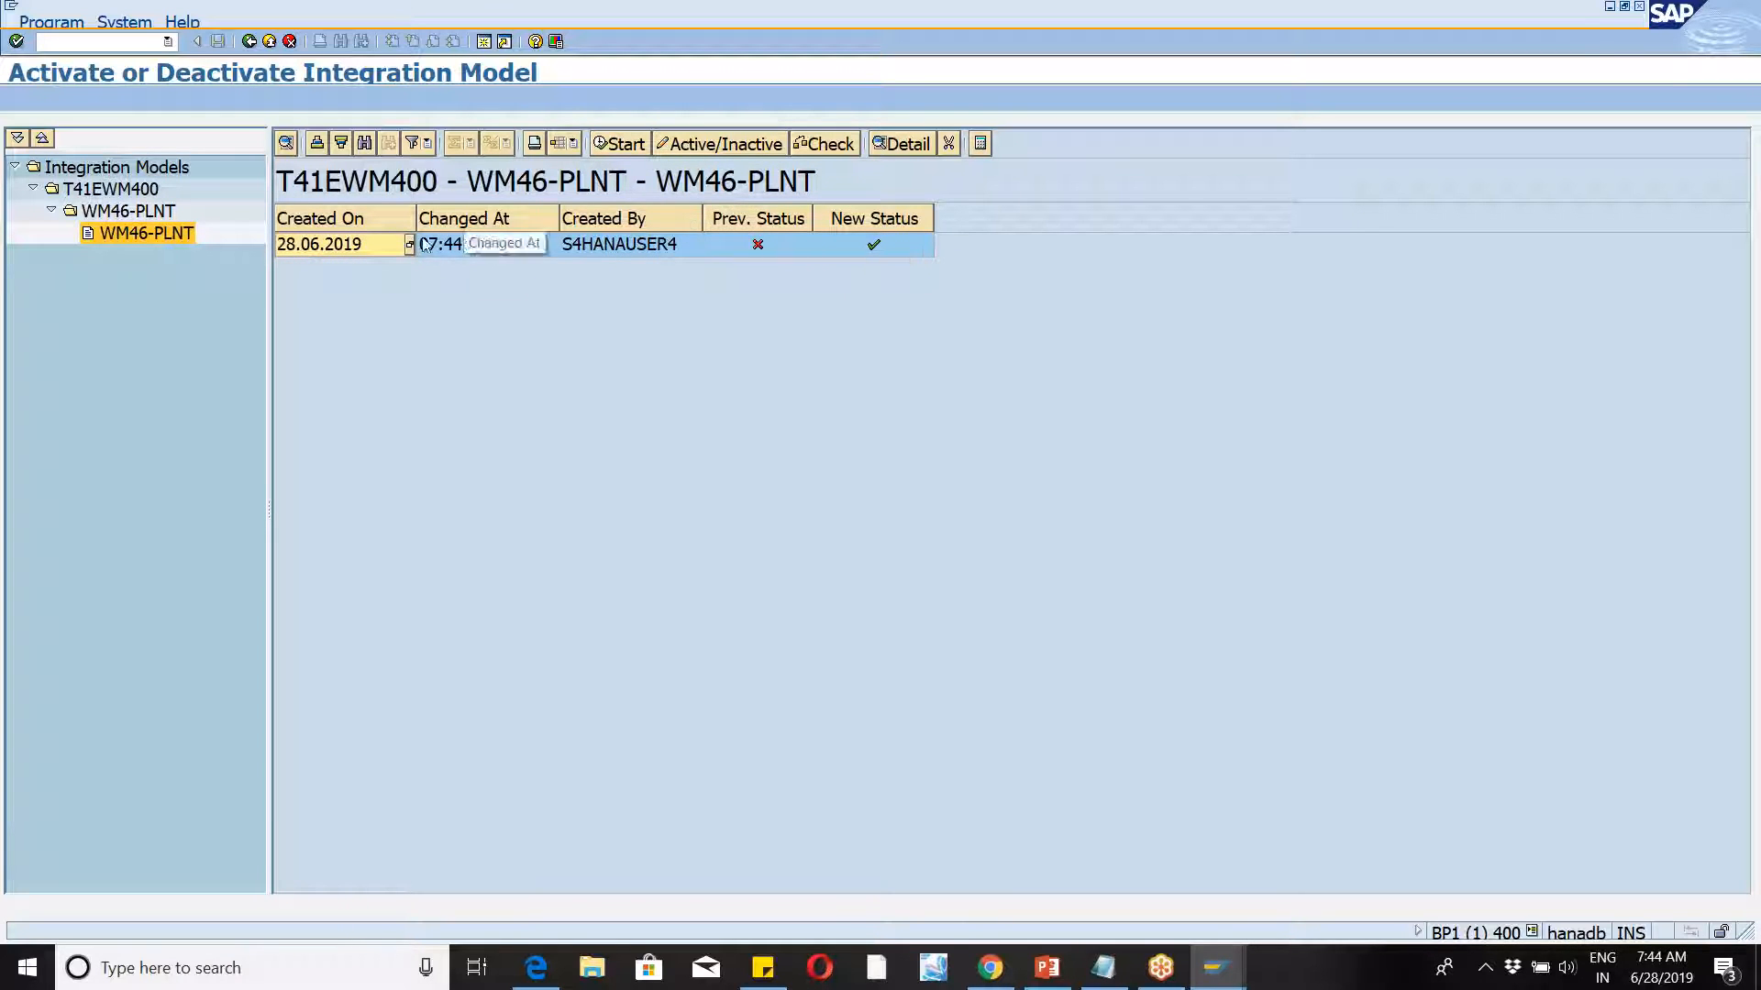
click(629, 147)
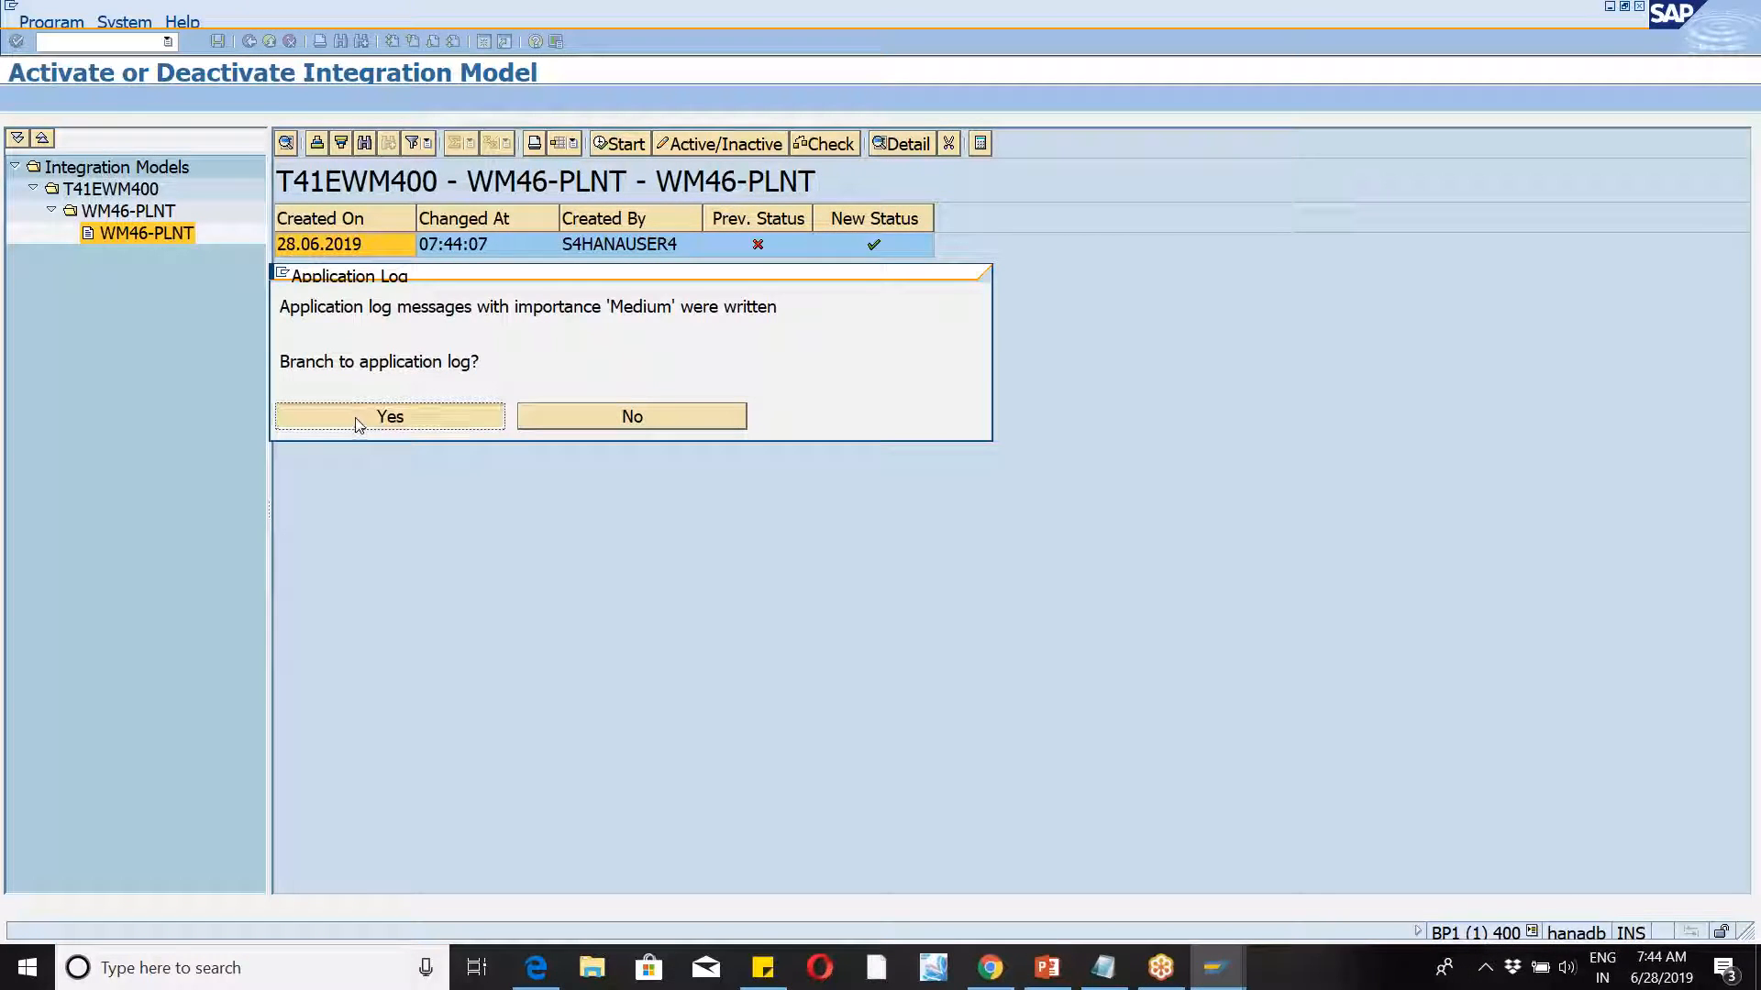
click(358, 419)
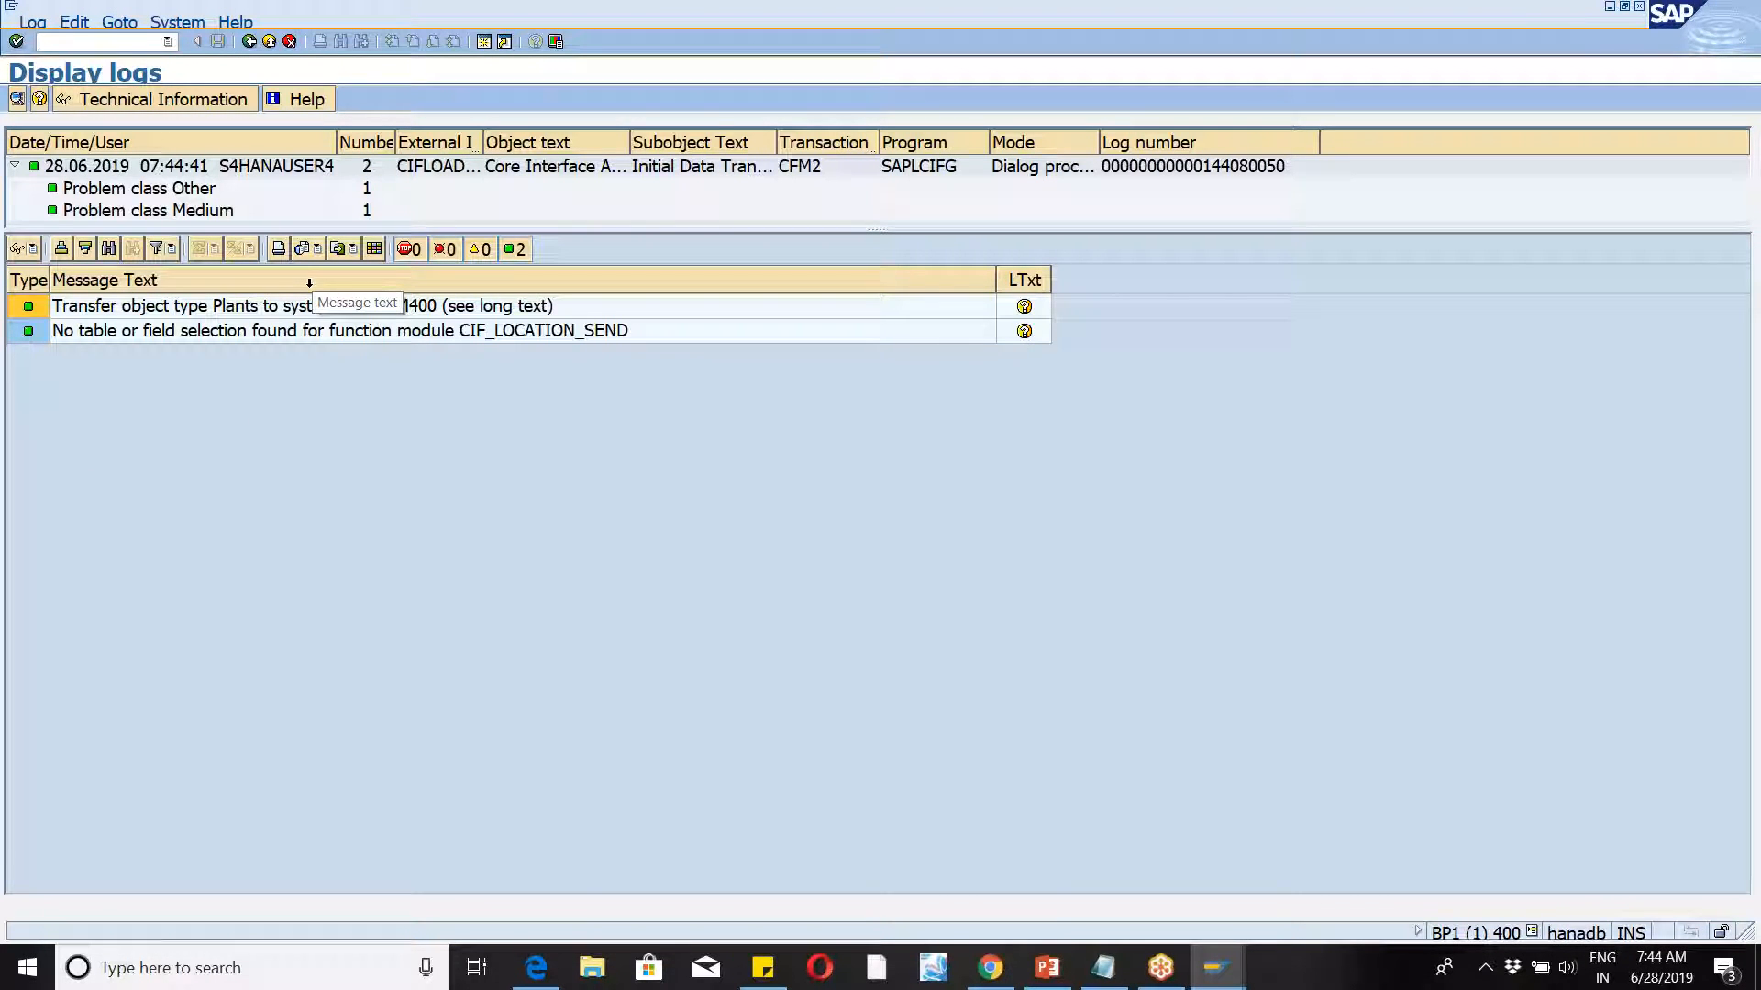
Step: Open a new session and try to run transaction /n/scwm/scumain there
click(484, 43)
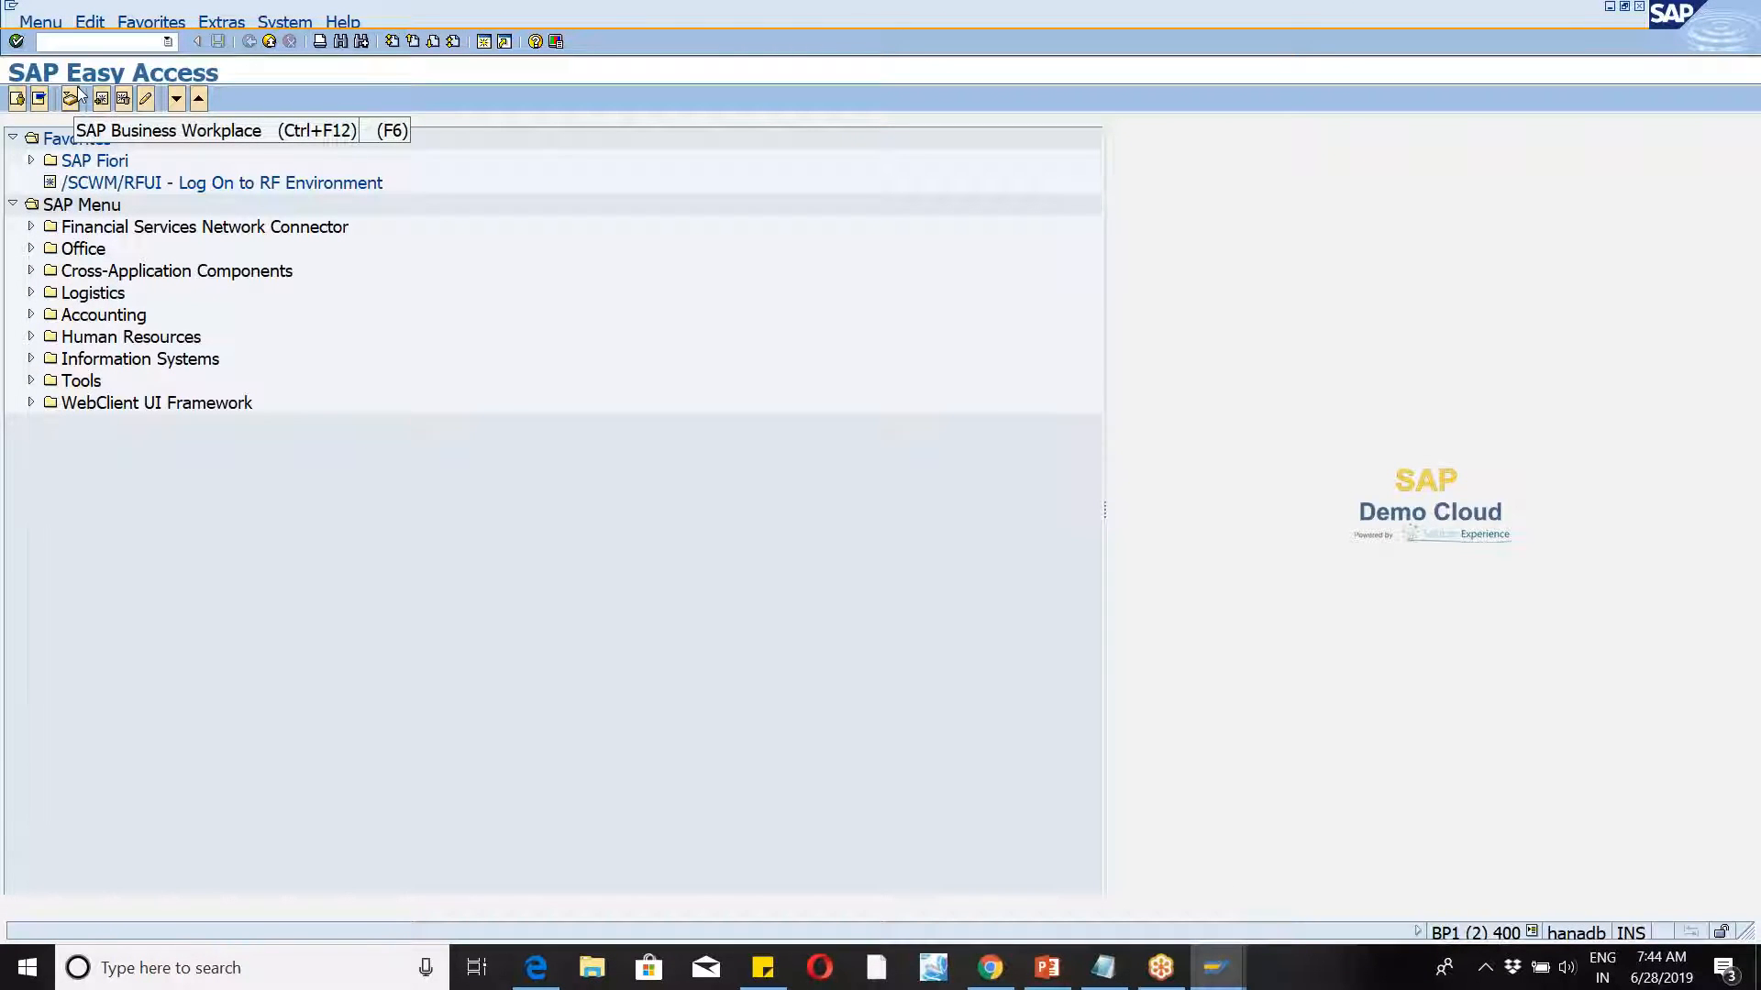
text(/n)
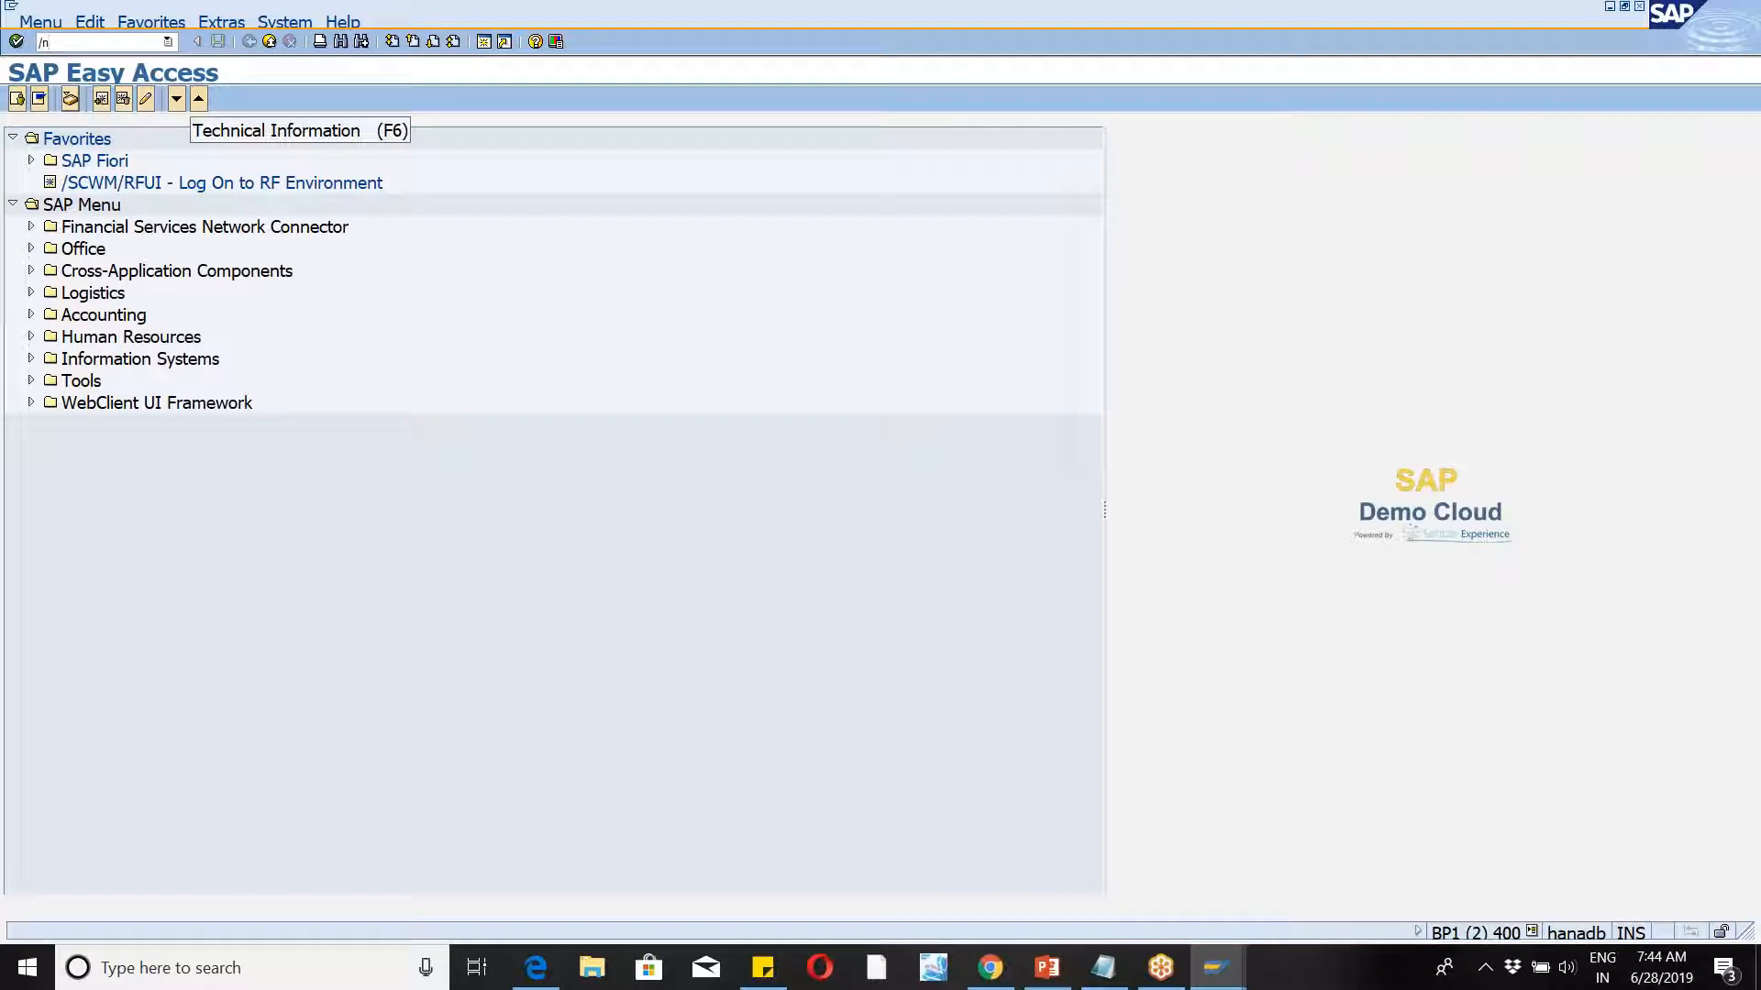
key(BackSpace)
text(n/scwm/)
text(scumain)
key(Return)
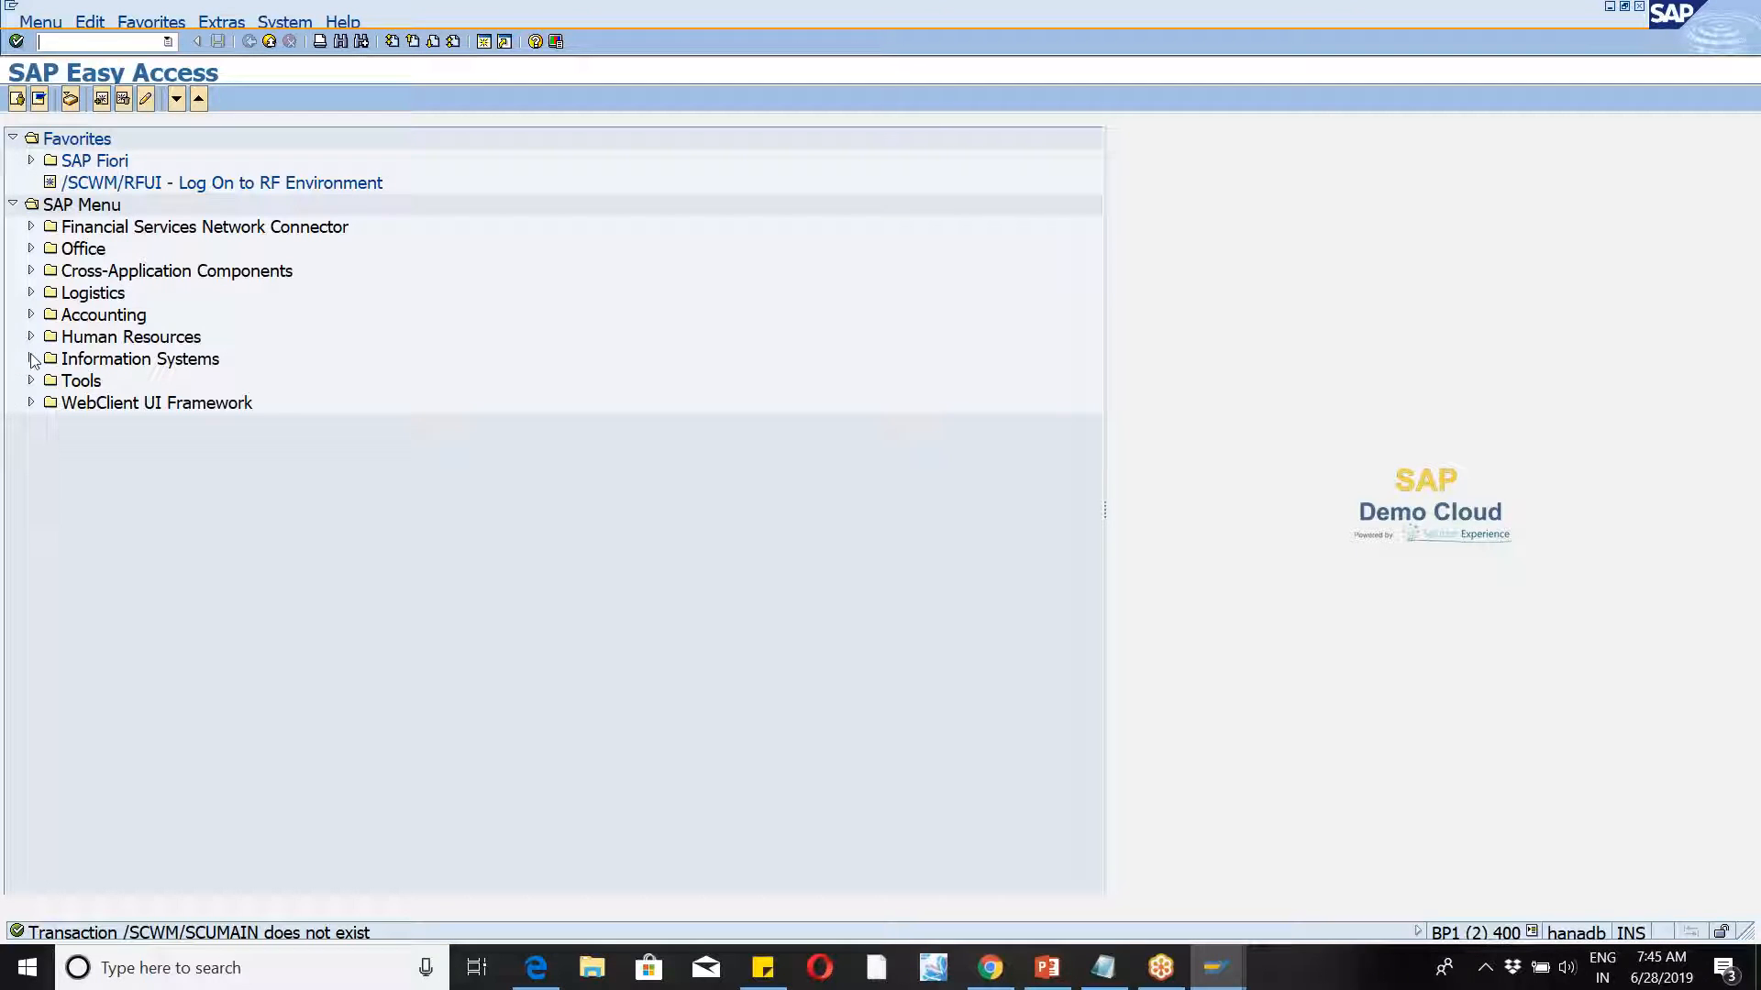
Step: Open Maintain Supply Chain Unit (/SCMB/SCUMAIN) from the Extended Warehouse Management master data under Logistics
click(31, 293)
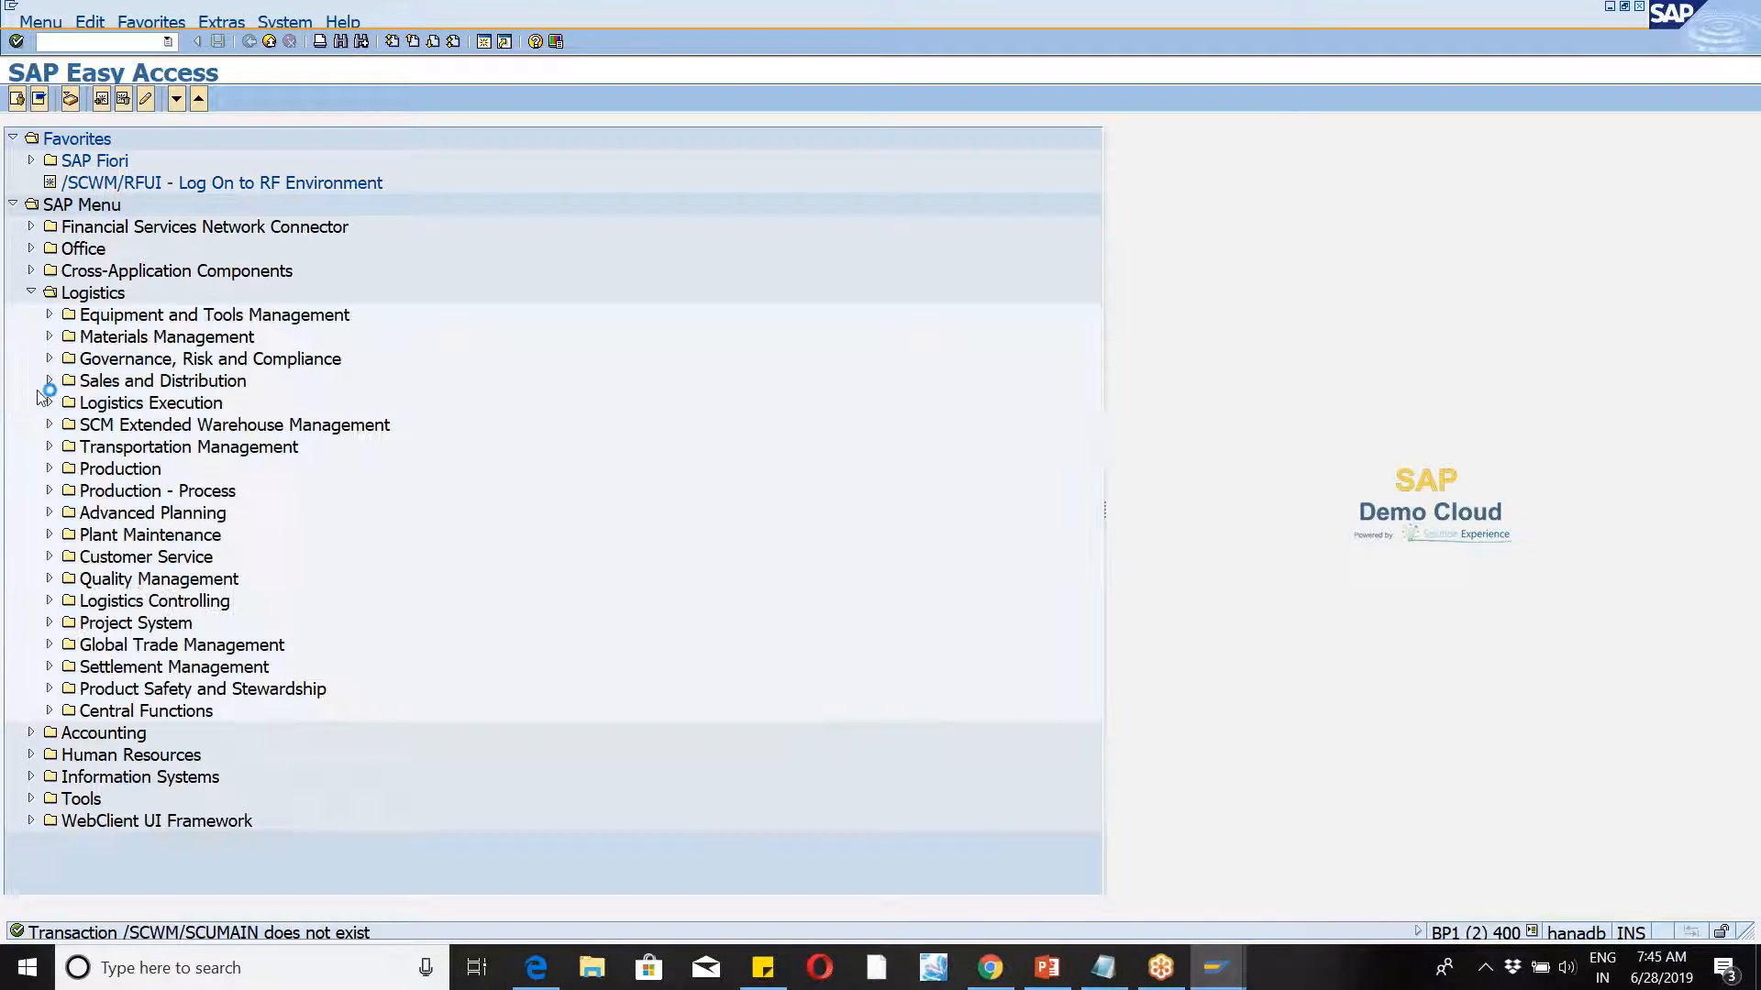
click(49, 424)
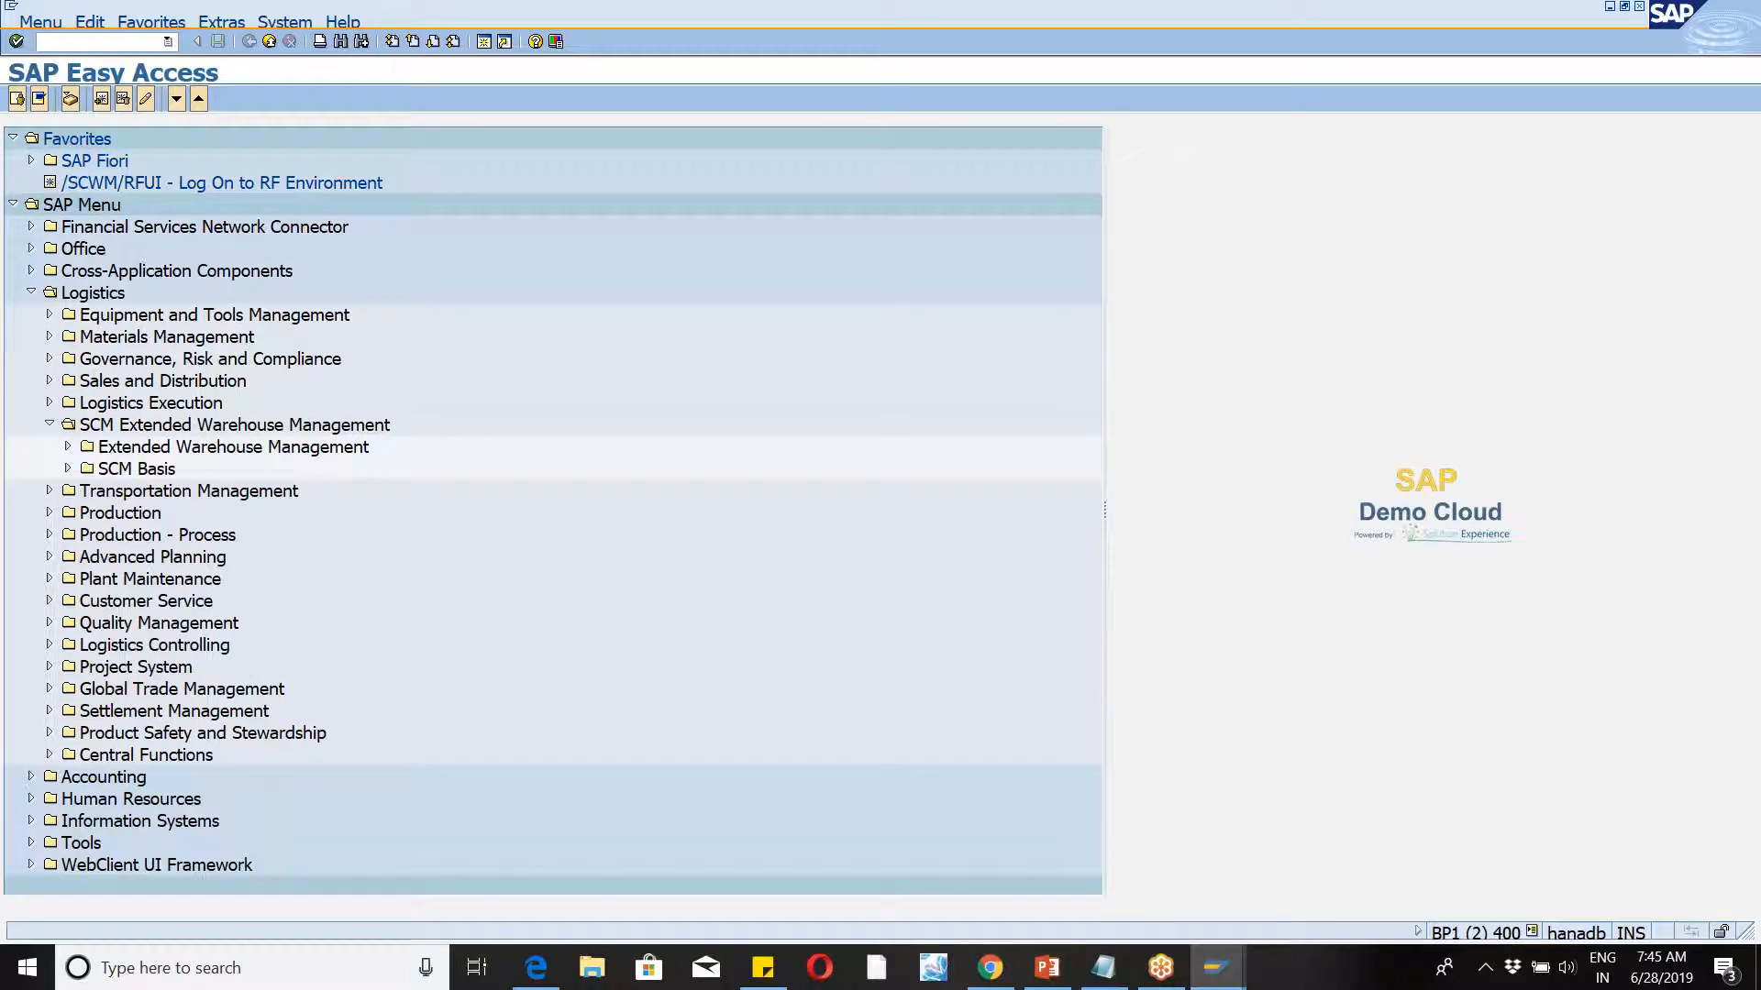
click(67, 447)
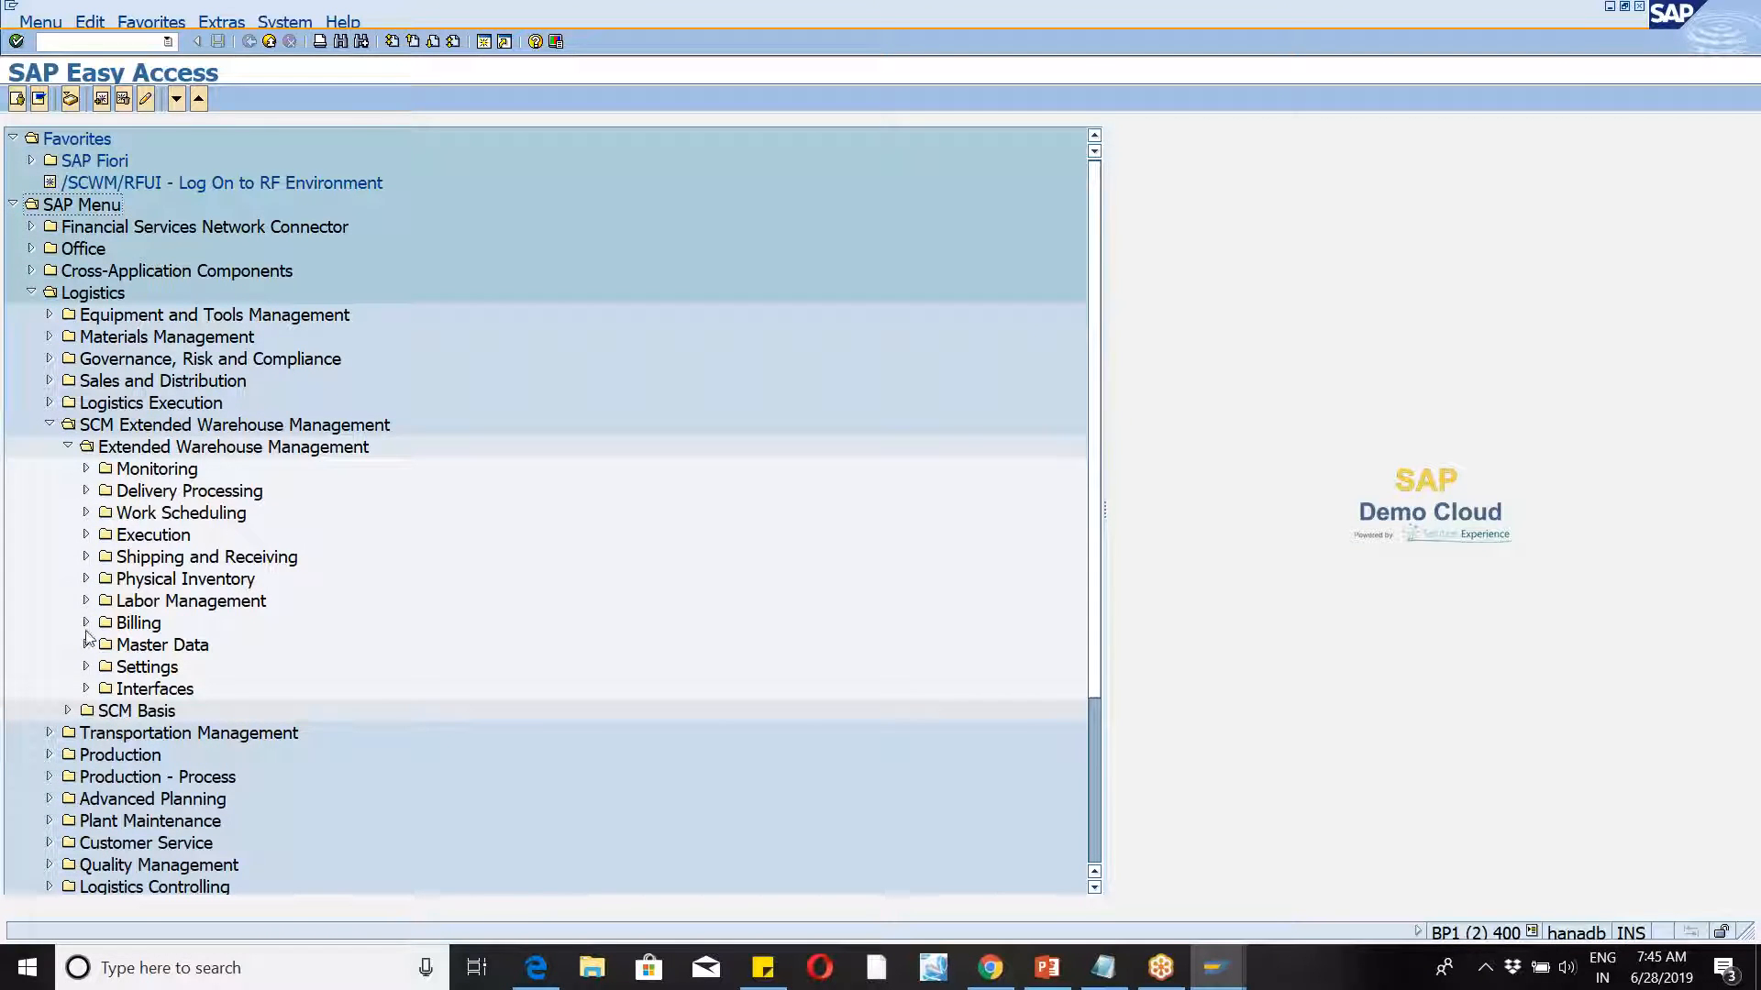
click(86, 645)
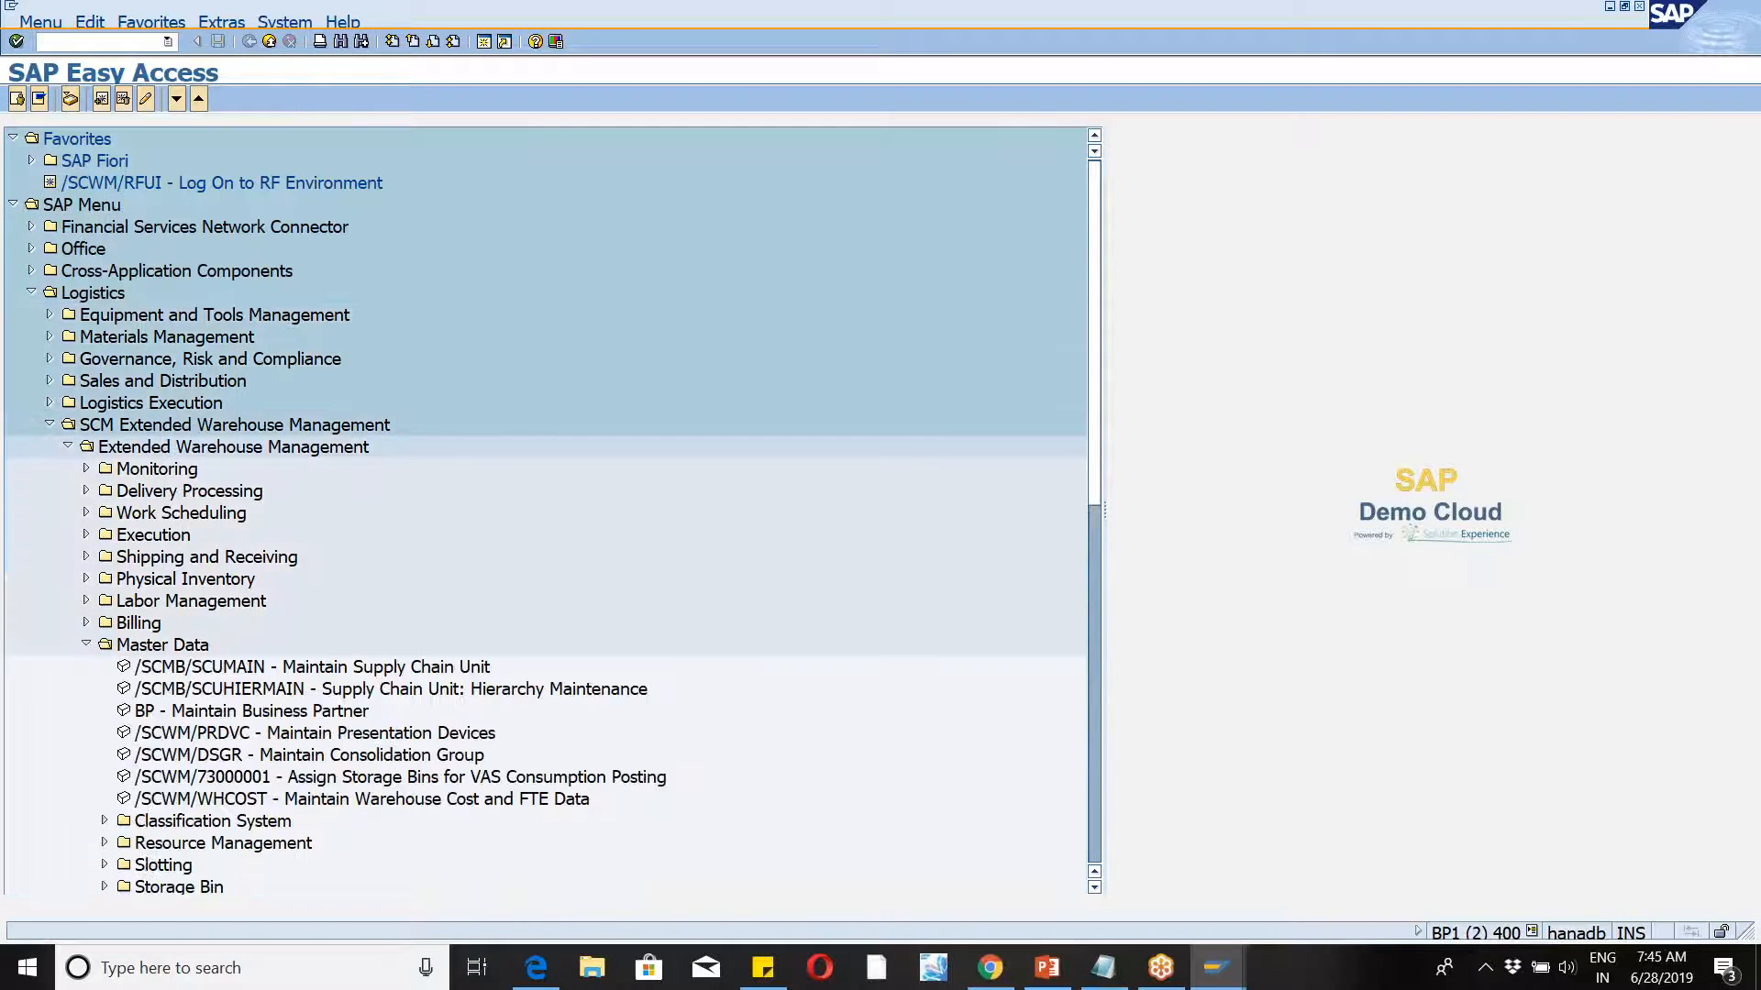
double_click(213, 667)
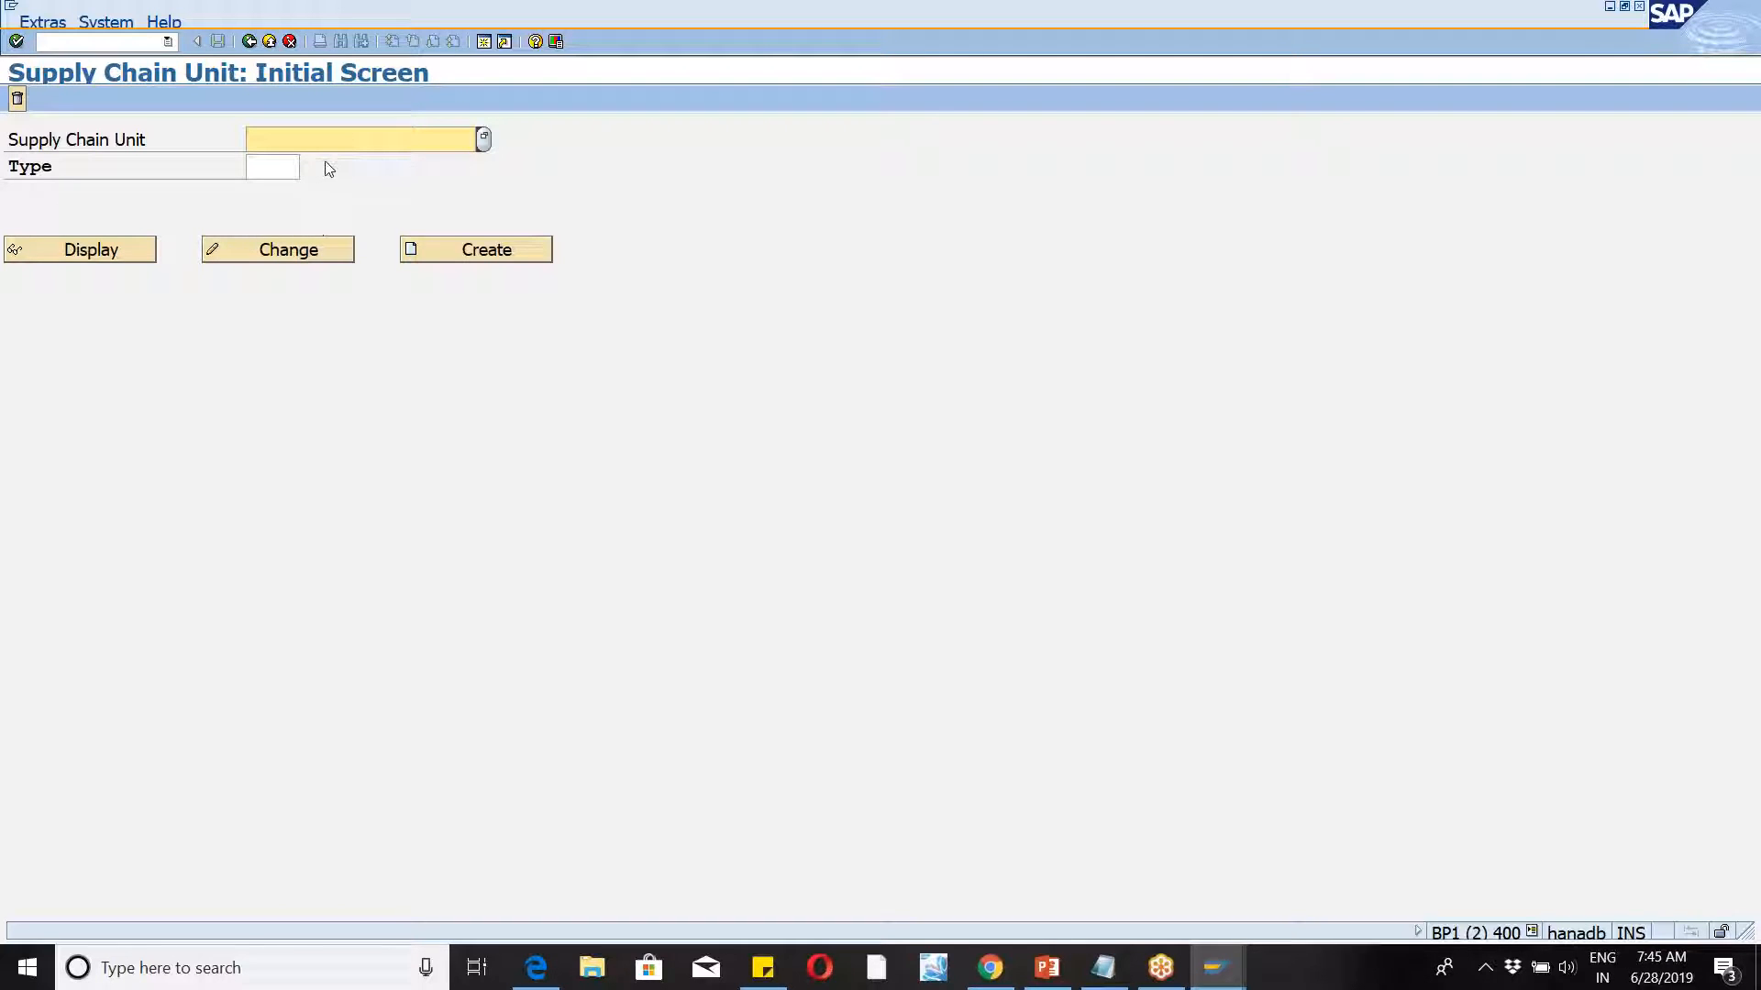
Step: Display the supply chain unit wm46 to examine its type and general data
text(wm46)
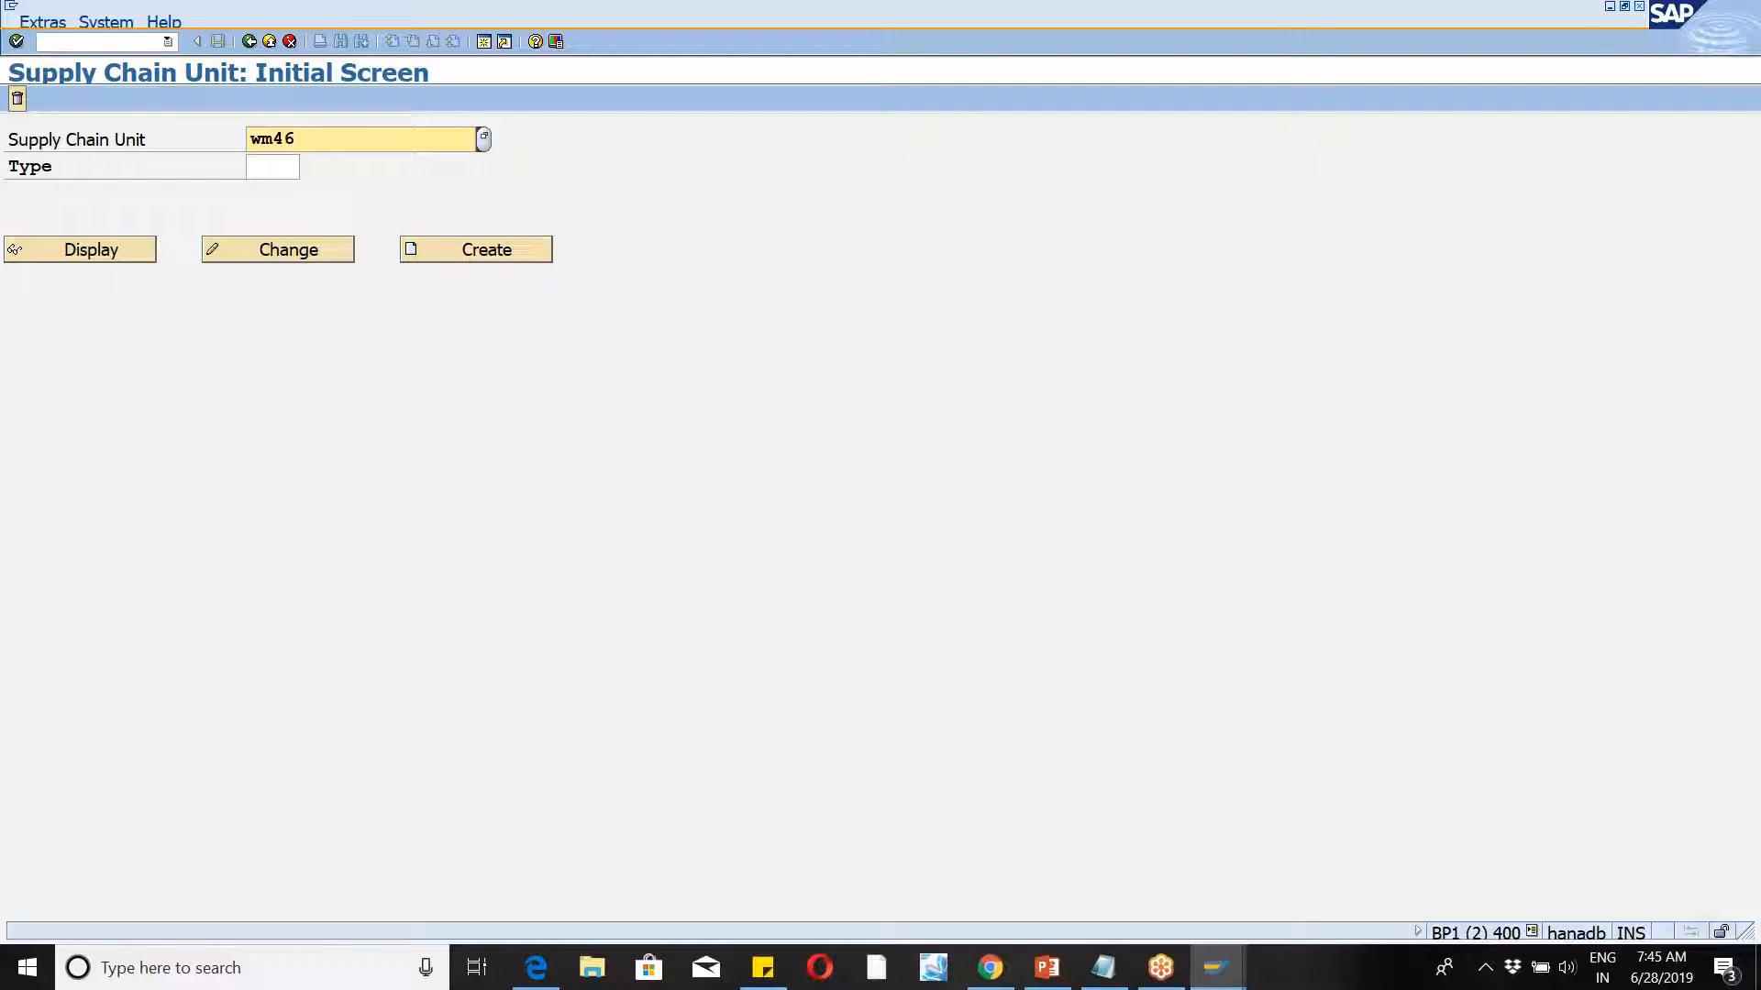
click(285, 167)
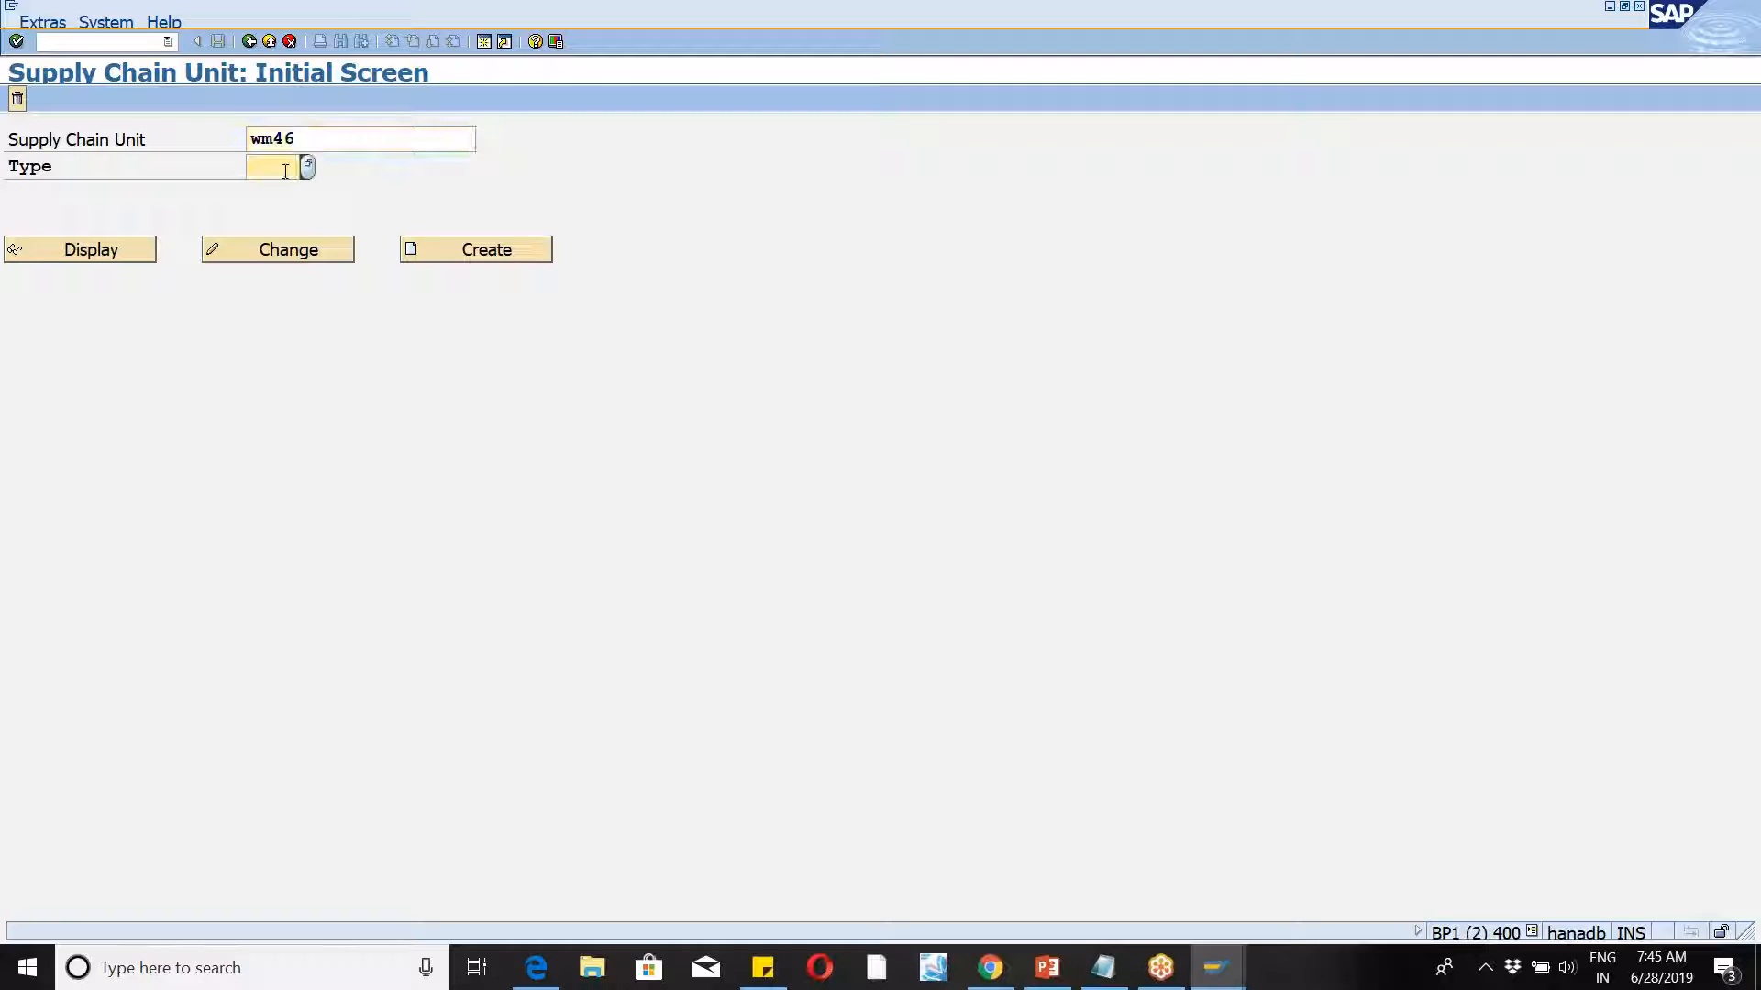
click(64, 256)
click(260, 193)
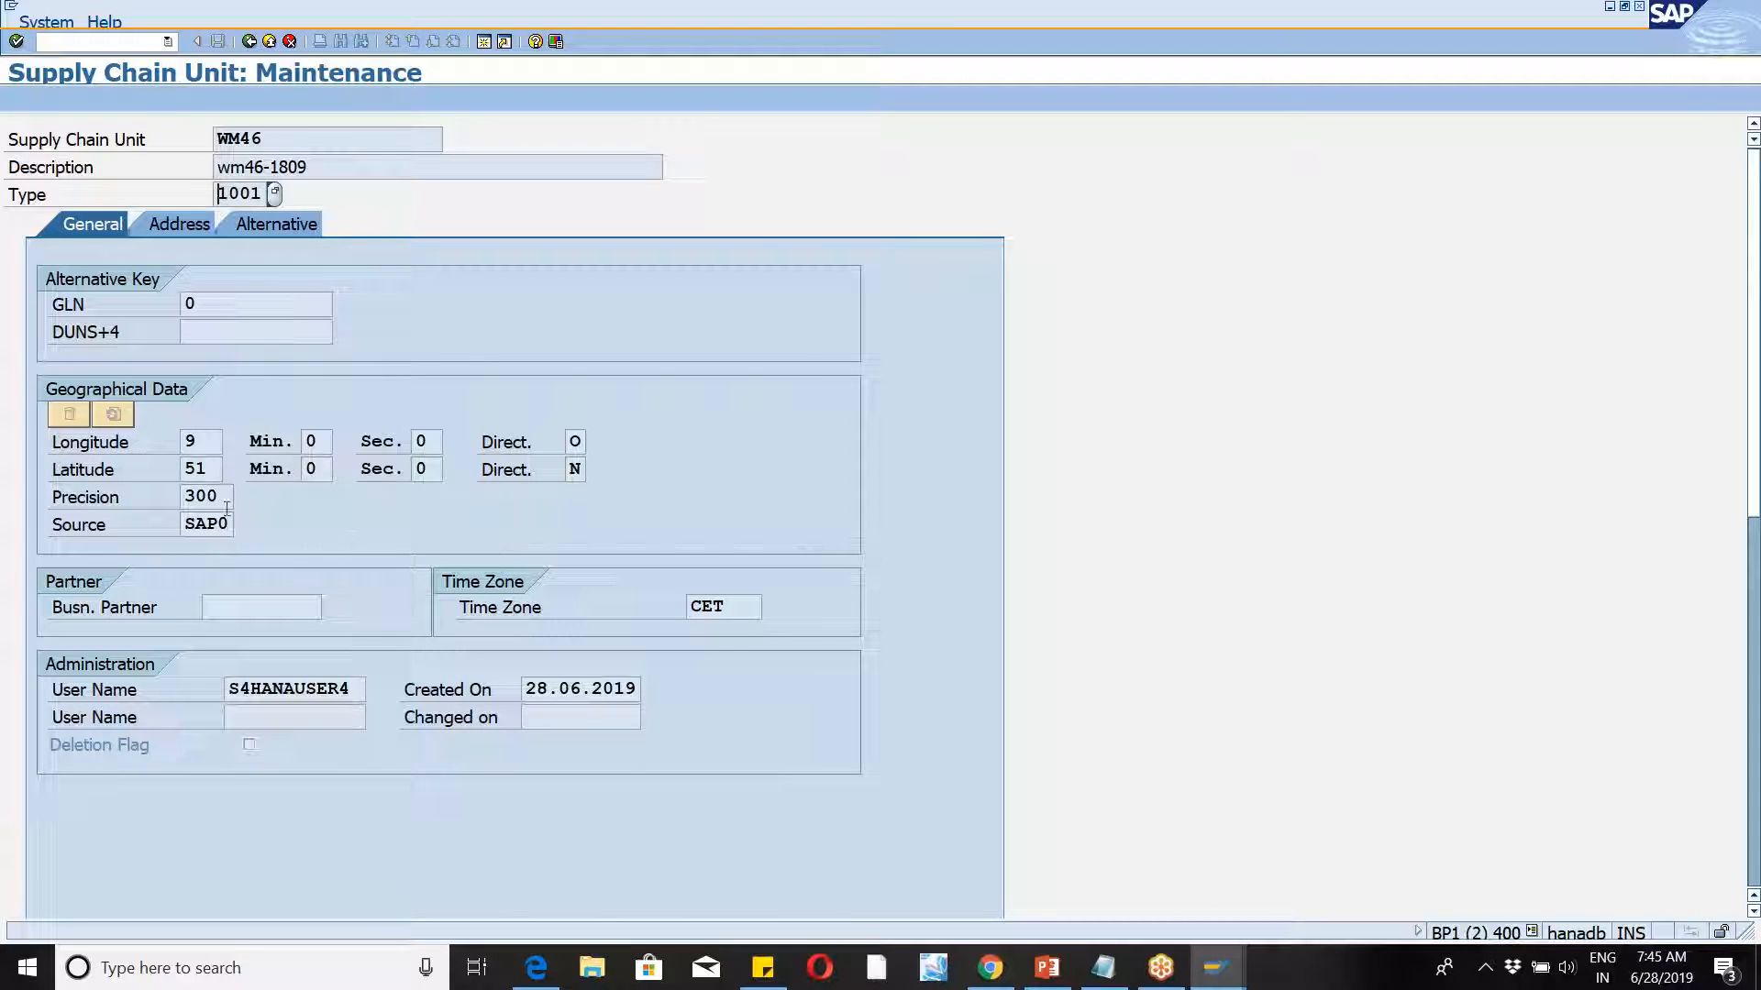
Step: Examine the address and general data of supply chain unit WM46 and review the list of supply chain unit types
click(168, 226)
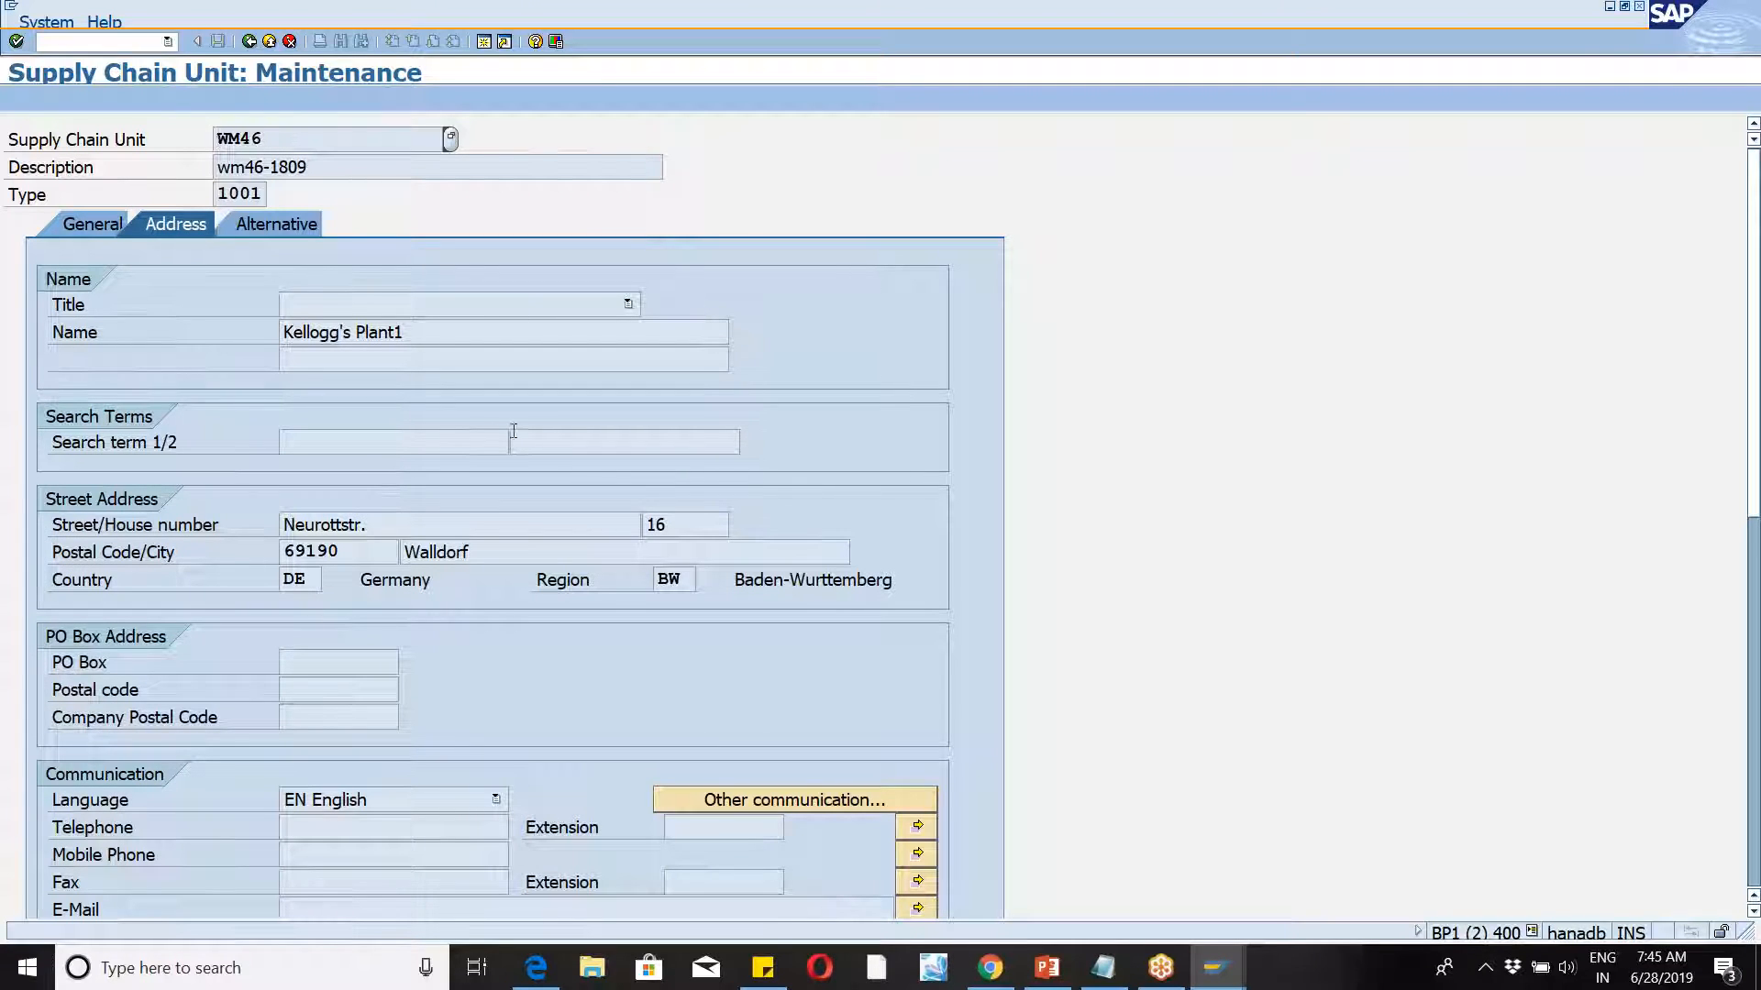
click(92, 225)
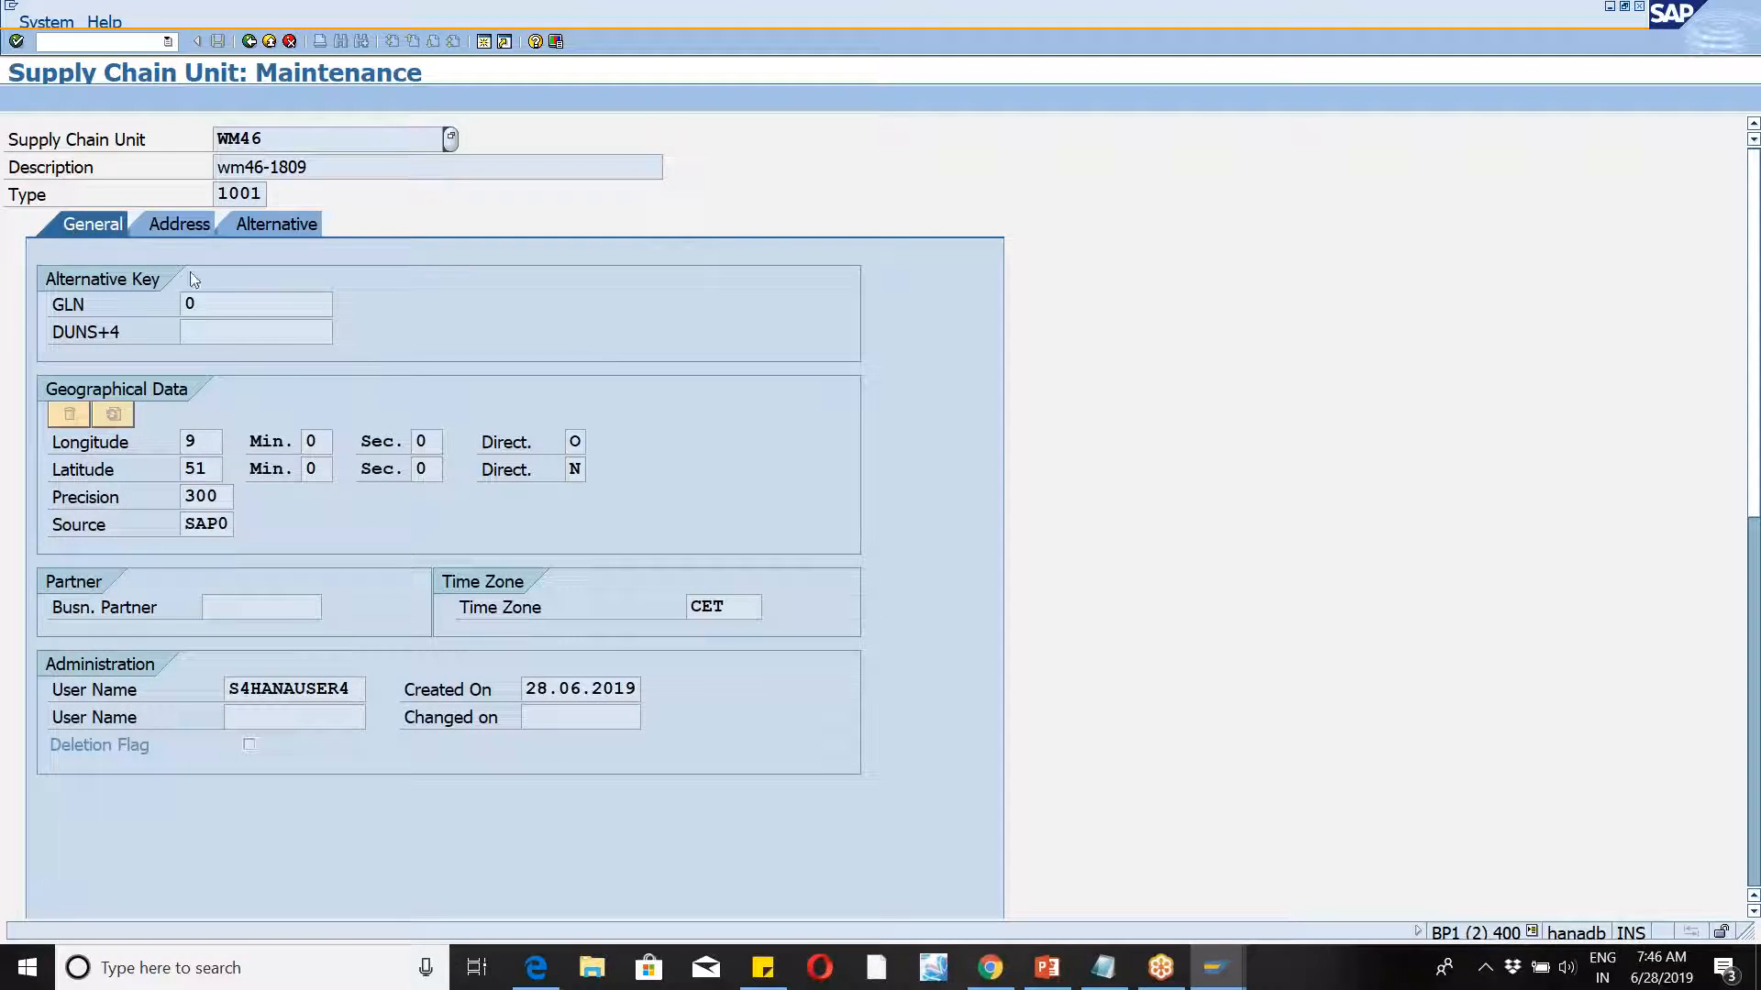
click(255, 195)
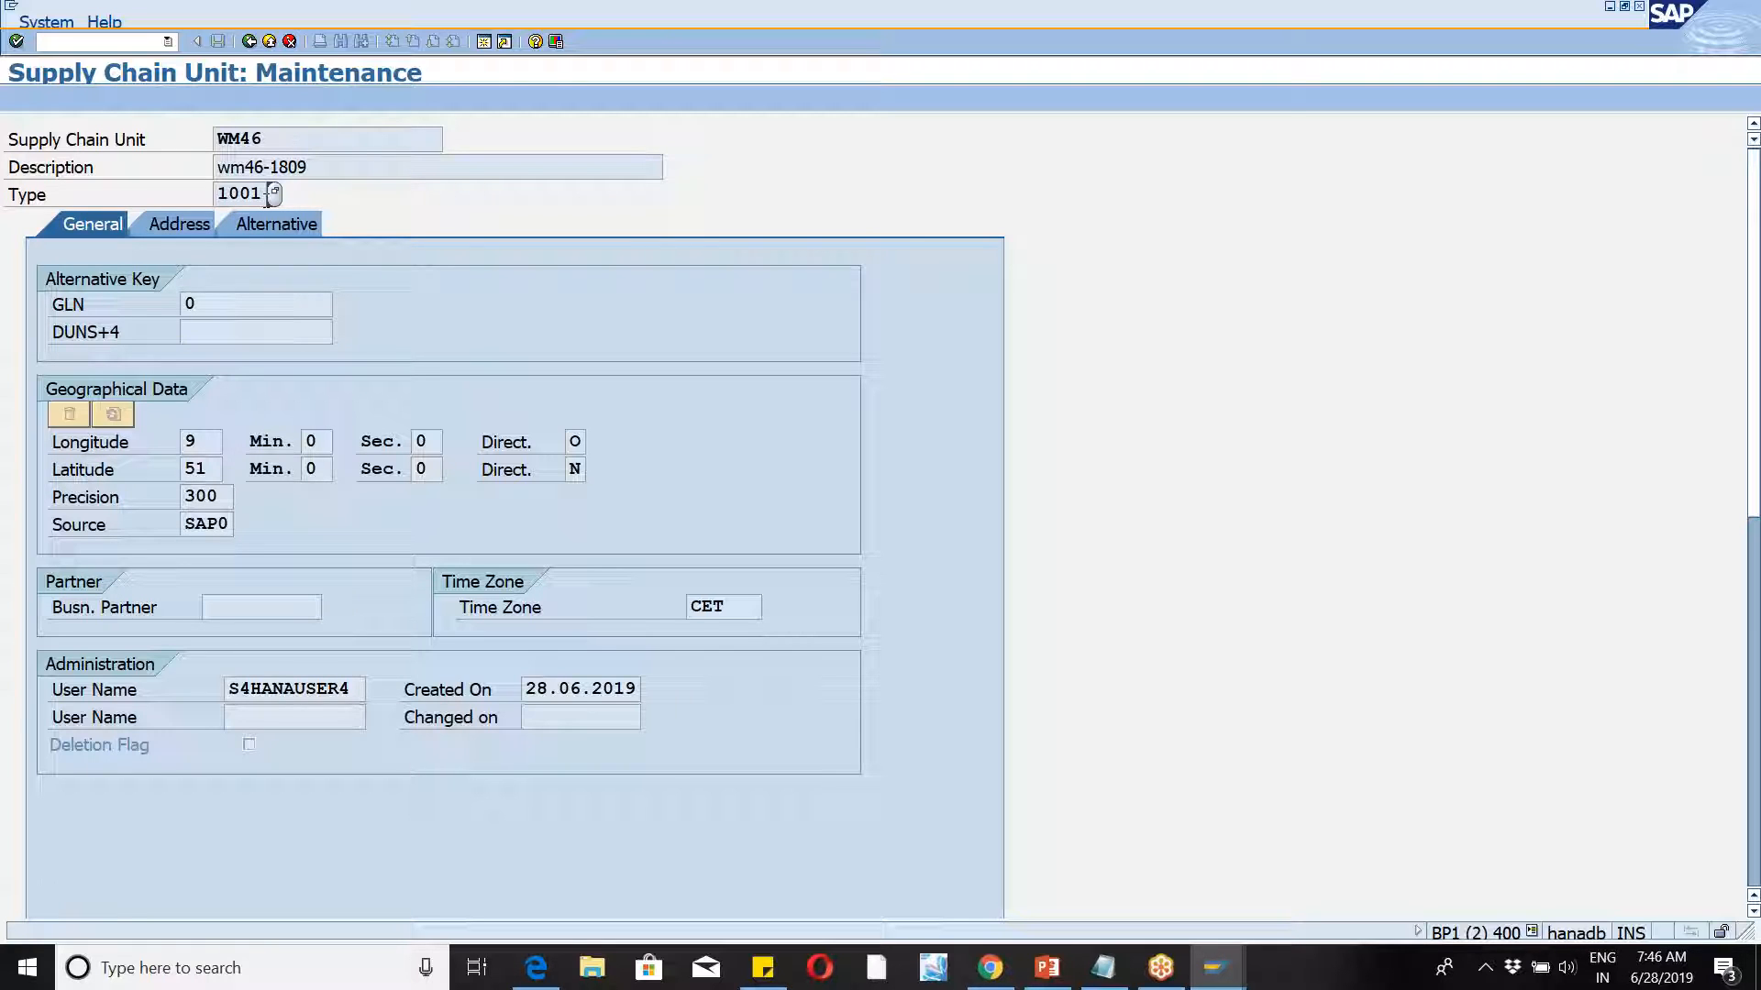
click(274, 194)
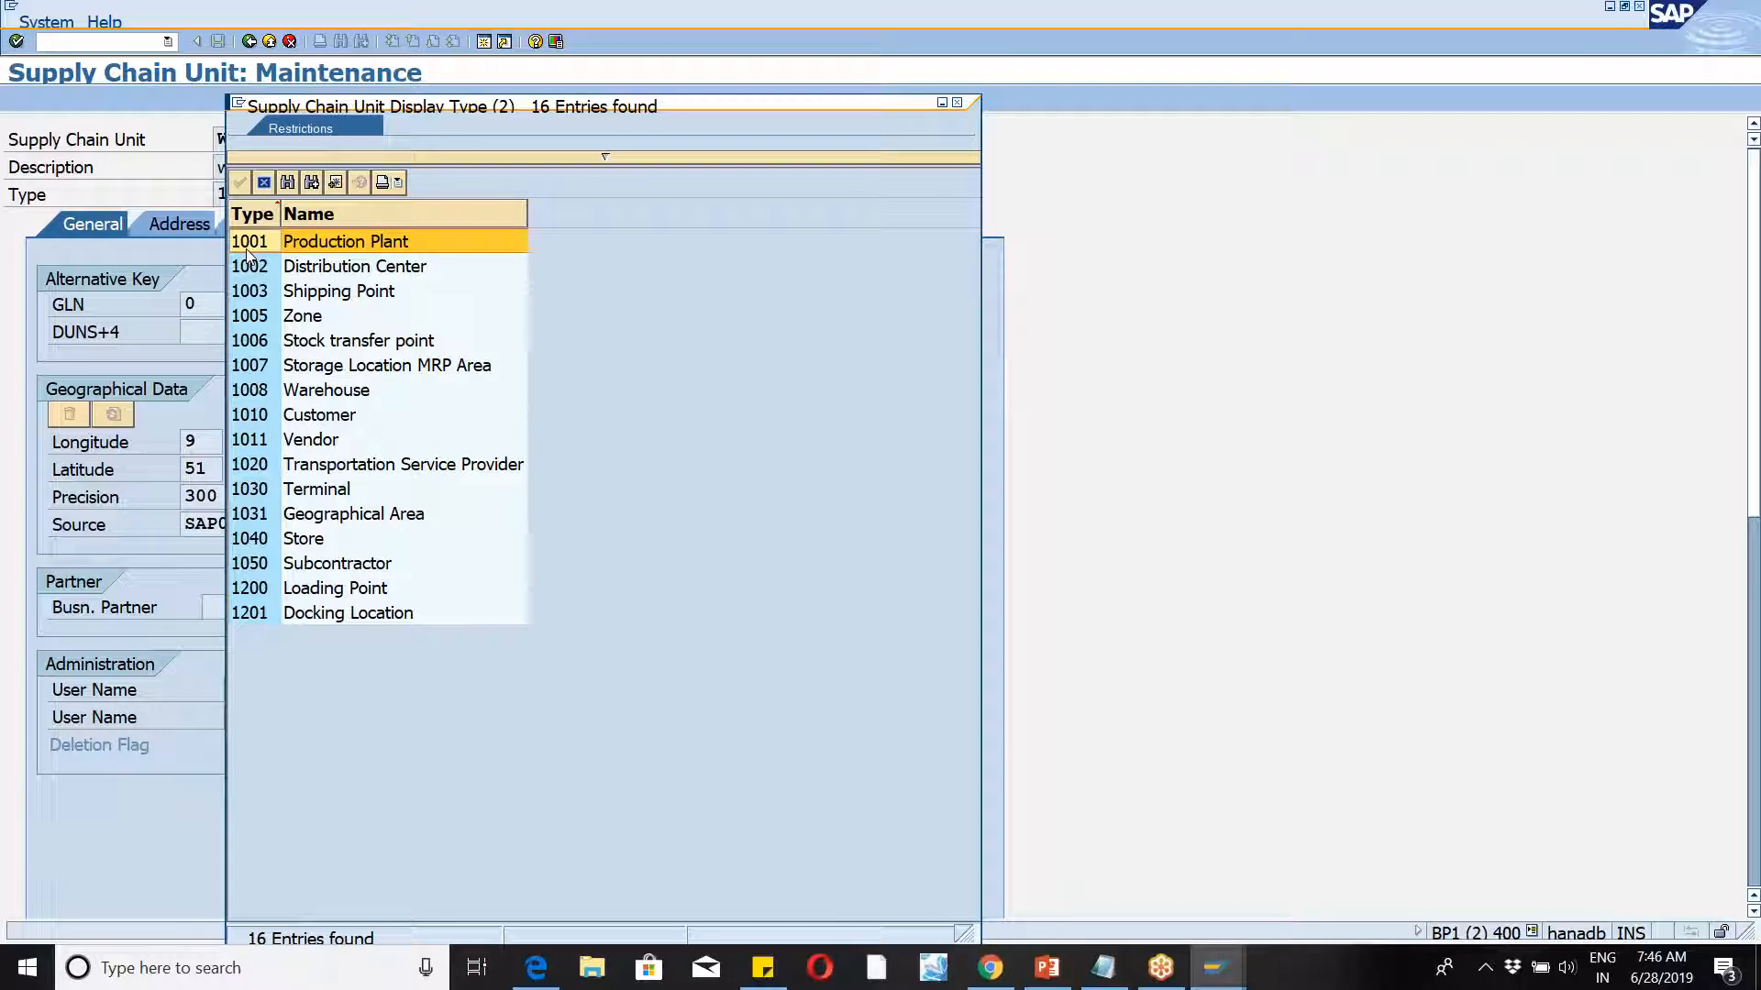
click(258, 293)
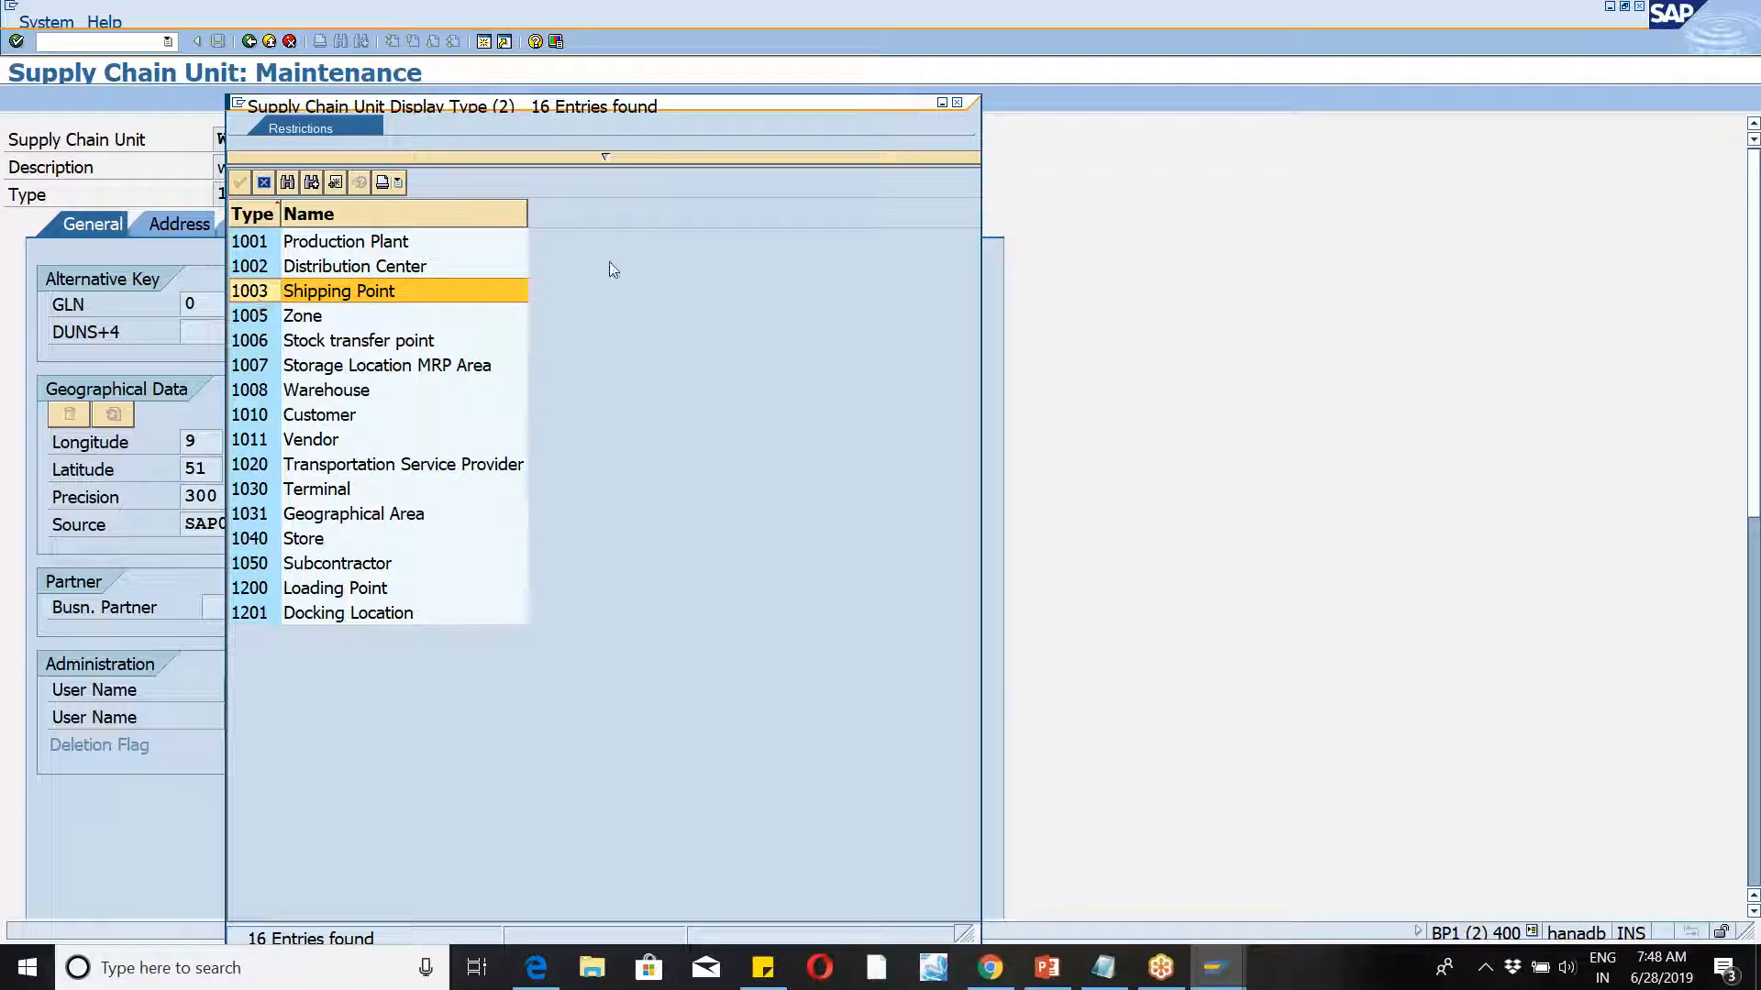
click(943, 102)
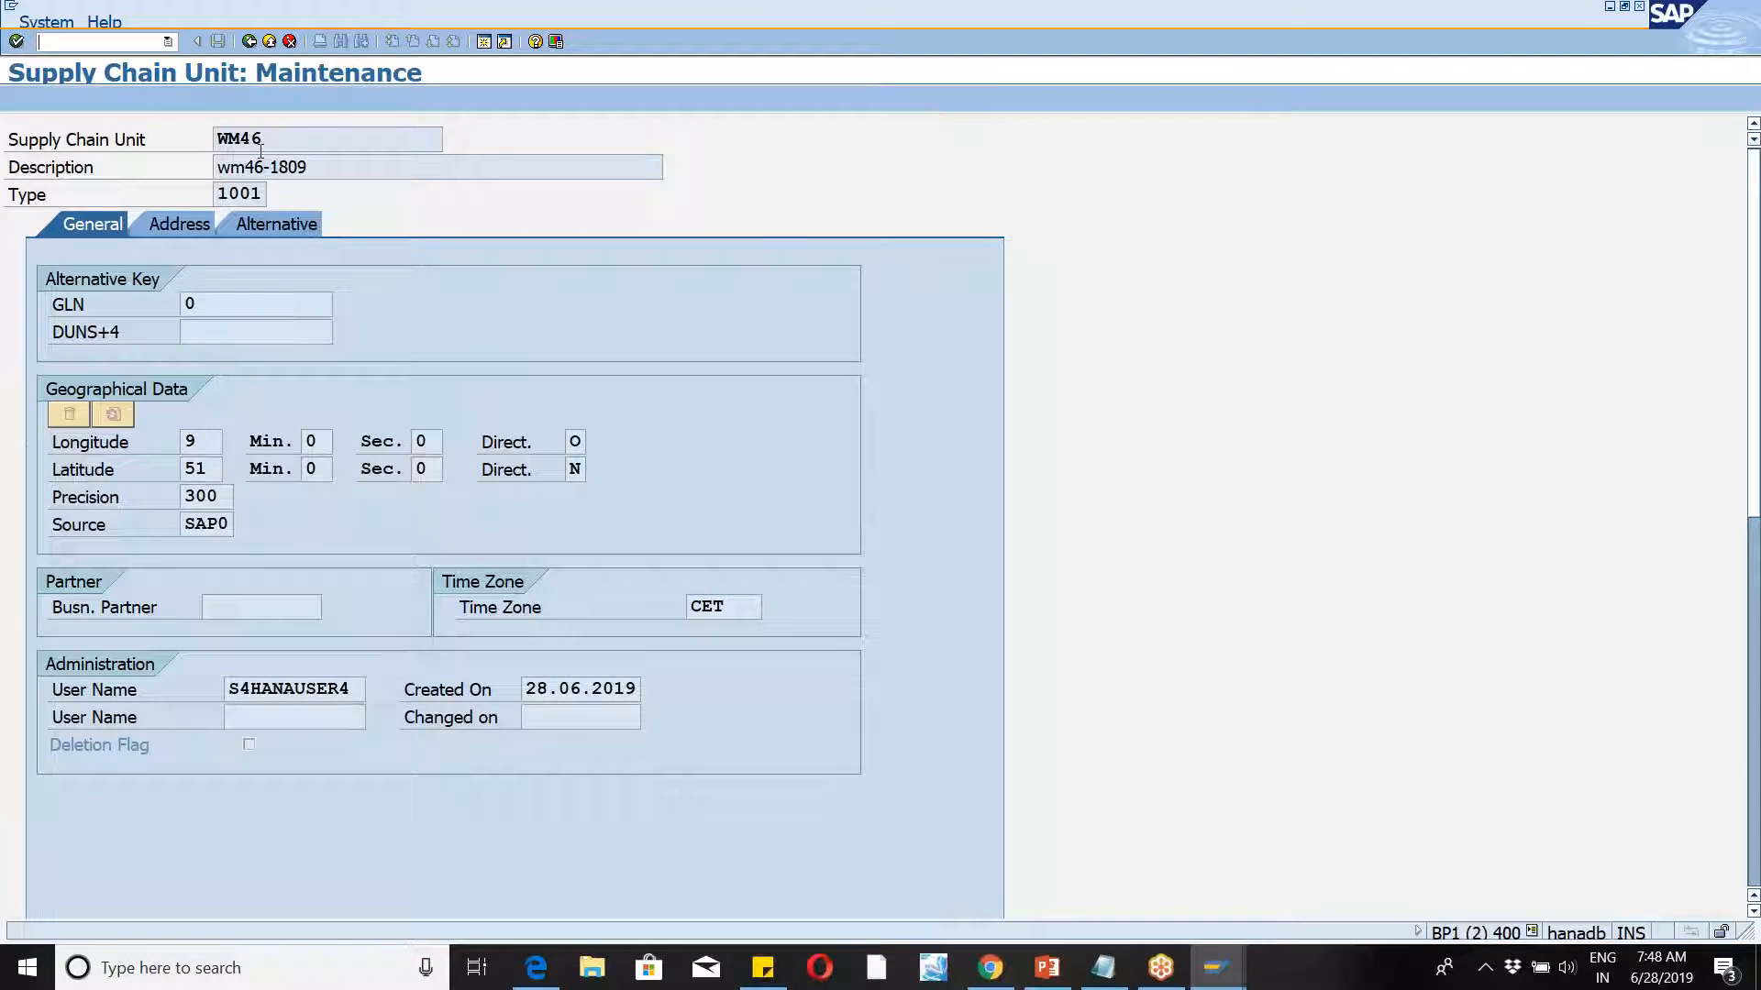
Step: Return to the supply chain unit initial screen and consult the warehouse notes in Notepad
click(251, 43)
click(292, 166)
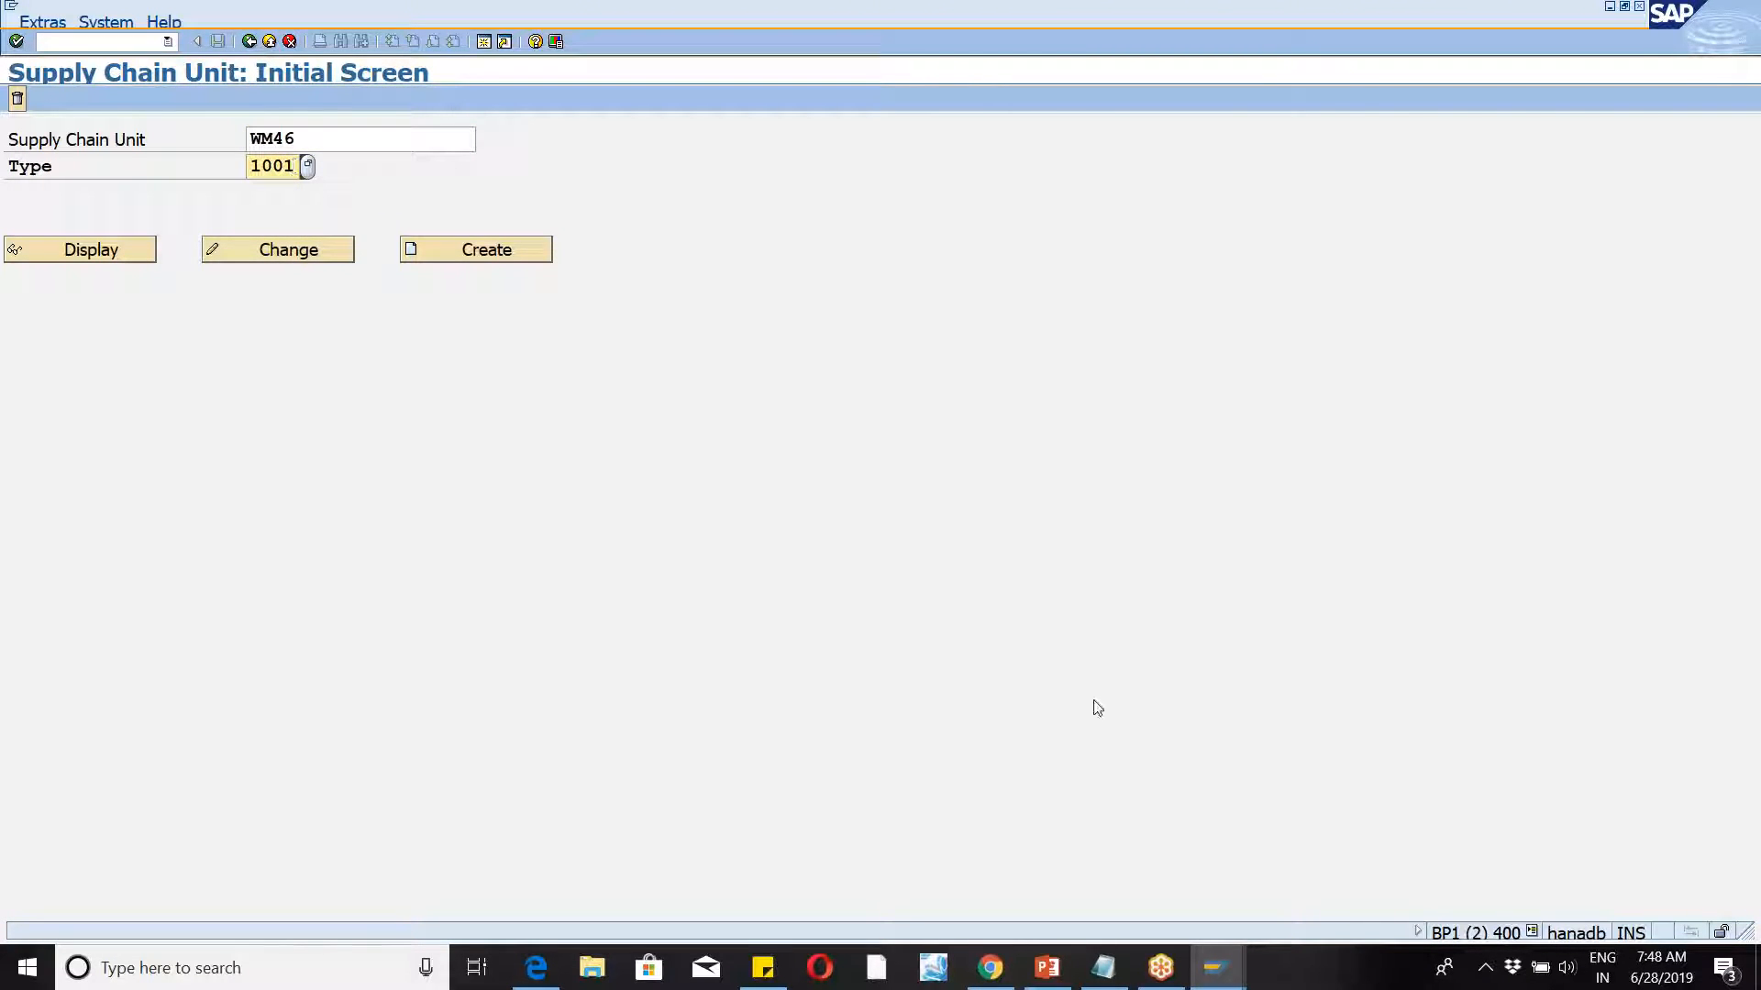
click(1101, 971)
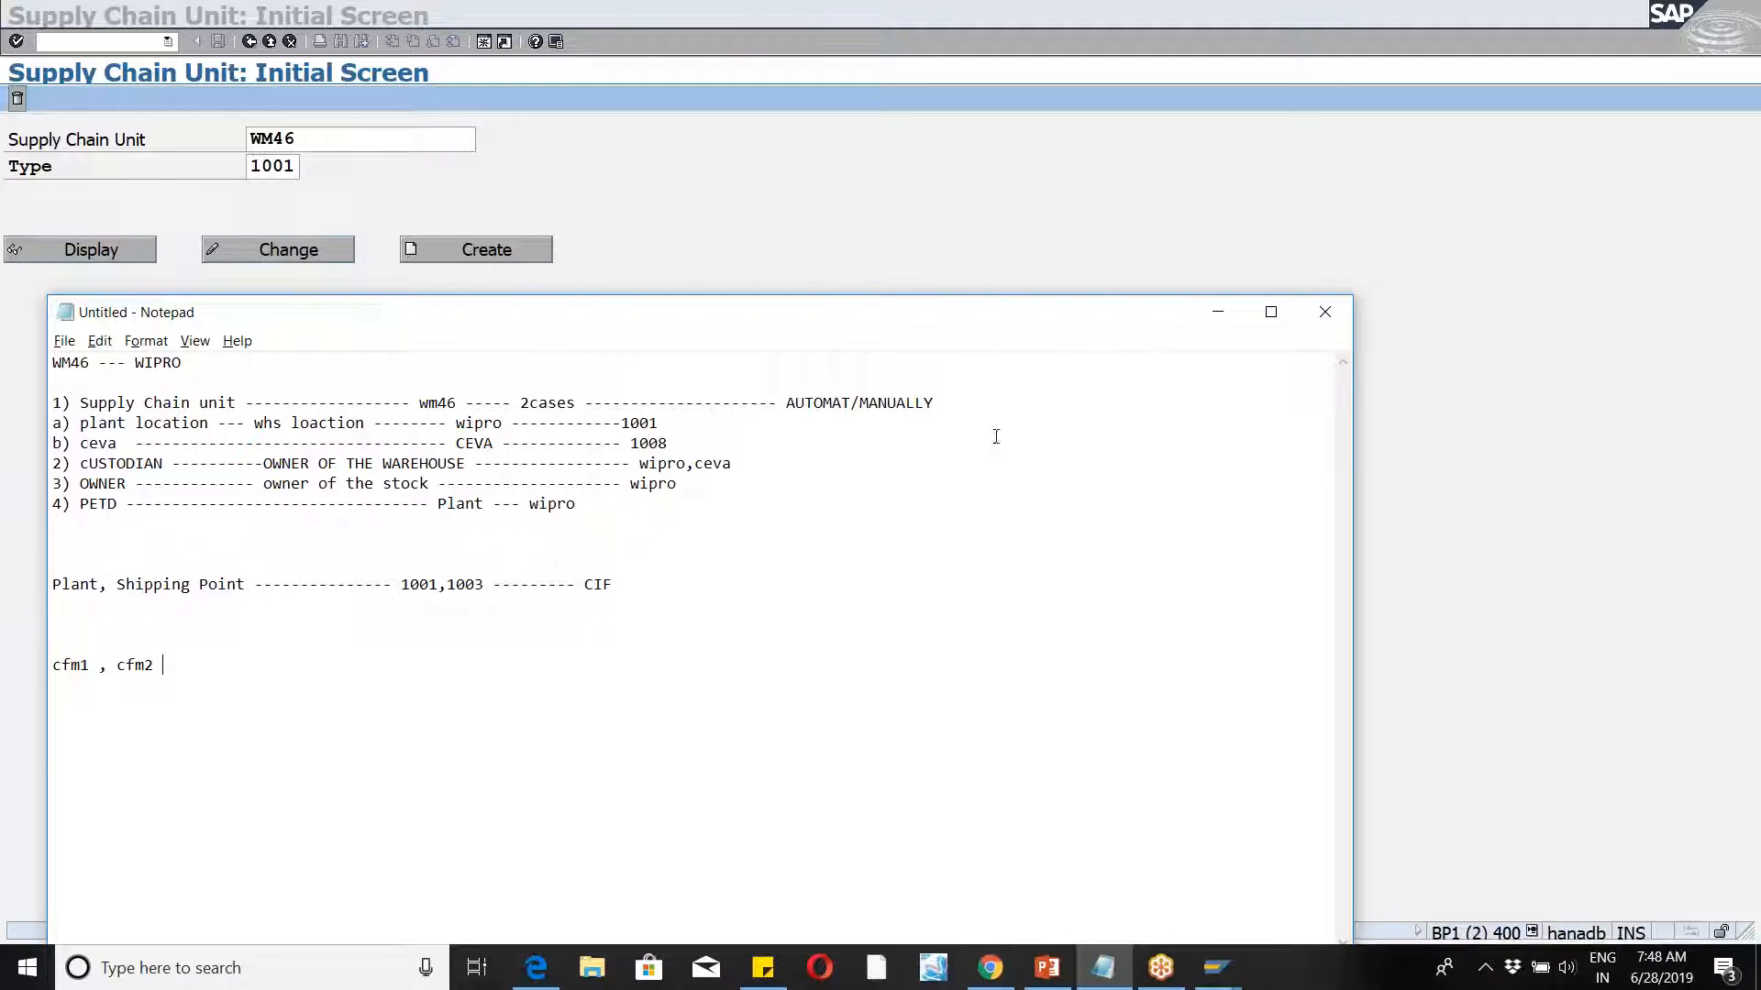
click(1217, 312)
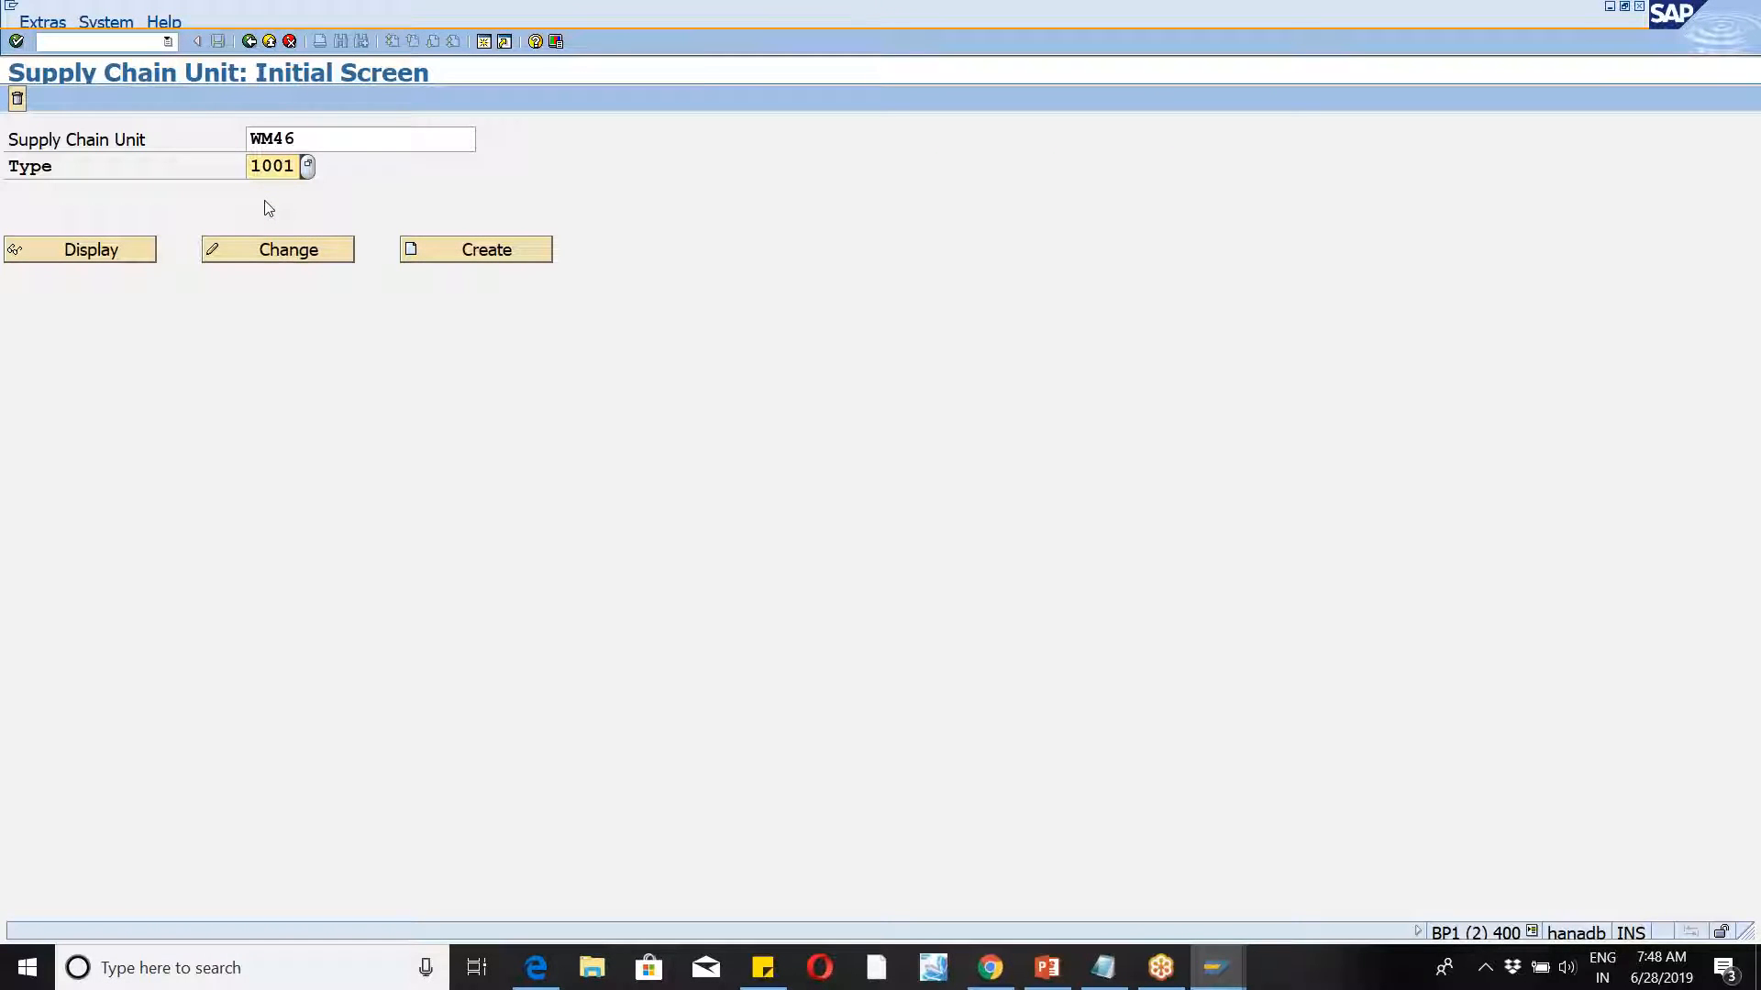
Step: Start creating a supply chain unit named WM46-scu with type 1008
click(319, 142)
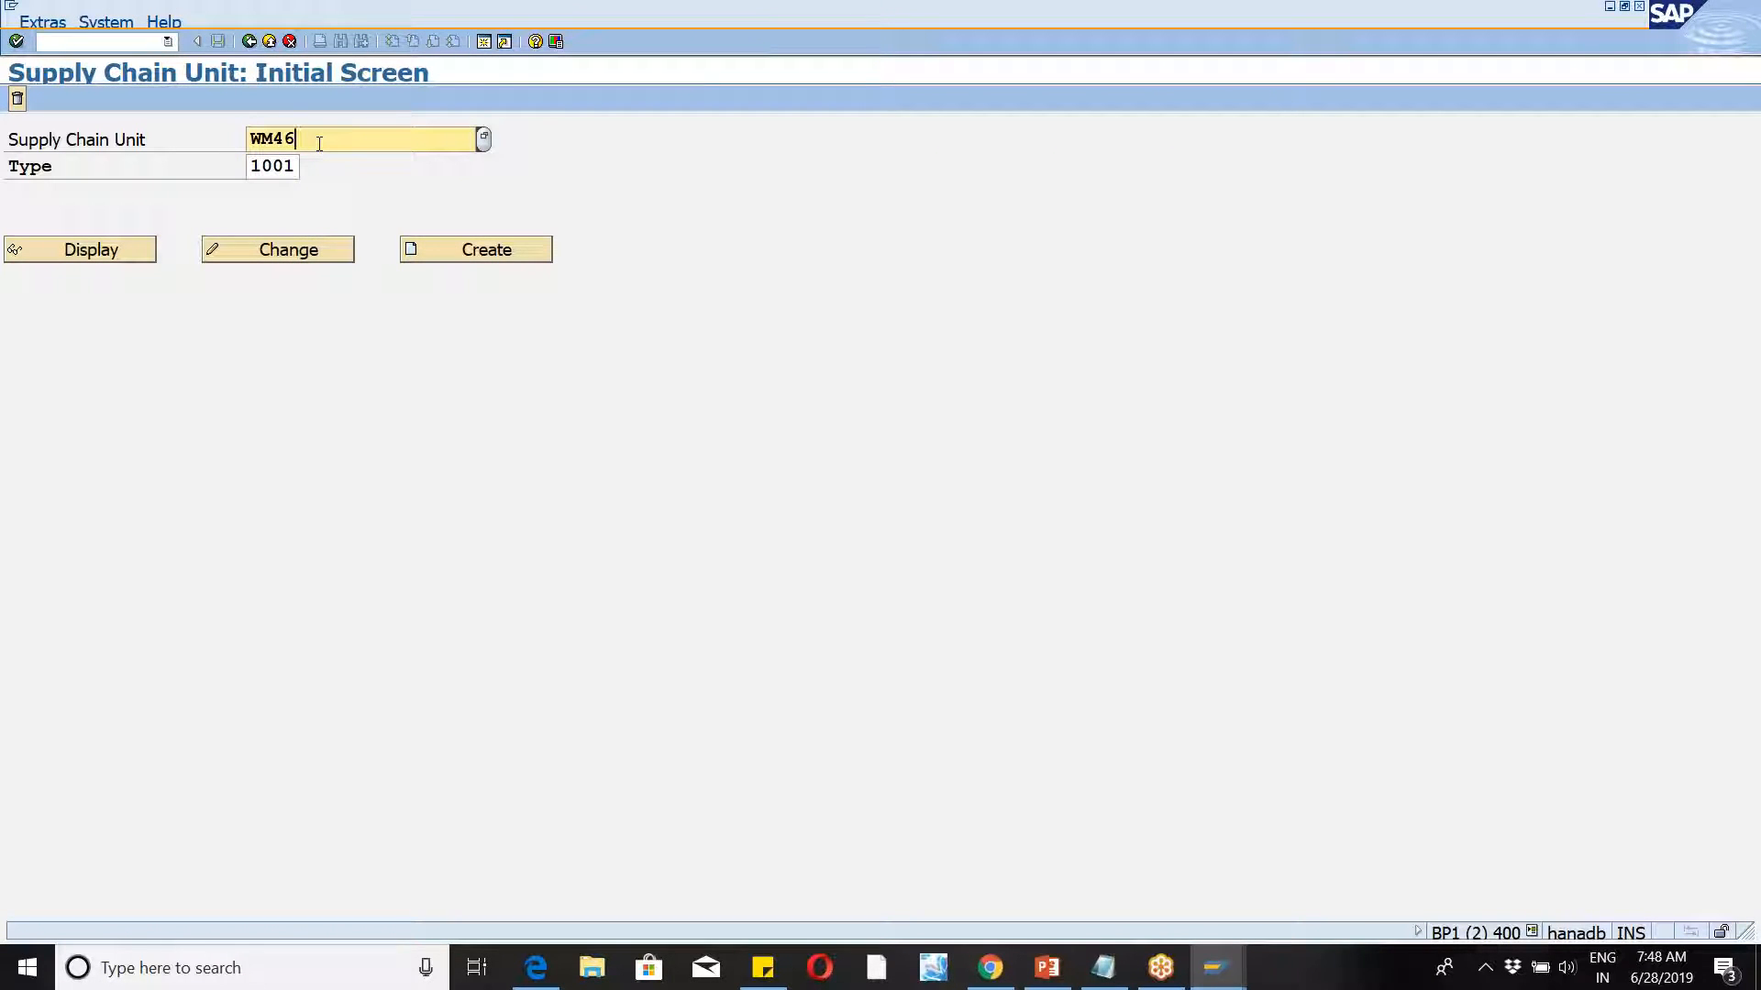
text(-scu)
click(292, 165)
key(BackSpace)
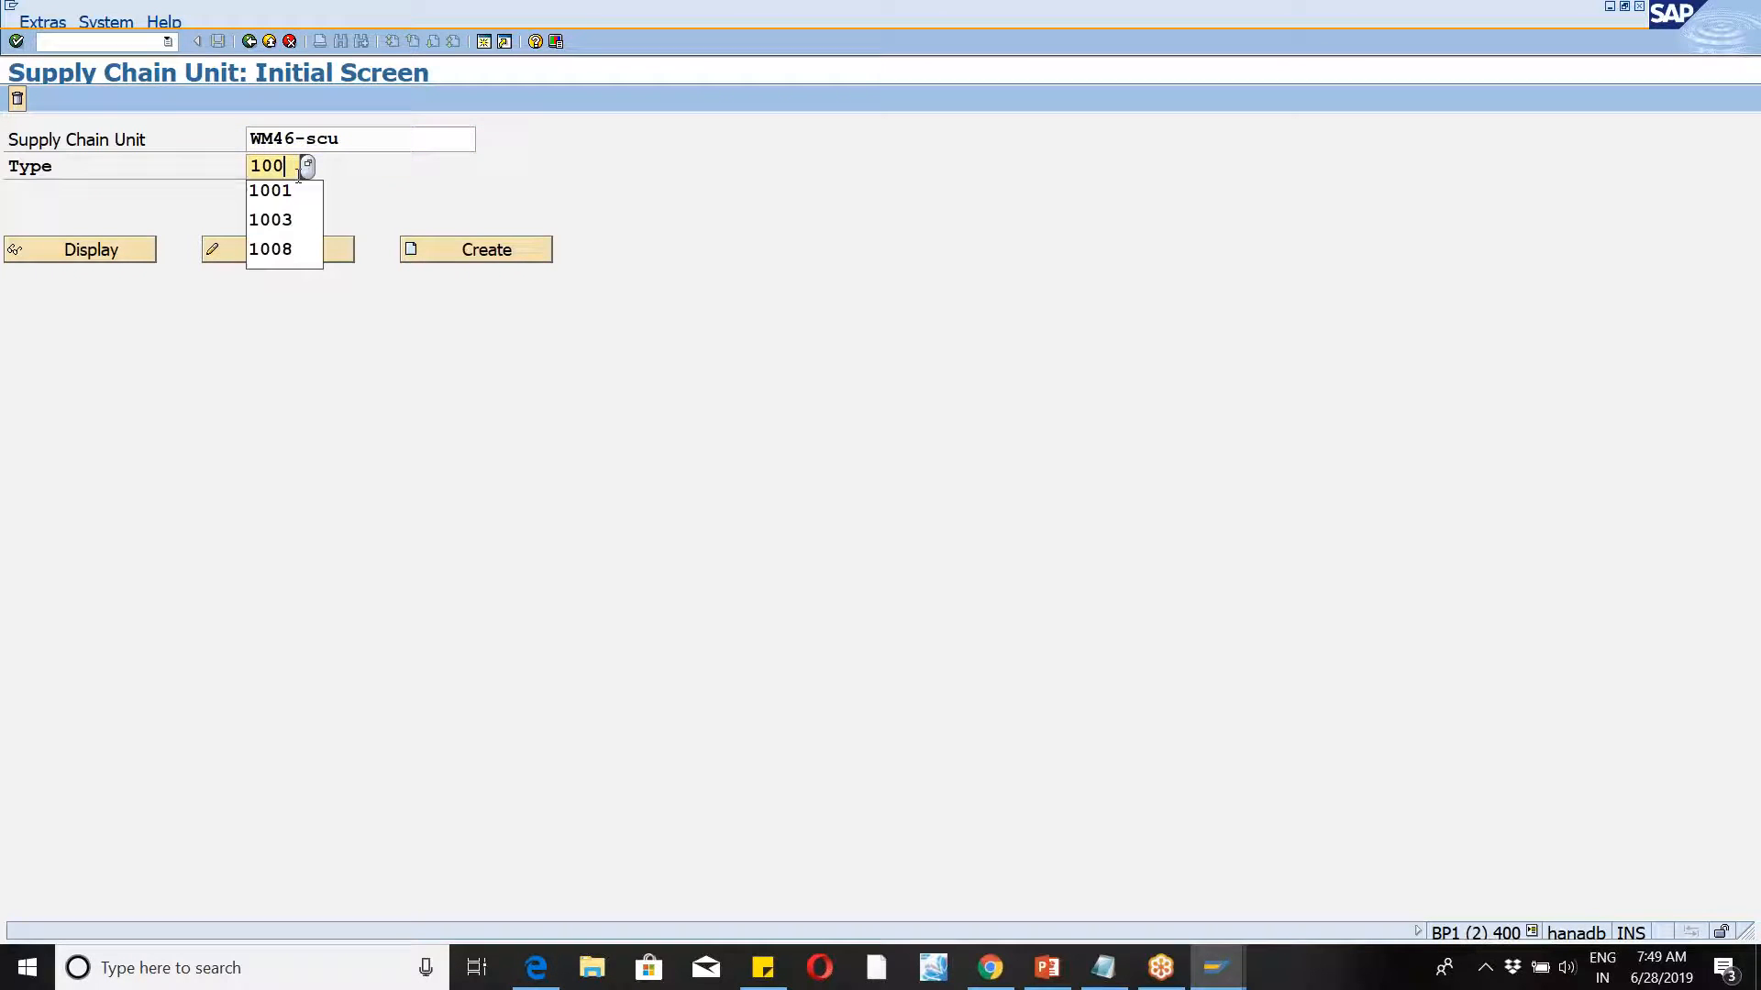
text(8)
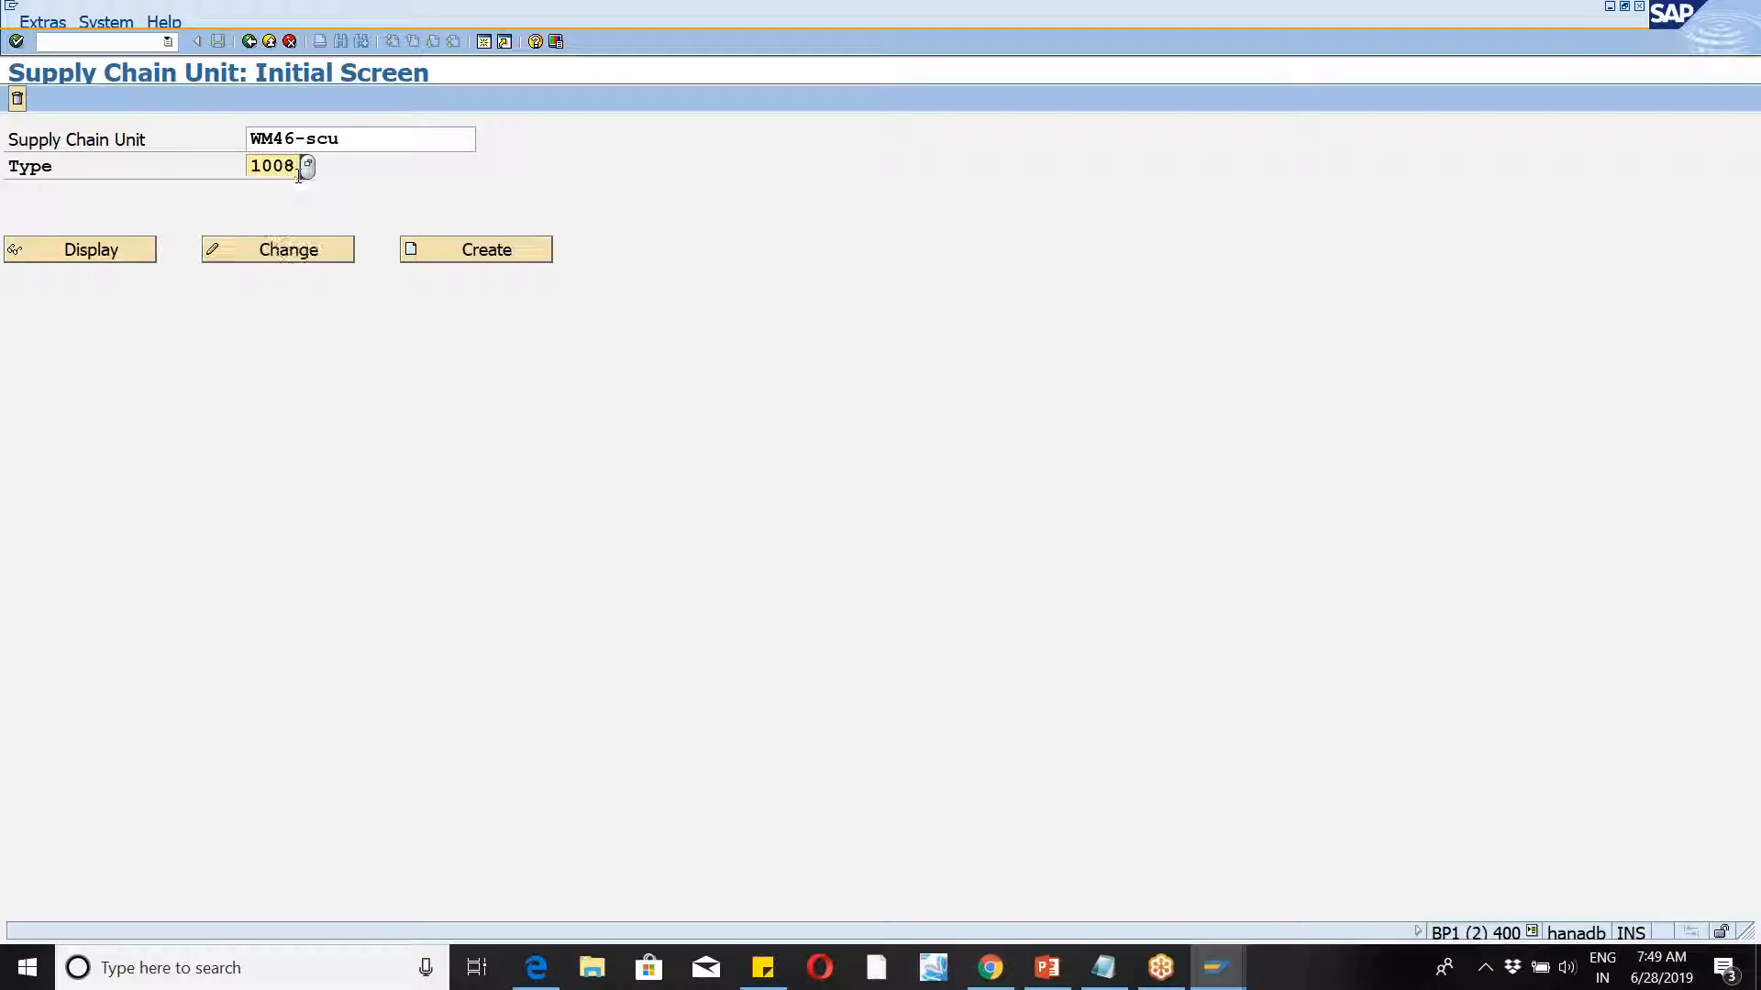
click(442, 245)
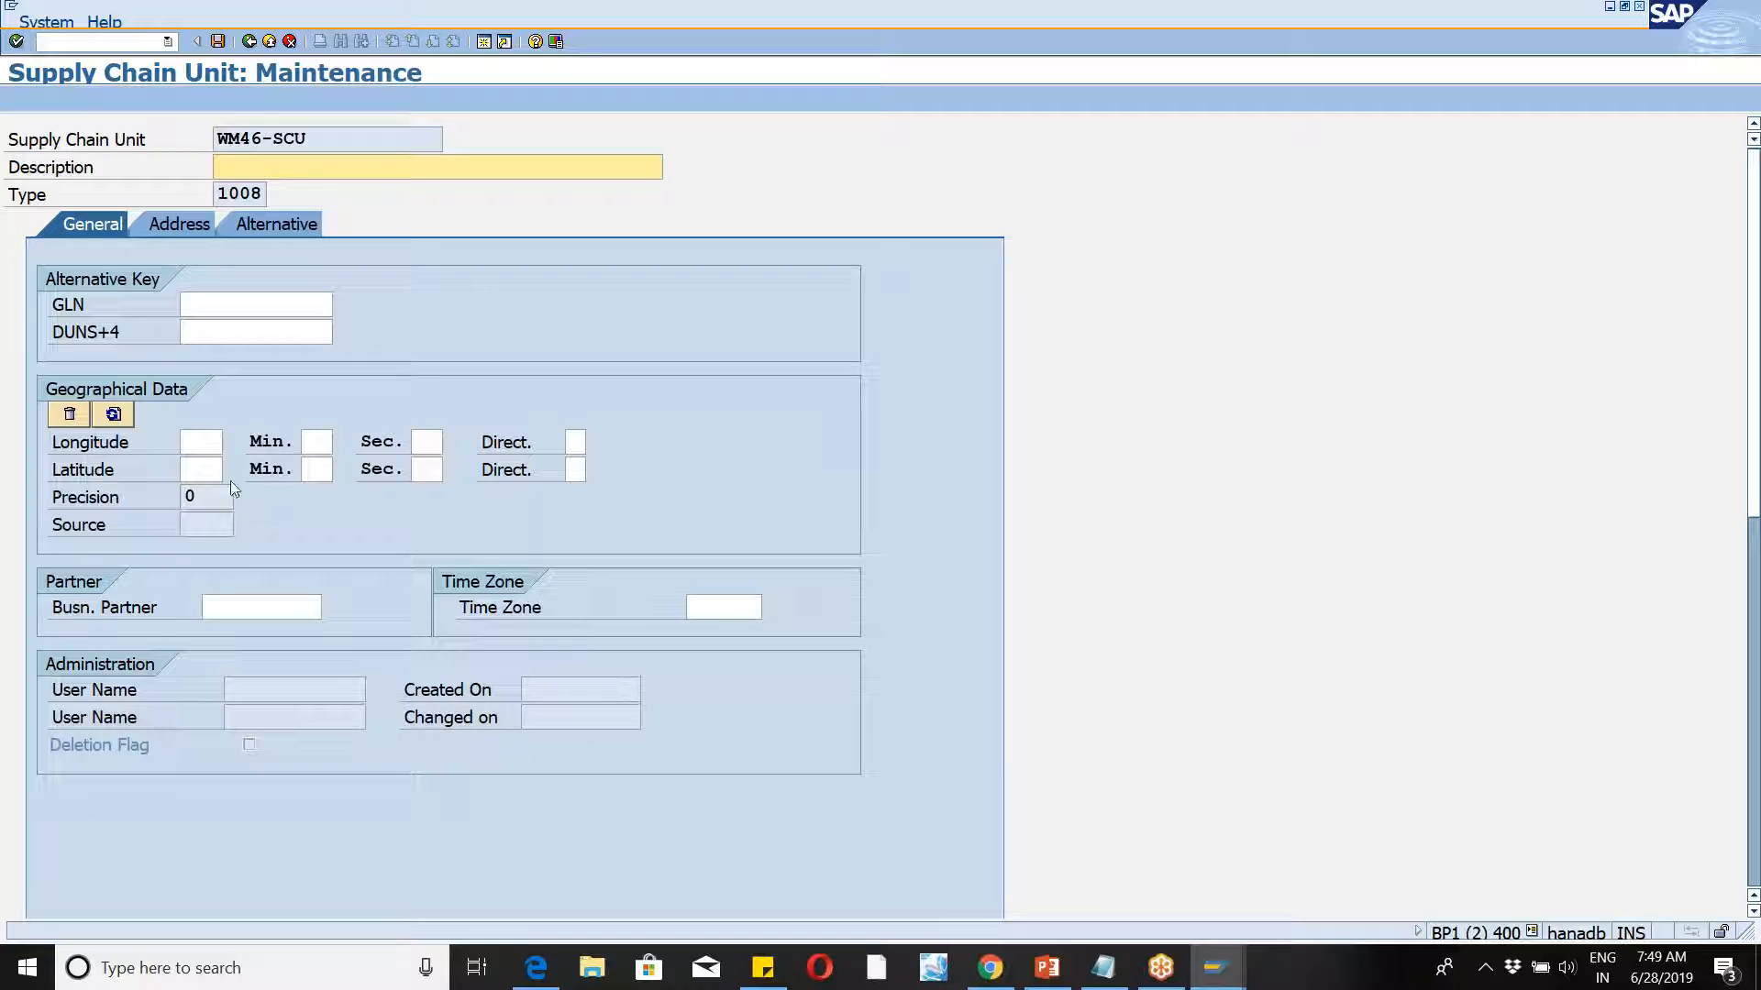
Step: Enter the description jojojoj and country IN for the new supply chain unit, and display its alternative business attributes
click(180, 235)
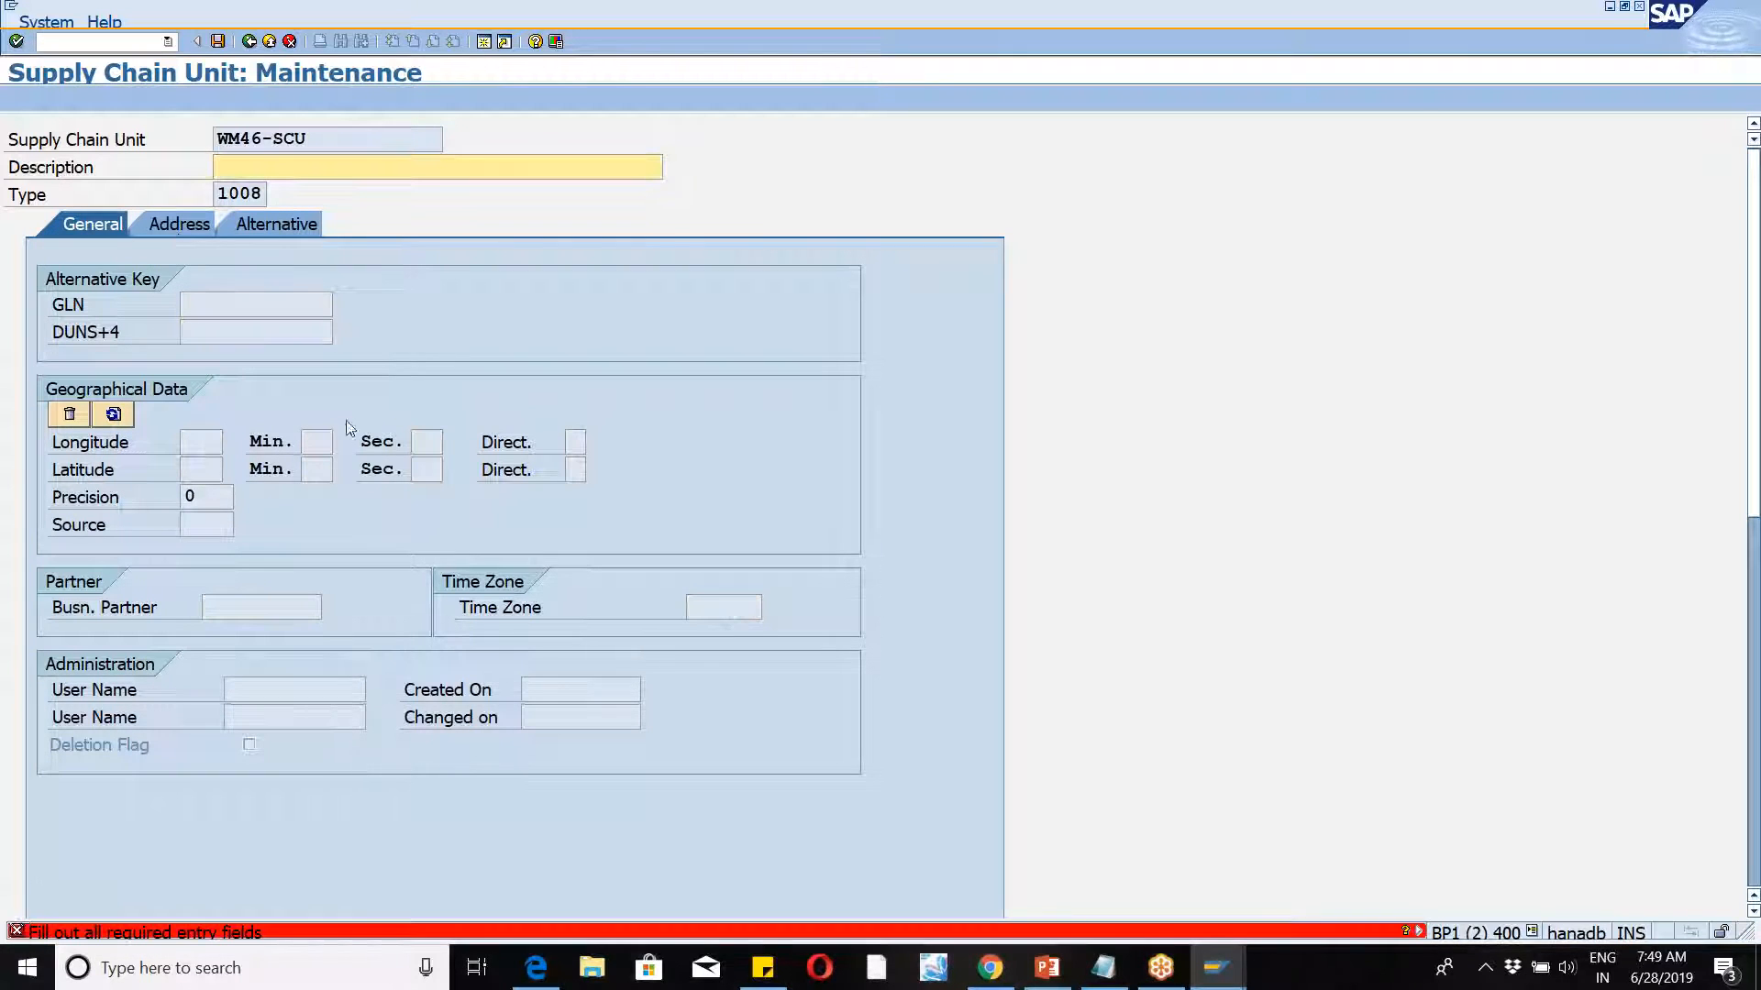
text(jojojoj)
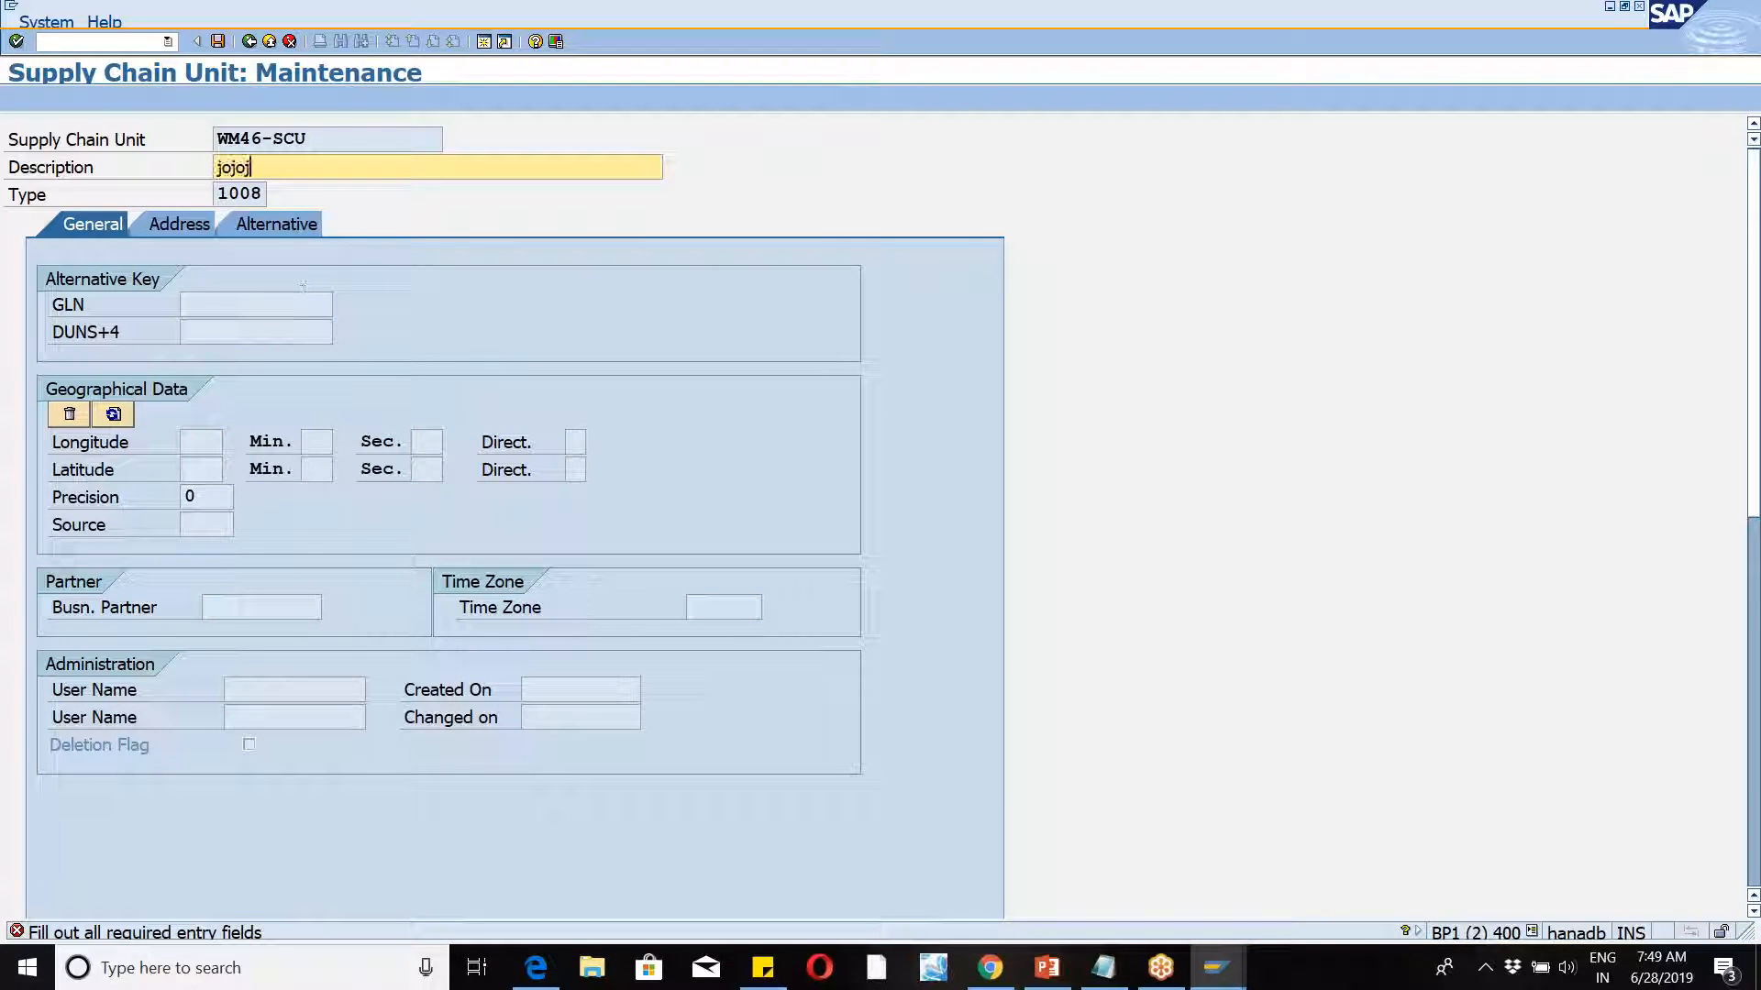
click(173, 223)
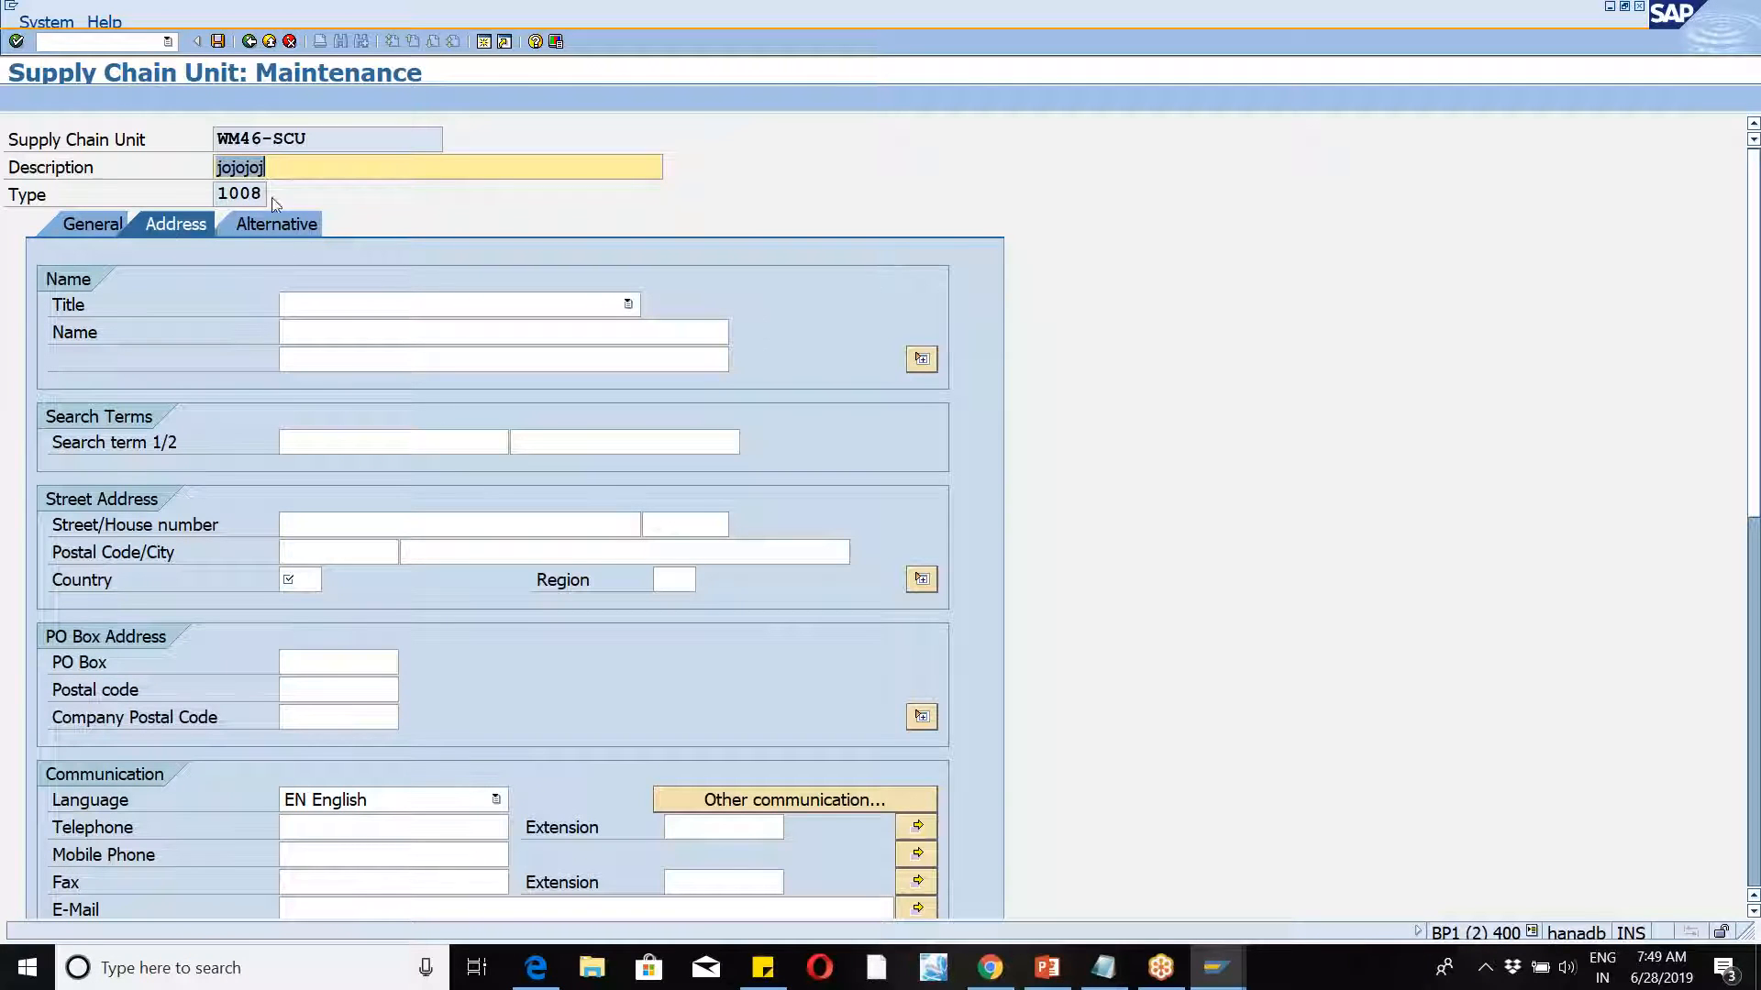
click(259, 231)
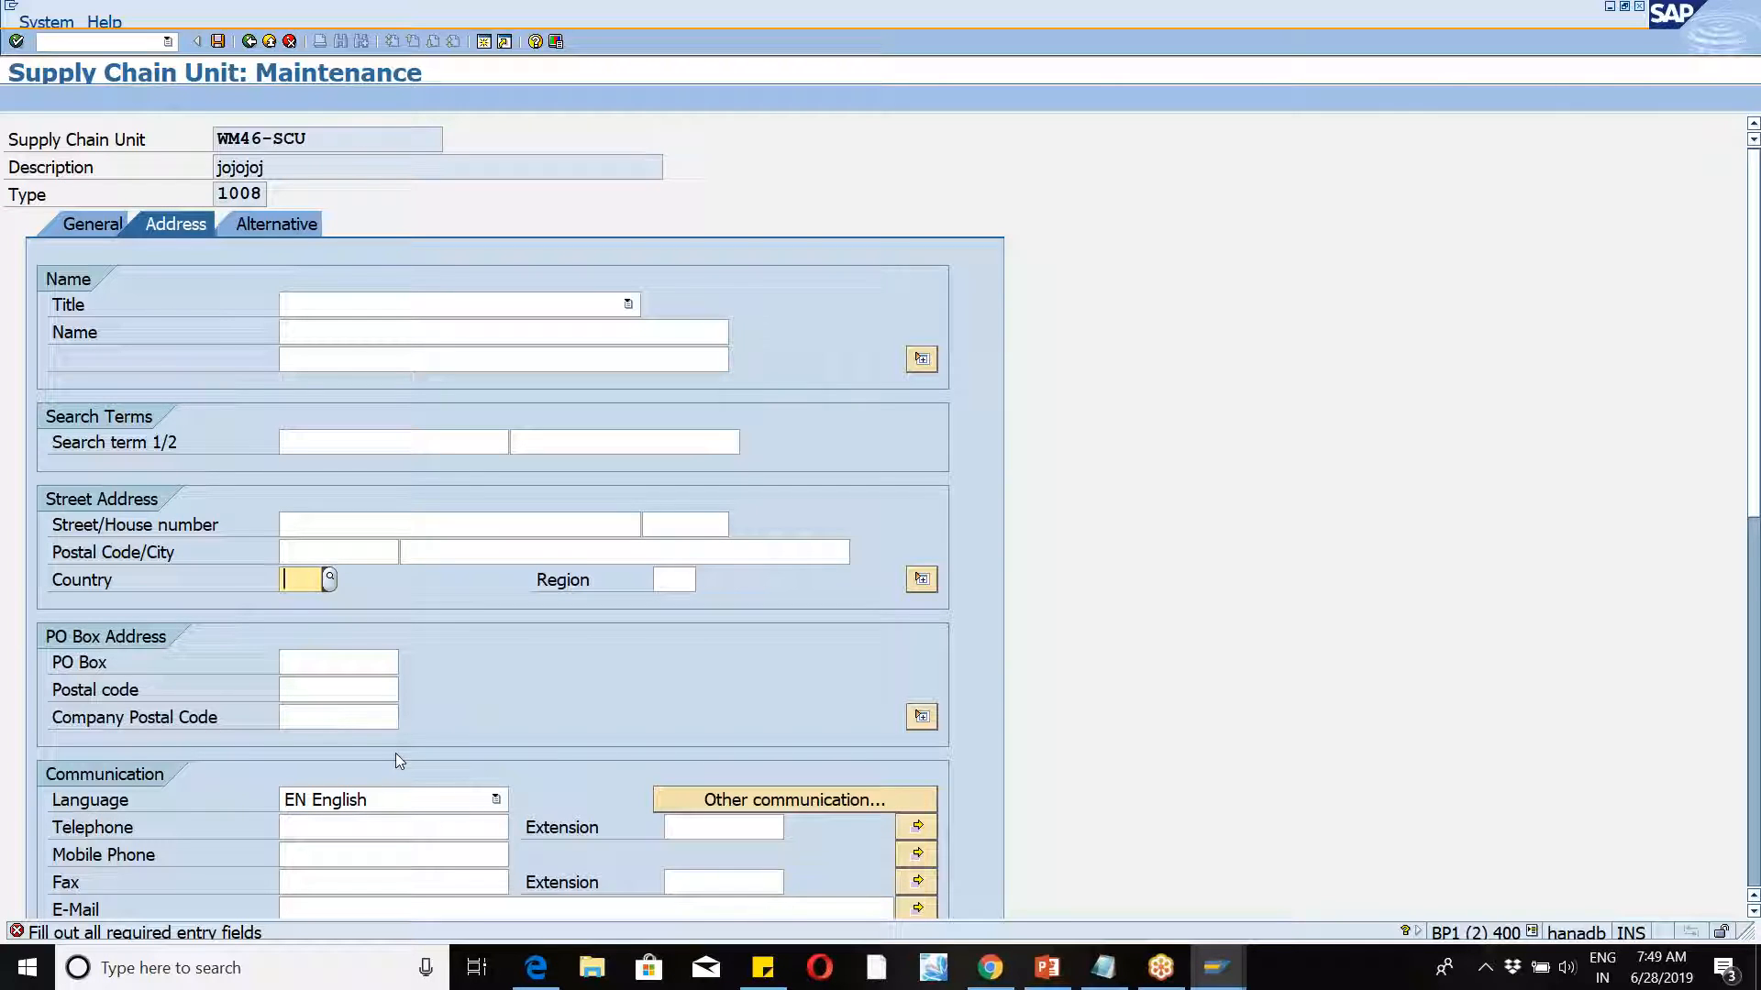
text(IN)
key(Return)
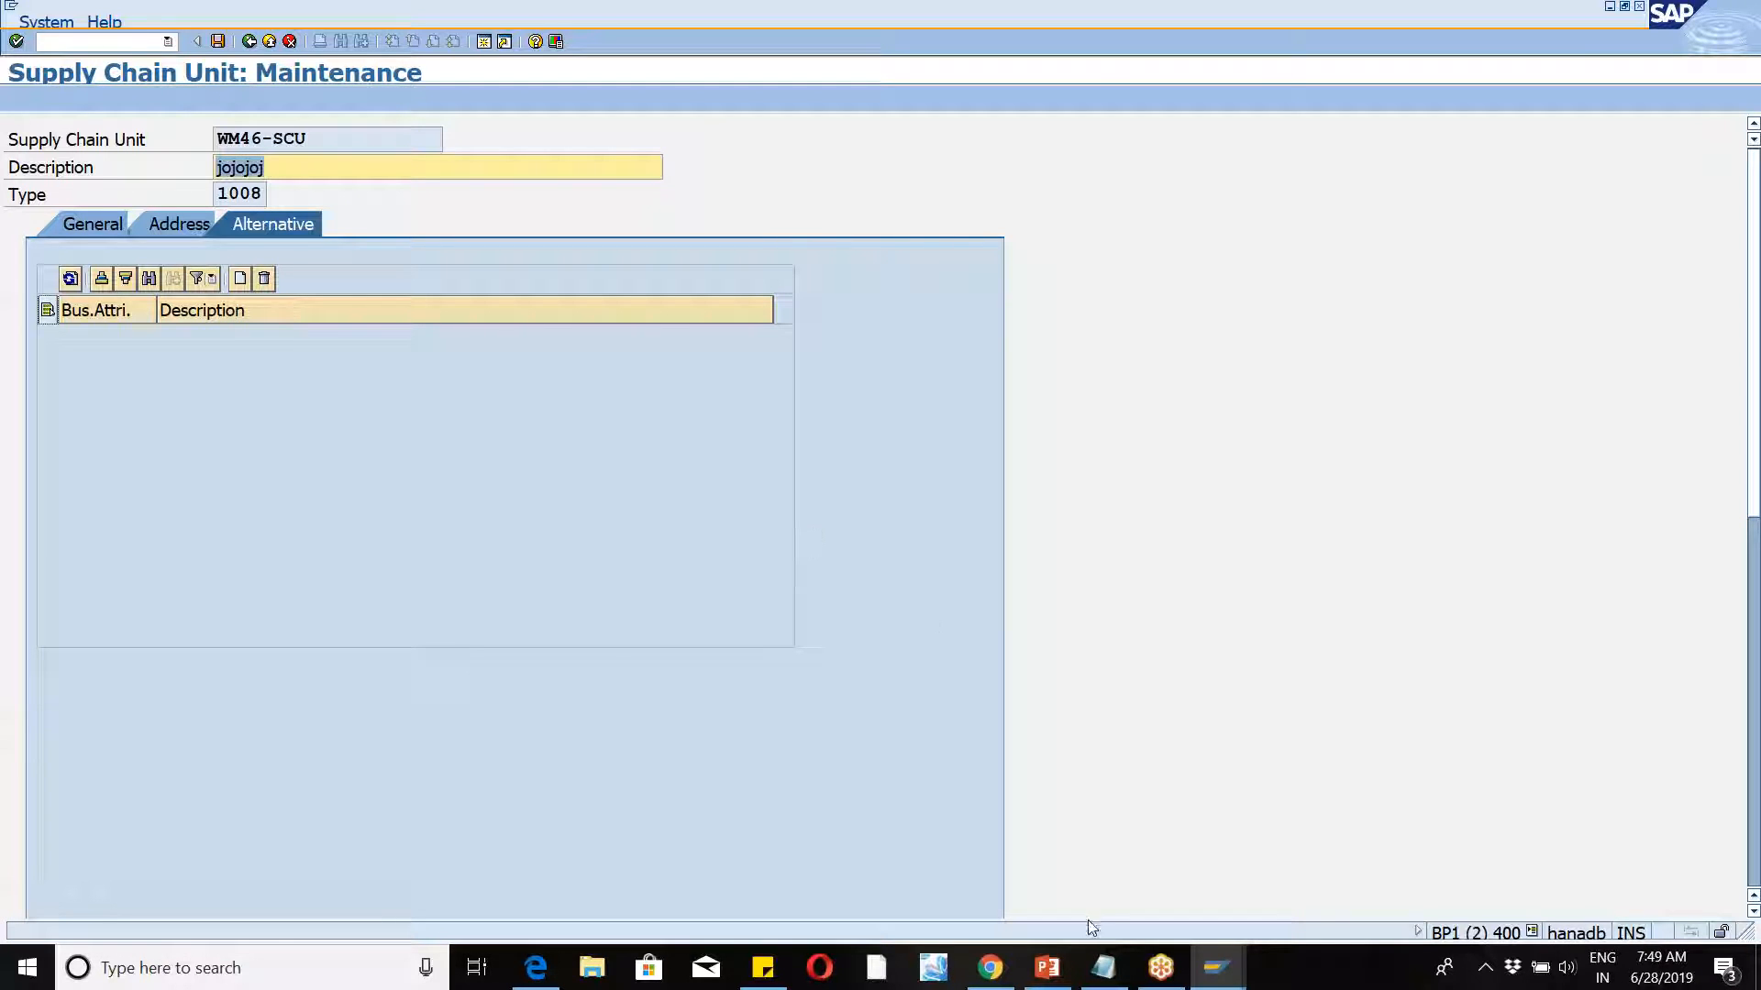
Step: In the Notepad notes, add blank lines below the ceva entry and append dashes after 1001 and 1008
click(1097, 955)
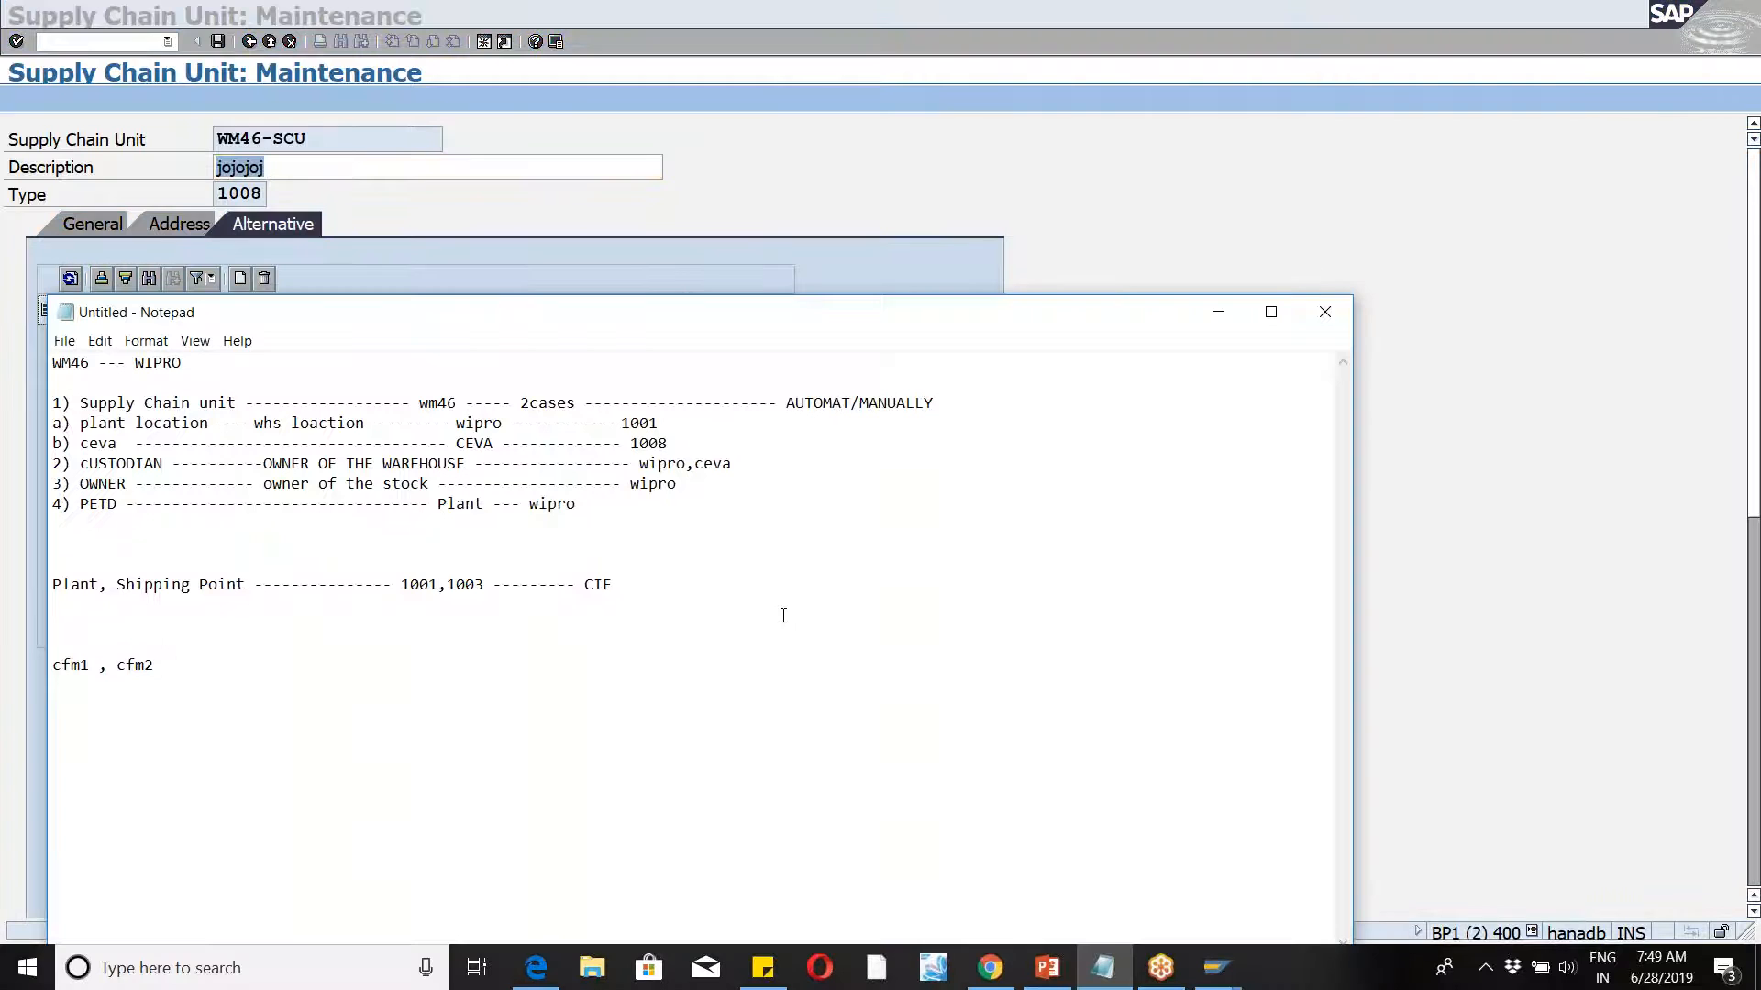
click(693, 439)
key(Return)
key(Return)
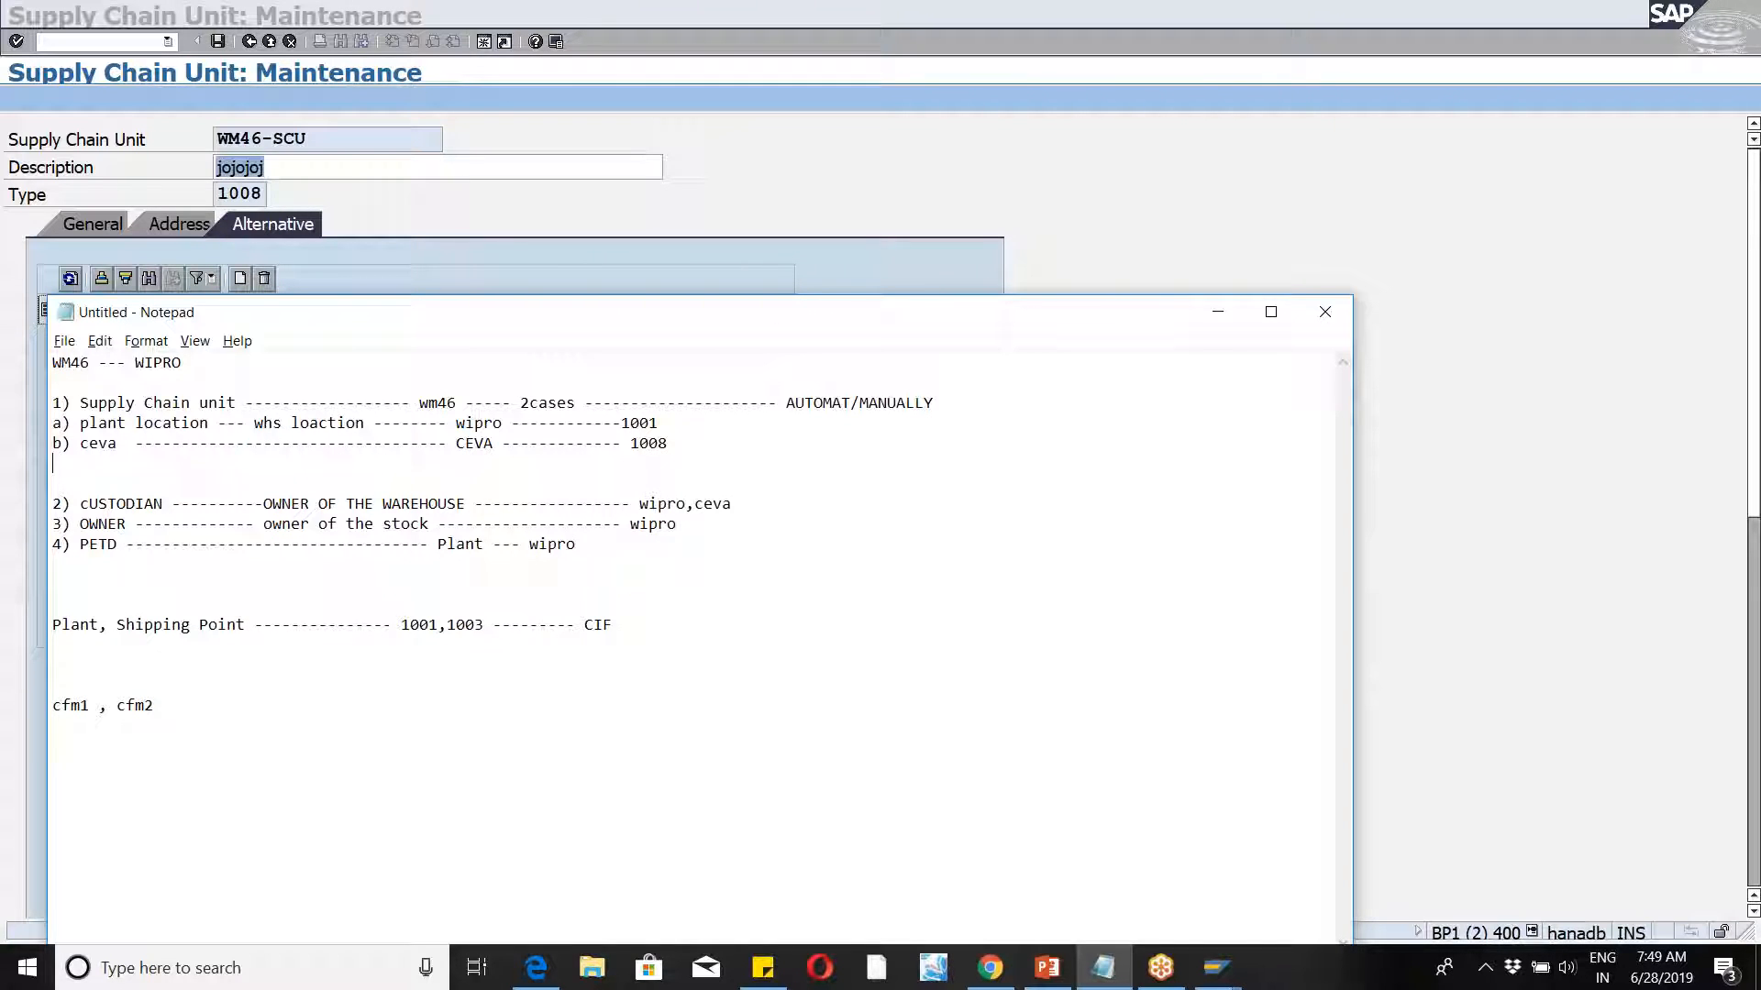
click(680, 445)
text(------)
click(660, 425)
text(------)
click(741, 444)
click(1221, 311)
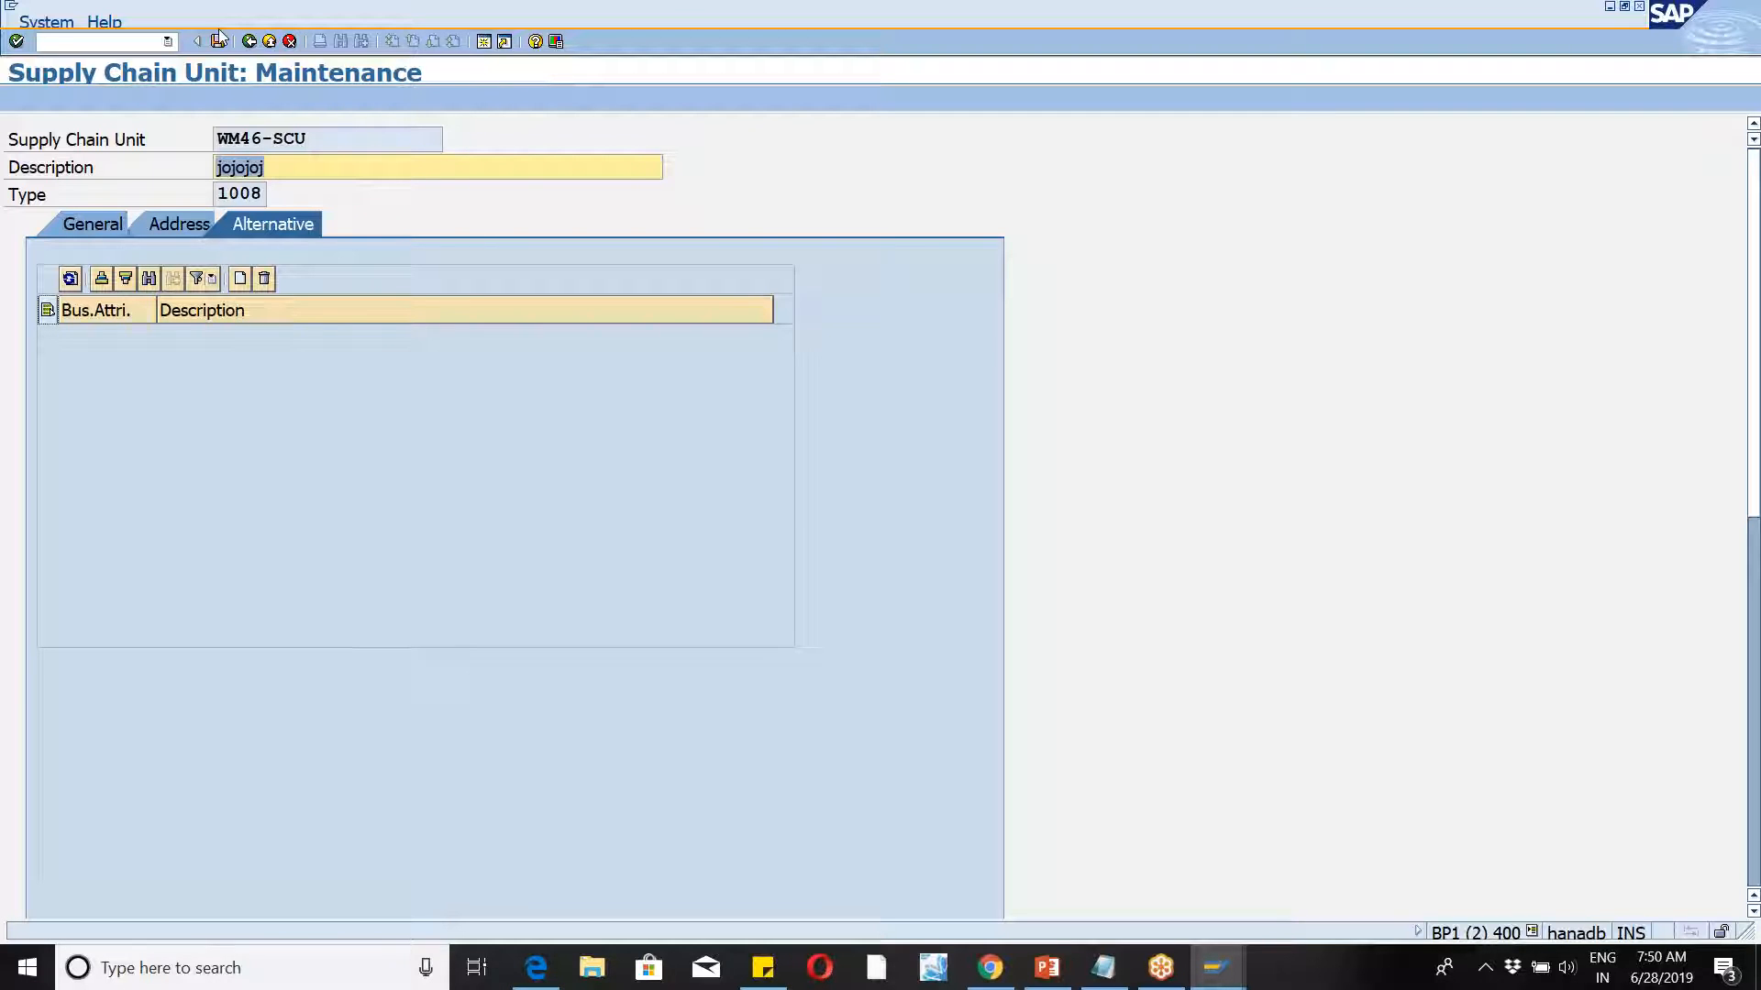
Step: Run transaction /ncfm1 to examine the selectable objects in Create Integration Model and compare them with the Notepad notes
click(148, 39)
text(/ncfm)
key(Return)
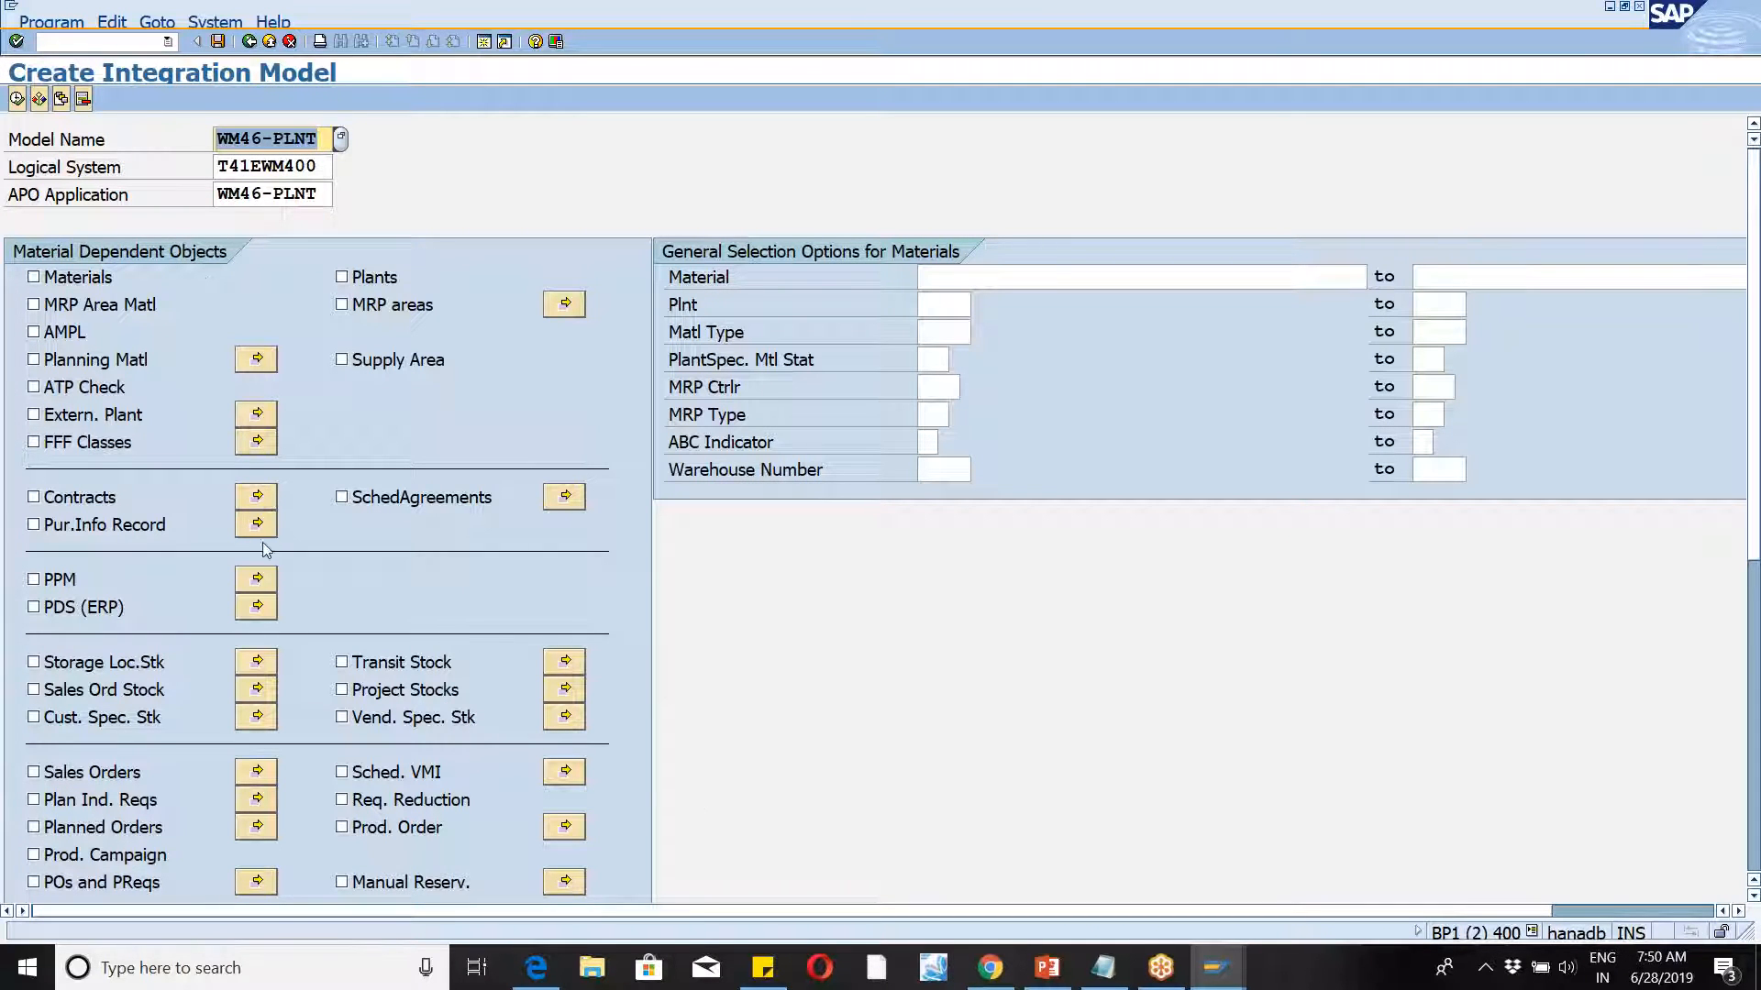
click(1733, 60)
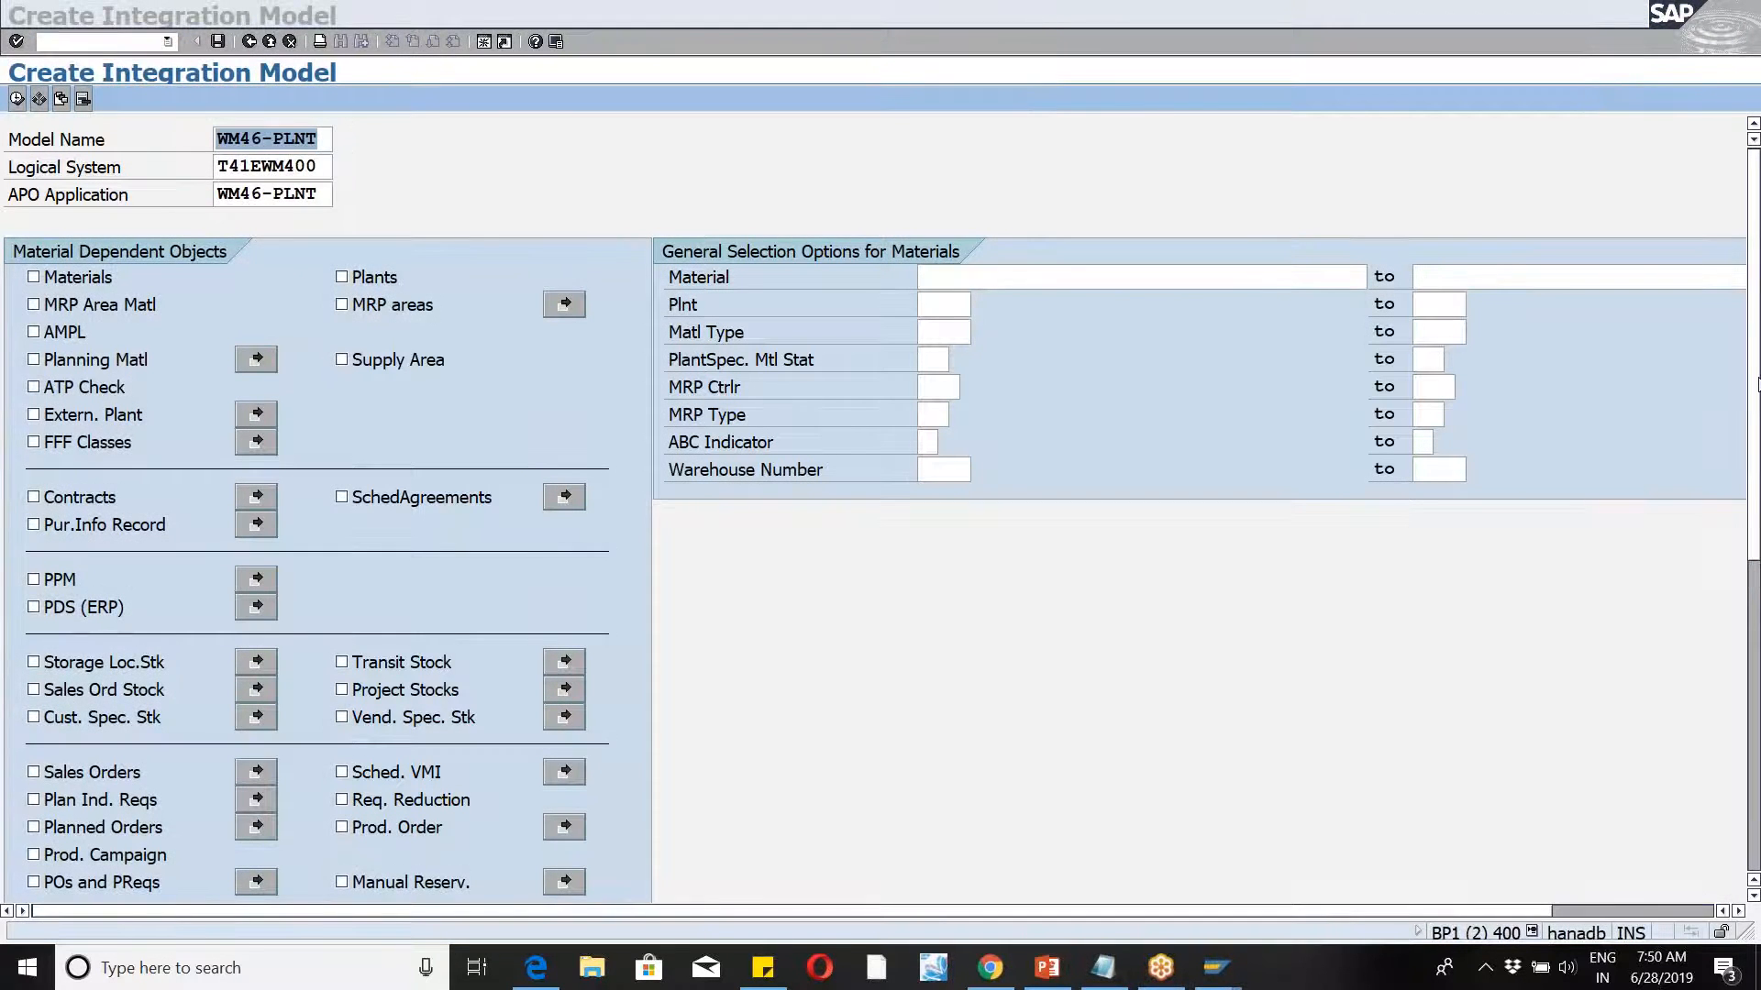
drag(1757, 385, 646, 315)
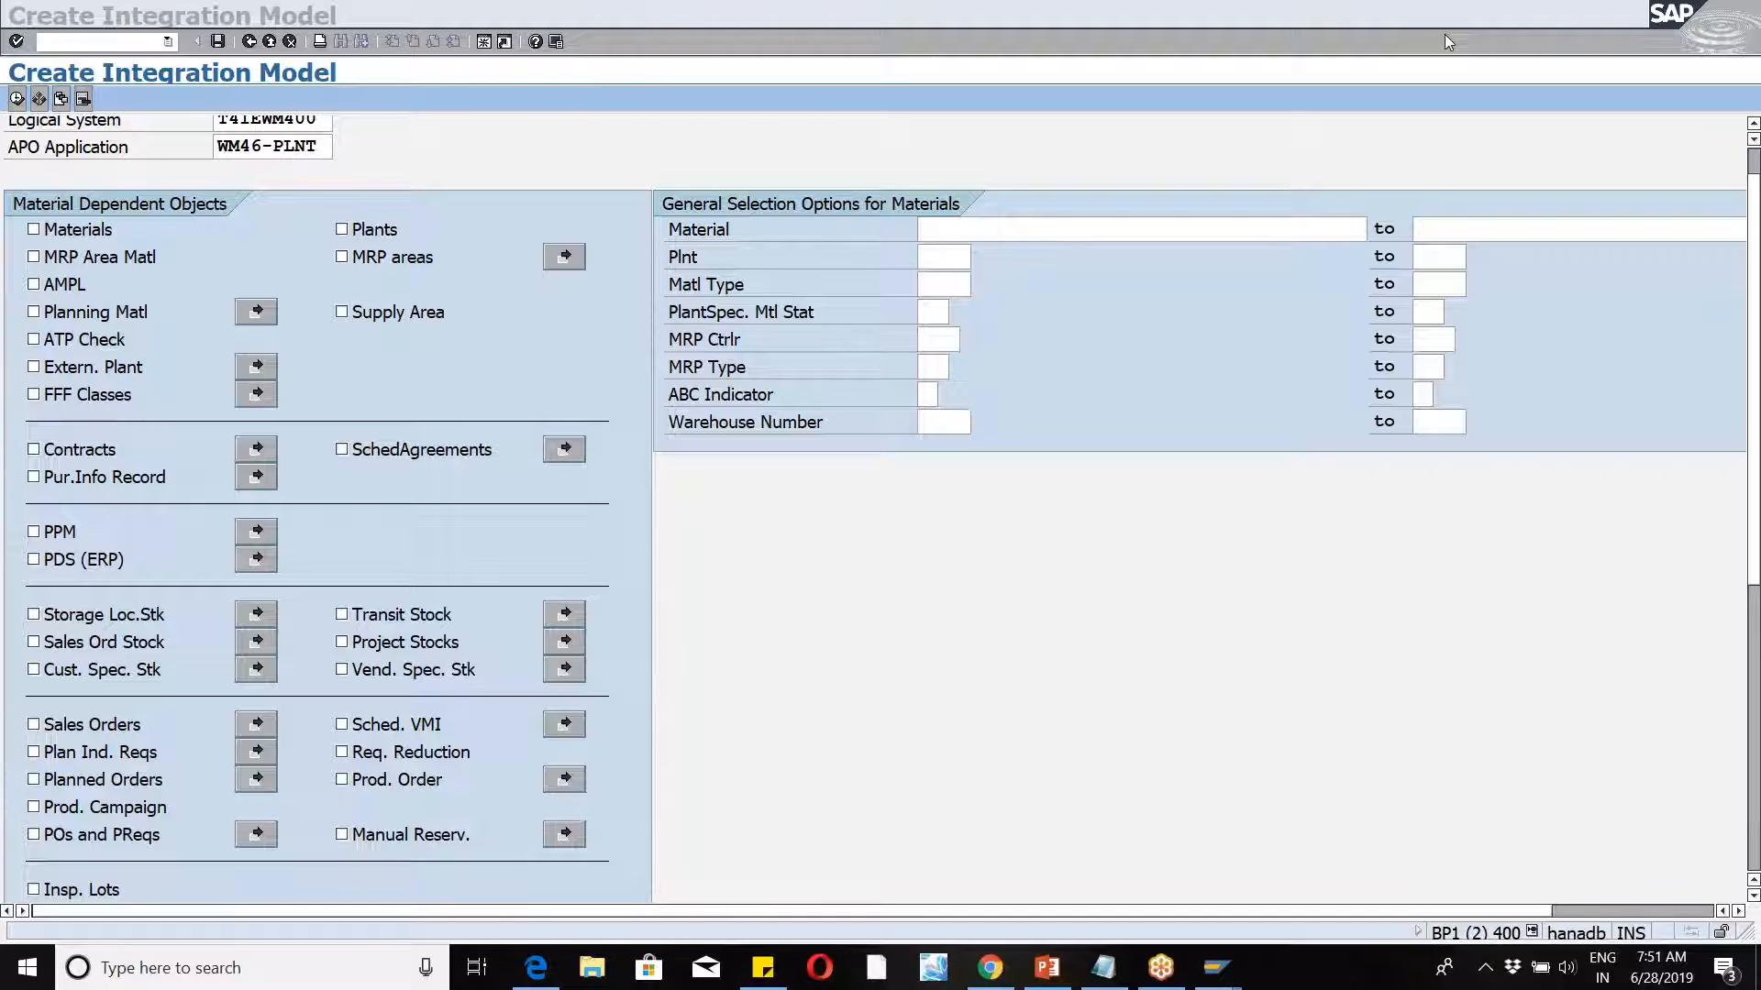
click(931, 500)
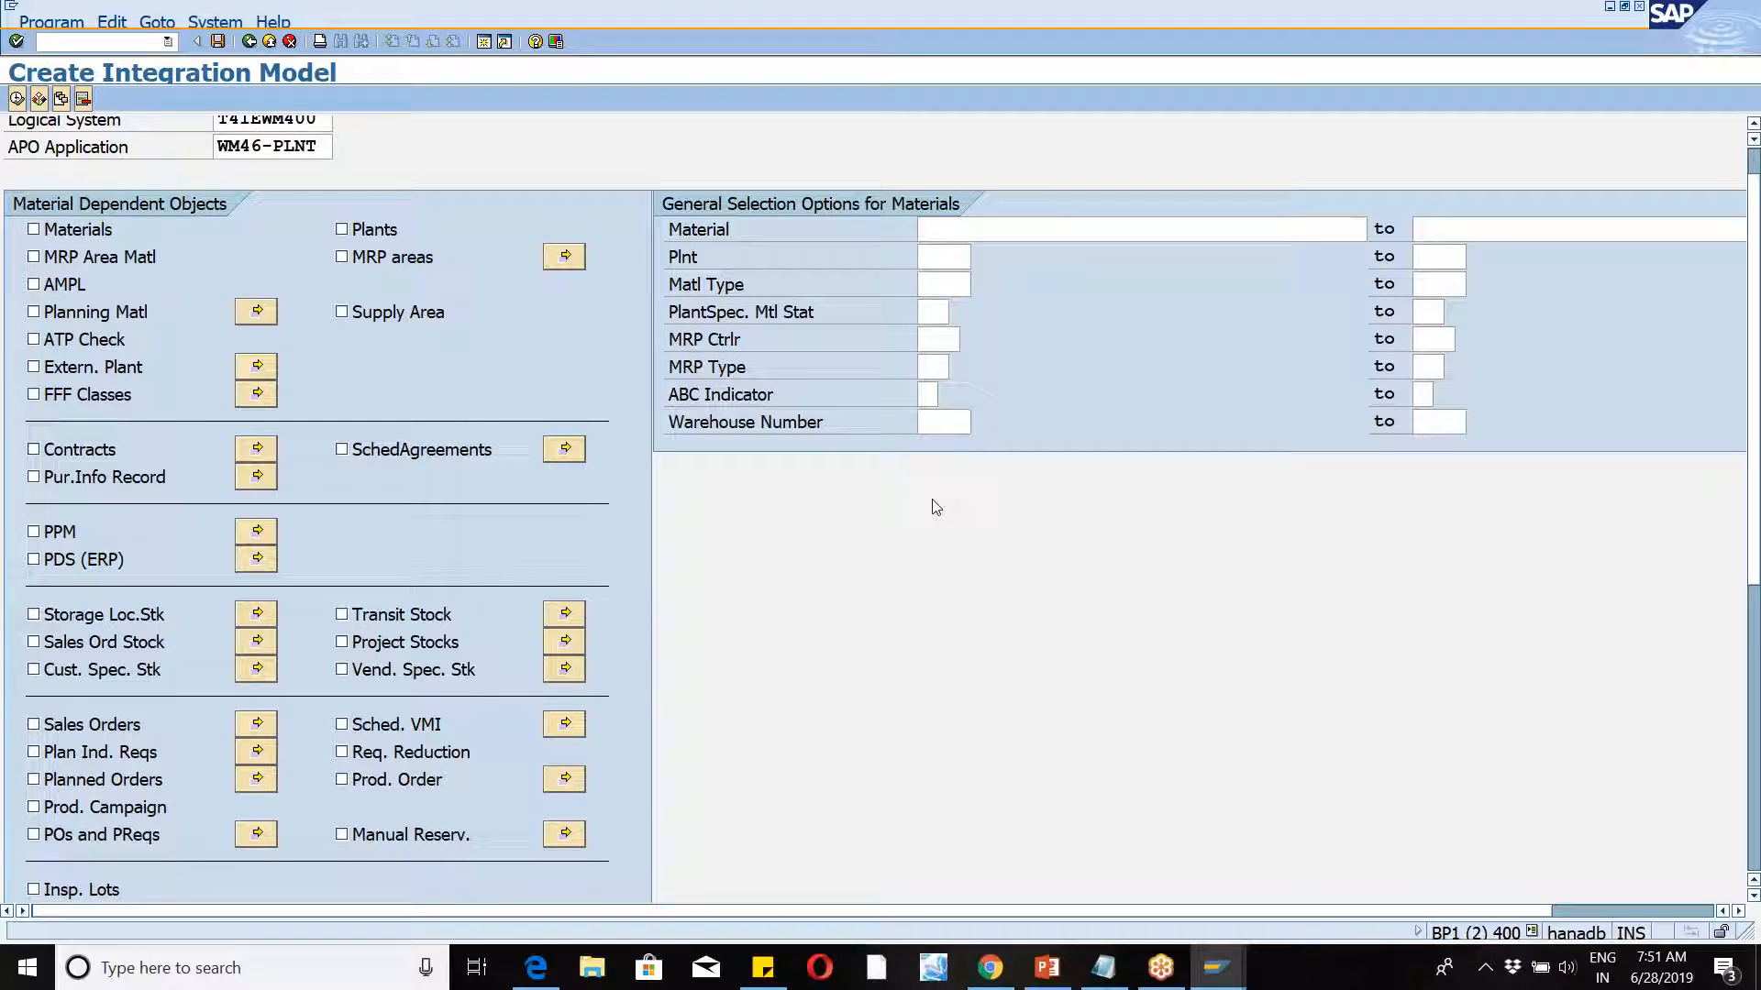
key(alt+Tab)
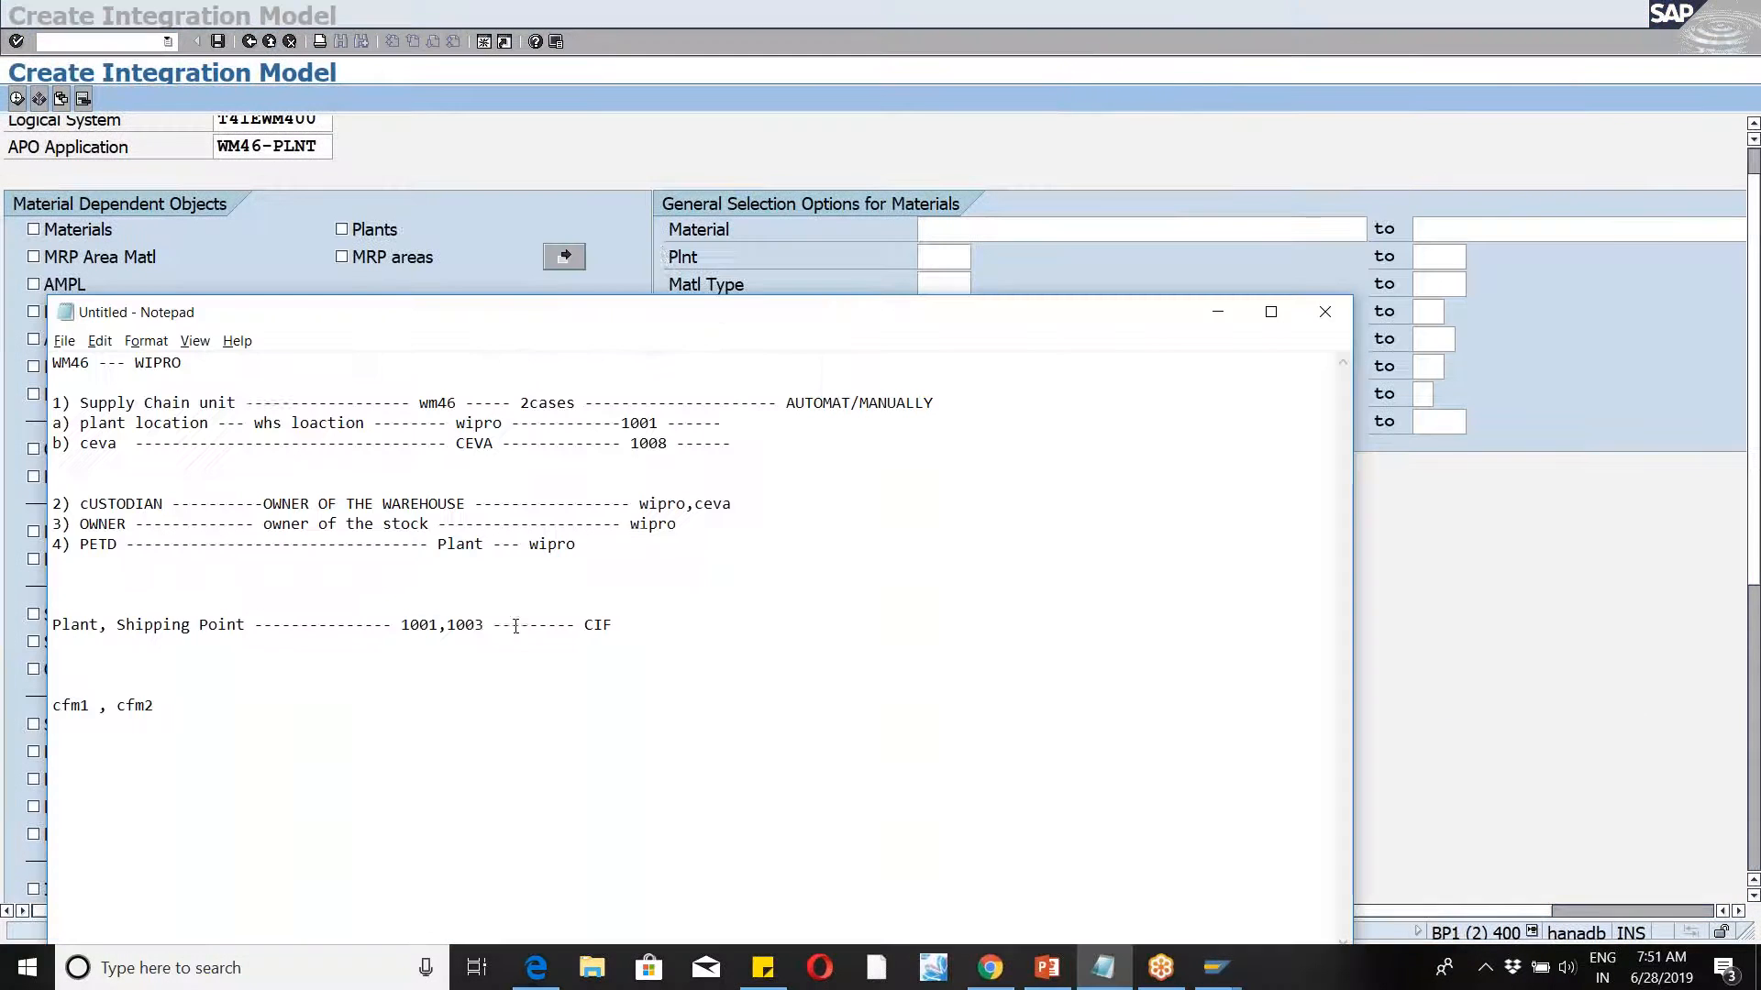
key(alt+Tab)
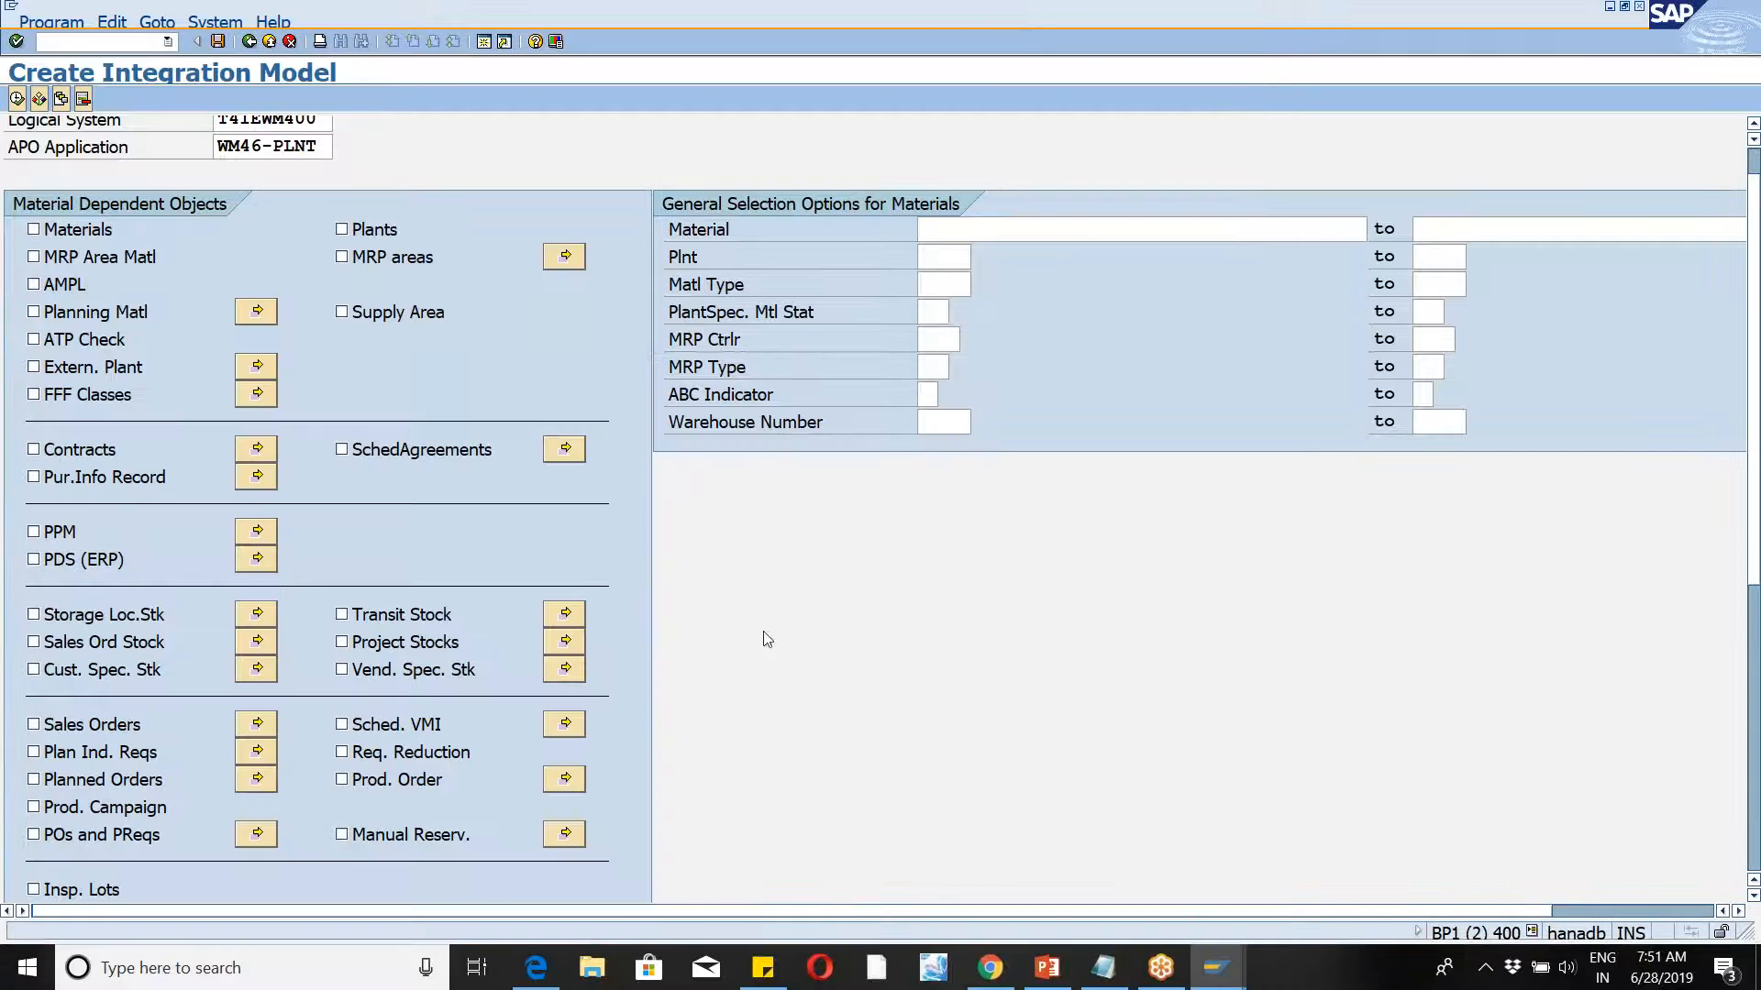
Step: Switch to the Display logs session, leave the log and acknowledge the integration model activation information
click(1228, 979)
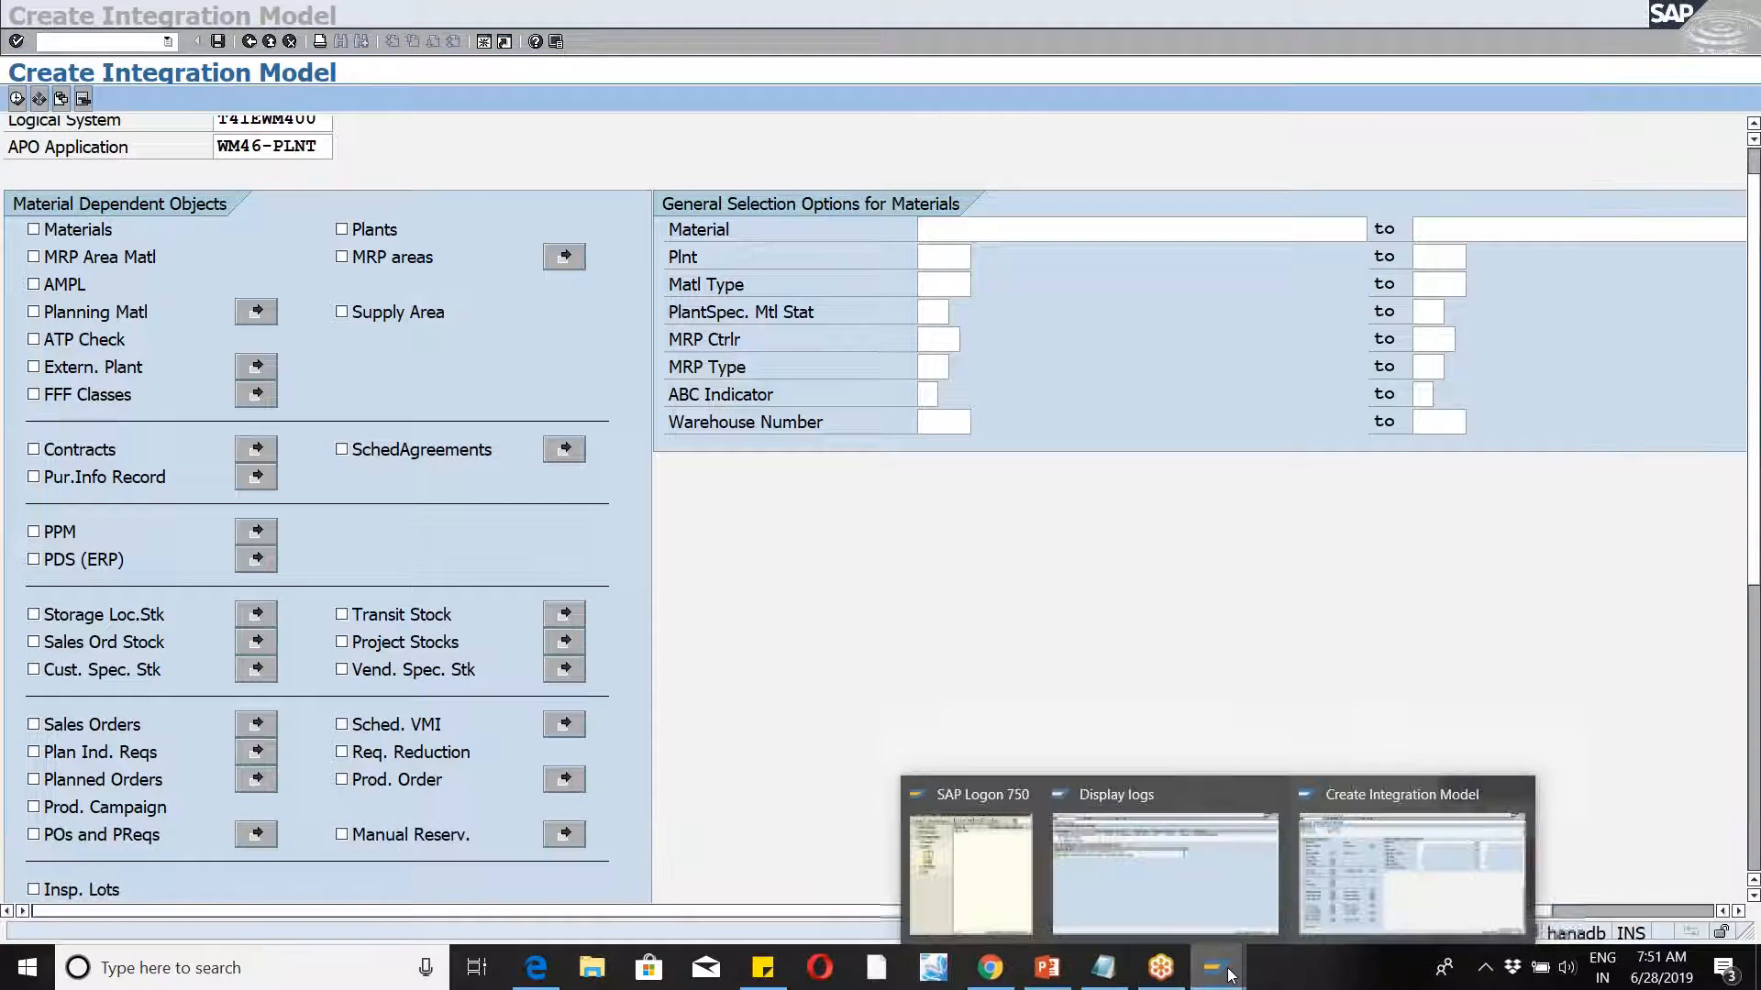
click(1216, 868)
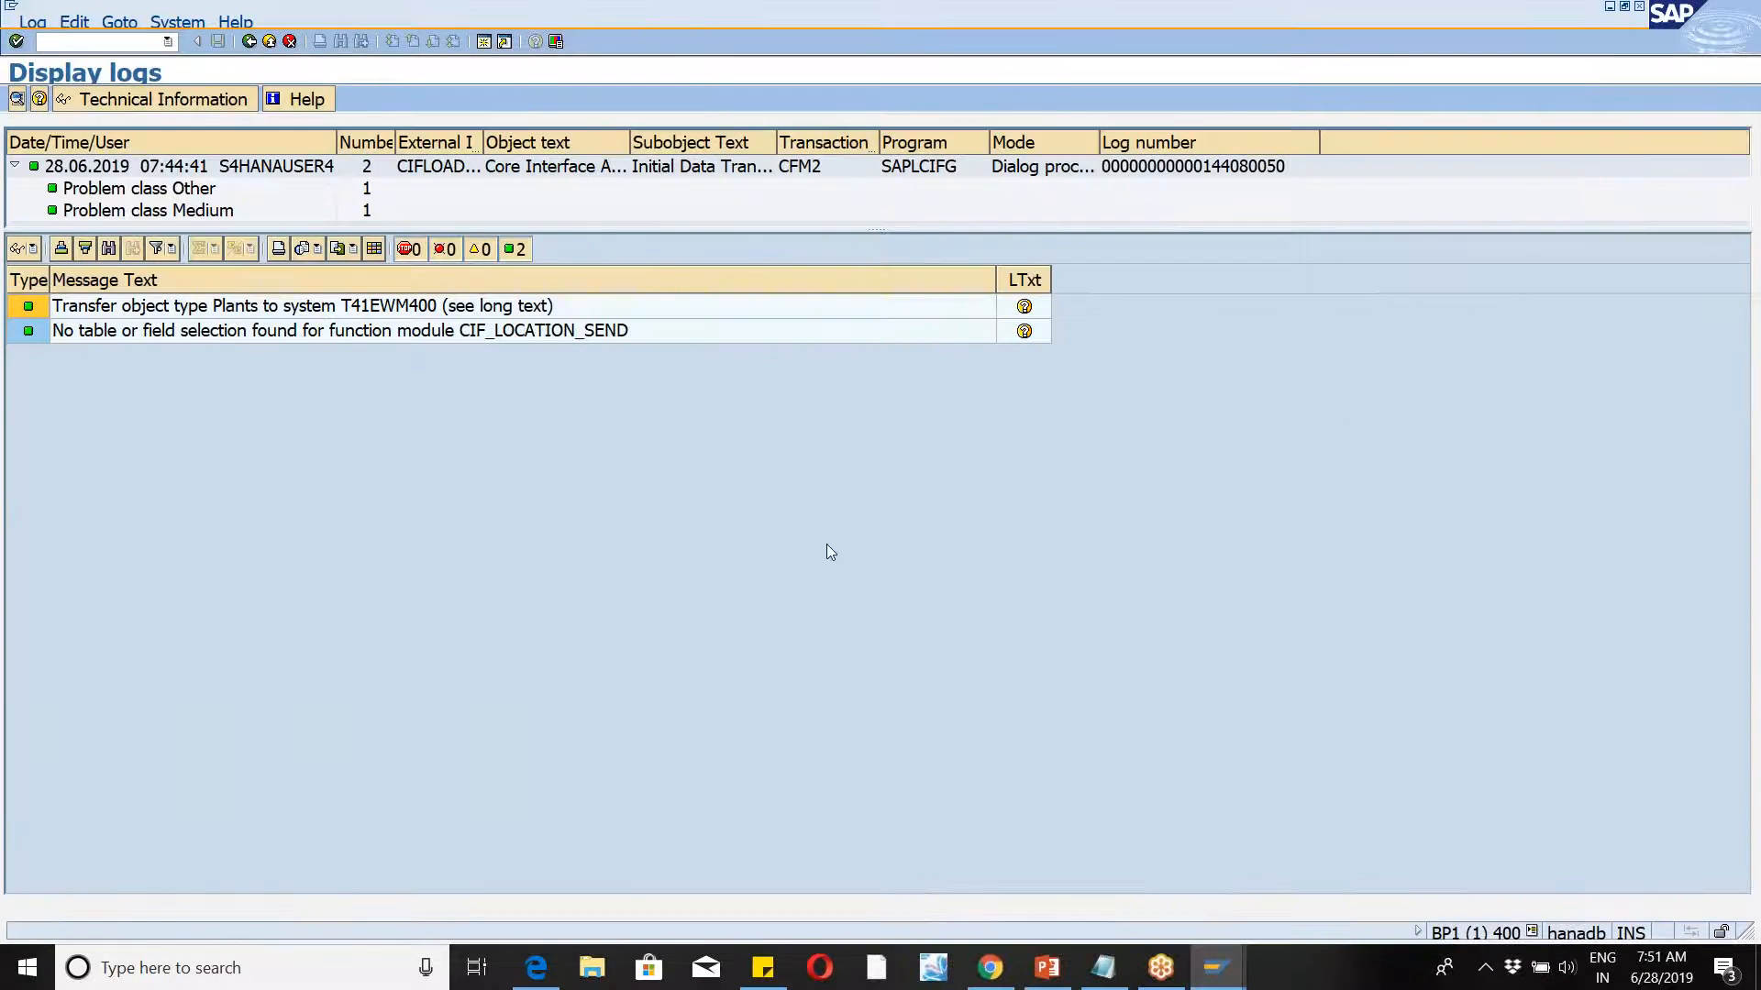
click(248, 41)
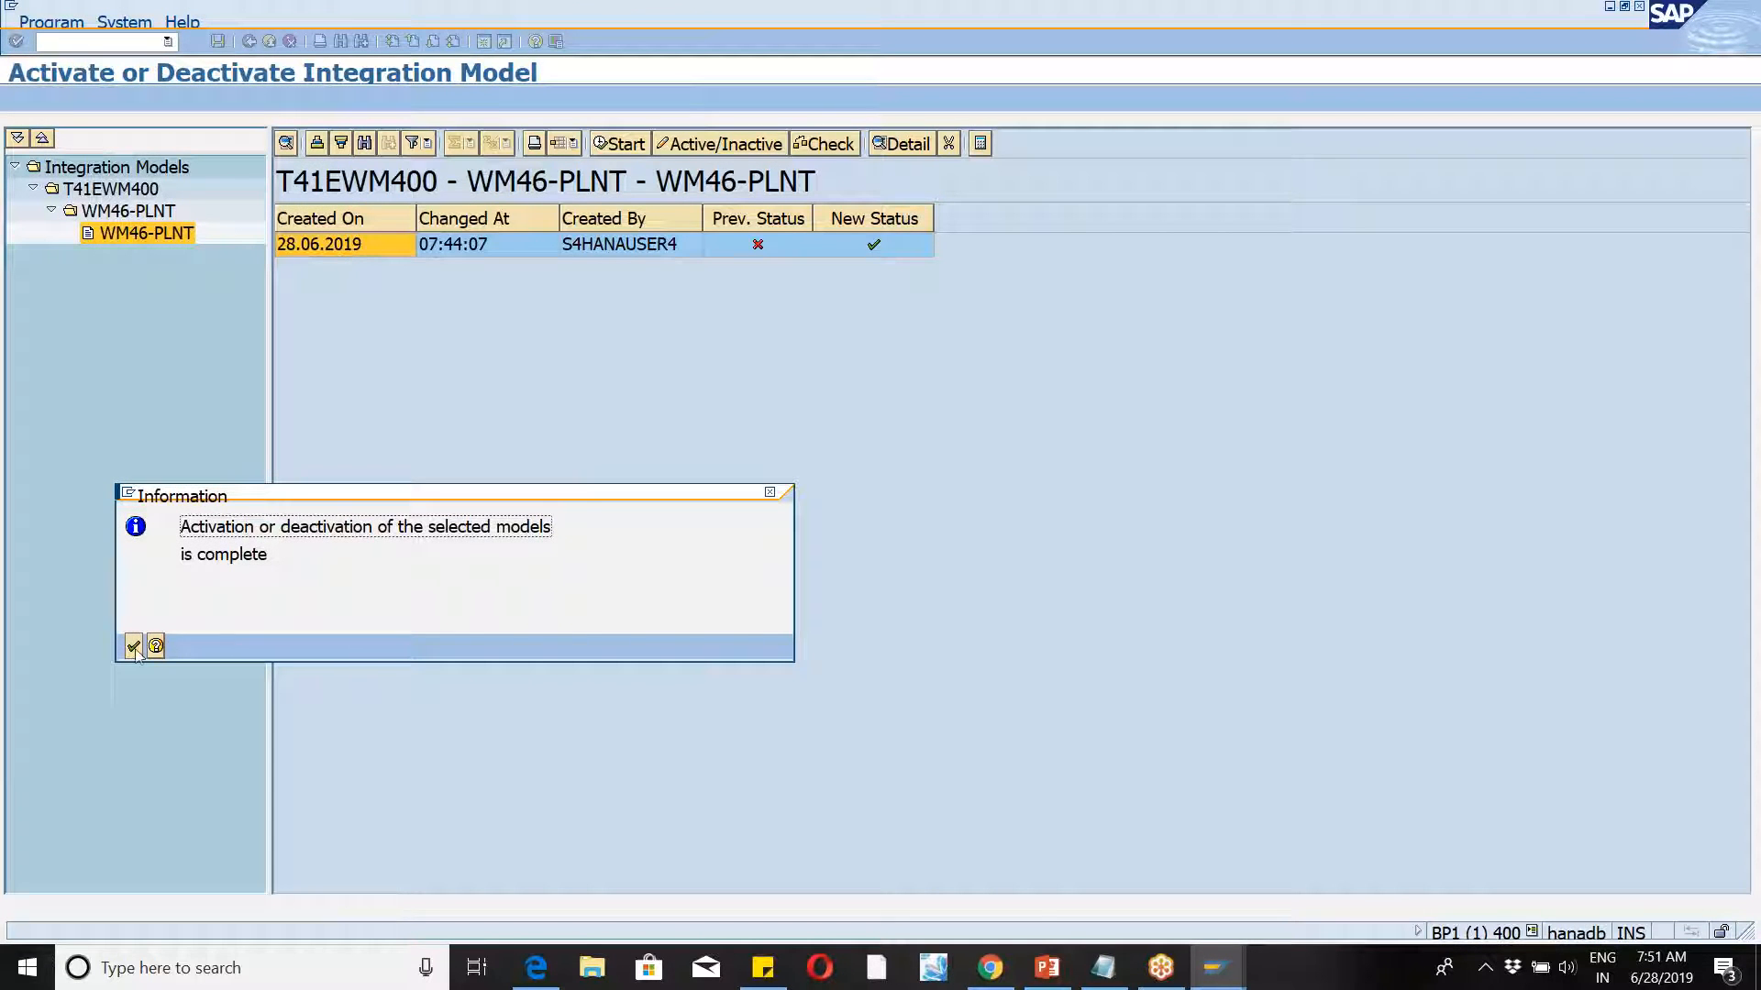
key(Return)
Step: Run transaction /n/scmb/scumain, try to display supply chain unit WM46-SCU without a type, and leave the transaction
click(167, 41)
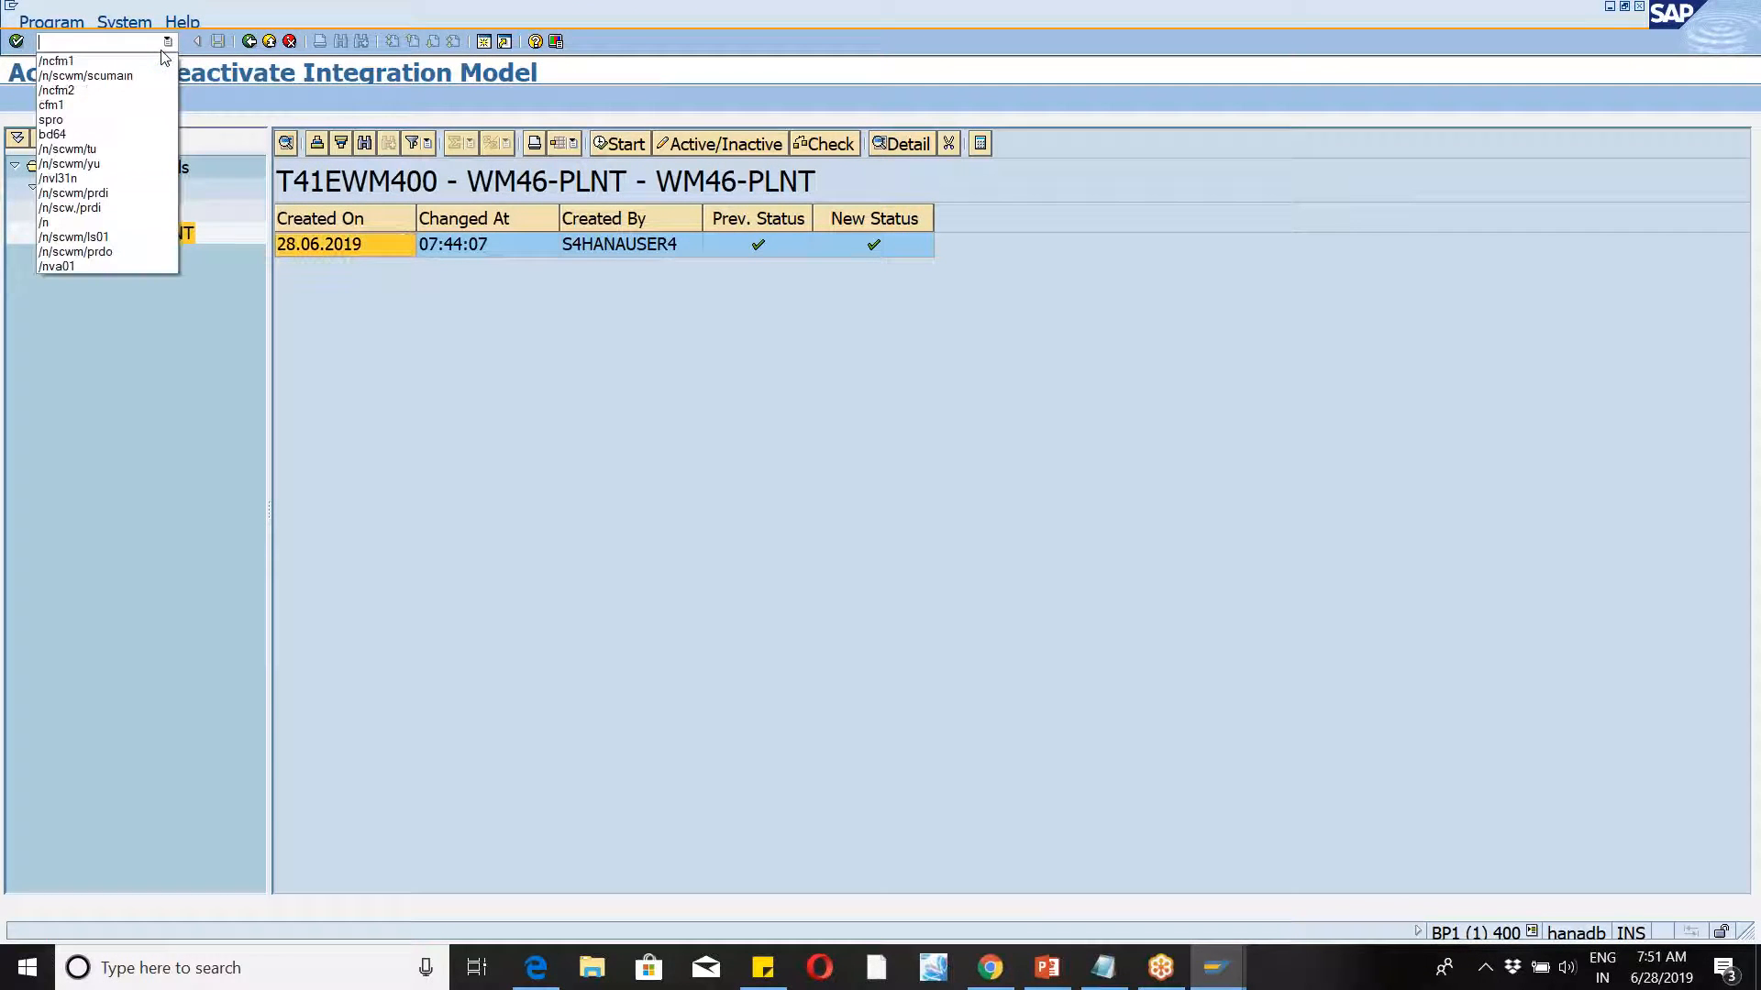
key(Escape)
text(/)
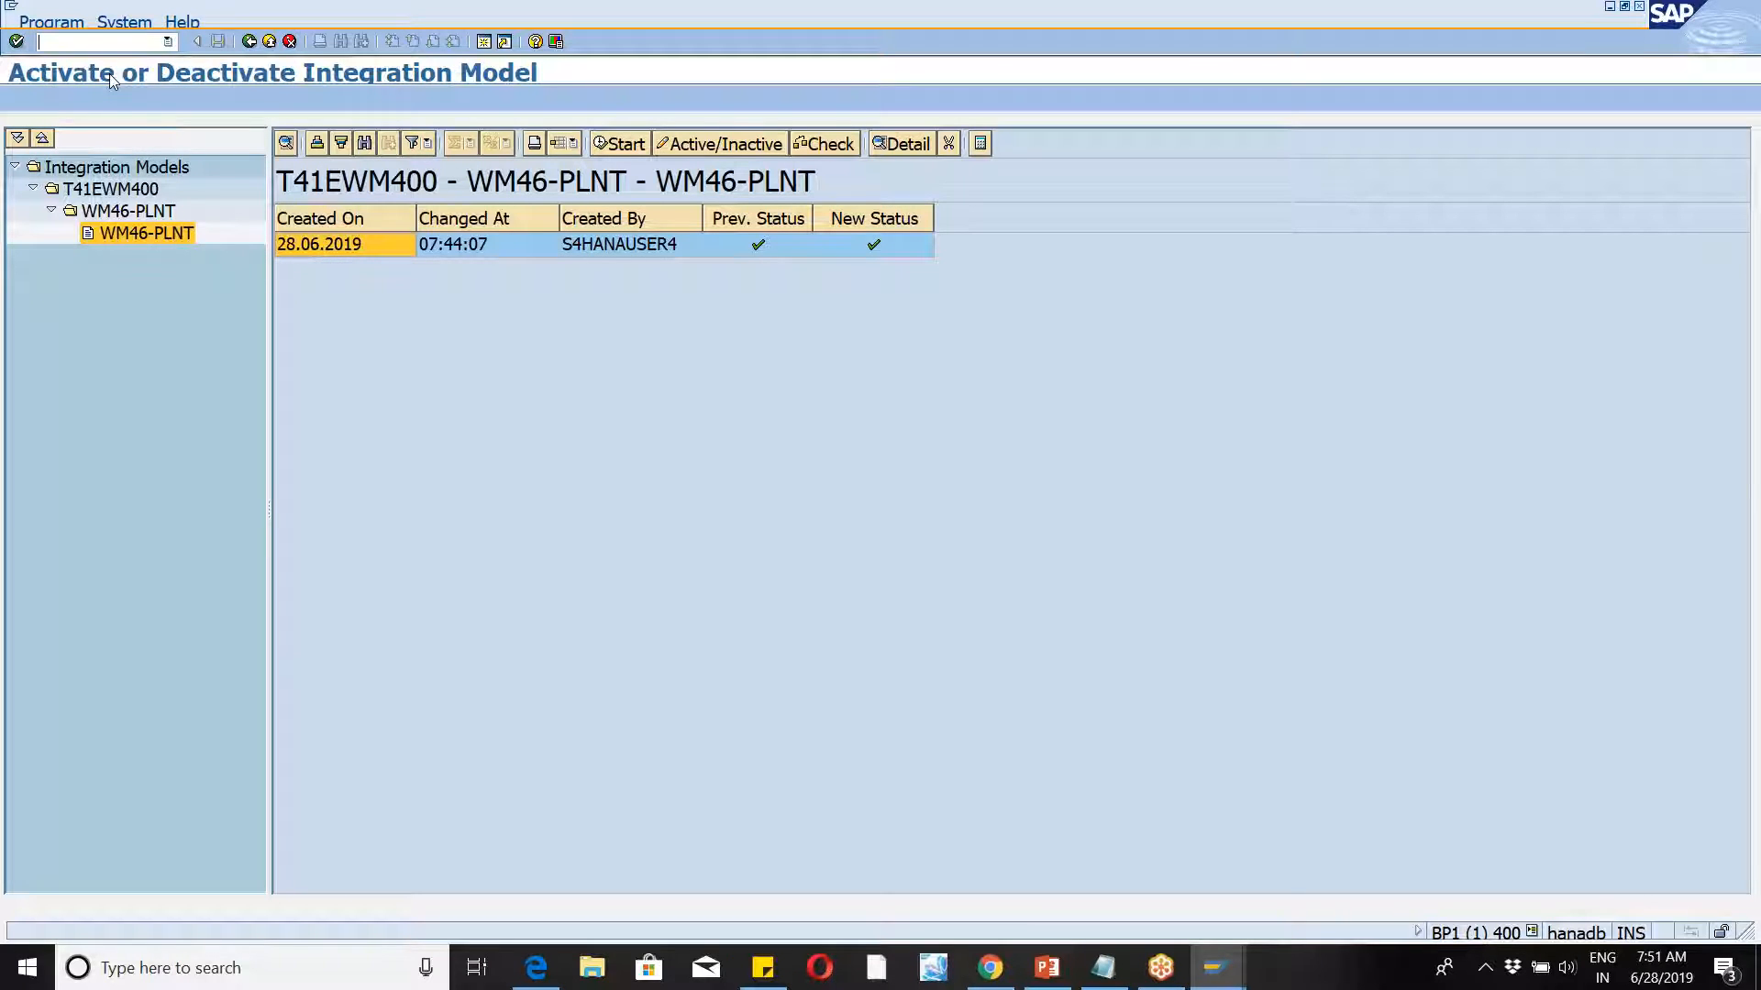
text(n/scmb/scumain)
key(Return)
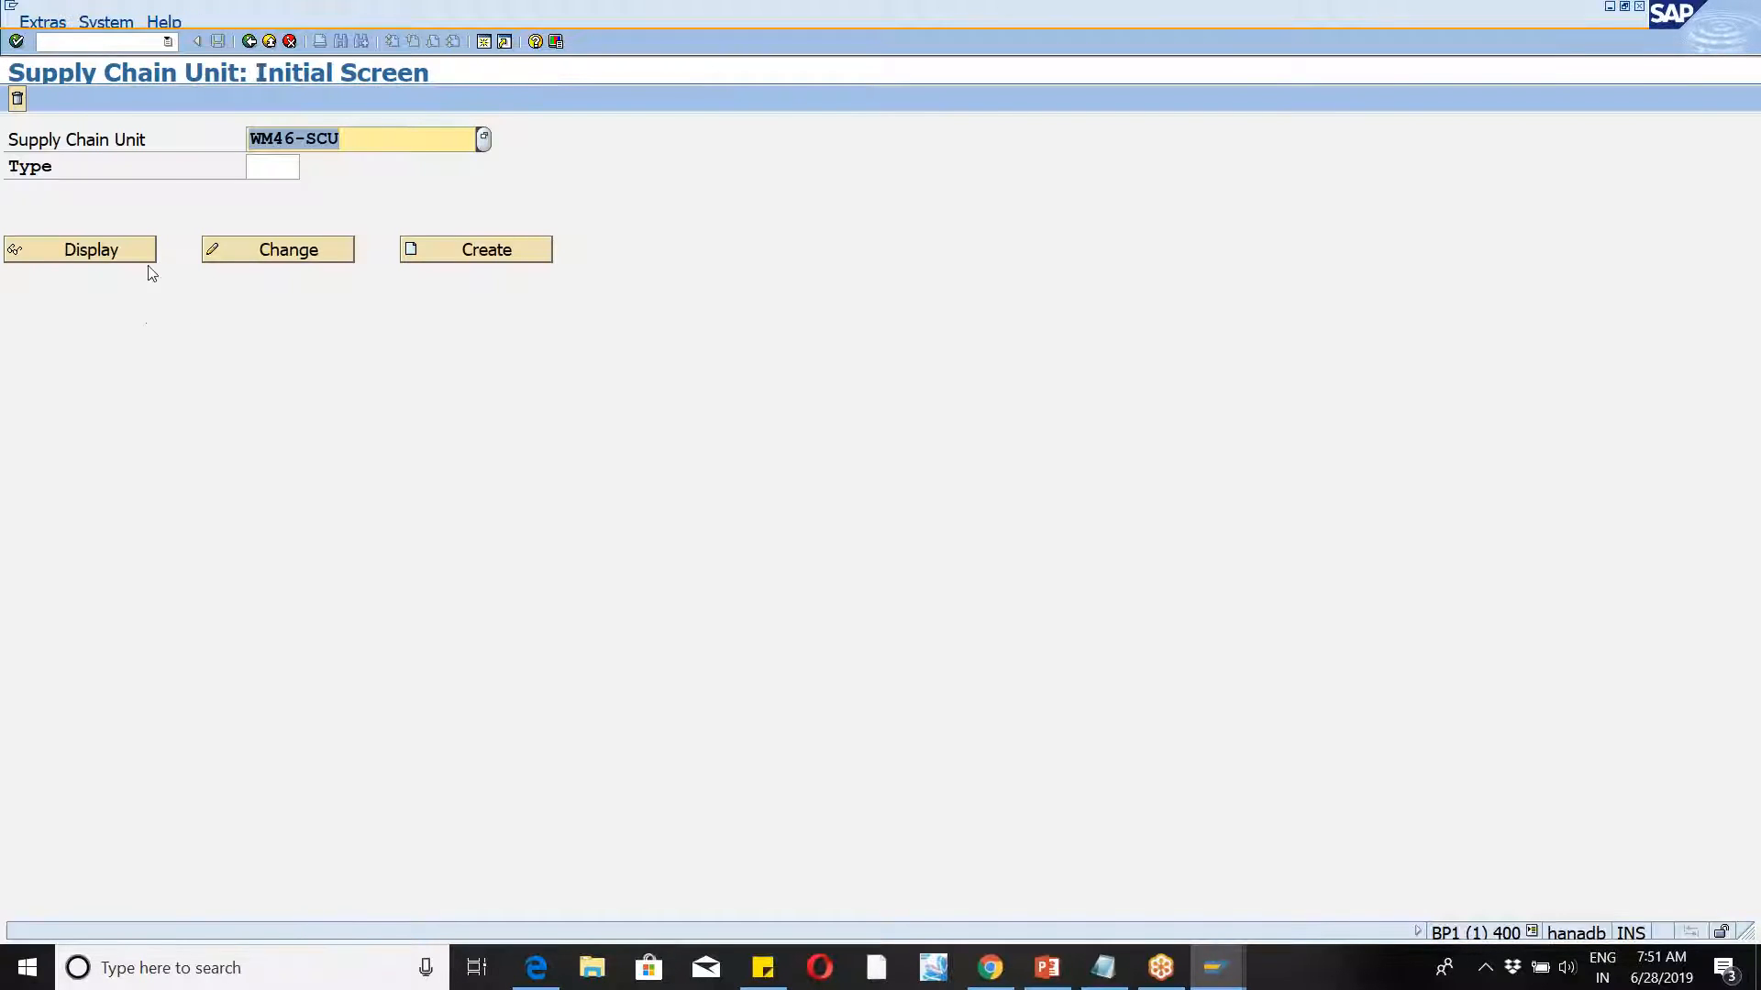
click(116, 261)
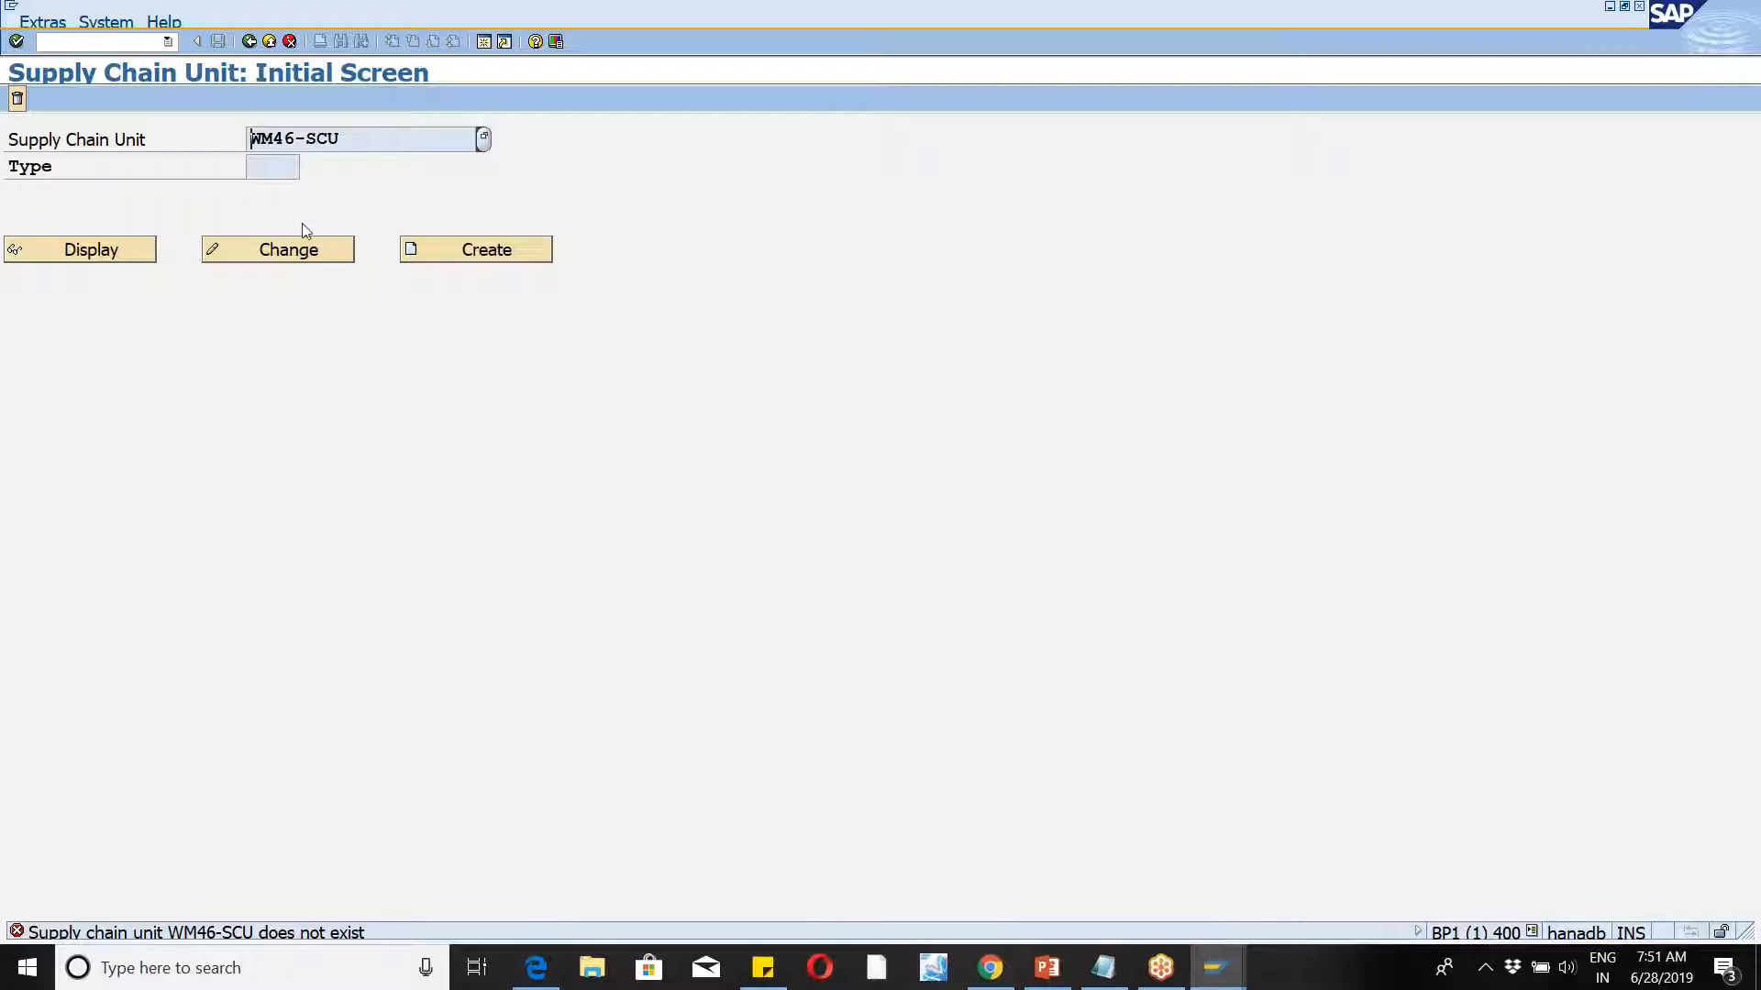
click(290, 41)
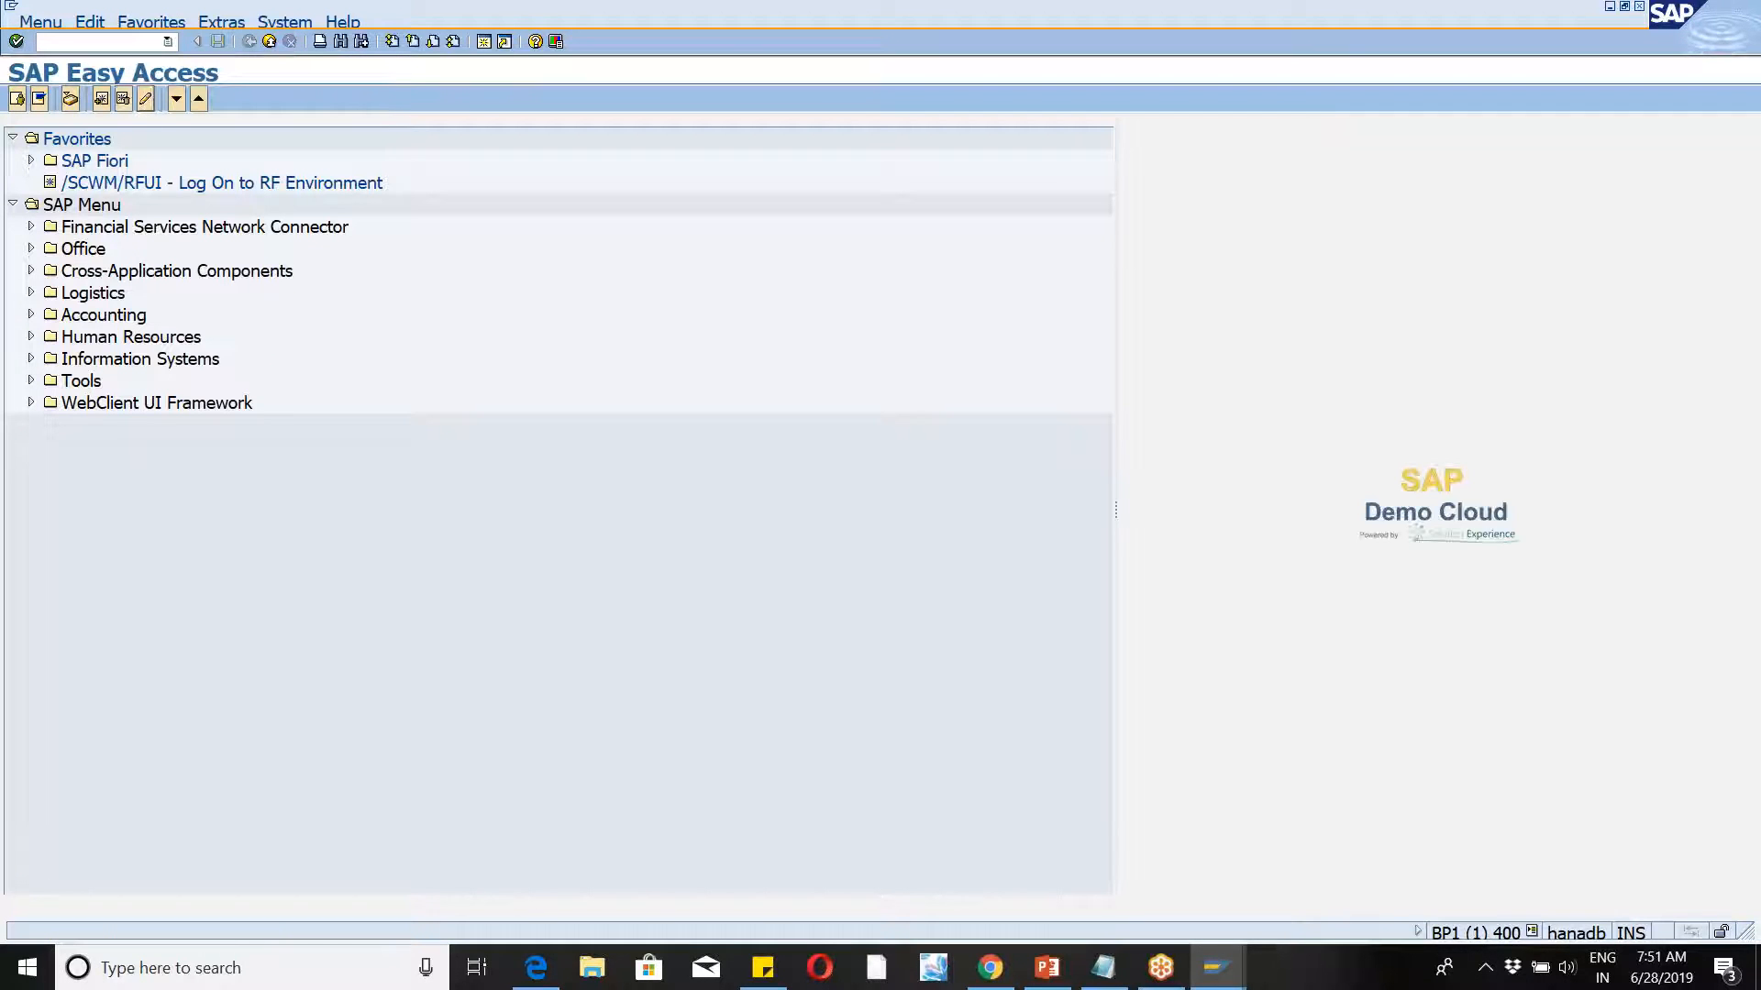
Step: Run transaction /n/scmb/scu and display supply chain unit WM46
text(/n/sc)
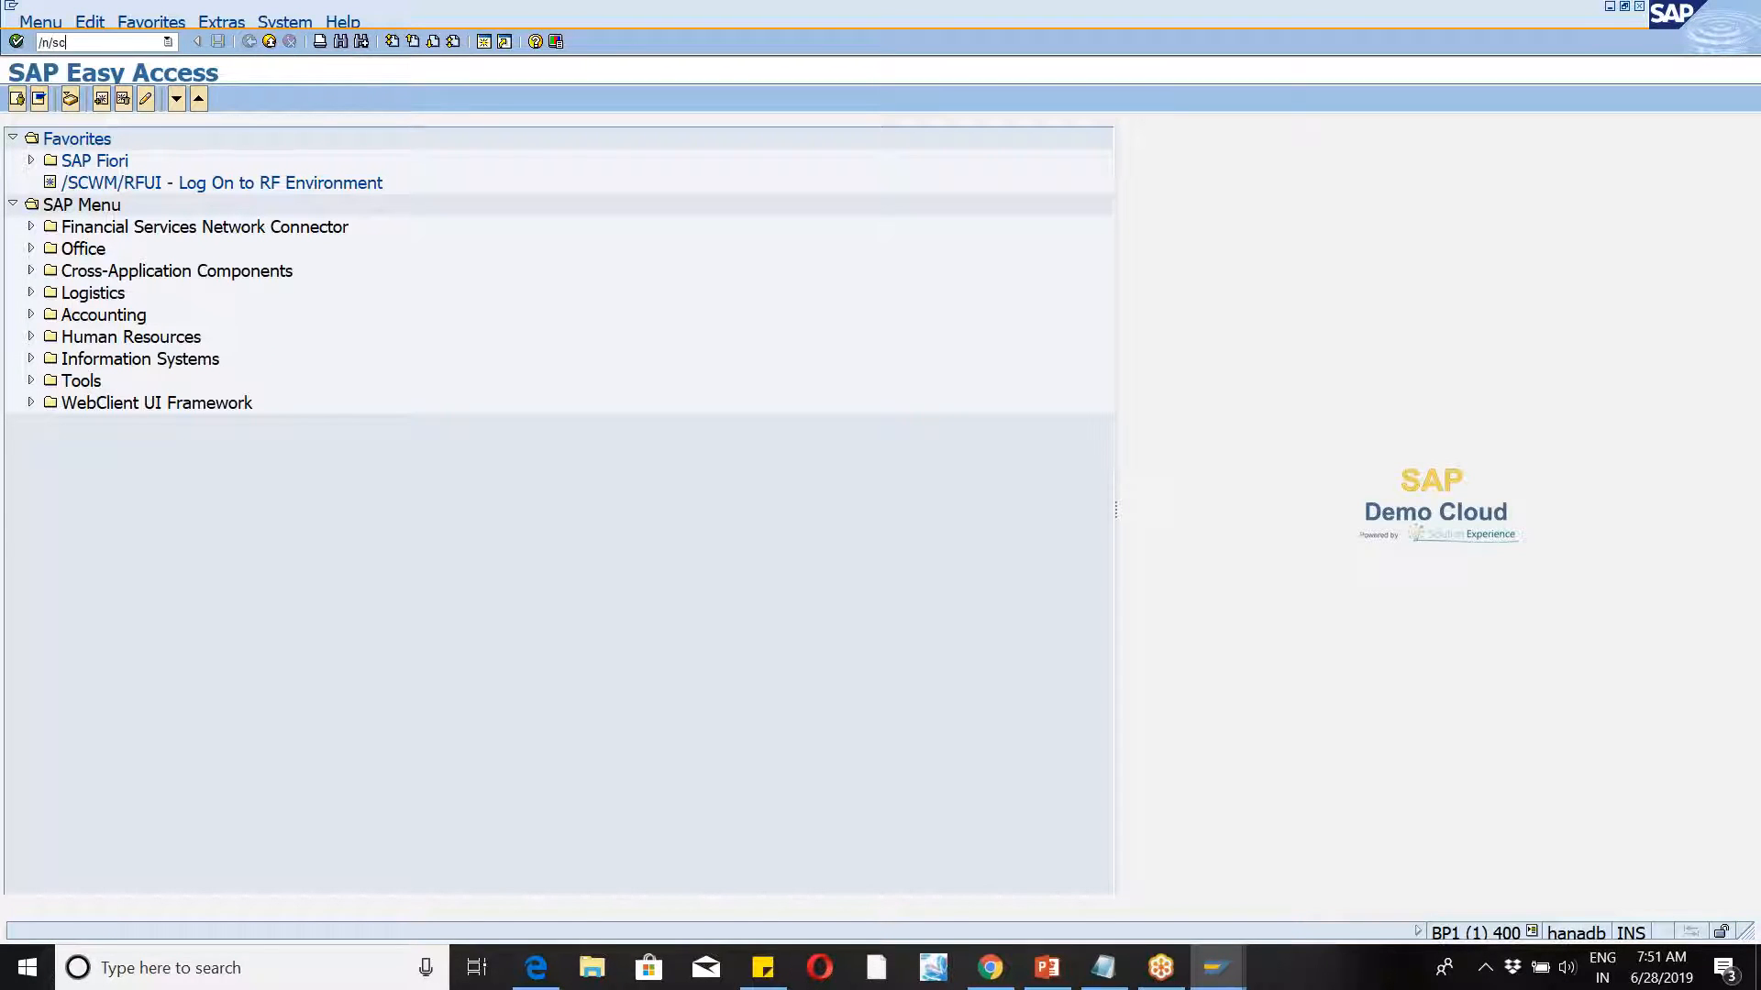
text(mb/scu)
key(Return)
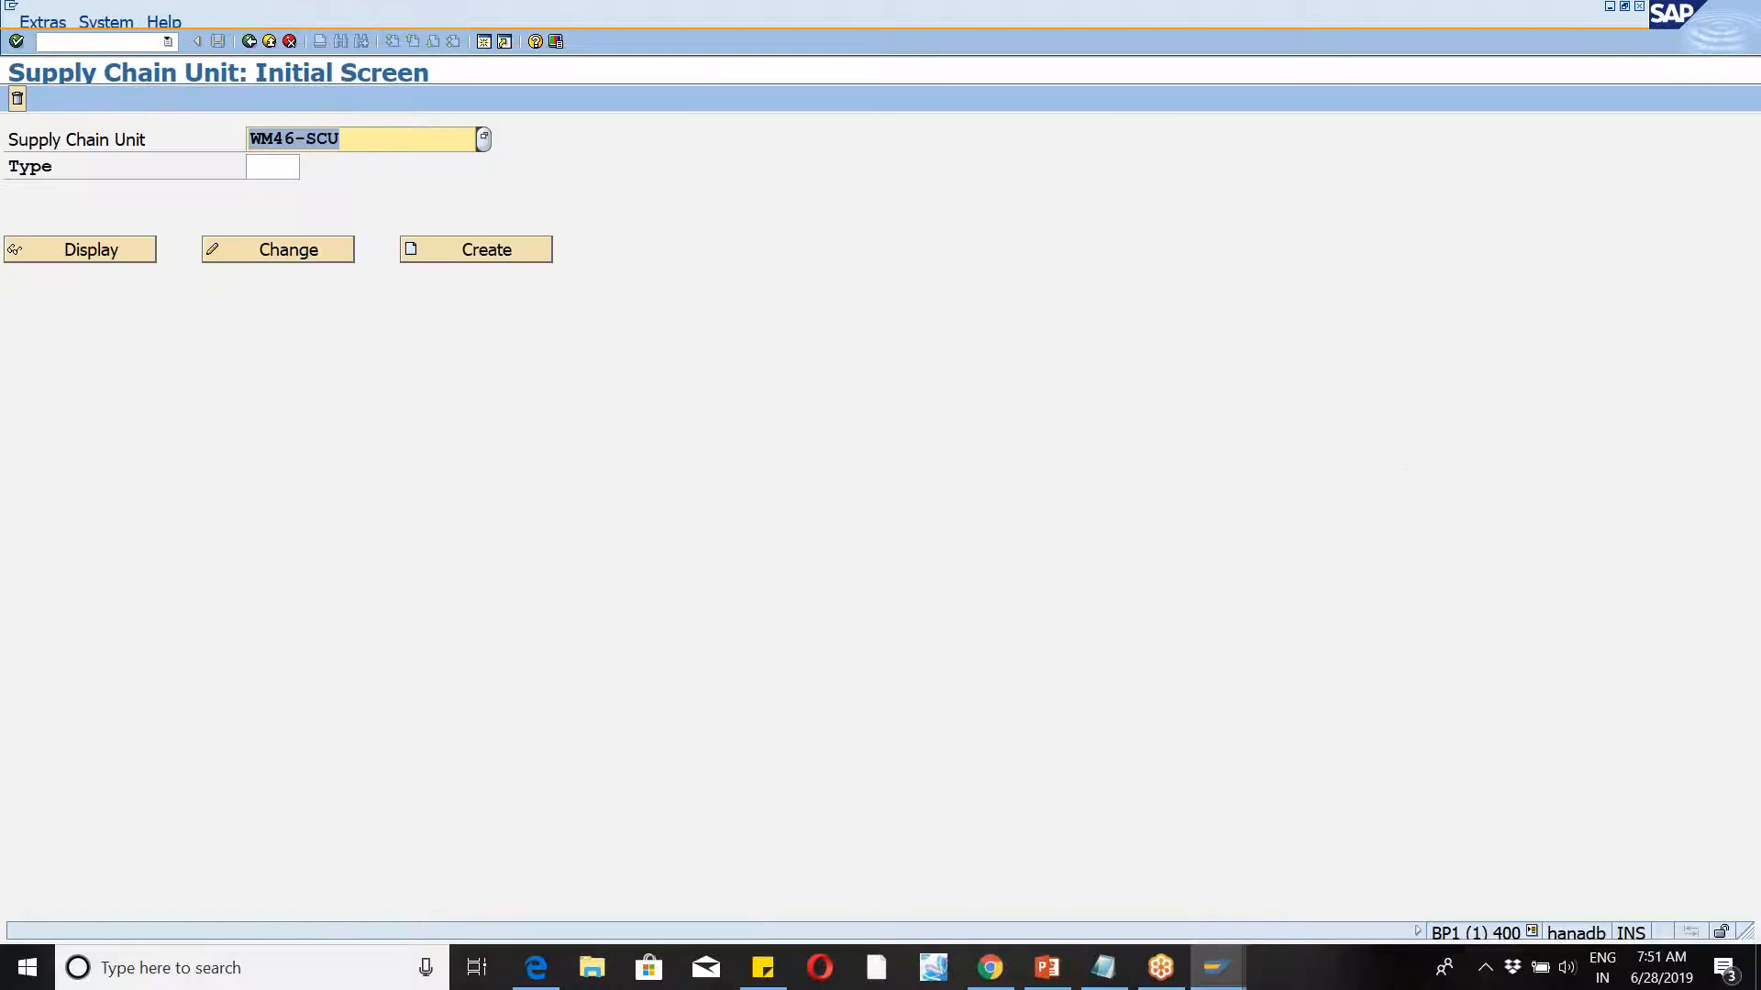
click(375, 131)
key(BackSpace)
key(BackSpace)
key(BackSpace)
key(BackSpace)
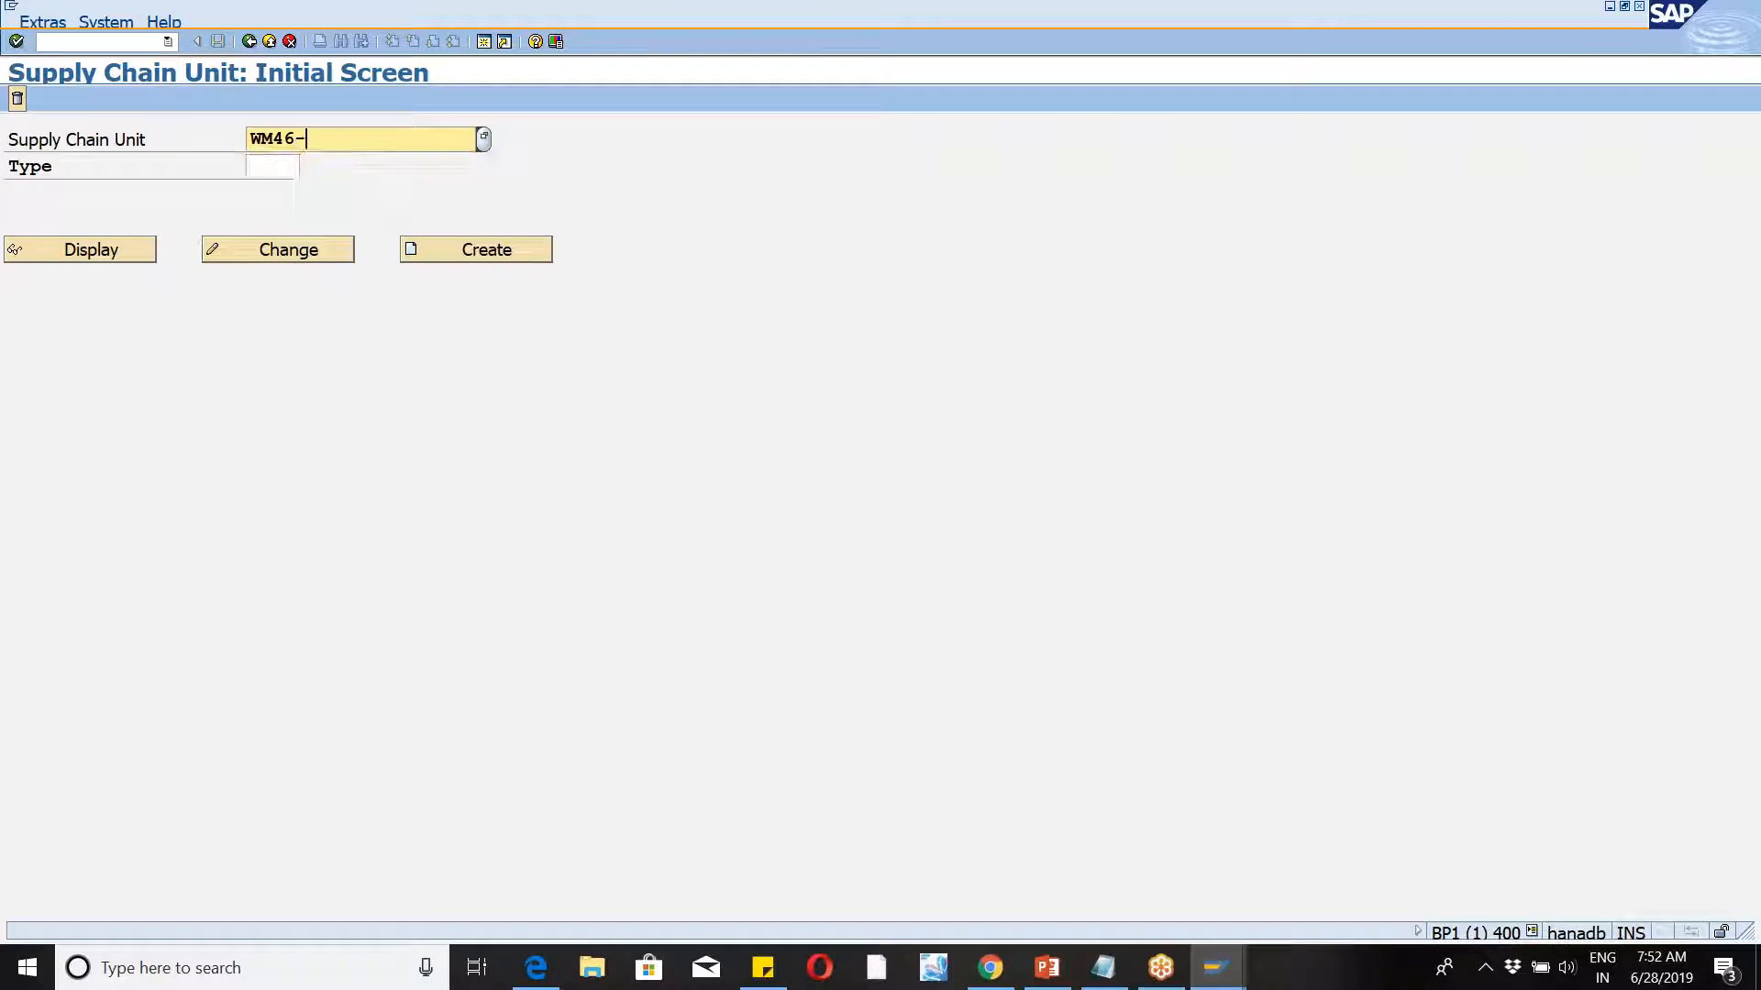
click(318, 190)
click(90, 255)
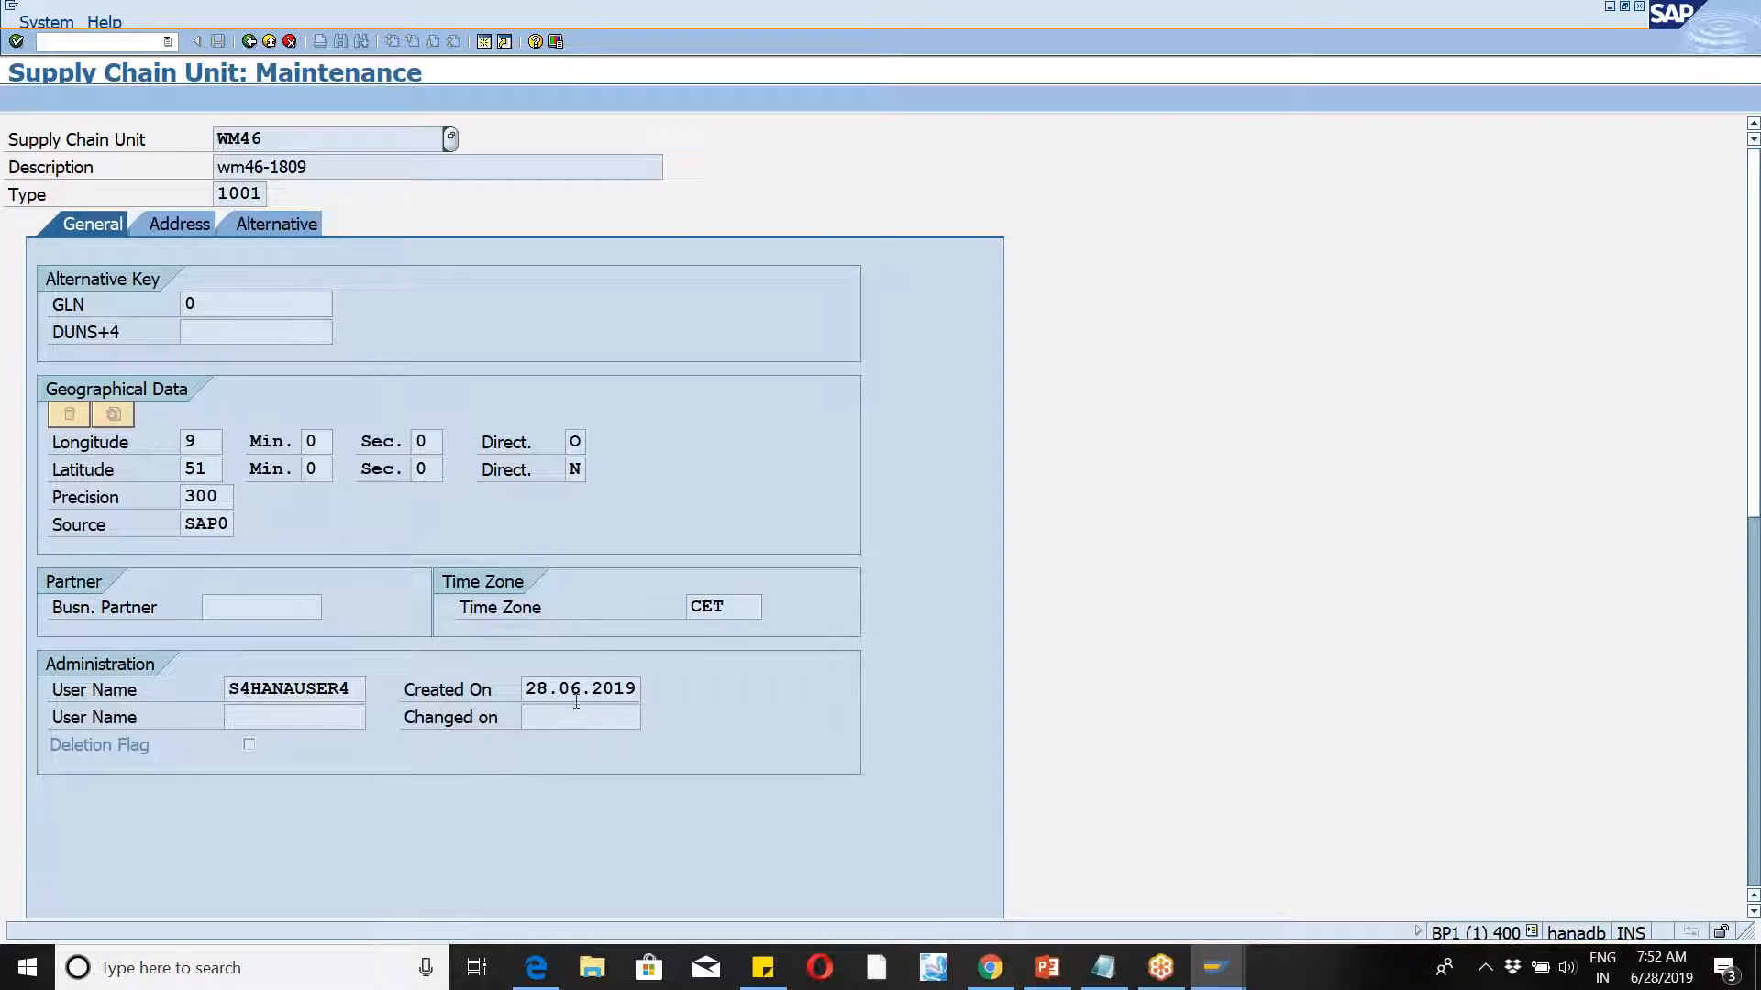
Step: Examine unit WM46's address and alternative business attributes, leave the transaction, and check the Notepad notes
click(170, 225)
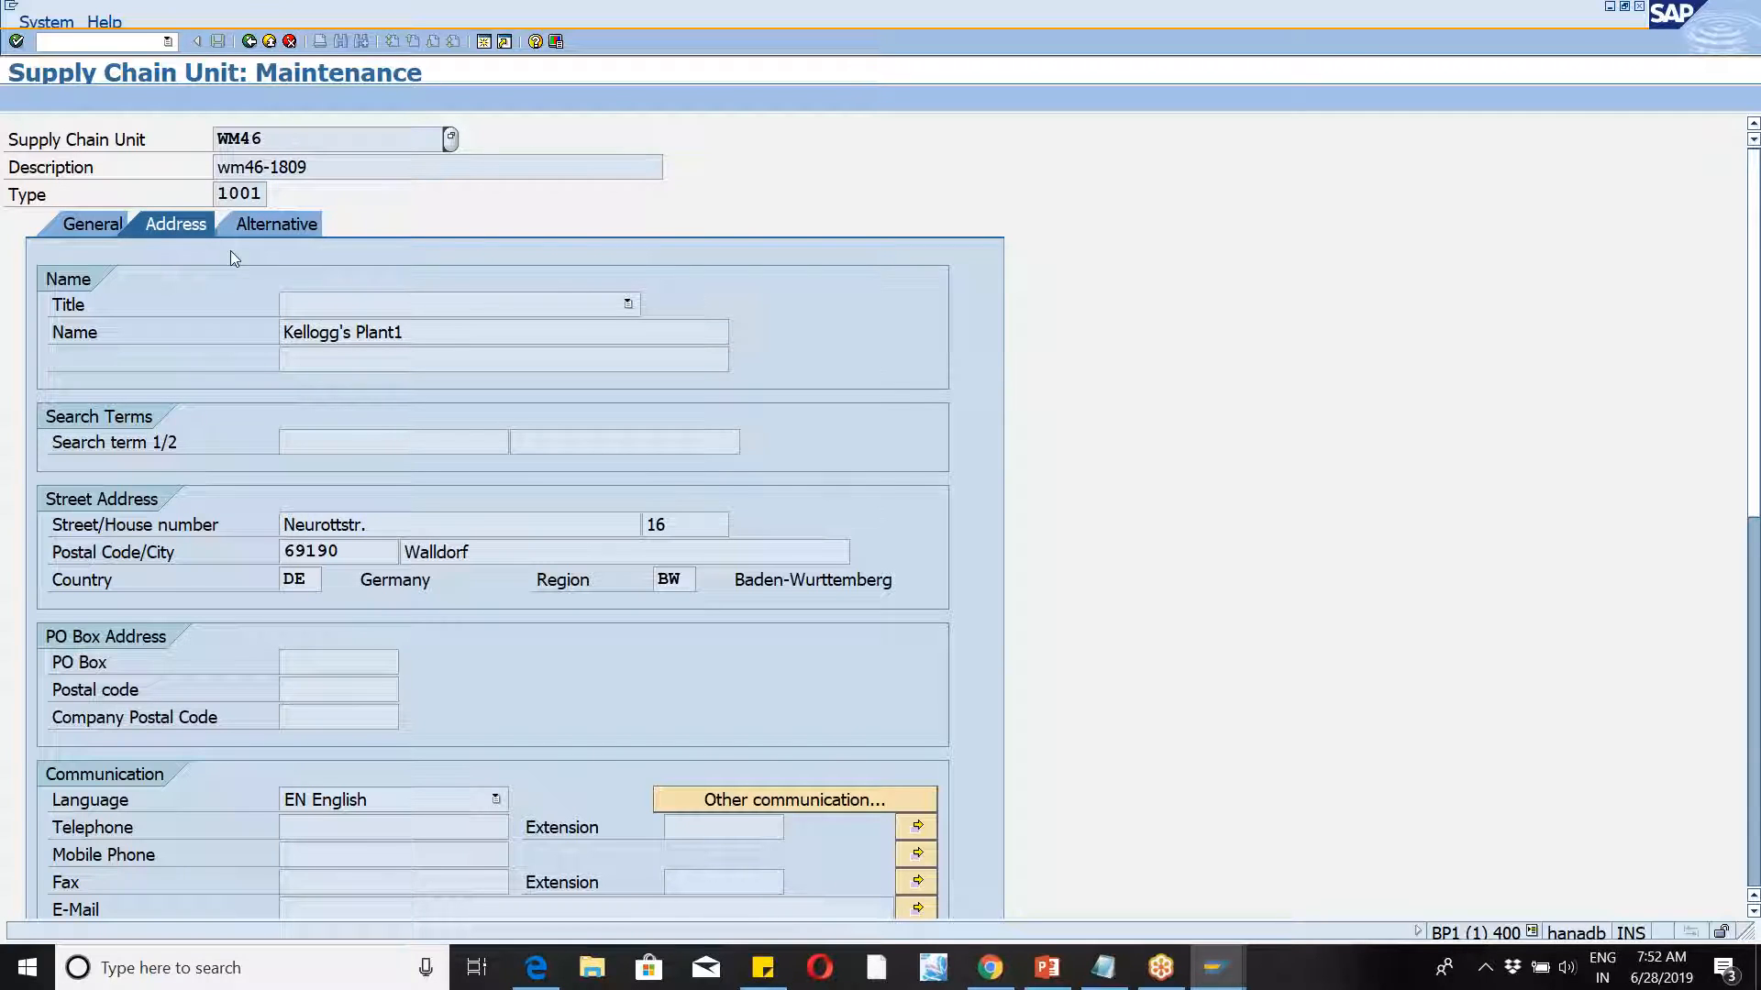
click(259, 228)
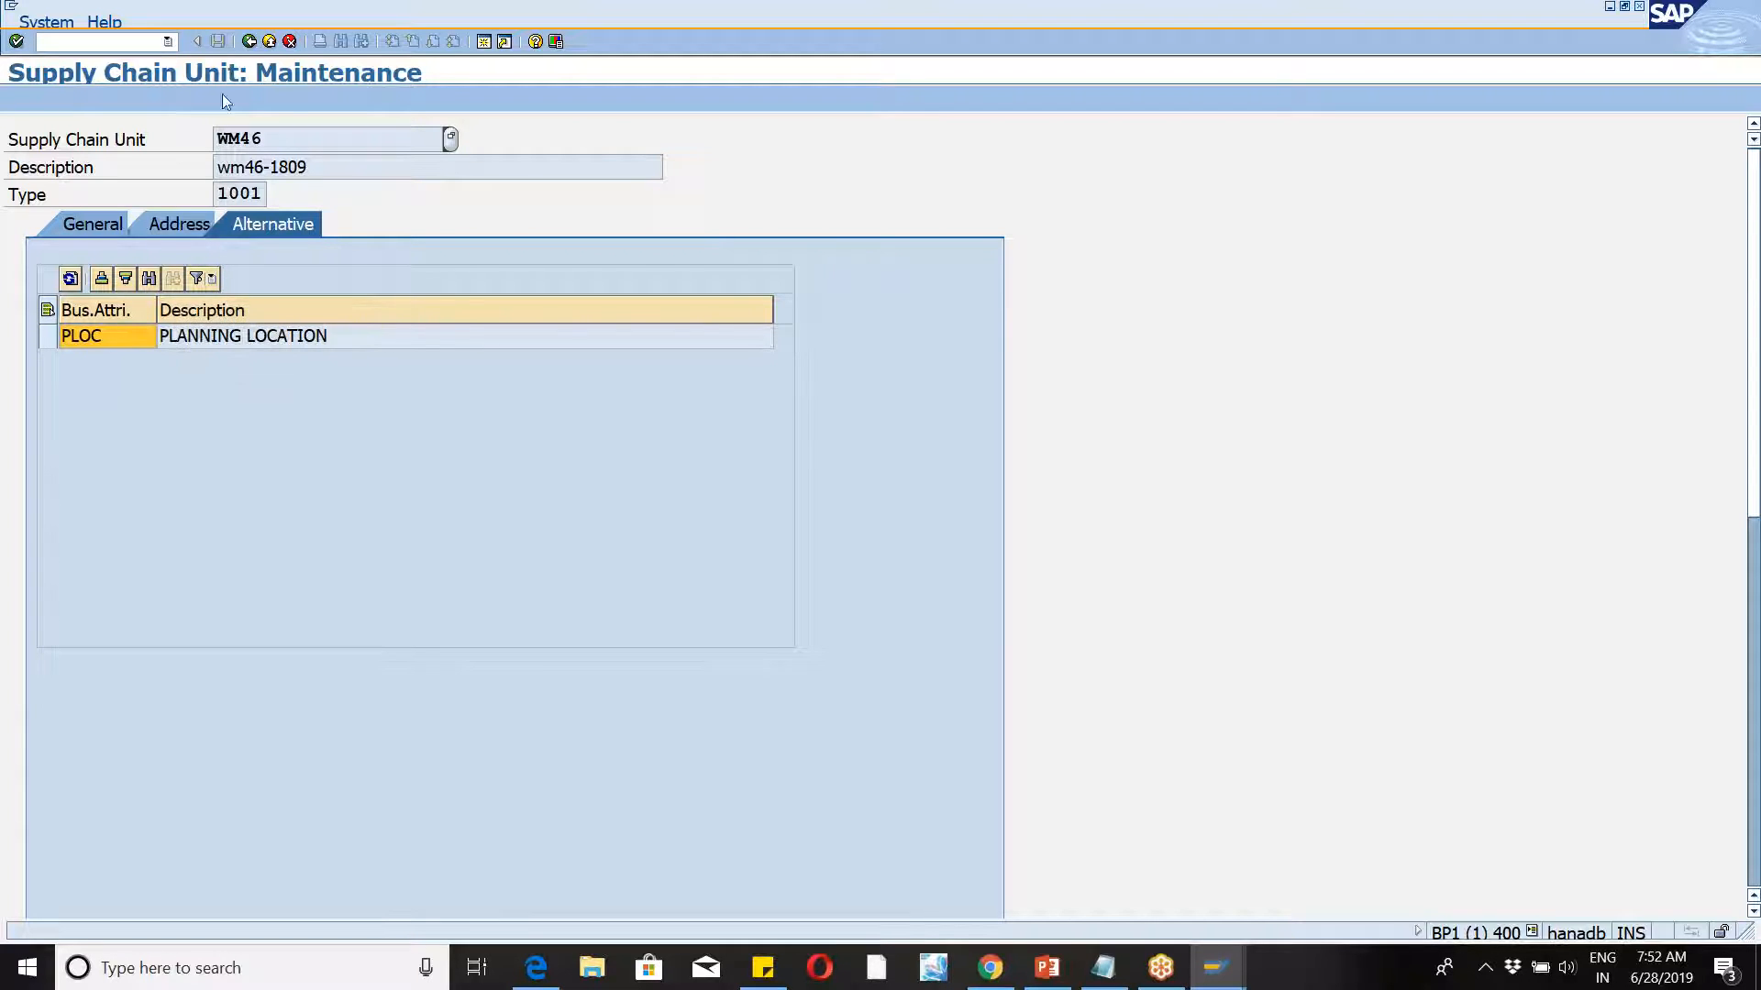
click(288, 42)
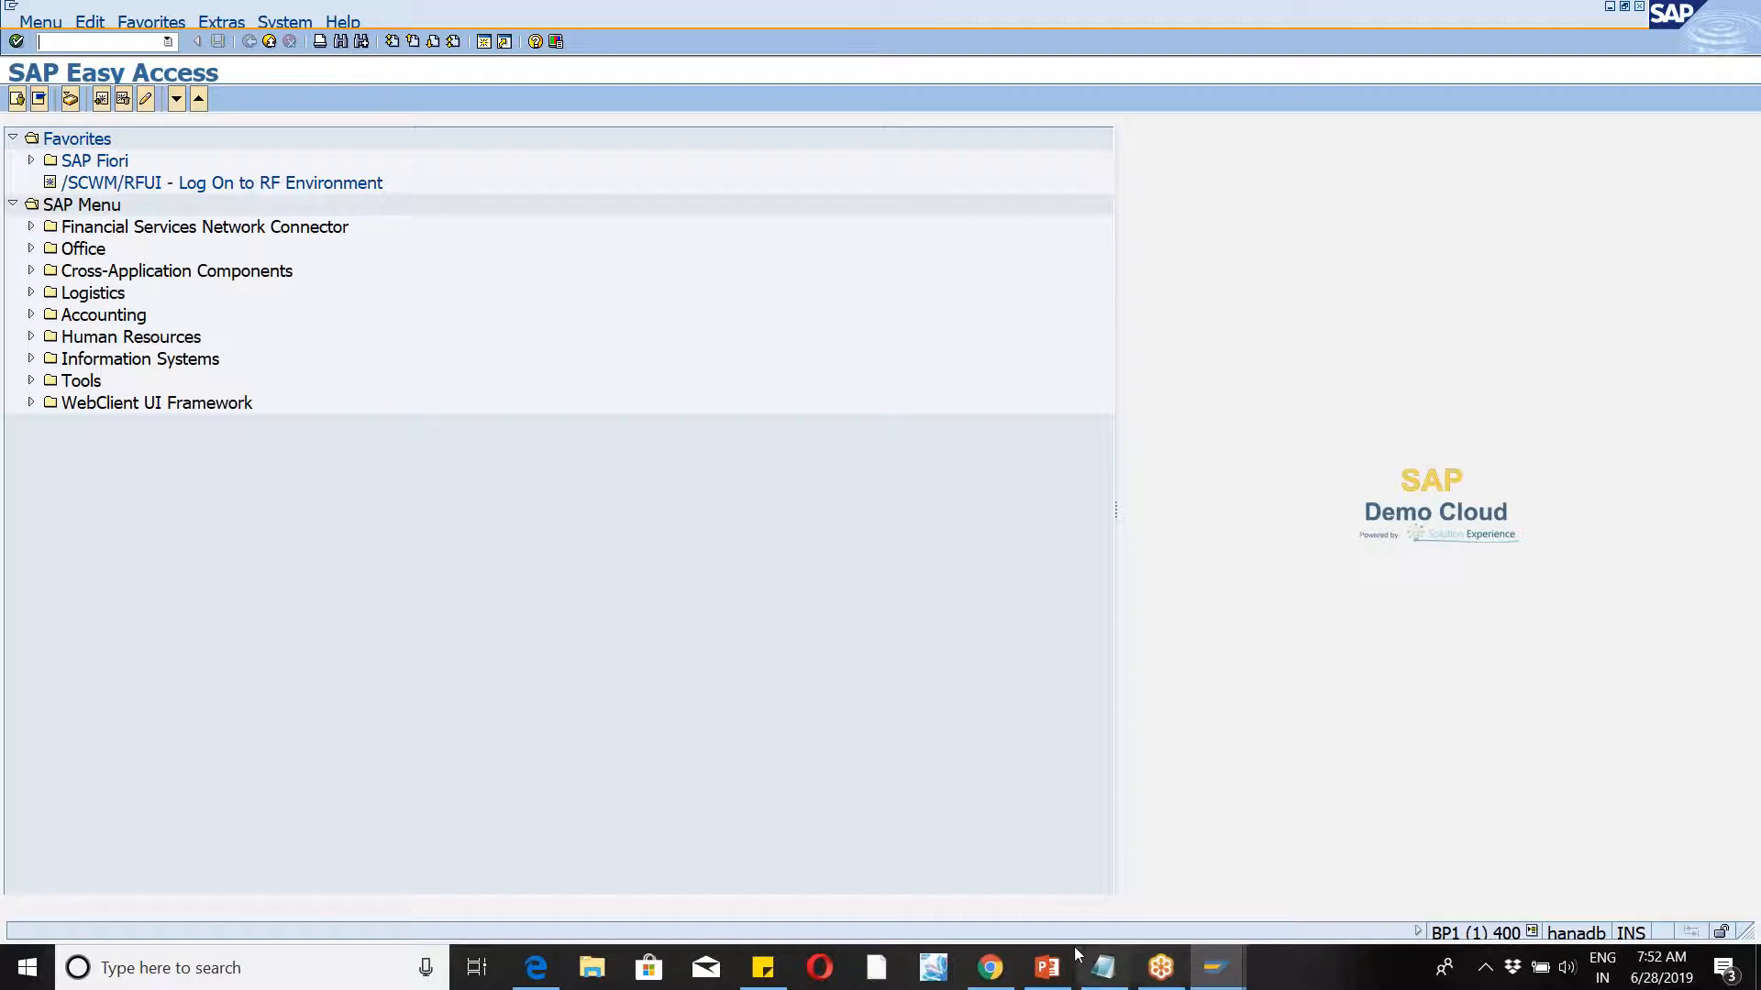
click(1103, 968)
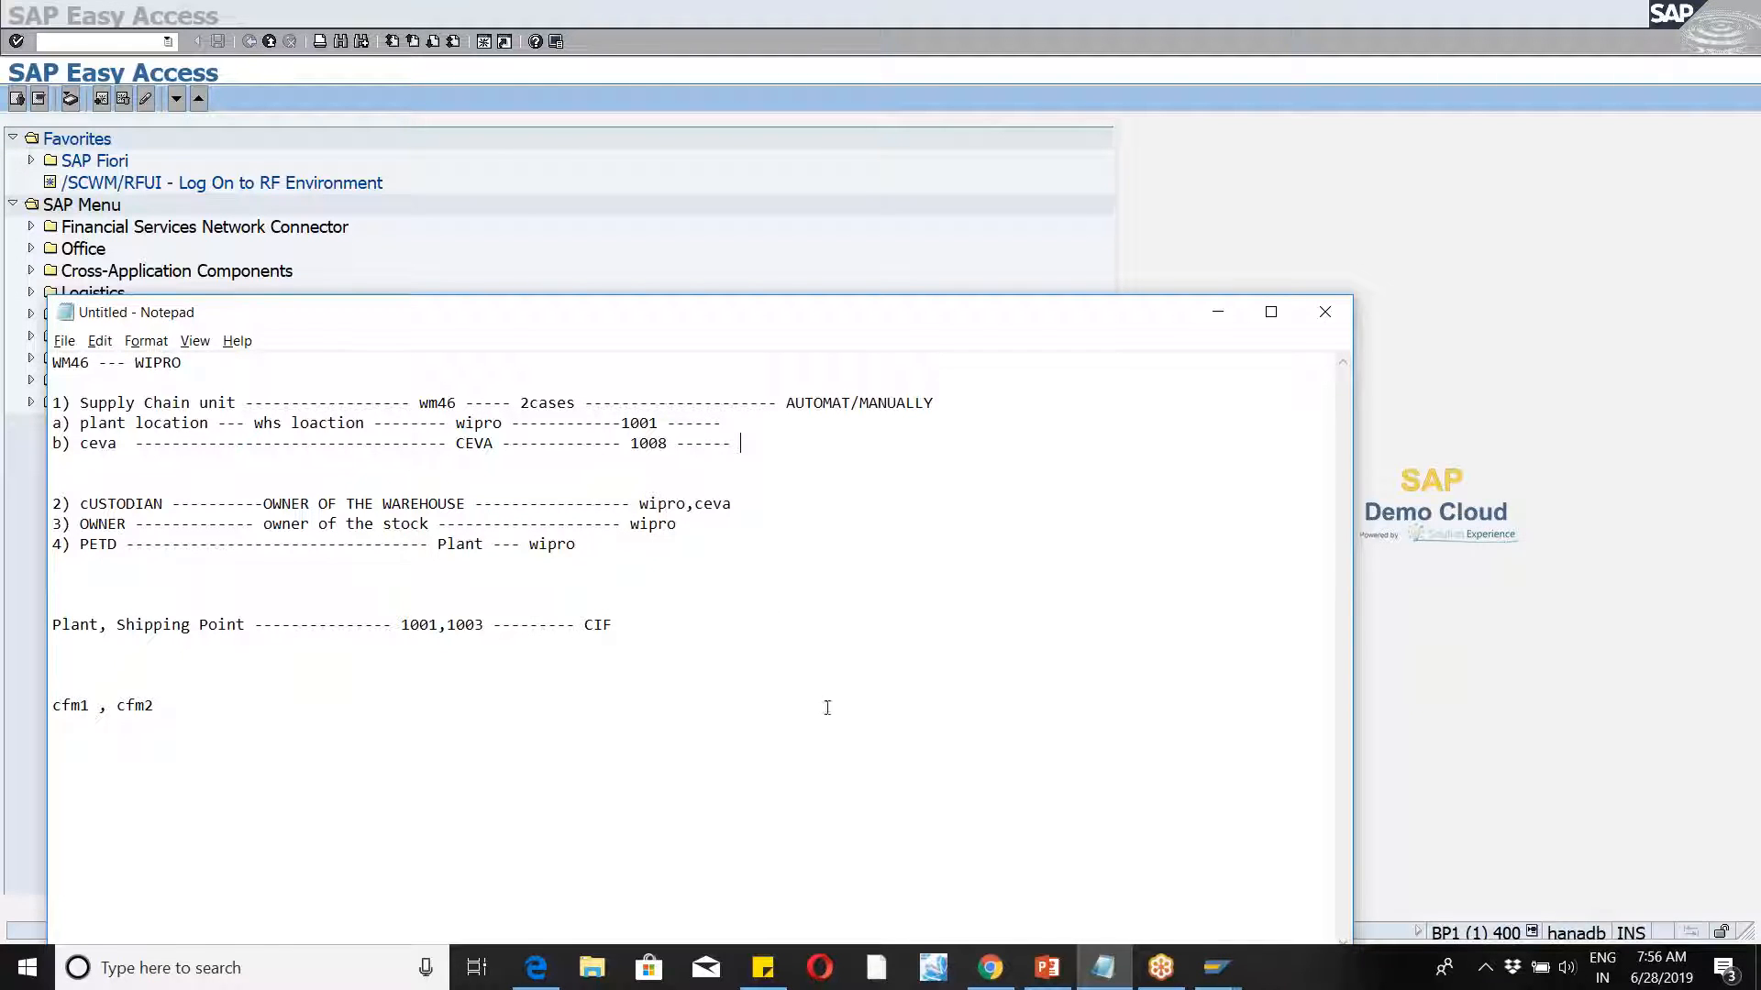
click(1217, 312)
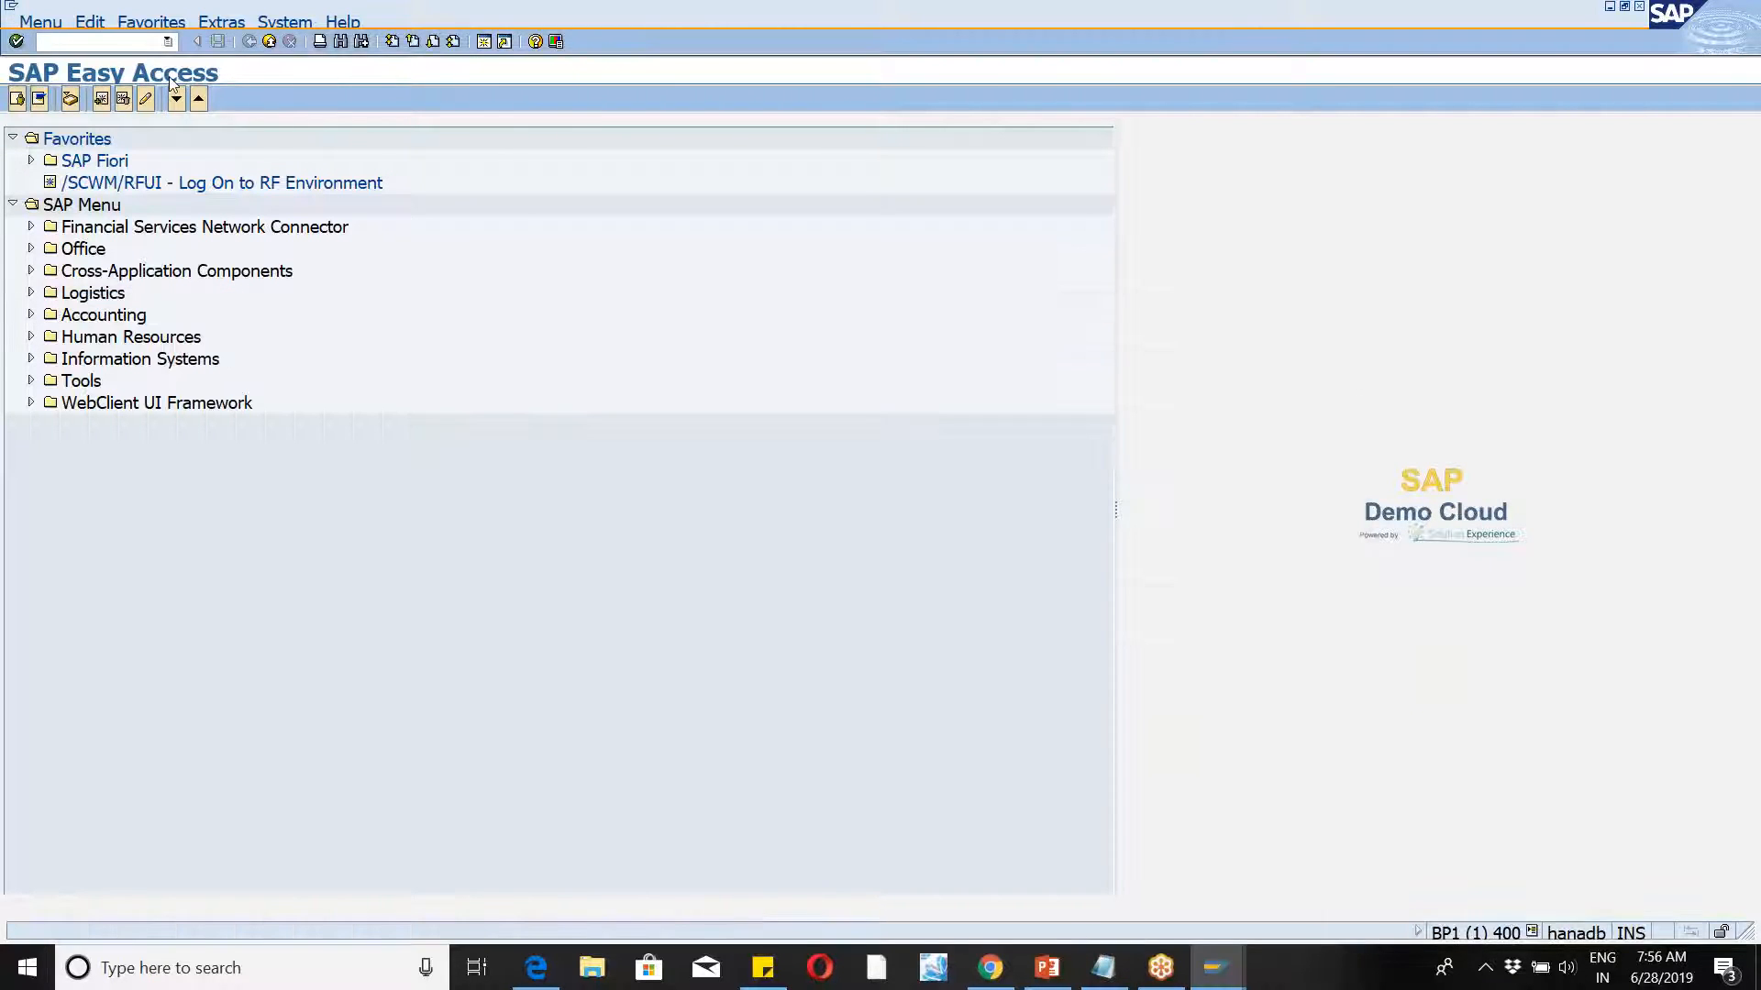
Step: Run transaction bp and start a new organization with grouping BP02 Internal Numbering for standard use
text(bp)
key(Return)
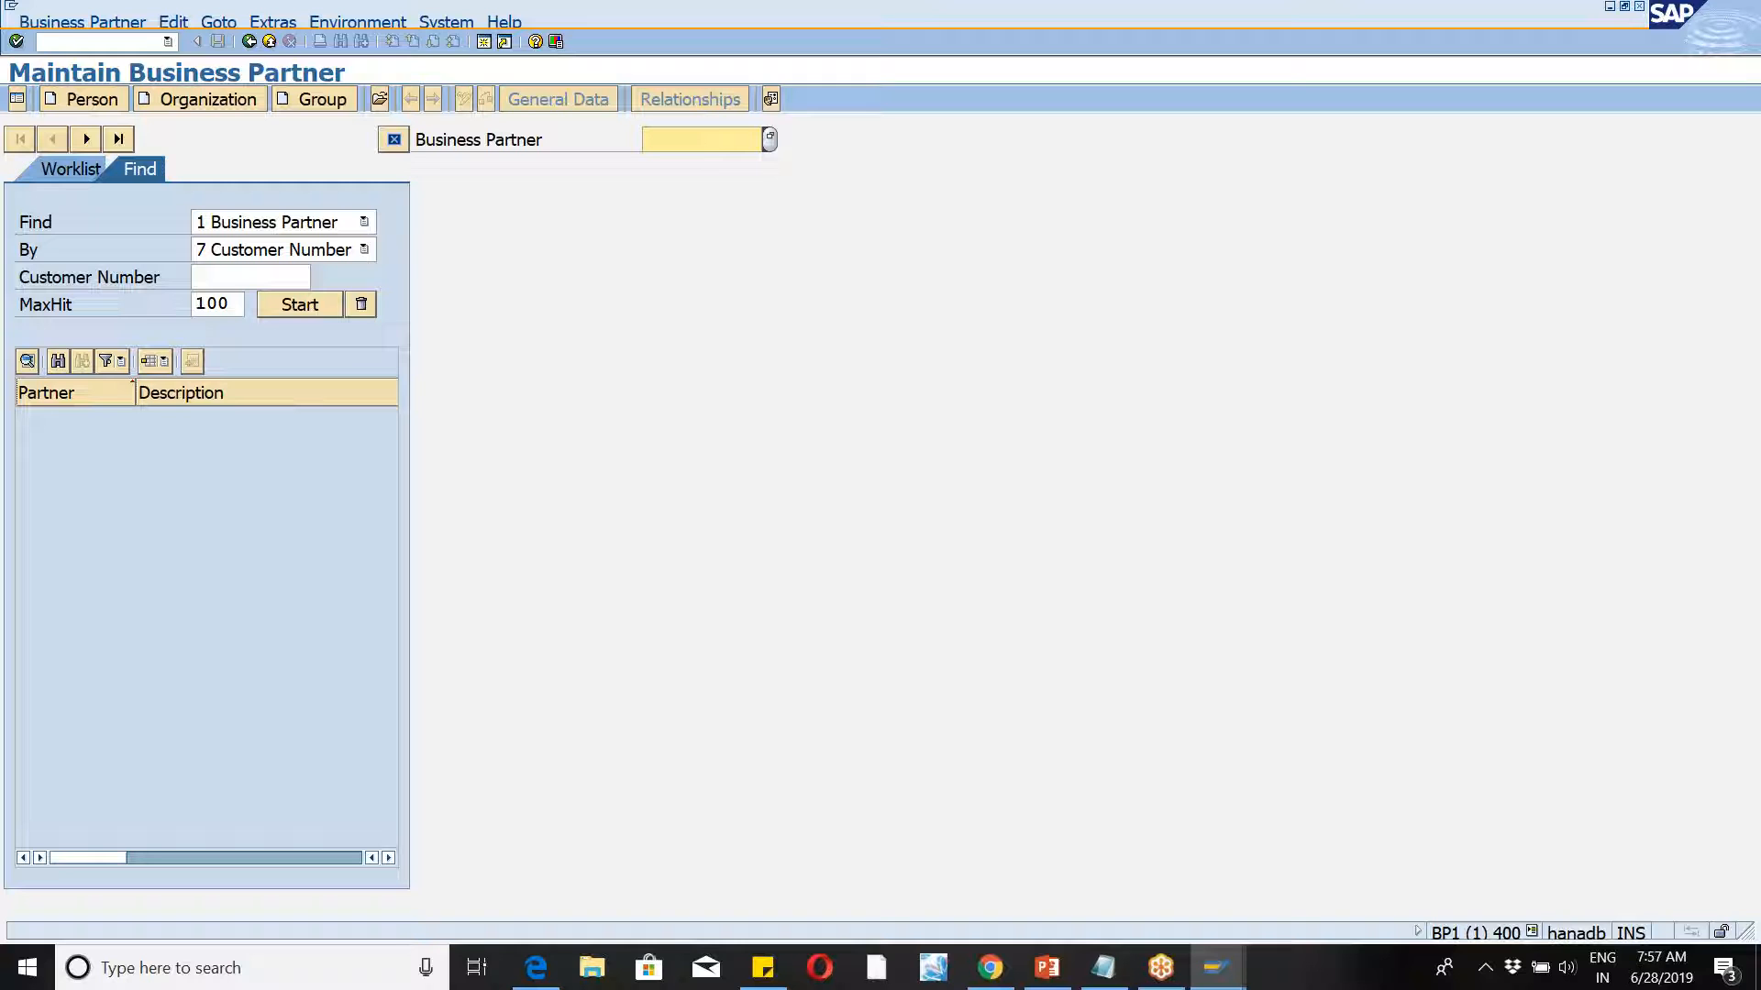
click(175, 99)
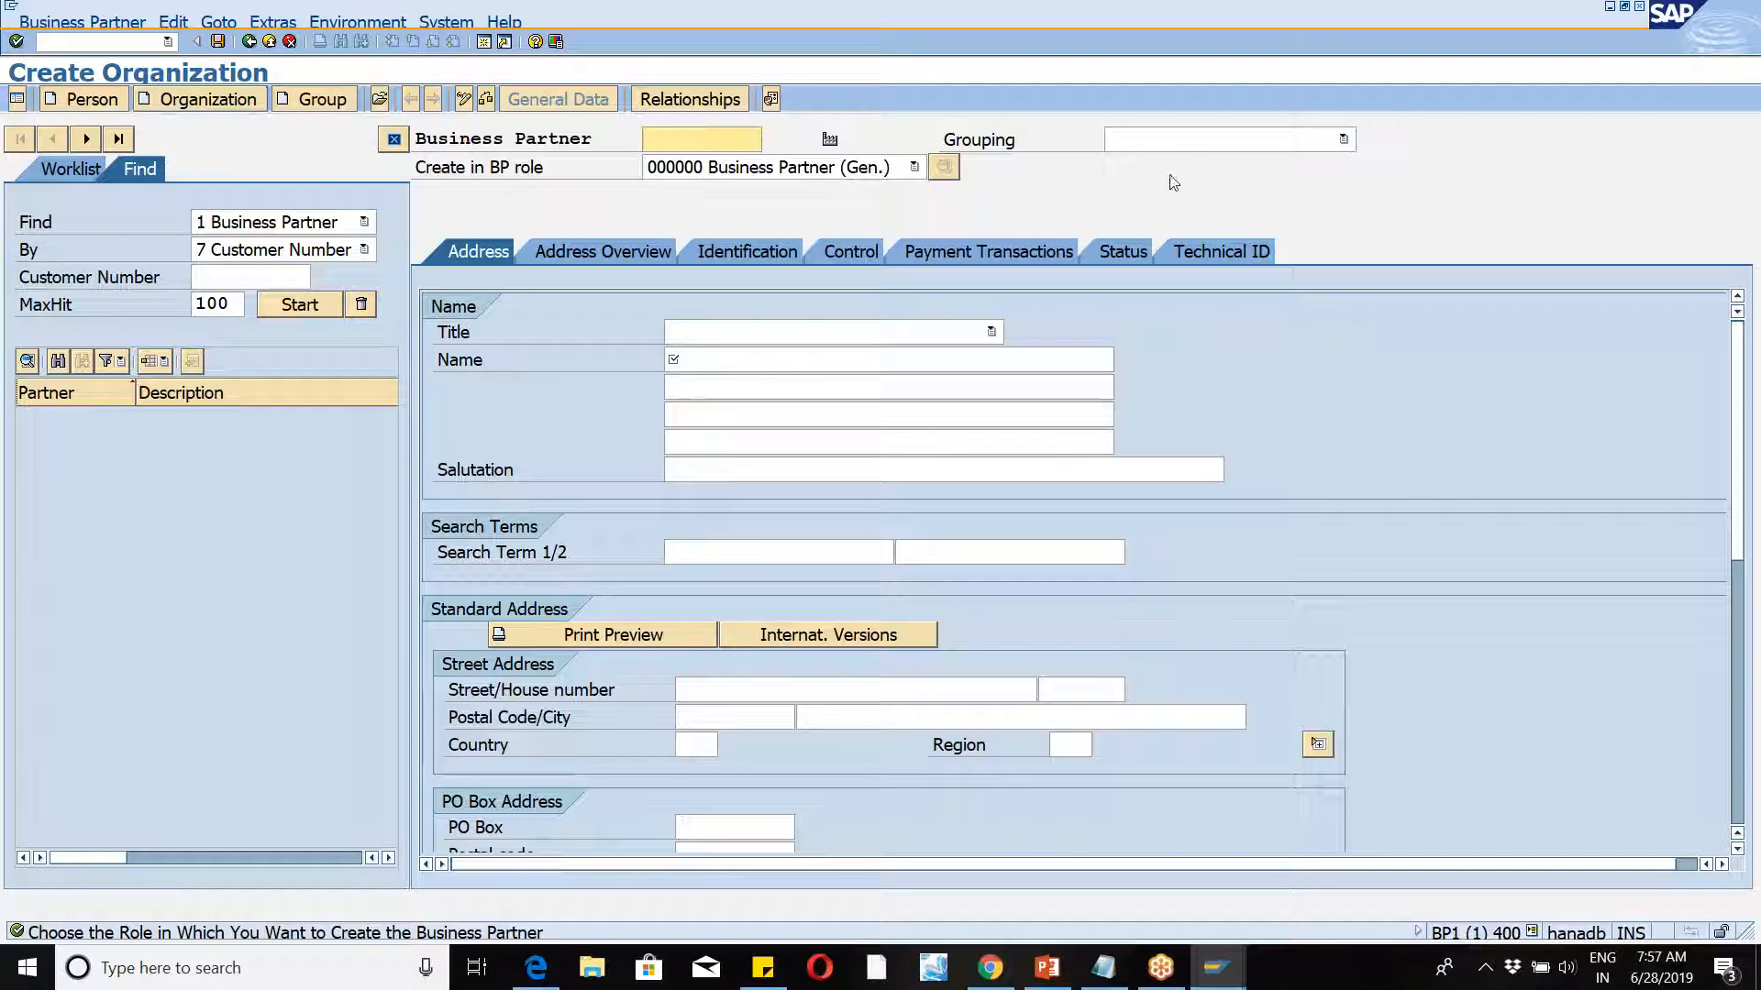
click(1299, 140)
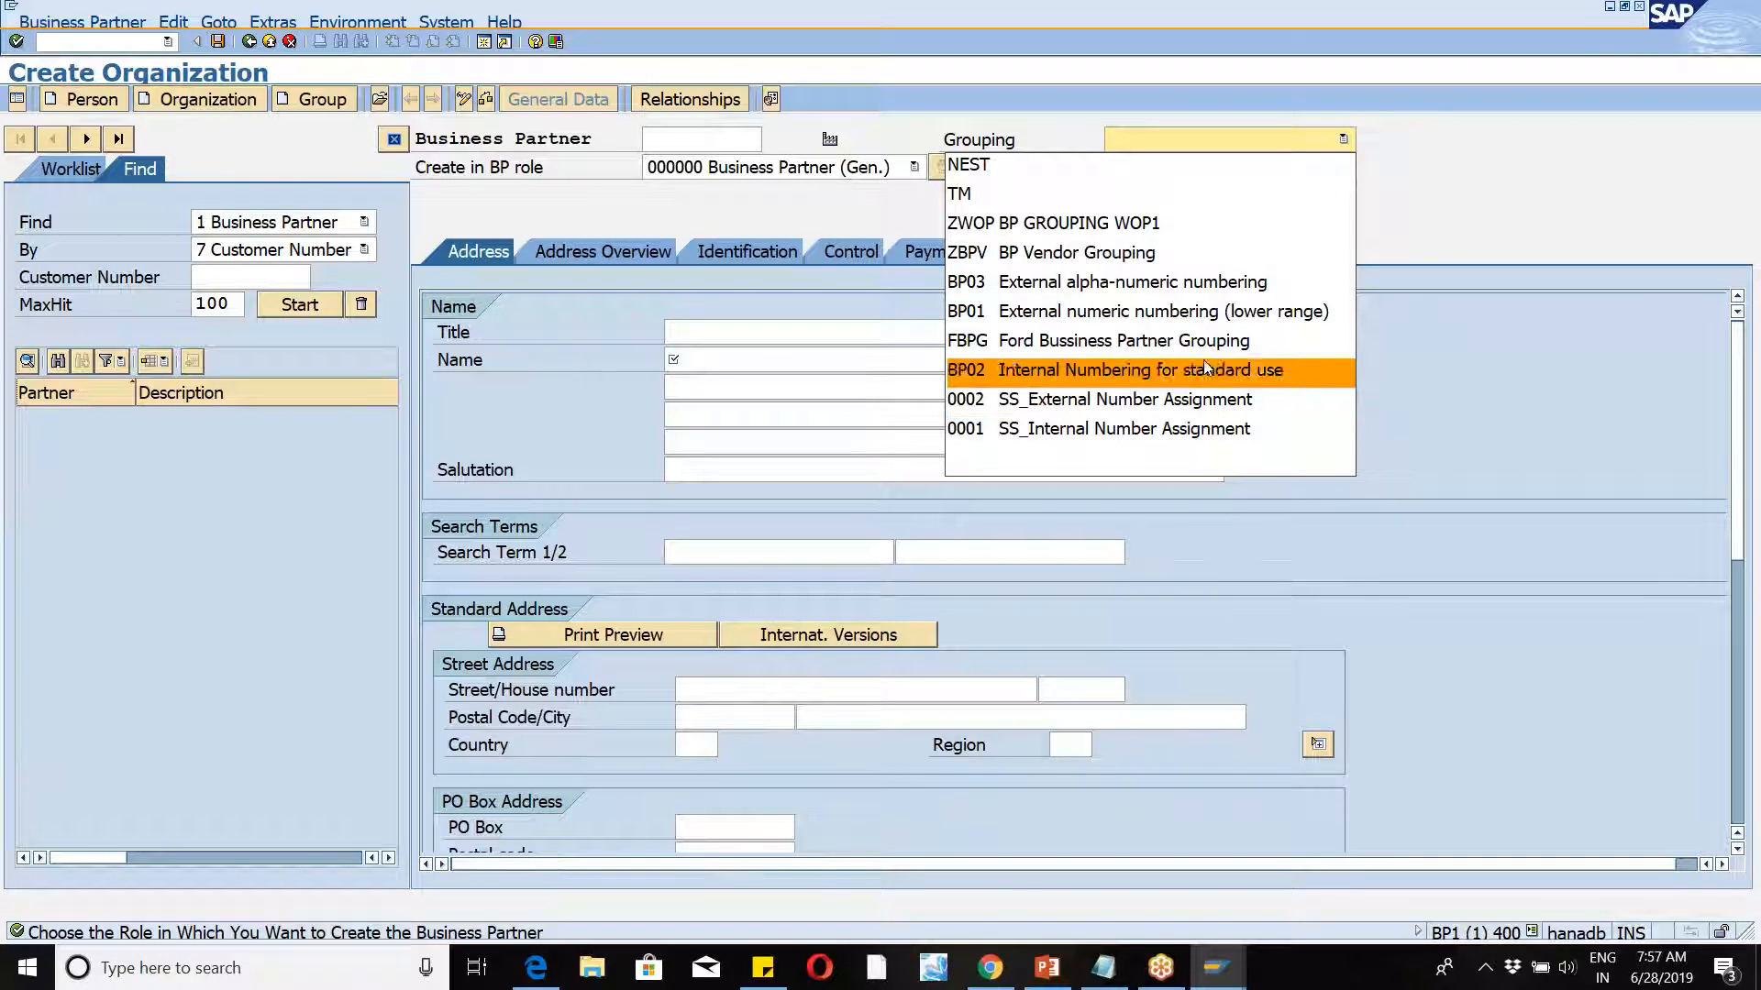
click(1200, 140)
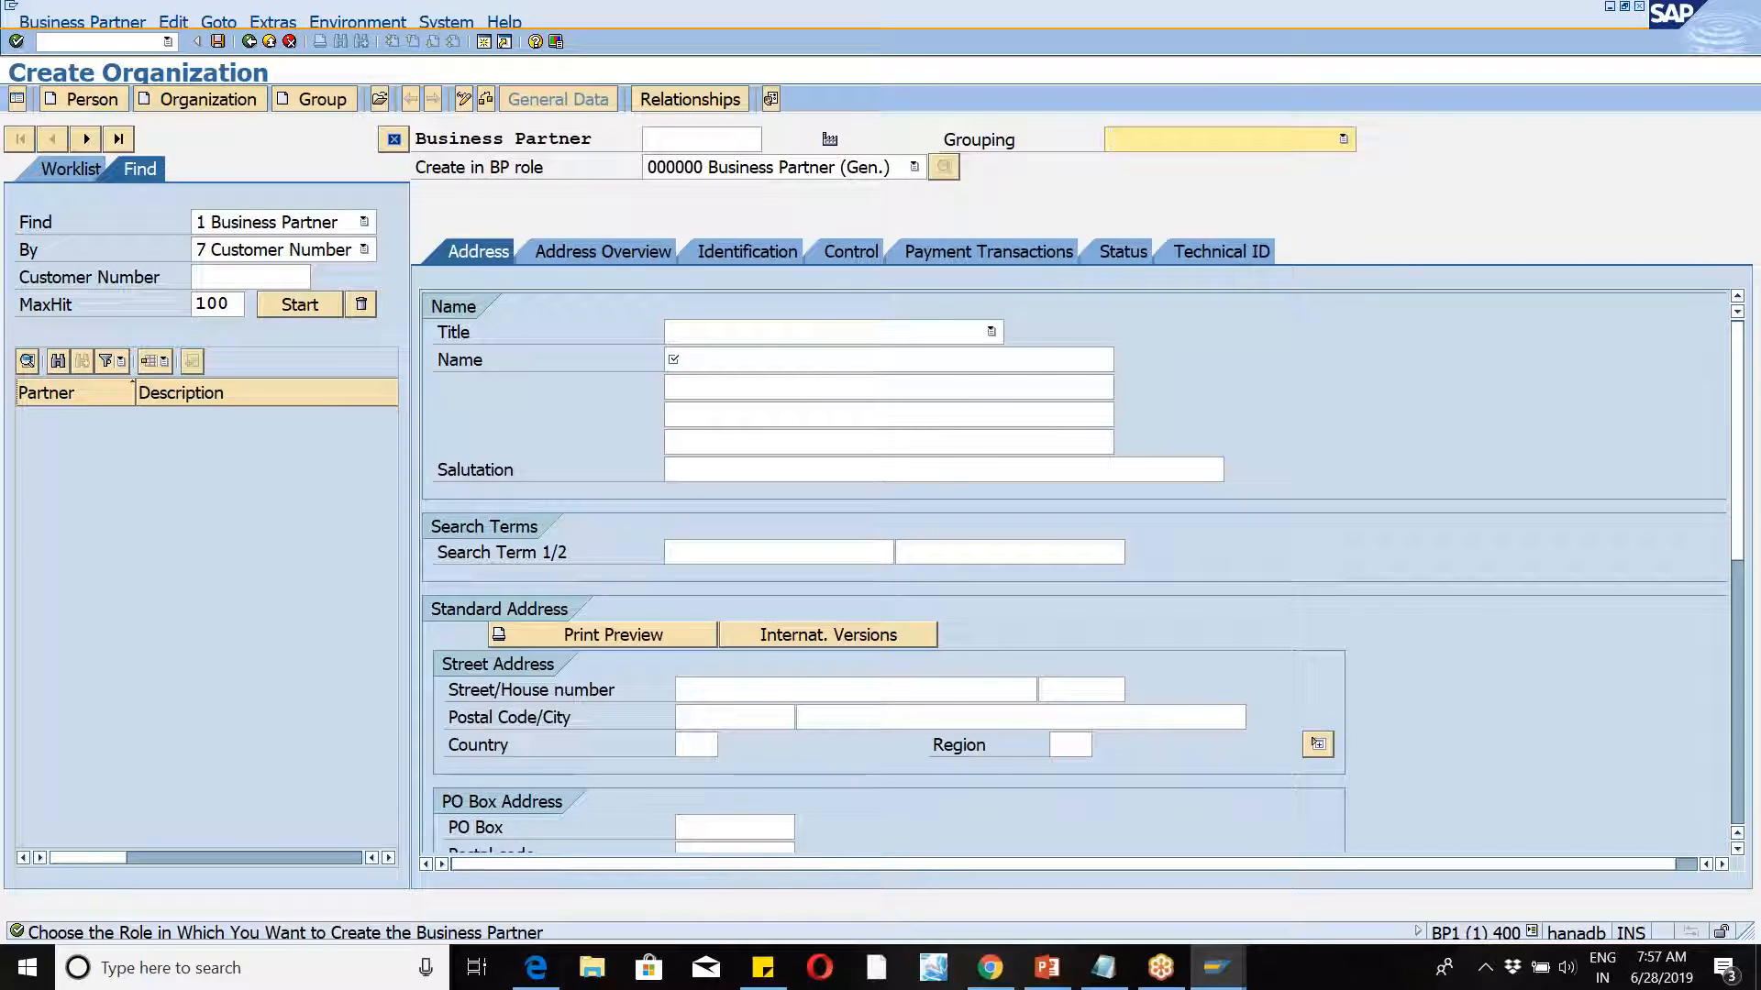
click(1199, 141)
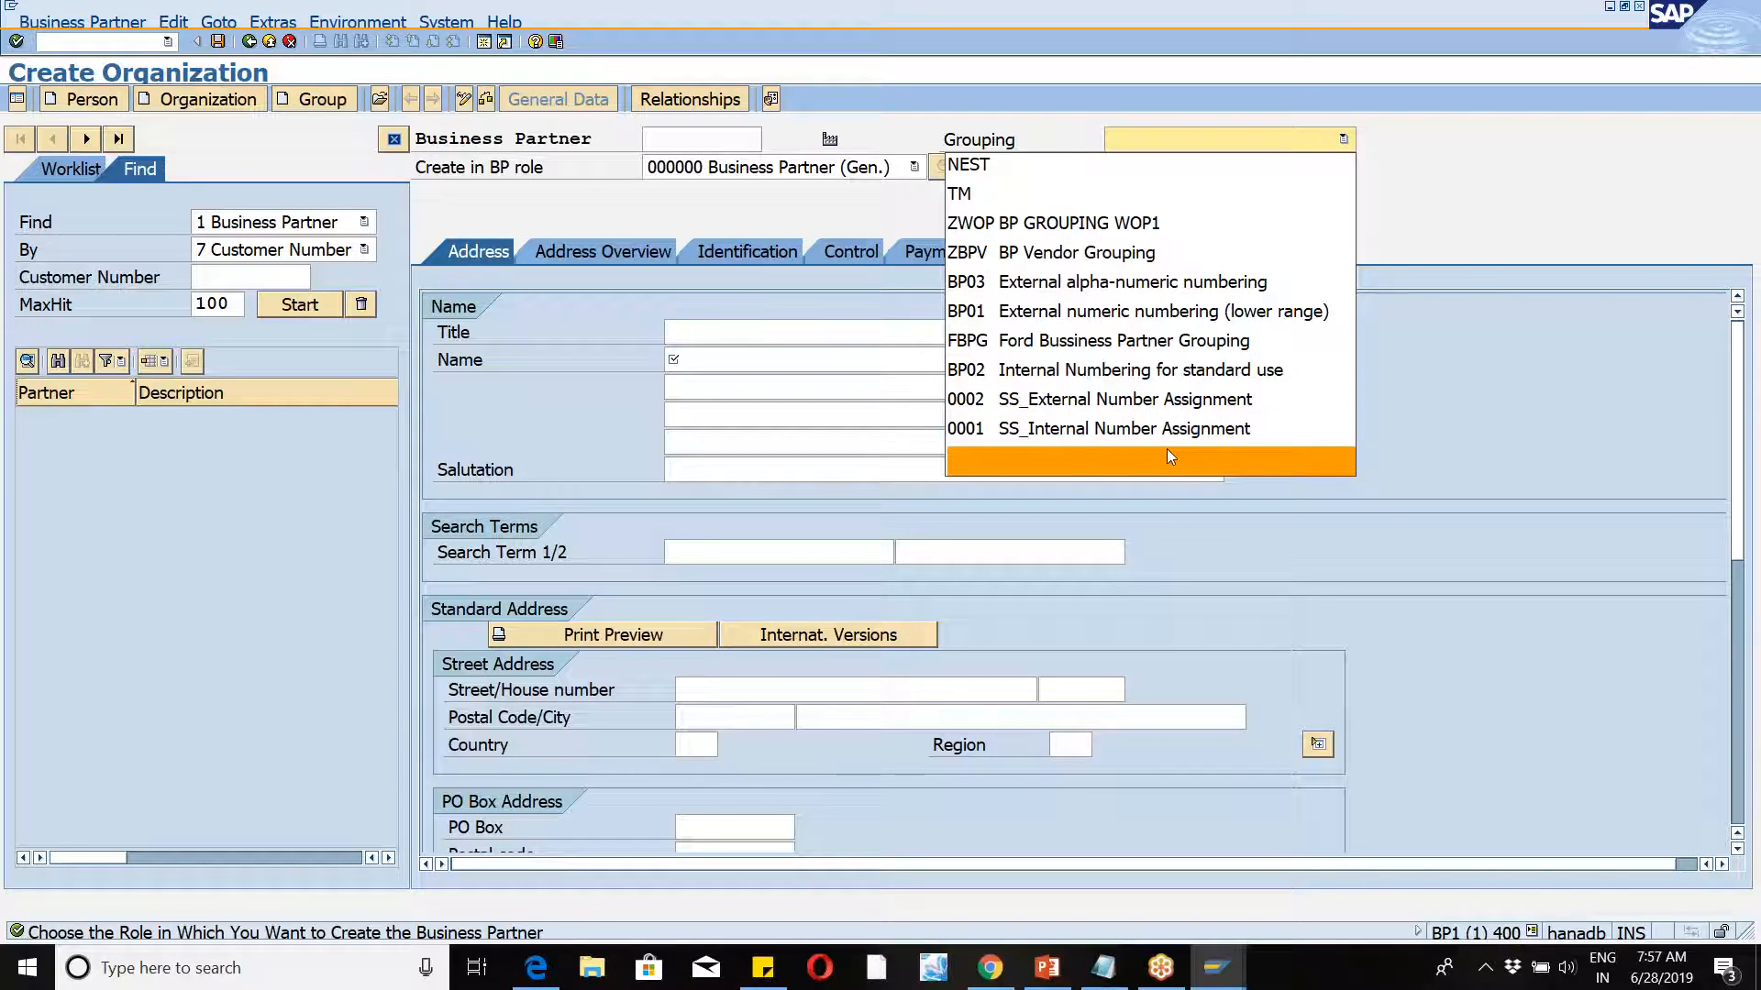
click(1159, 376)
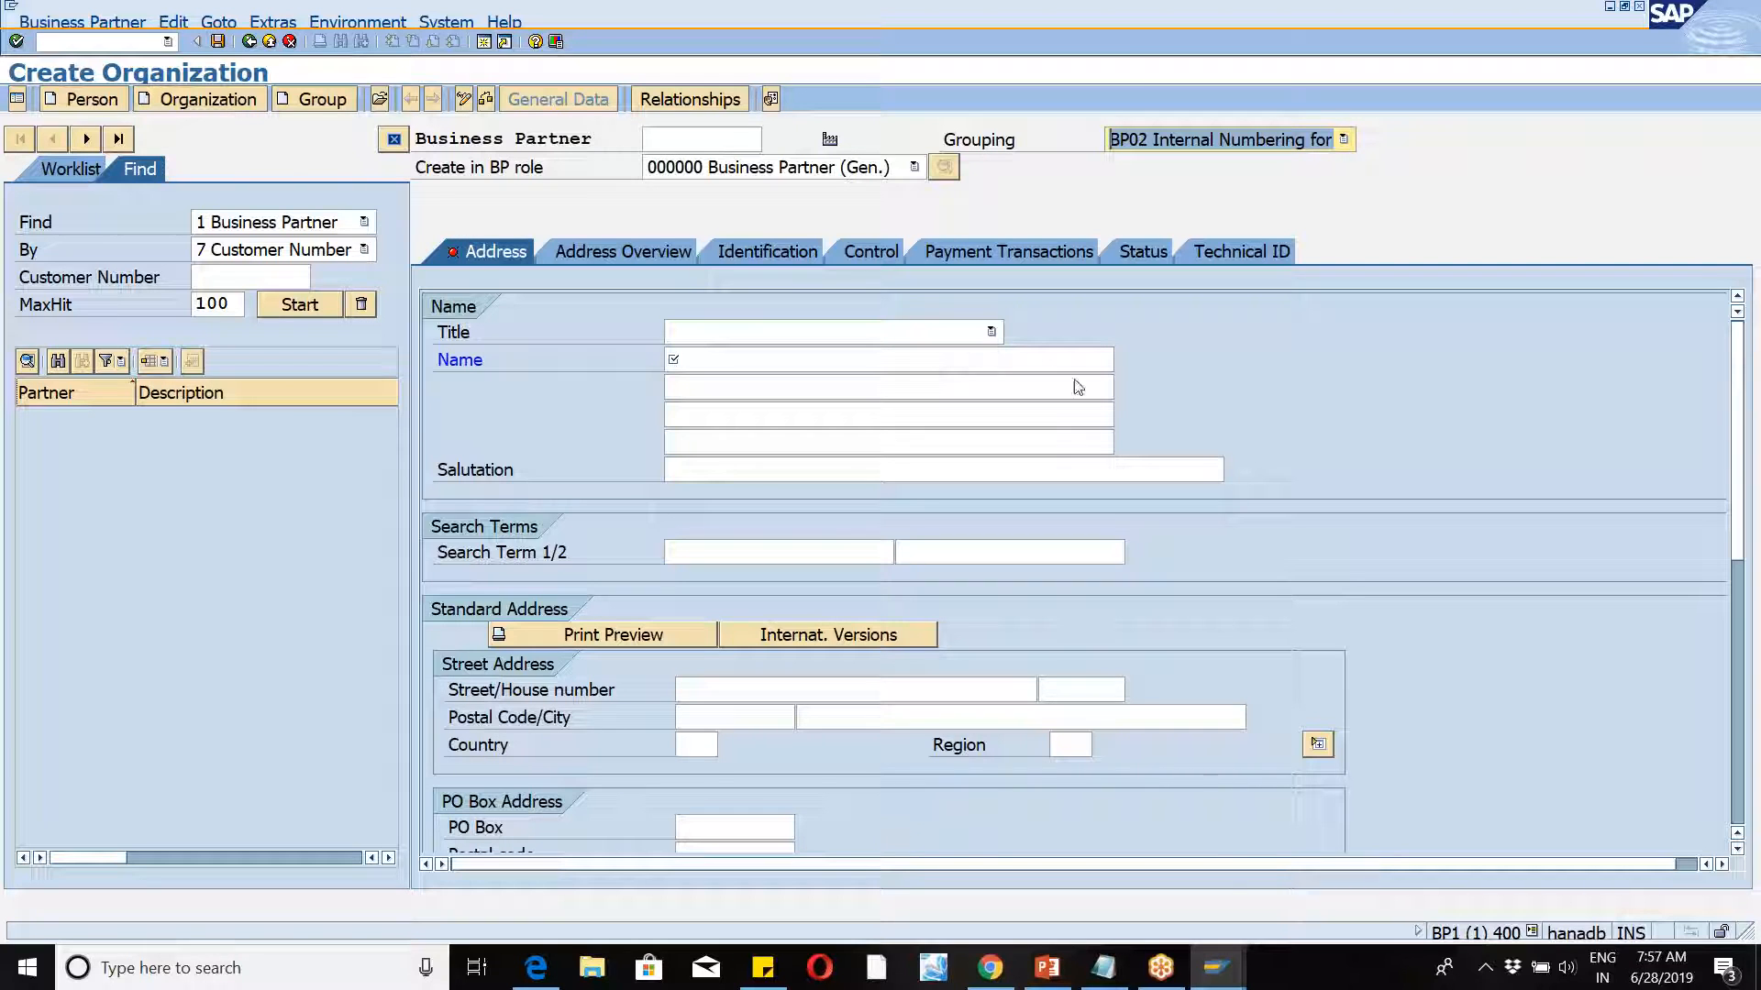
Step: Set the organization's title to 0003 Company and its name to WM46- PLANT VENDOR
click(990, 331)
click(932, 360)
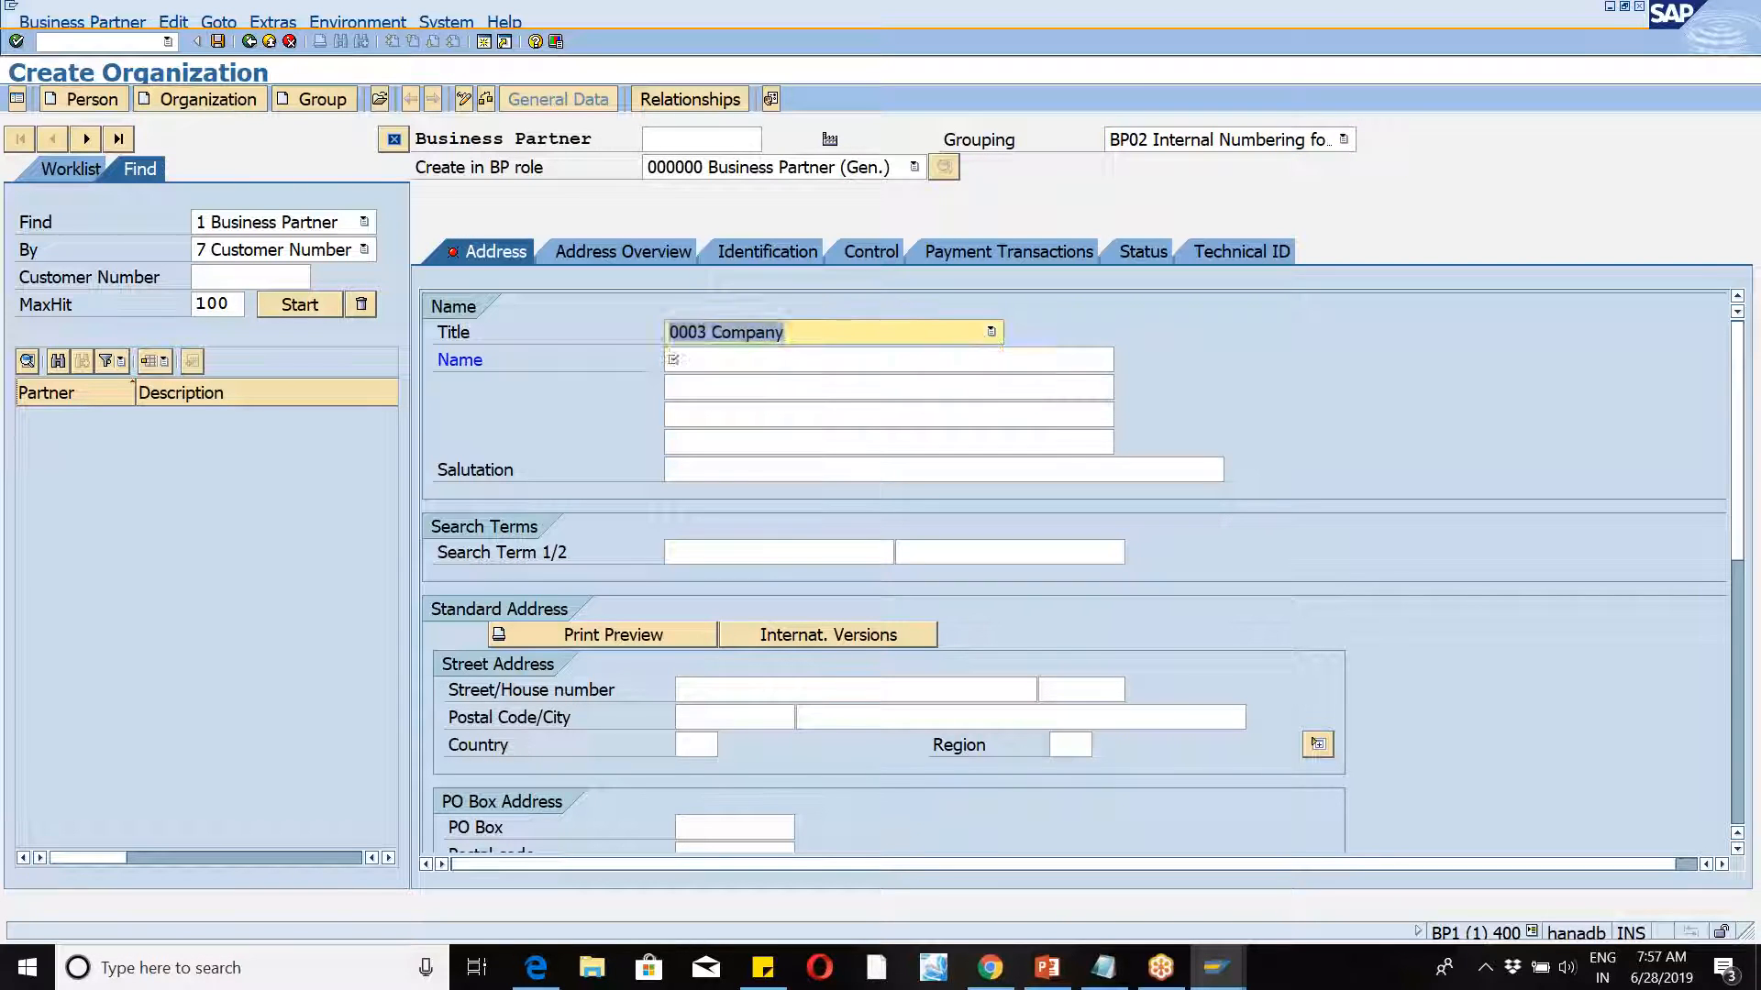
click(933, 360)
text(WM46)
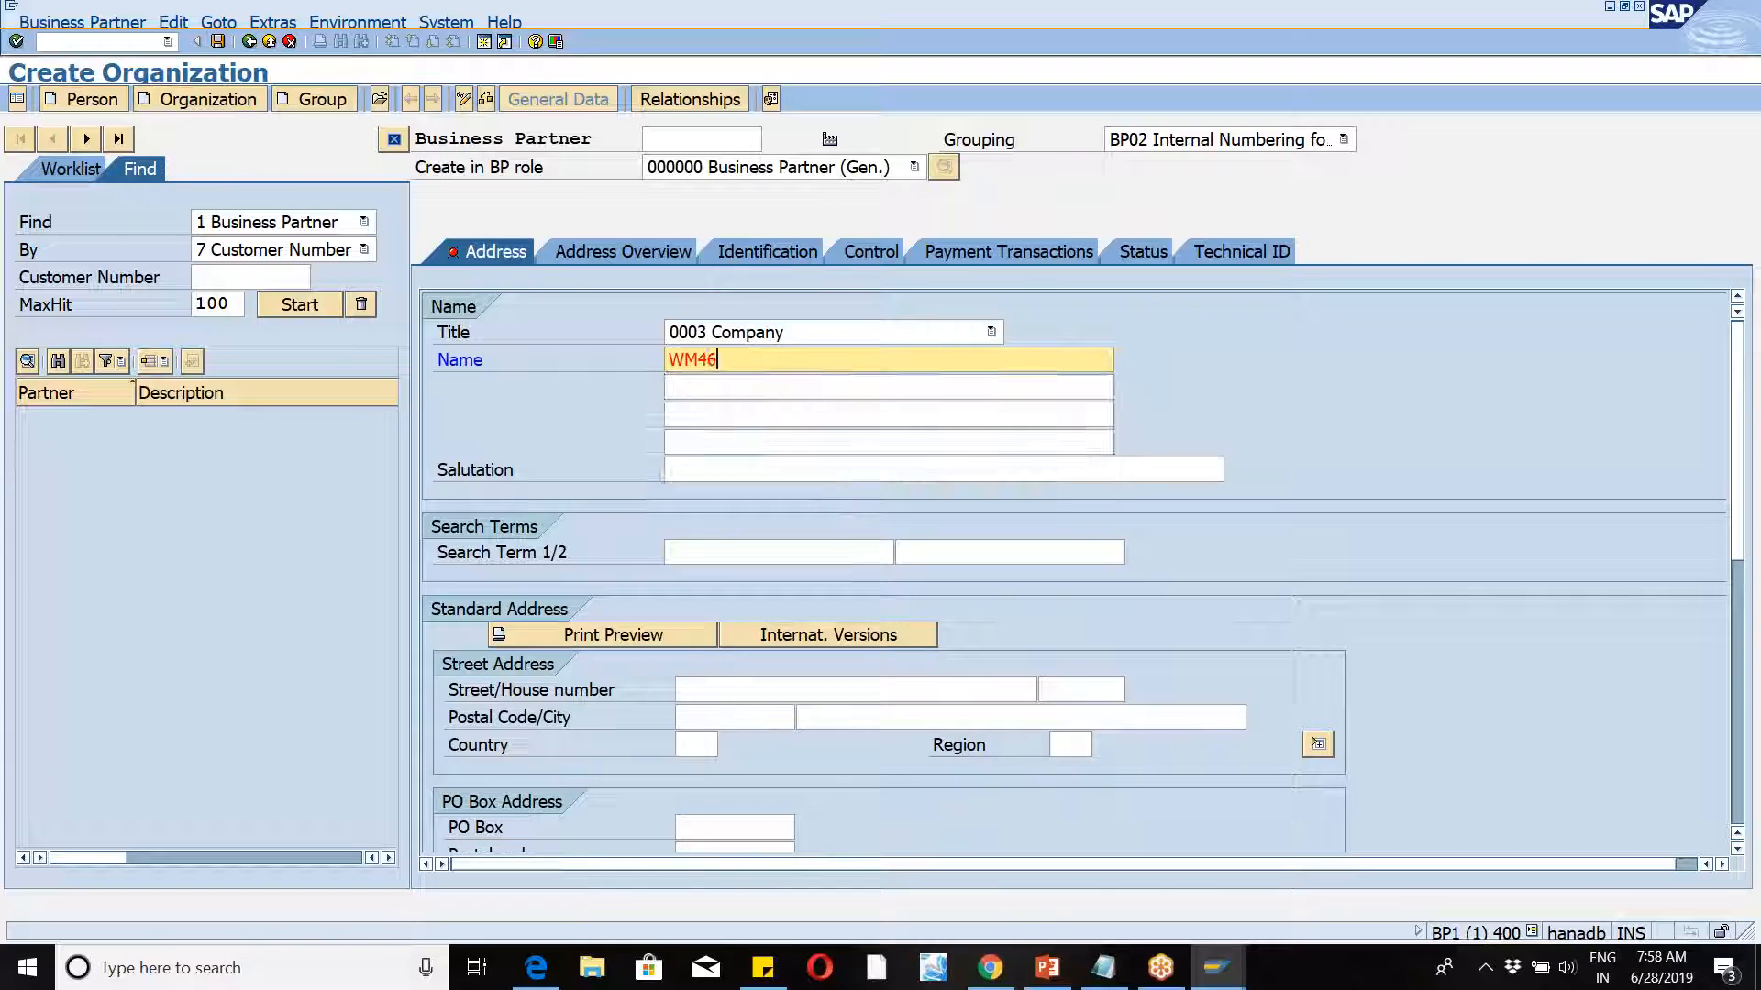
text(- PLA)
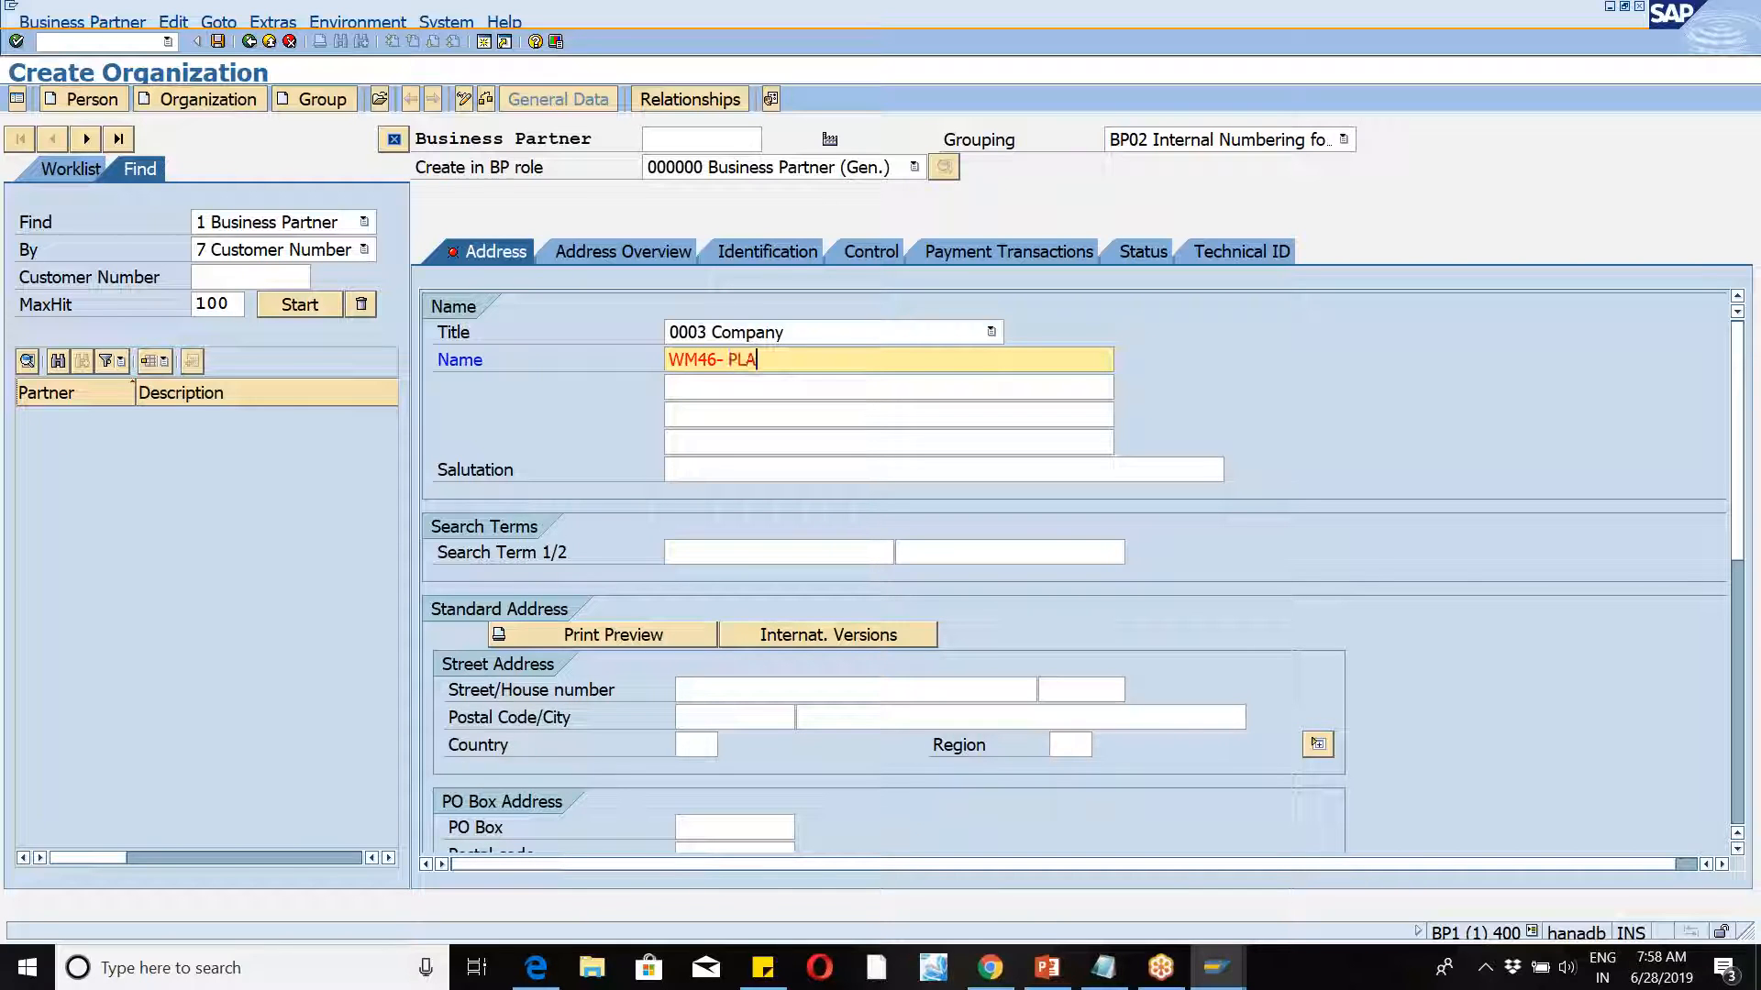
text(NT VENDOR)
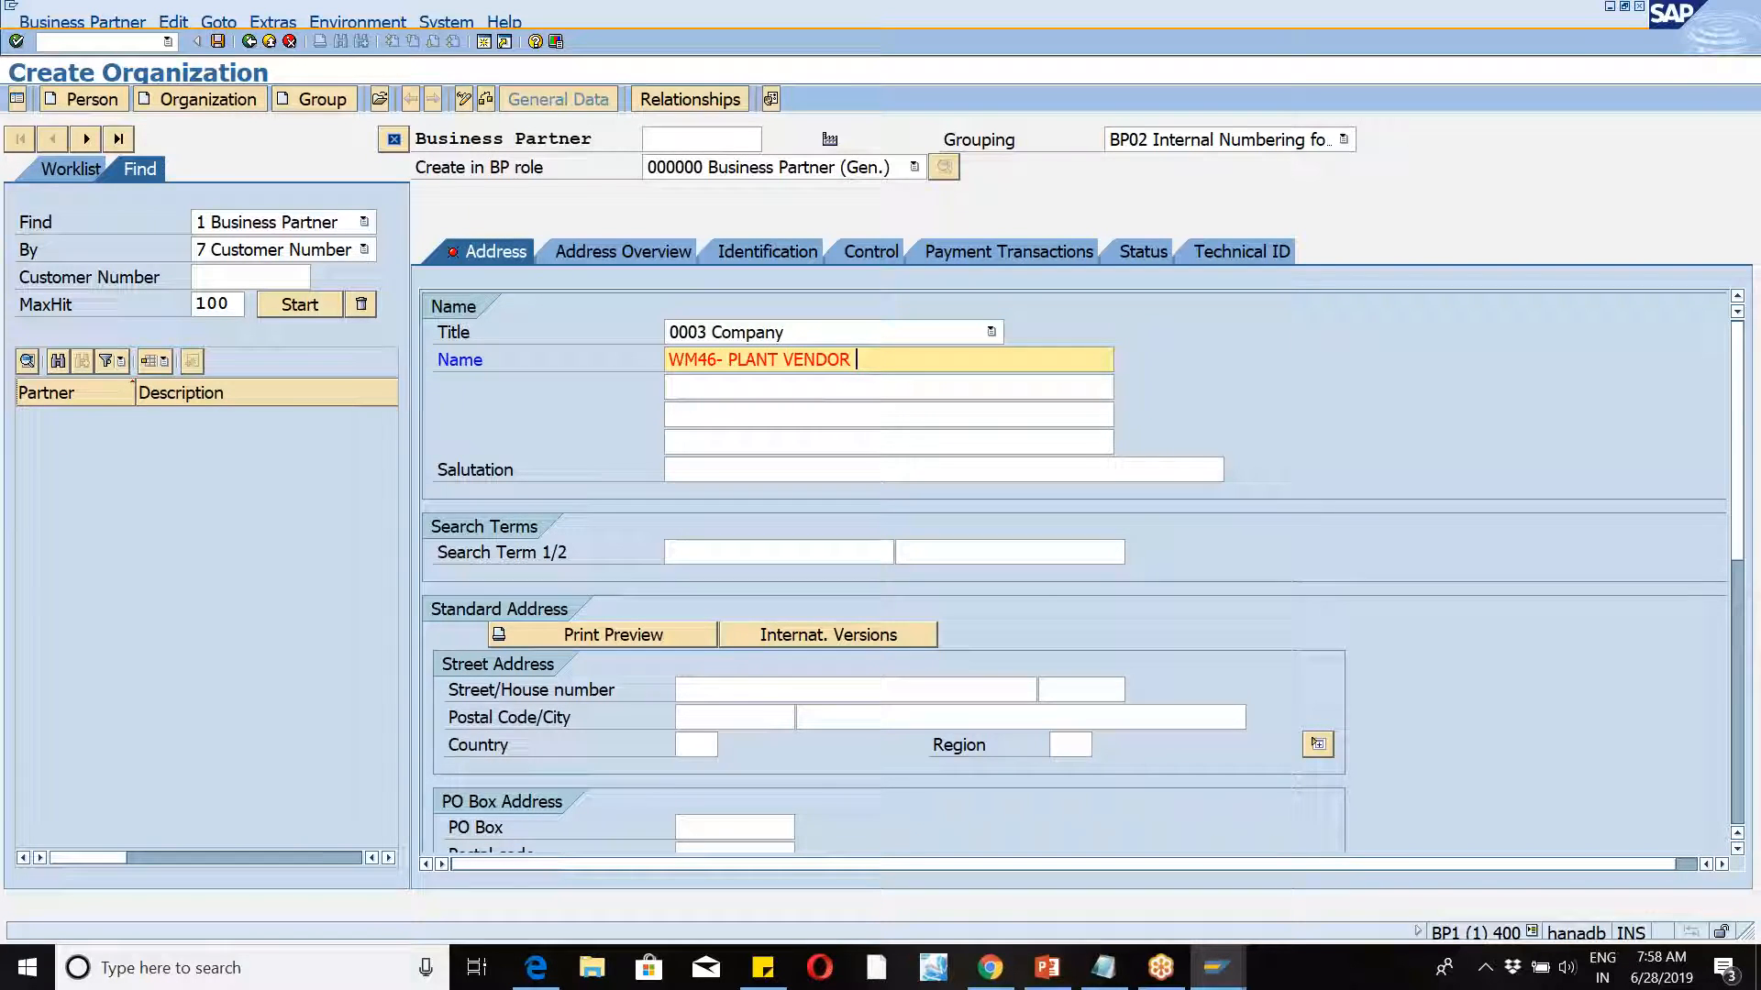
key(Return)
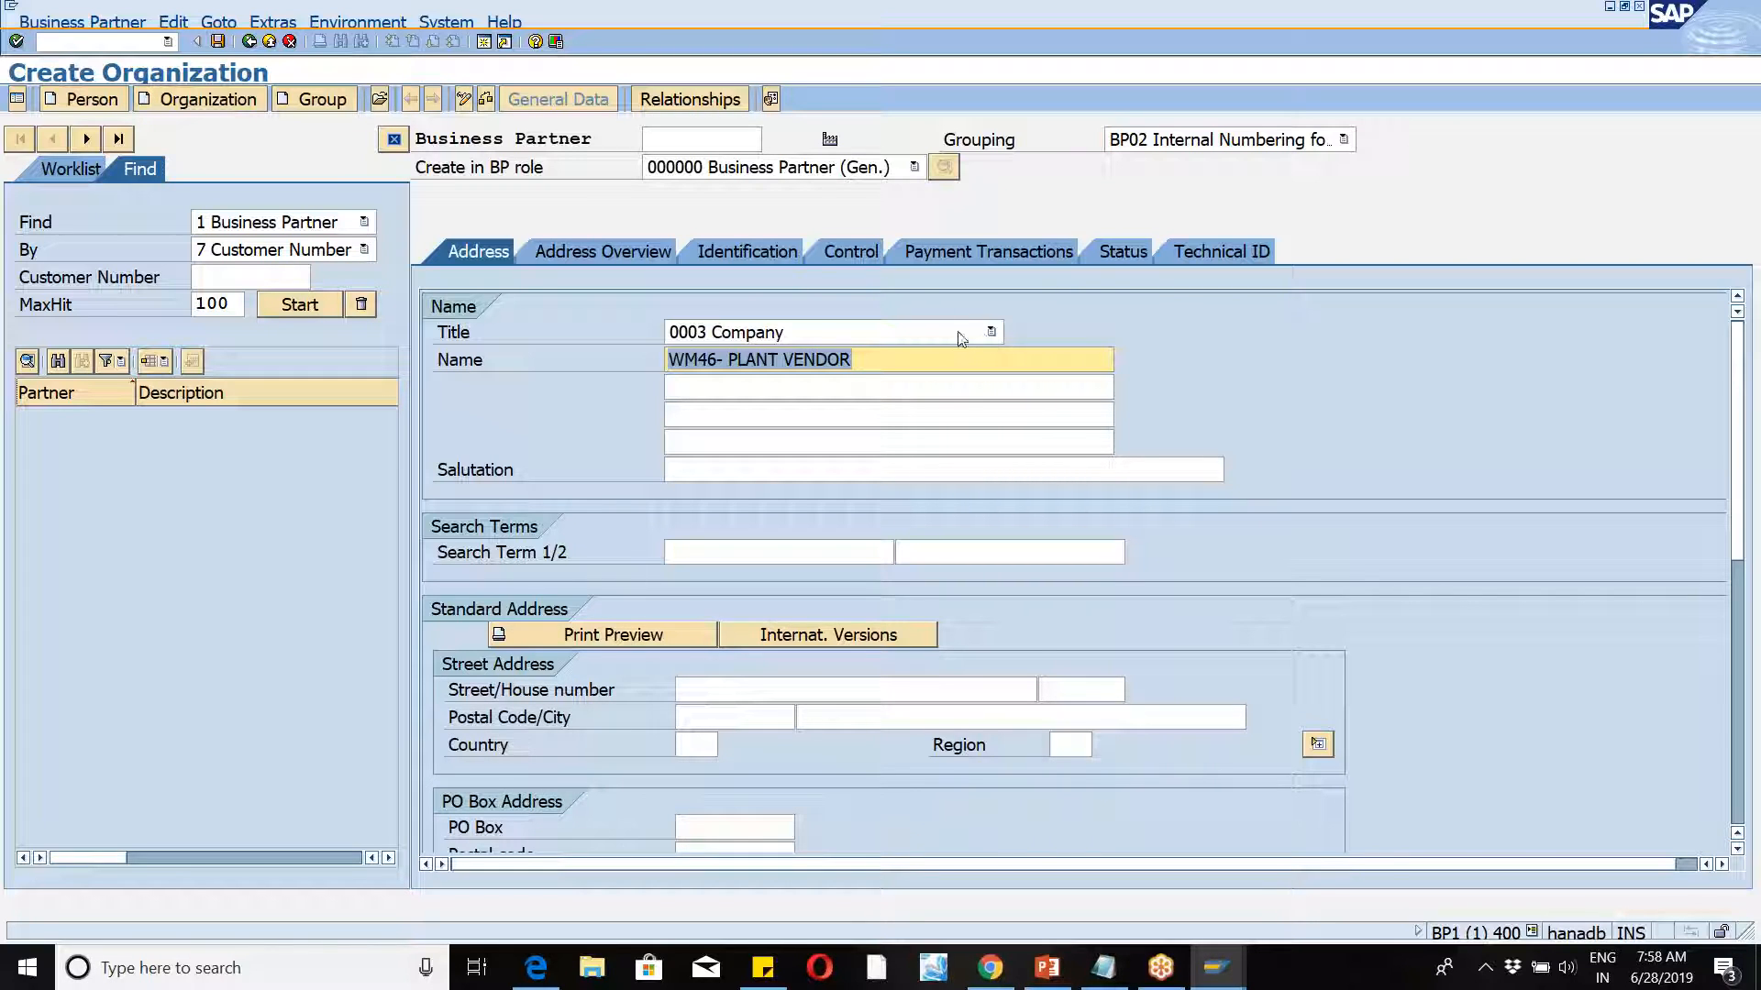
Step: Create the business partner and switch it to BP role FLVN00 FI Supplier (Accounting)
click(913, 166)
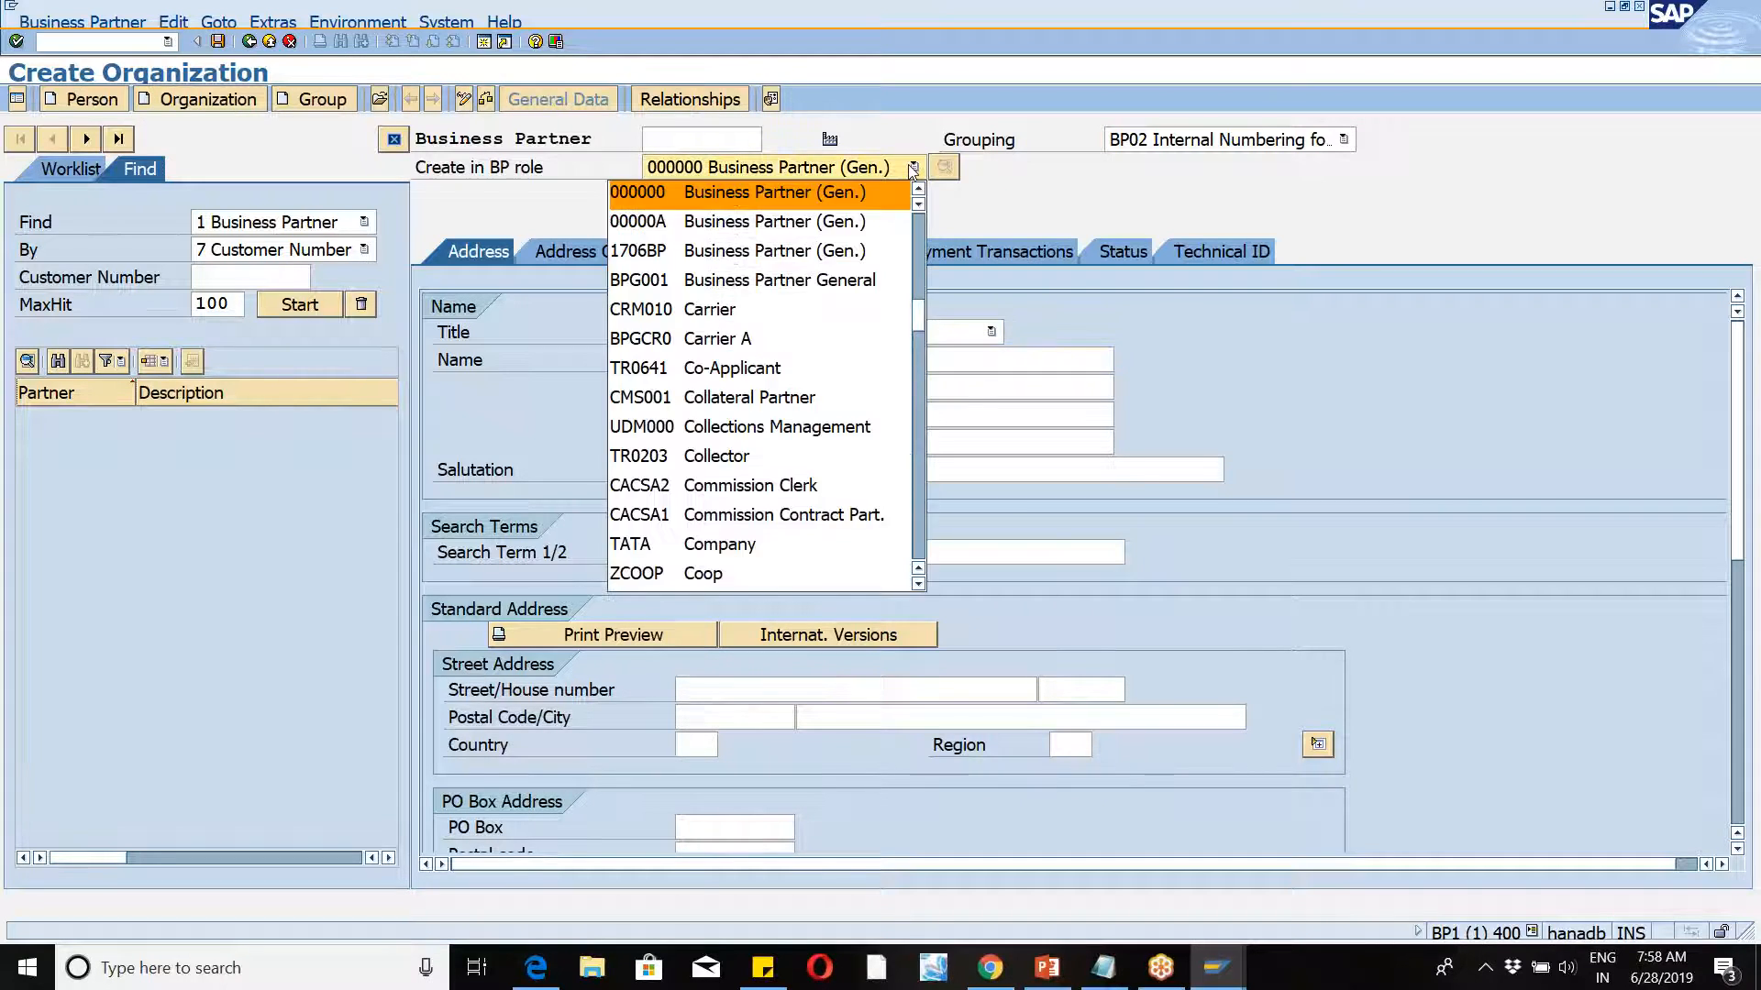
key(Down)
key(Down)
key(Down)
key(Down)
key(Down)
key(Down)
key(Down)
key(Down)
key(Down)
key(Down)
key(Down)
key(Down)
key(Down)
key(Down)
key(Down)
key(Down)
key(Down)
key(Down)
key(Down)
key(Down)
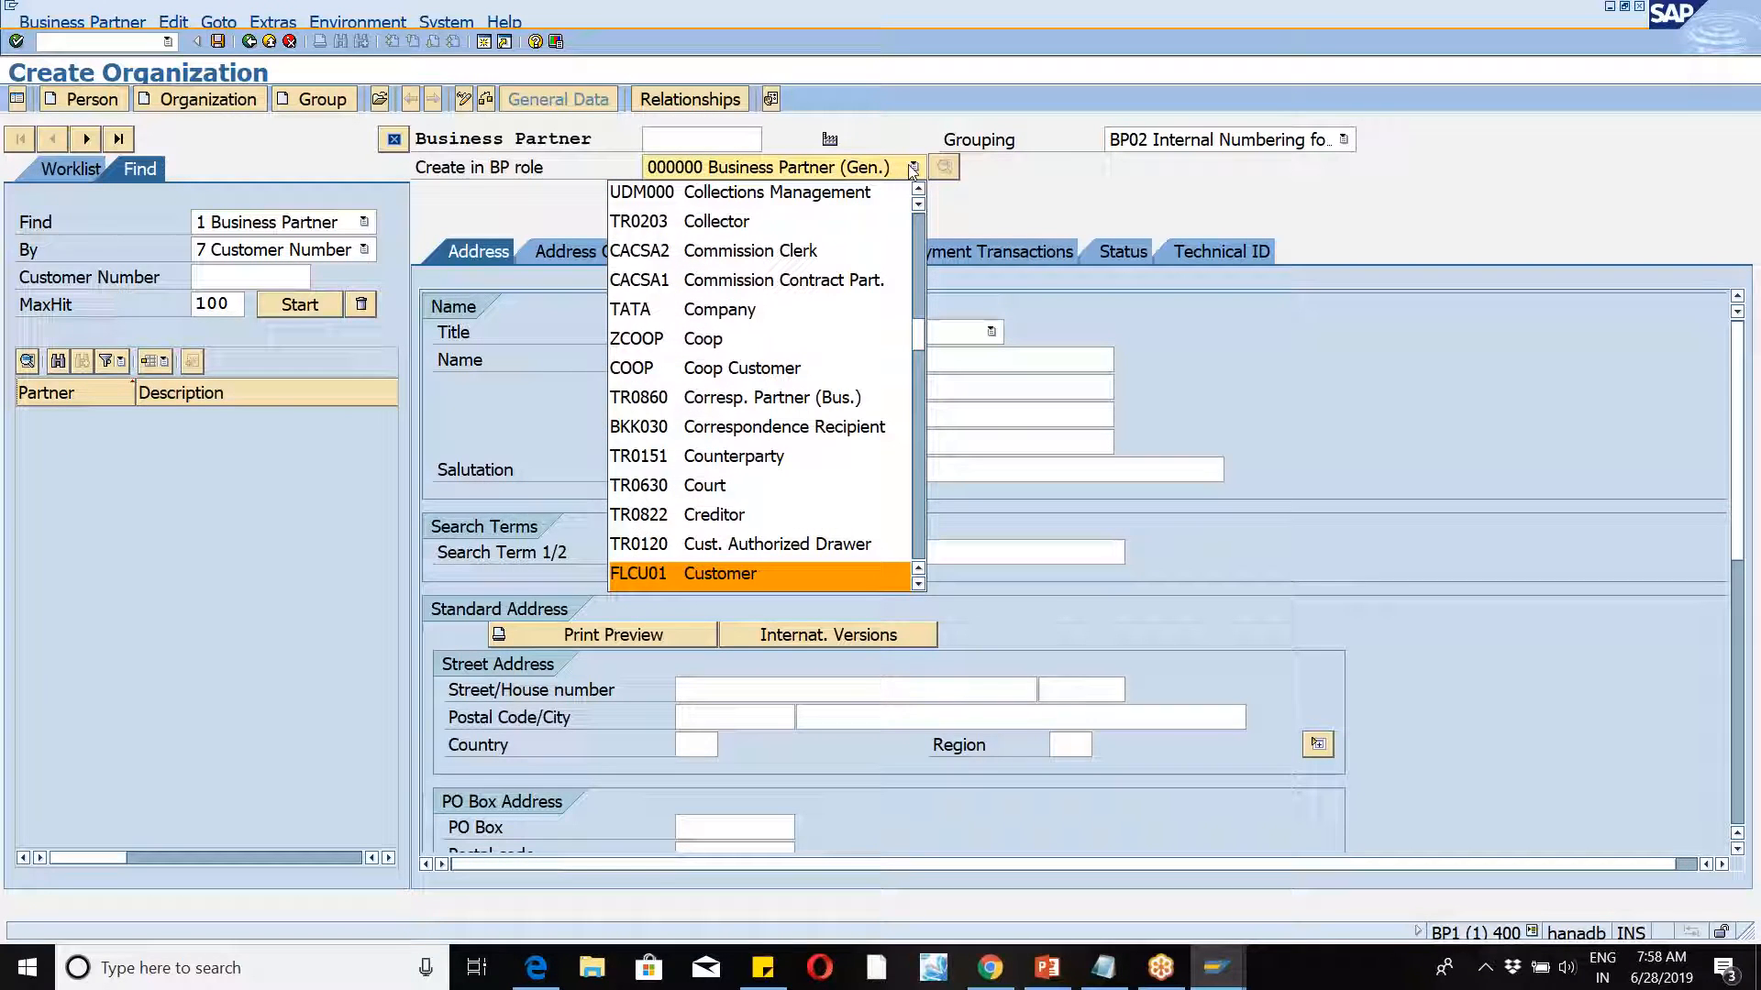
key(Page_Down)
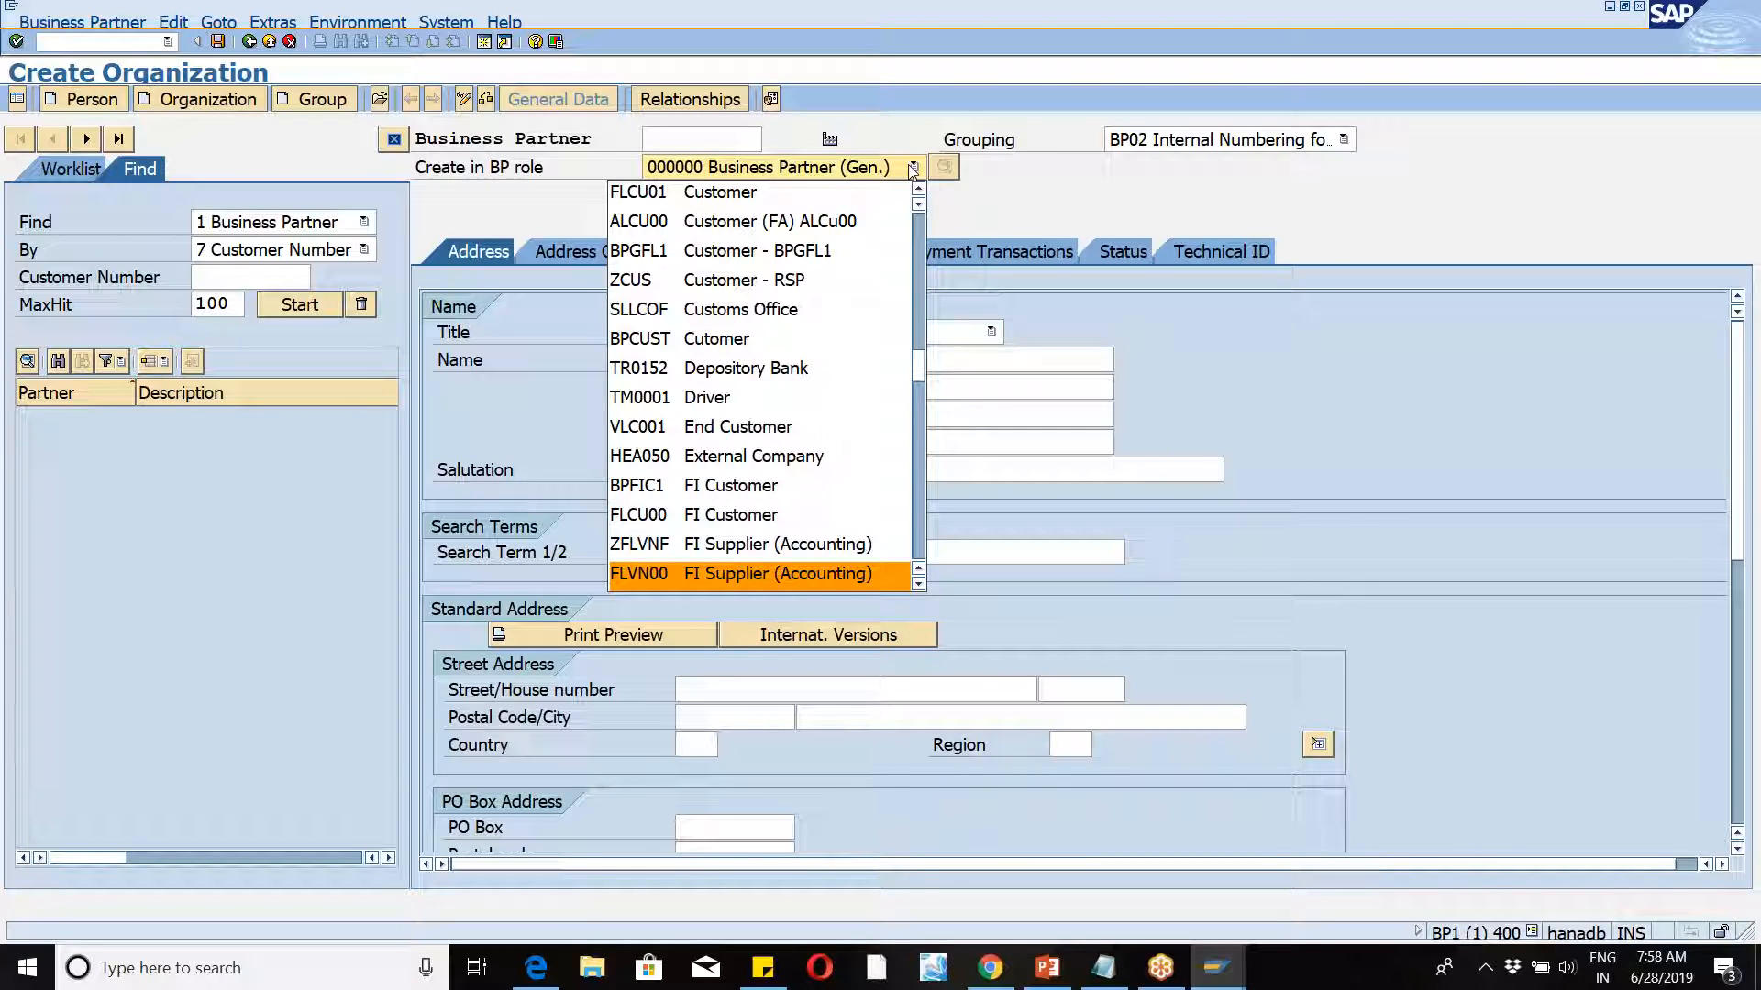
key(Return)
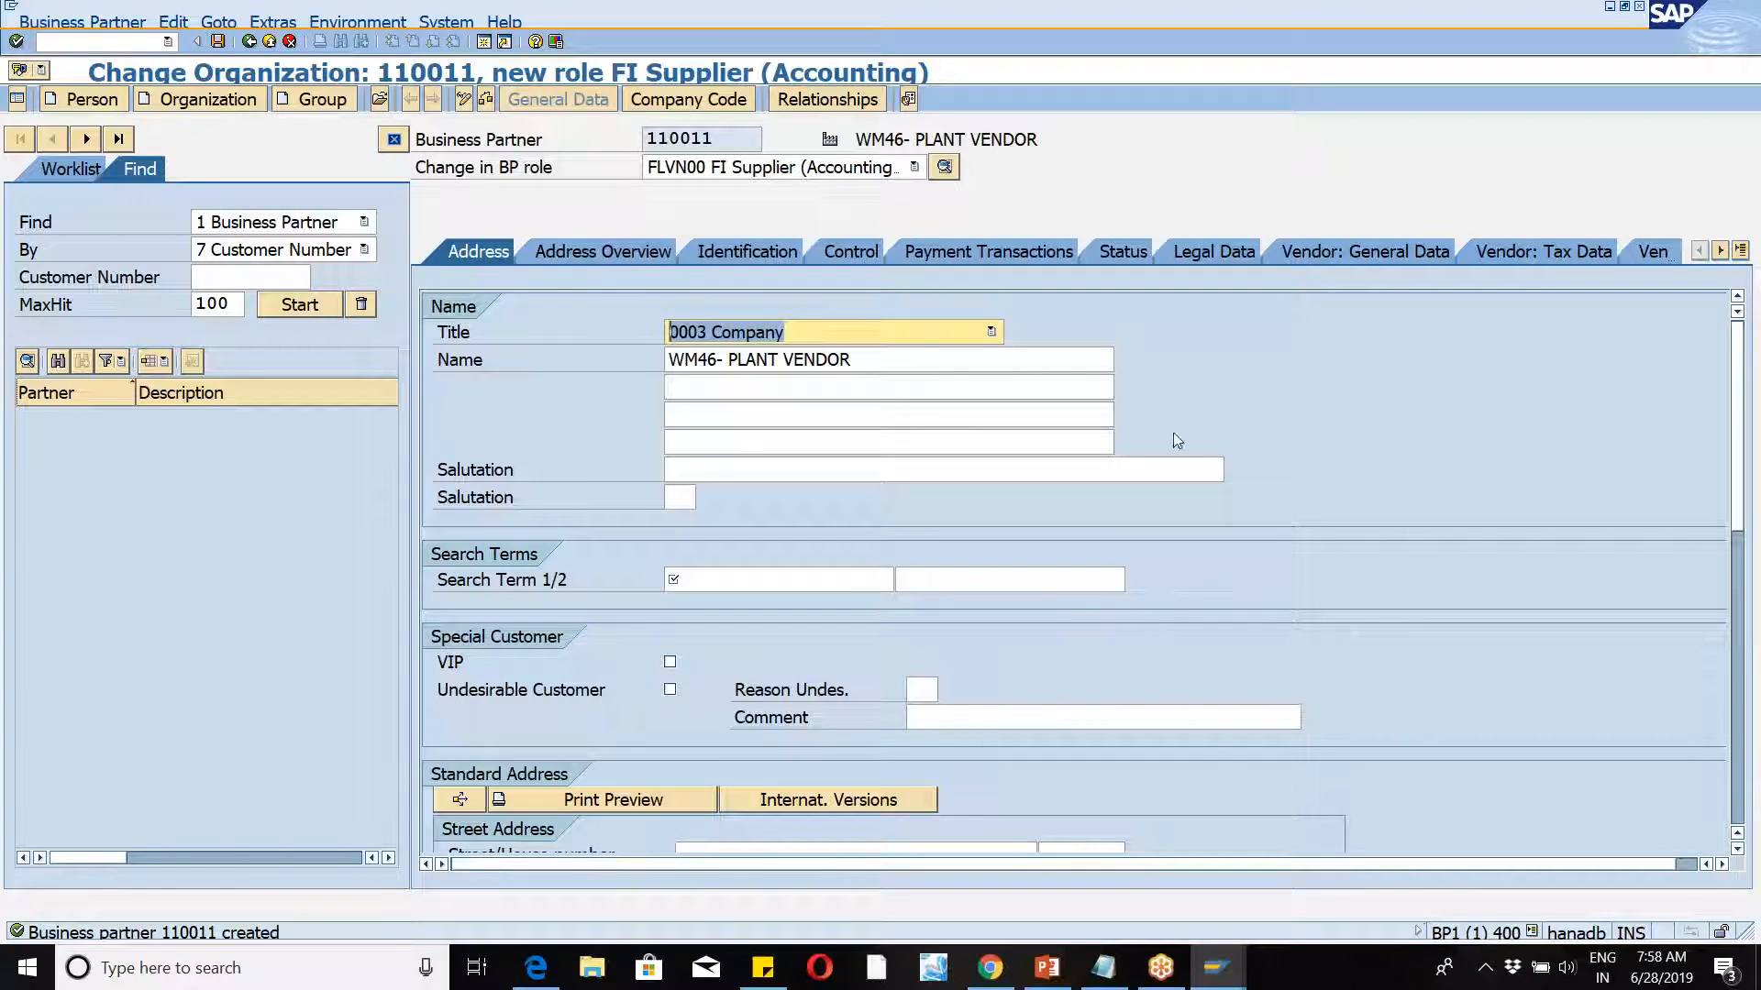
click(1730, 54)
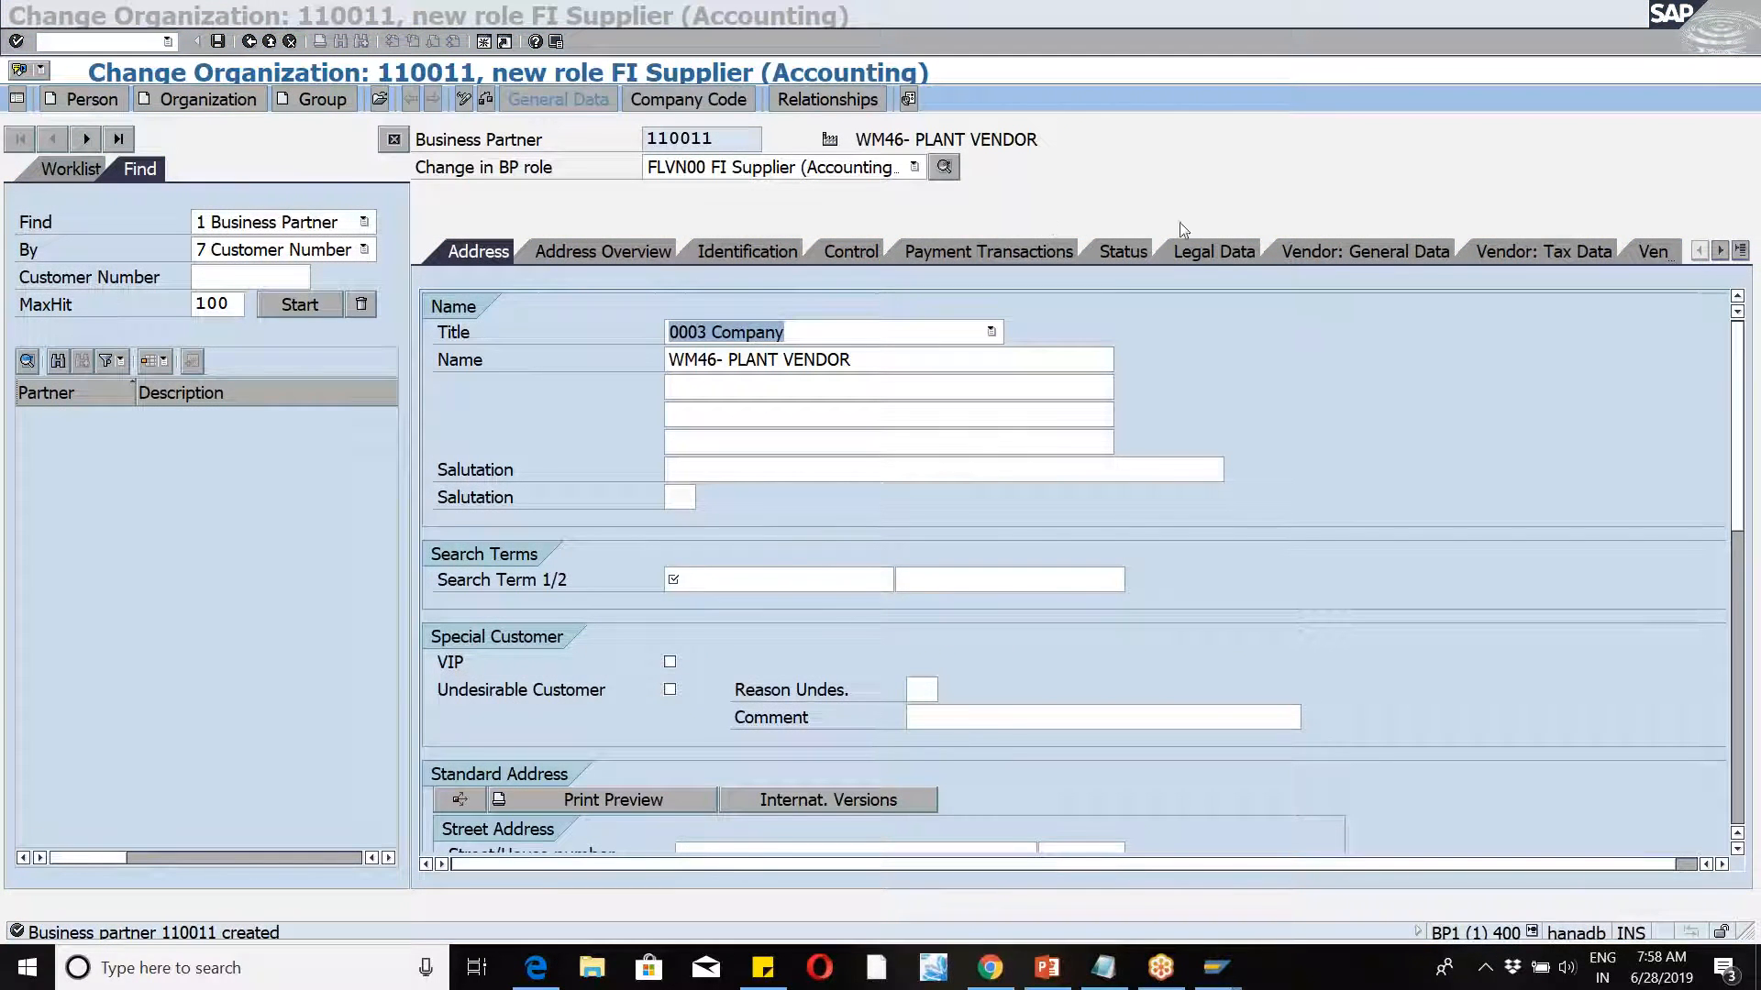
Step: In the vendor general data, copy the business partner number into the External Vendor No. field
click(1327, 257)
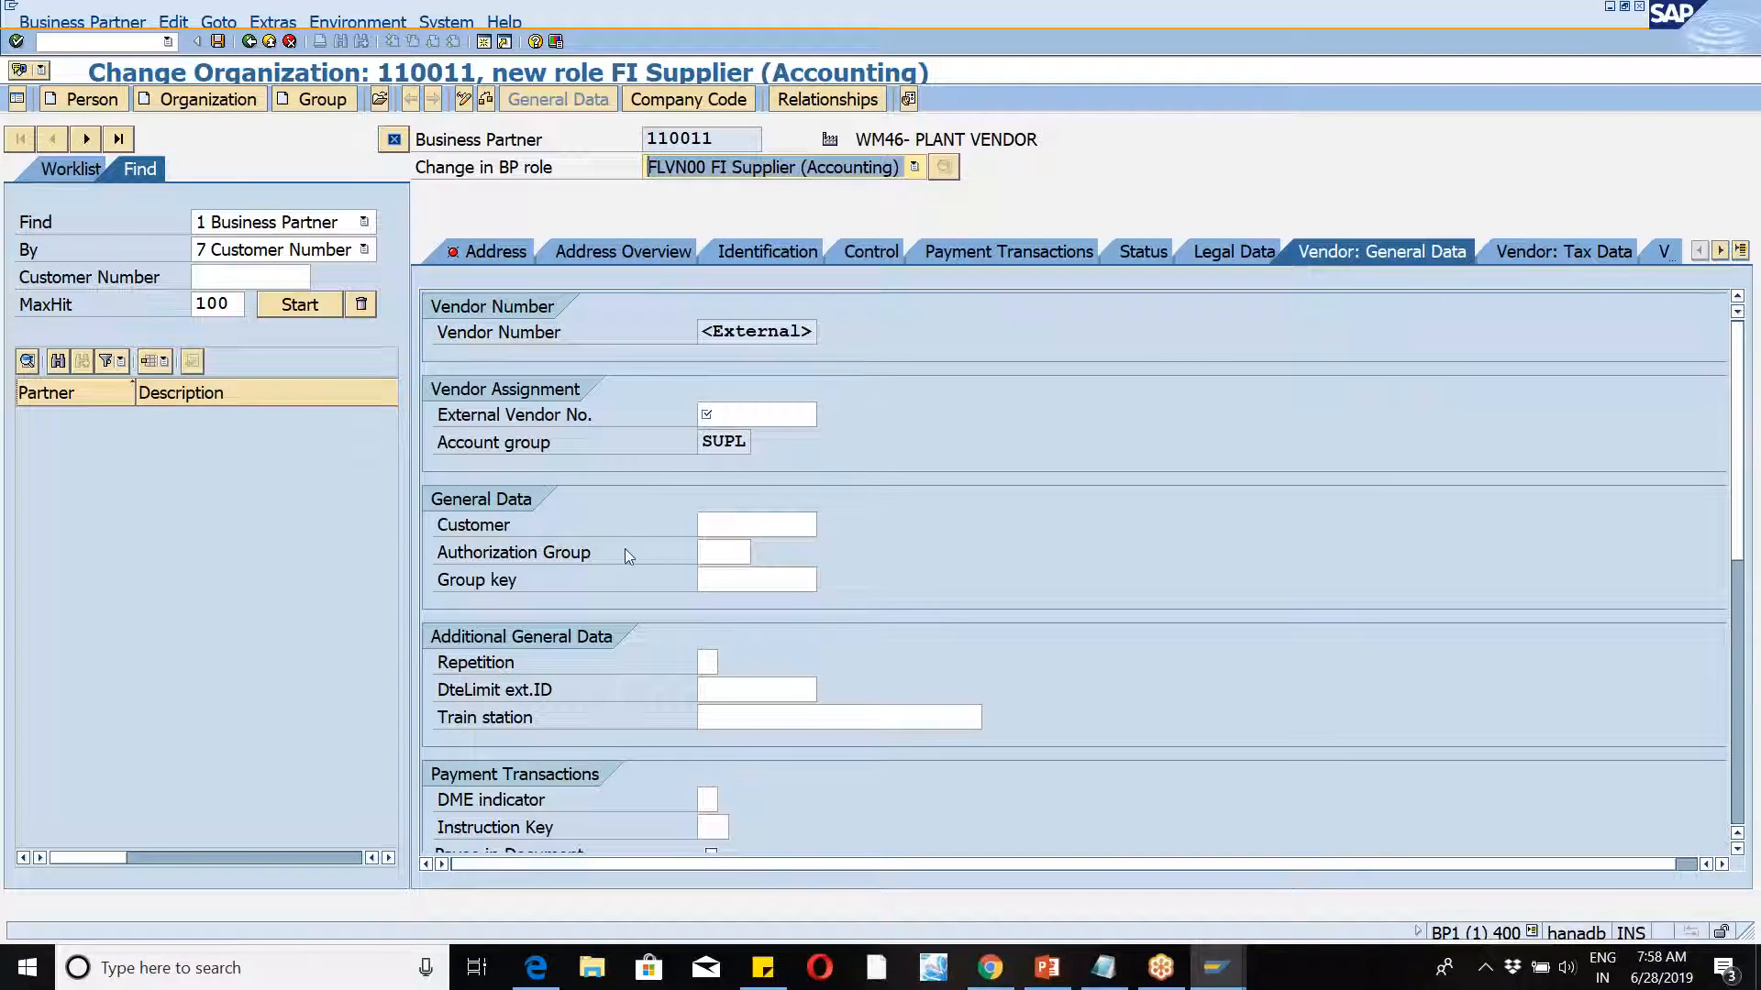
click(766, 416)
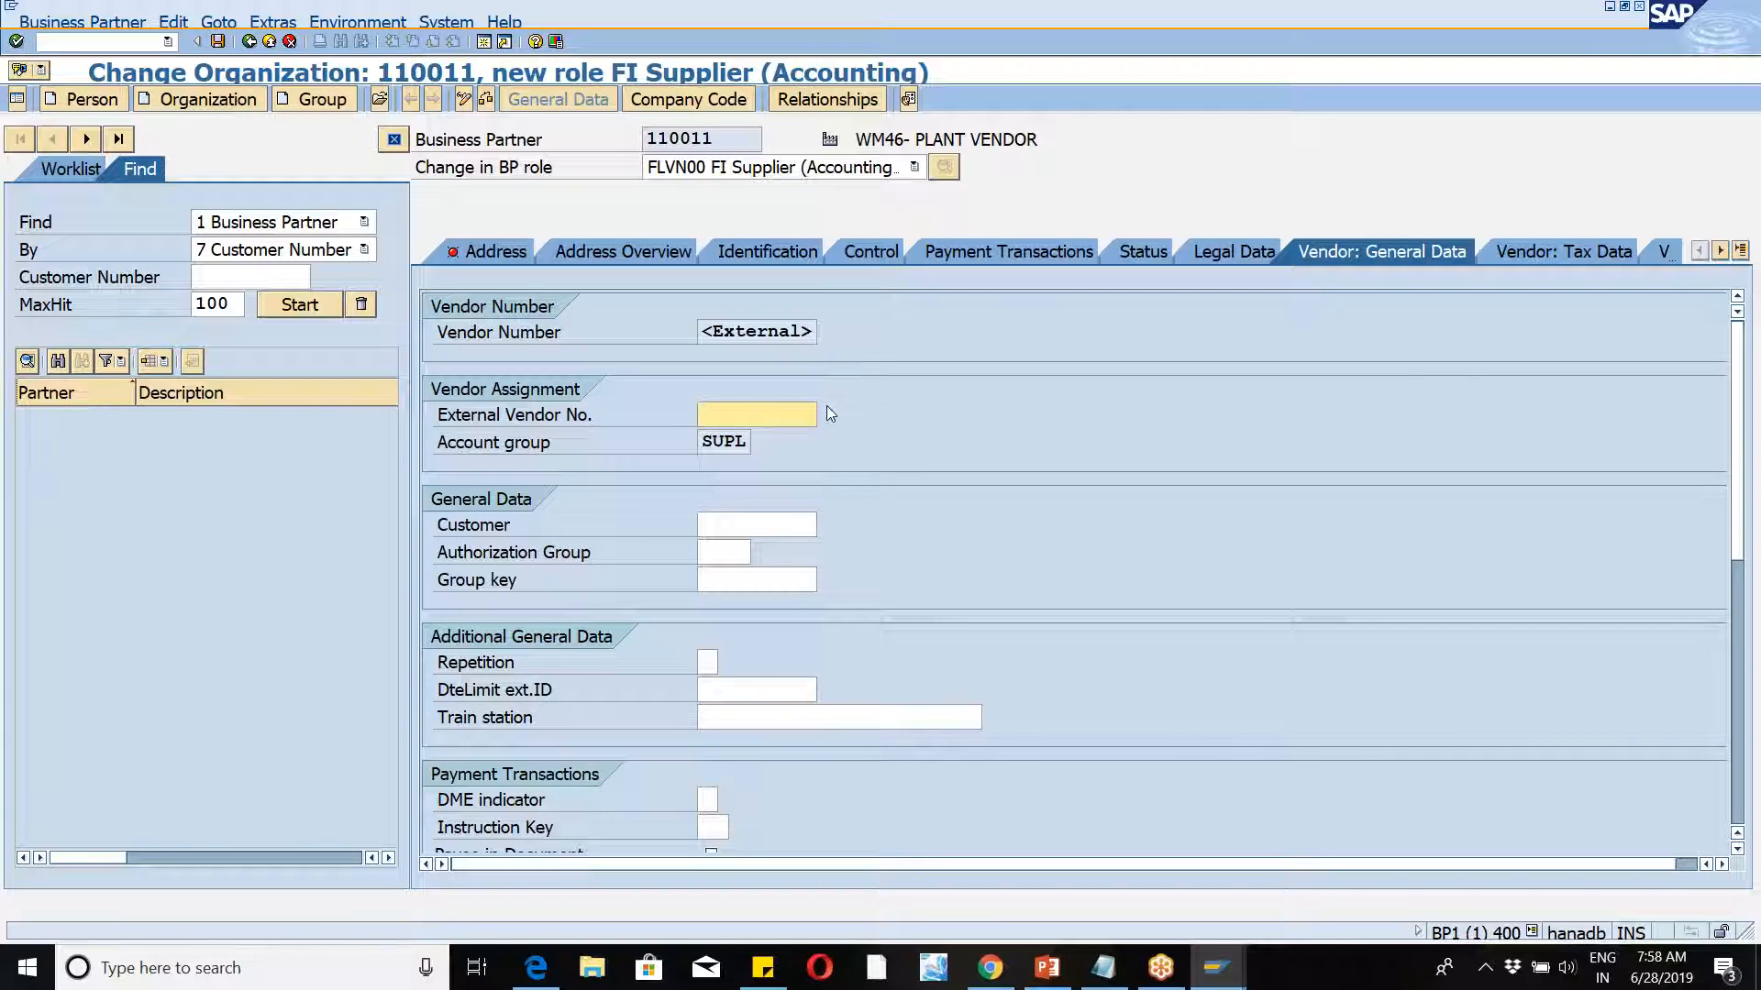
drag(727, 143, 641, 142)
key(ctrl+c)
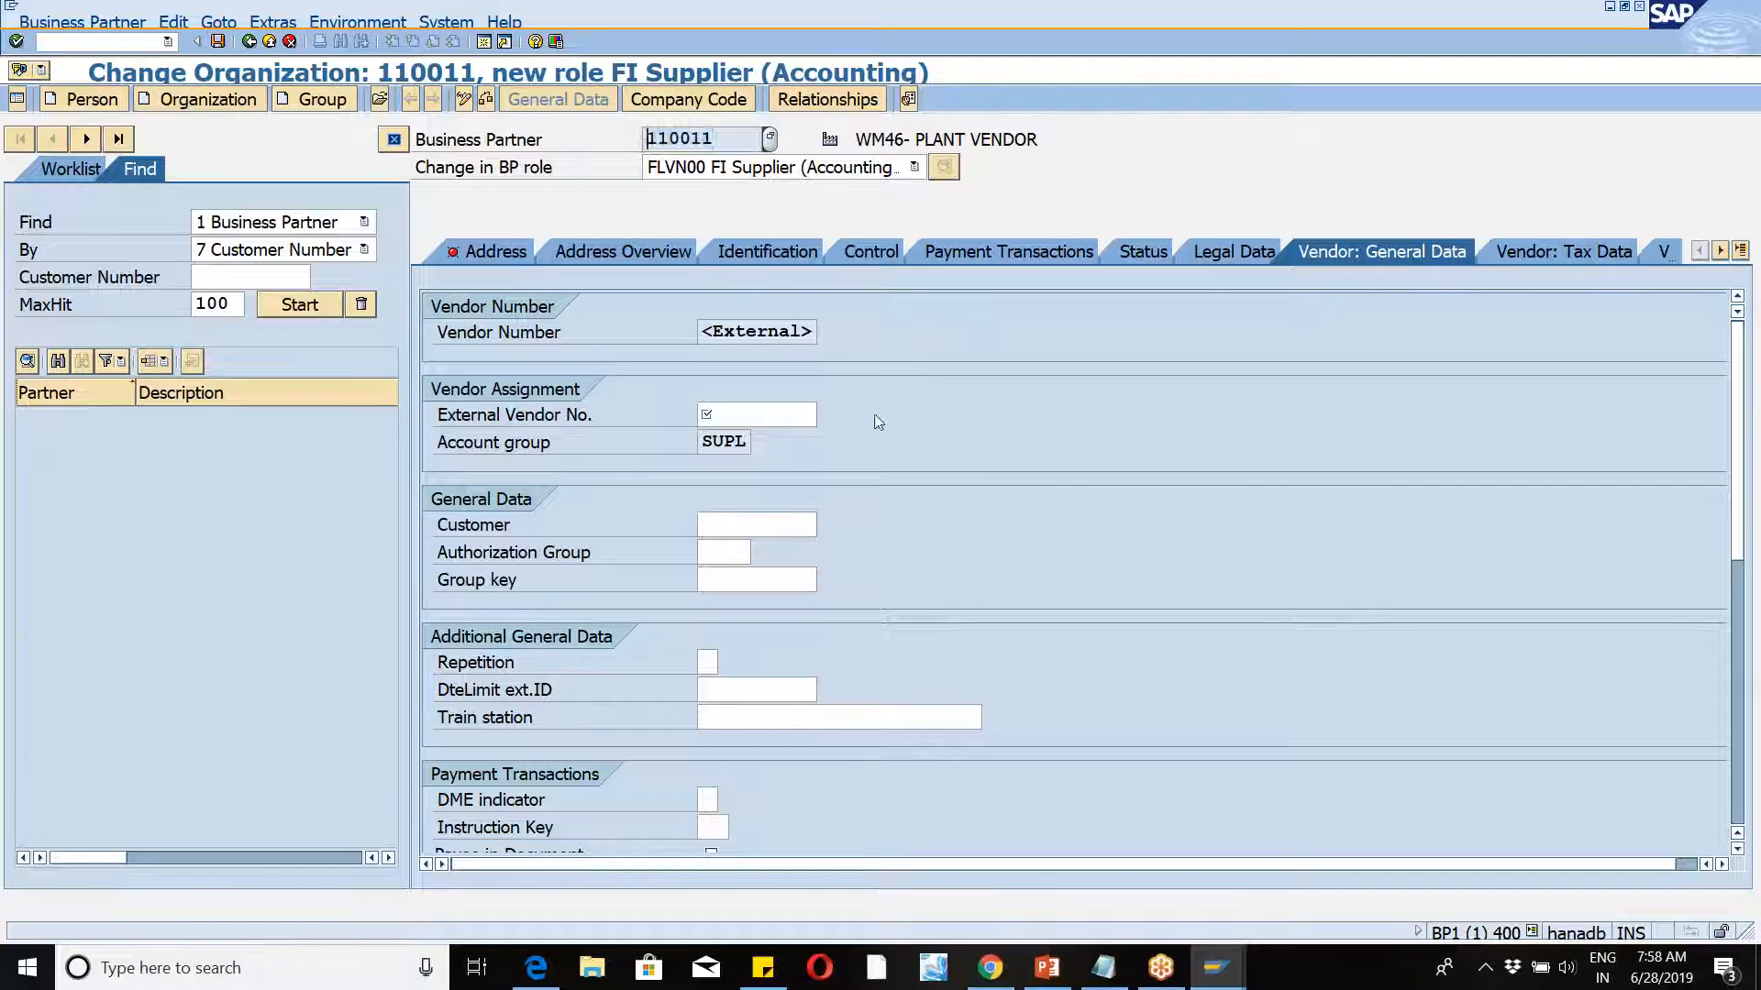
click(736, 417)
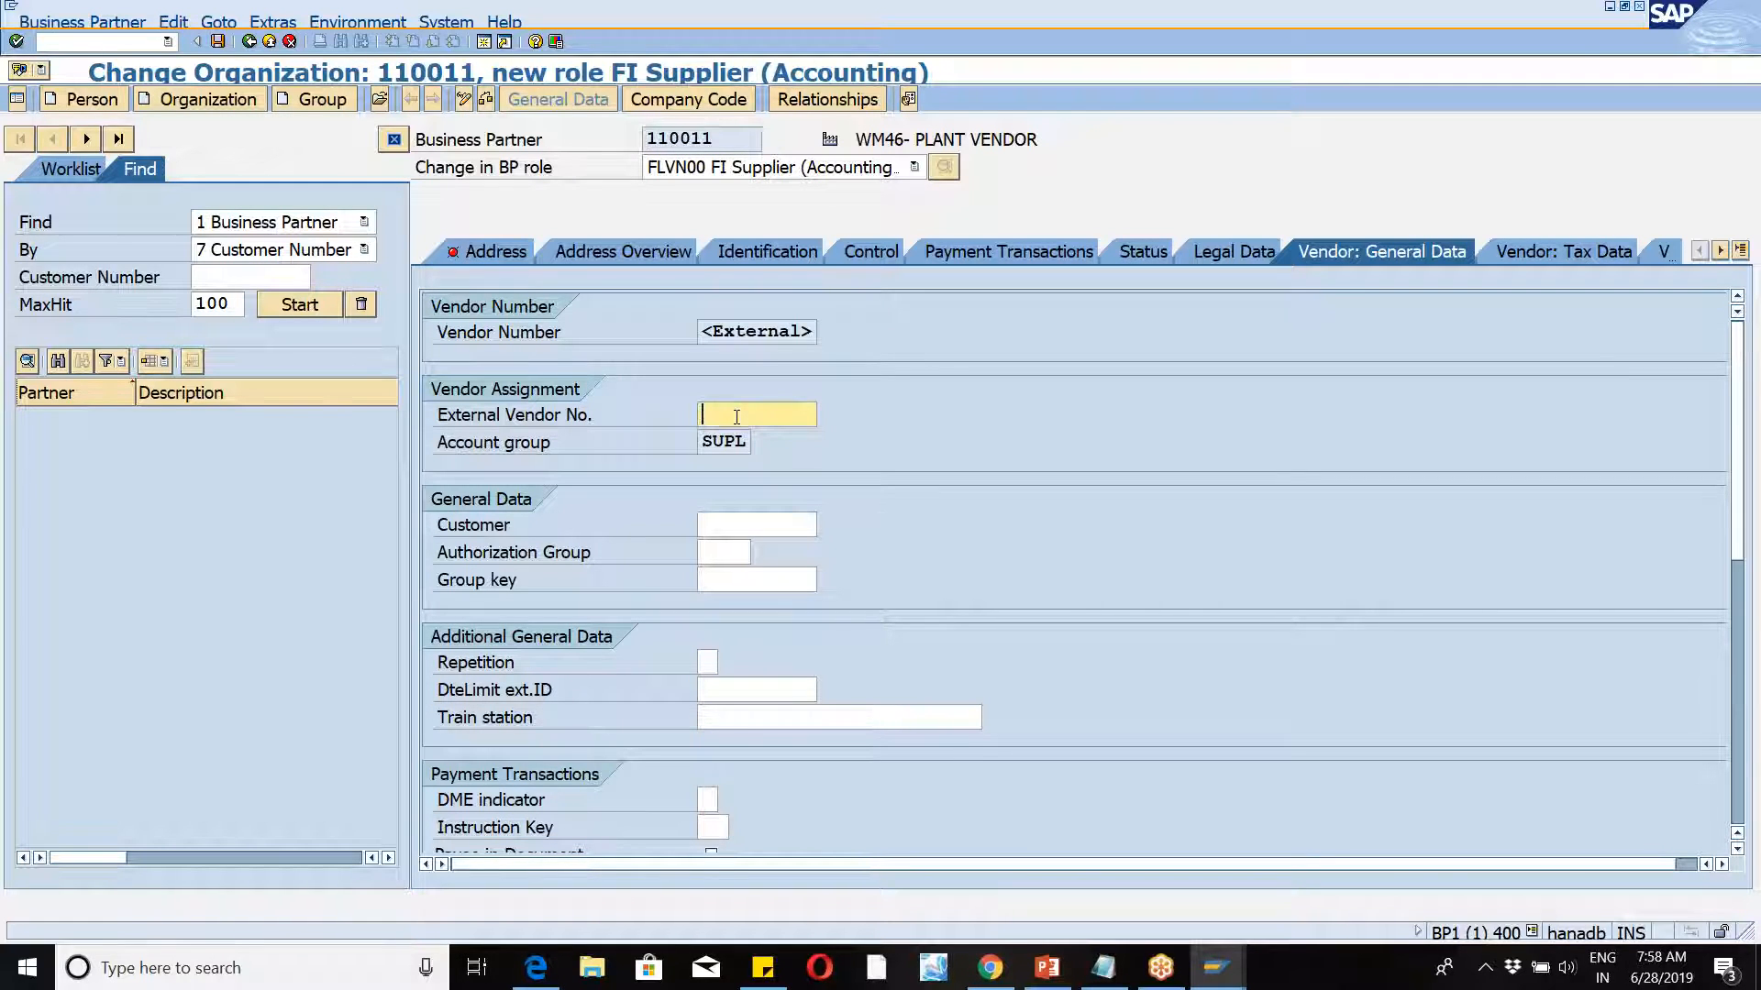
key(ctrl+v)
drag(1738, 469, 1717, 396)
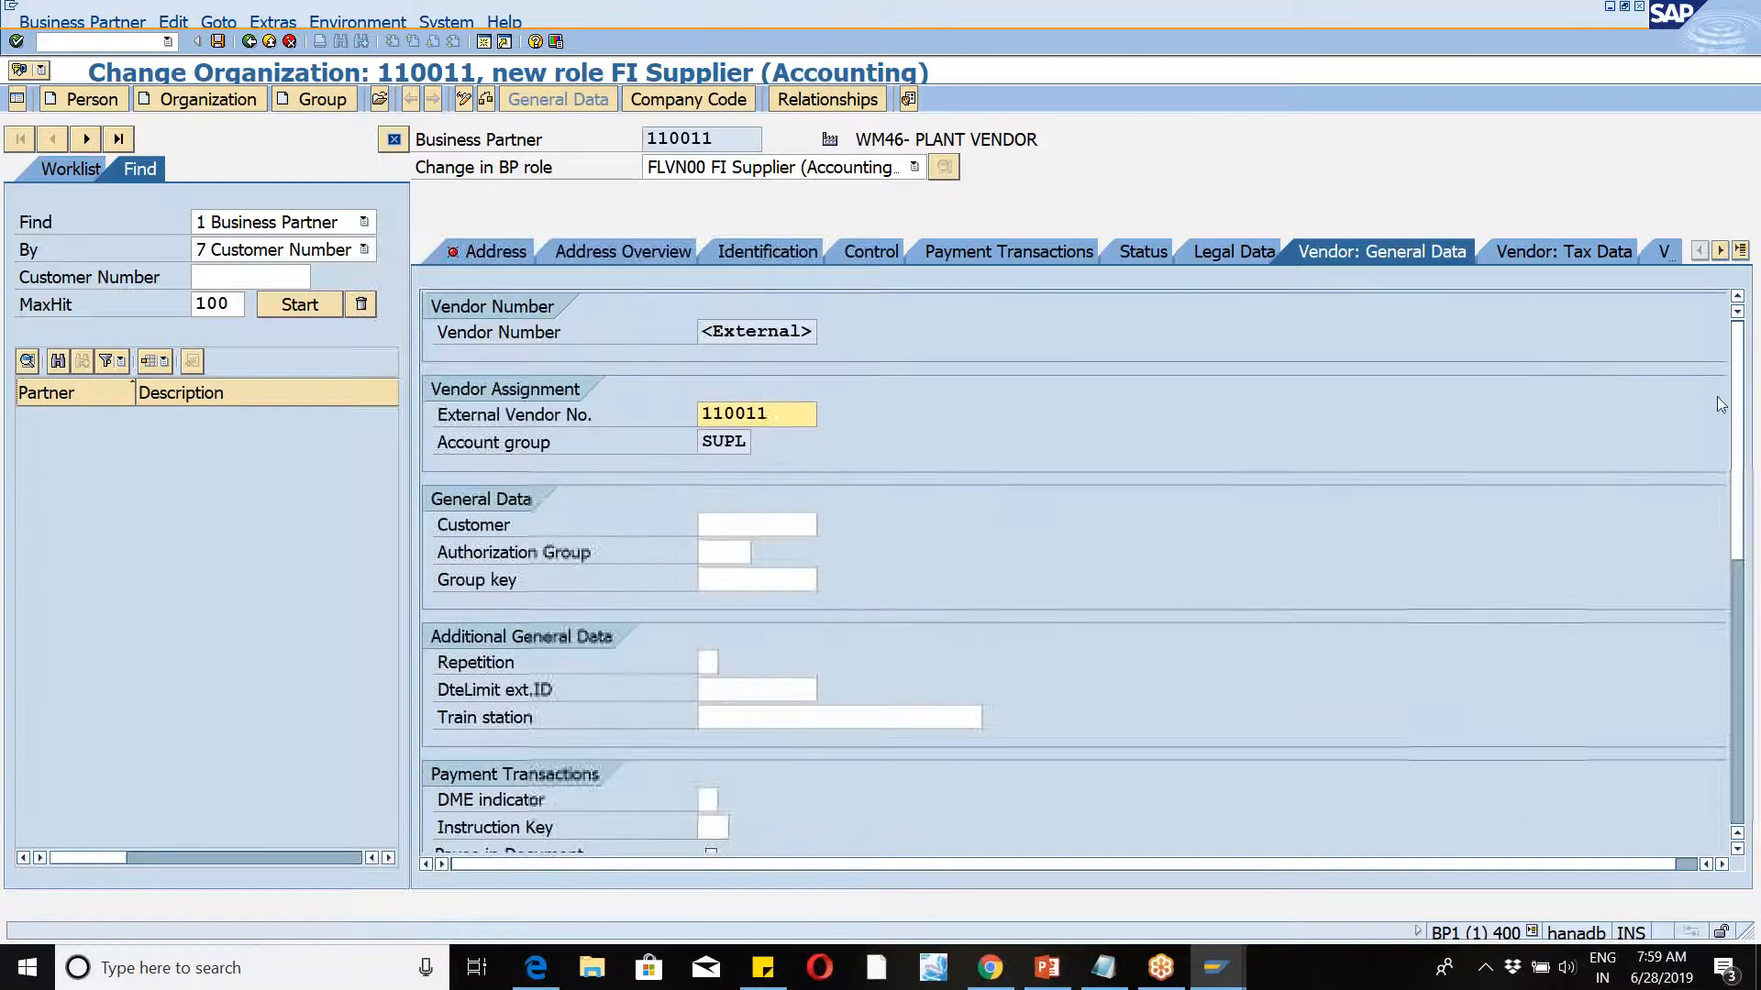
click(1439, 33)
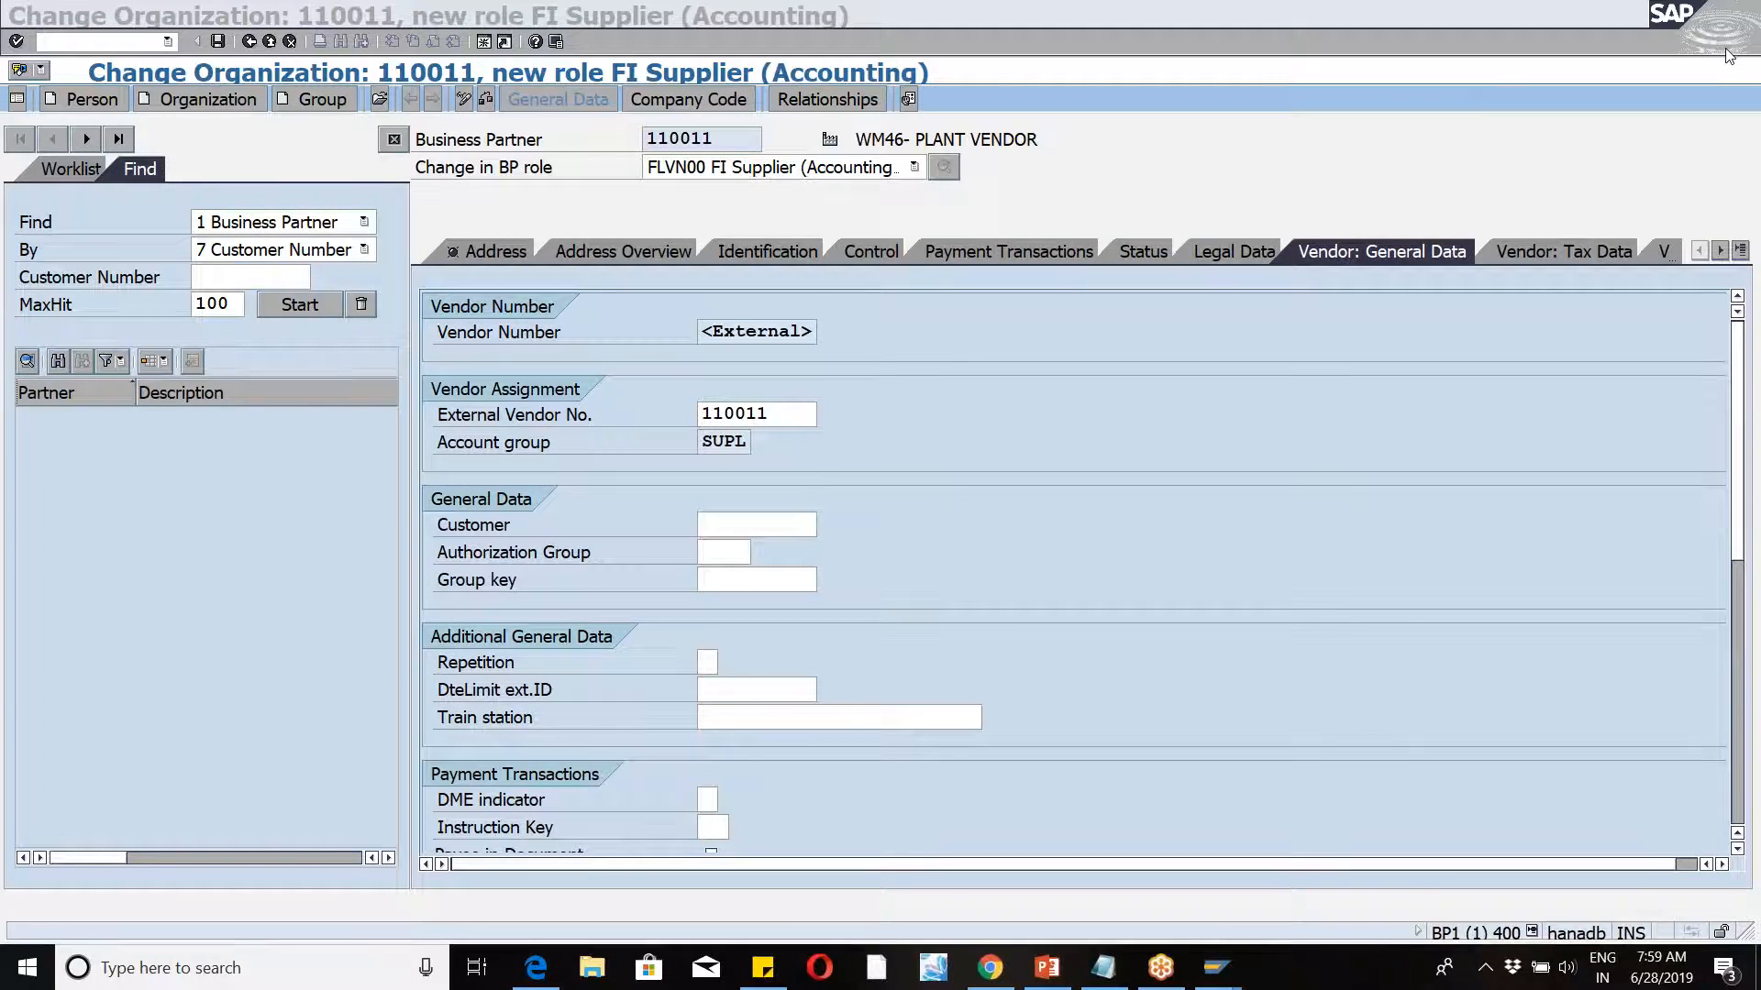
click(1149, 186)
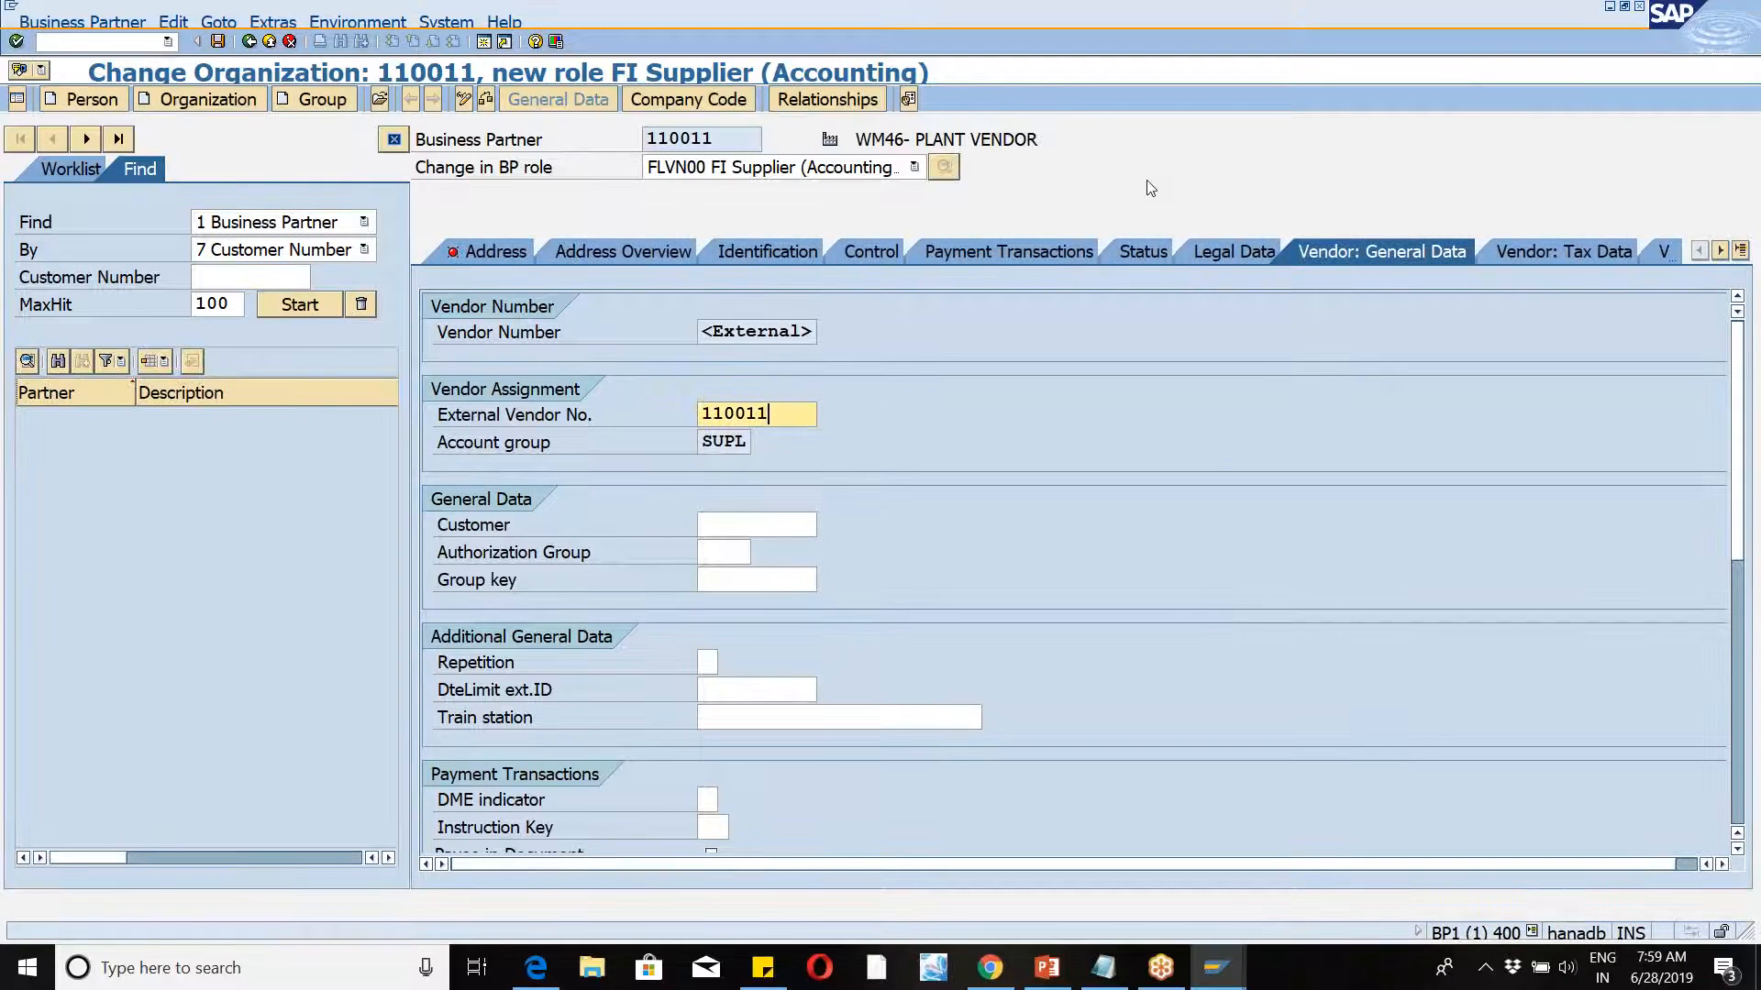
click(1437, 29)
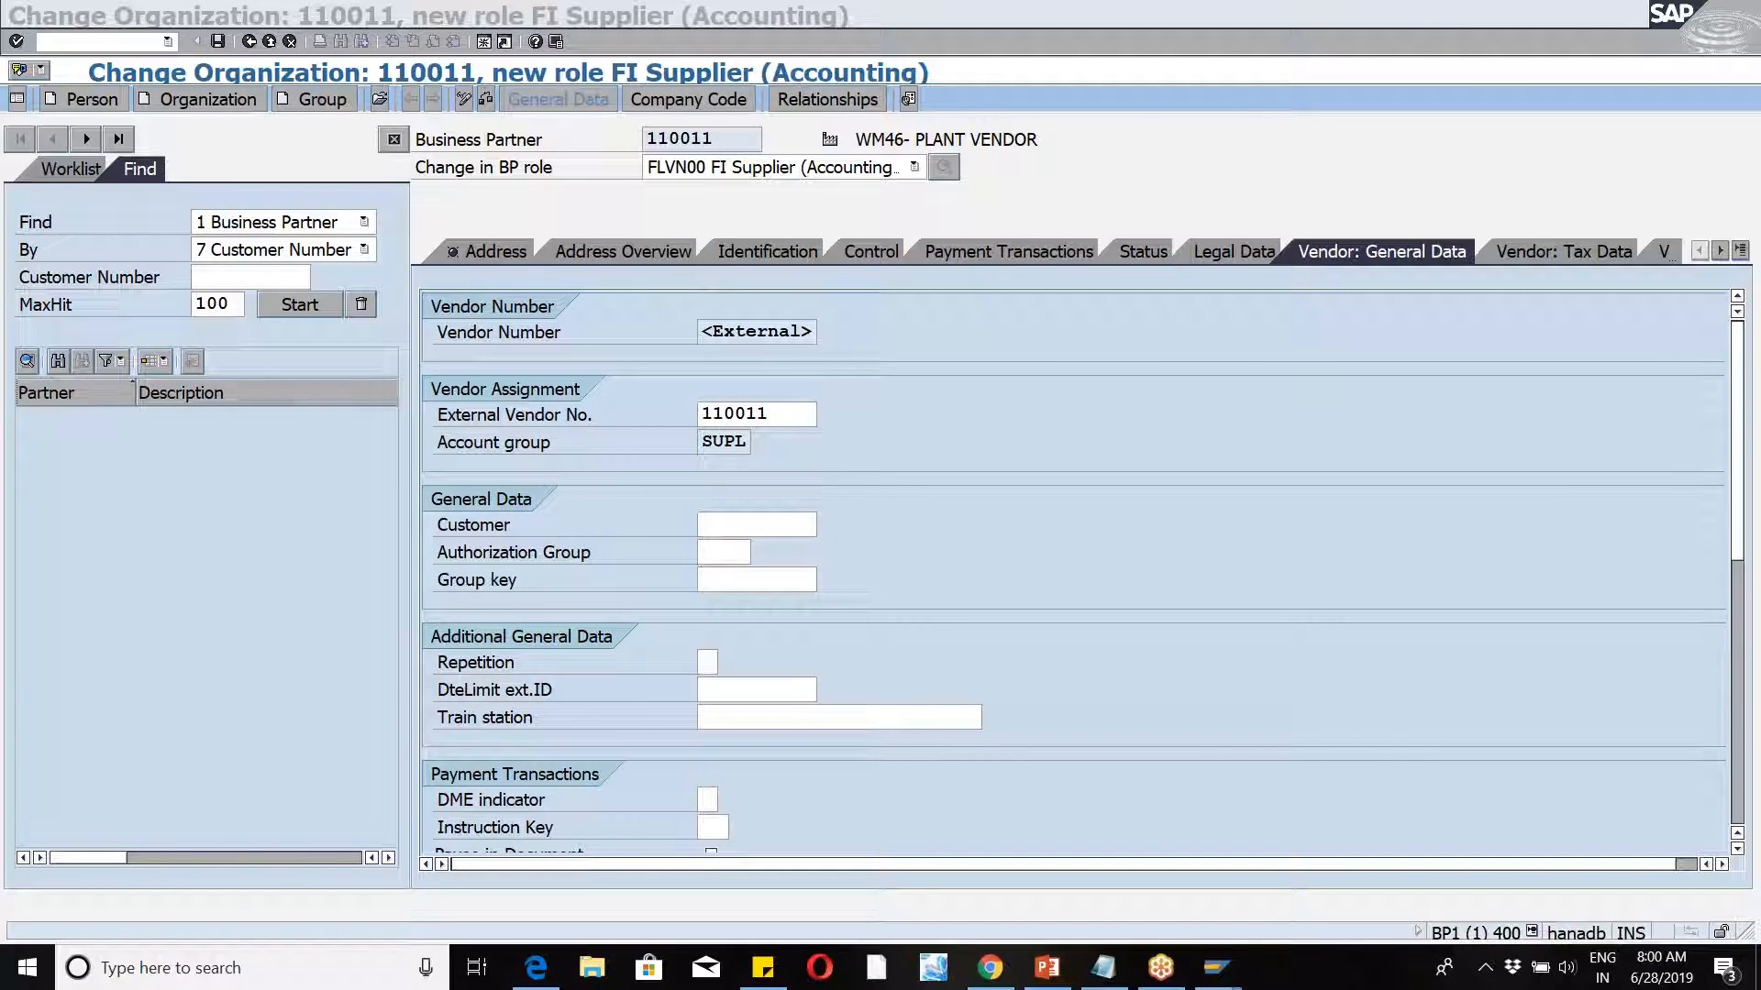
Step: In the business partner's address data, enter WM46 as search term 1
click(520, 255)
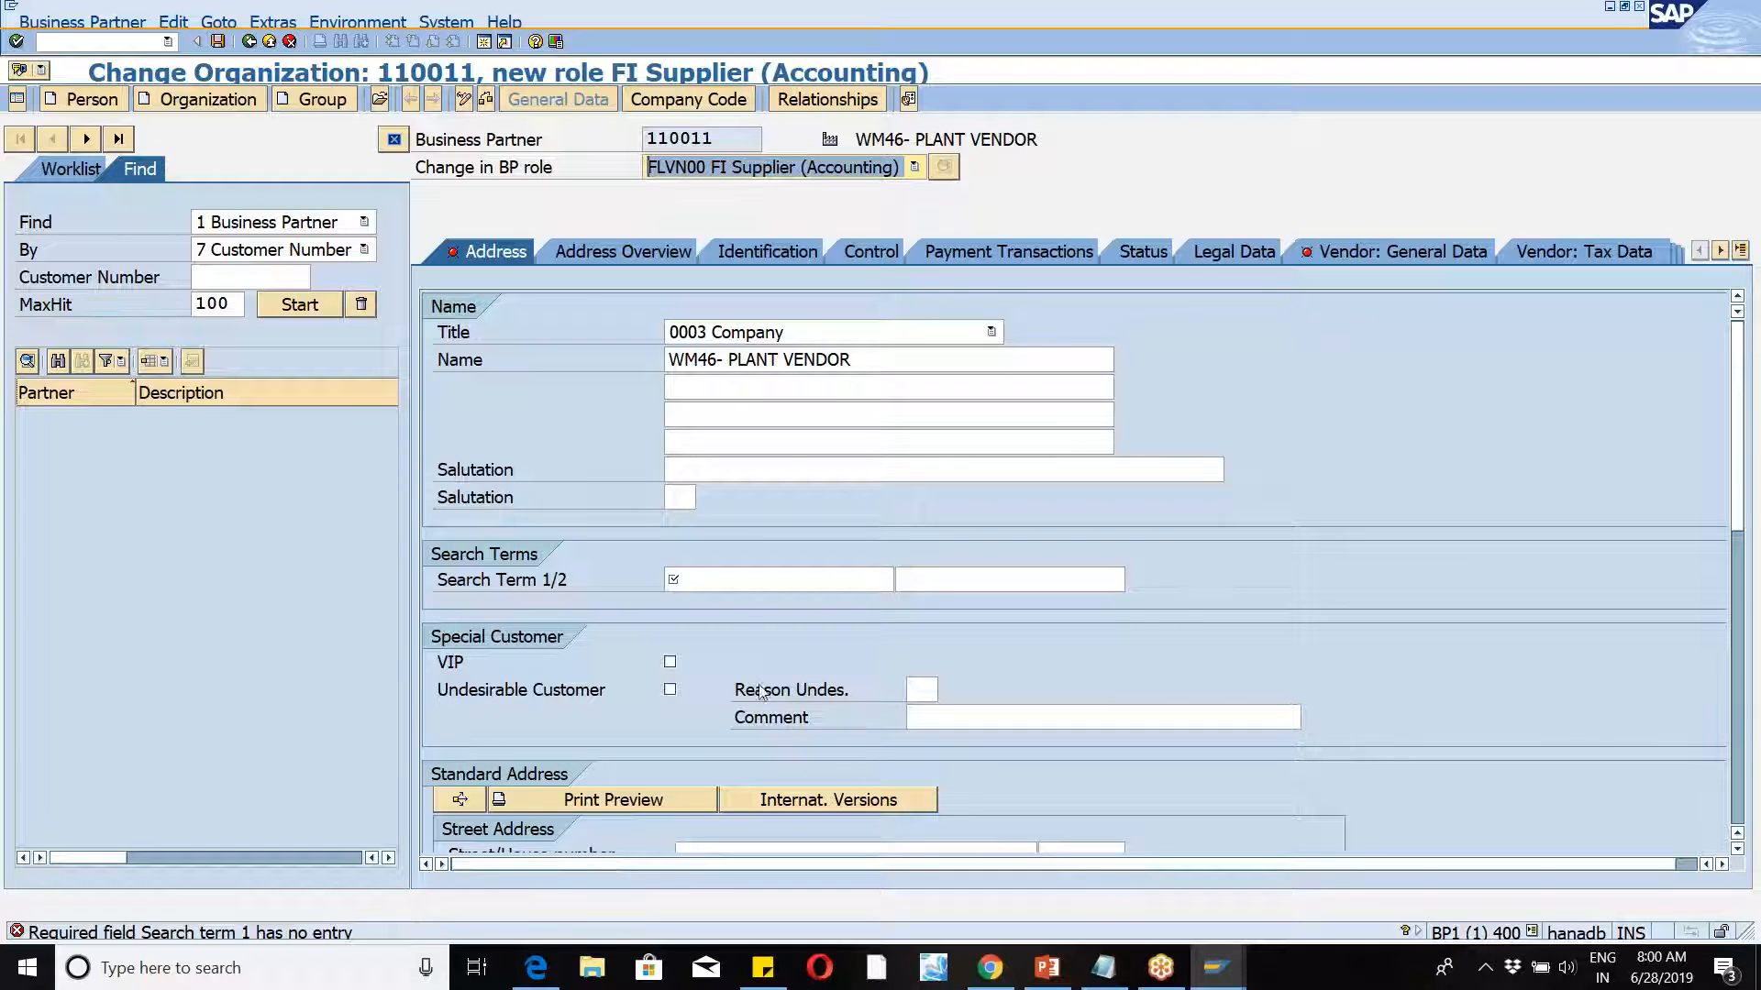
click(709, 578)
text(WM46)
key(Return)
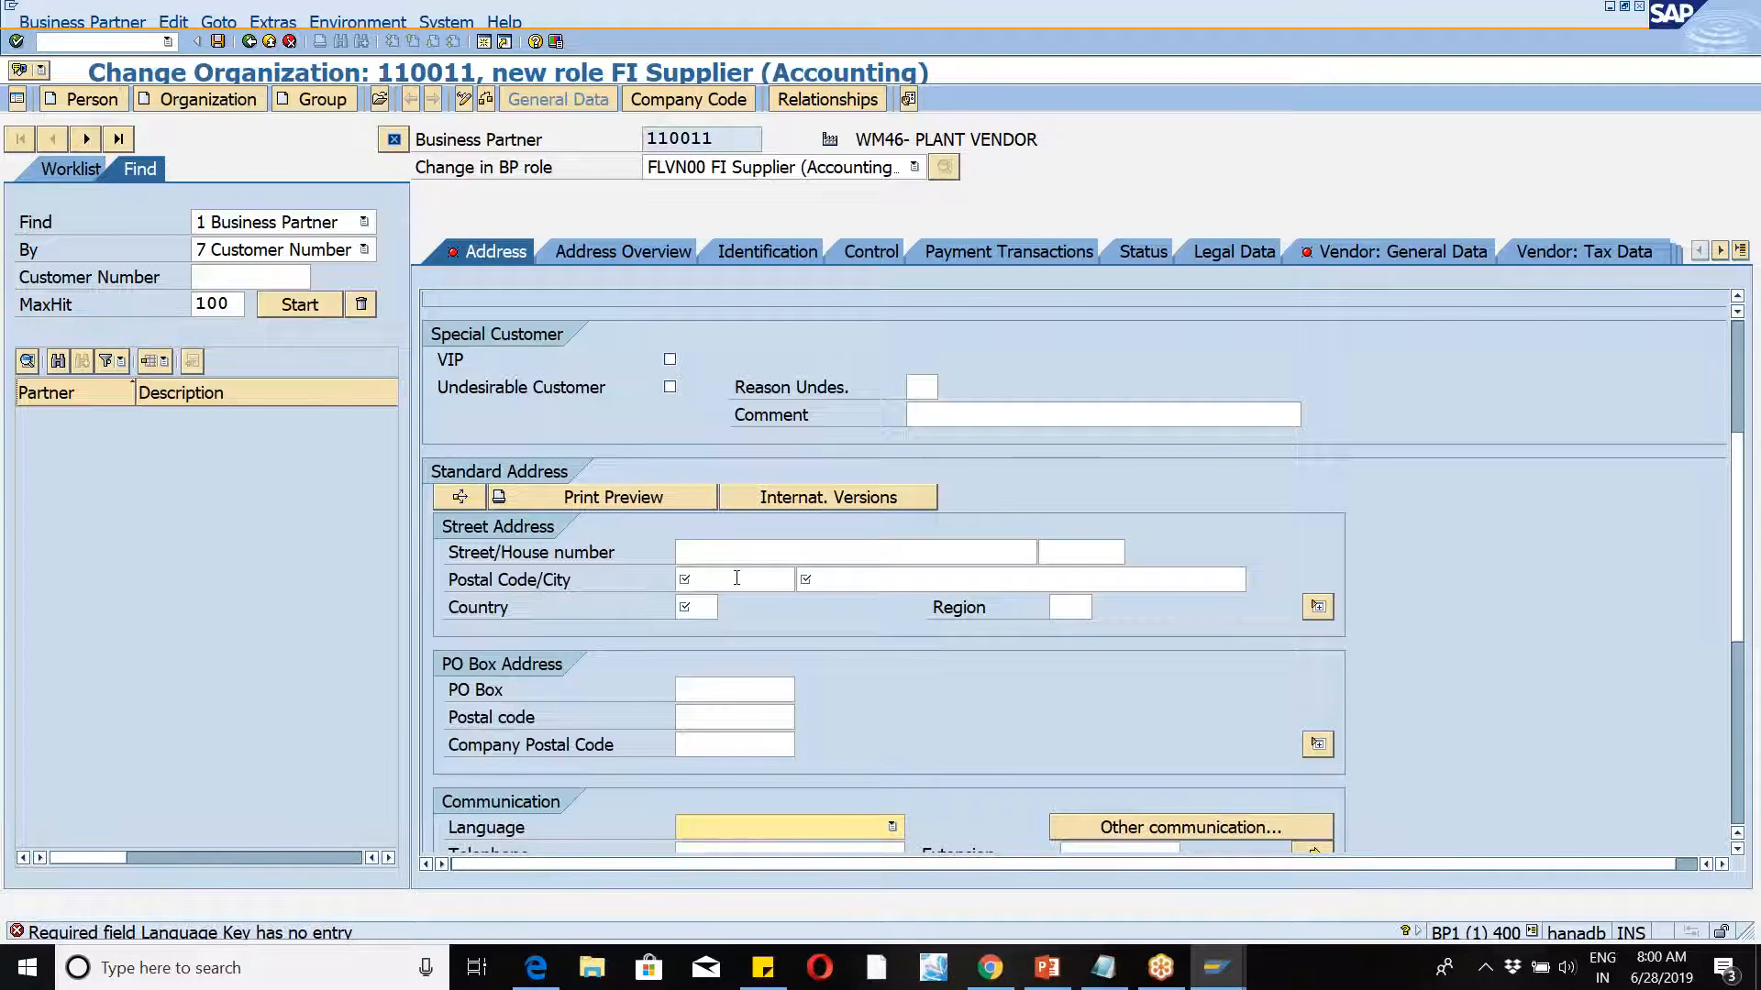
Step: In the business partner's standard address, enter postal code 94901 and country IN
click(737, 578)
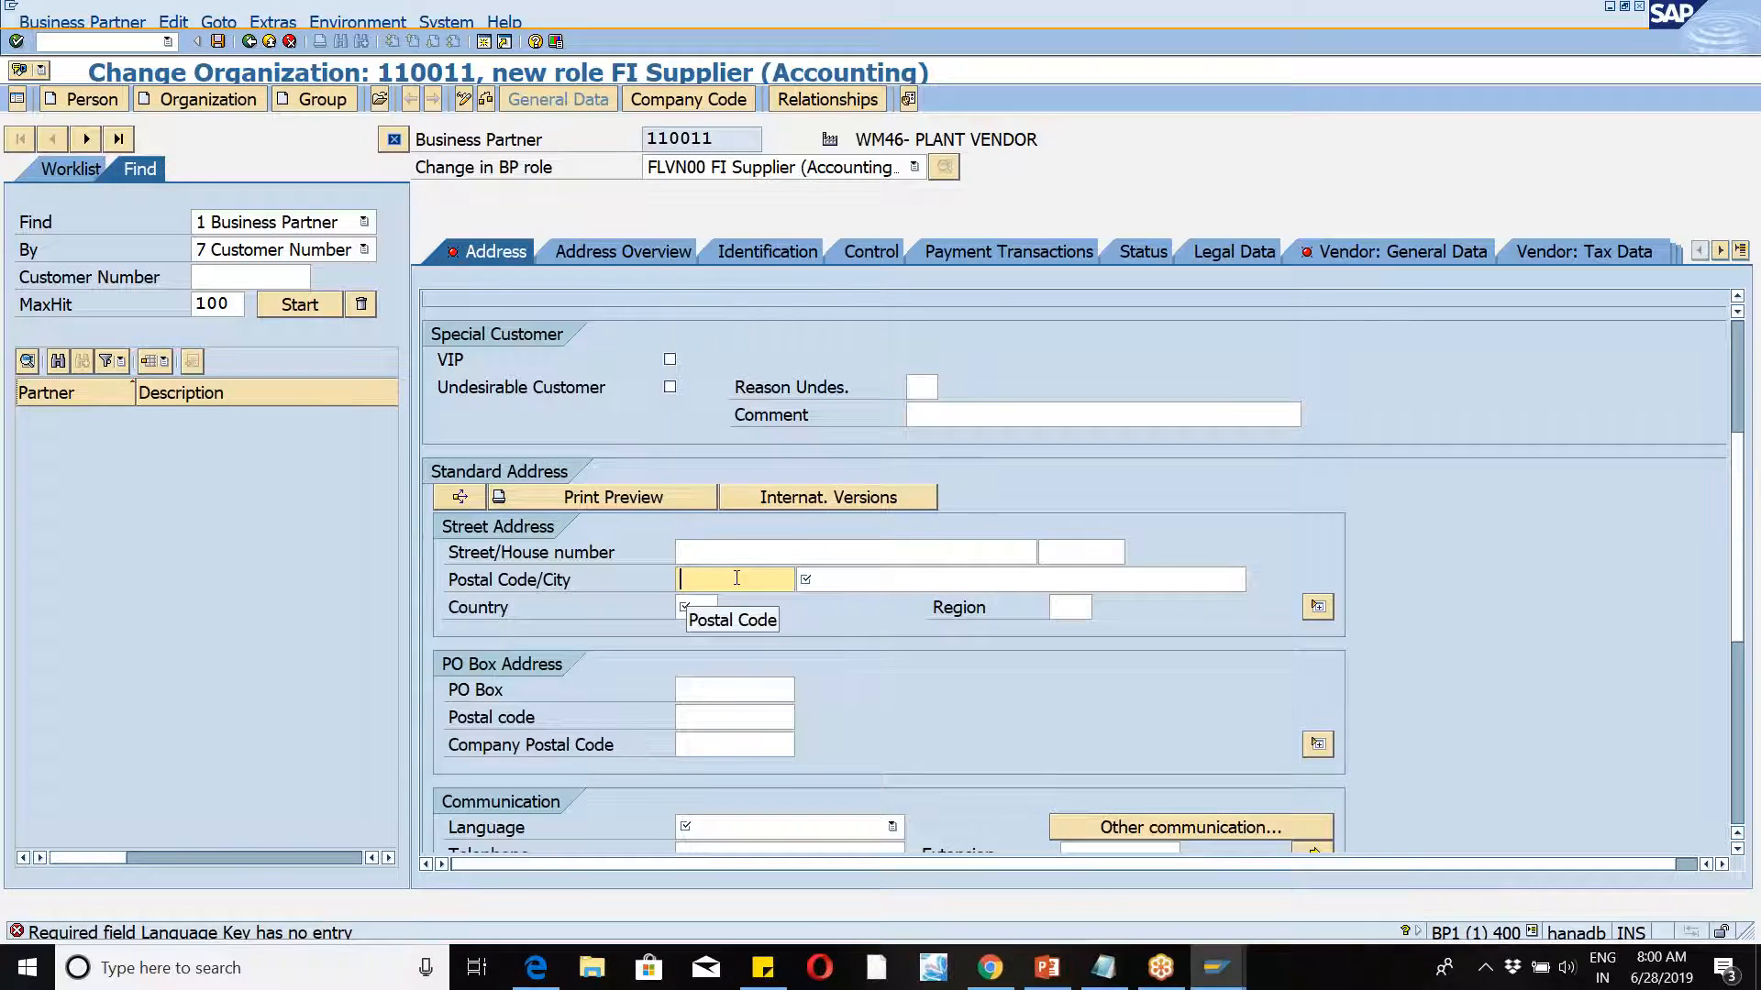
click(736, 578)
click(730, 233)
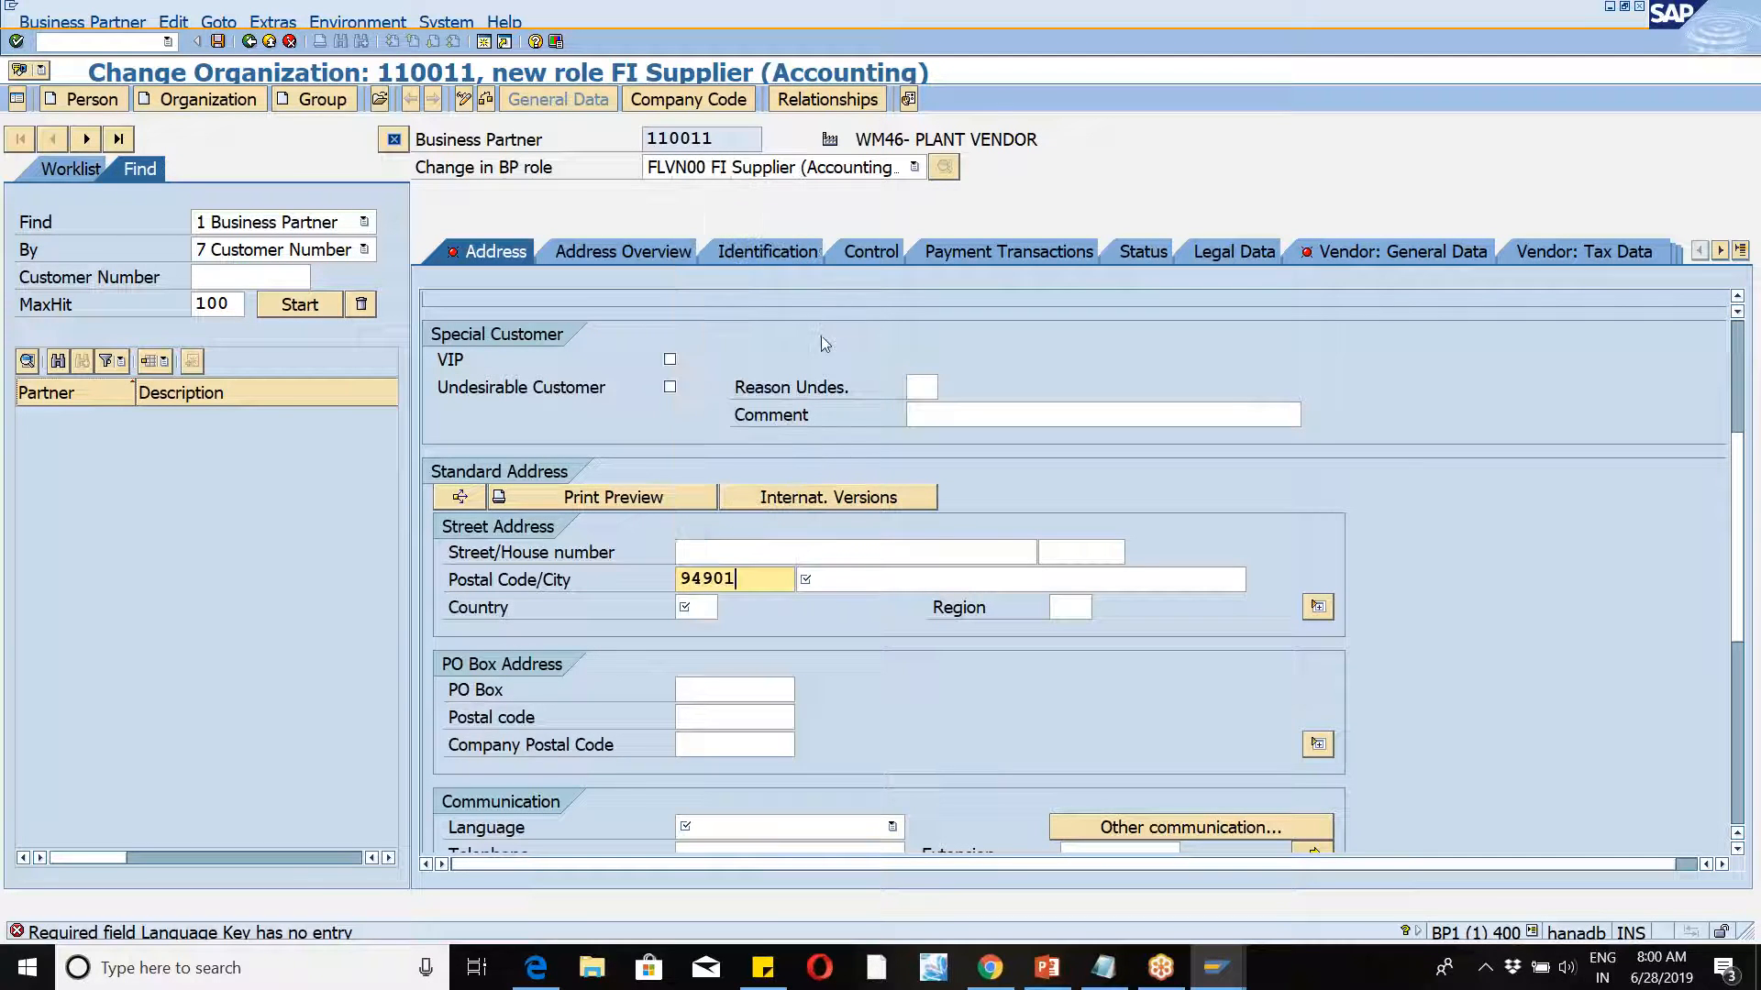
click(683, 608)
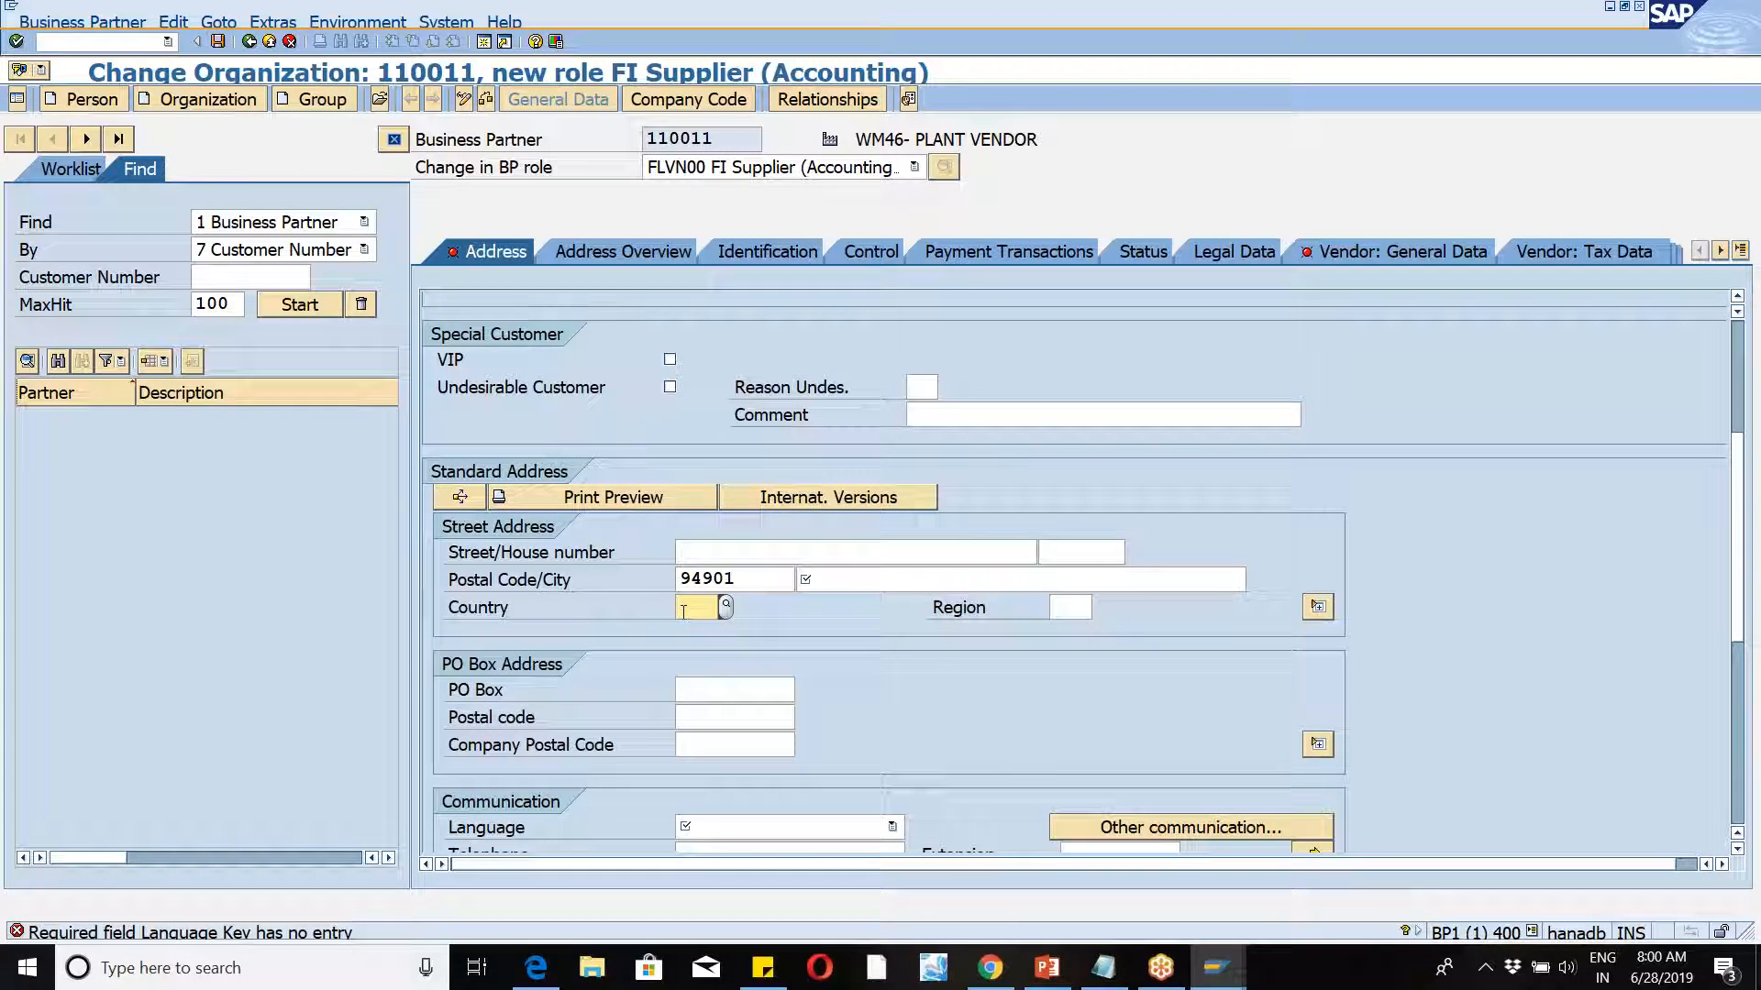
text(IN)
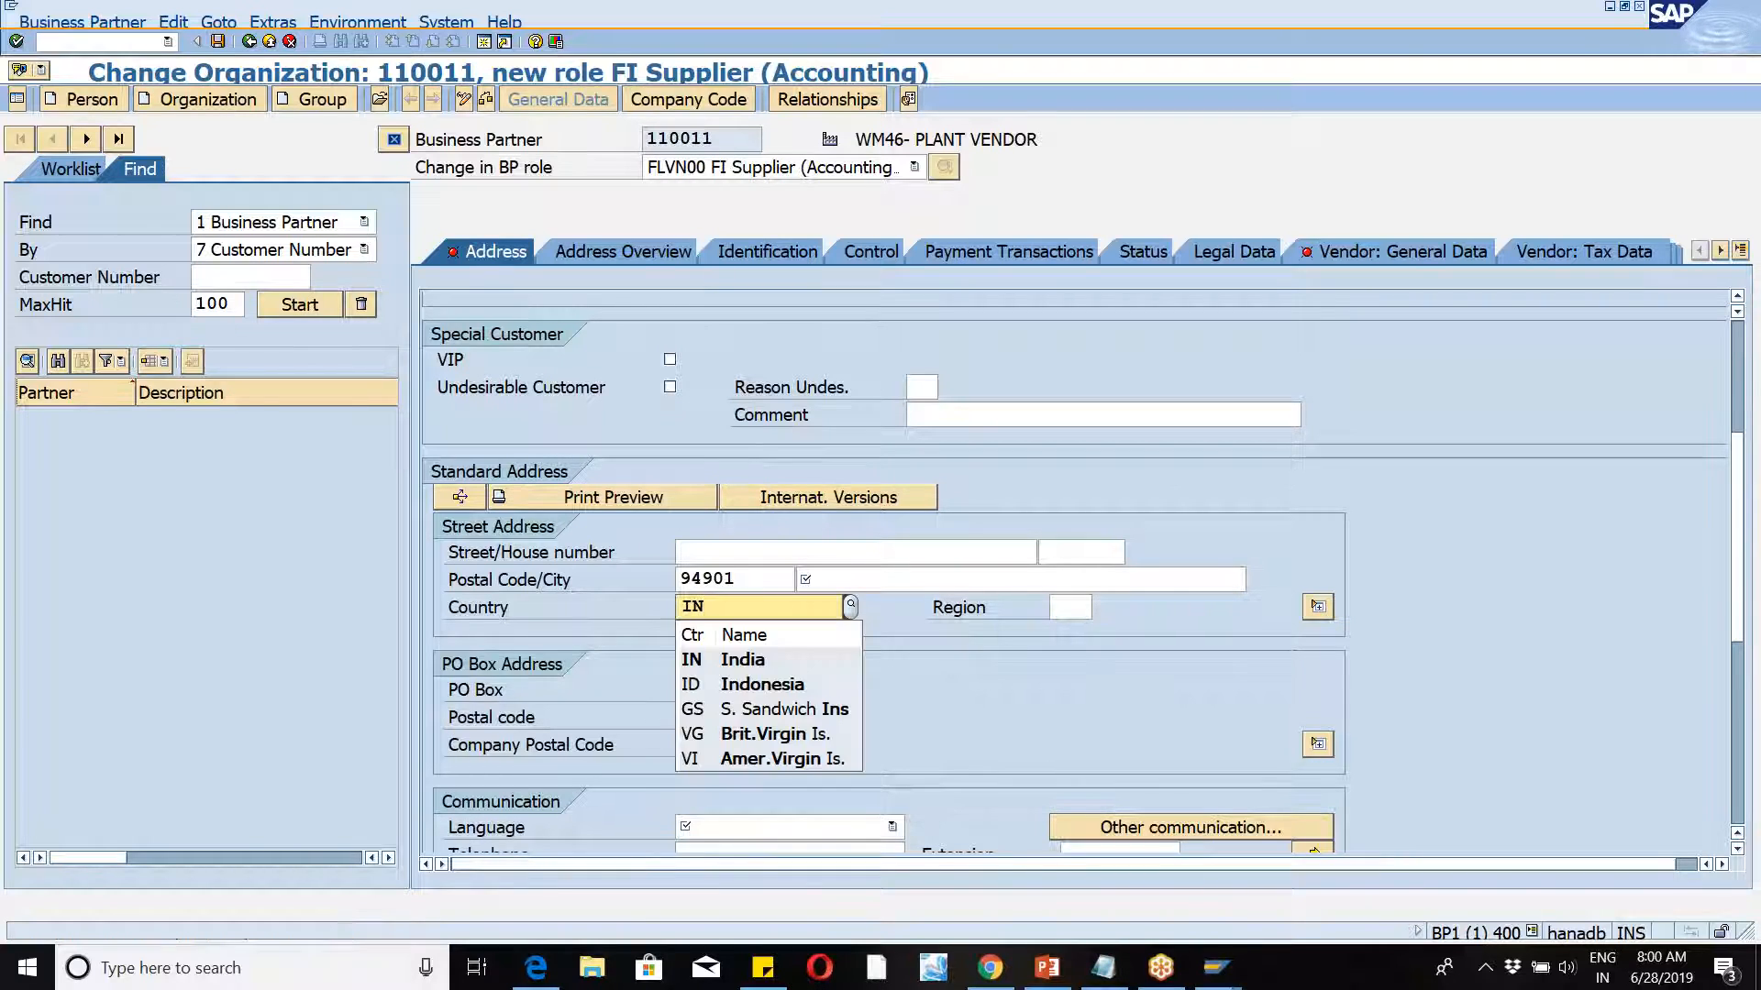
key(Tab)
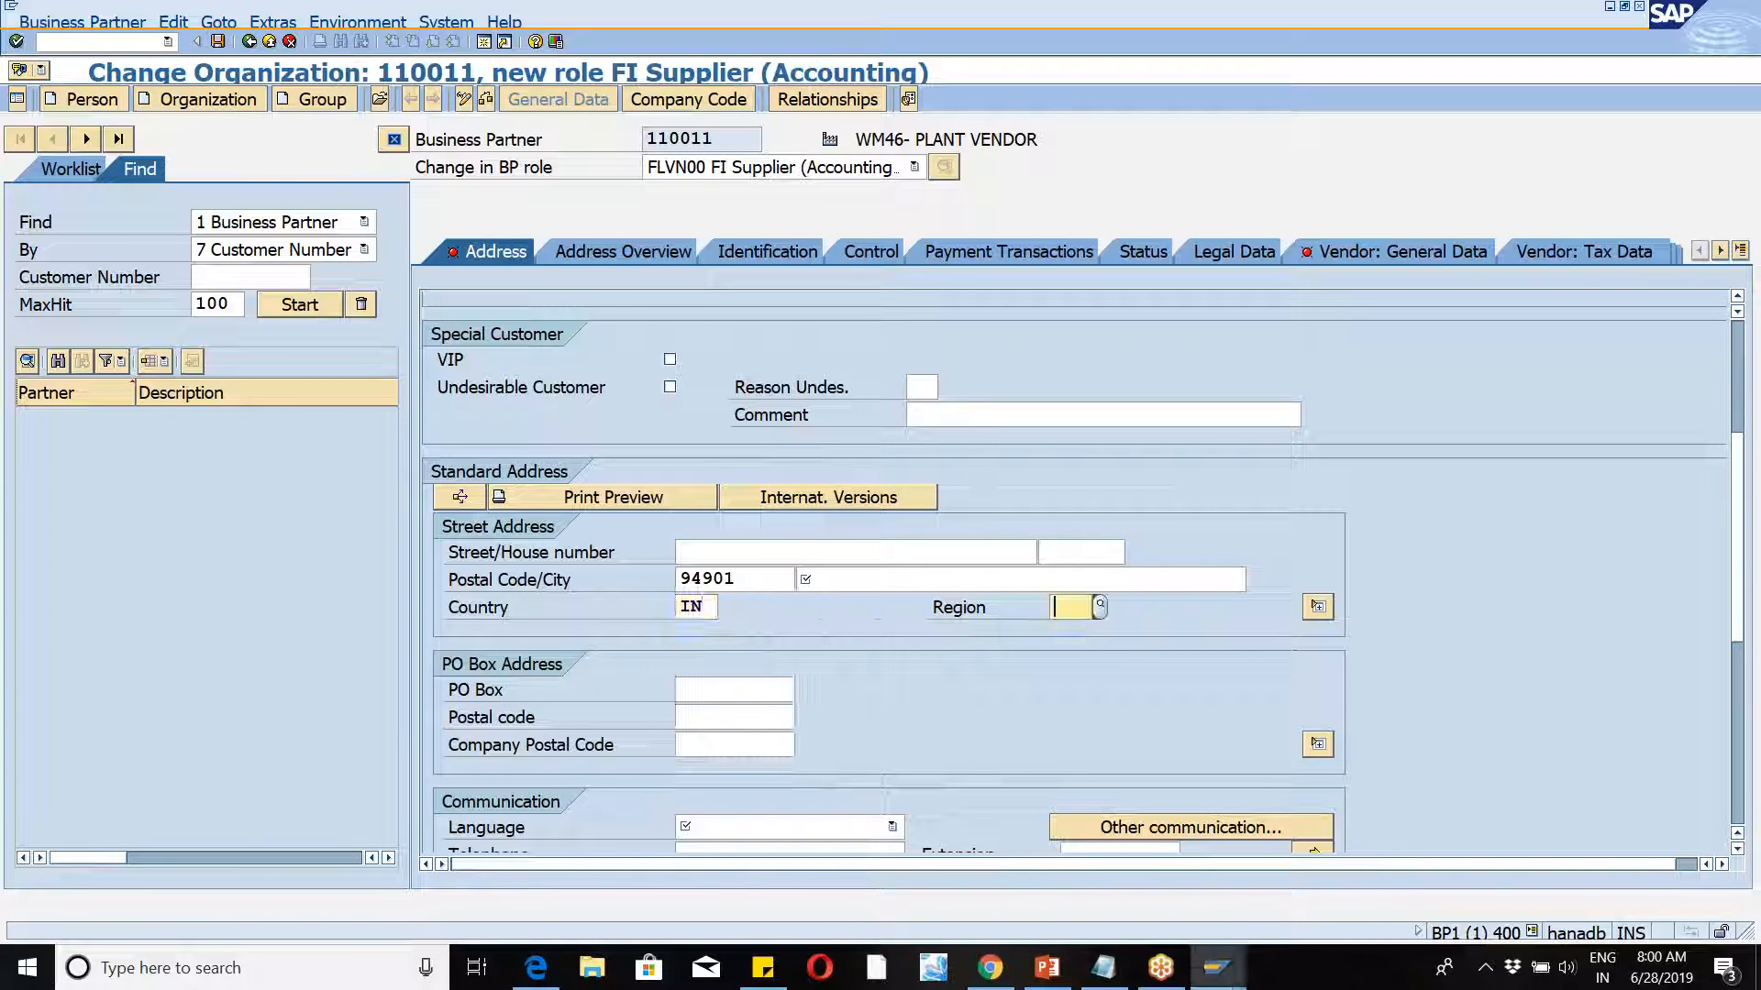
Step: Set the city in the standard address to Hyderabad Airport
click(857, 581)
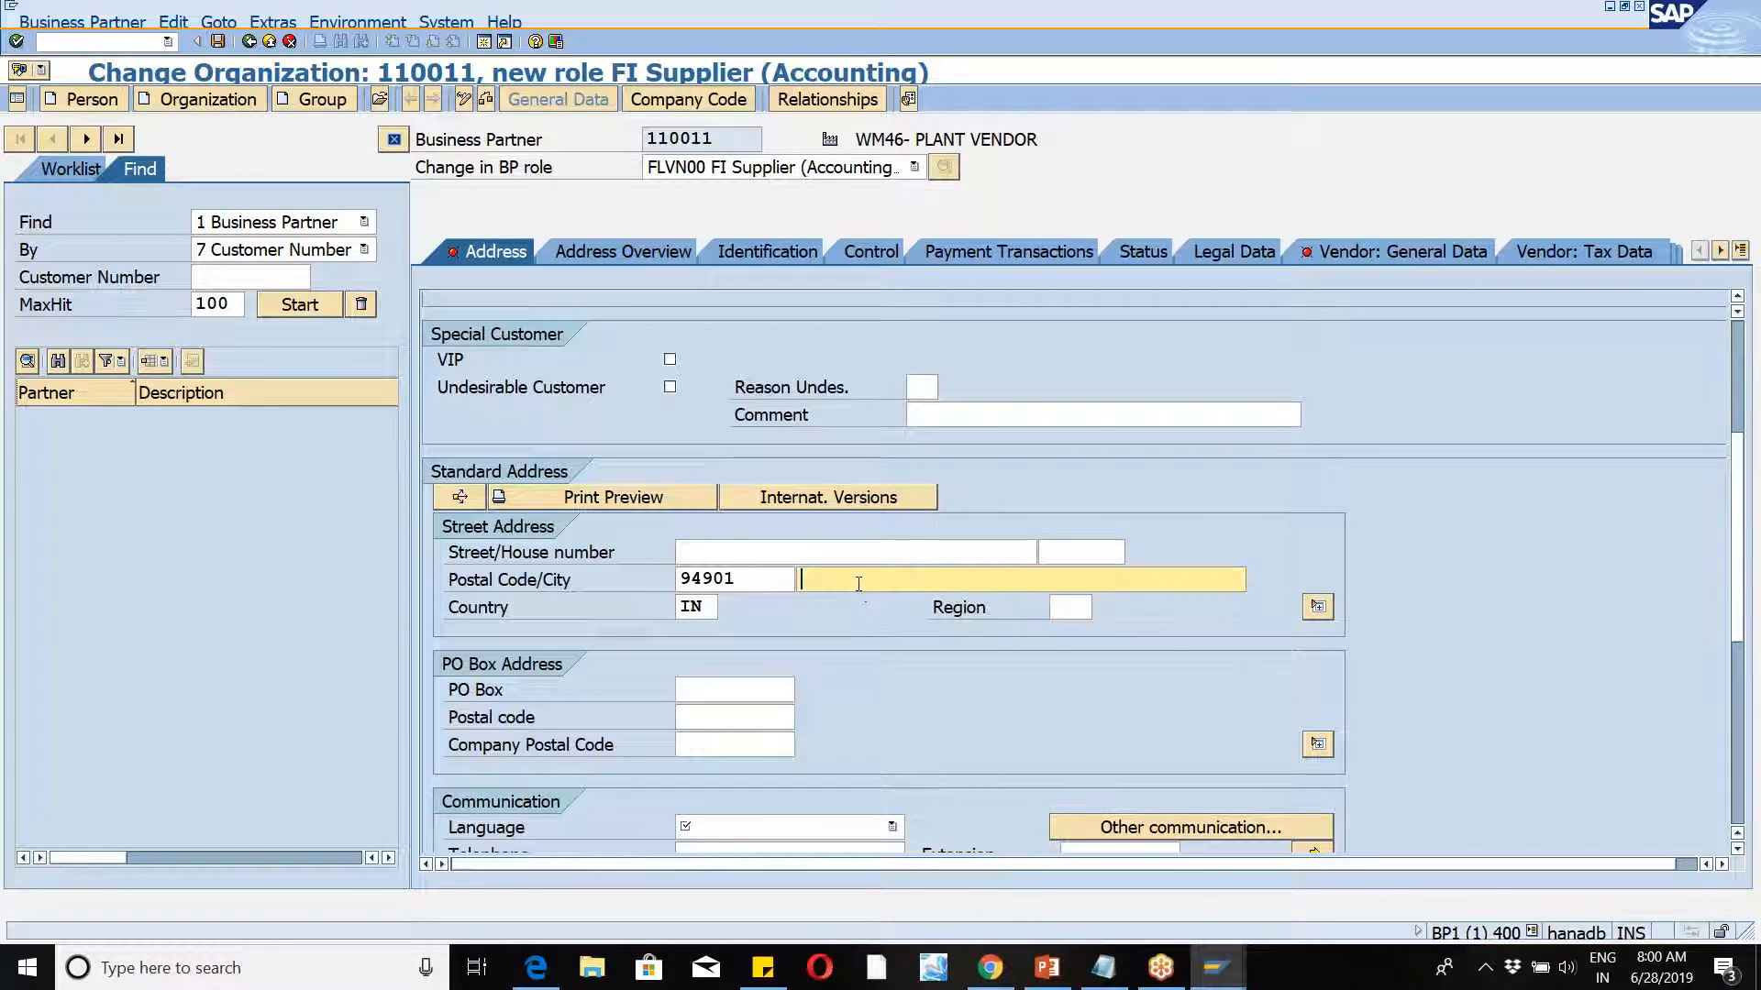
text(HYDR)
key(BackSpace)
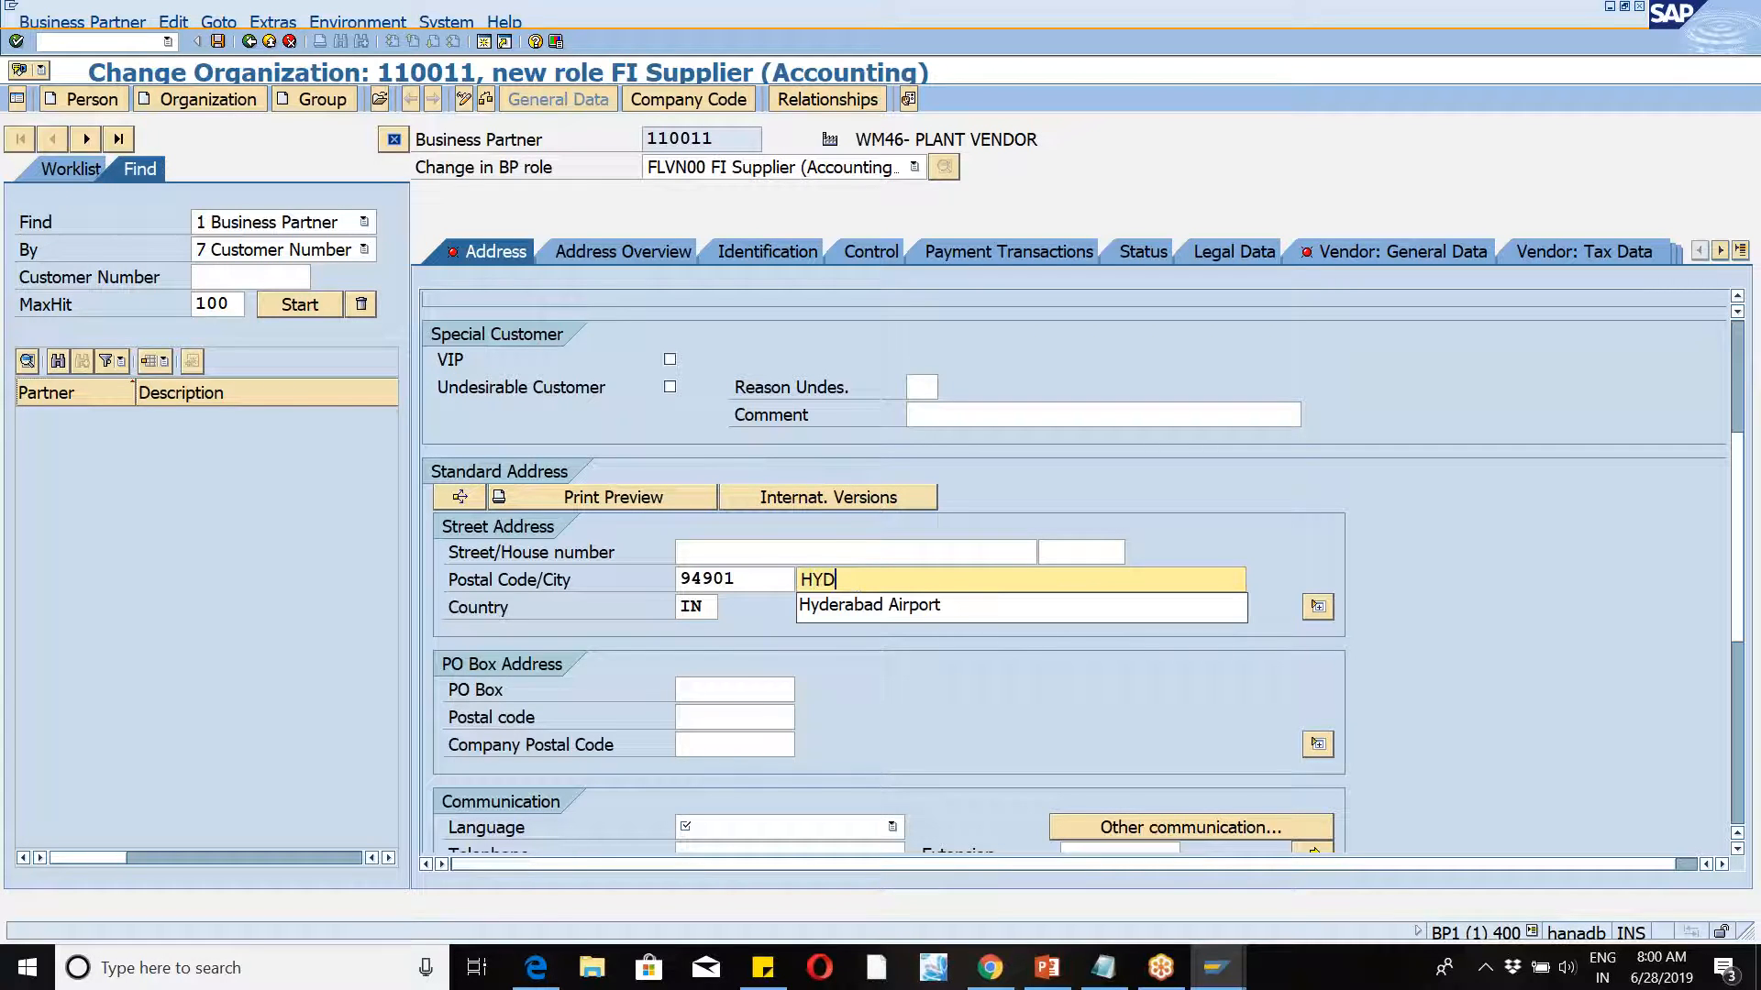
key(Down)
key(Return)
key(Tab)
key(Tab)
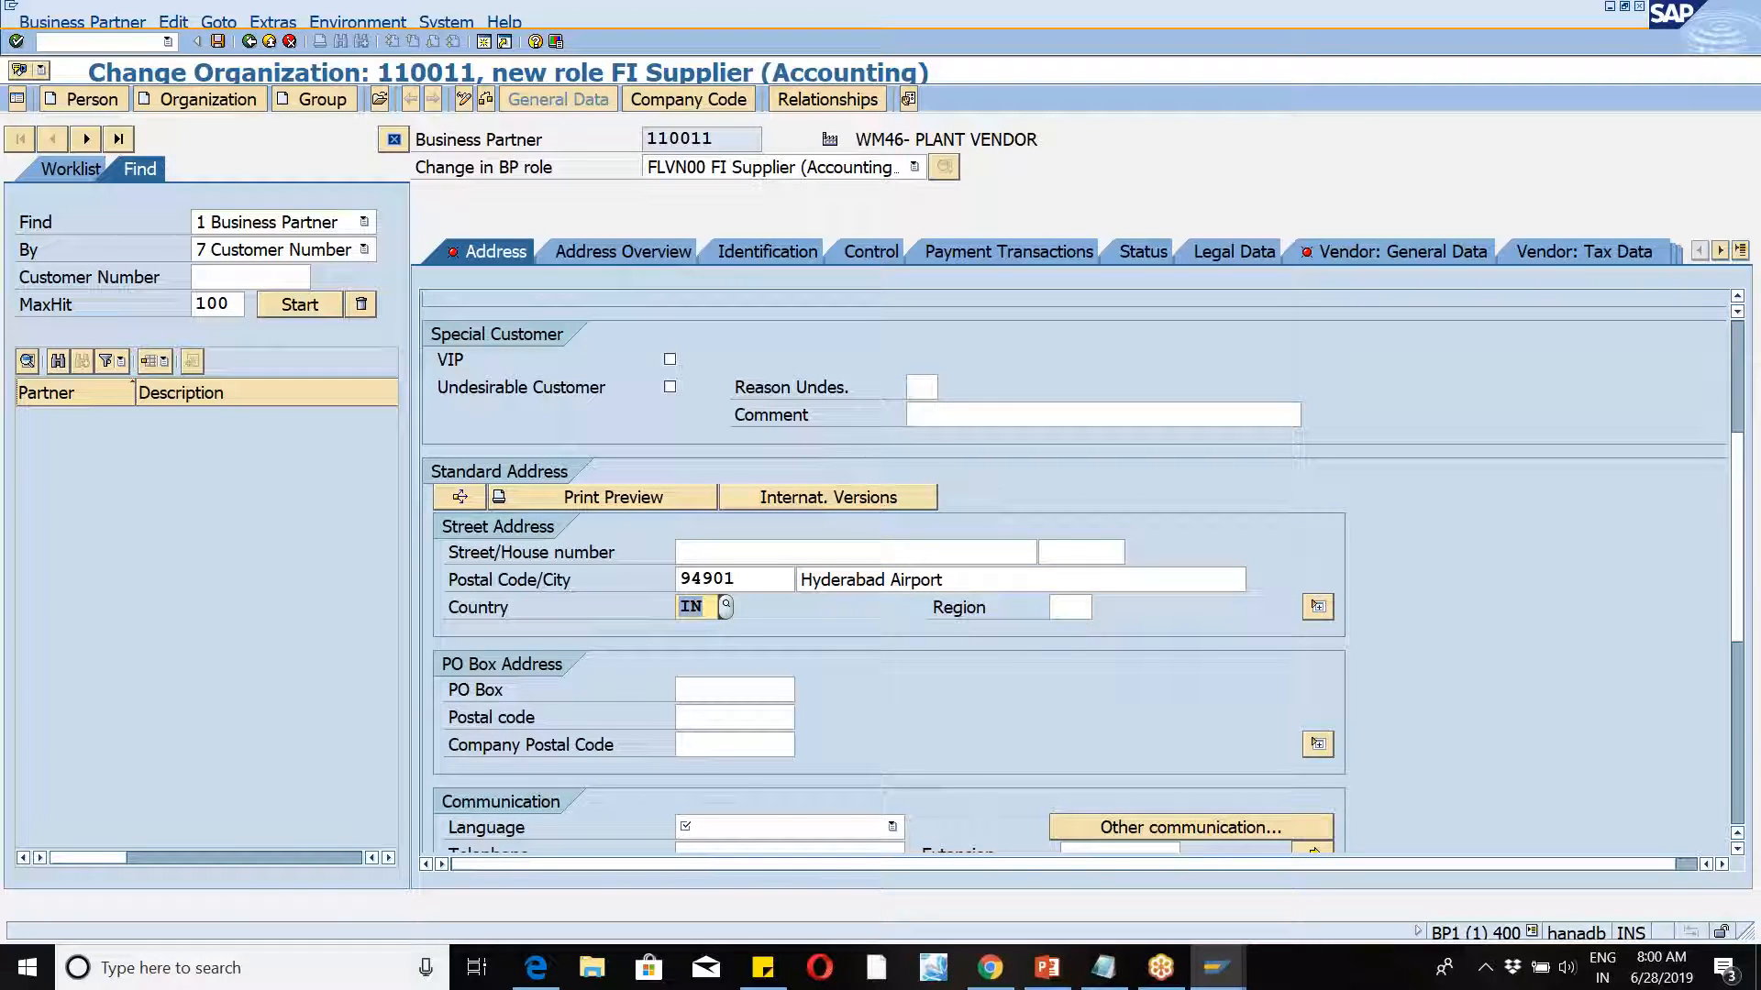
Step: Try region 01 in the street address, and replace it with AP from the list of regions
text(01)
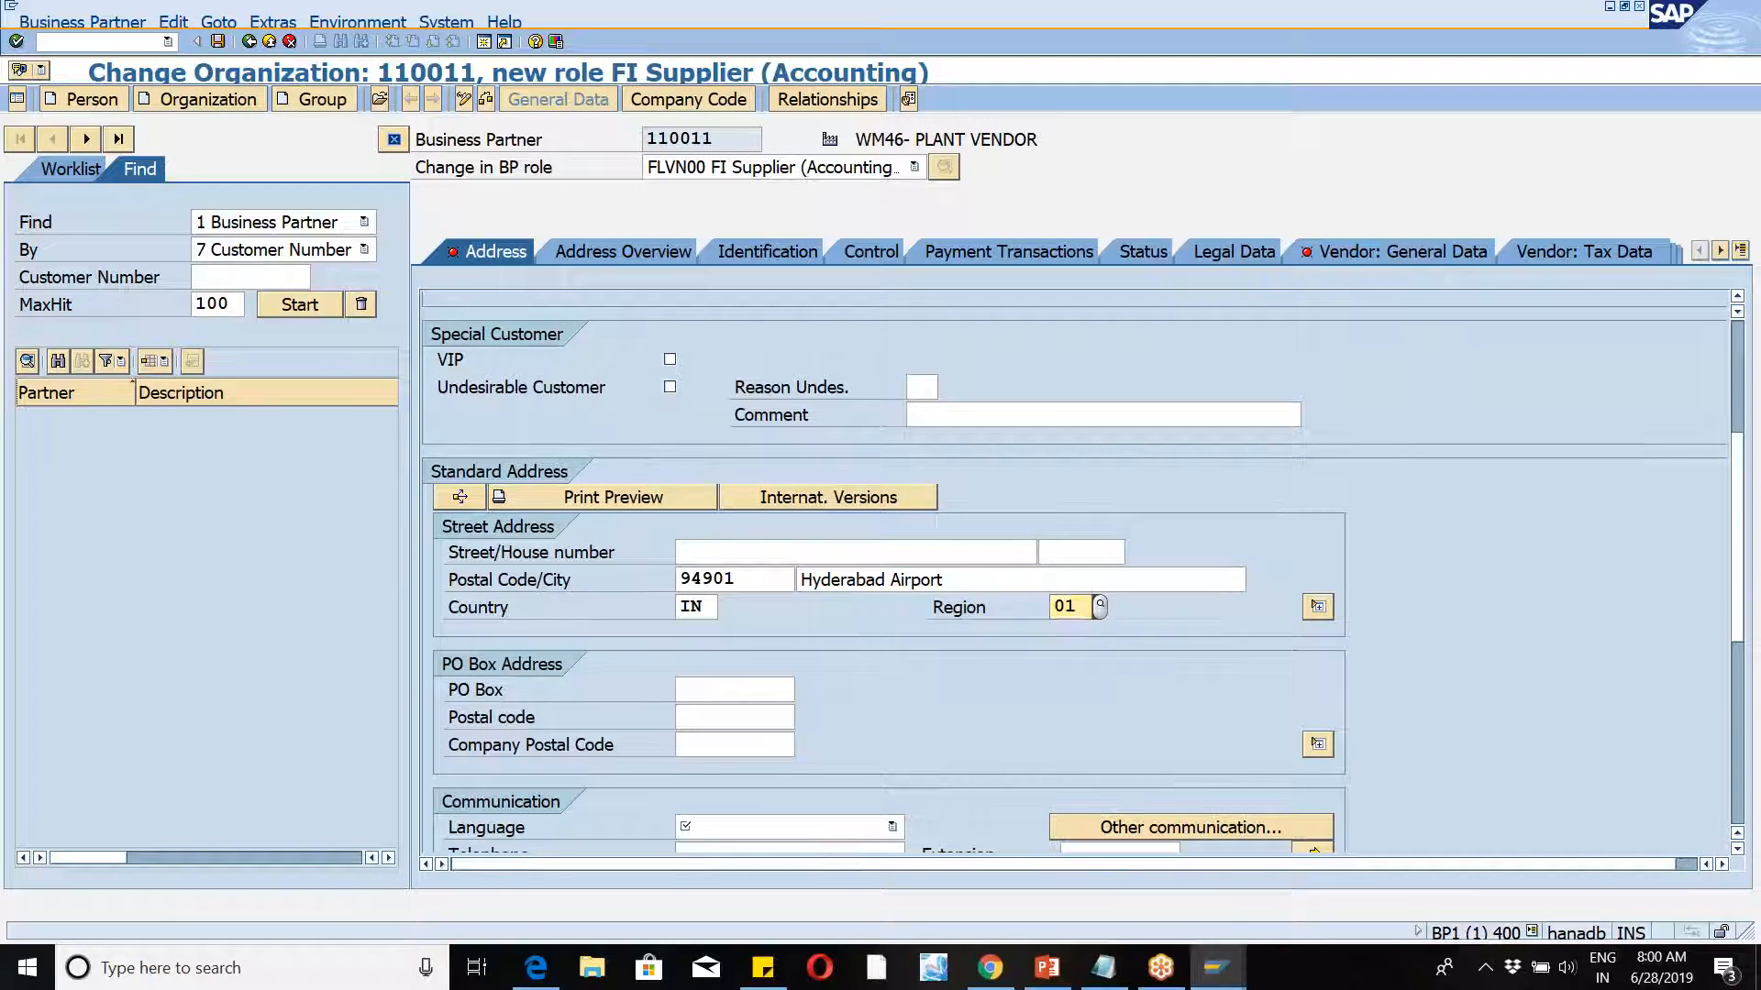
key(Return)
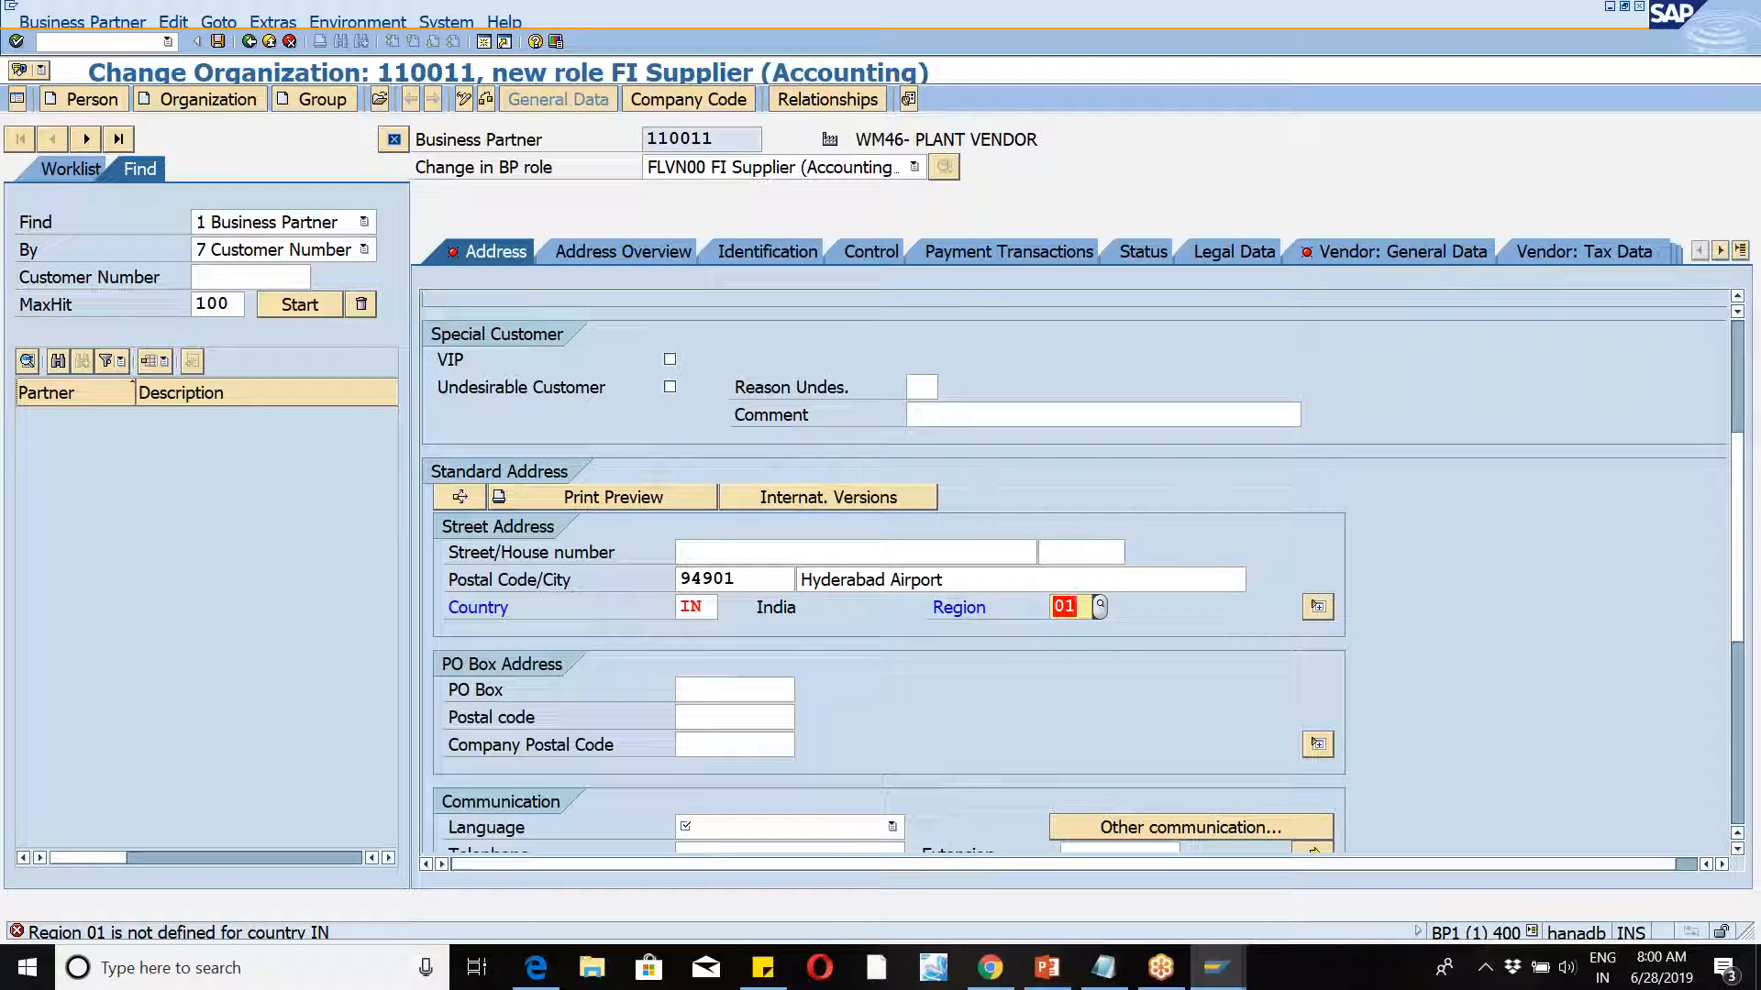
key(BackSpace)
click(1100, 606)
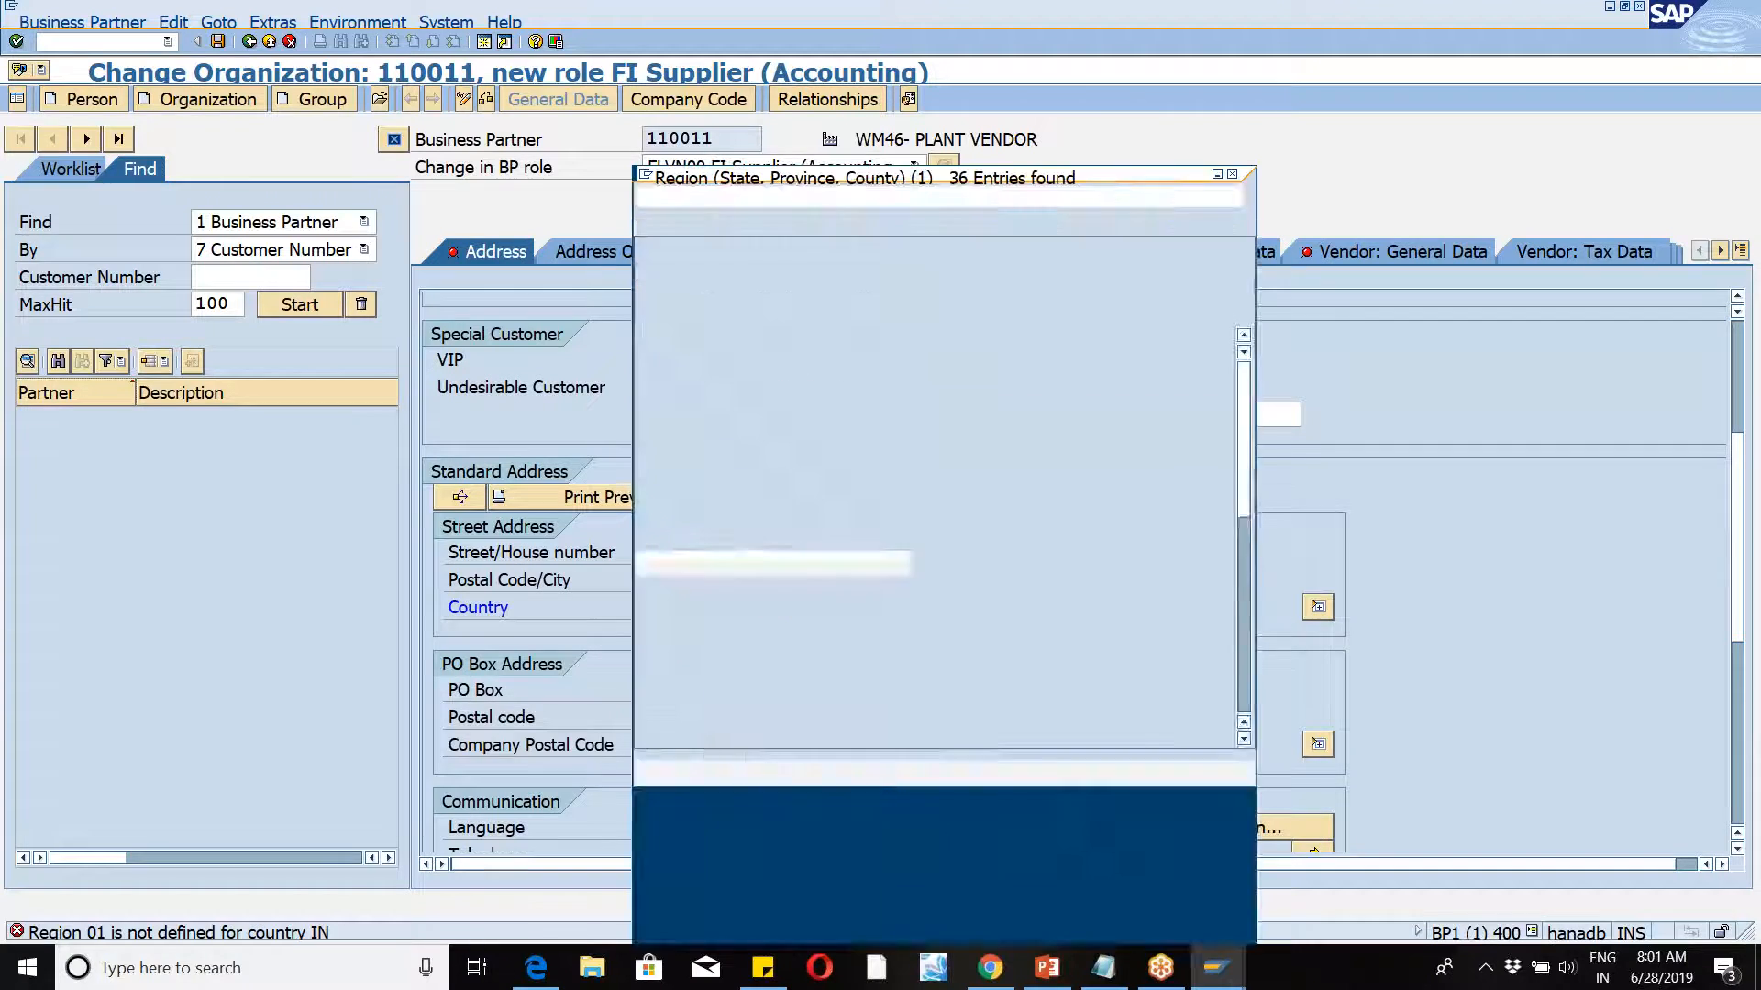
double_click(726, 378)
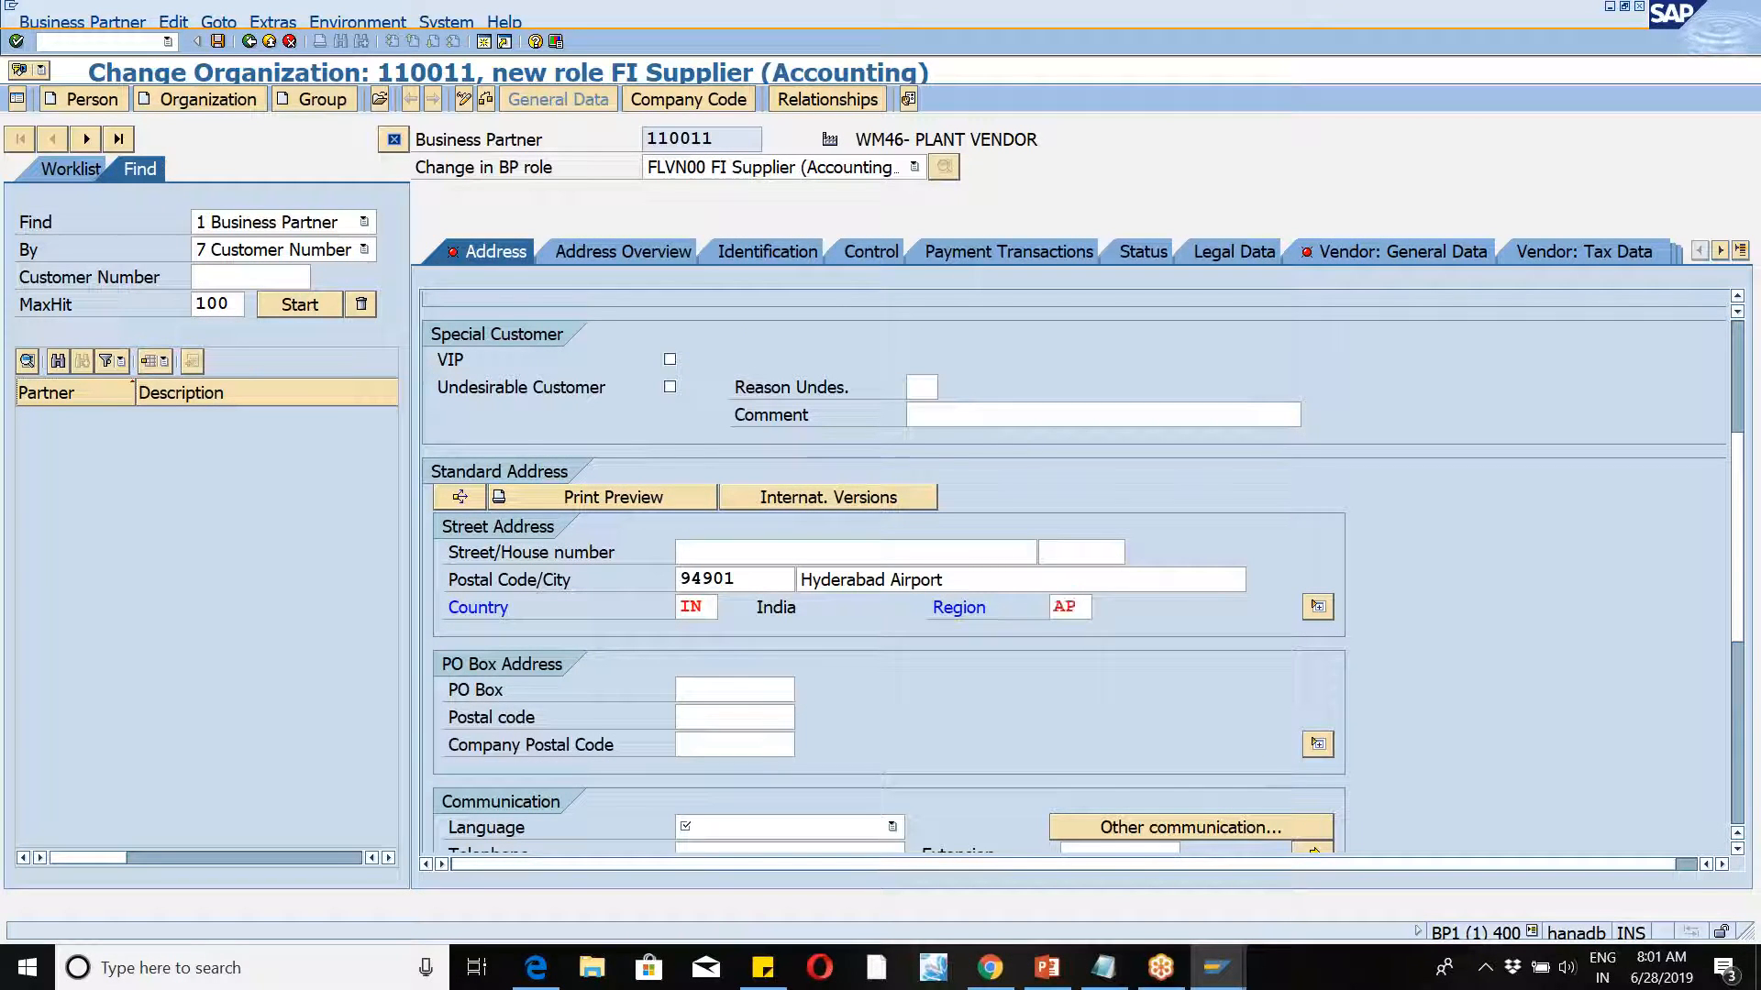
key(Return)
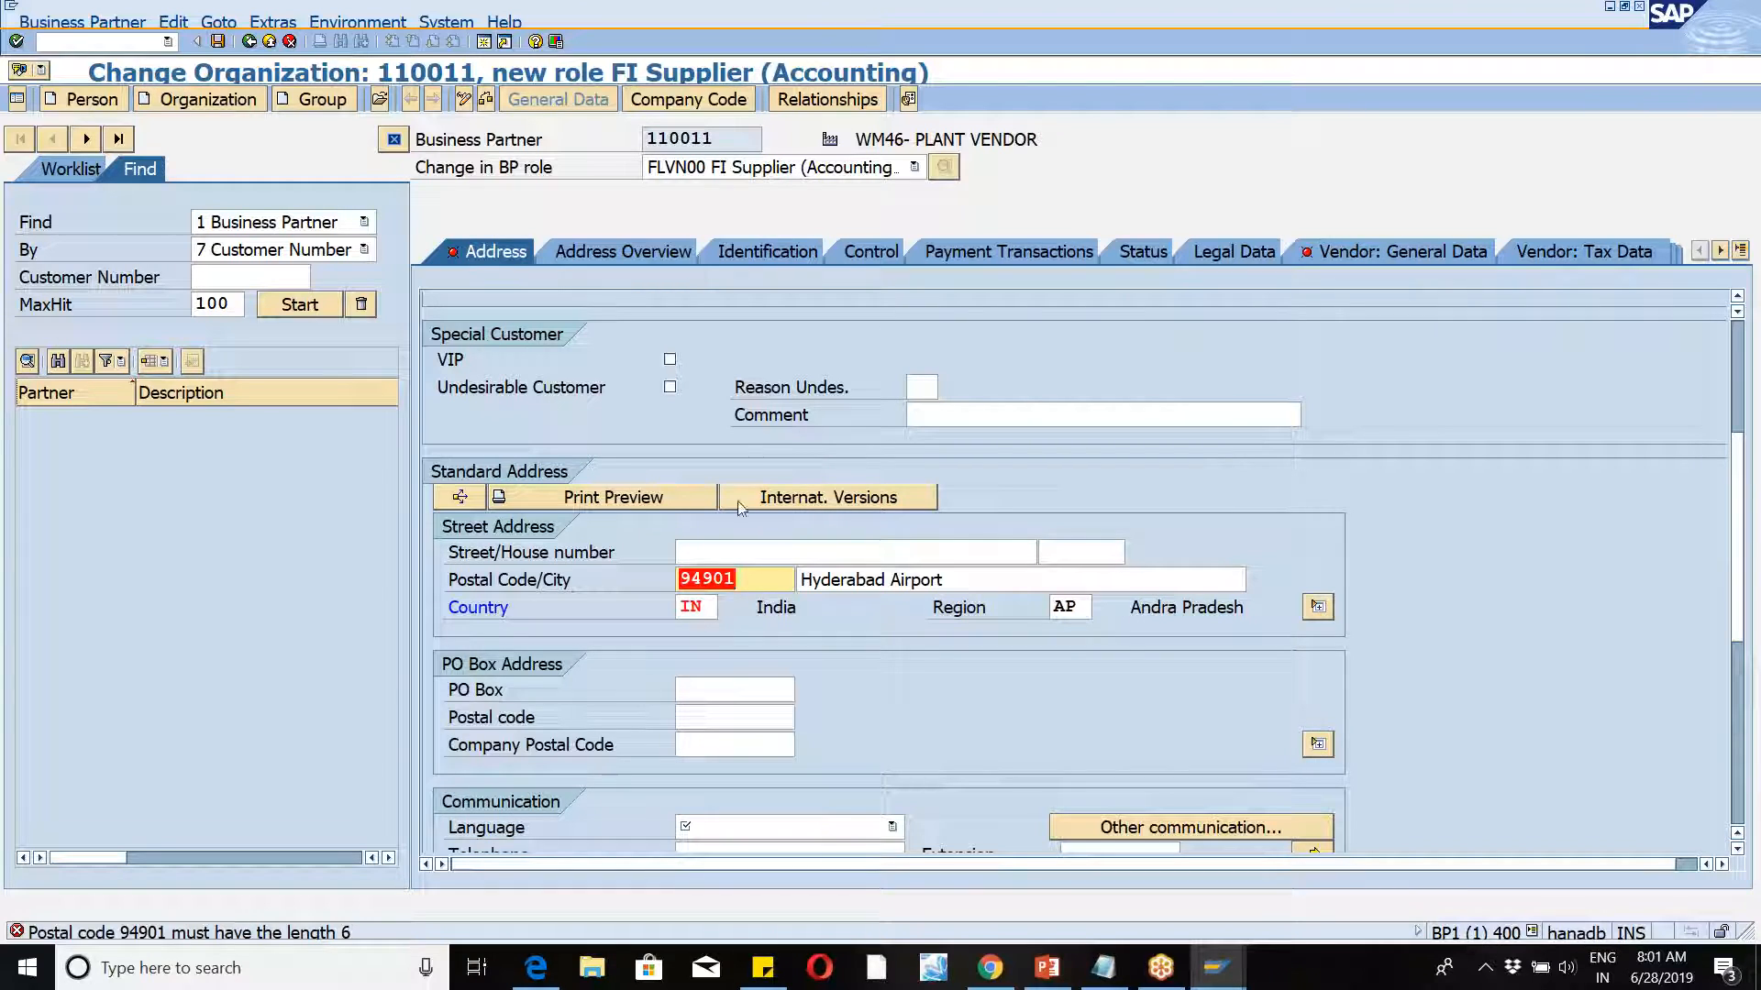
Step: Correct the postal code to 949011 and set the communication language to EN English
click(736, 579)
text(1)
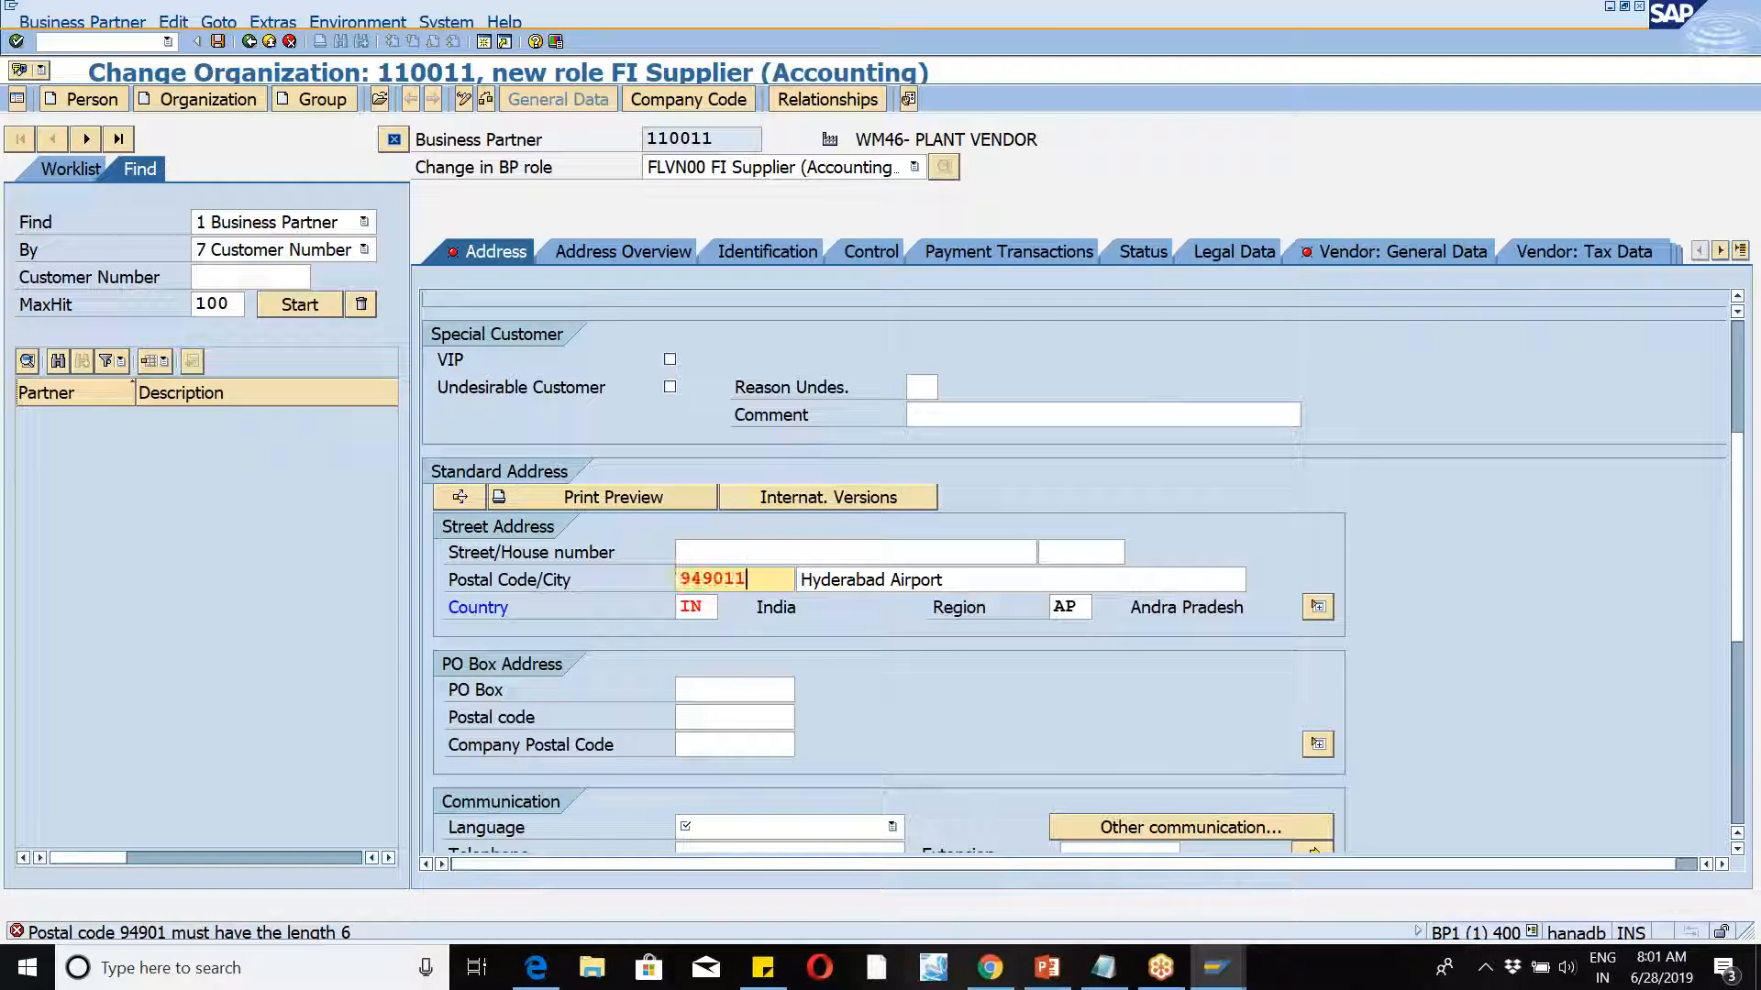
key(Return)
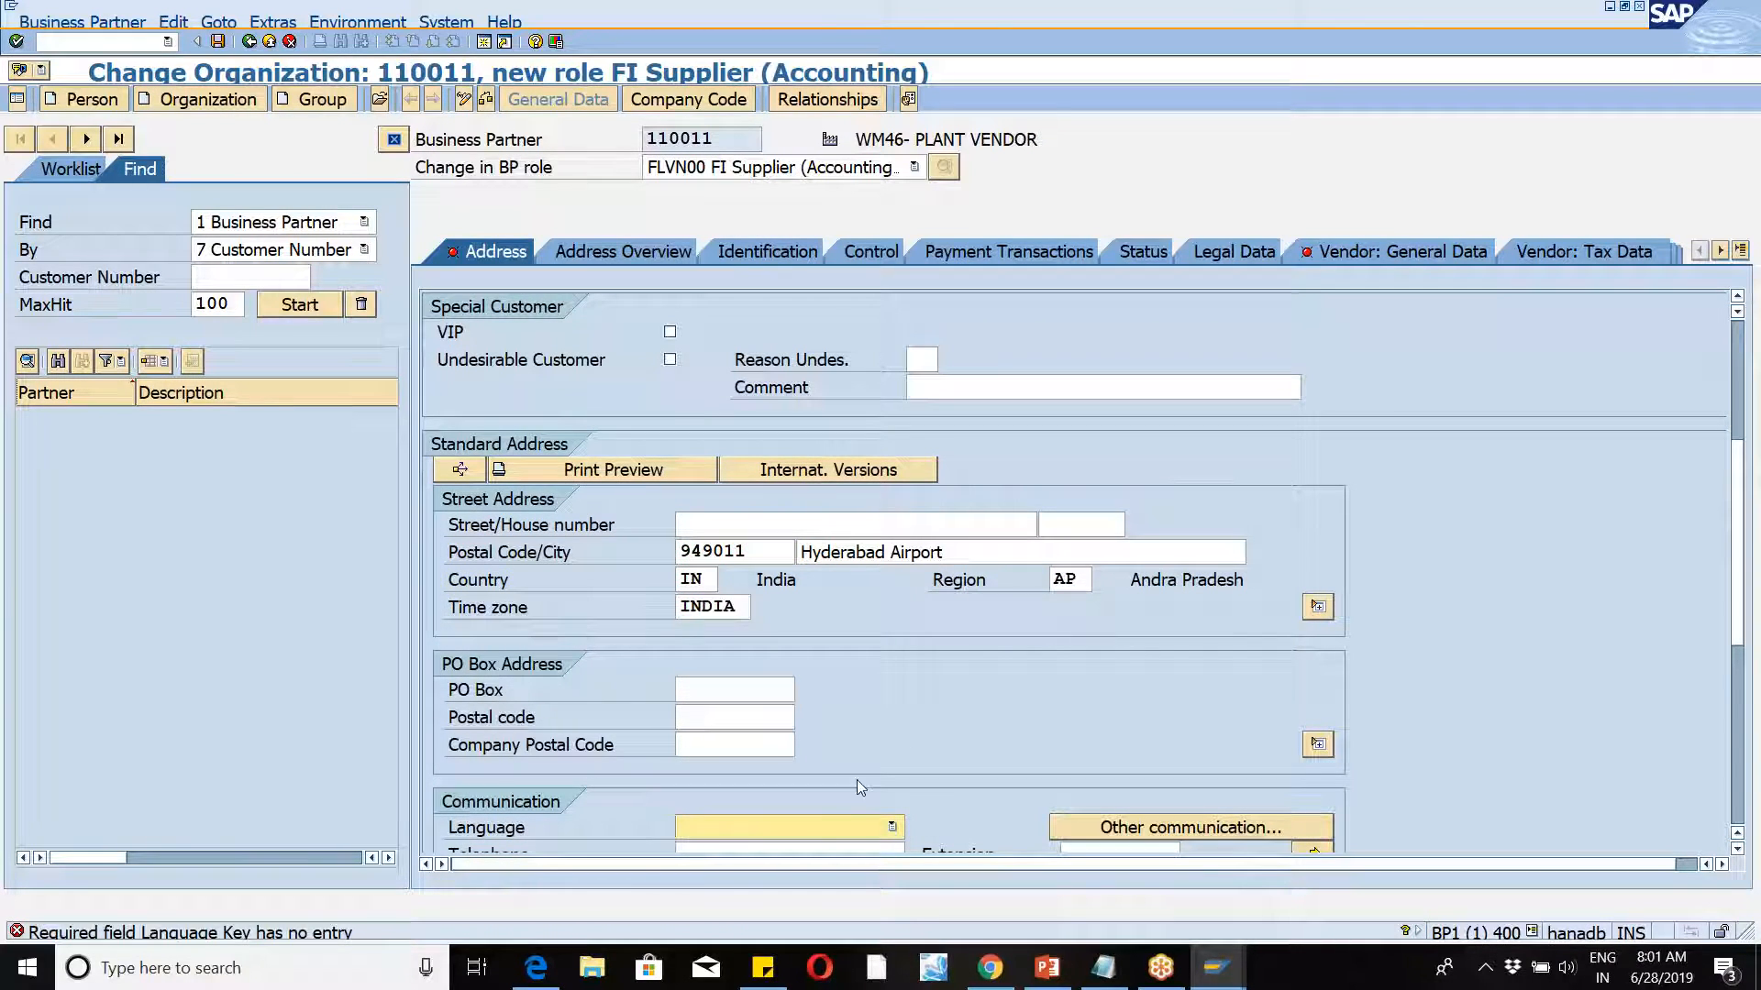
key(e)
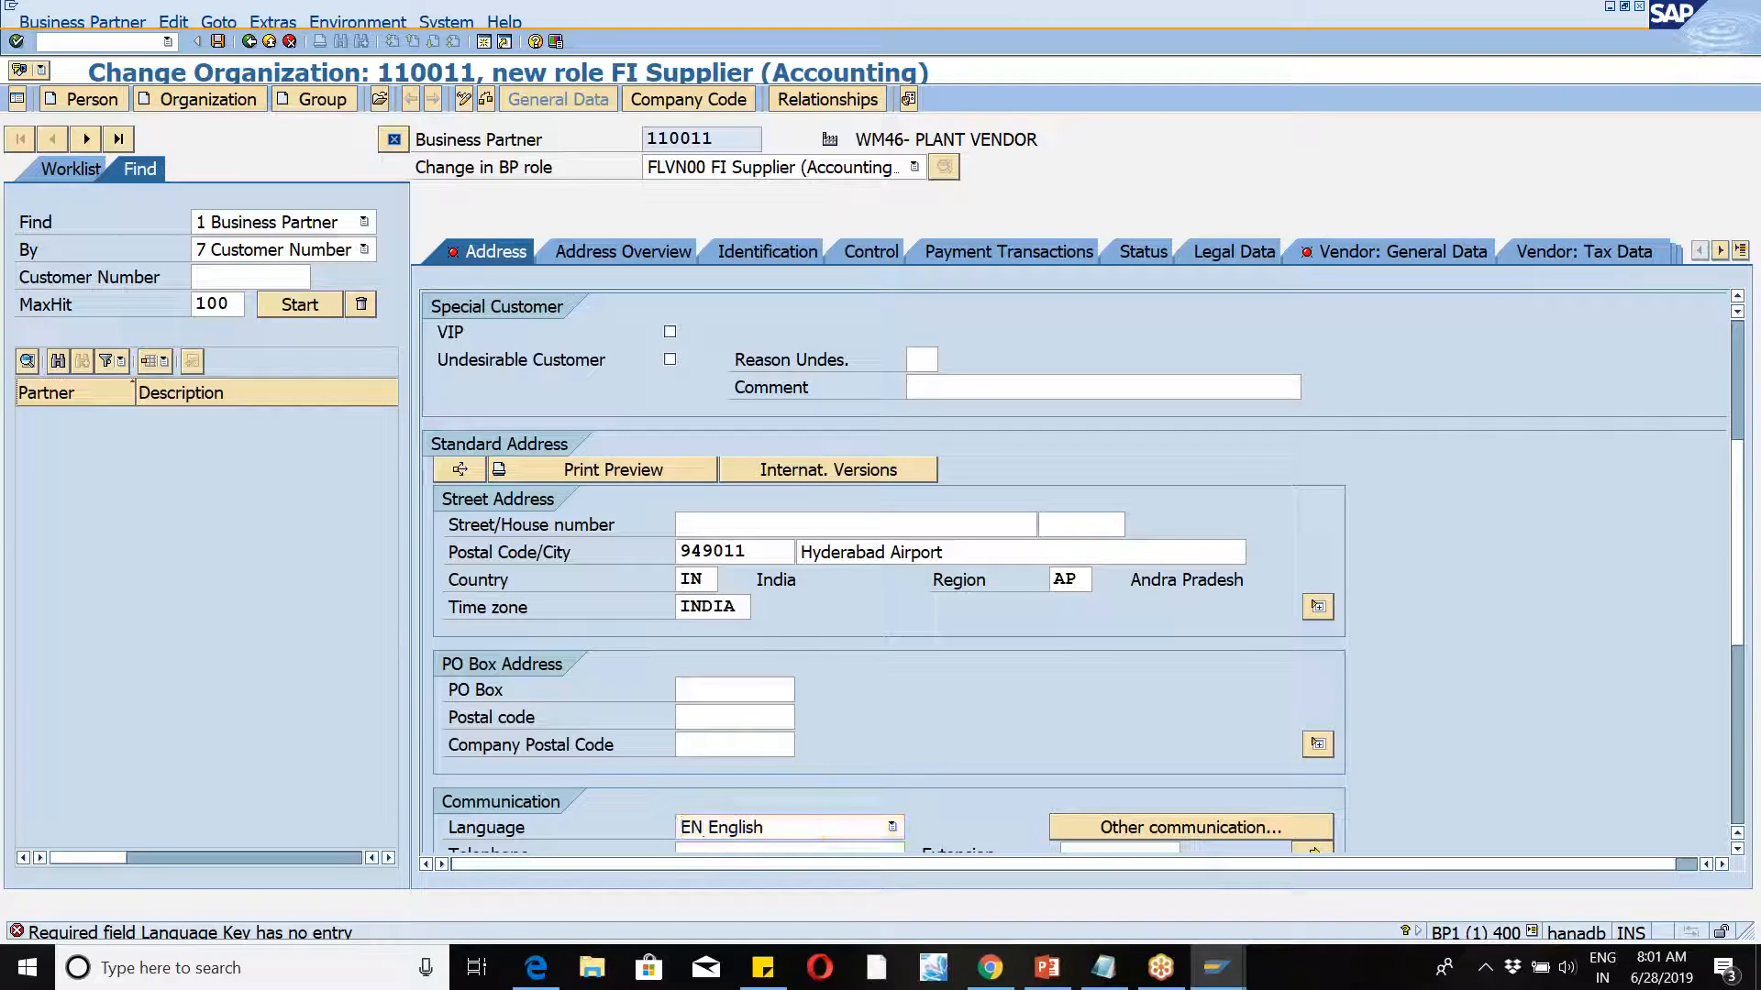
key(Return)
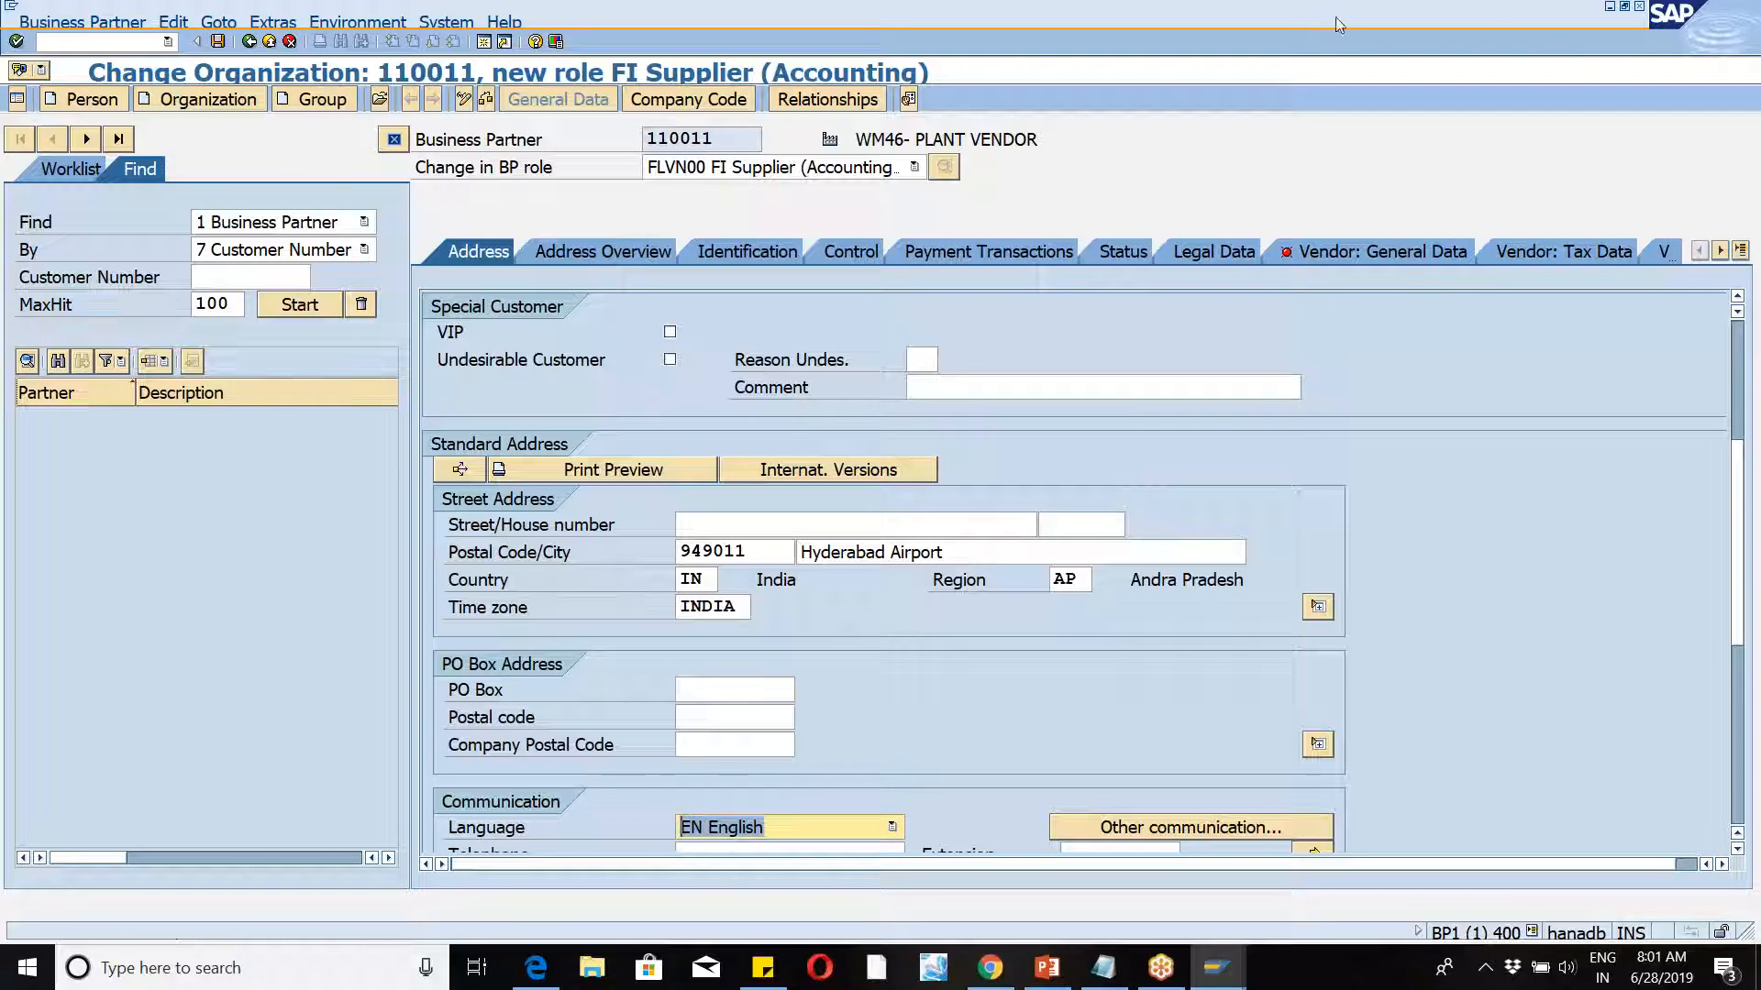
Step: In the vendor general data, replace the External Vendor No. with WM46-VEN
click(1726, 63)
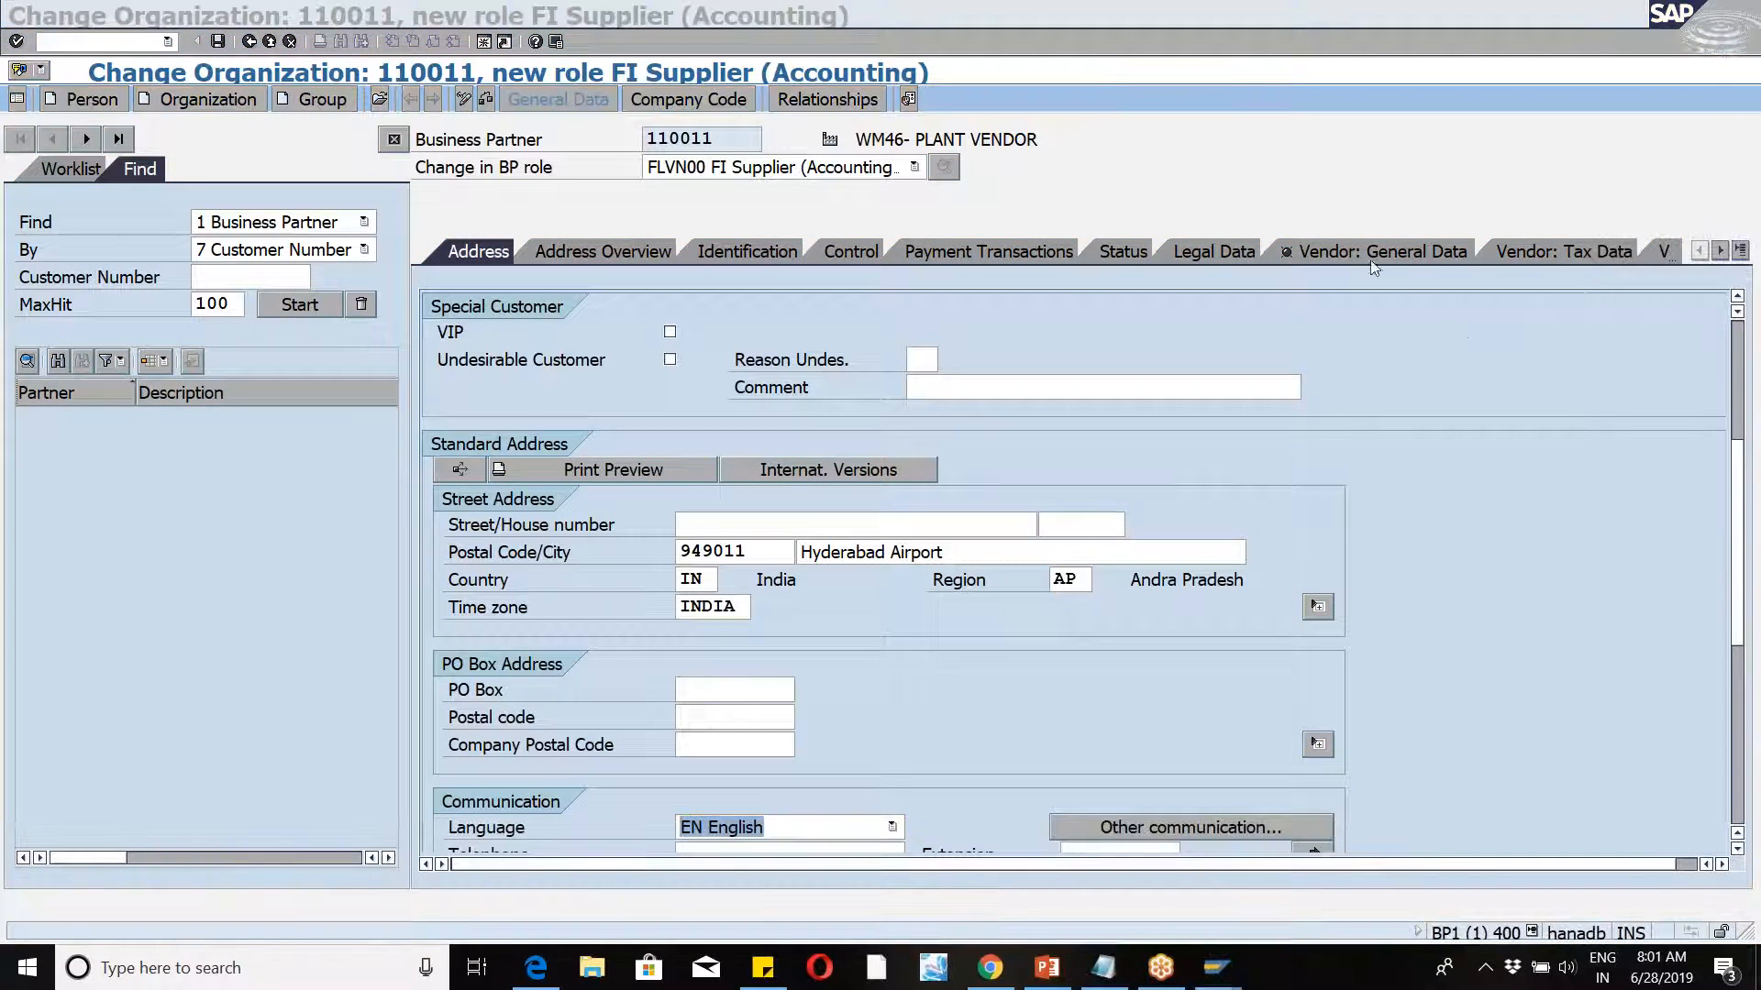
click(1341, 257)
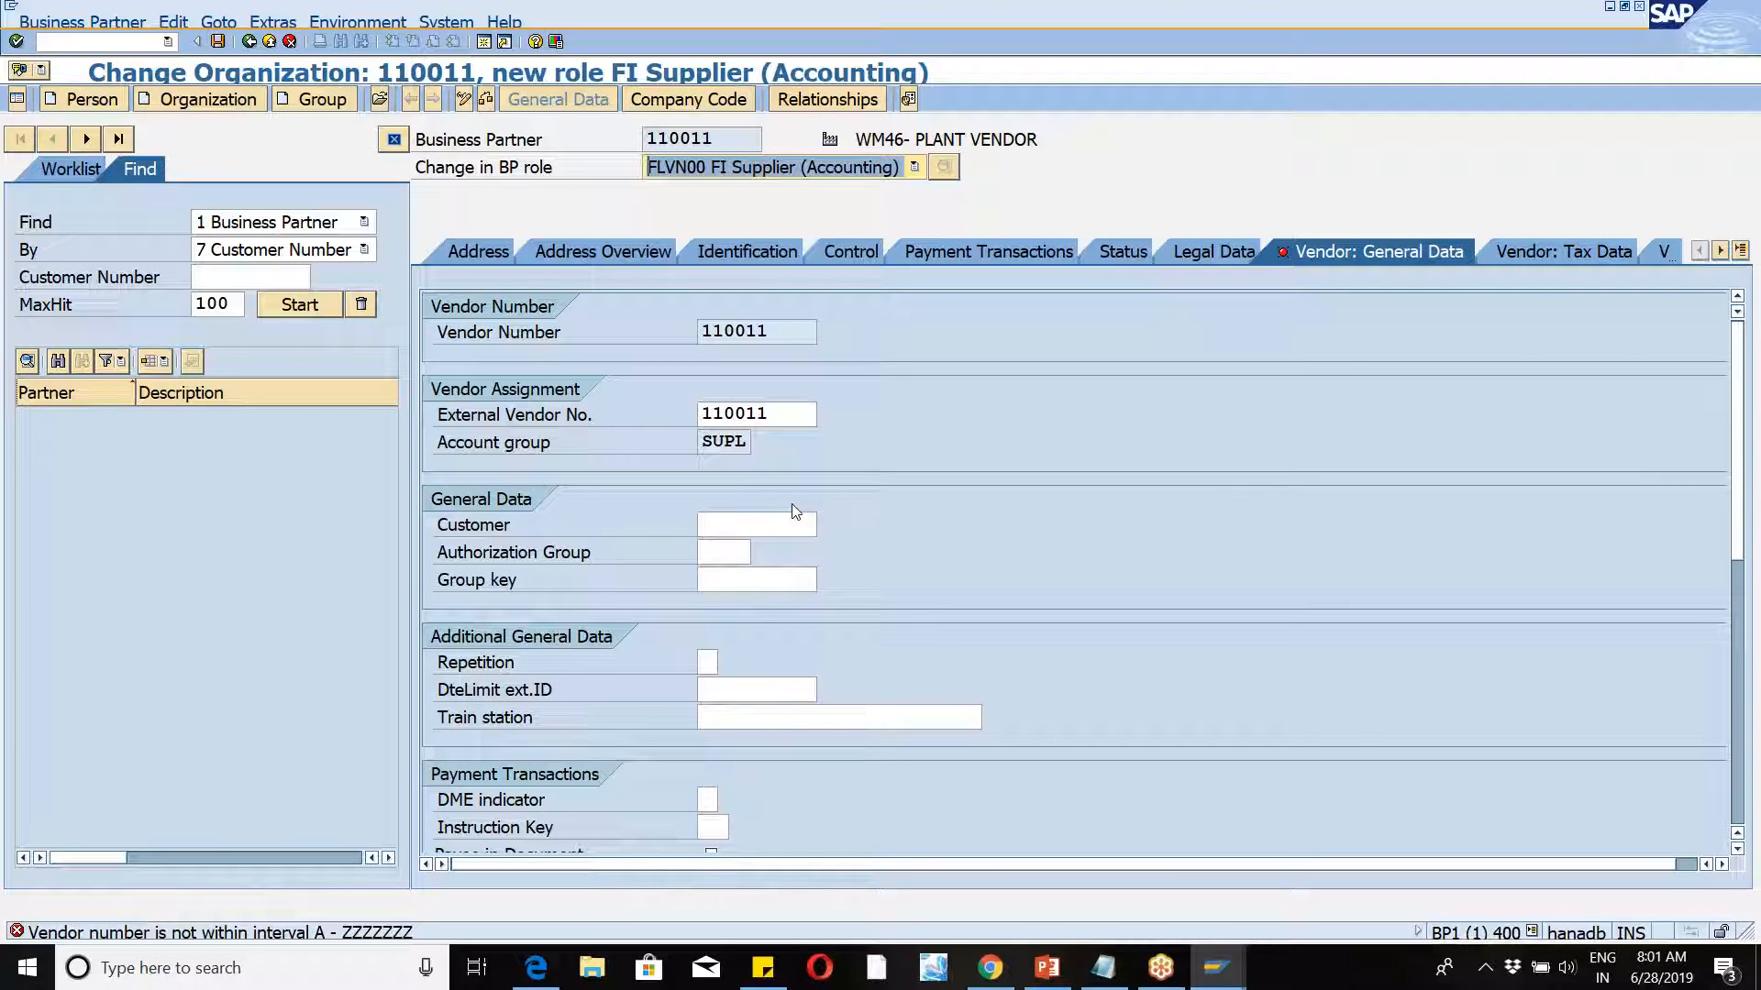
click(775, 414)
key(BackSpace)
key(BackSpace)
key(BackSpace)
key(BackSpace)
key(BackSpace)
key(BackSpace)
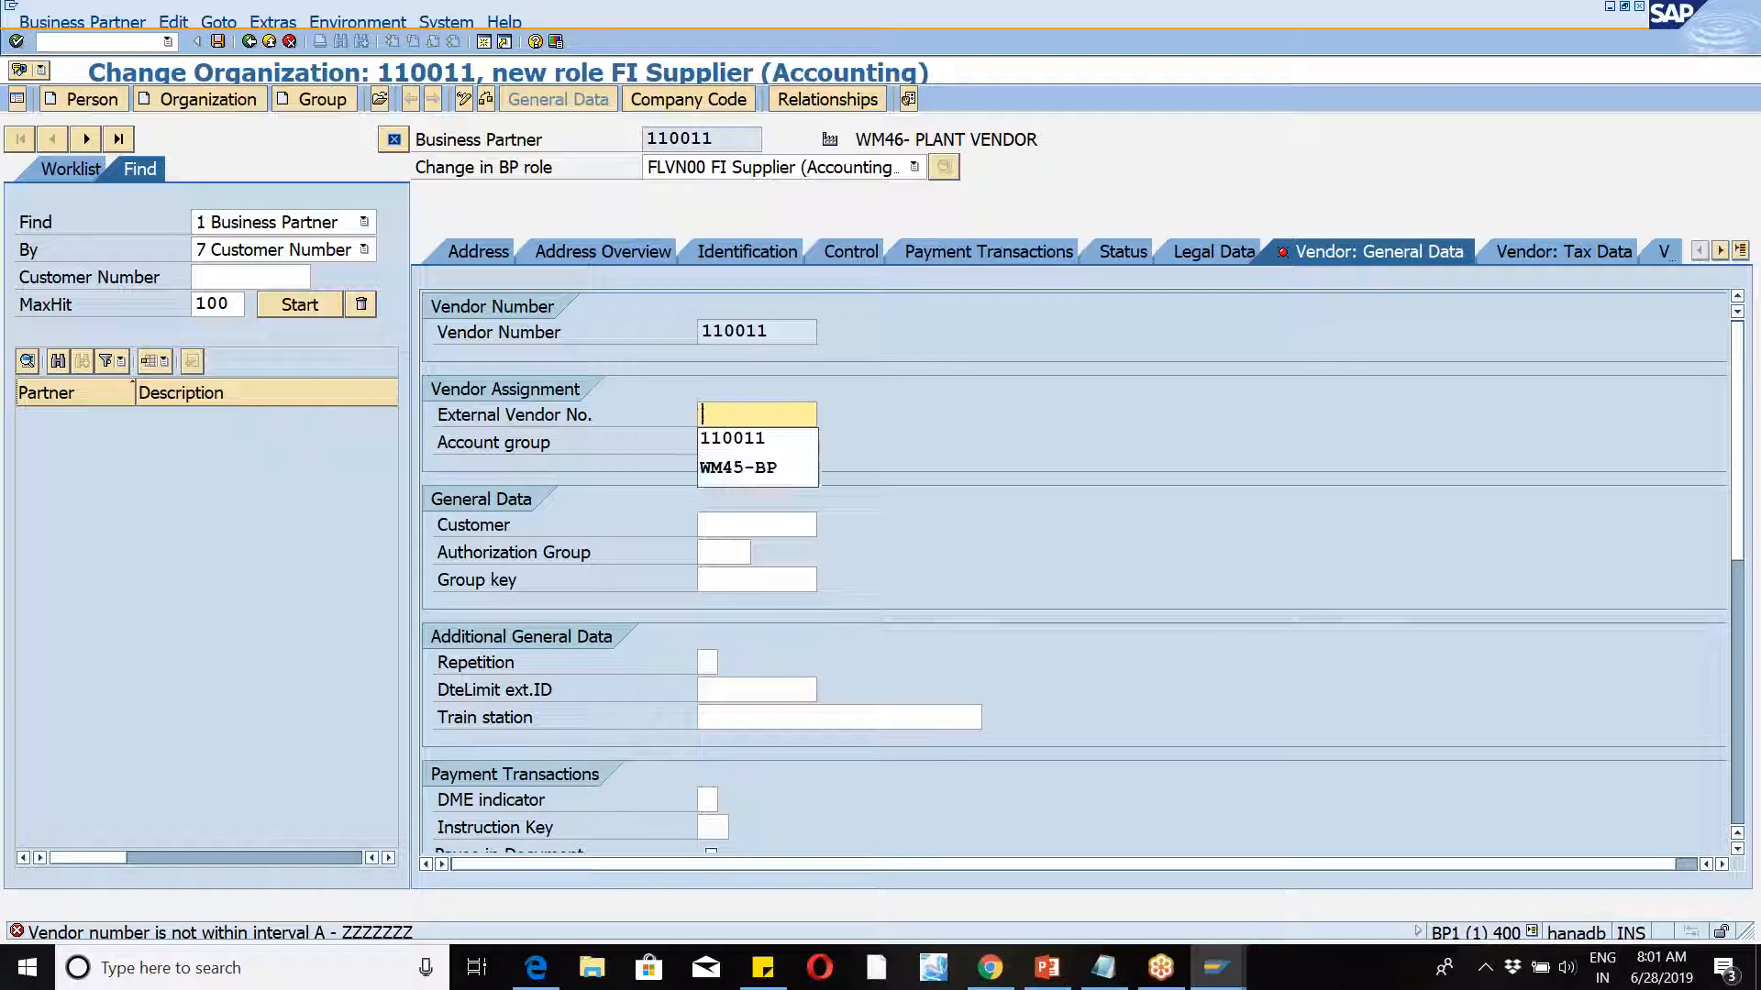
text(WM4)
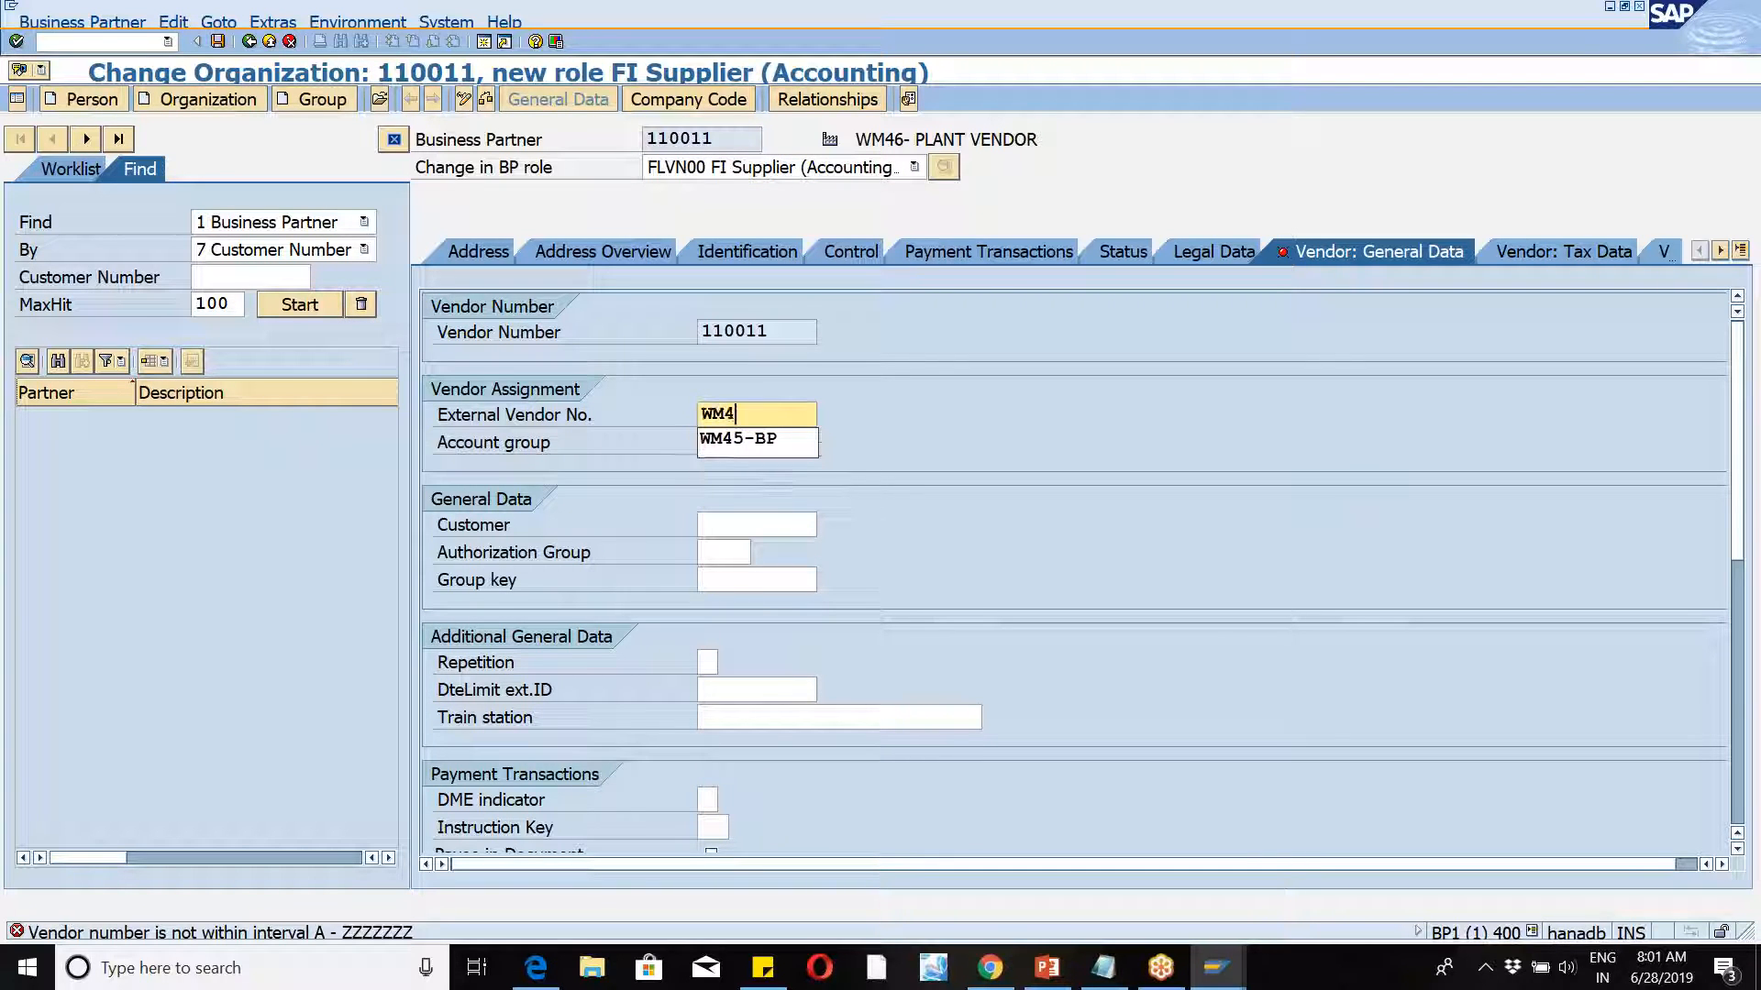
text(6-VEN)
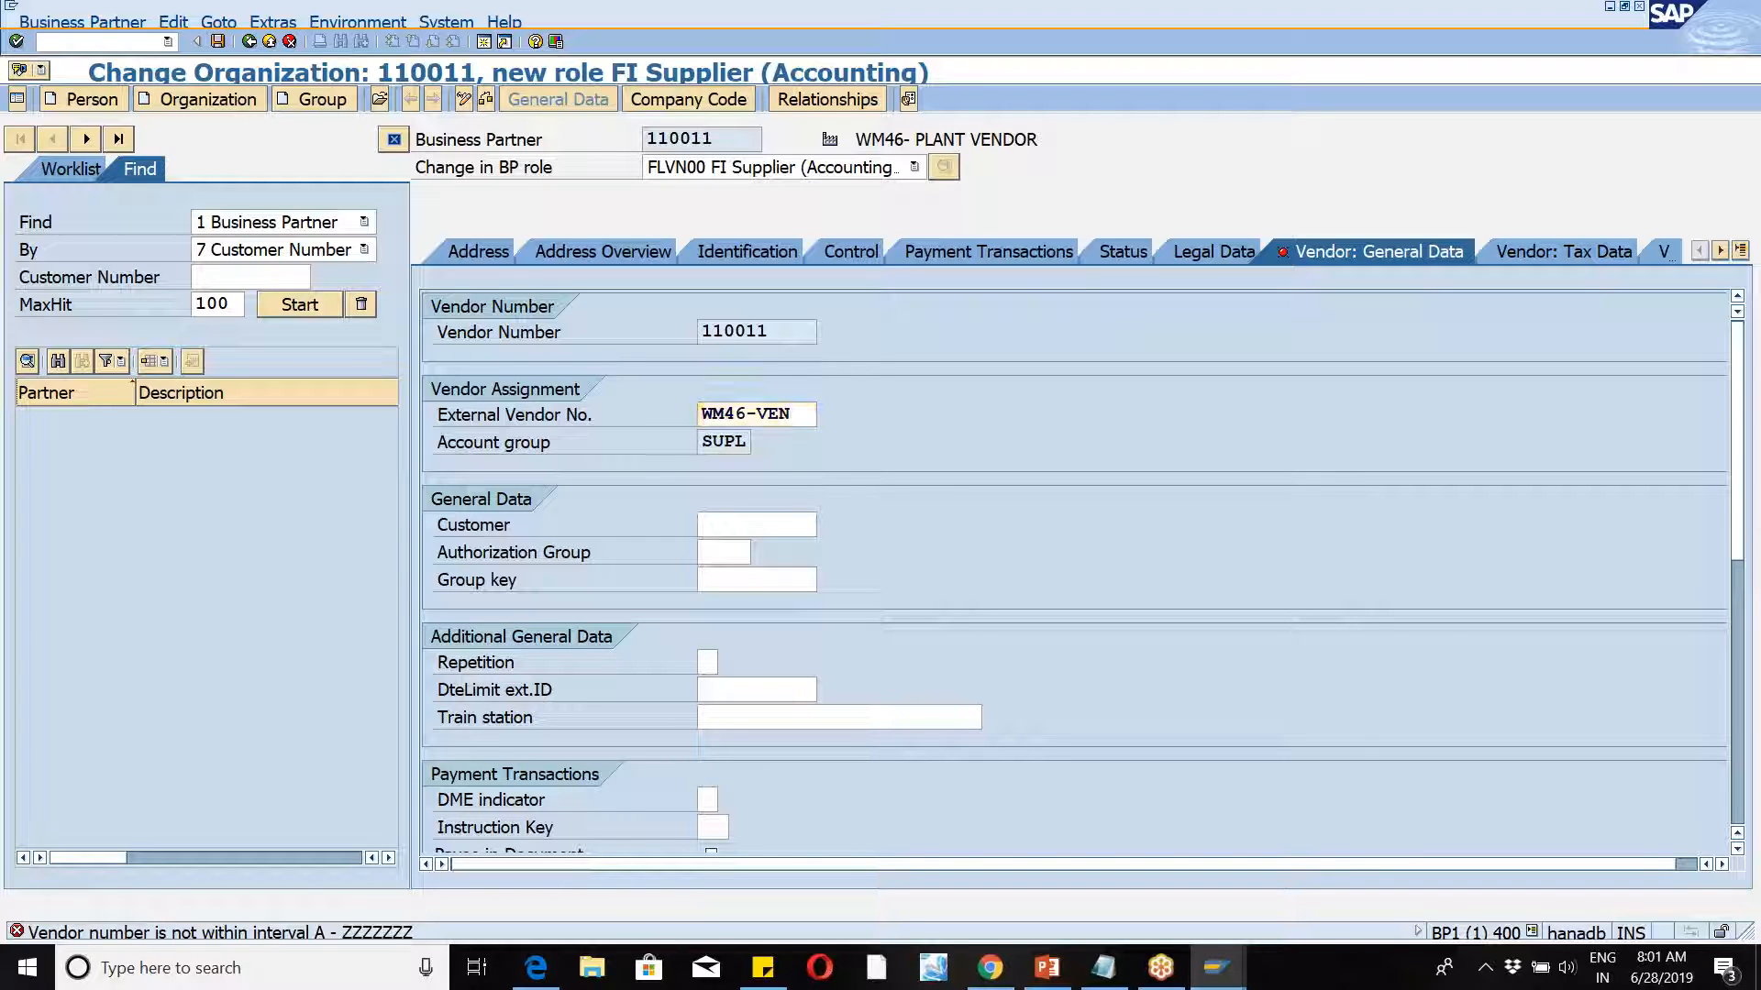
key(Return)
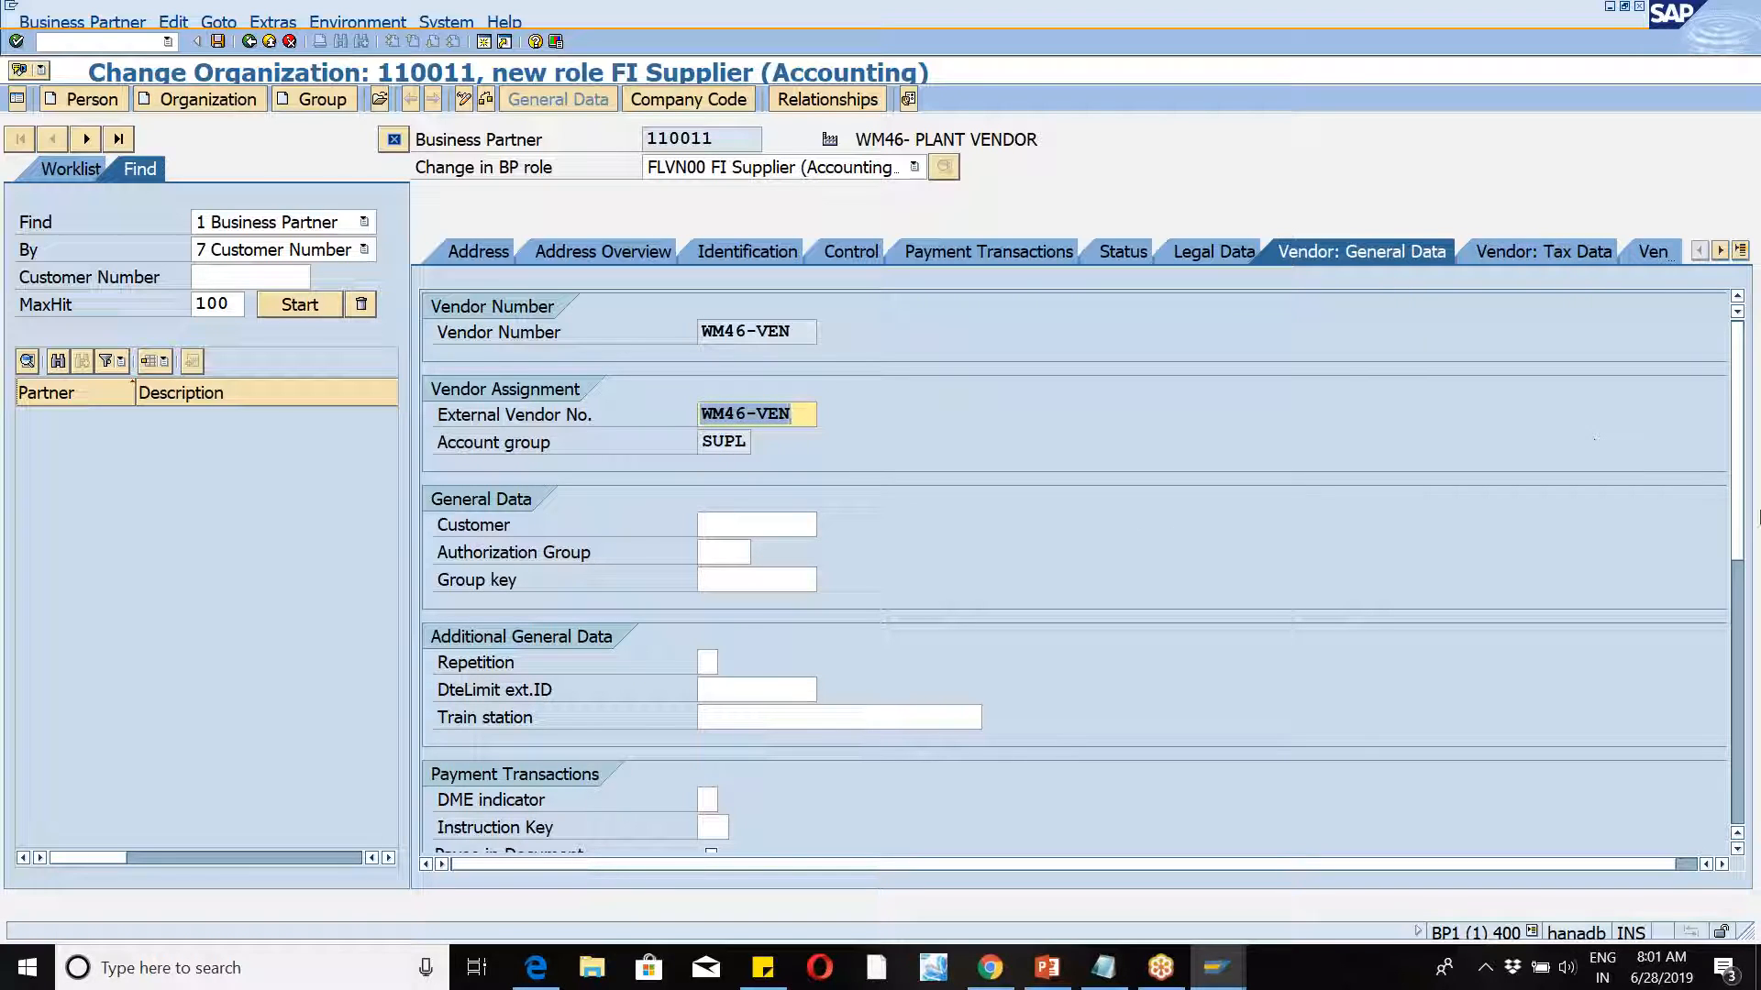
Step: Open the vendor's company code data and assign company code WM01
drag(1736, 503, 1723, 429)
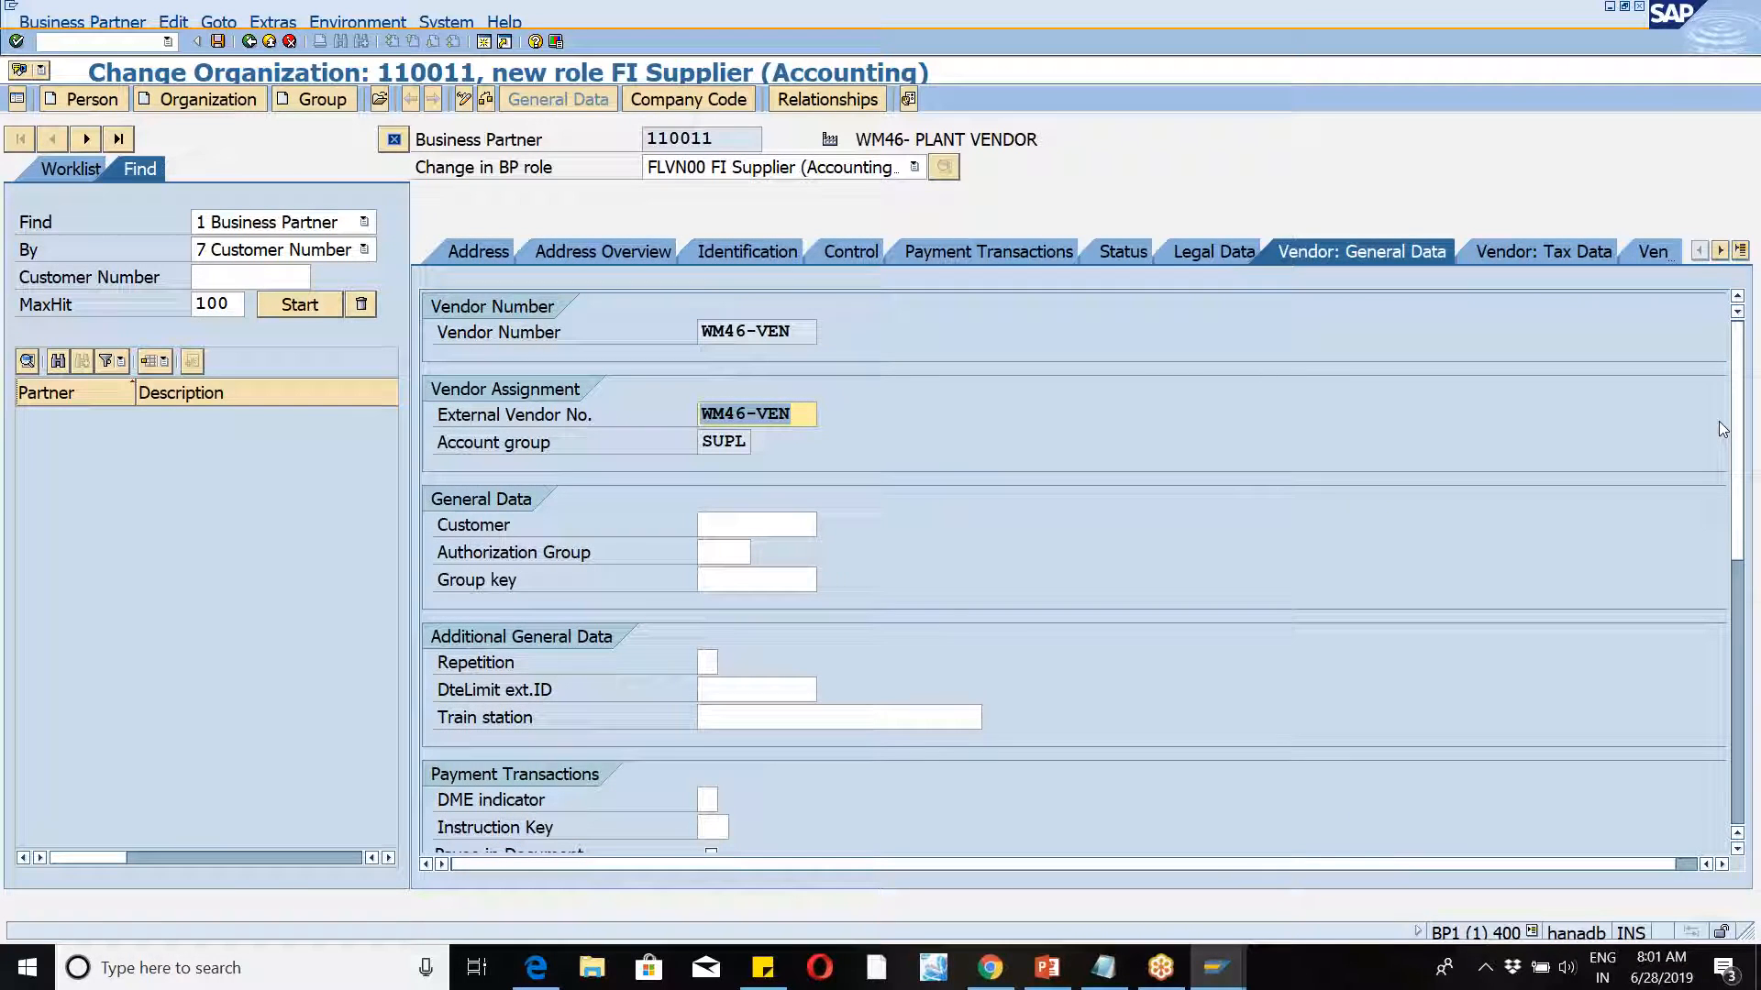
drag(1739, 404, 1736, 326)
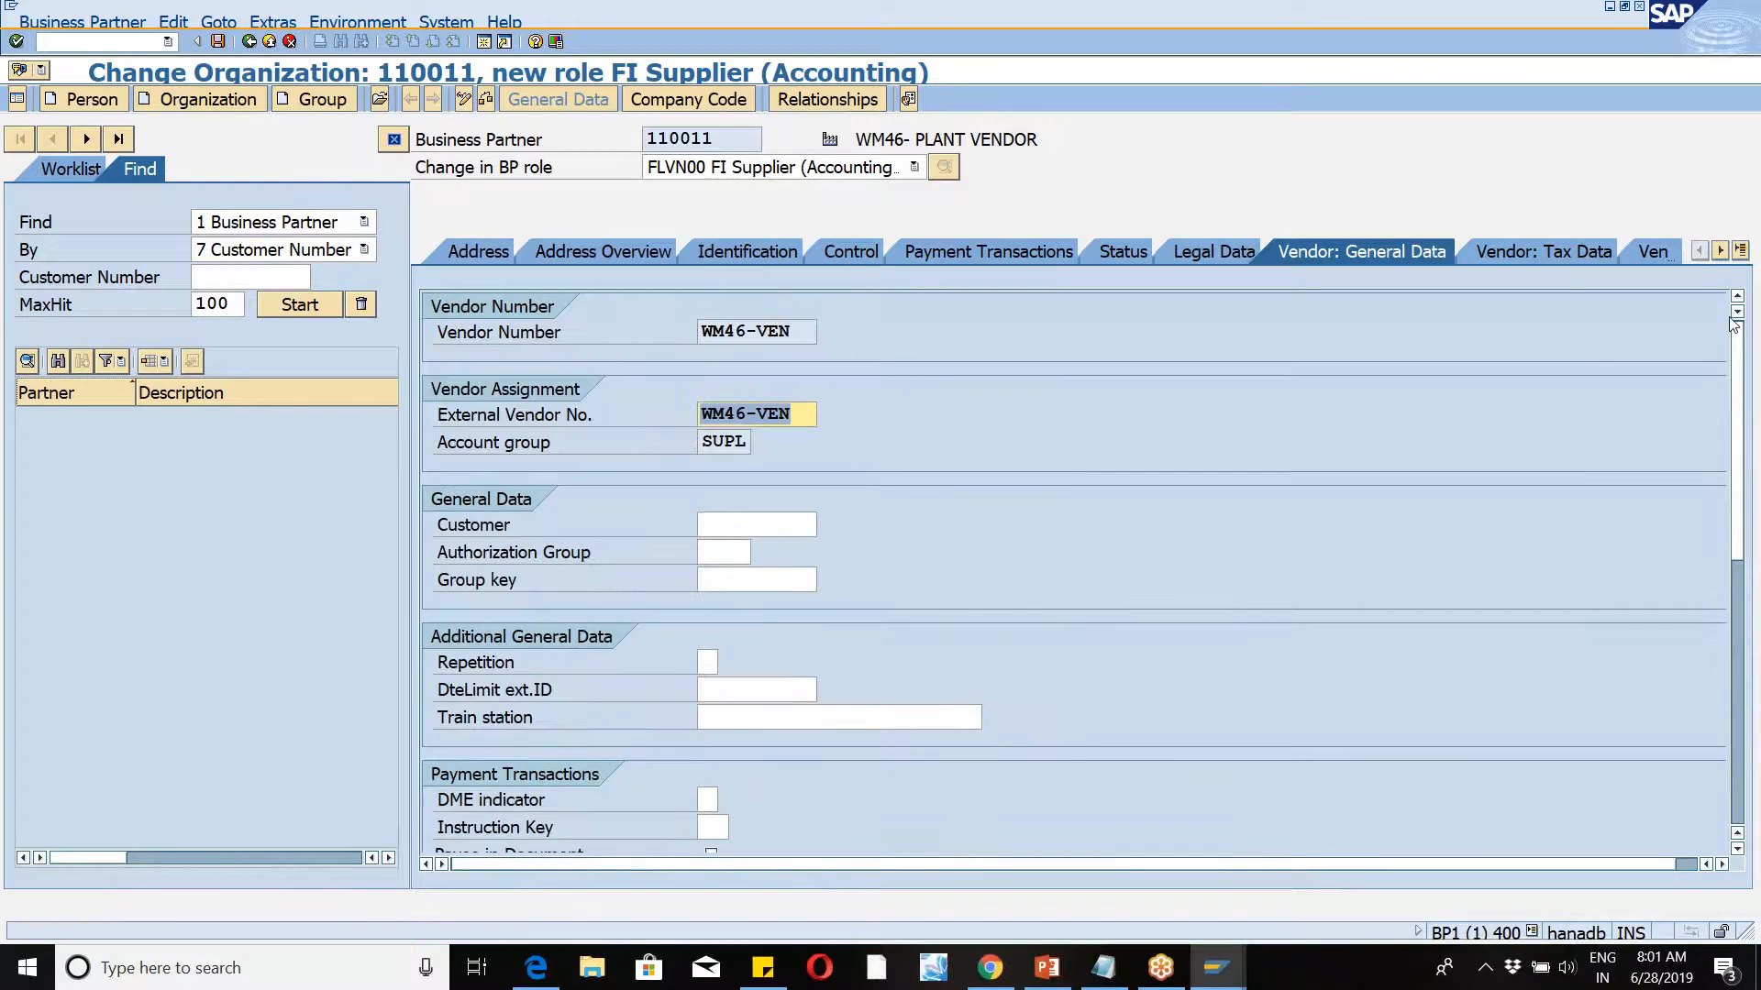
click(689, 101)
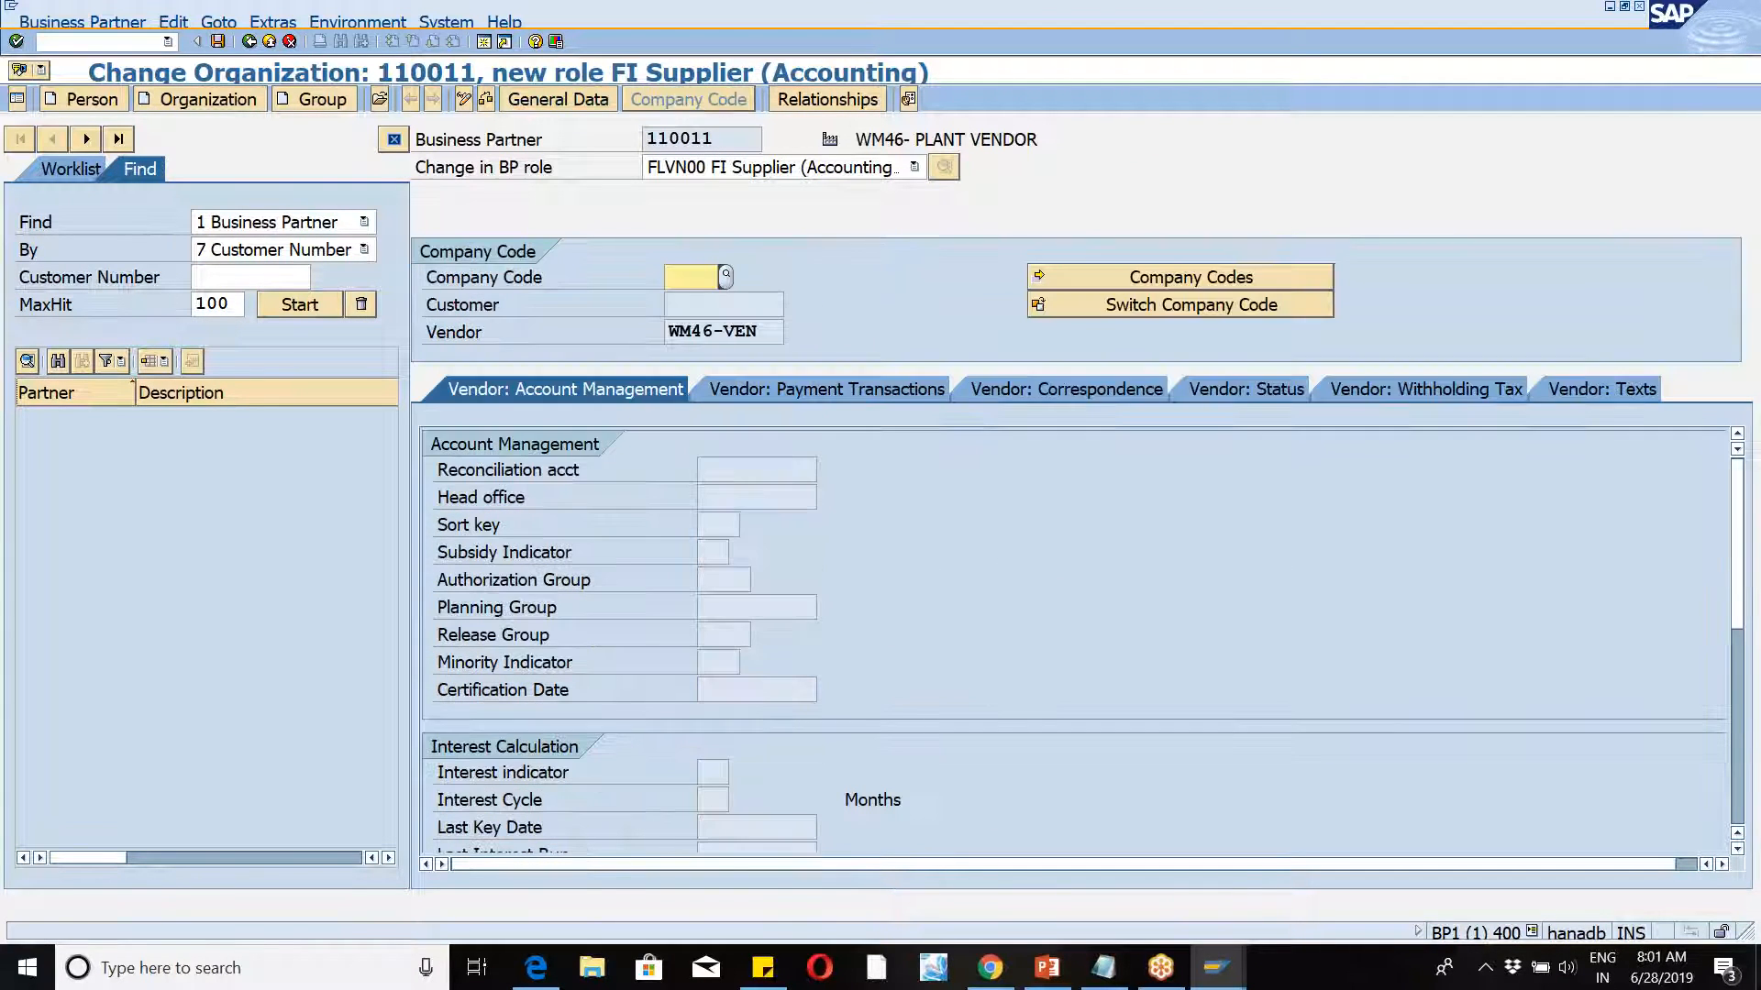
text(WM01)
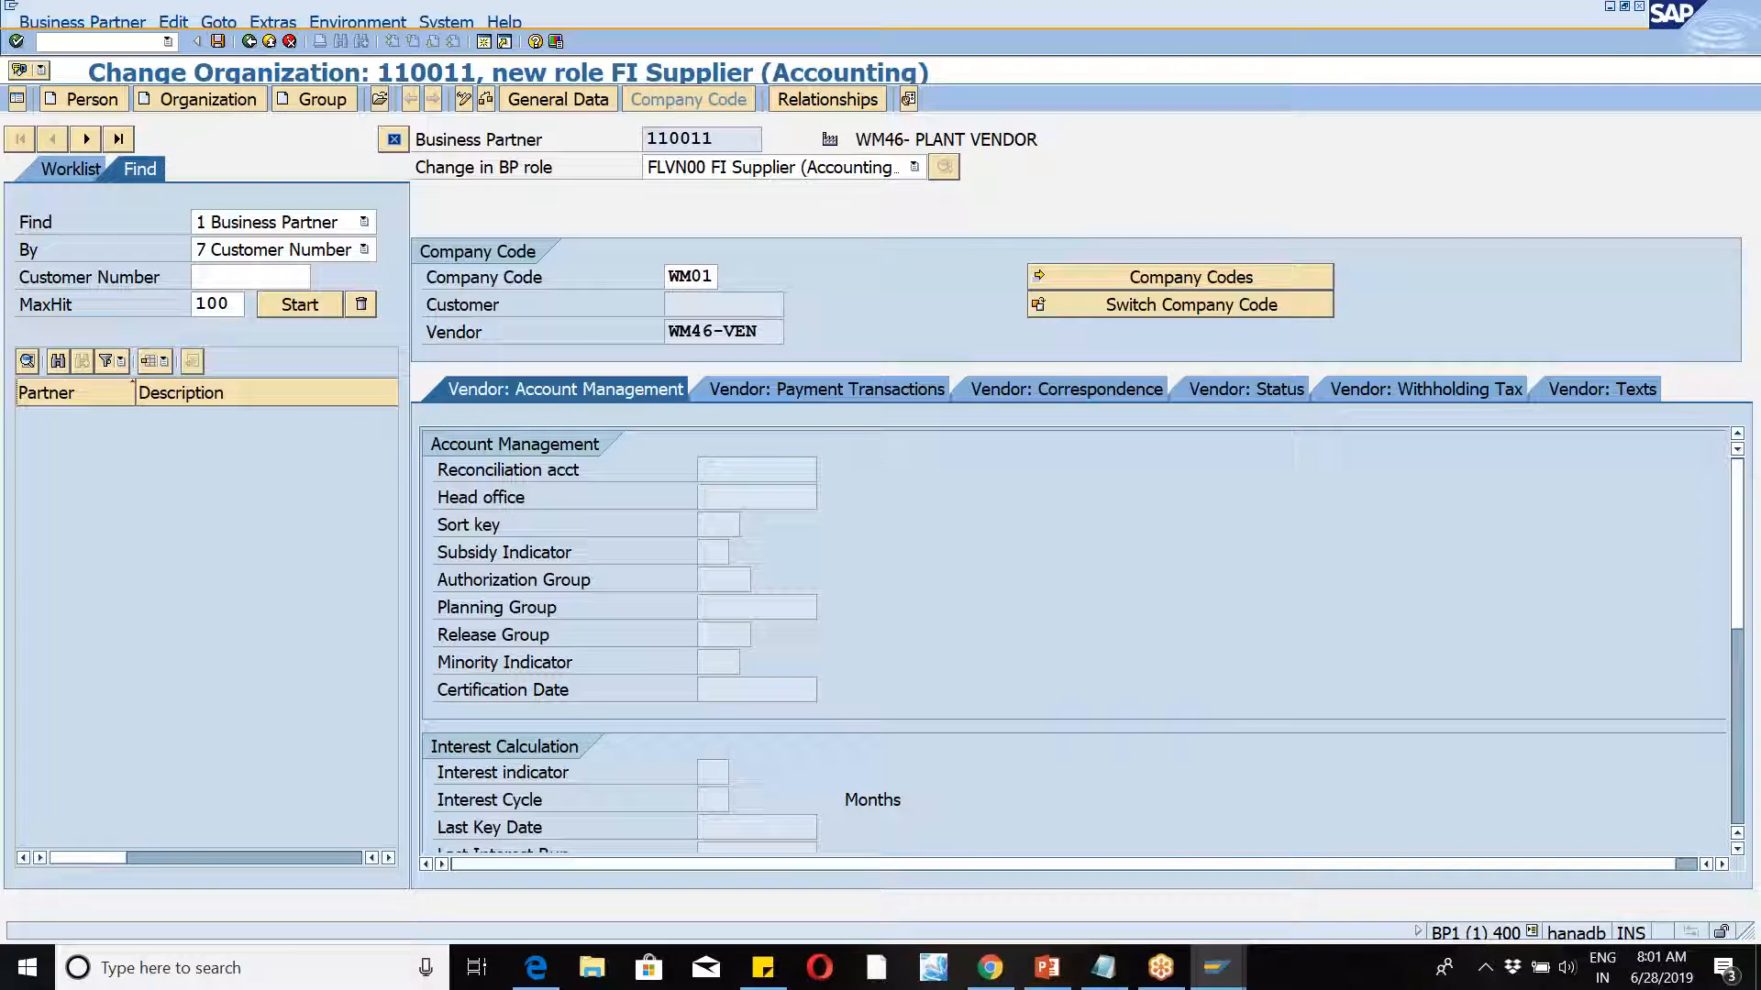
key(Return)
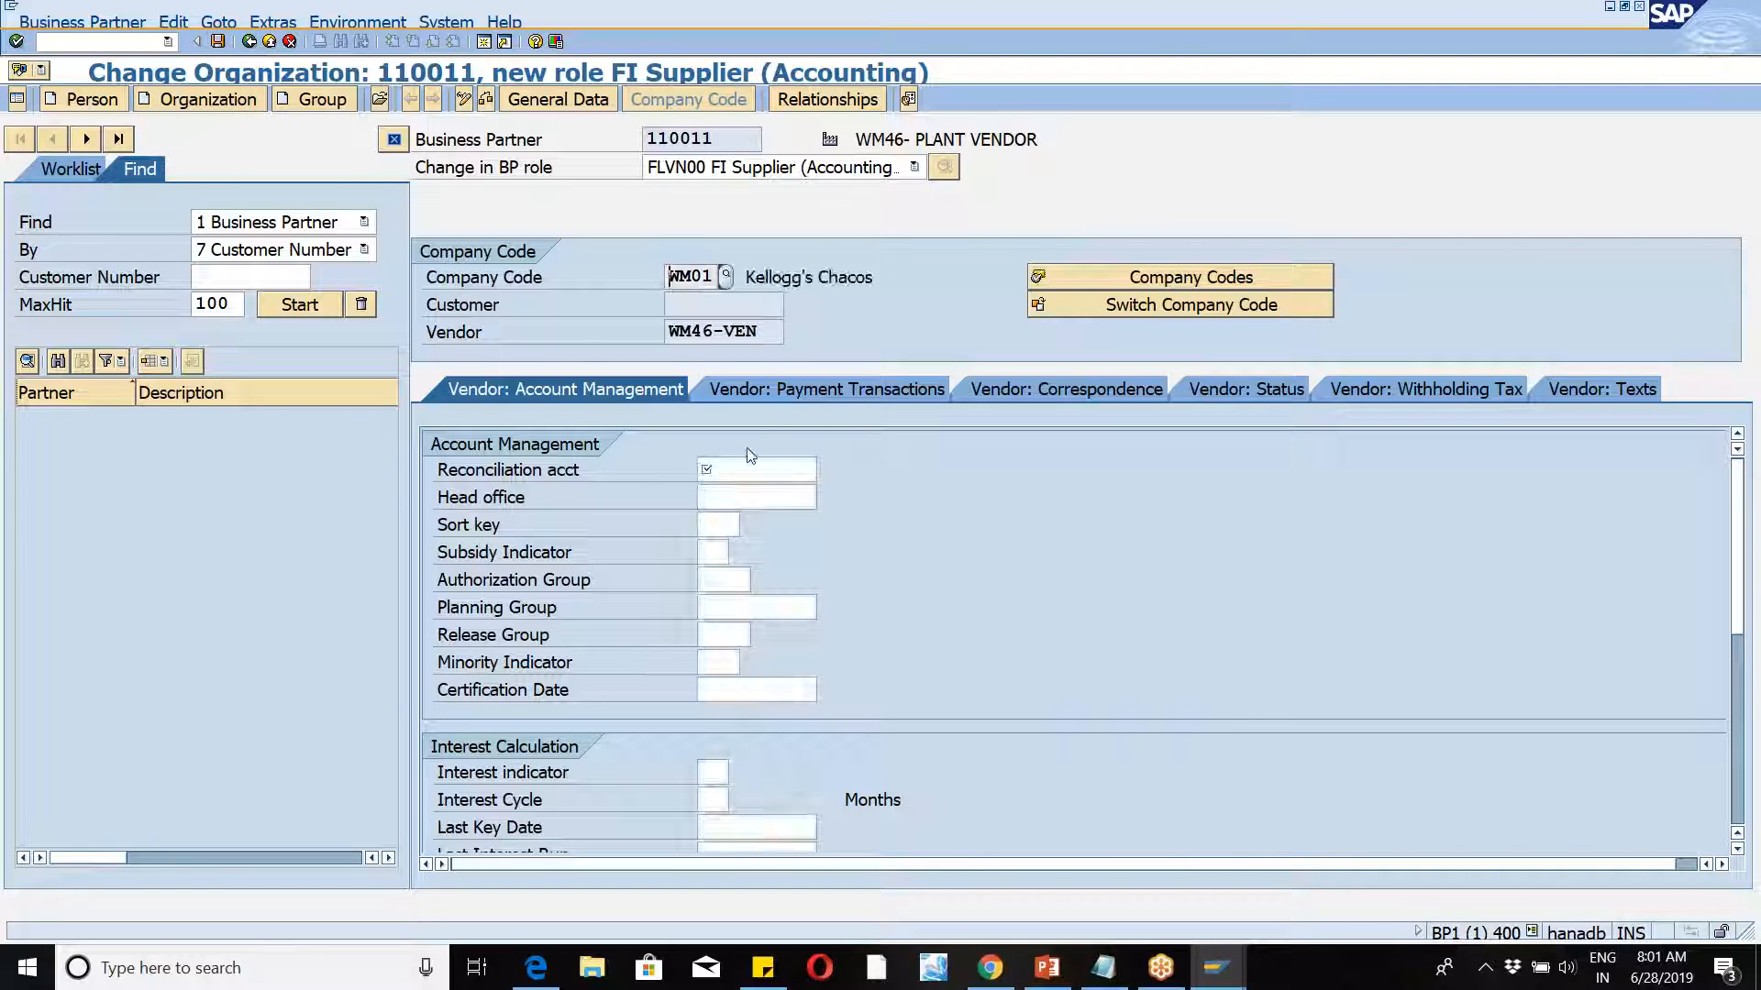
Step: In the vendor's account management data, set the reconciliation account to Other Down Payments Made Current Assets
click(711, 470)
click(825, 470)
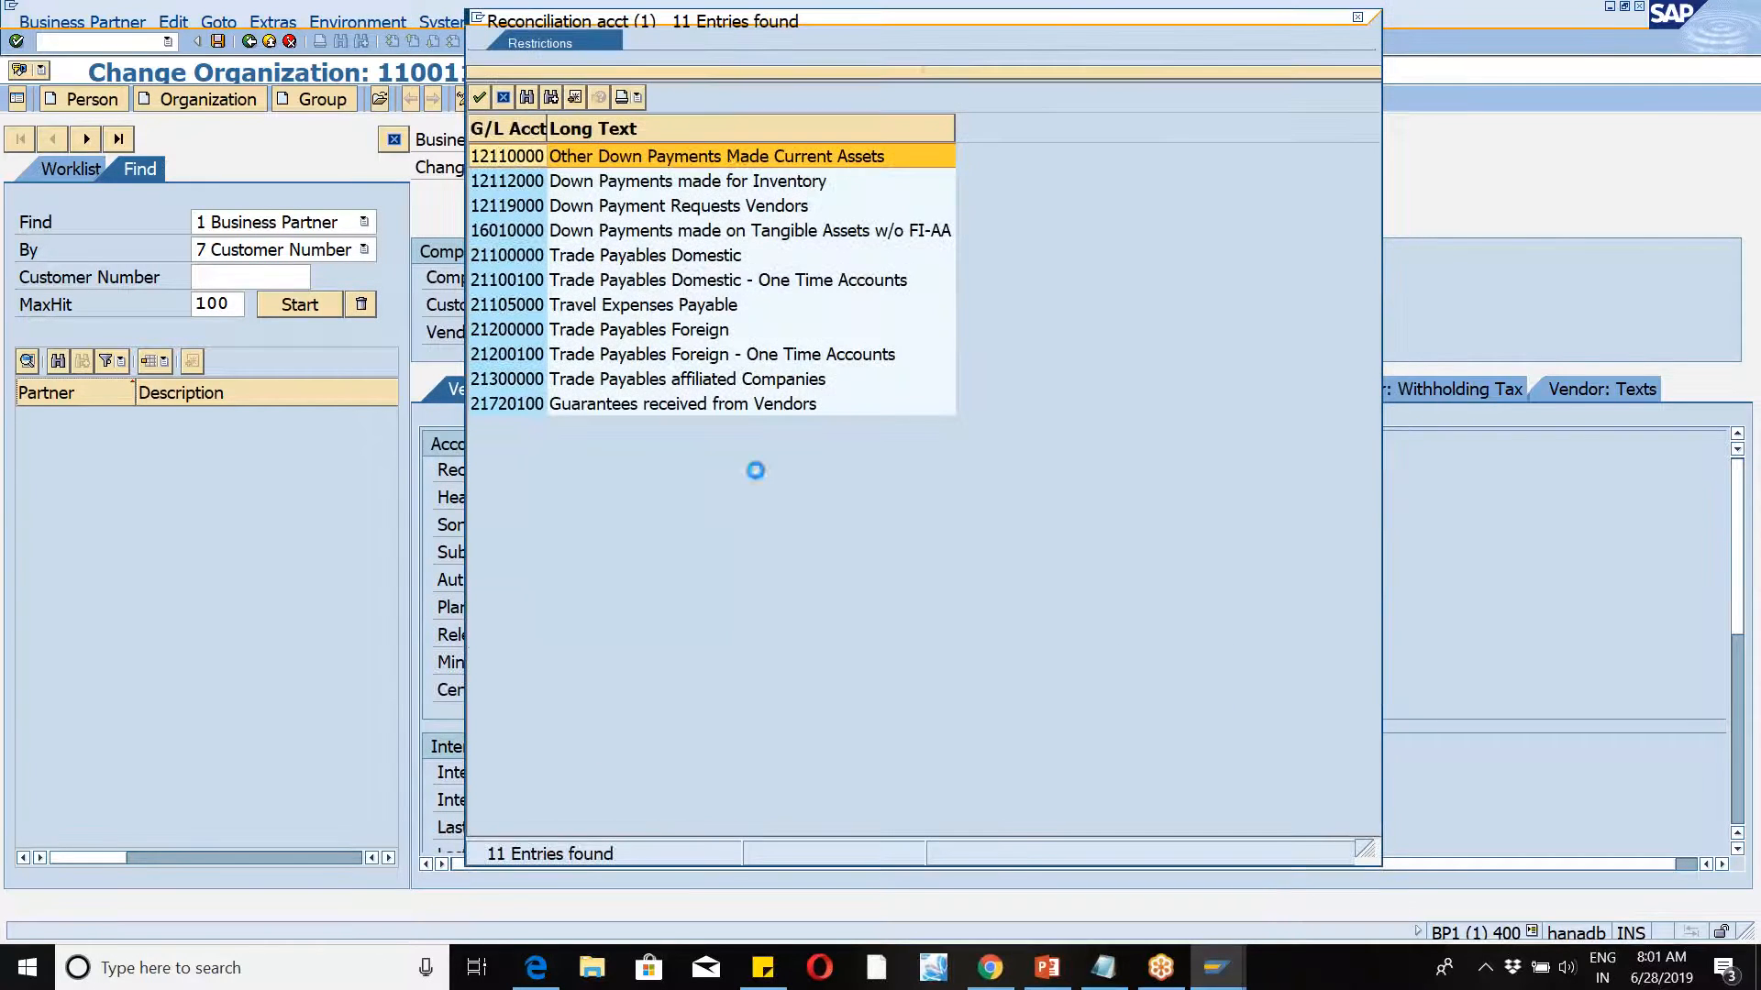
double_click(730, 165)
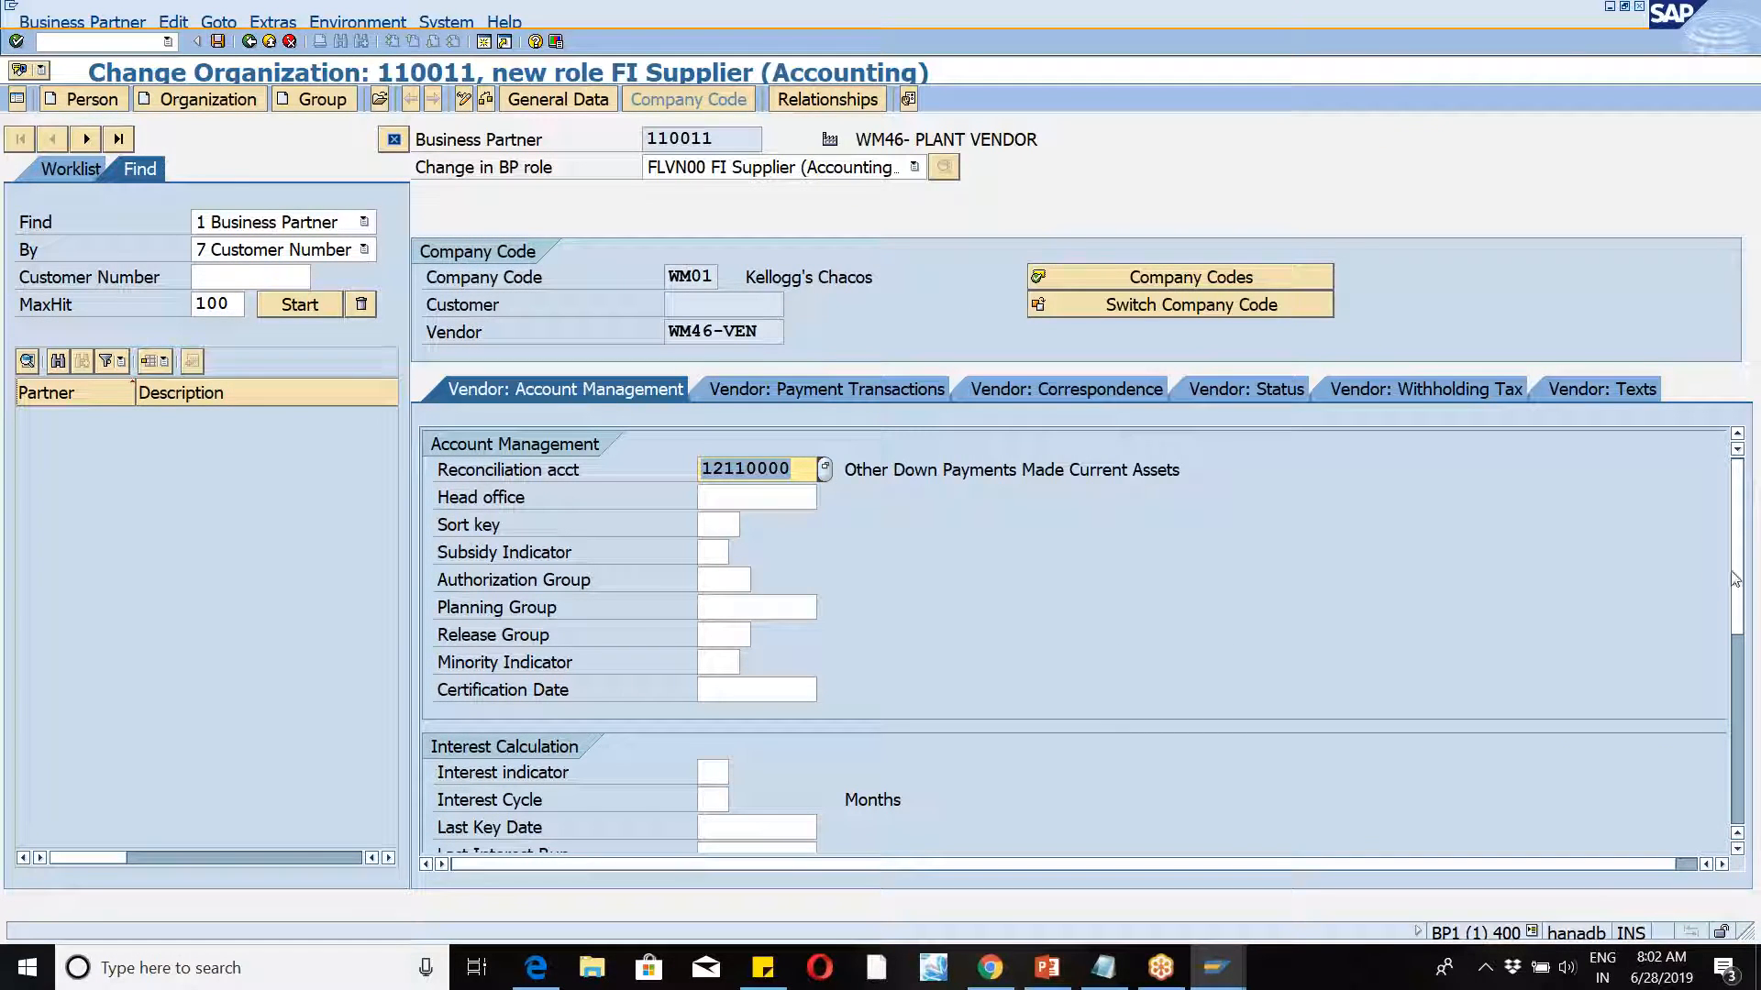
drag(1736, 579, 1736, 451)
Step: Look through the available BP roles for the business partner to locate a suitable supplier role
click(750, 173)
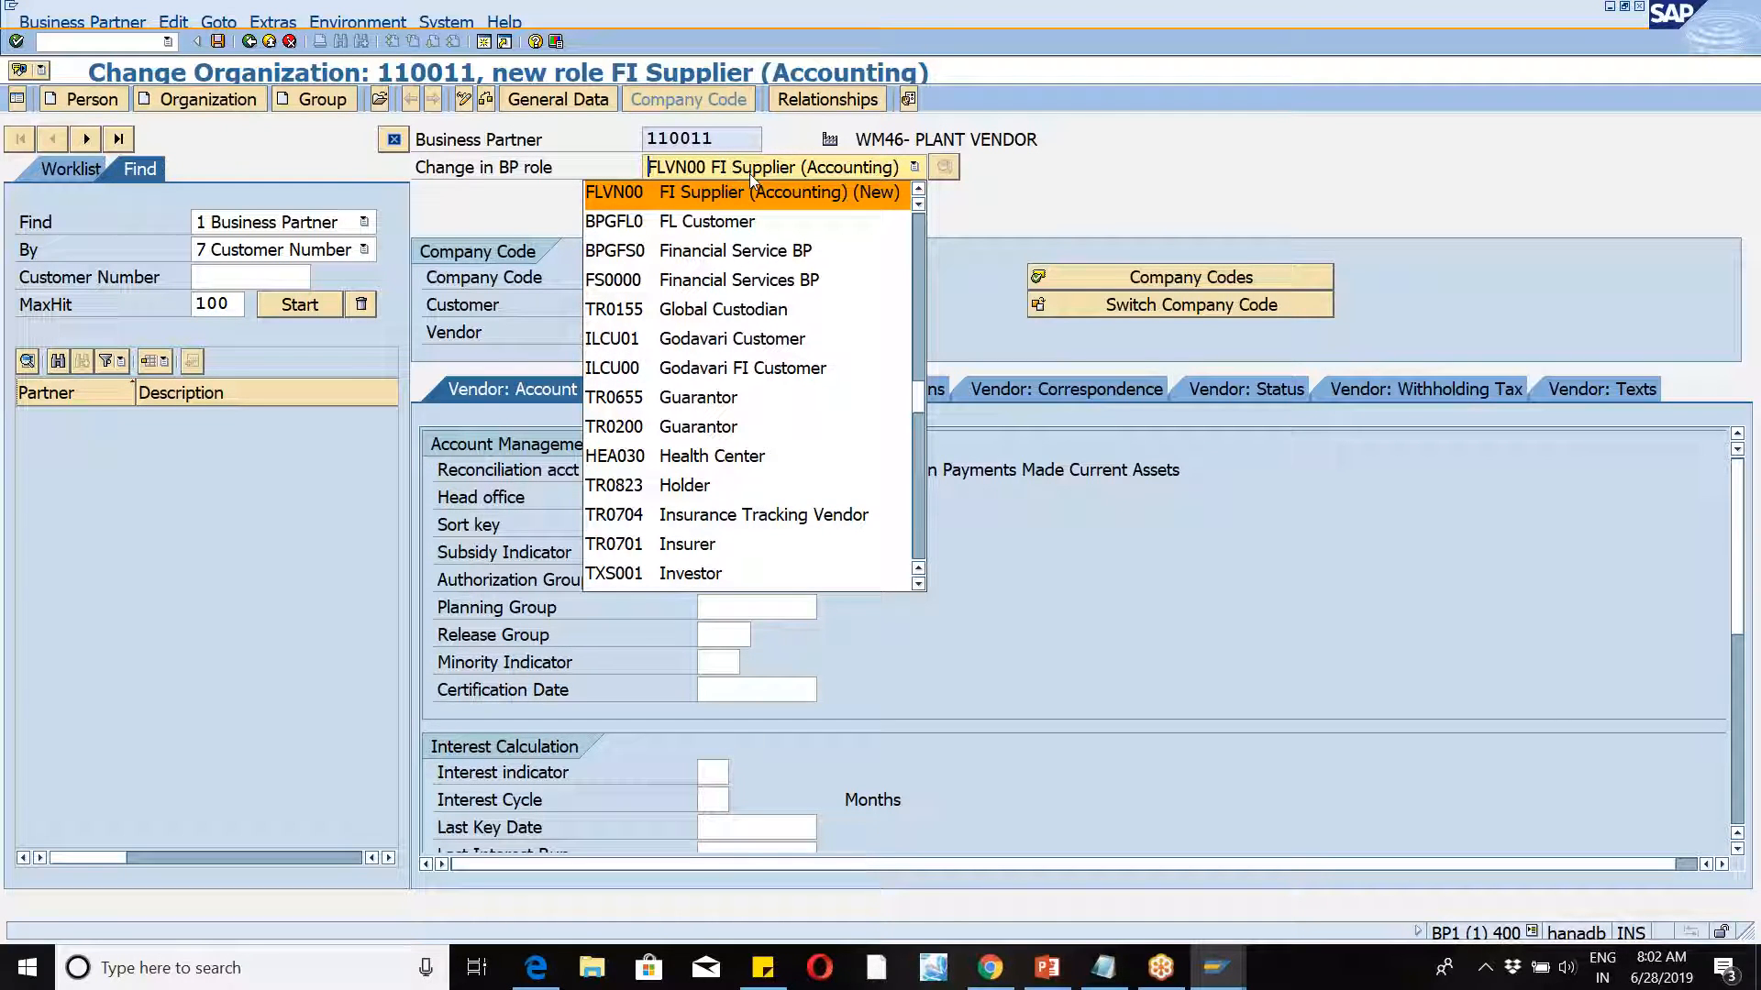
click(918, 189)
click(917, 189)
click(918, 189)
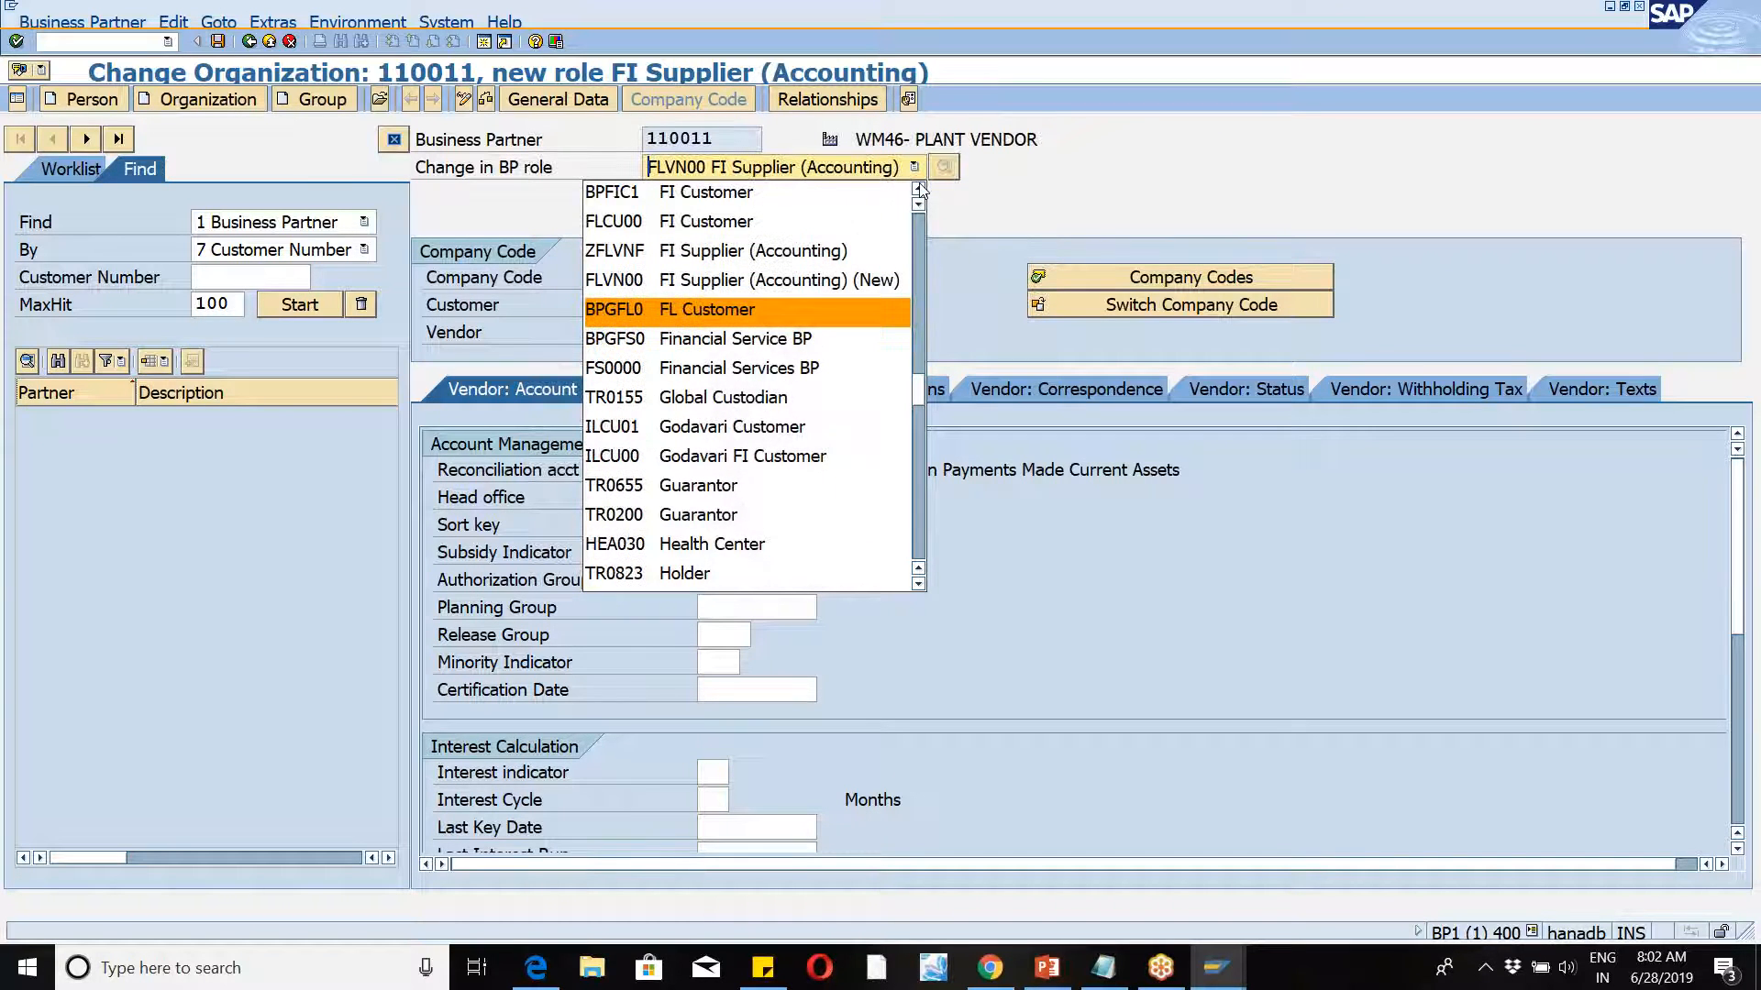
click(918, 189)
click(918, 189)
click(918, 189)
click(918, 189)
click(918, 189)
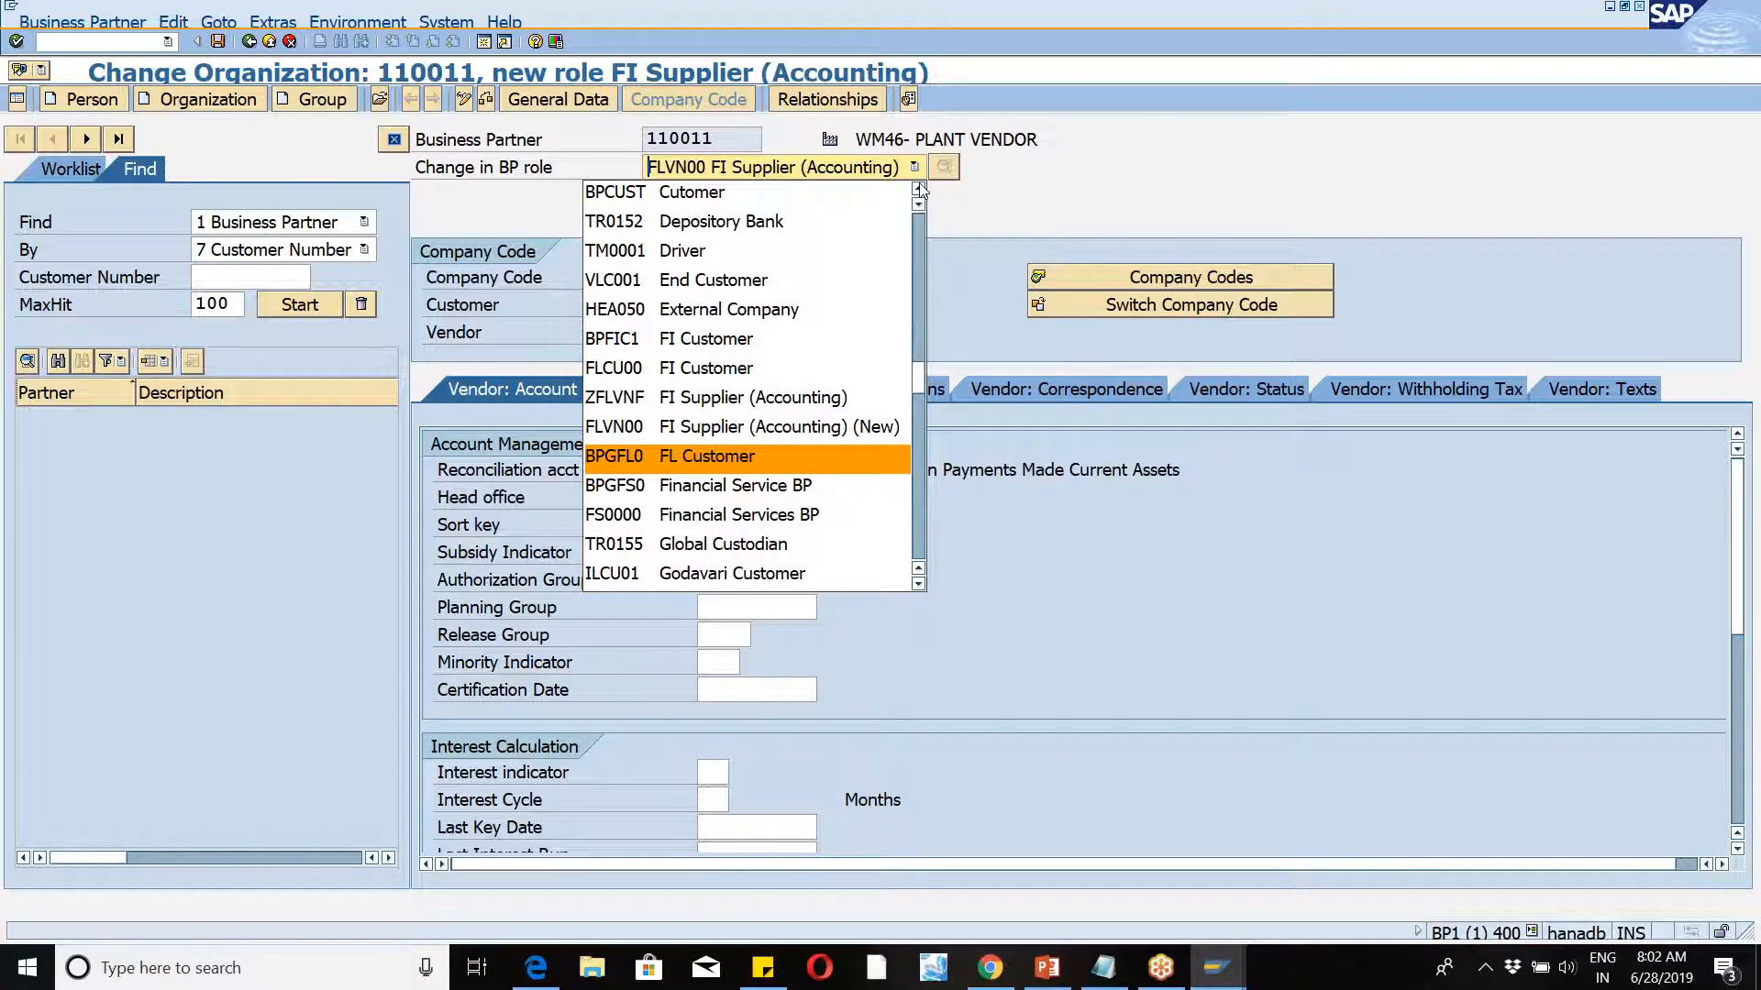
click(918, 189)
click(918, 189)
click(918, 189)
click(917, 189)
click(917, 189)
click(918, 189)
click(918, 189)
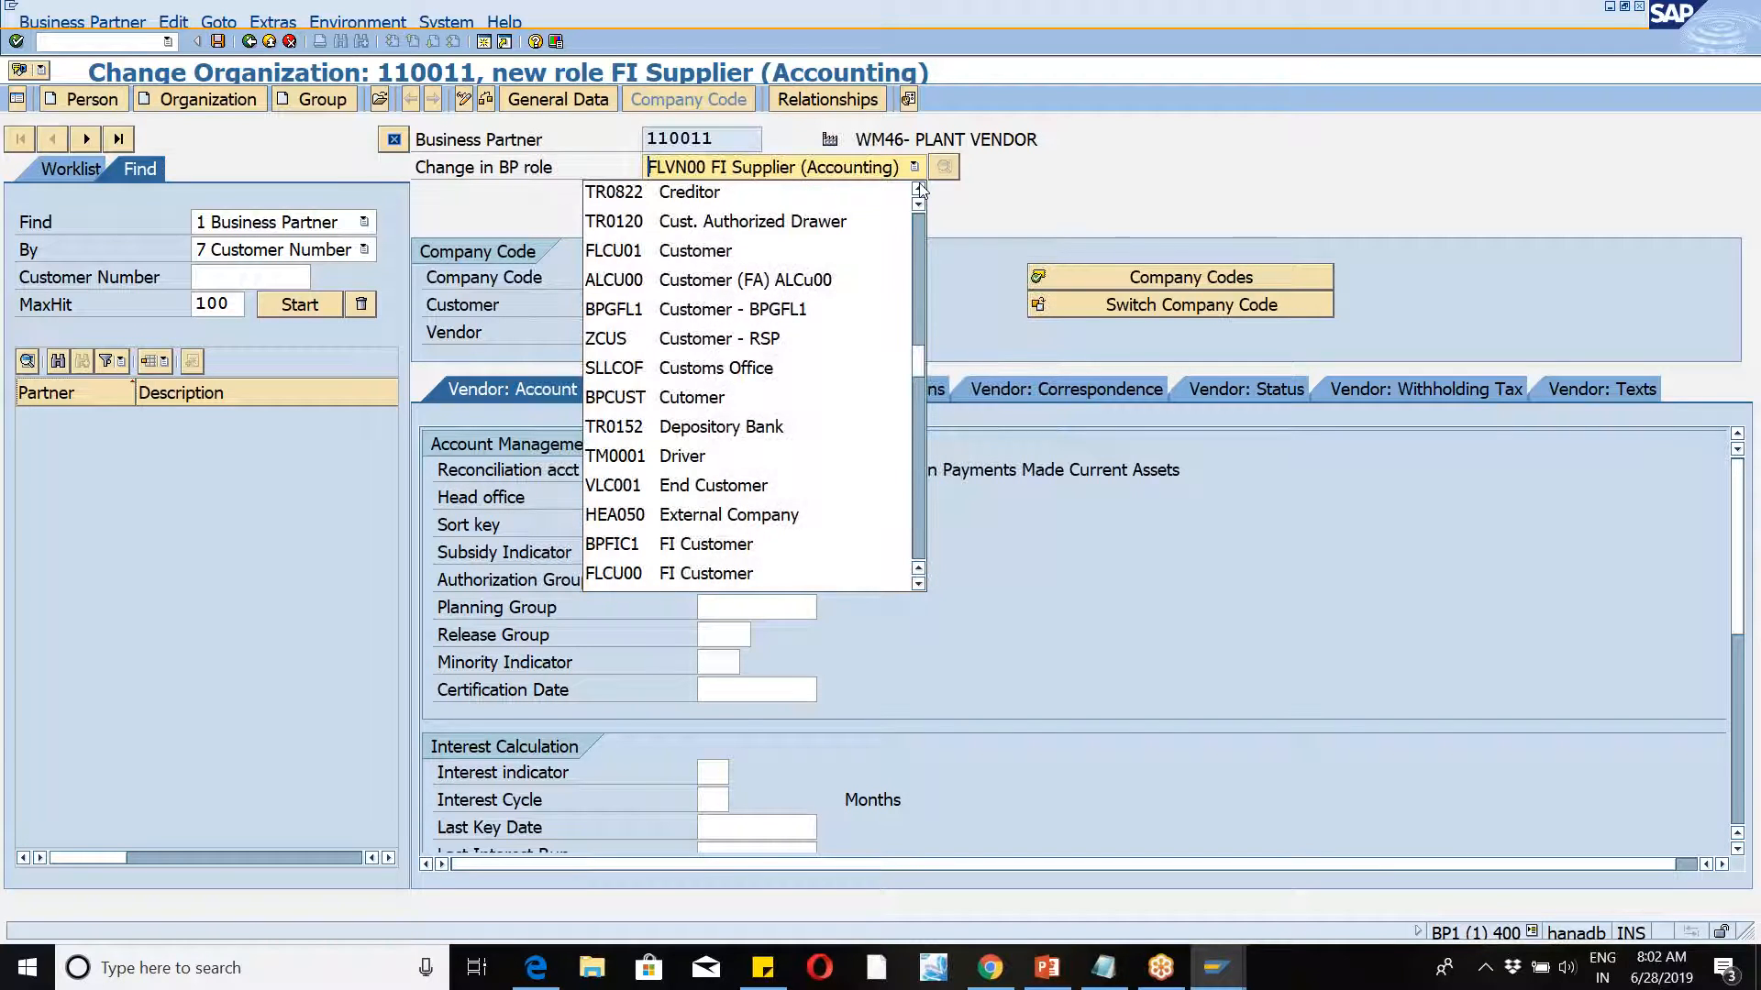
click(918, 189)
double_click(918, 189)
double_click(918, 189)
double_click(918, 189)
click(918, 189)
double_click(918, 189)
click(918, 189)
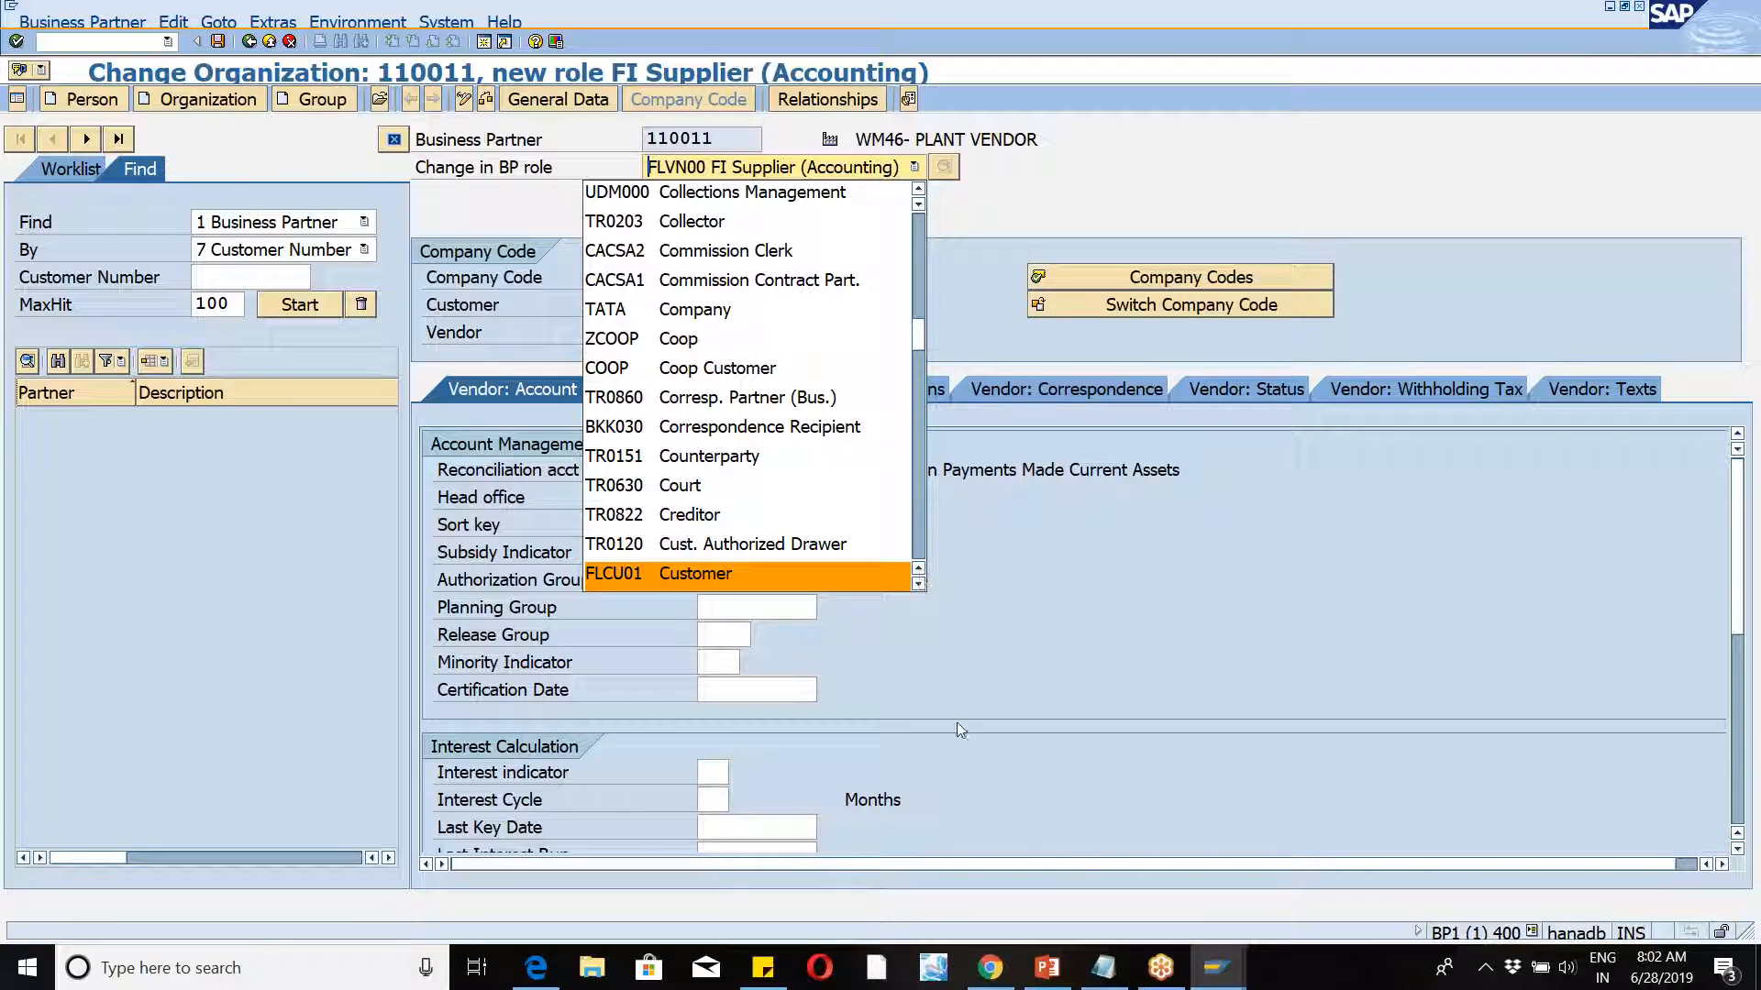
drag(919, 585, 919, 585)
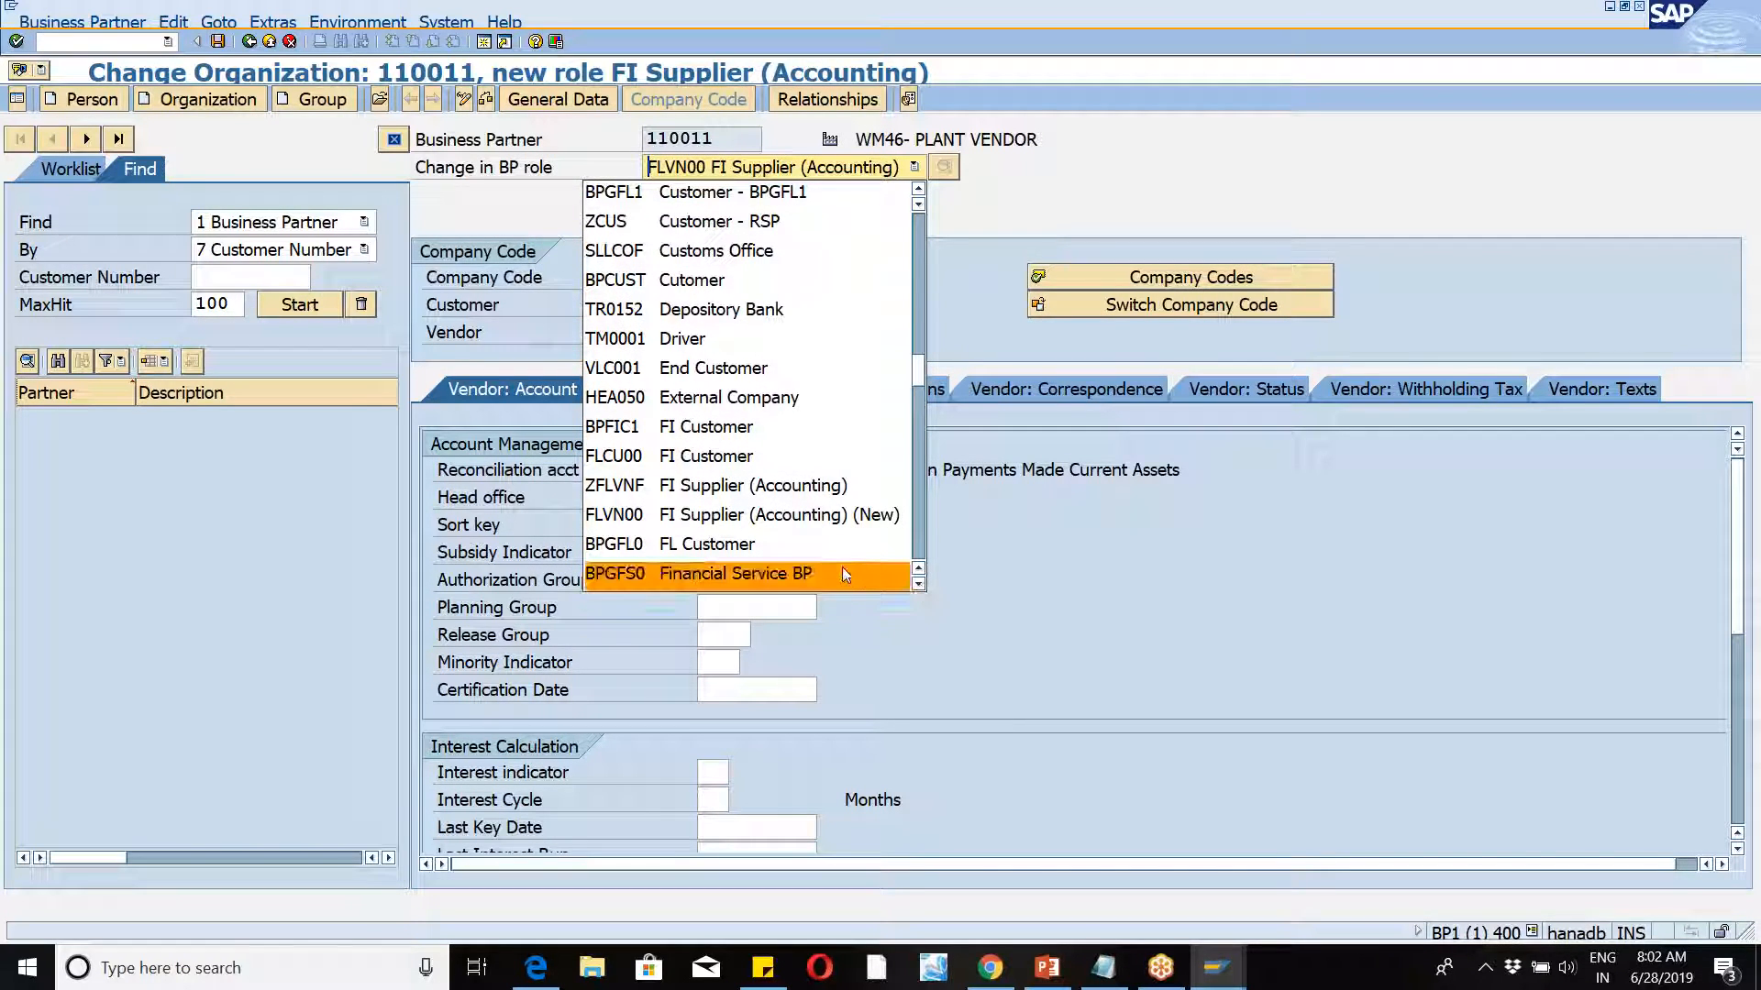
scroll(919, 587, down, 1)
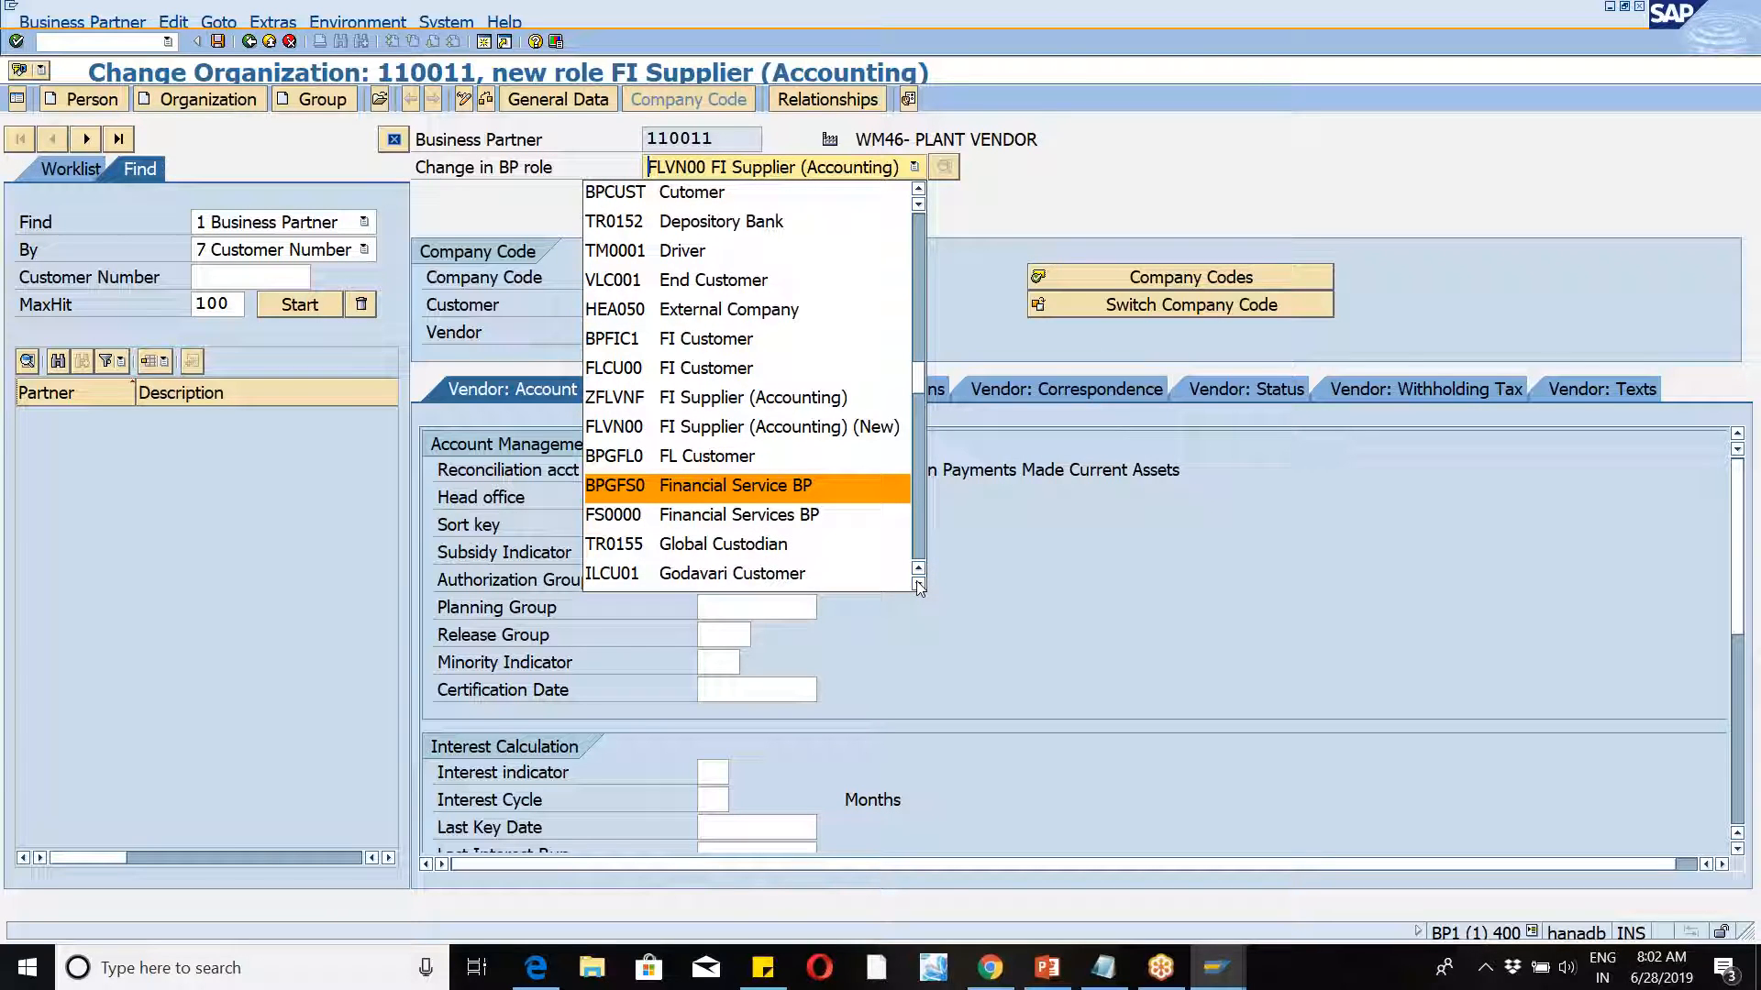
scroll(919, 587, down, 9)
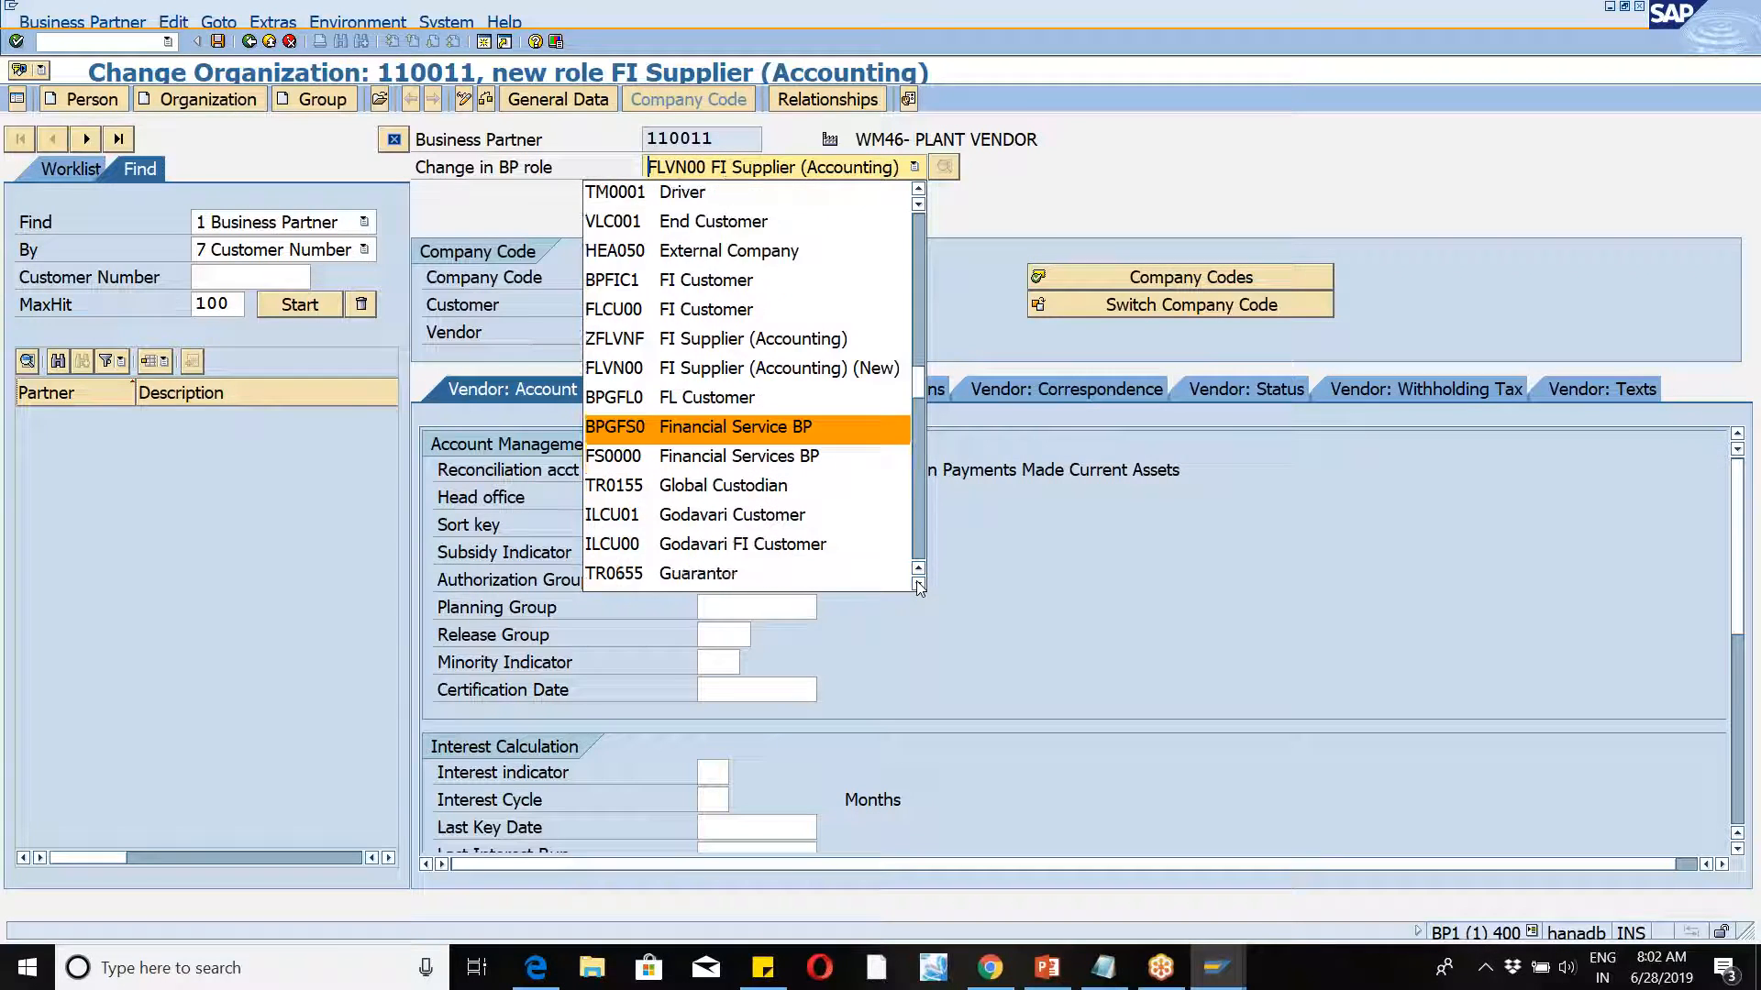
scroll(919, 586, down, 4)
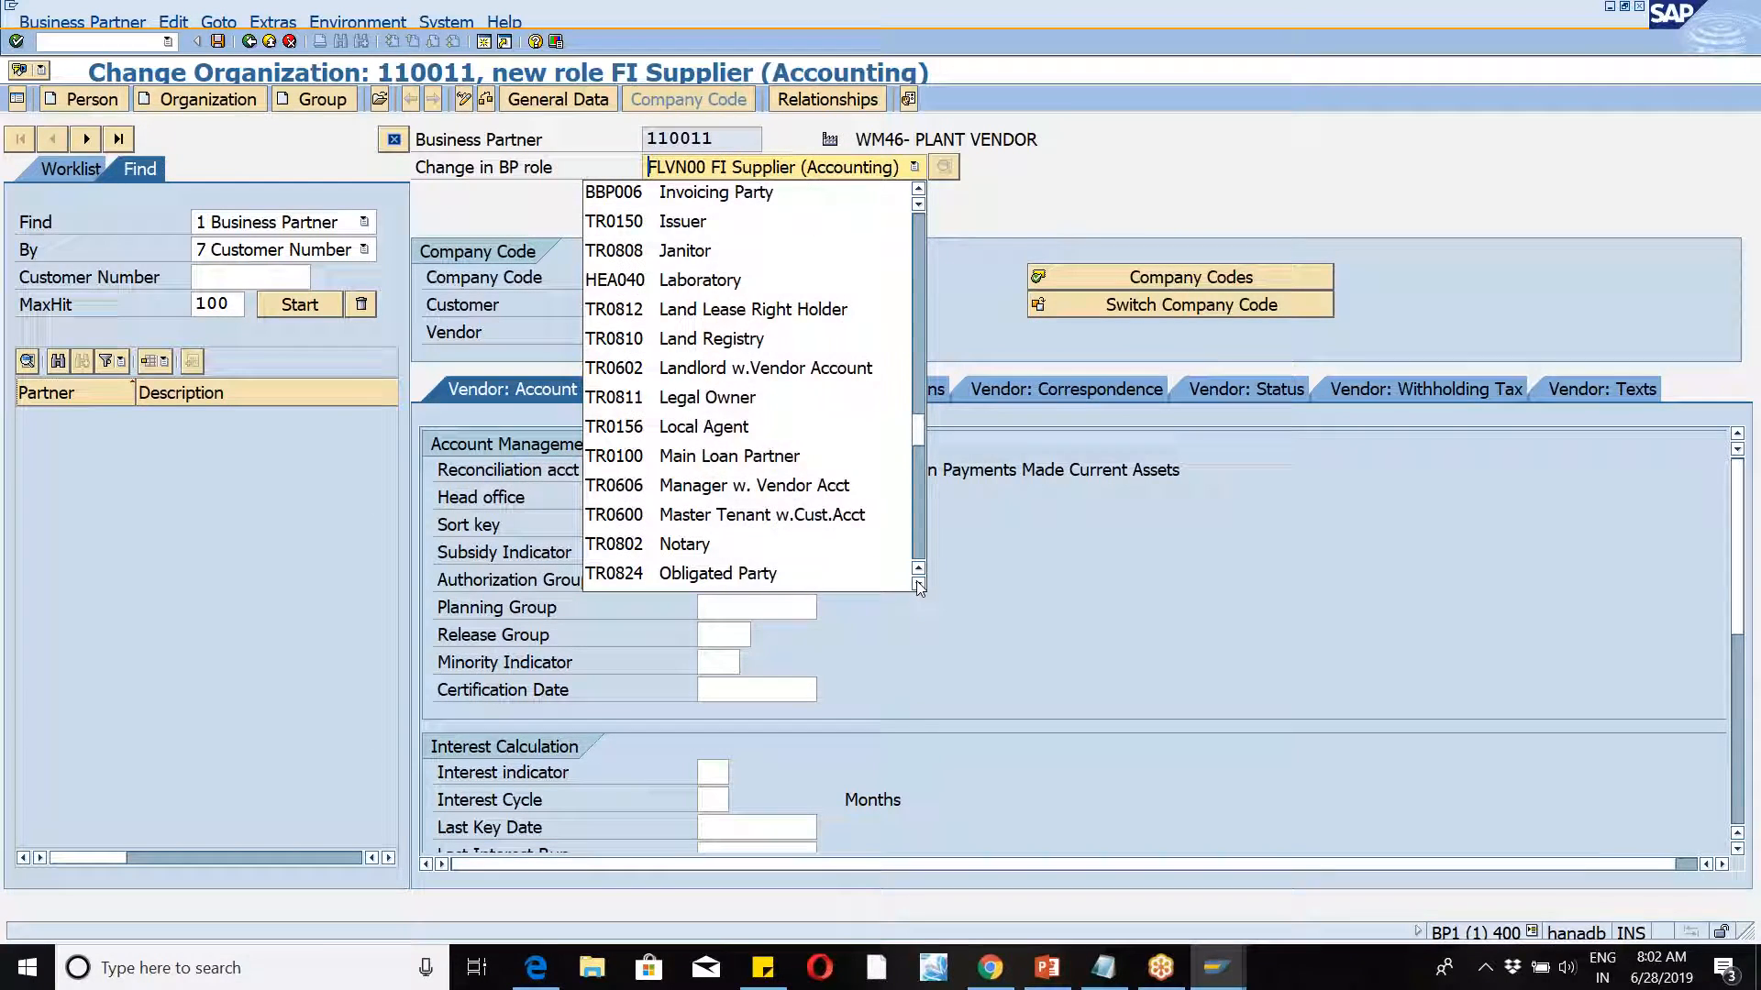
scroll(918, 575, up, 3)
scroll(919, 575, up, 5)
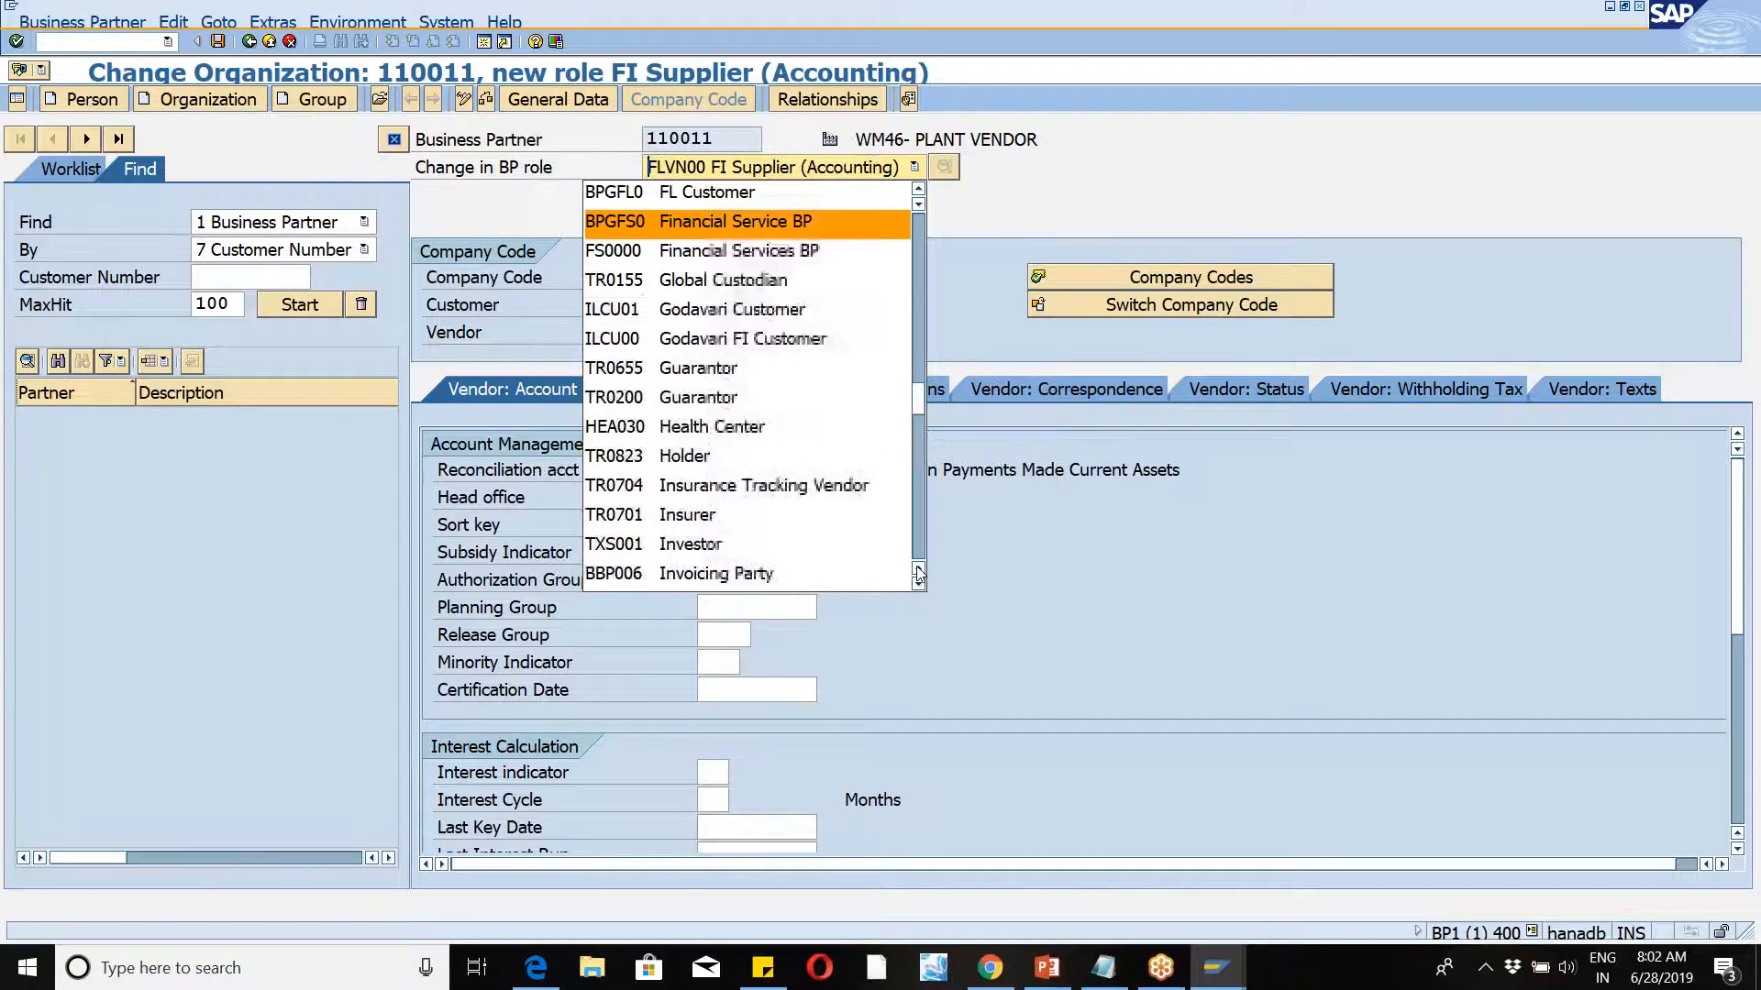
scroll(919, 575, up, 2)
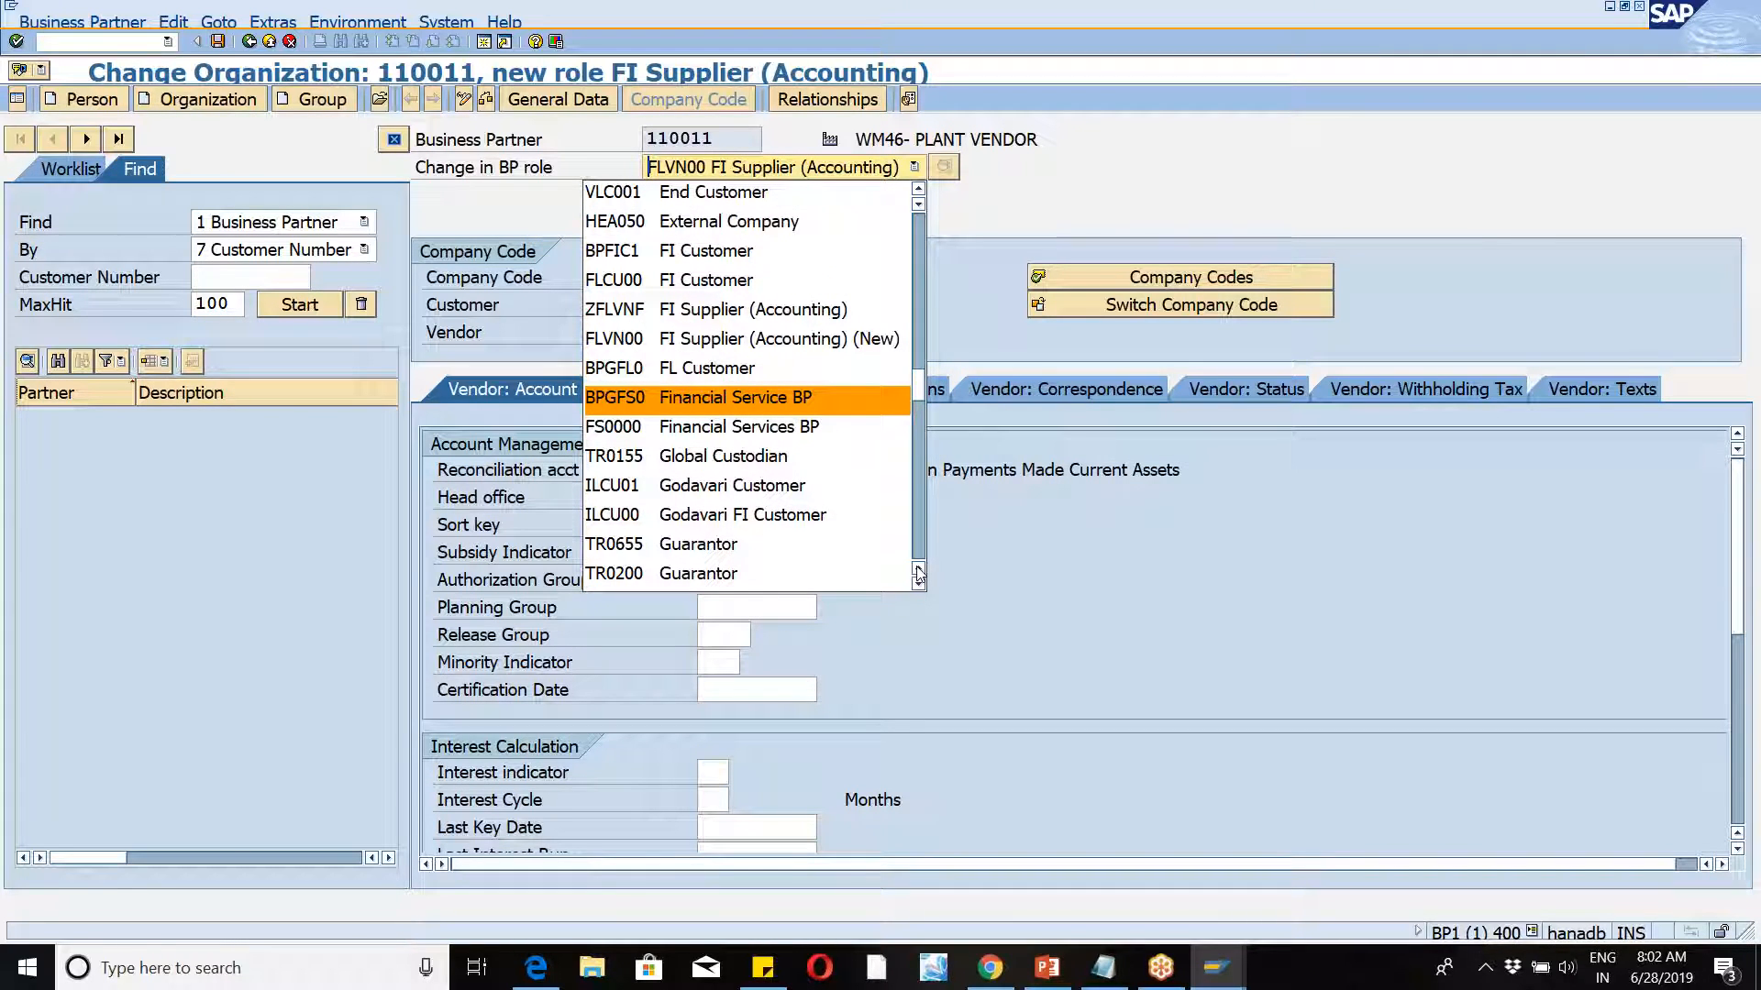
scroll(919, 575, up, 1)
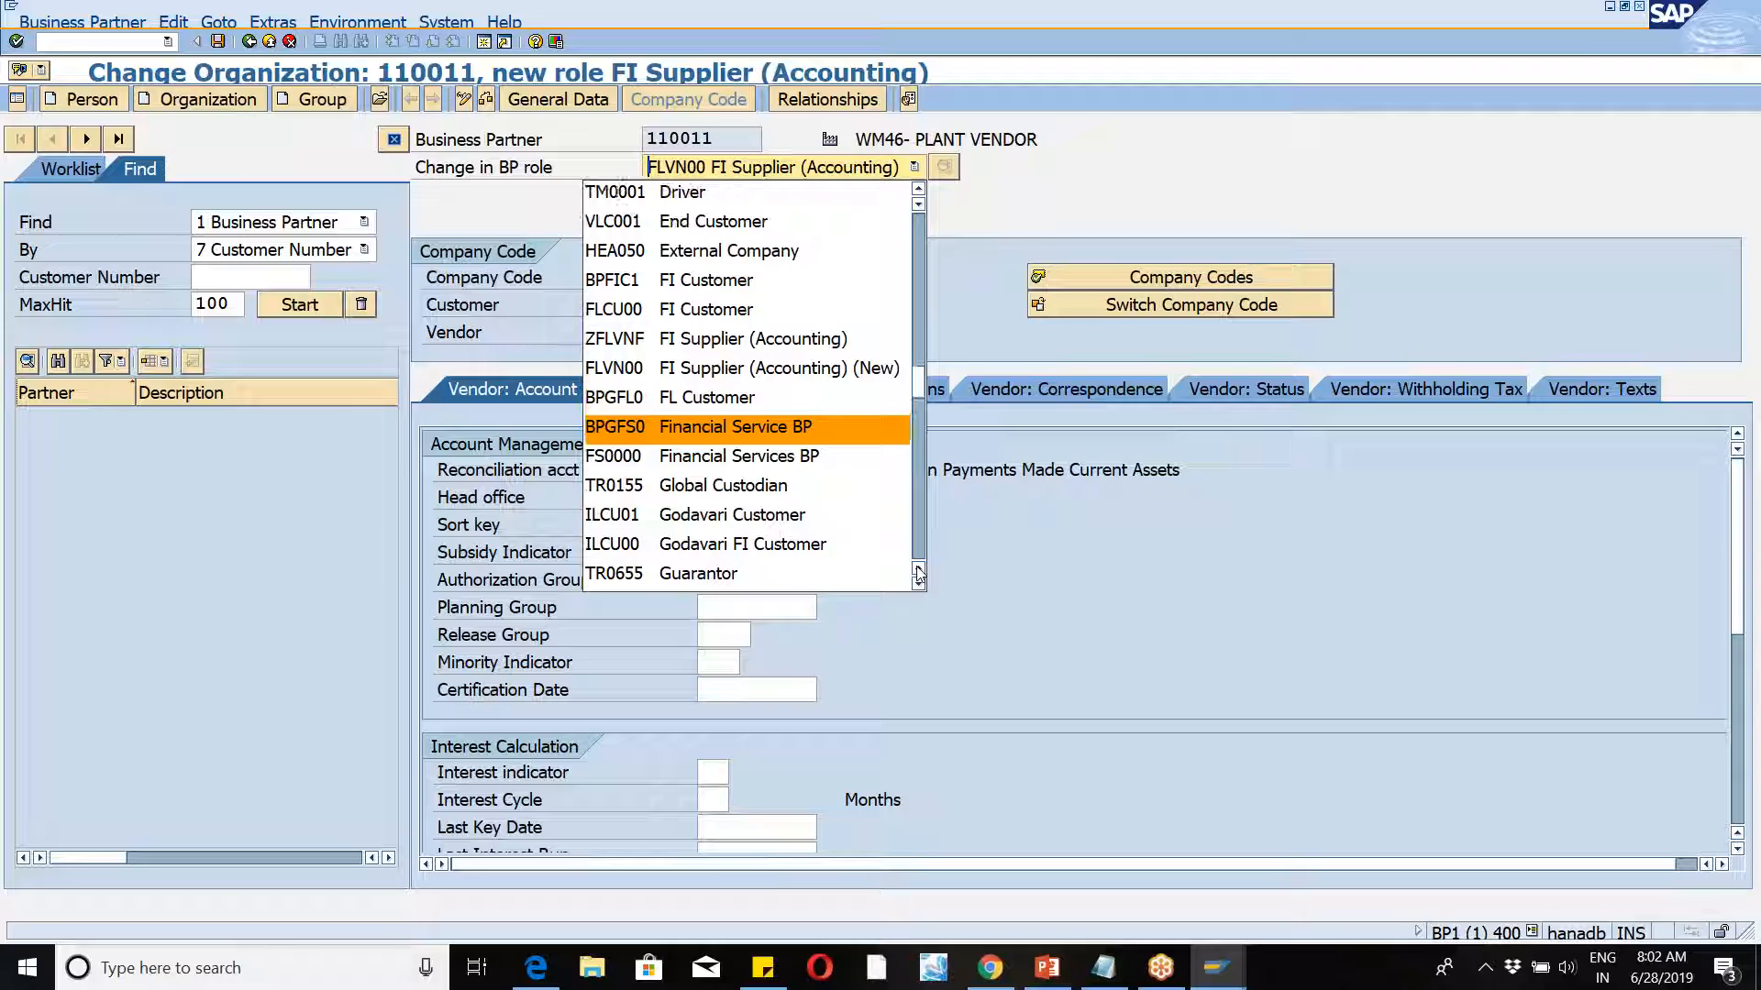
scroll(918, 575, up, 1)
scroll(919, 575, up, 2)
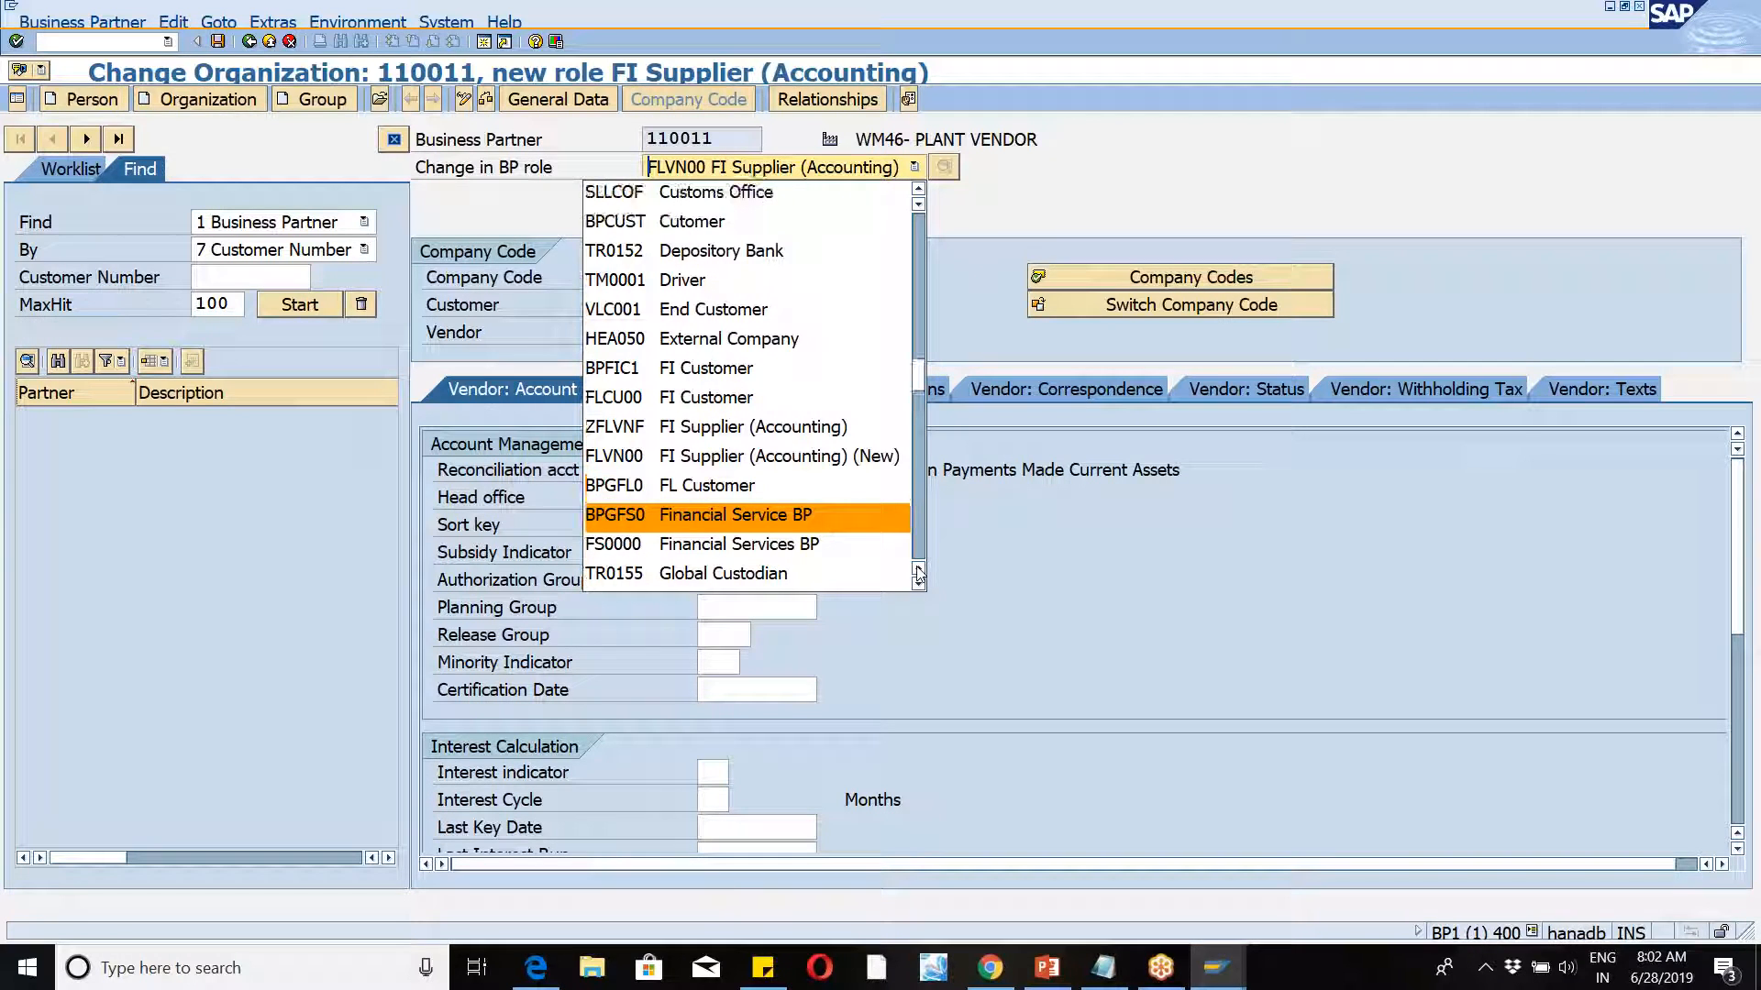
scroll(919, 575, up, 2)
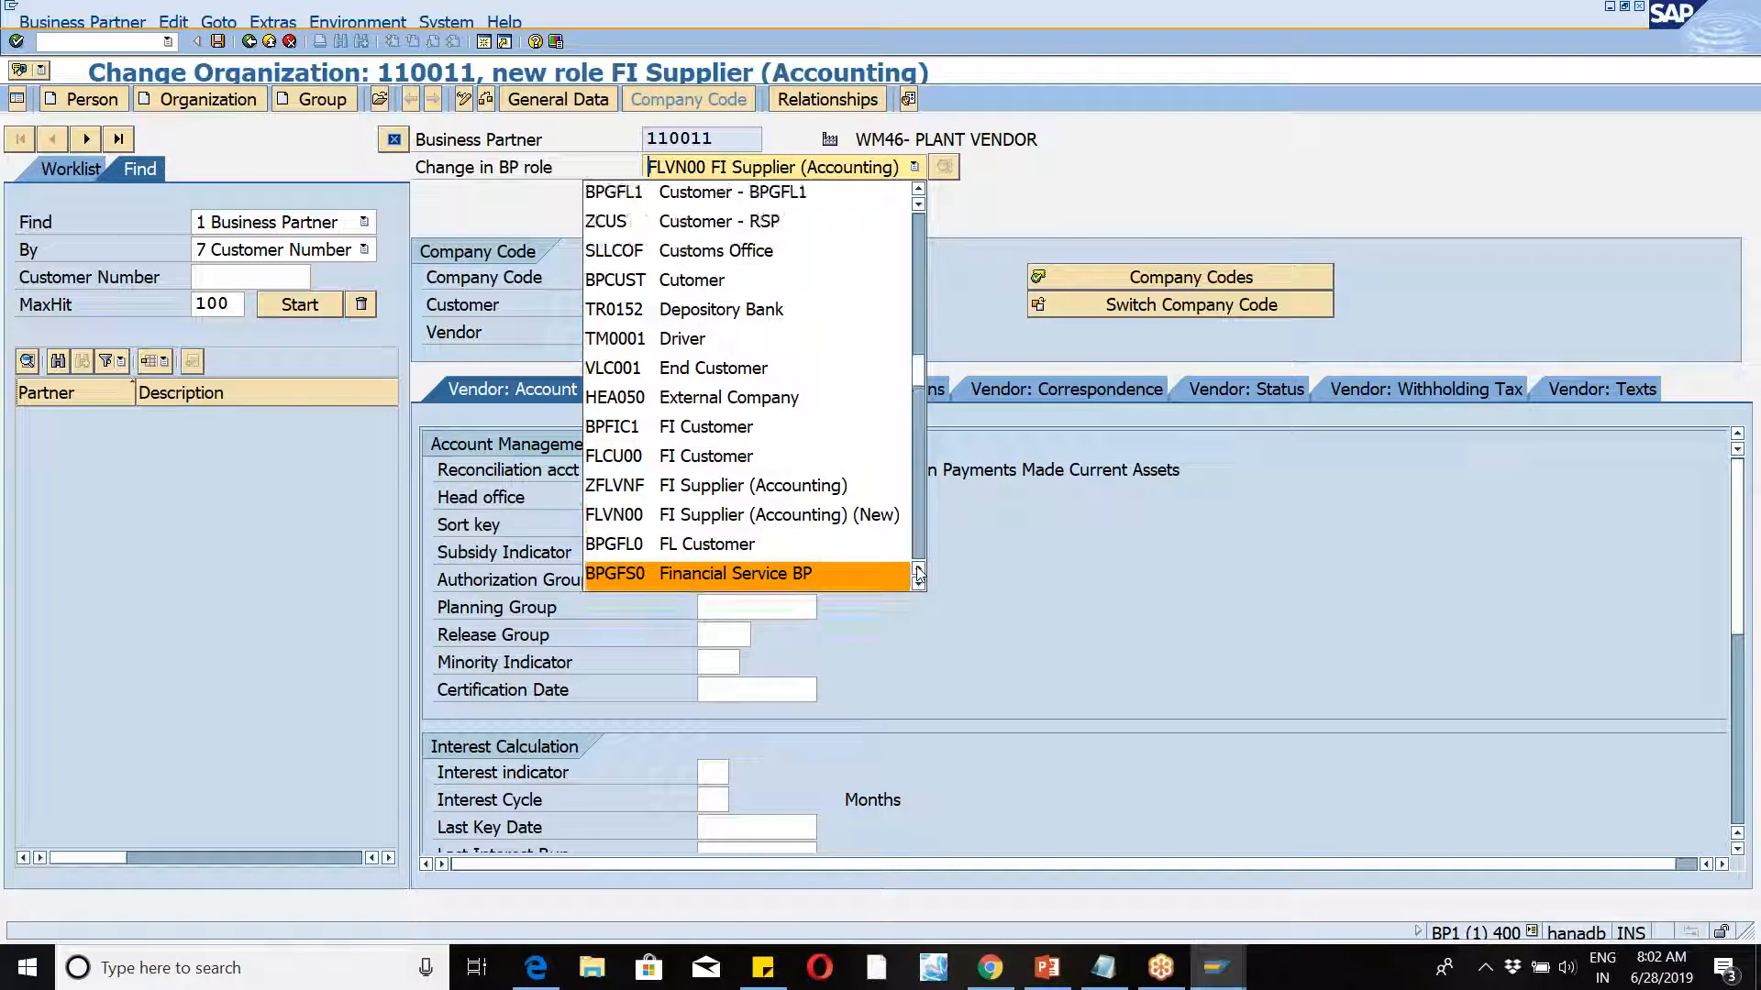
scroll(919, 575, up, 5)
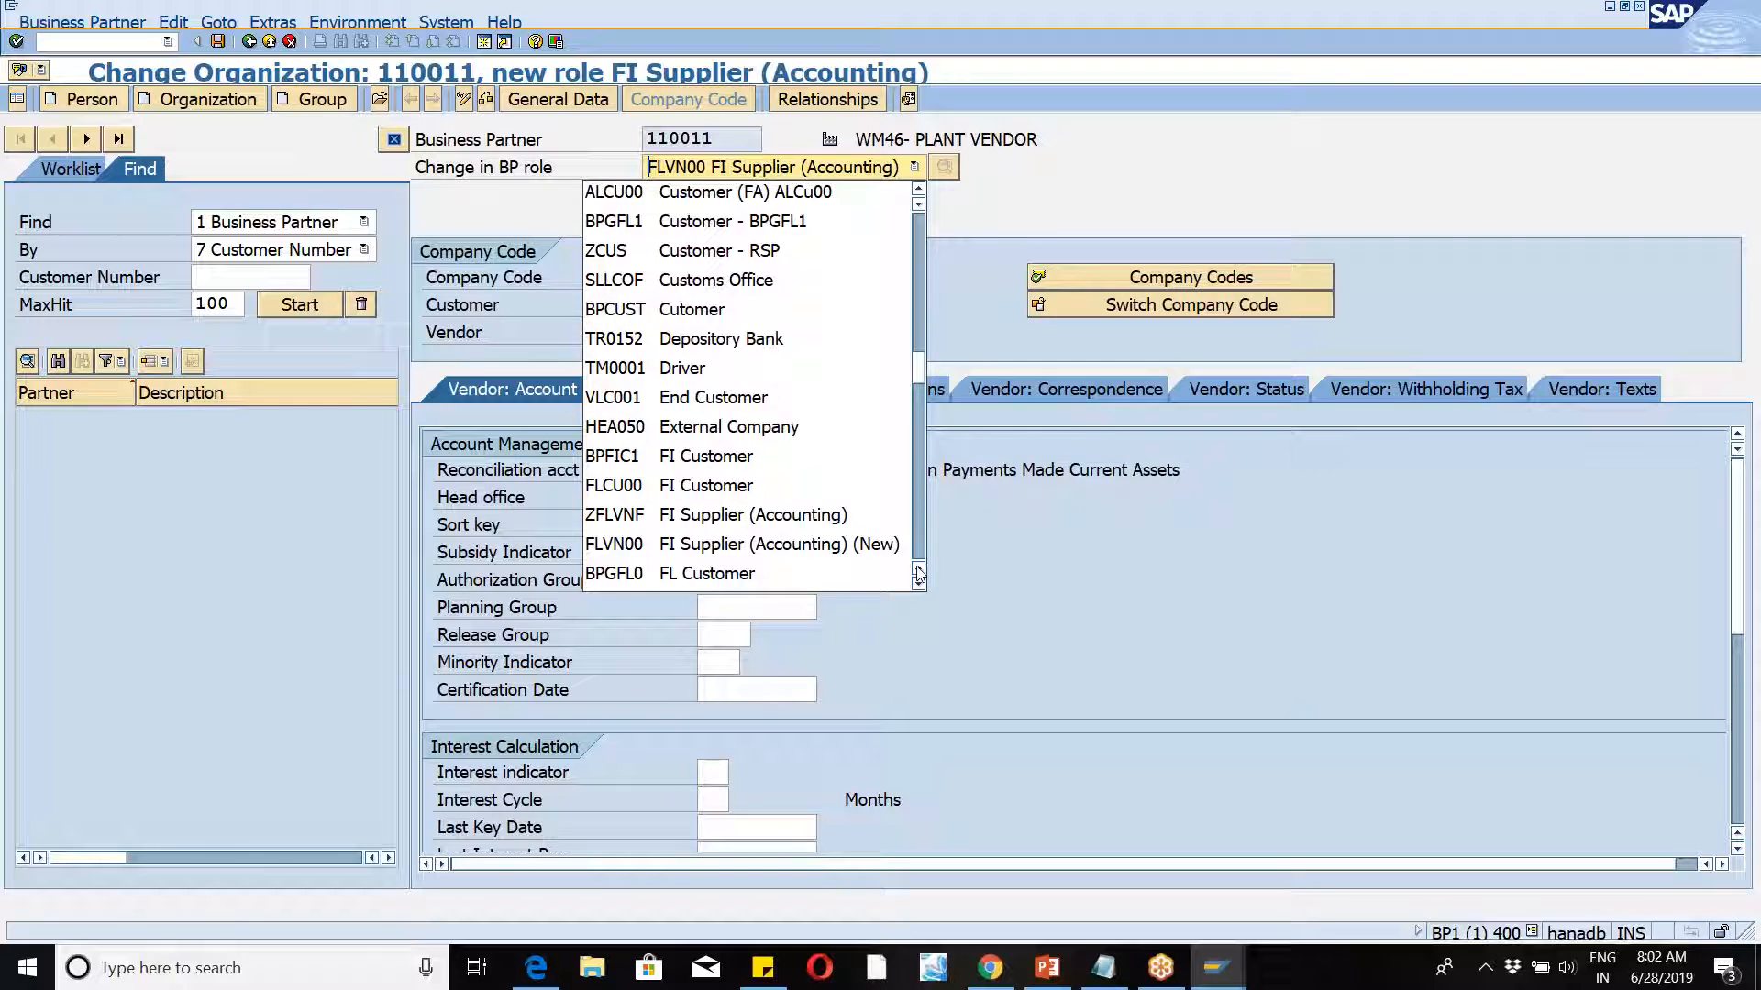
scroll(919, 575, up, 7)
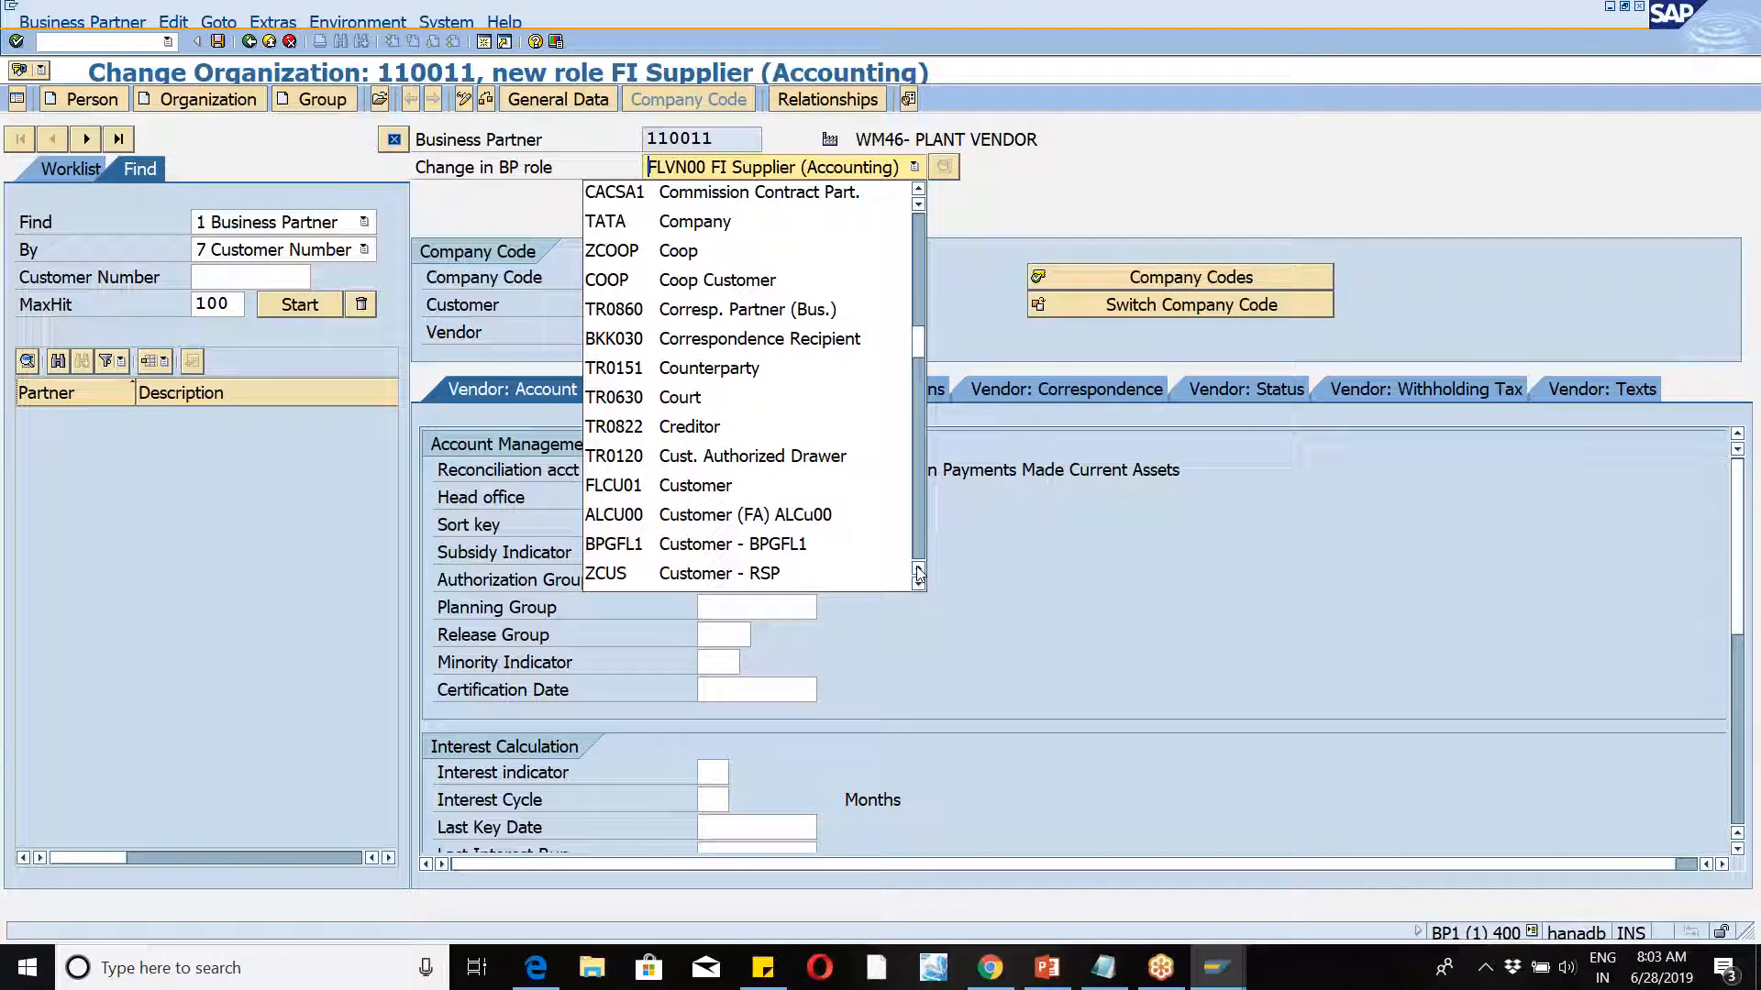
scroll(919, 575, up, 4)
scroll(919, 575, up, 10)
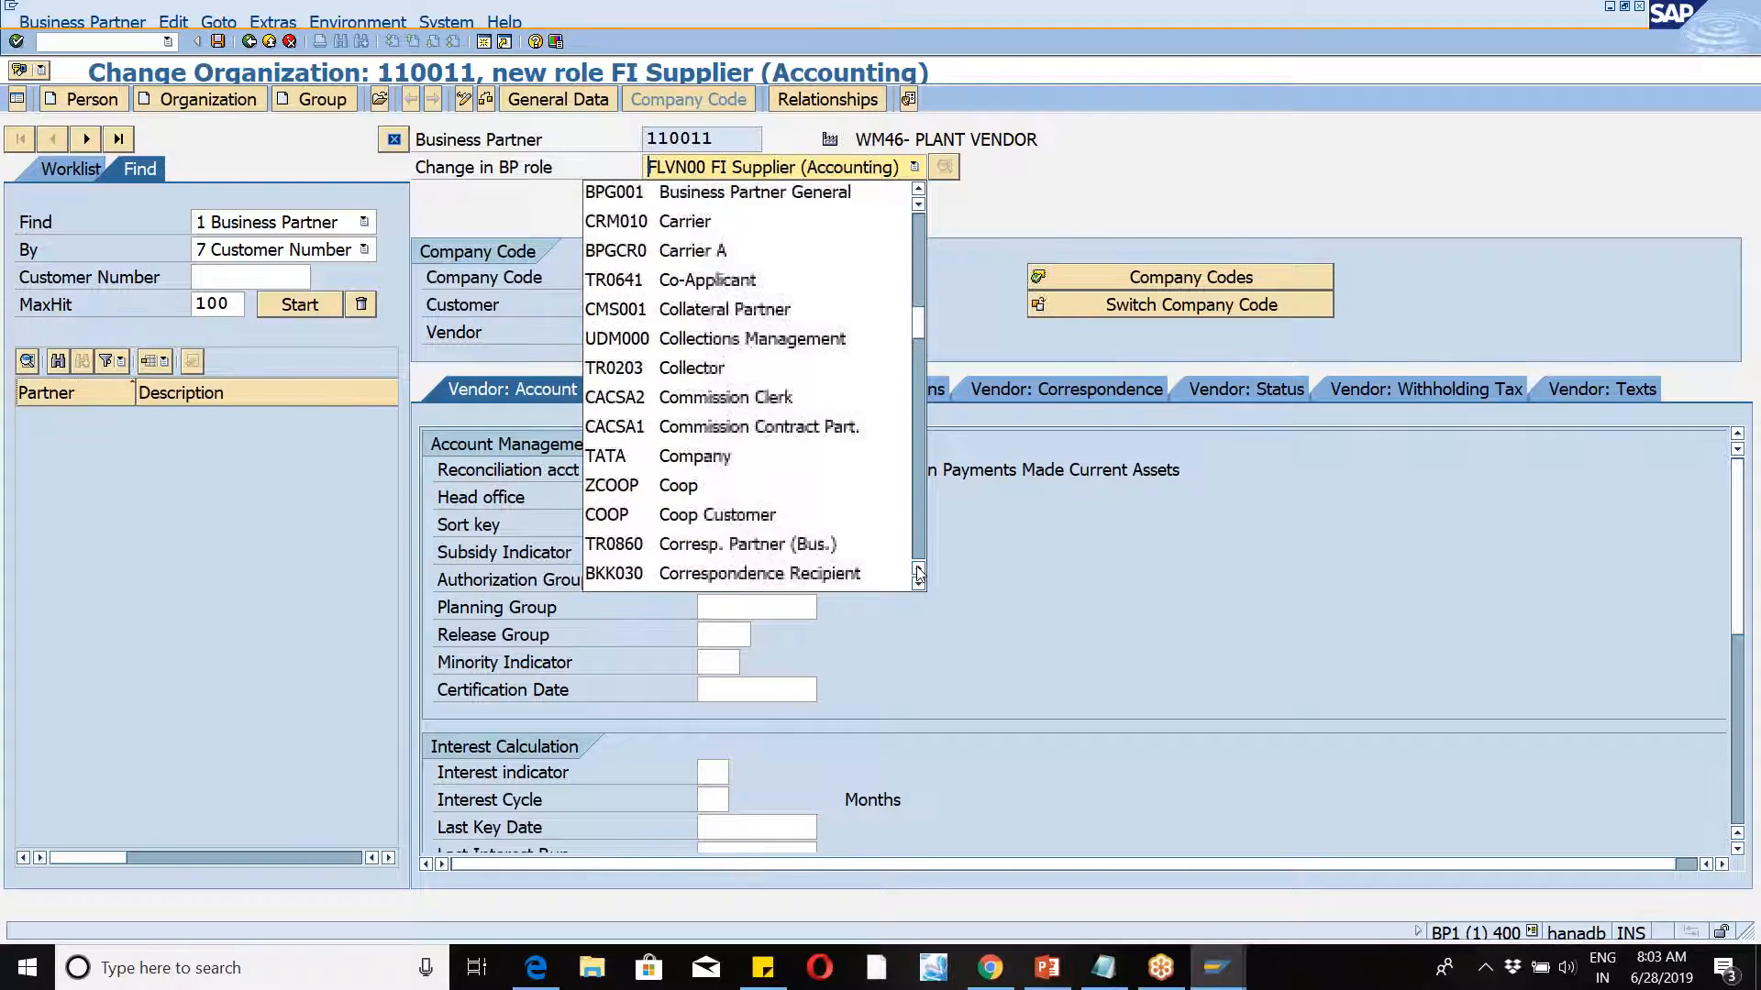
scroll(919, 575, up, 8)
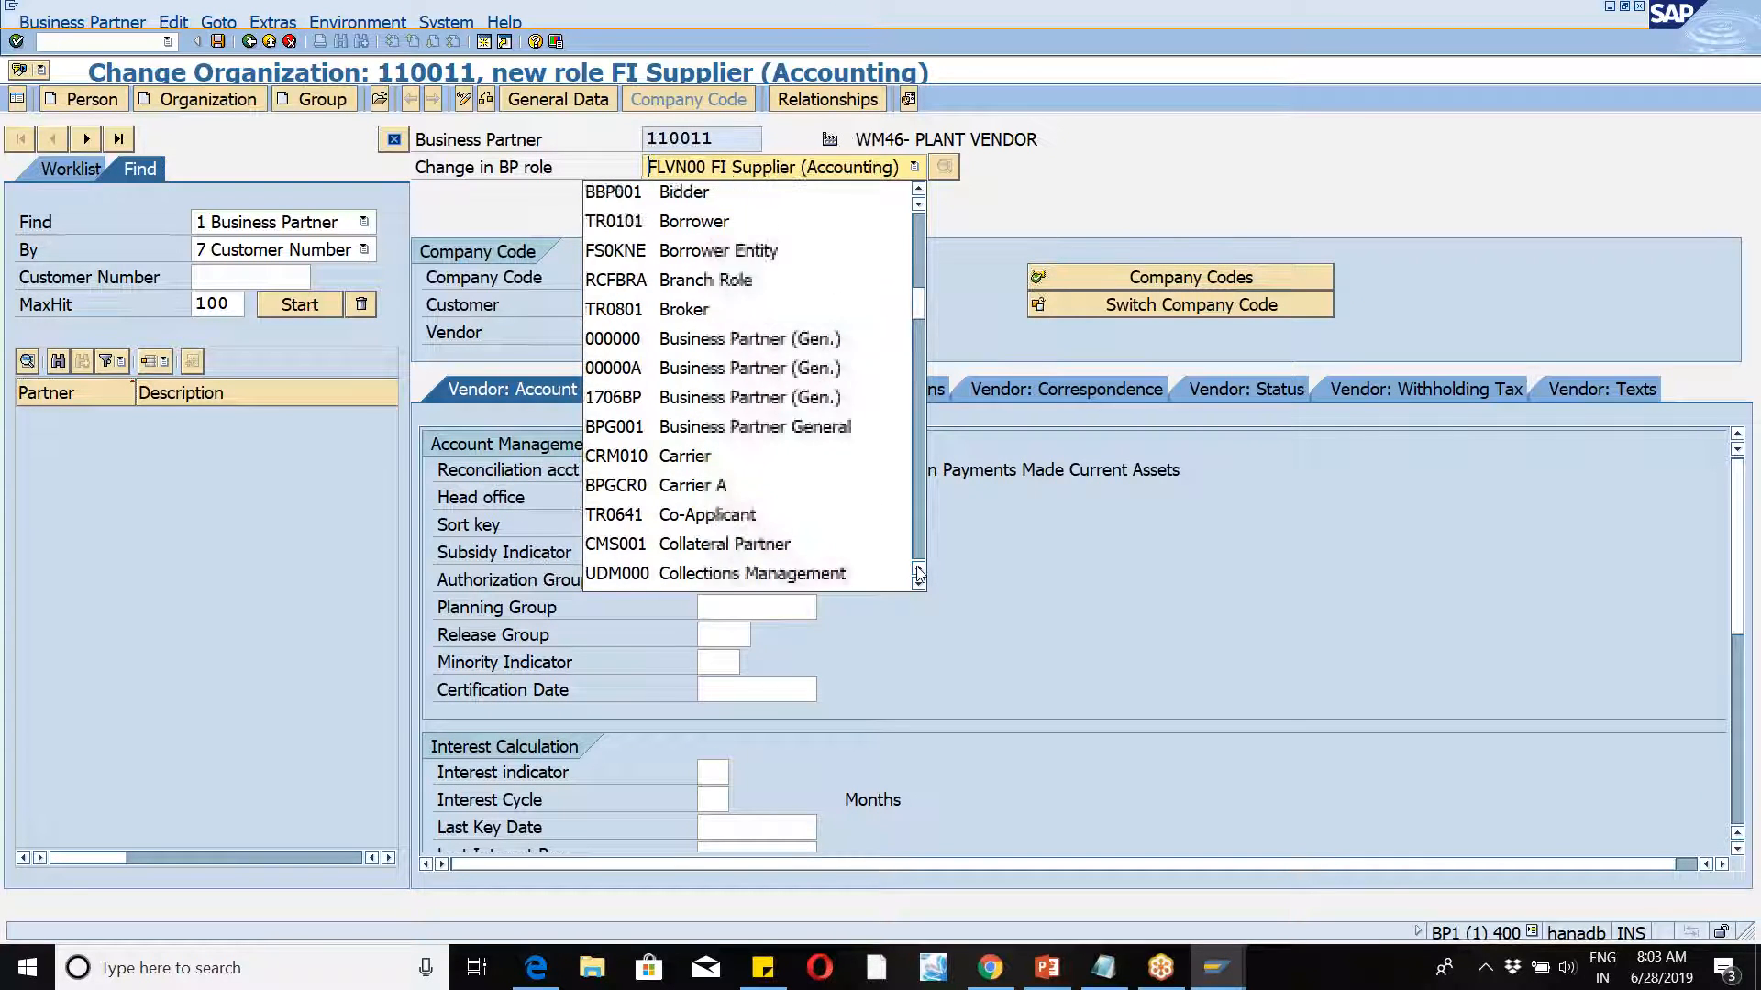
scroll(919, 575, up, 3)
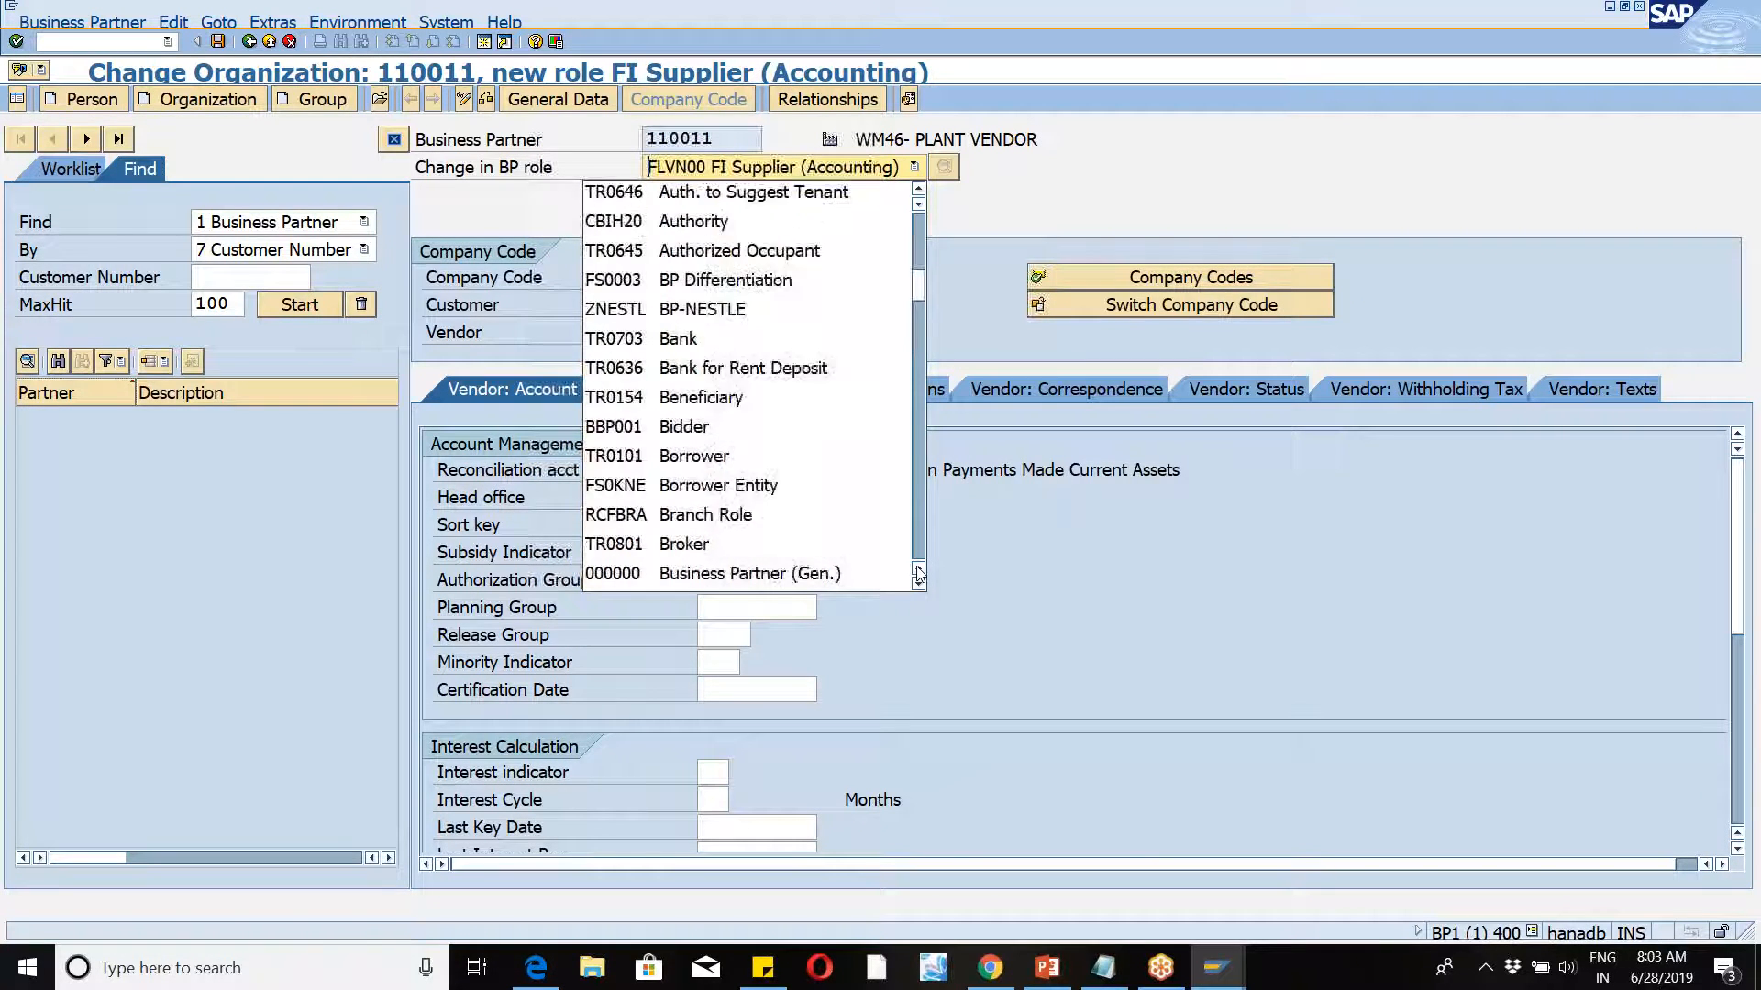
click(1445, 34)
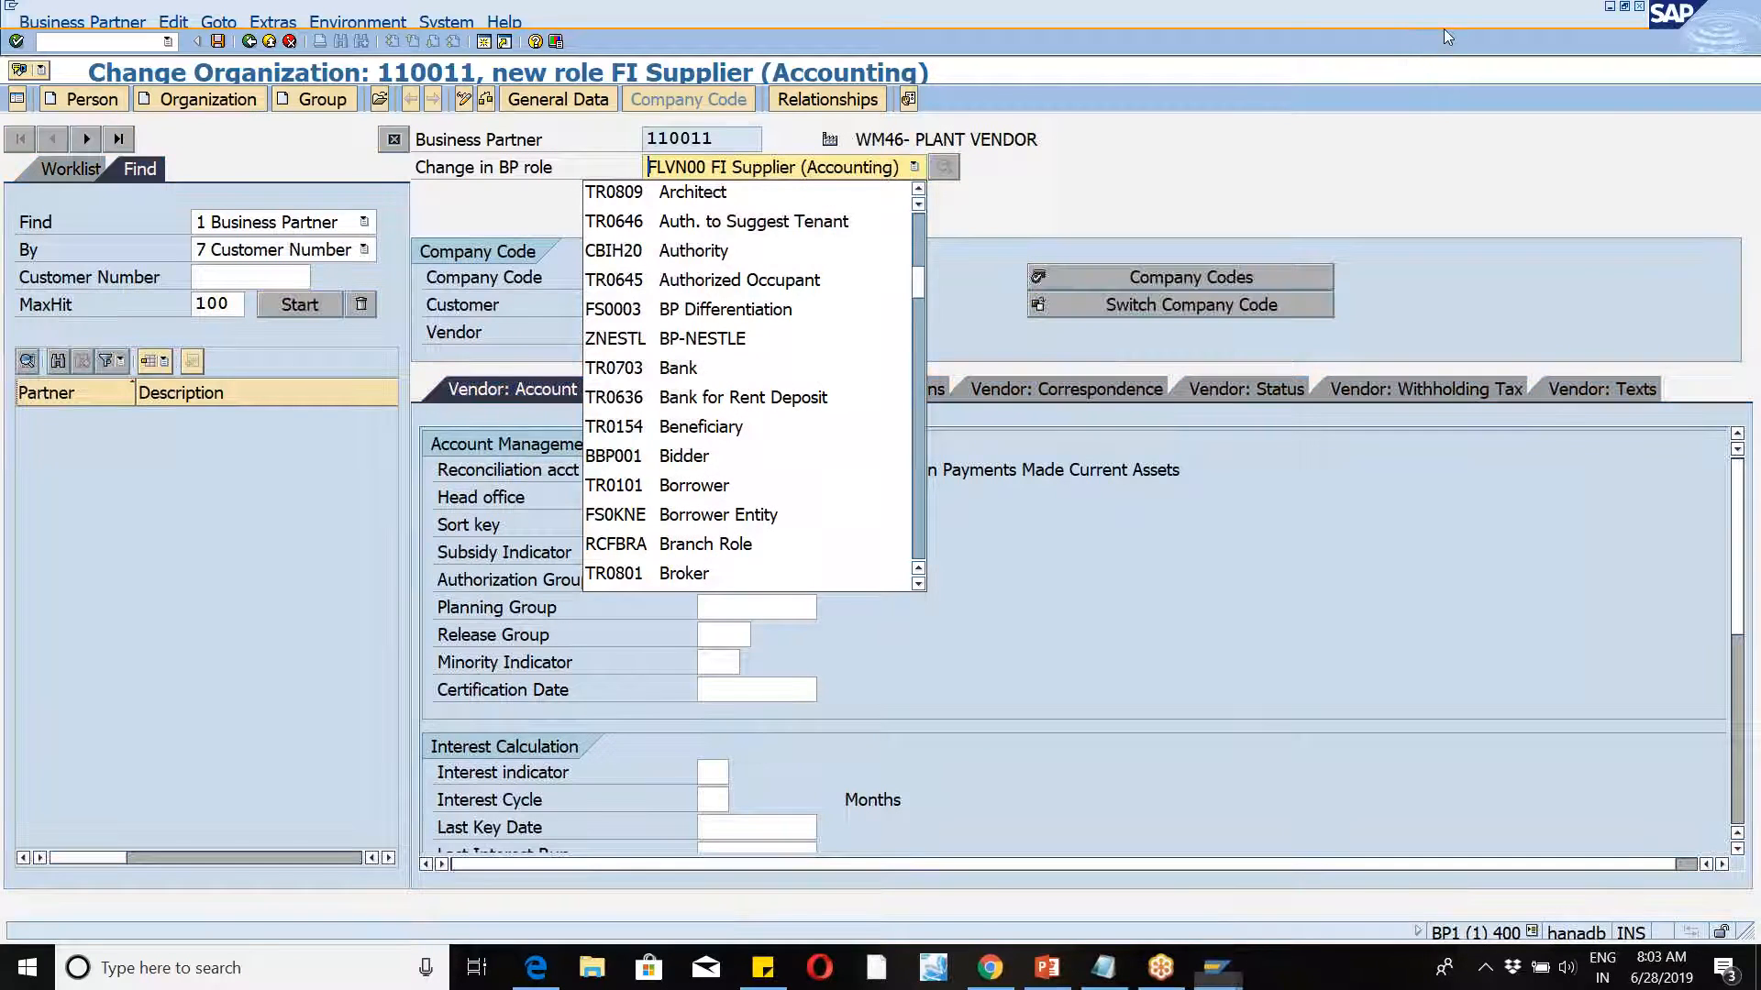
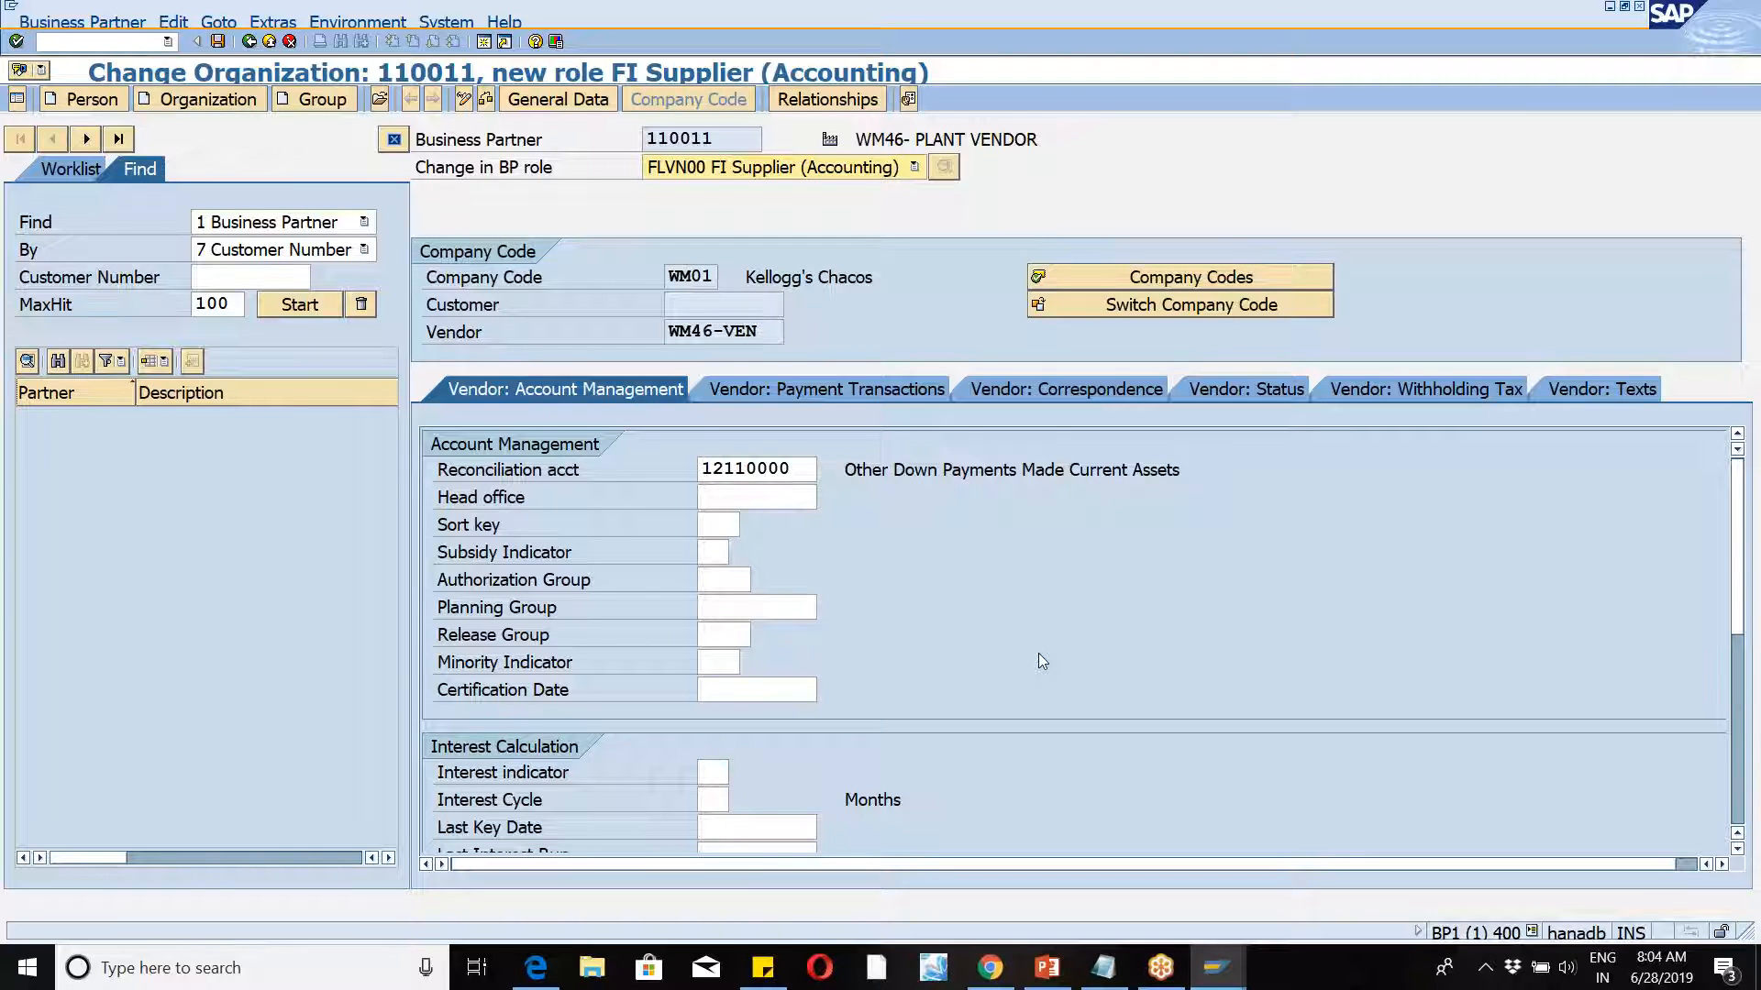
Step: Open a new session, run transaction SPRO and display the SAP Reference IMG
click(484, 41)
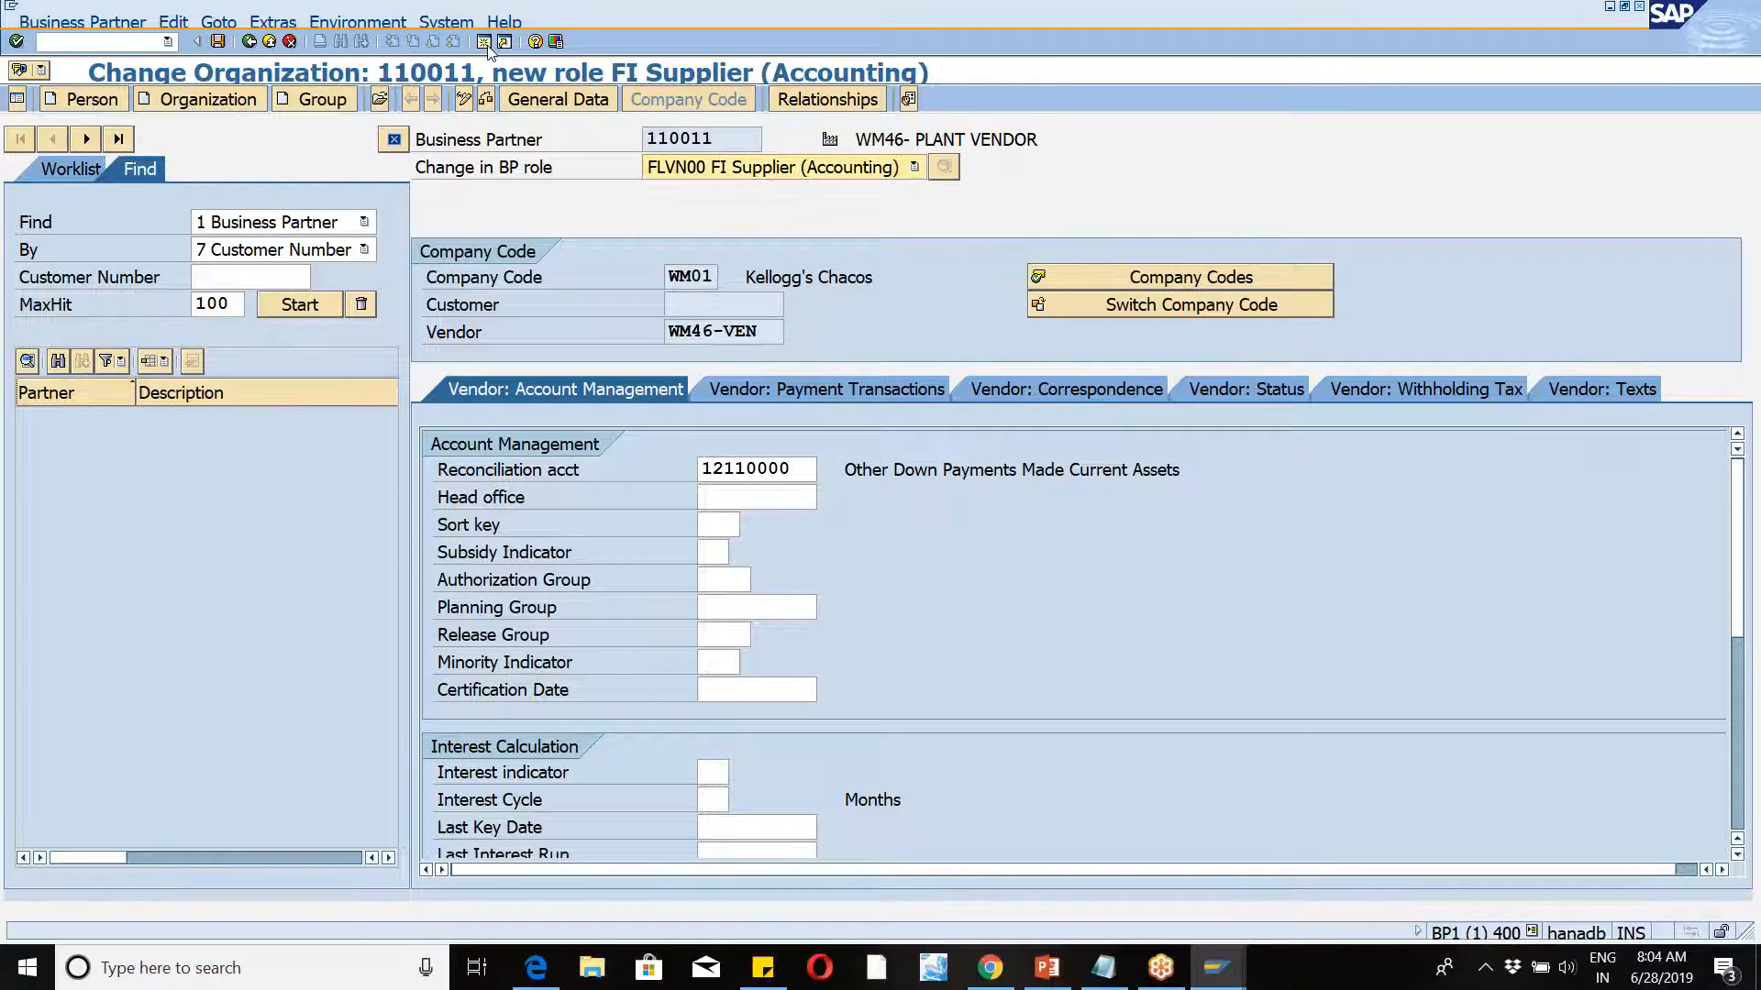
text(SPRO)
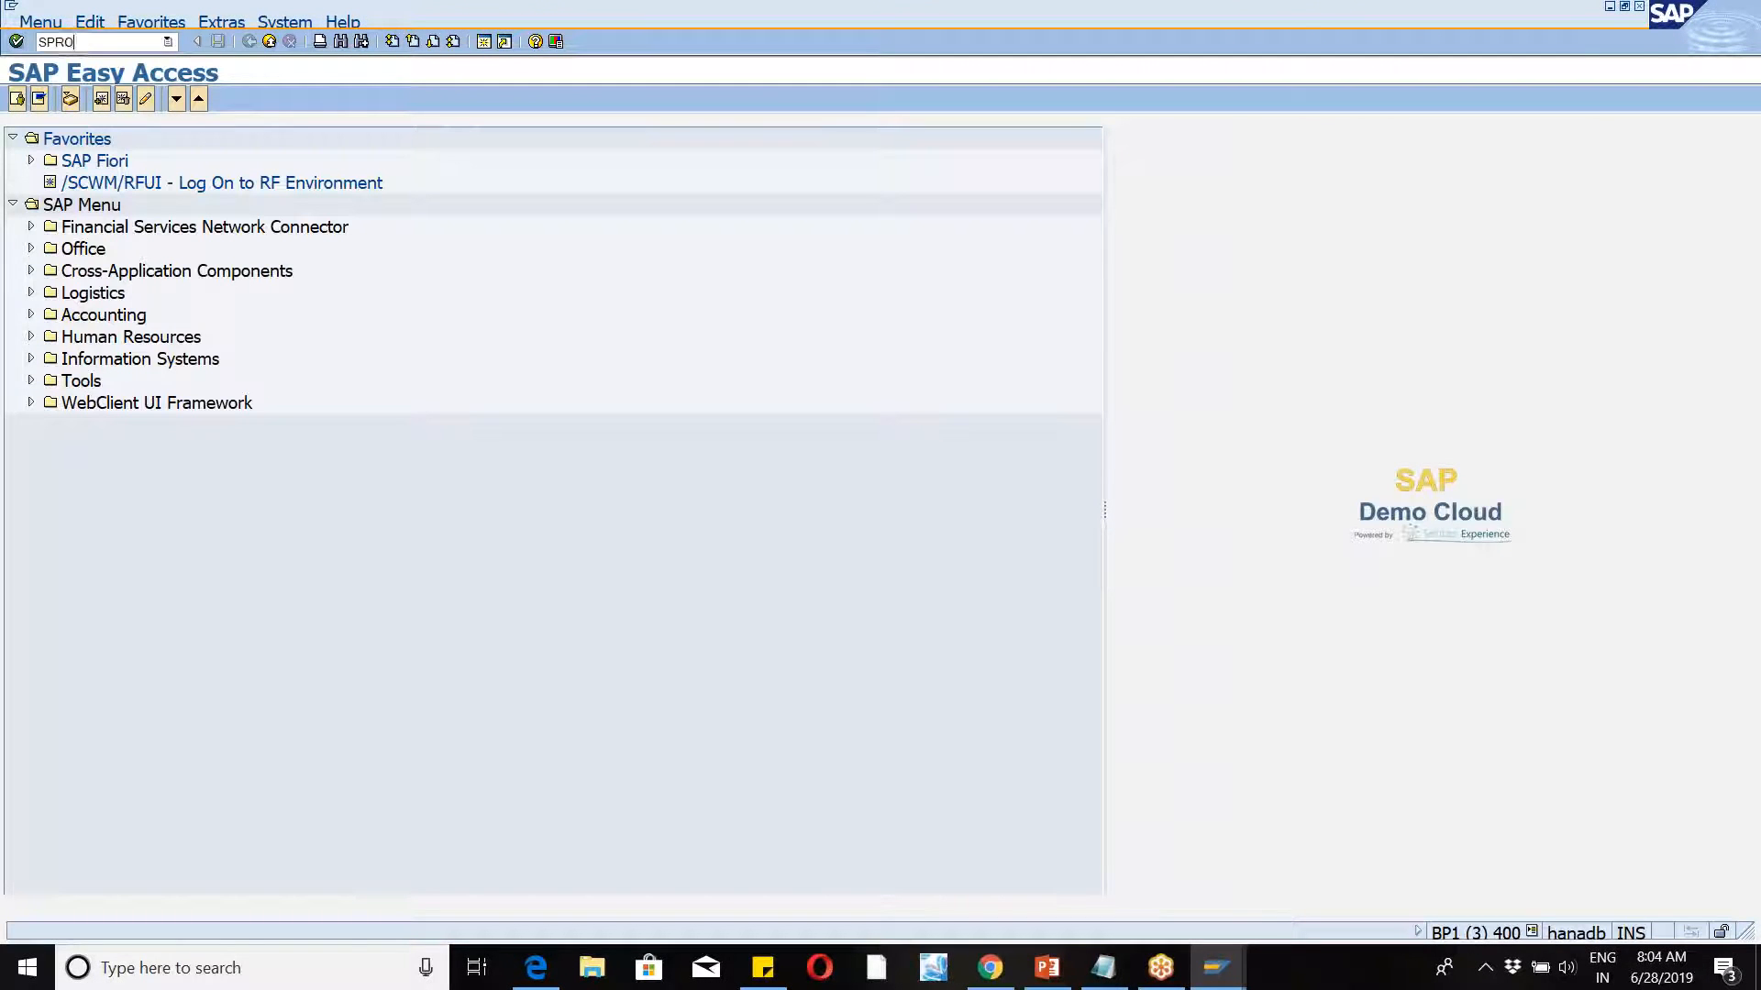
key(Return)
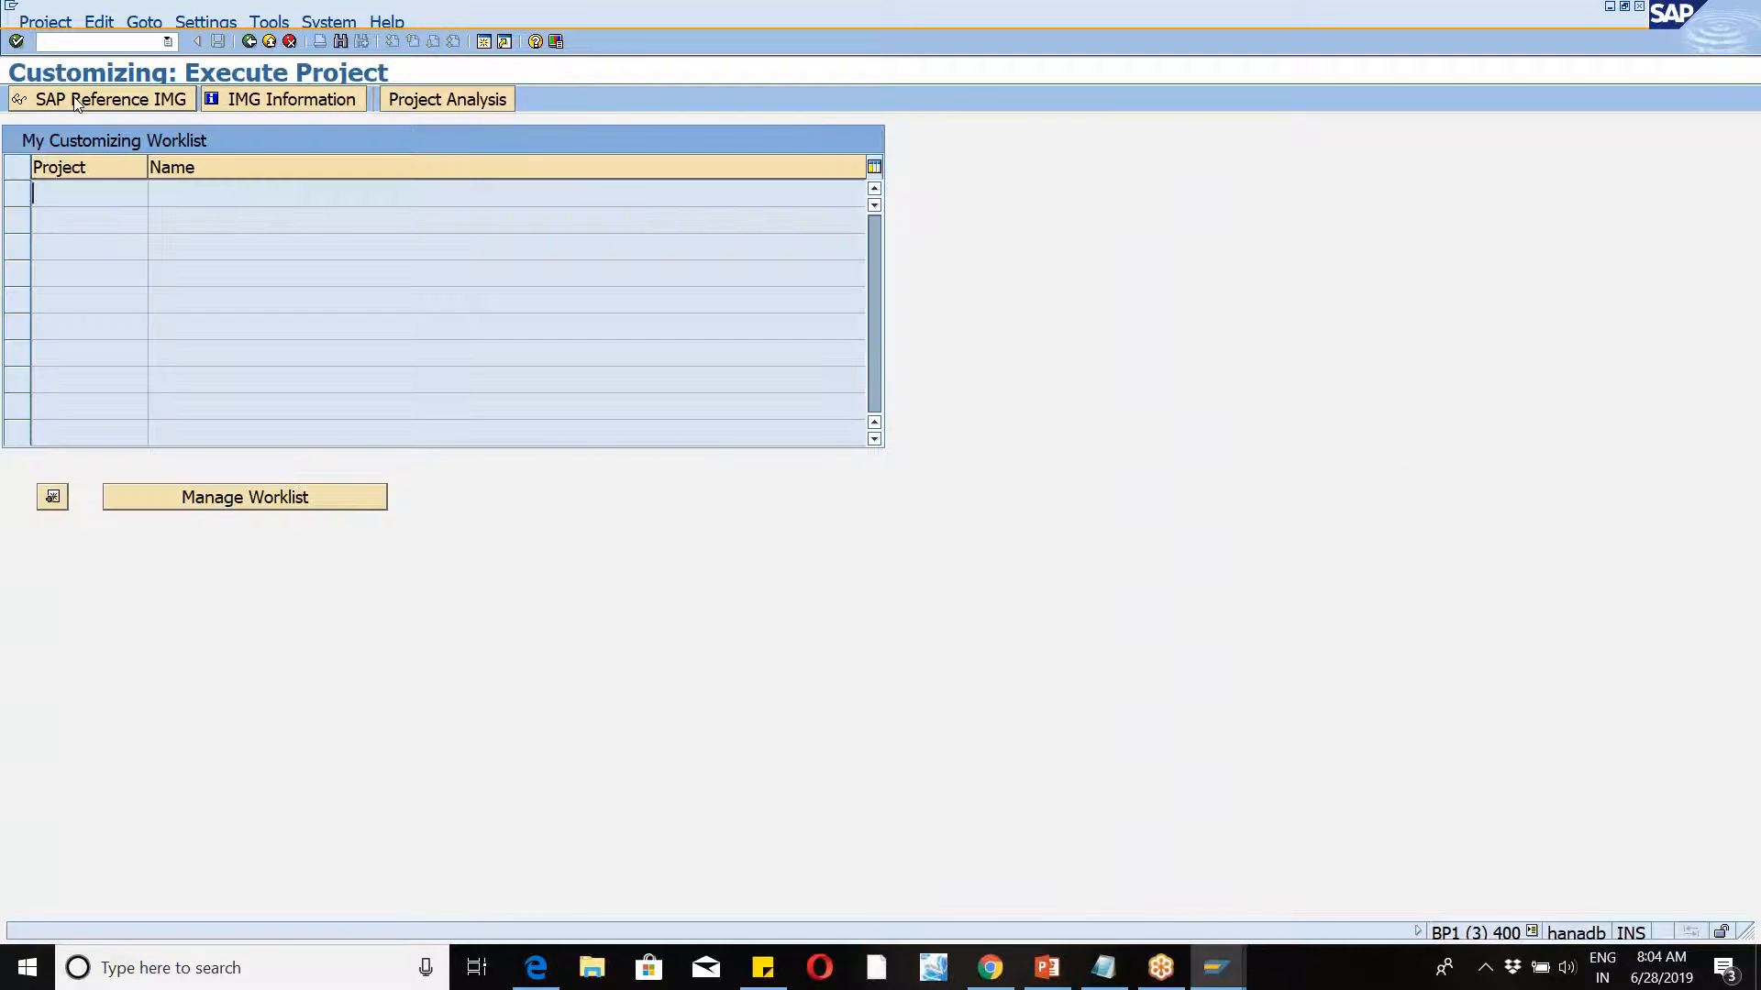
click(108, 99)
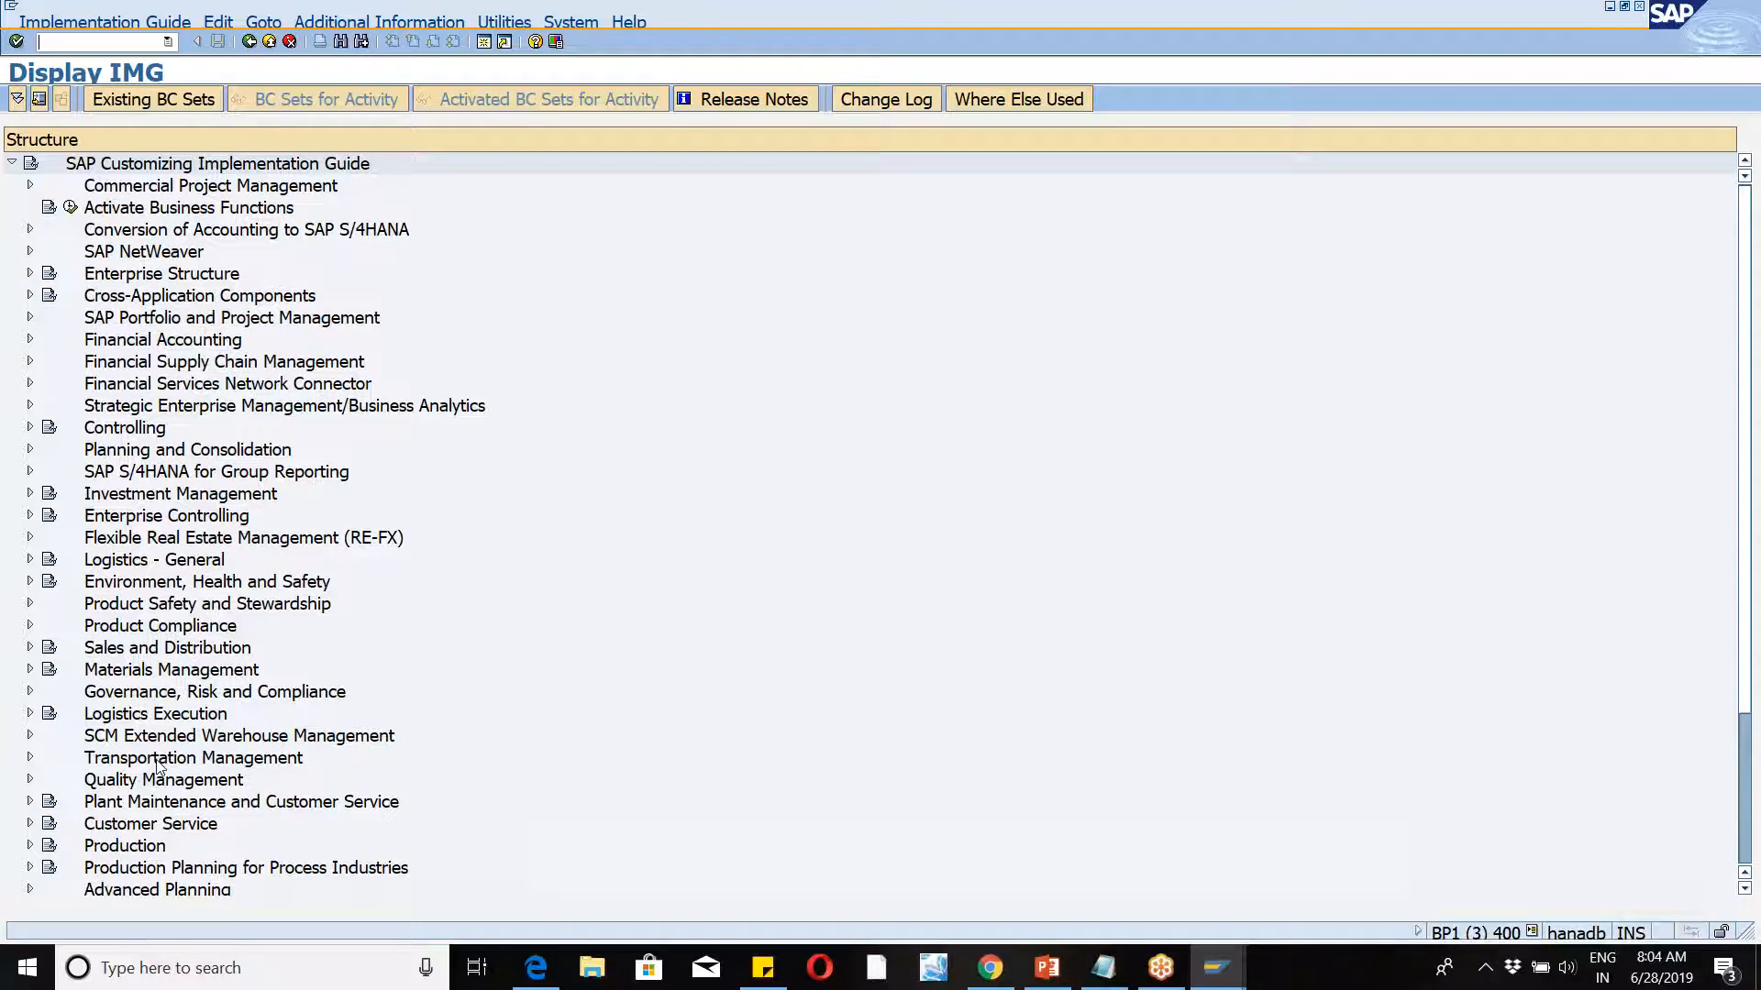
Step: Return to the business partner session, save the vendor's changes and change its BP role to FLVN01 Supplier
key(alt+Tab)
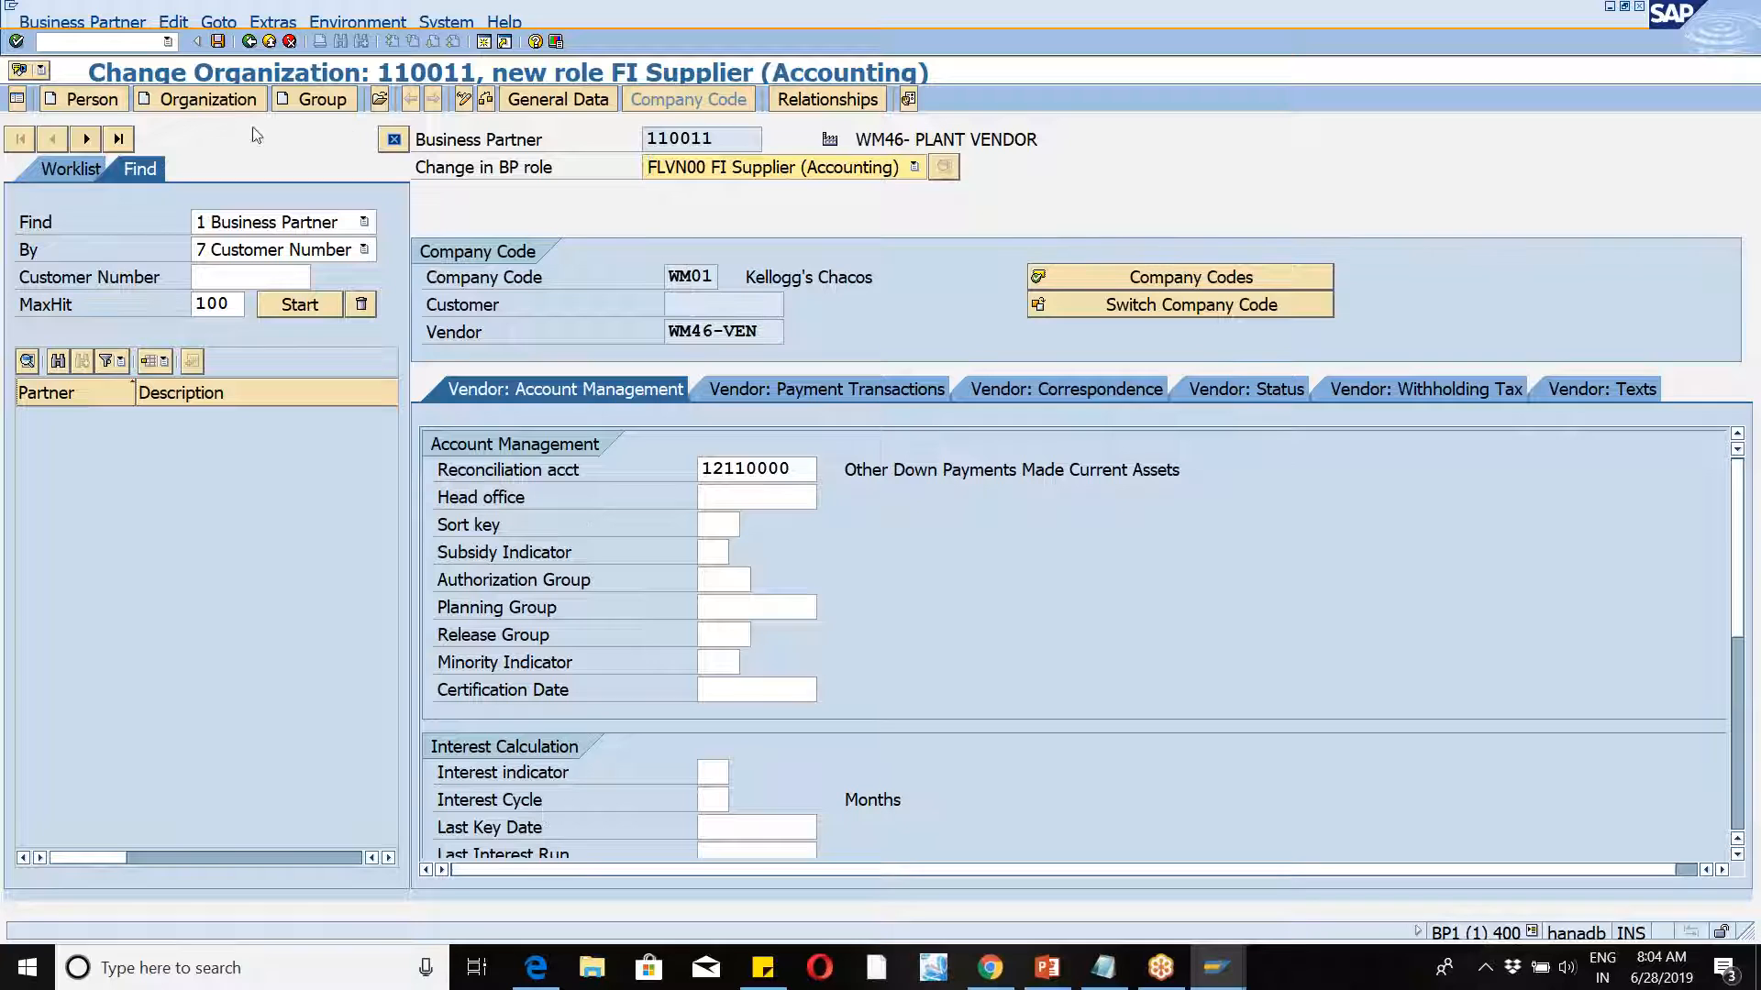
click(218, 41)
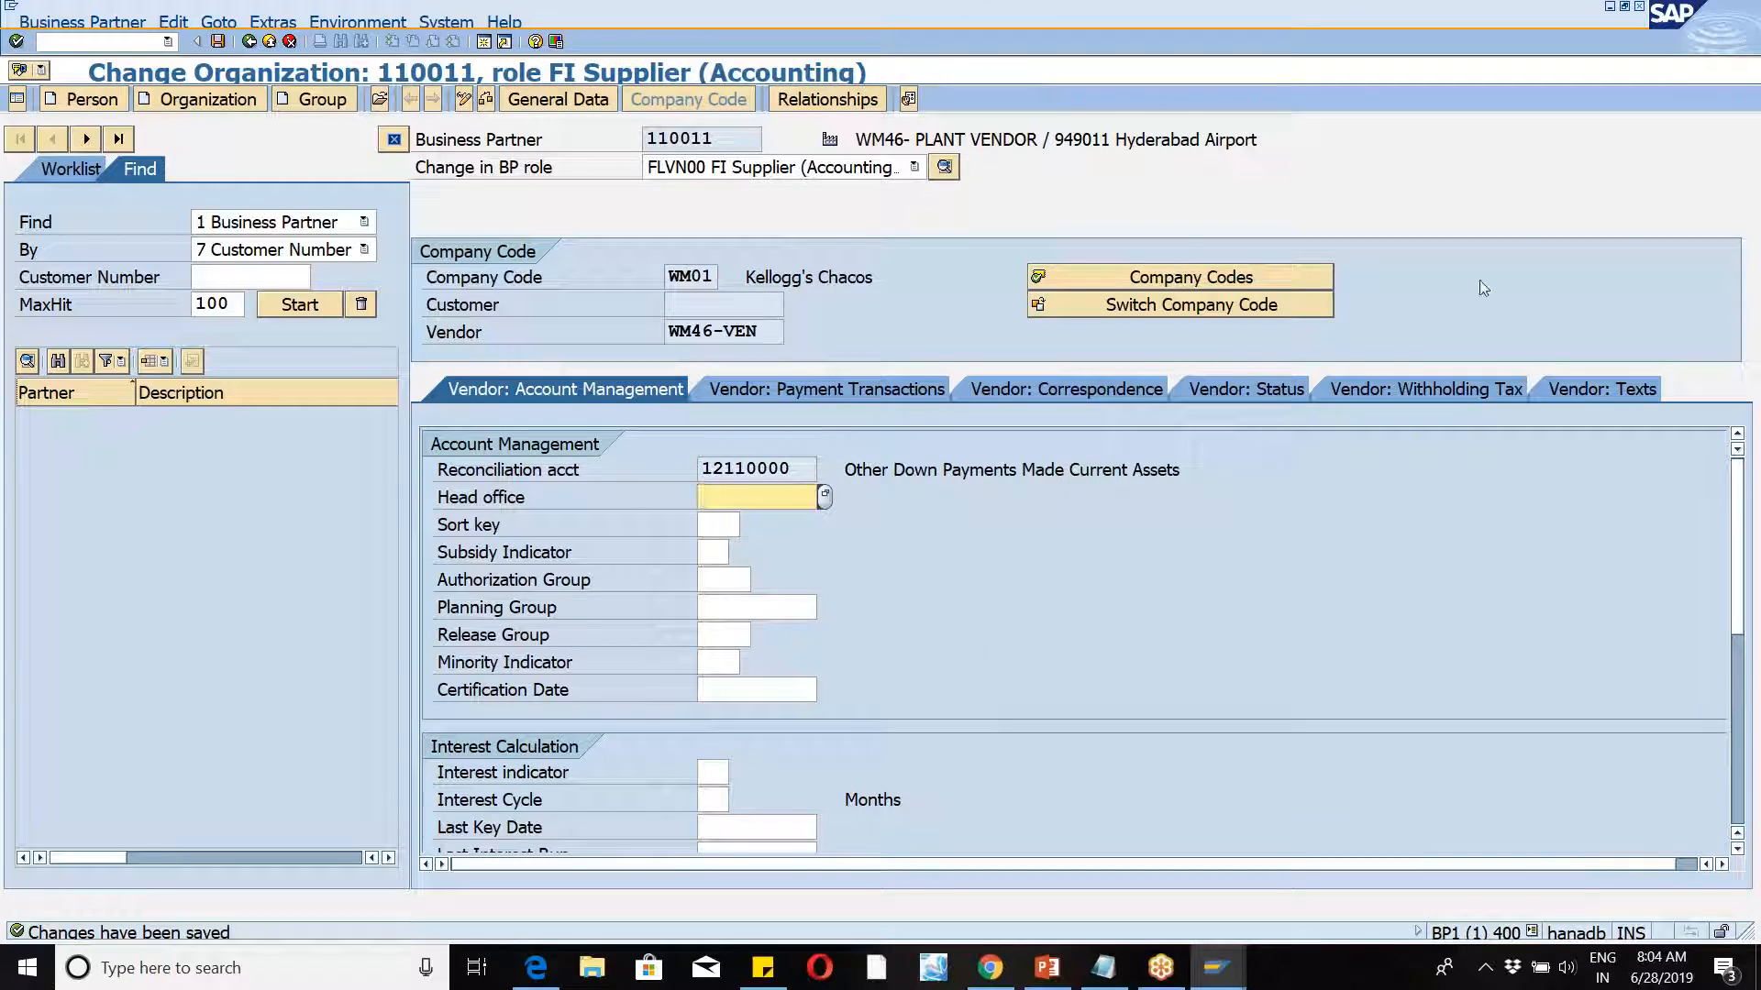
click(914, 166)
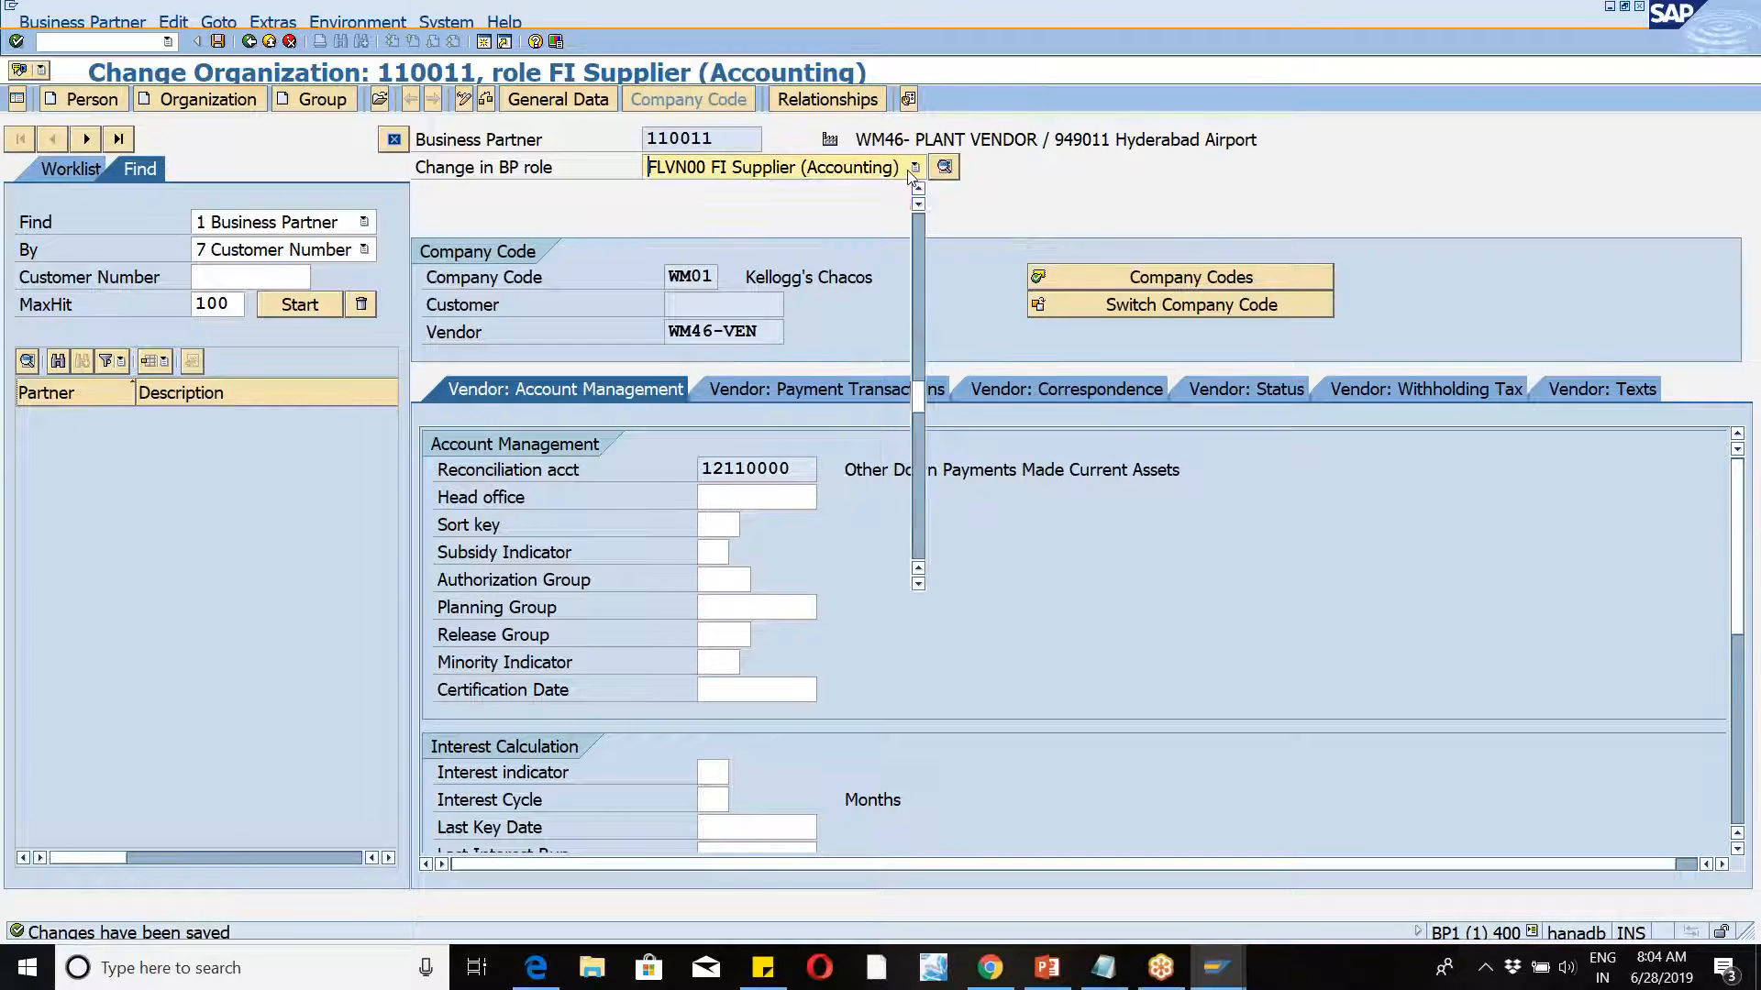
click(919, 584)
click(919, 584)
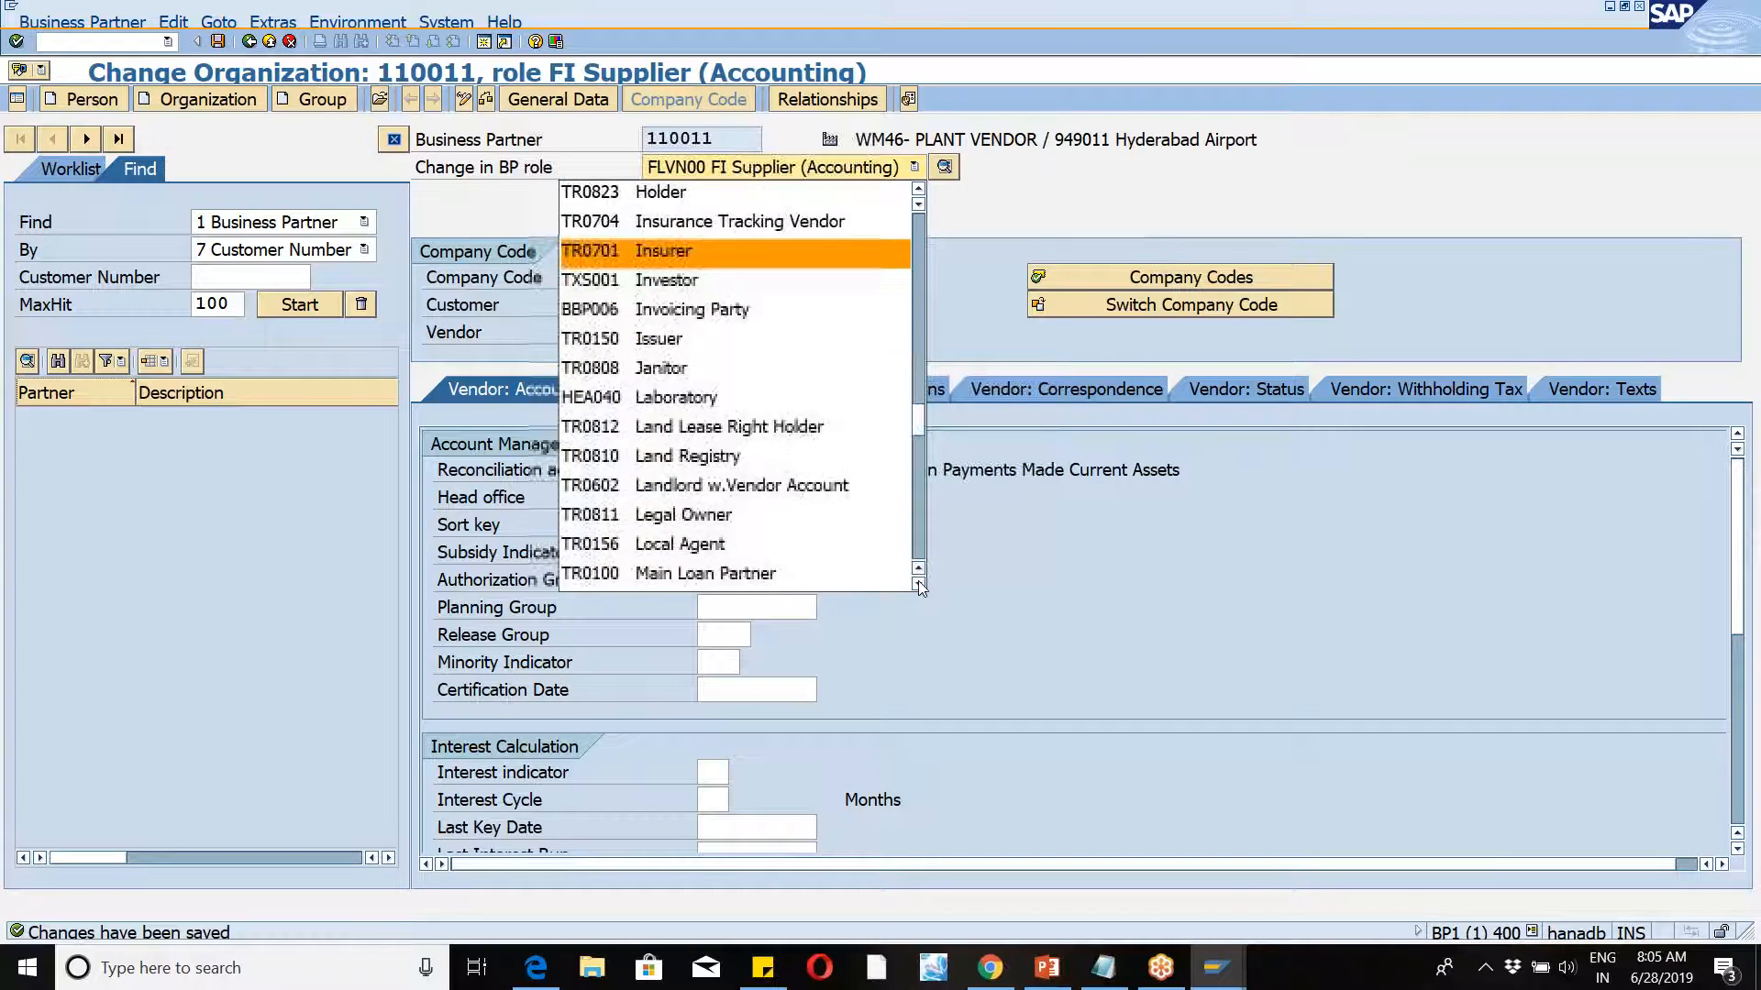
click(919, 584)
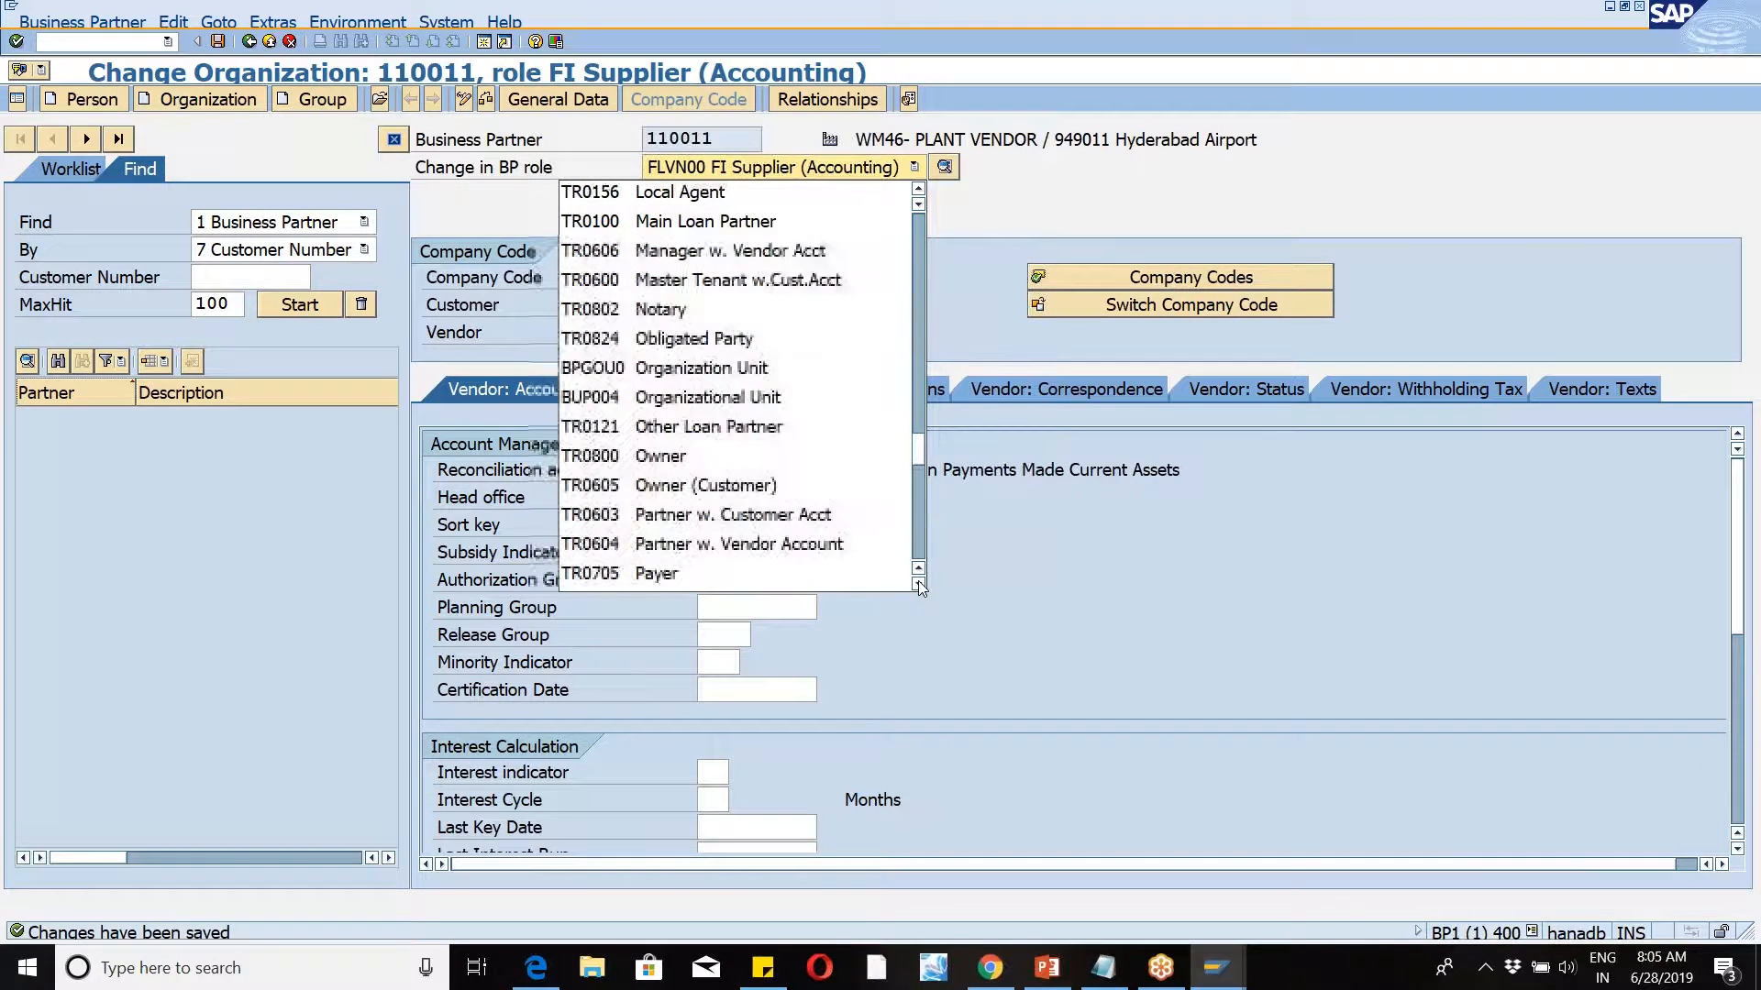
click(919, 584)
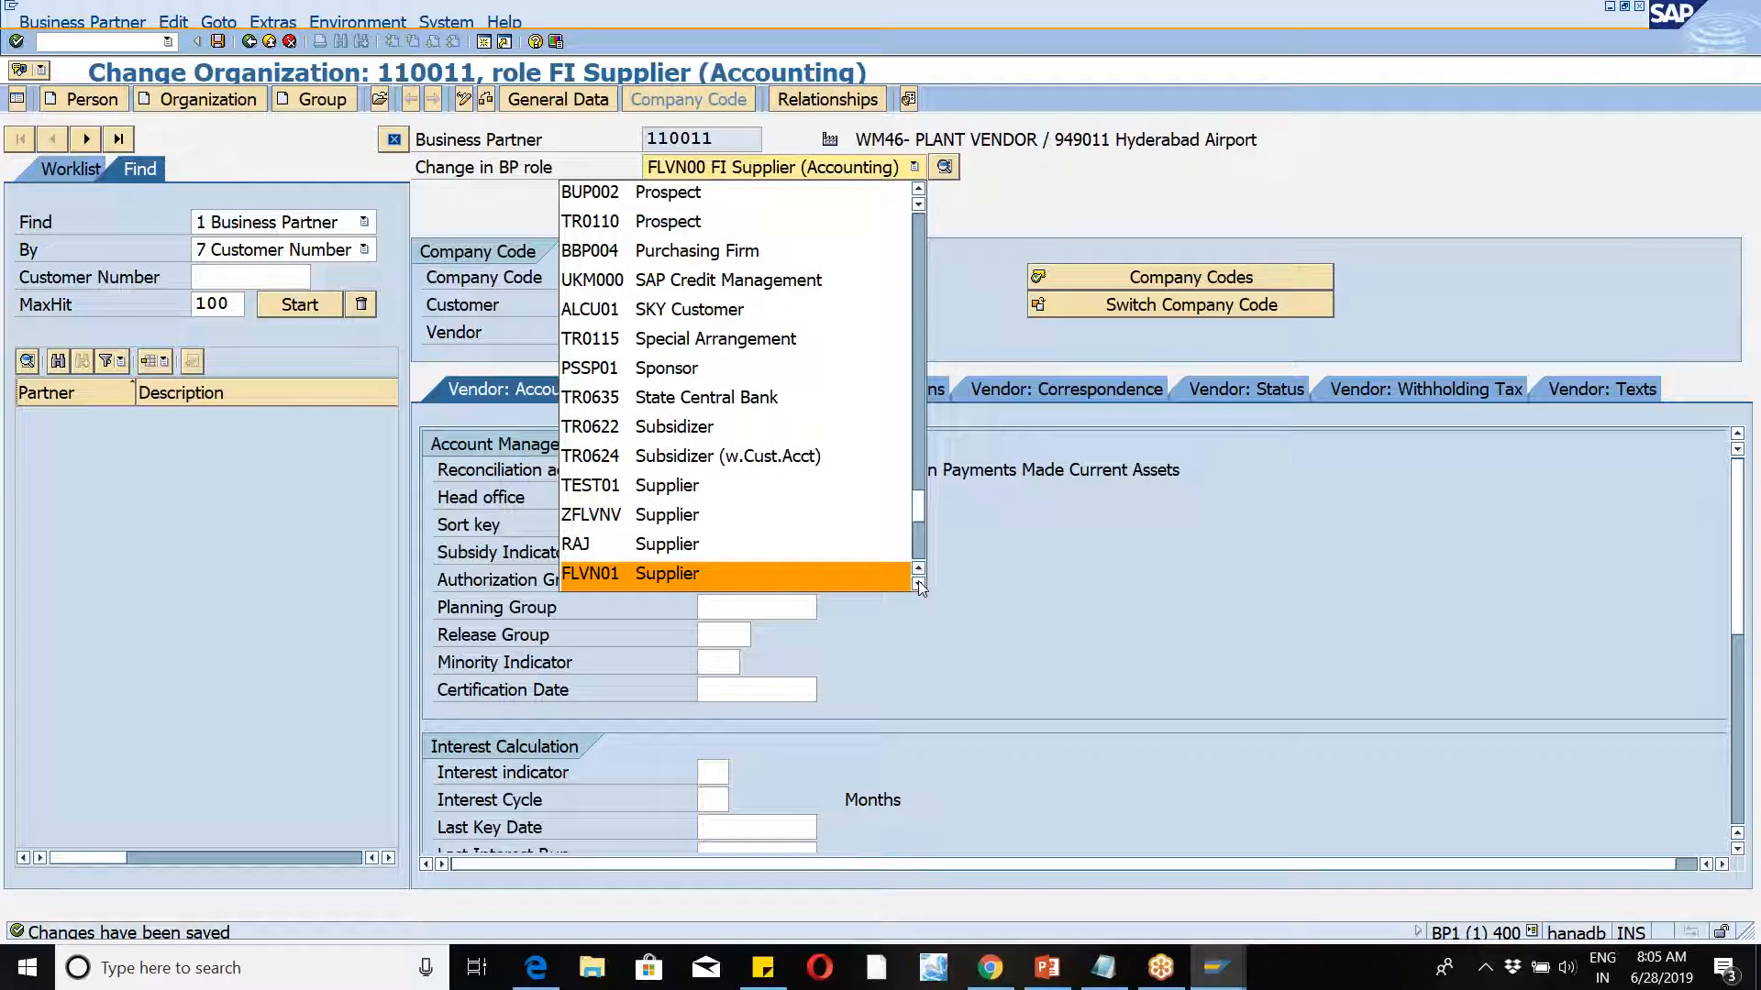
key(Return)
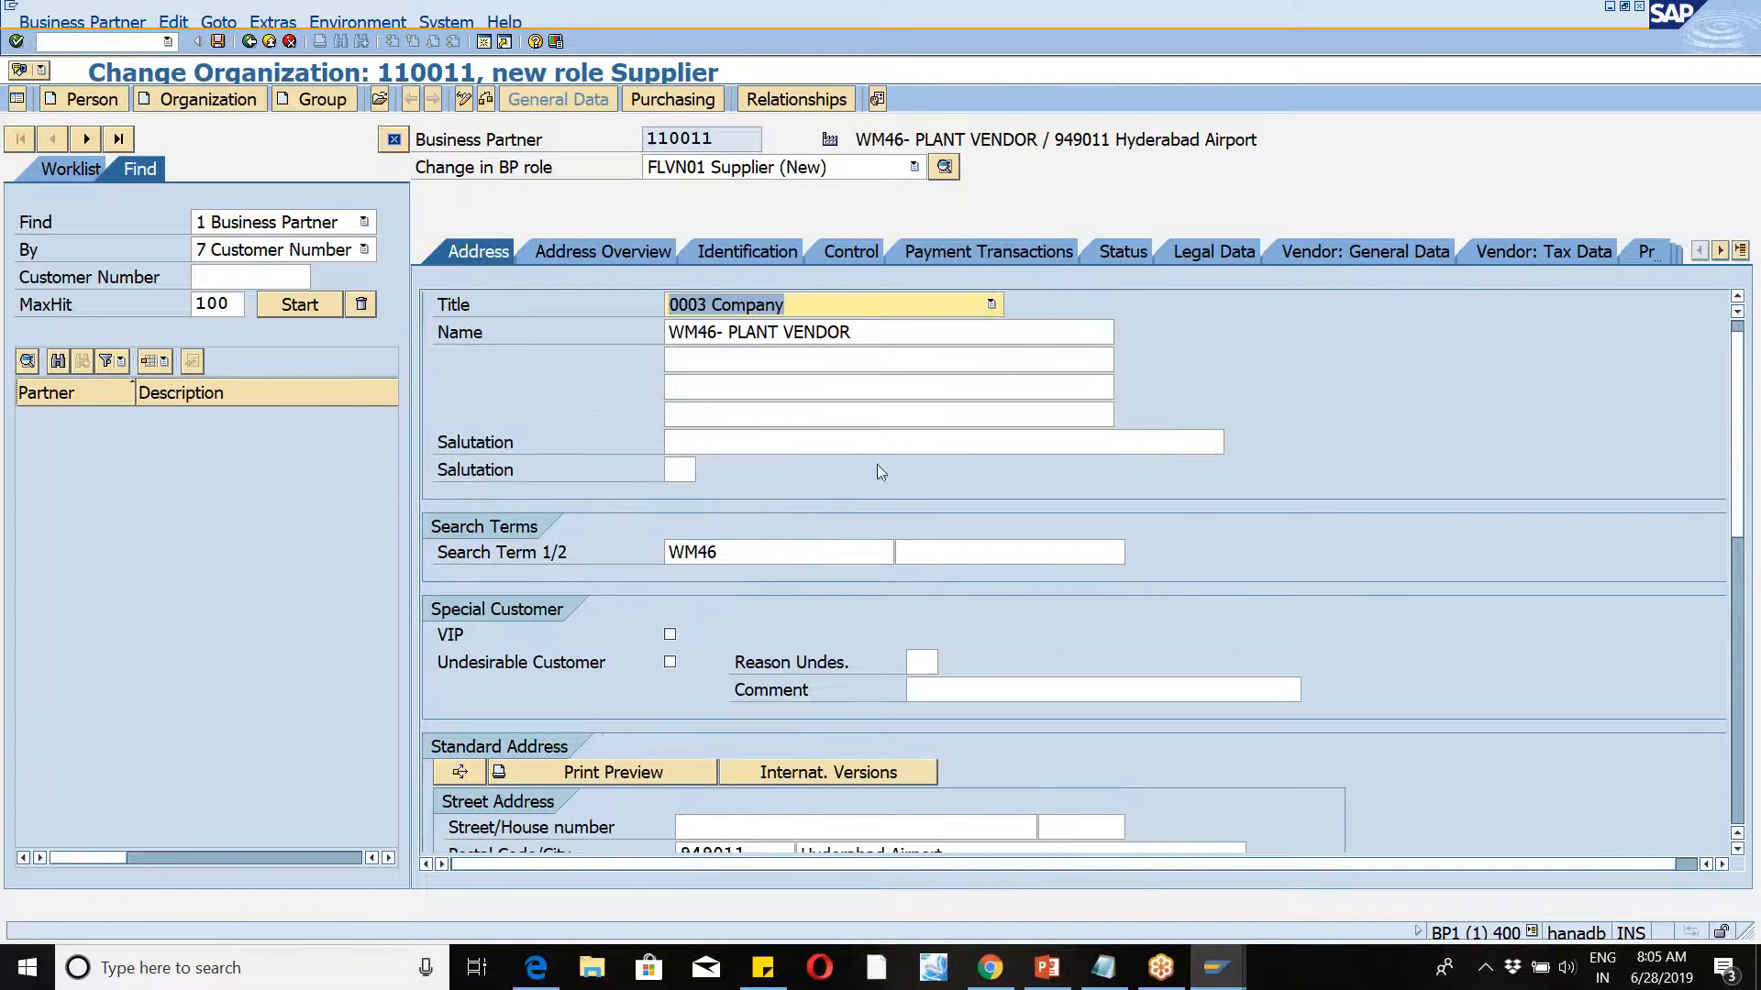
Step: Open the vendor general data of the business partner in the Supplier role
click(1732, 60)
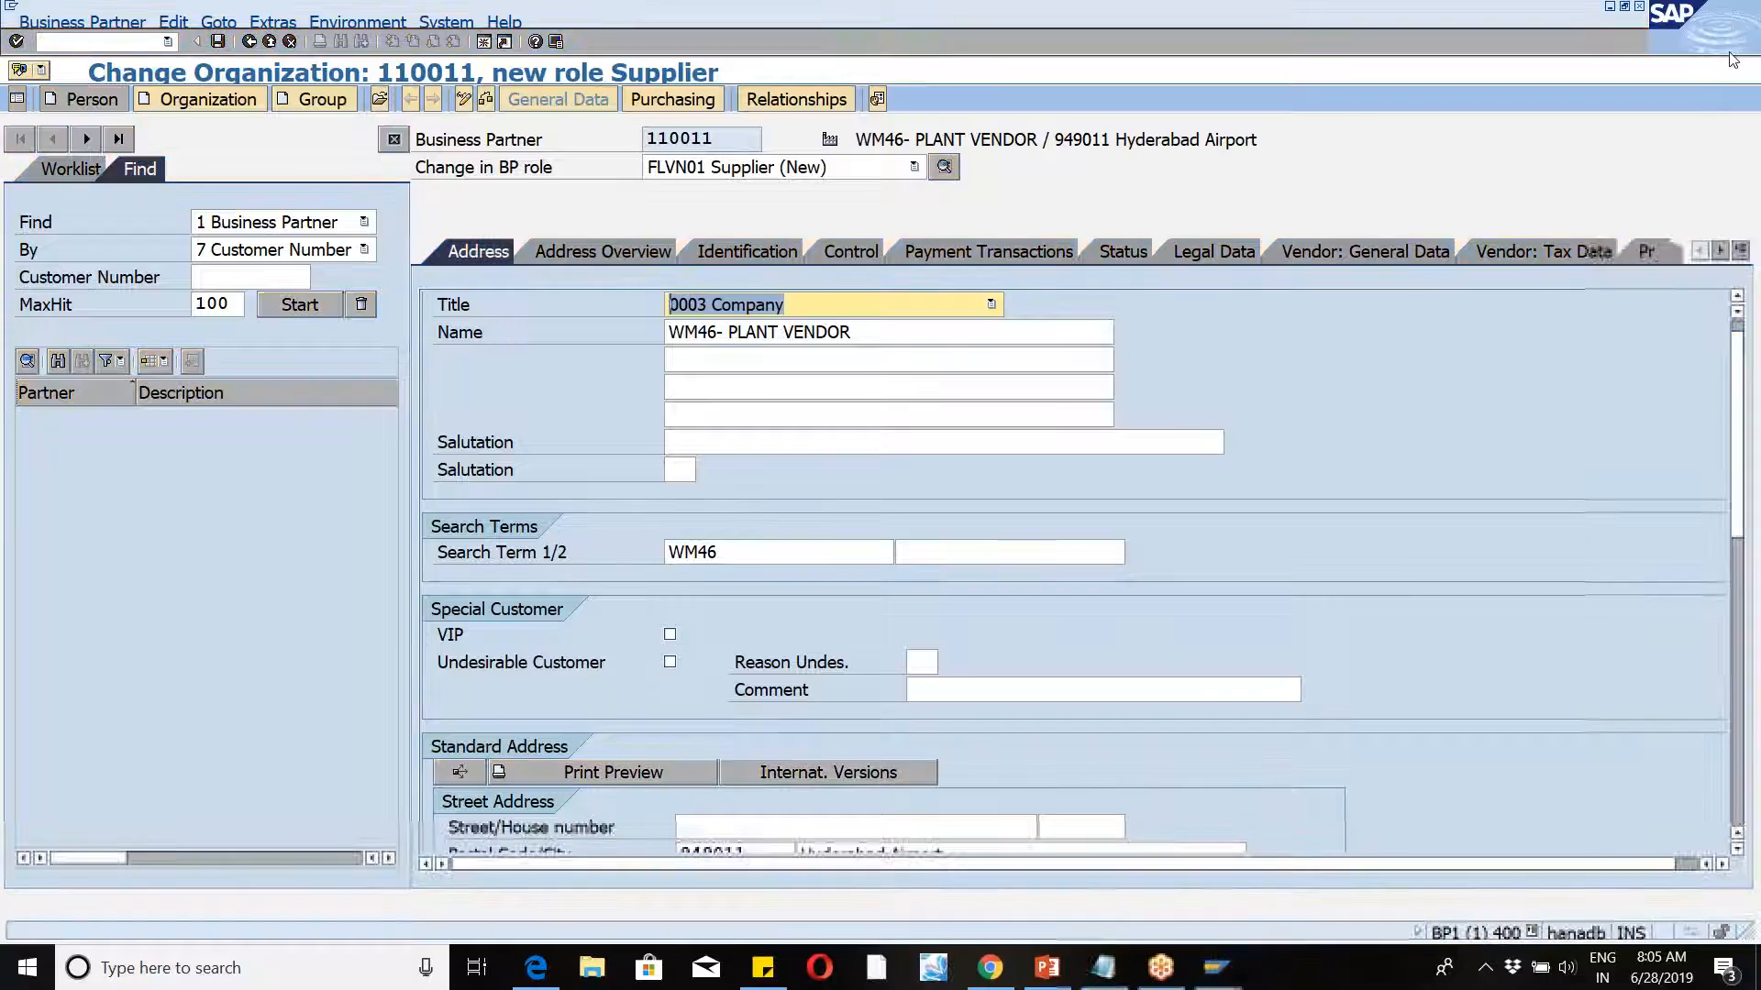
click(1372, 250)
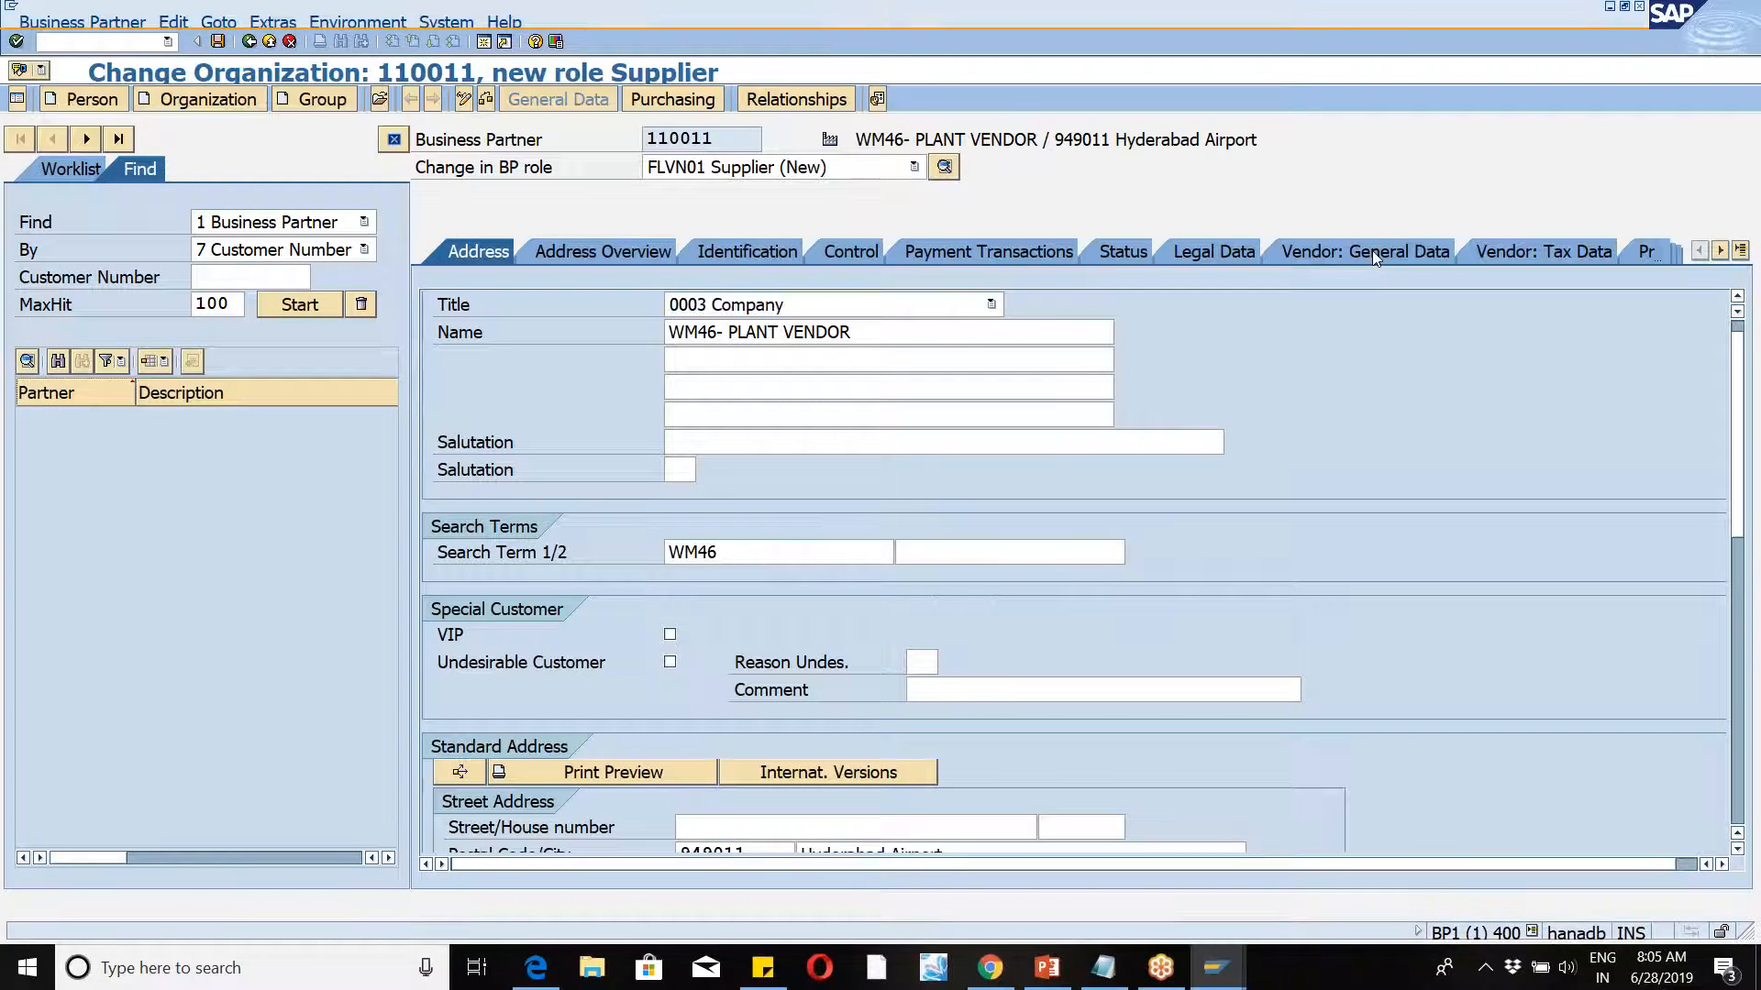
click(1372, 250)
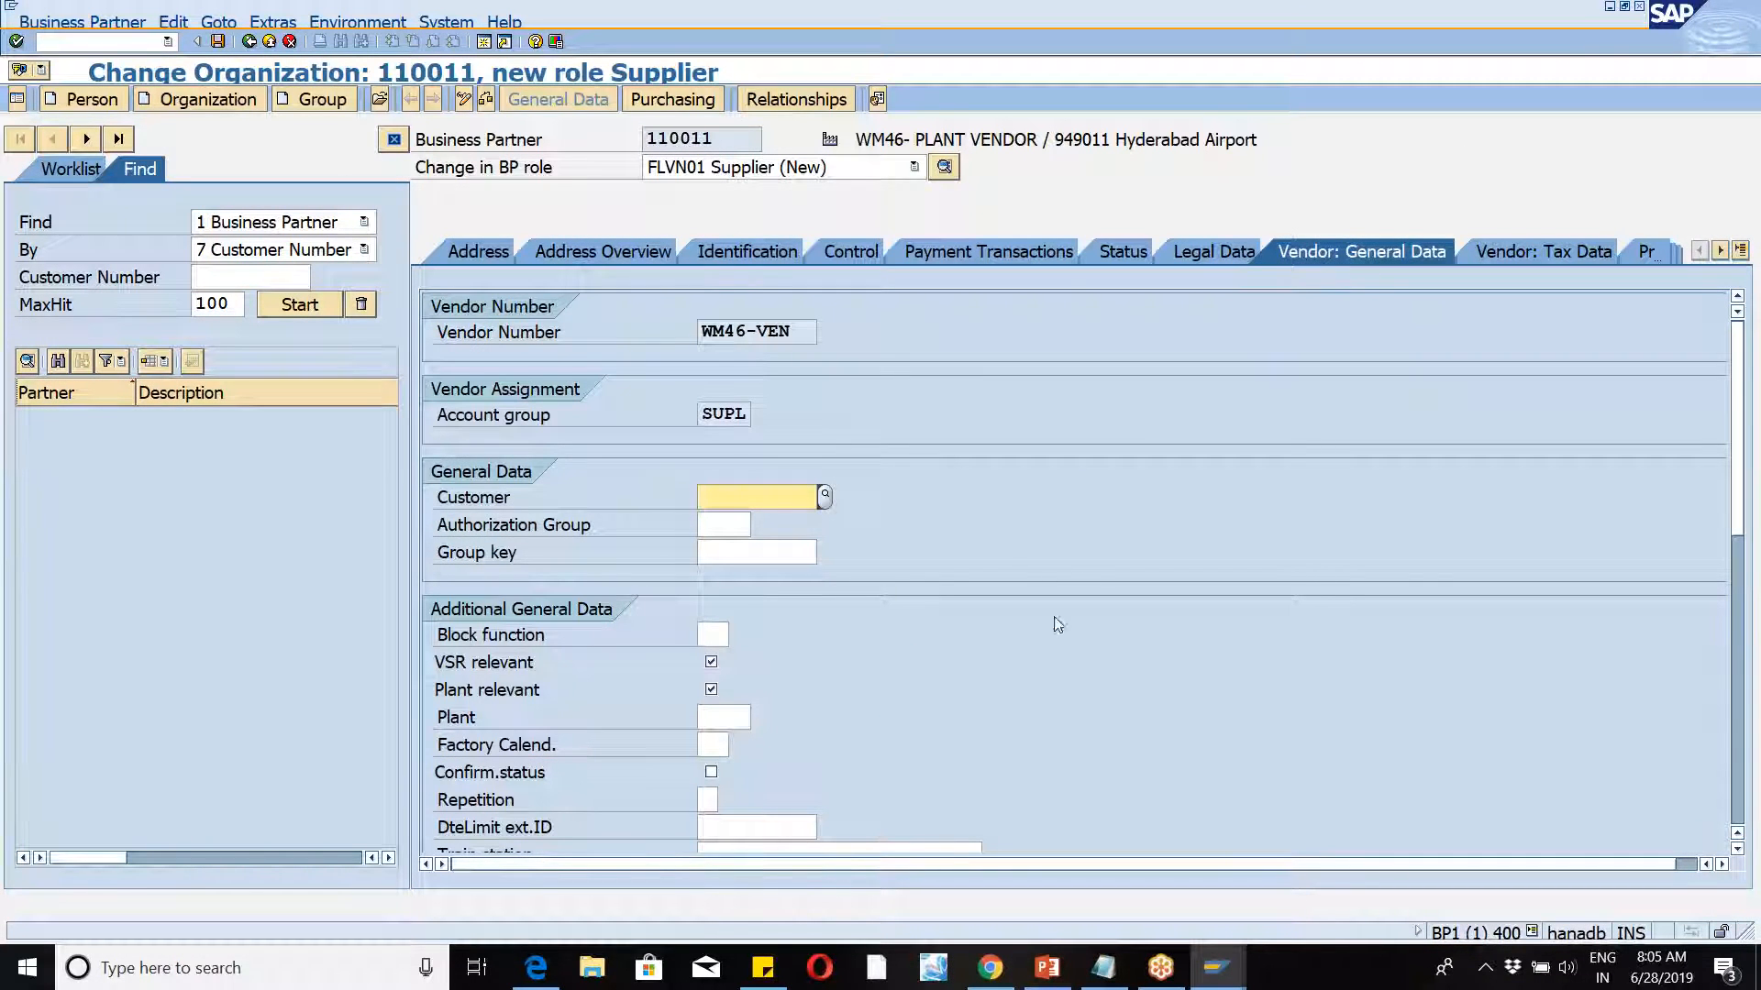
Step: Assign plant WM46 to the vendor in the additional general data
click(716, 718)
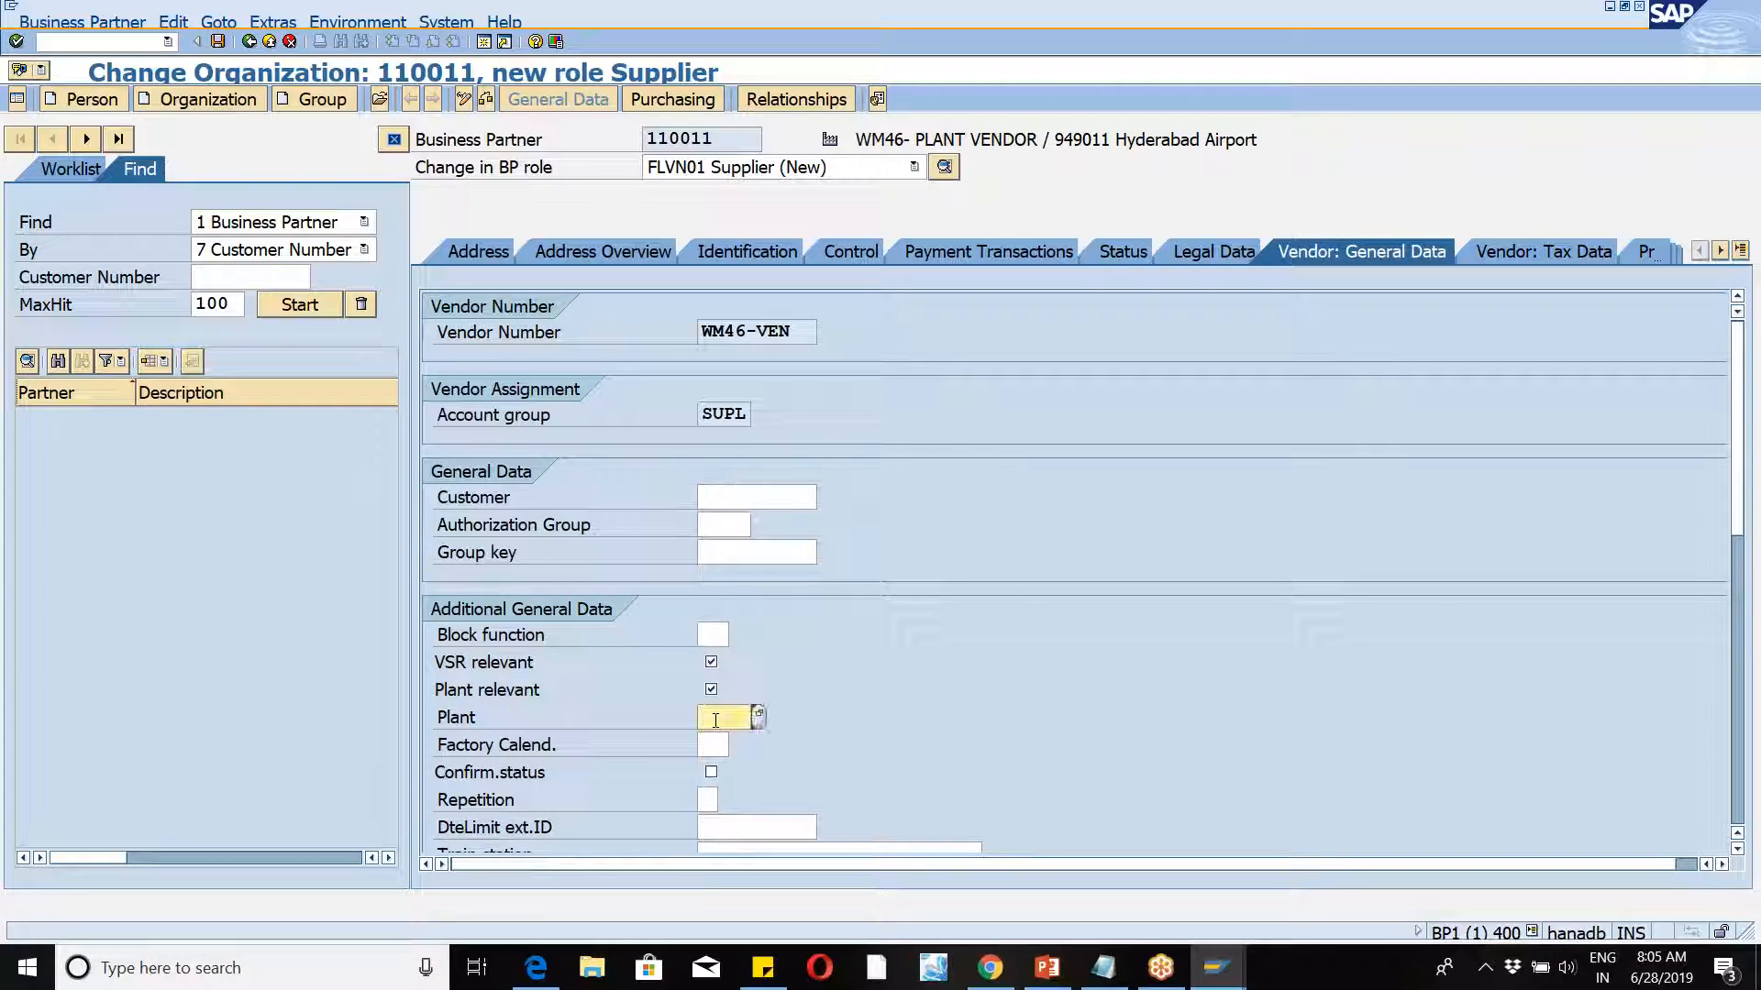
text(WM46)
key(Return)
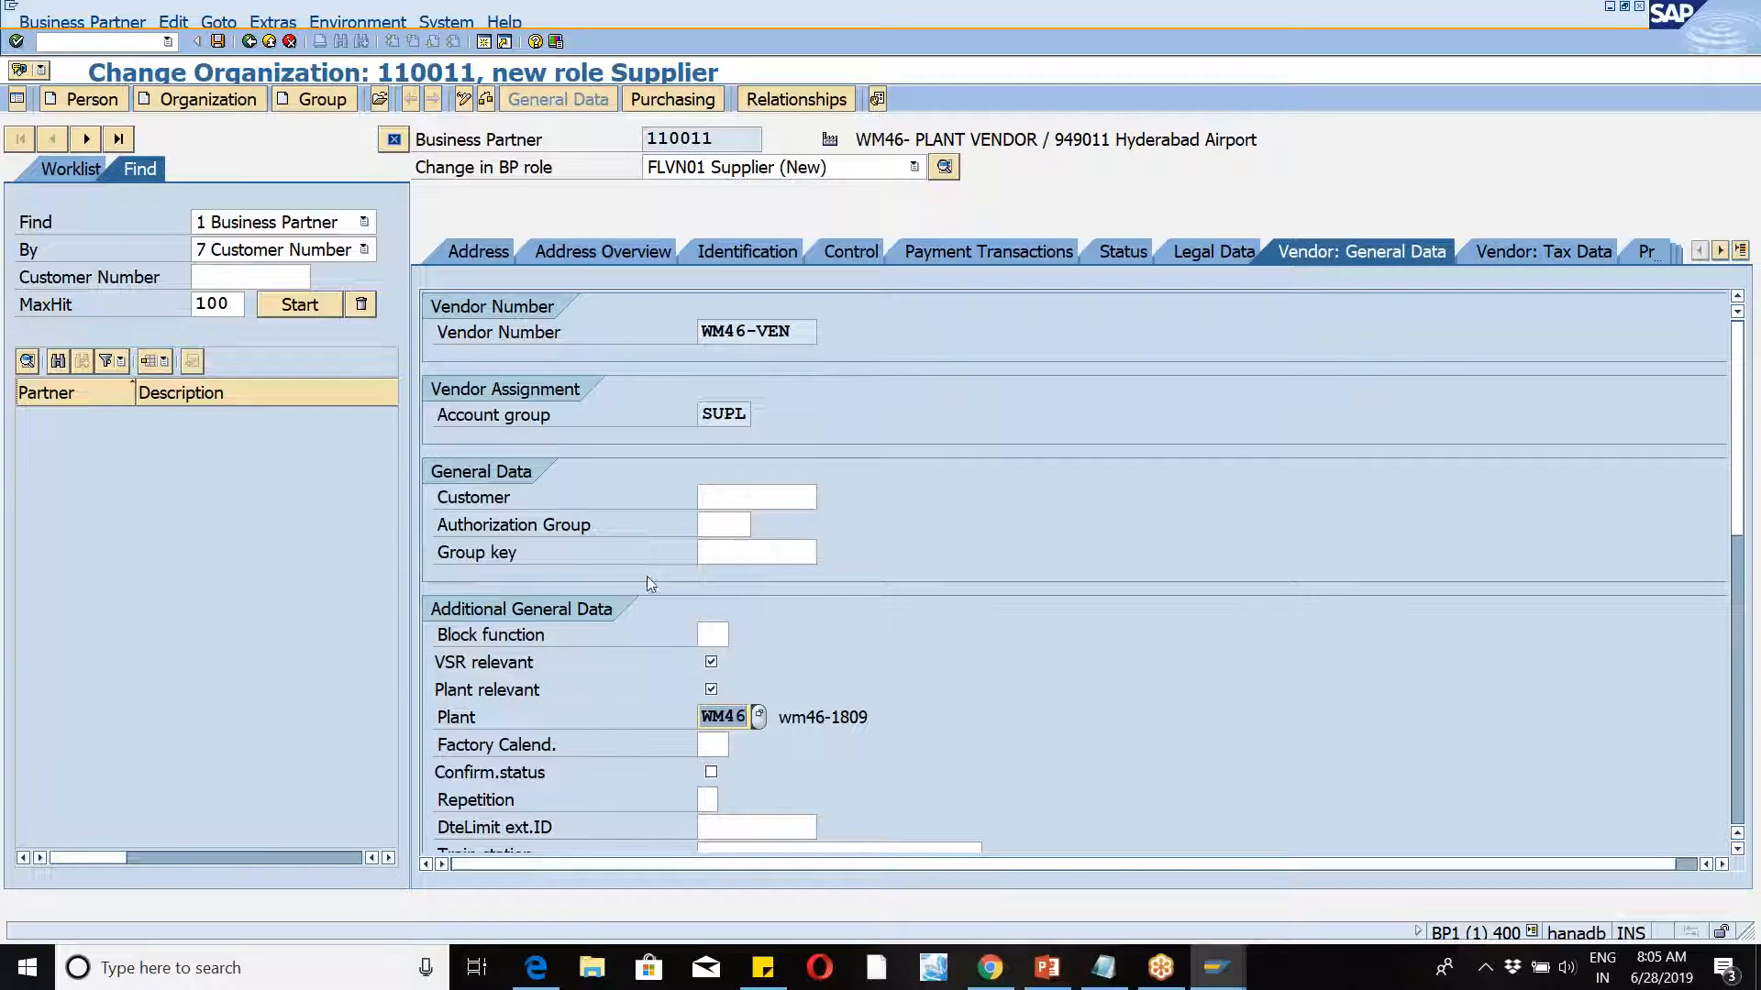
click(674, 100)
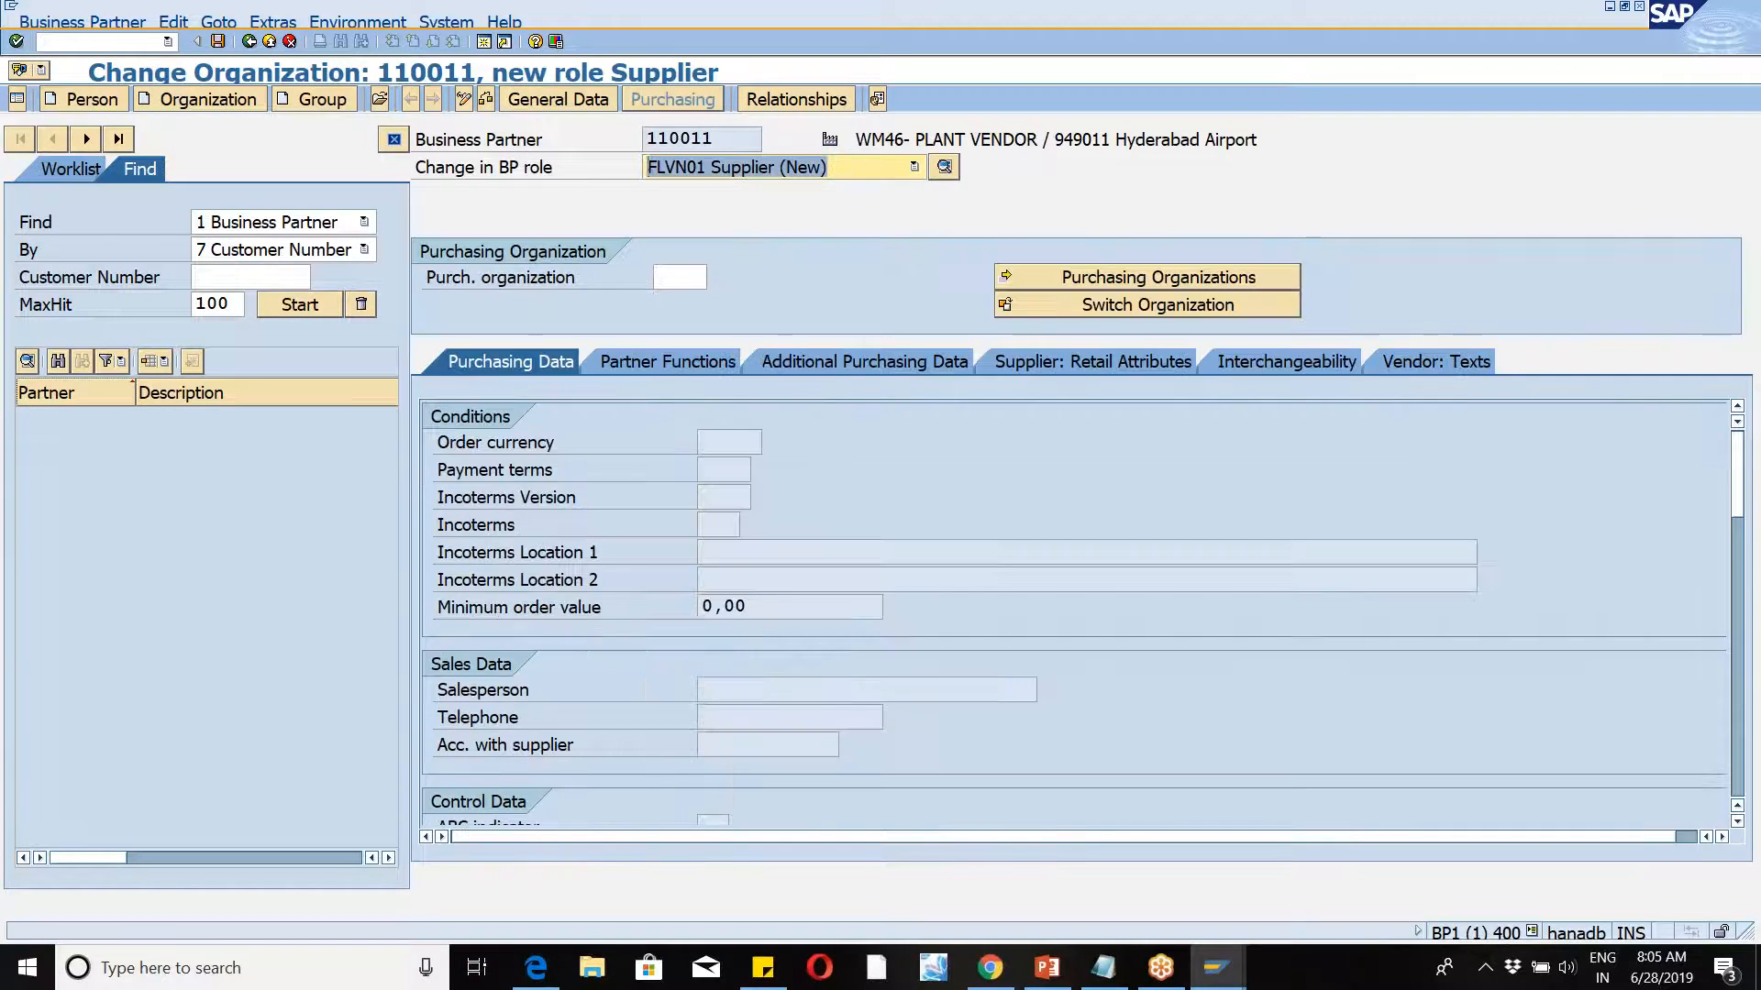
click(678, 277)
text(WM4)
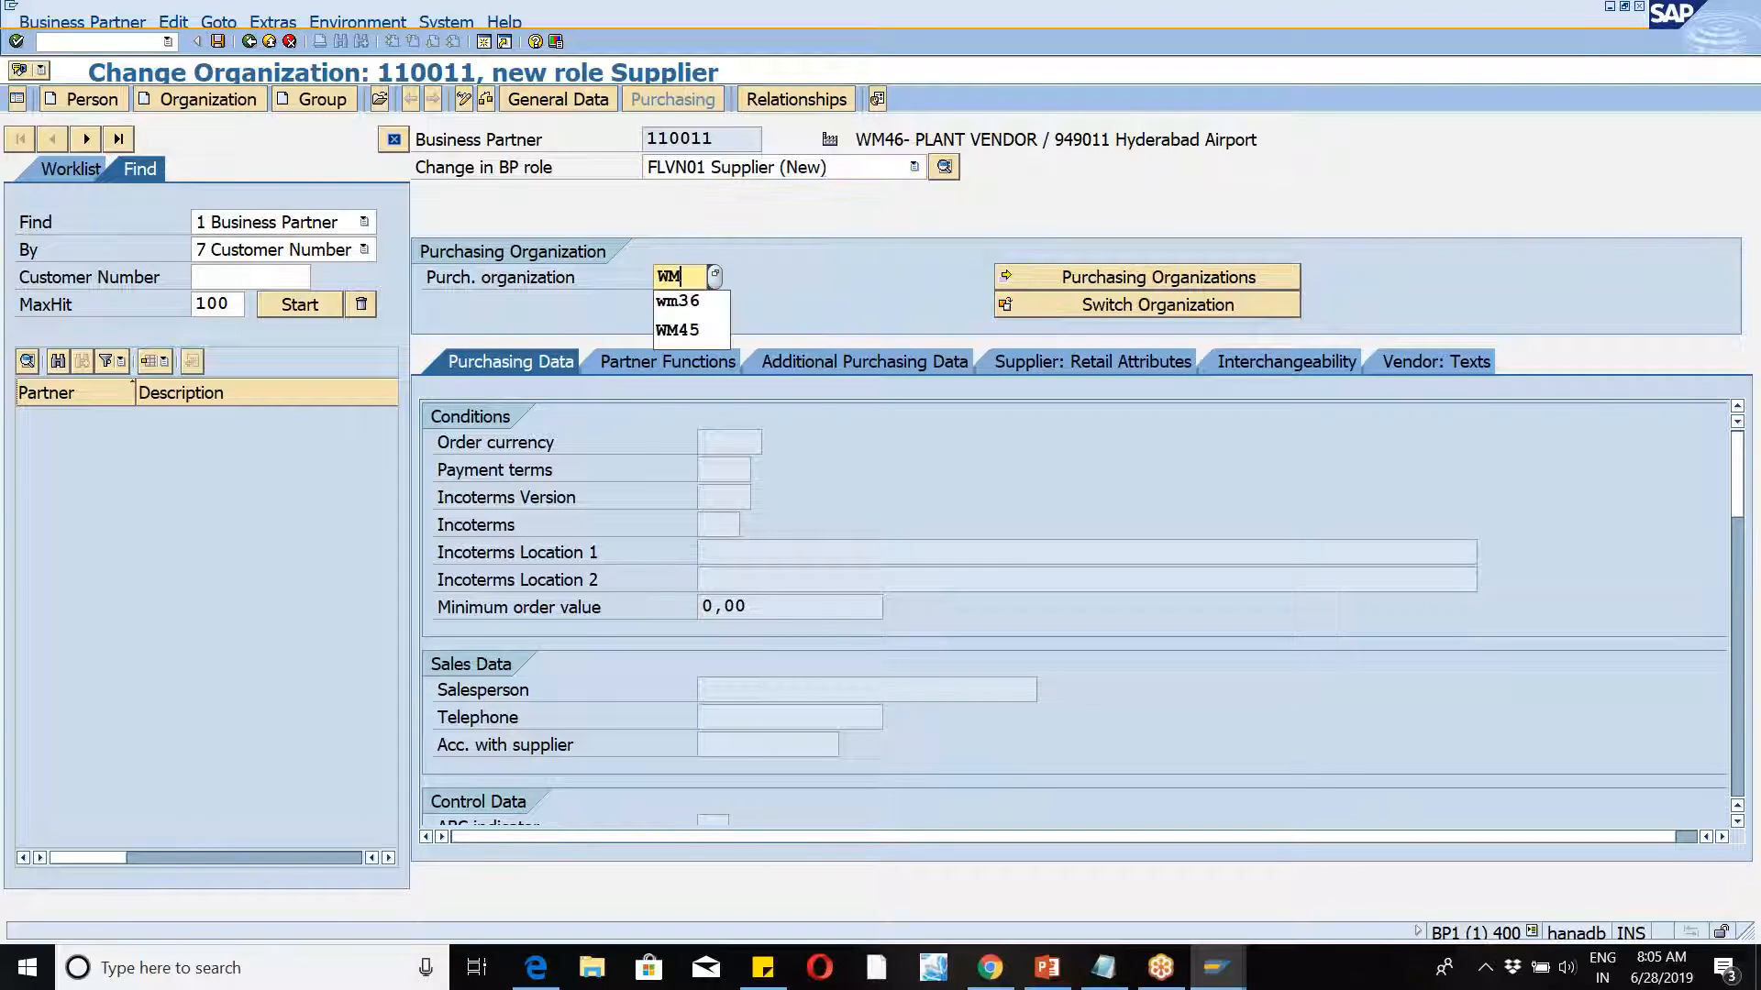
key(BackSpace)
key(BackSpace)
key(BackSpace)
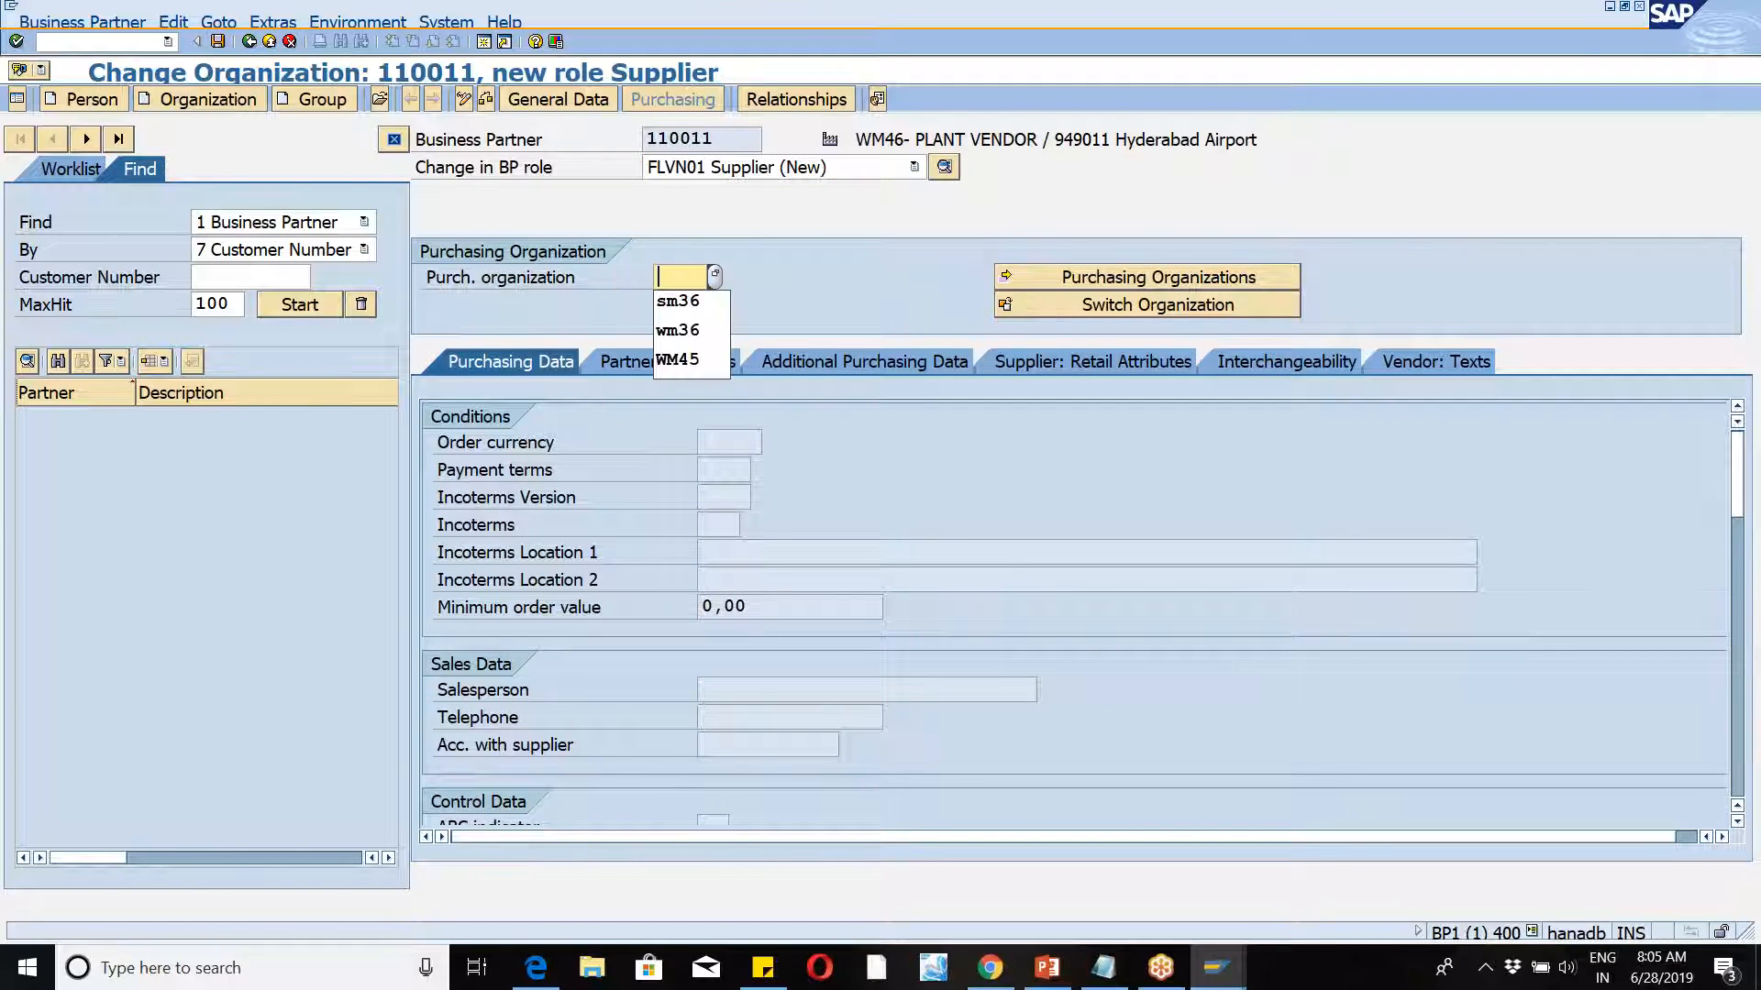
Step: Save the business partner with its new Supplier role
click(219, 43)
click(219, 43)
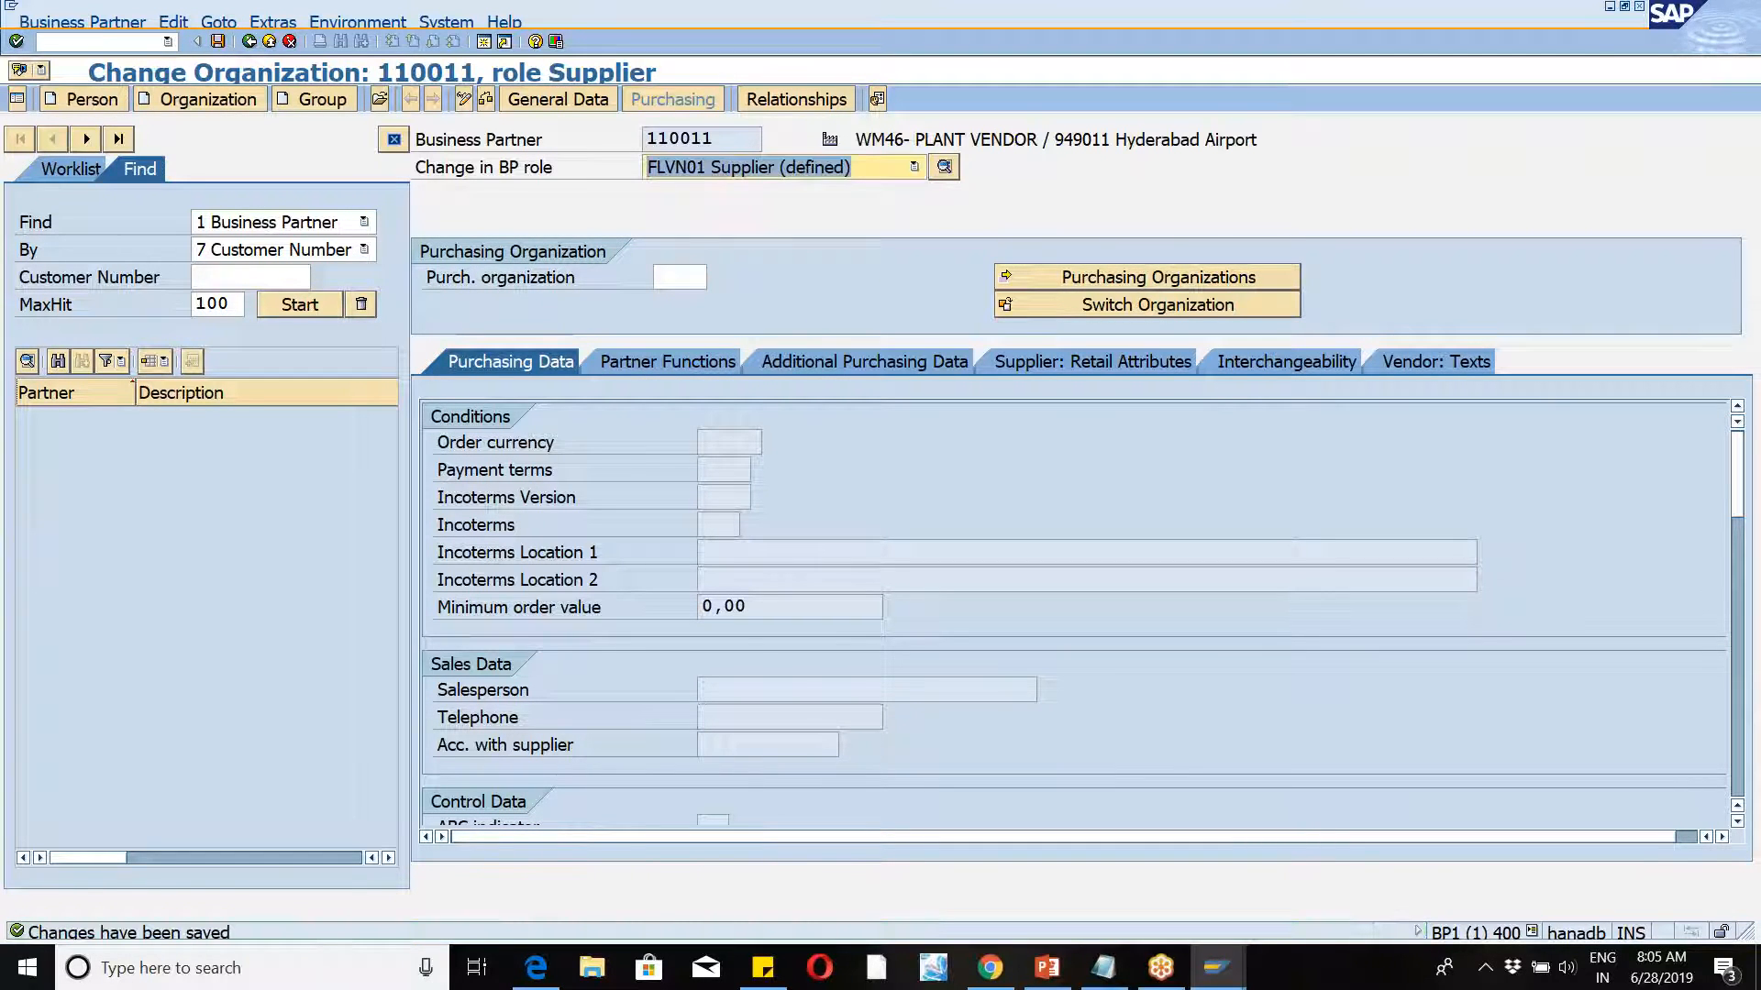
click(1444, 36)
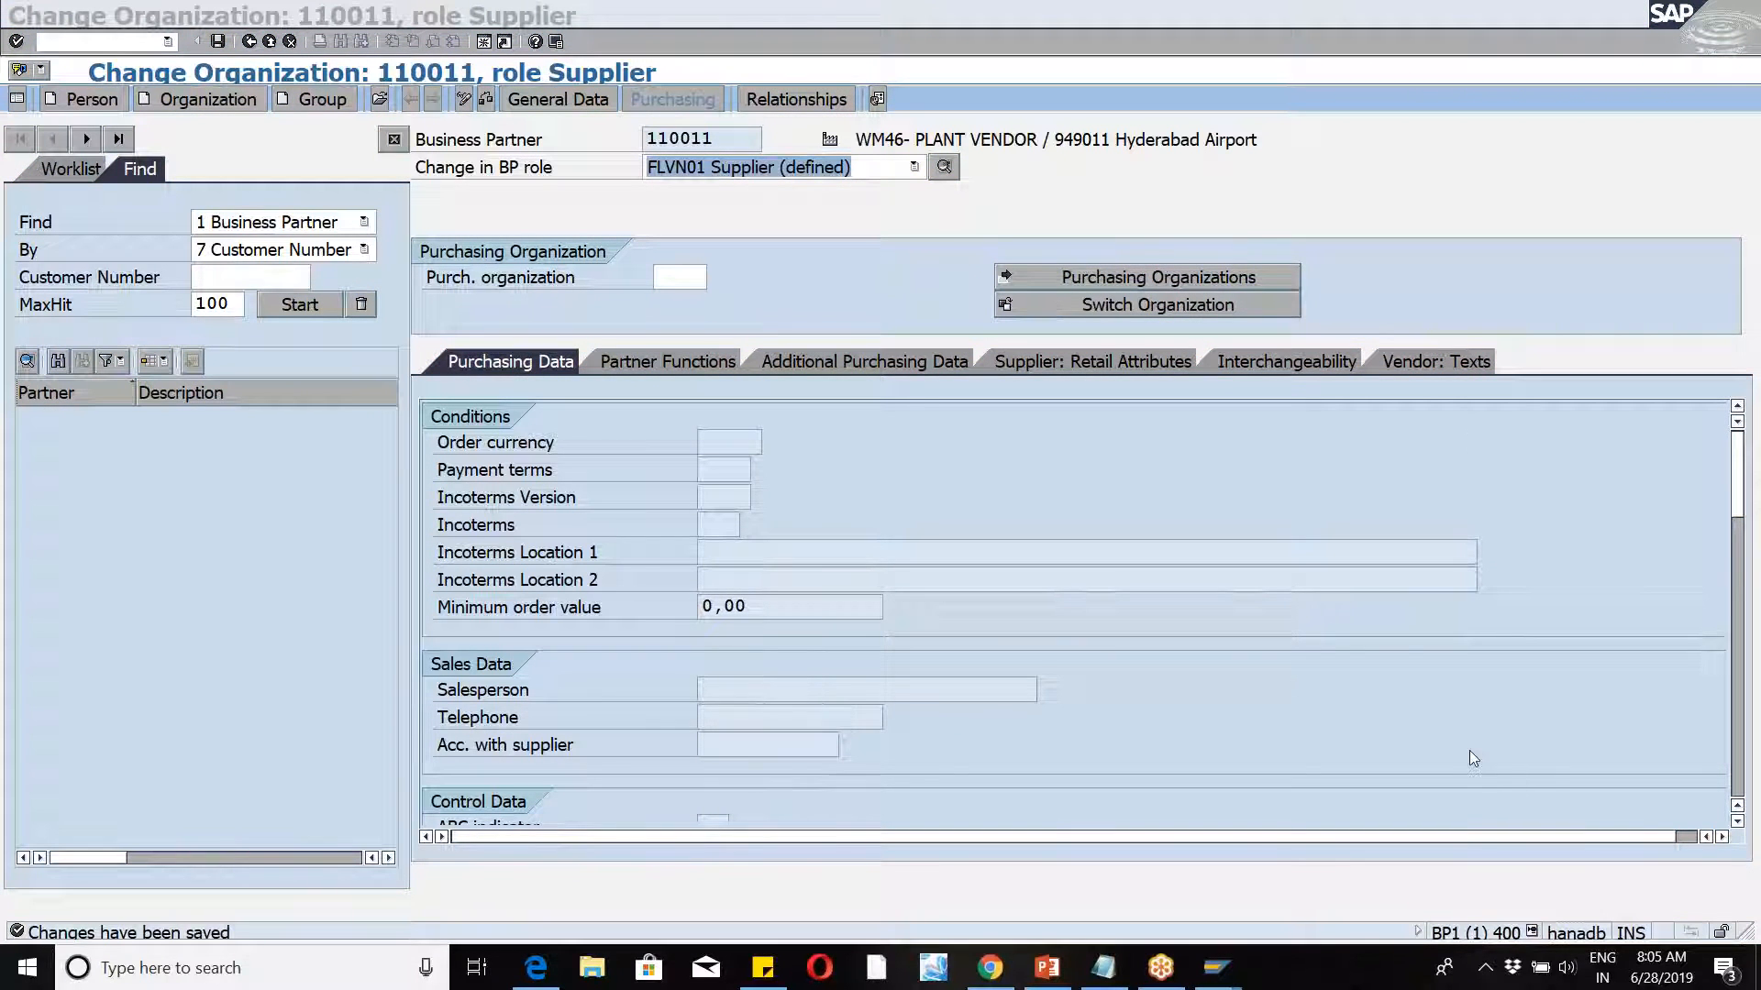
click(723, 147)
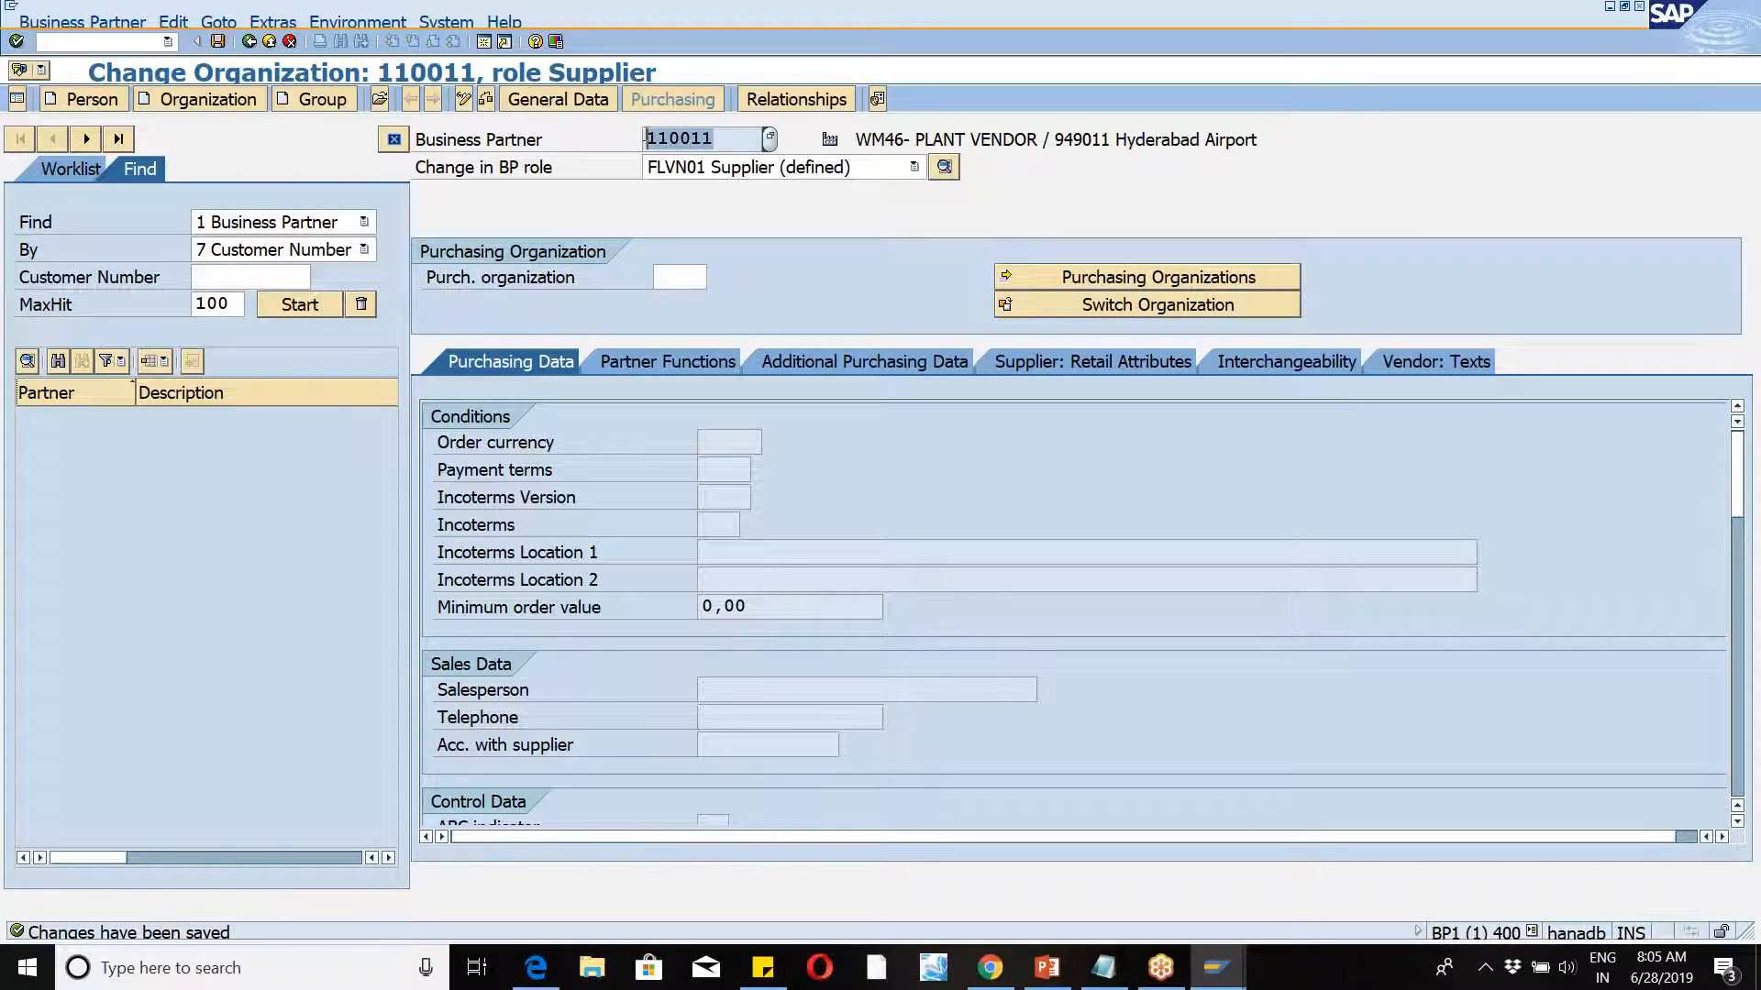
Step: Run transaction SPRO in a new session and display the SAP Reference IMG
click(484, 42)
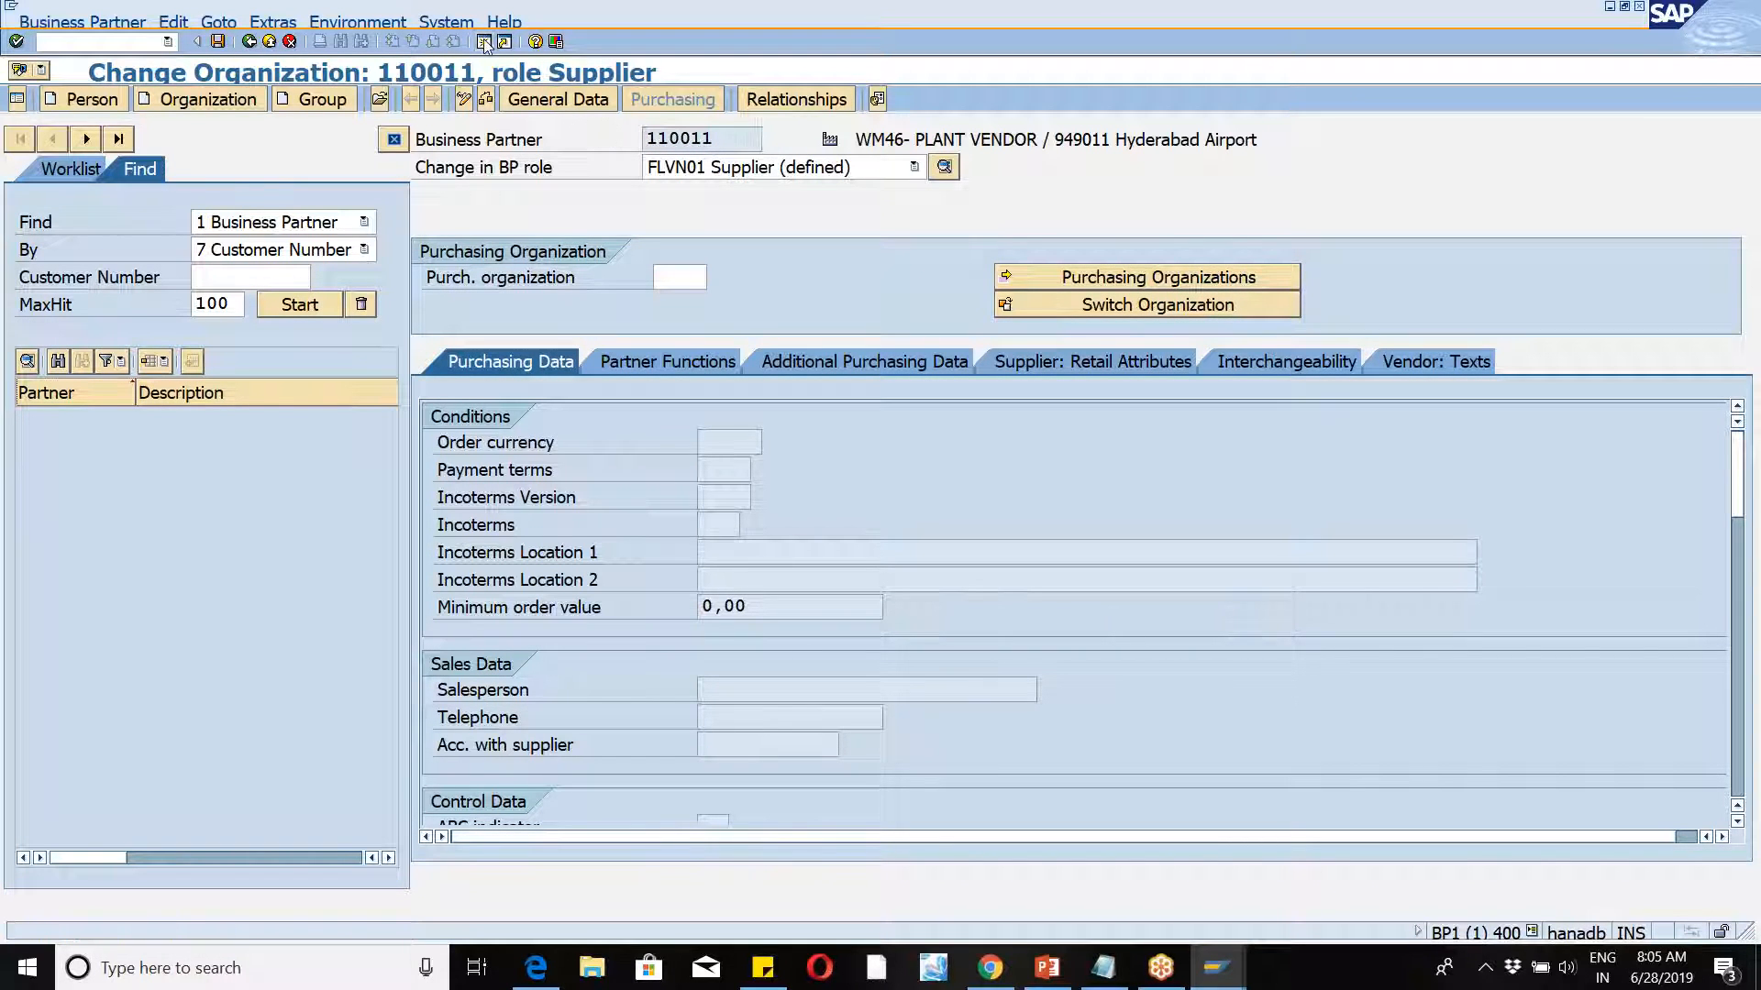
text(SPRO)
key(Return)
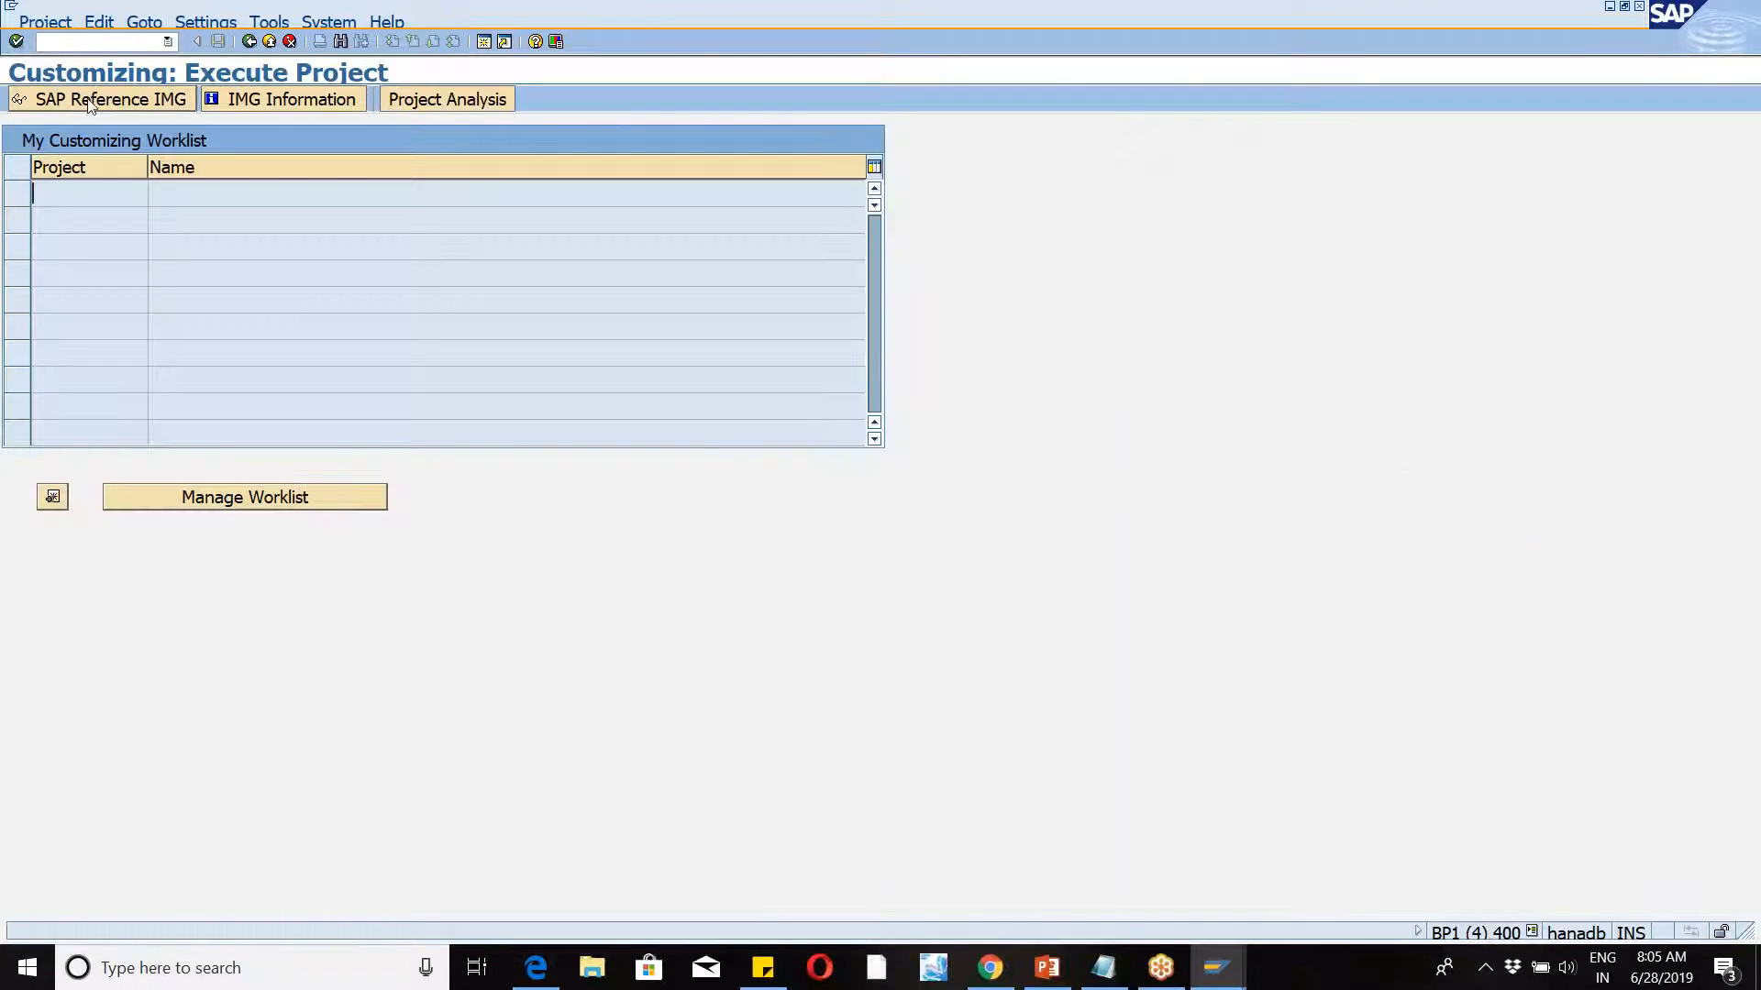
click(89, 103)
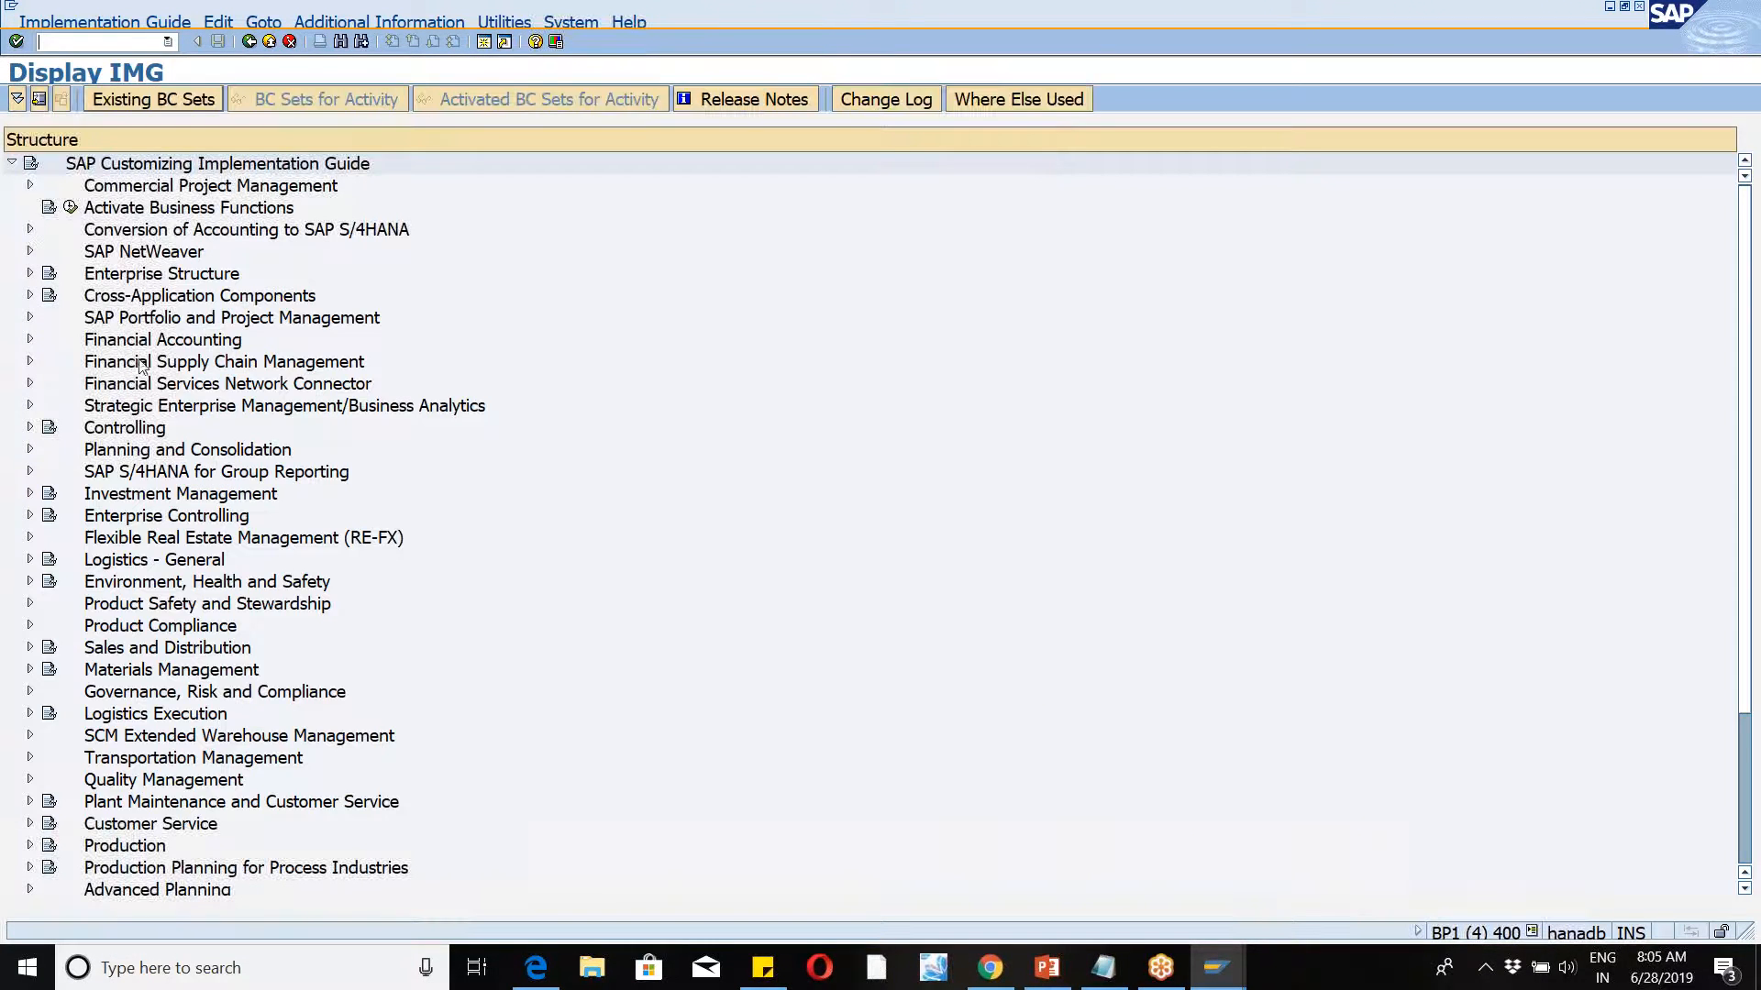
Step: Execute Map Storage Locations from ERP System to EWM under SCM Extended Warehouse Management, Interfaces, ERP Integration, Goods Movements
click(30, 734)
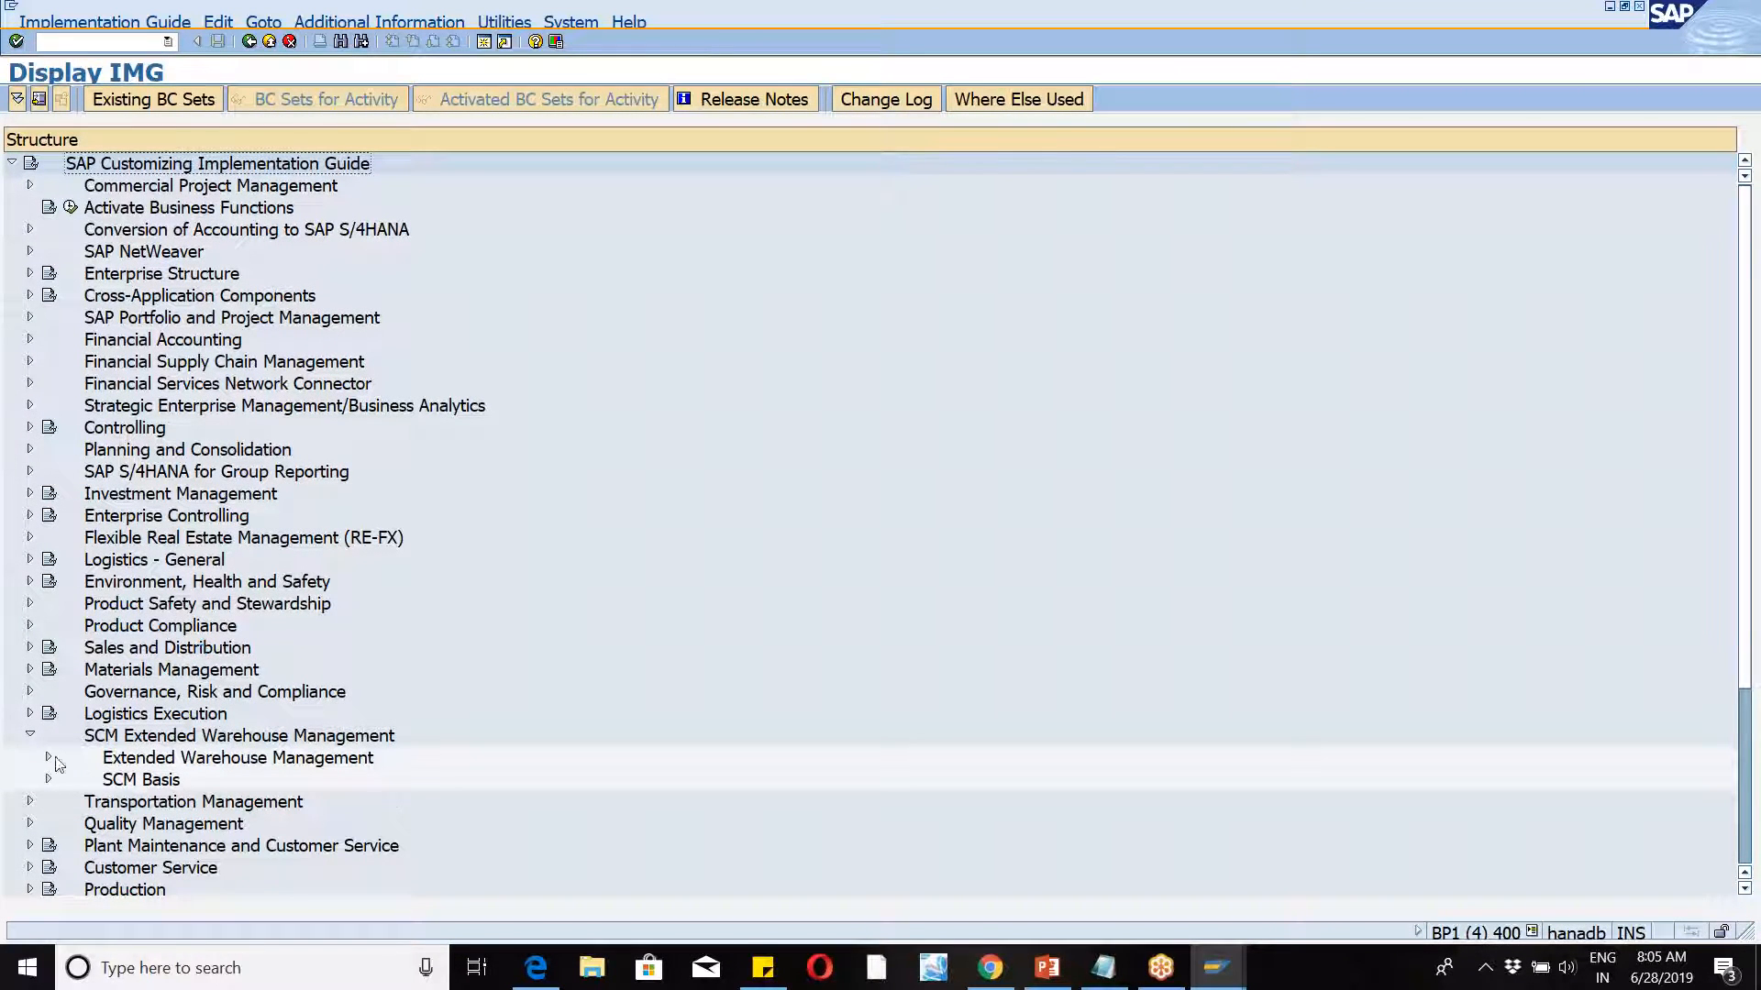
click(48, 759)
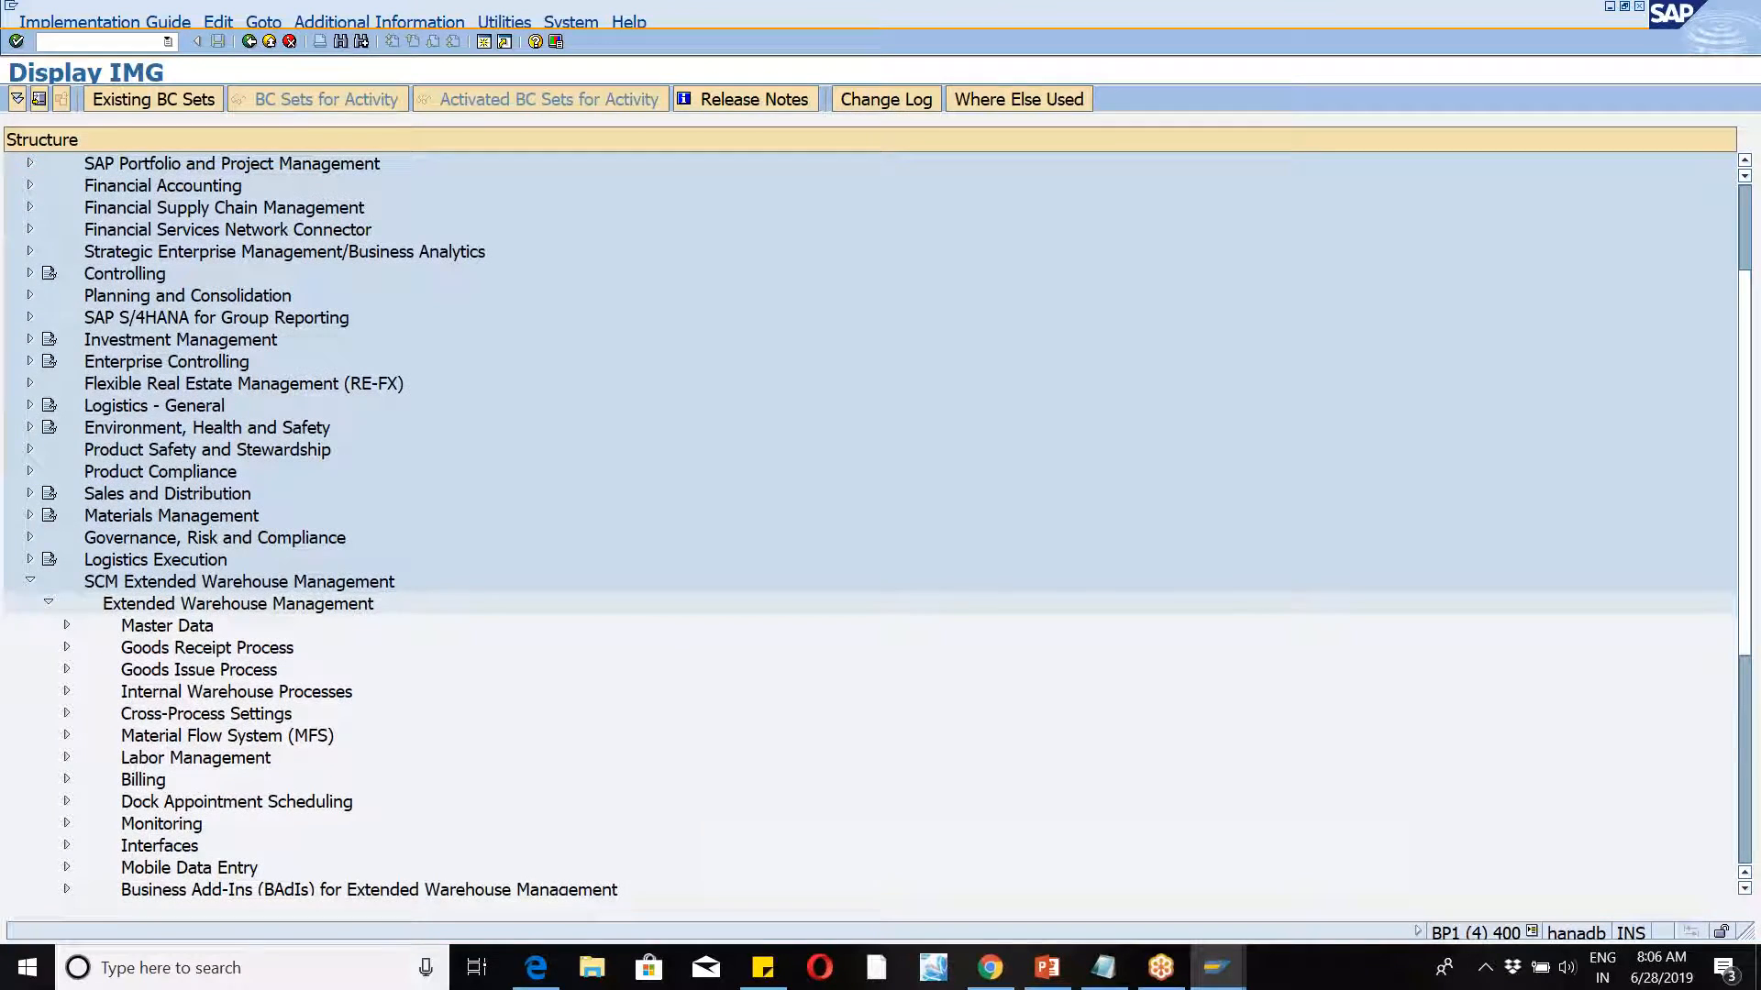
click(67, 846)
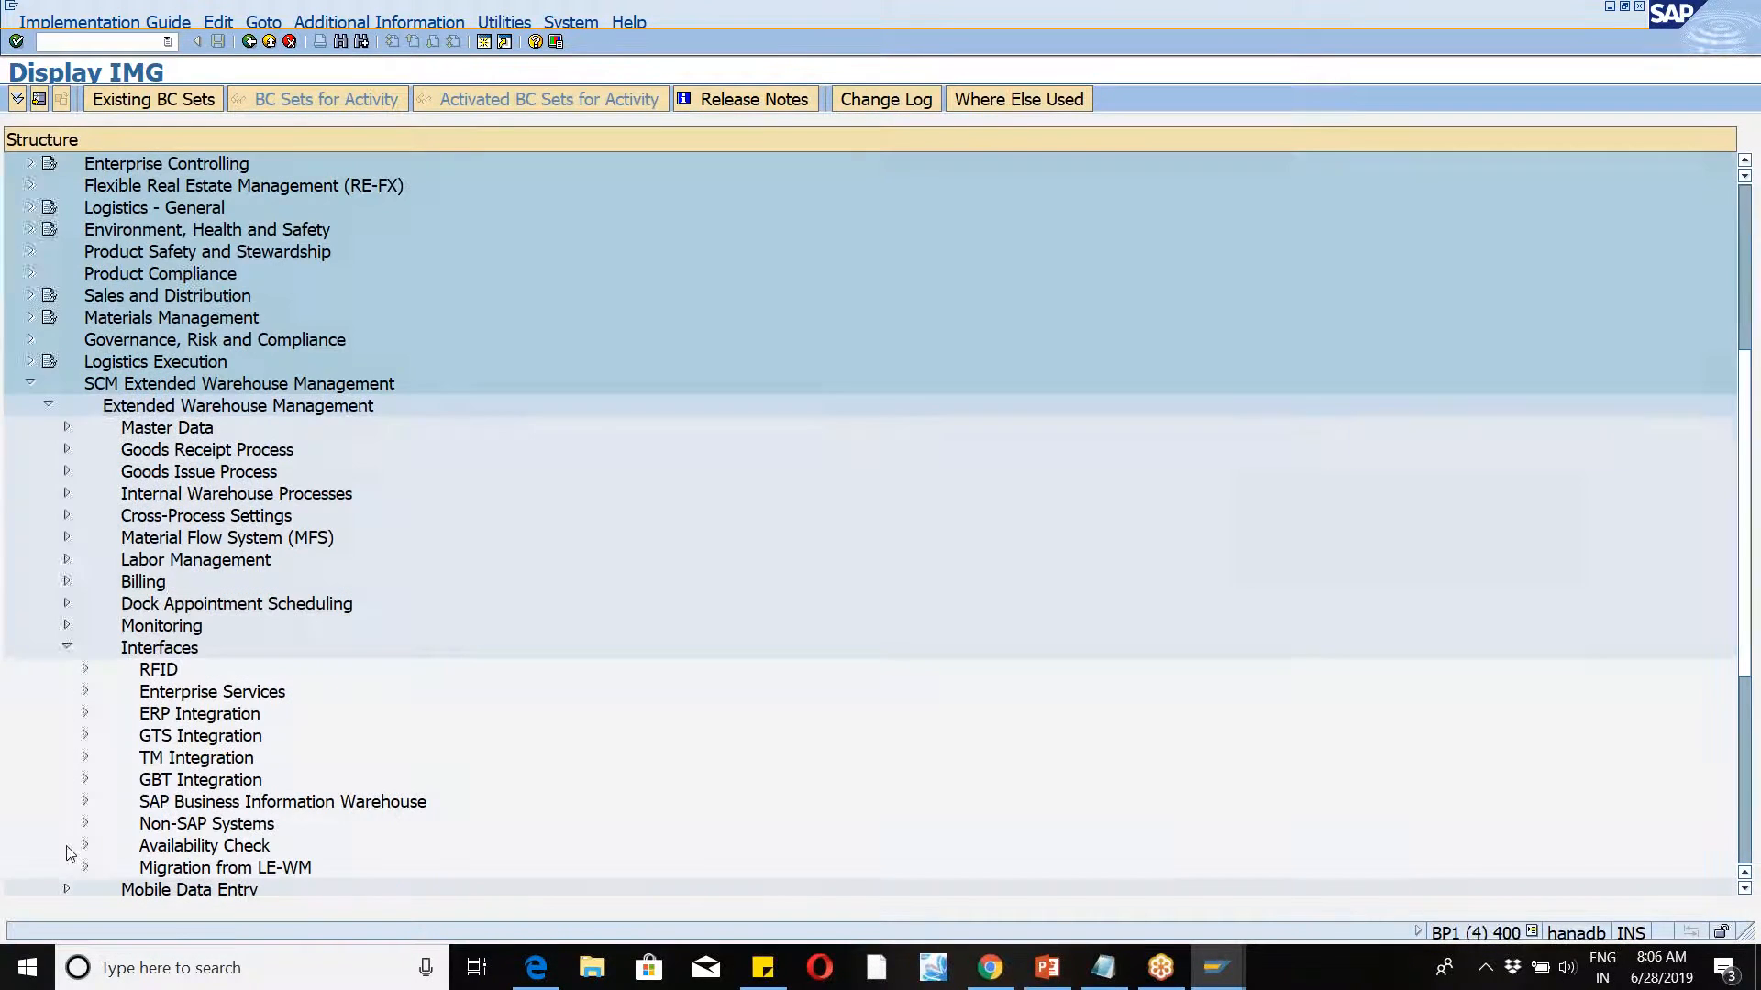
click(84, 713)
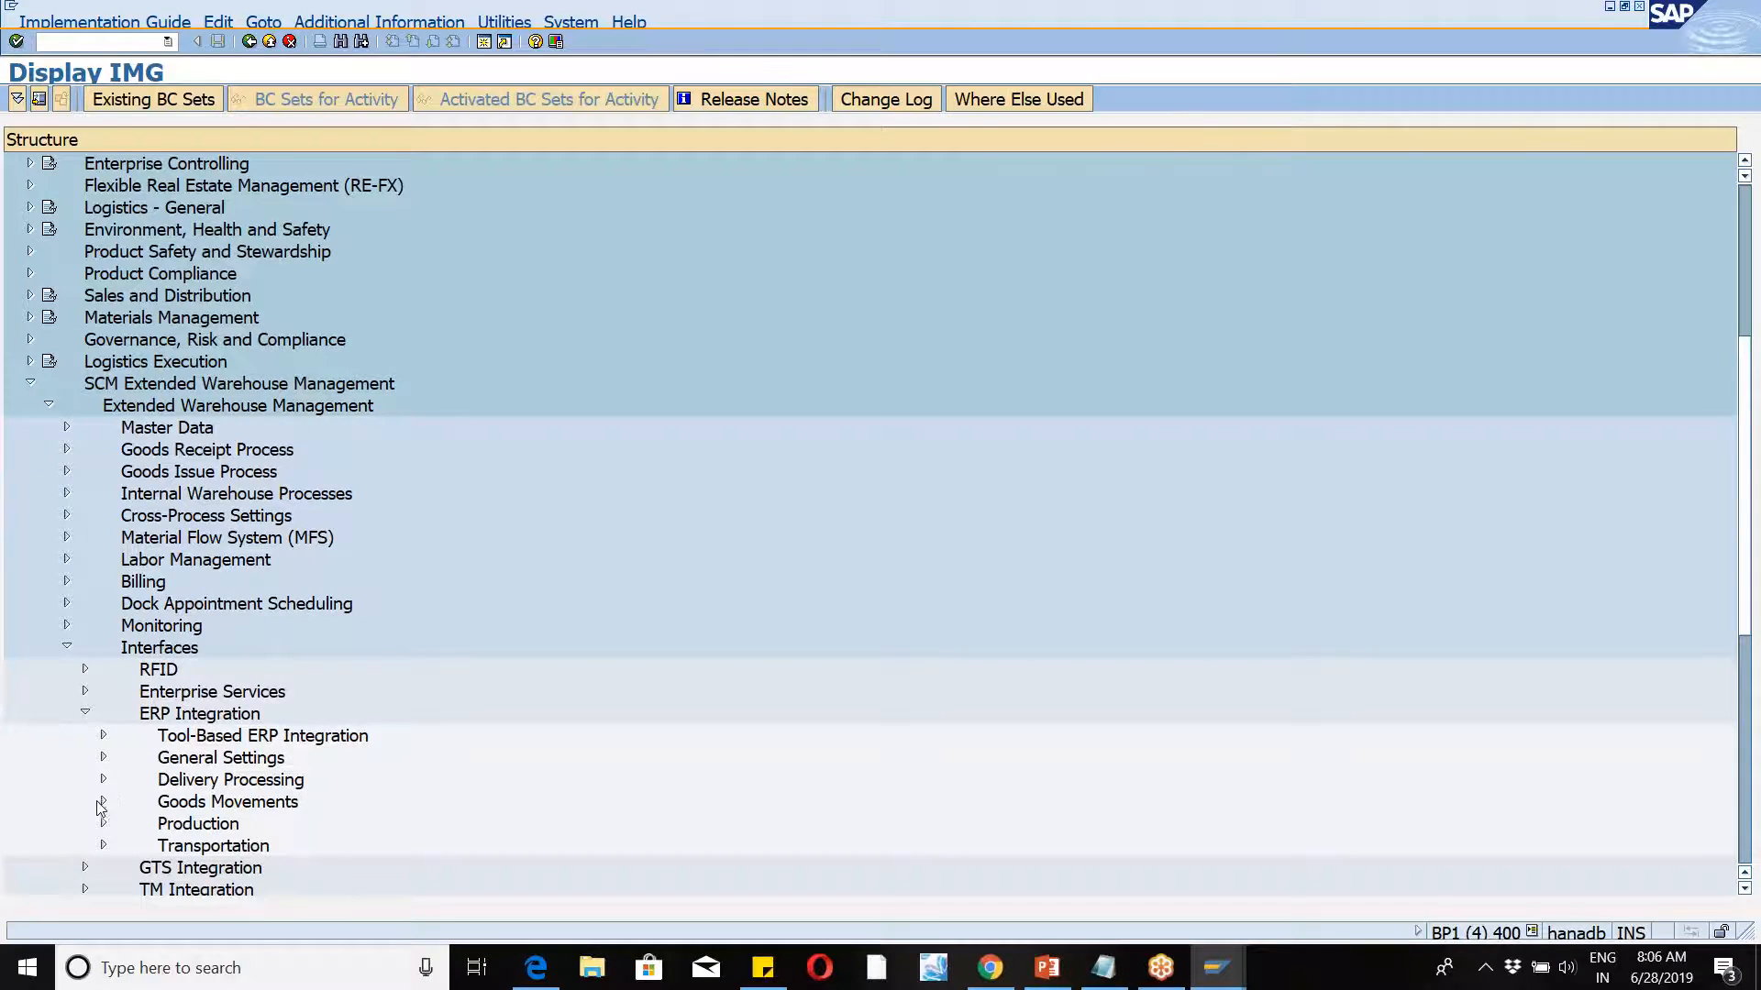
click(103, 802)
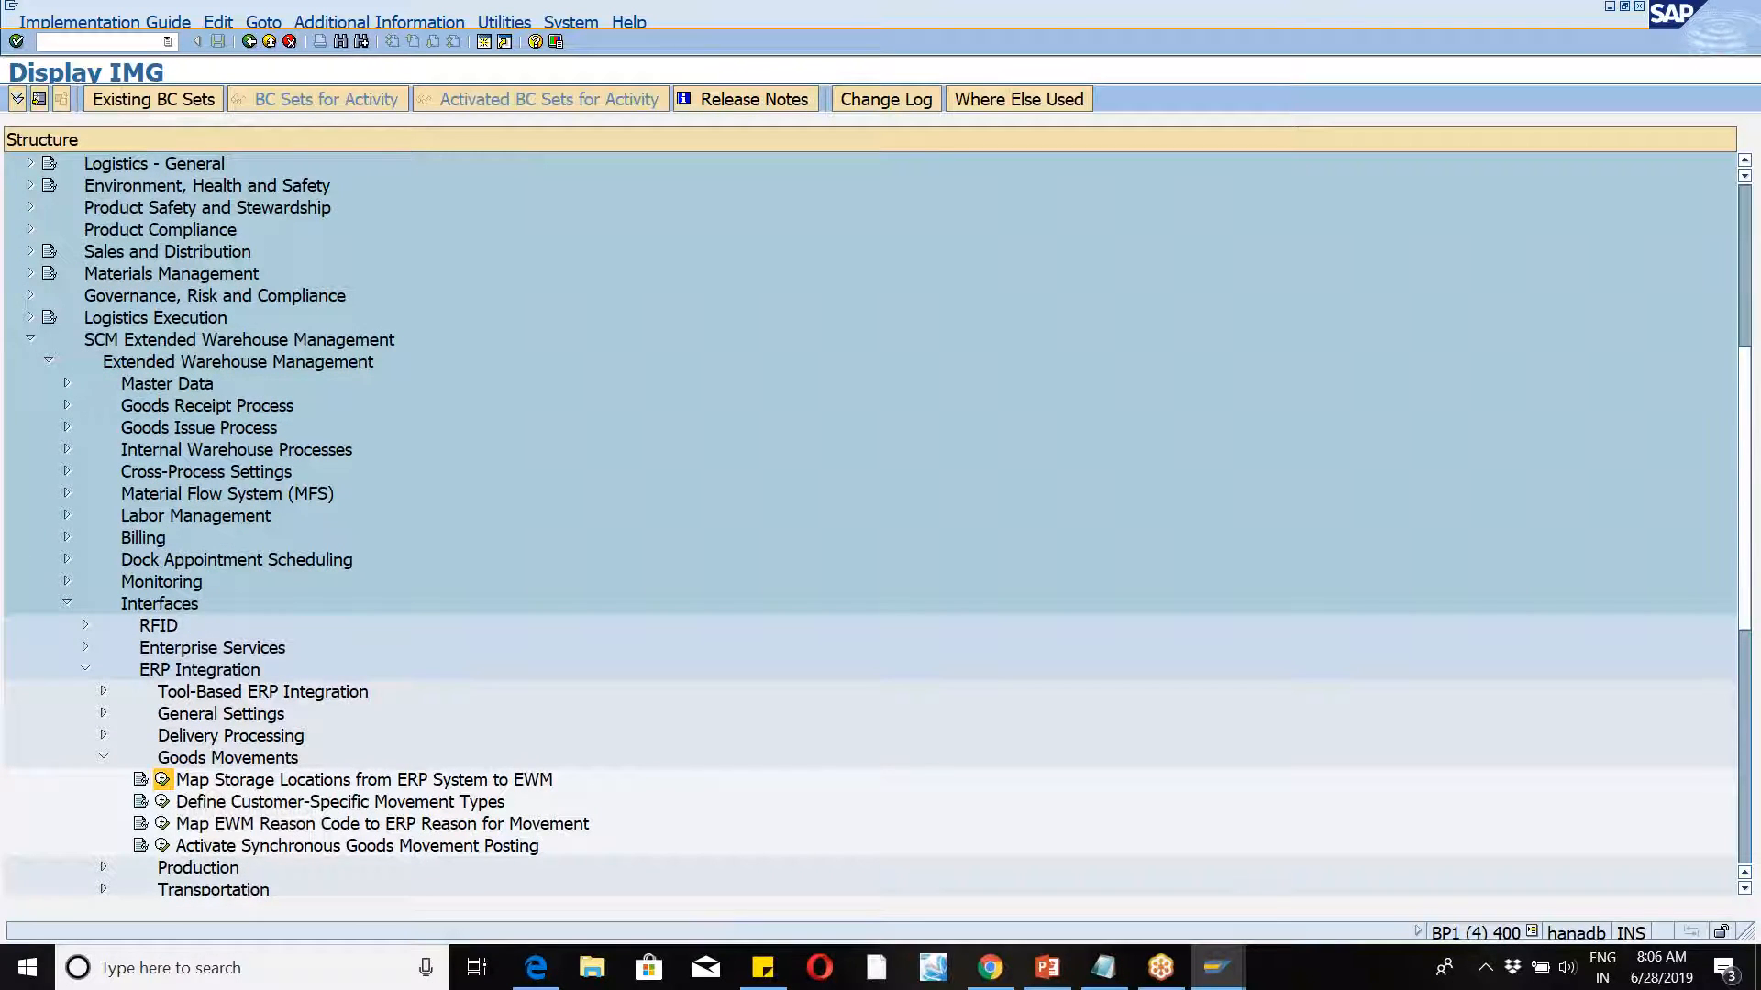
click(162, 780)
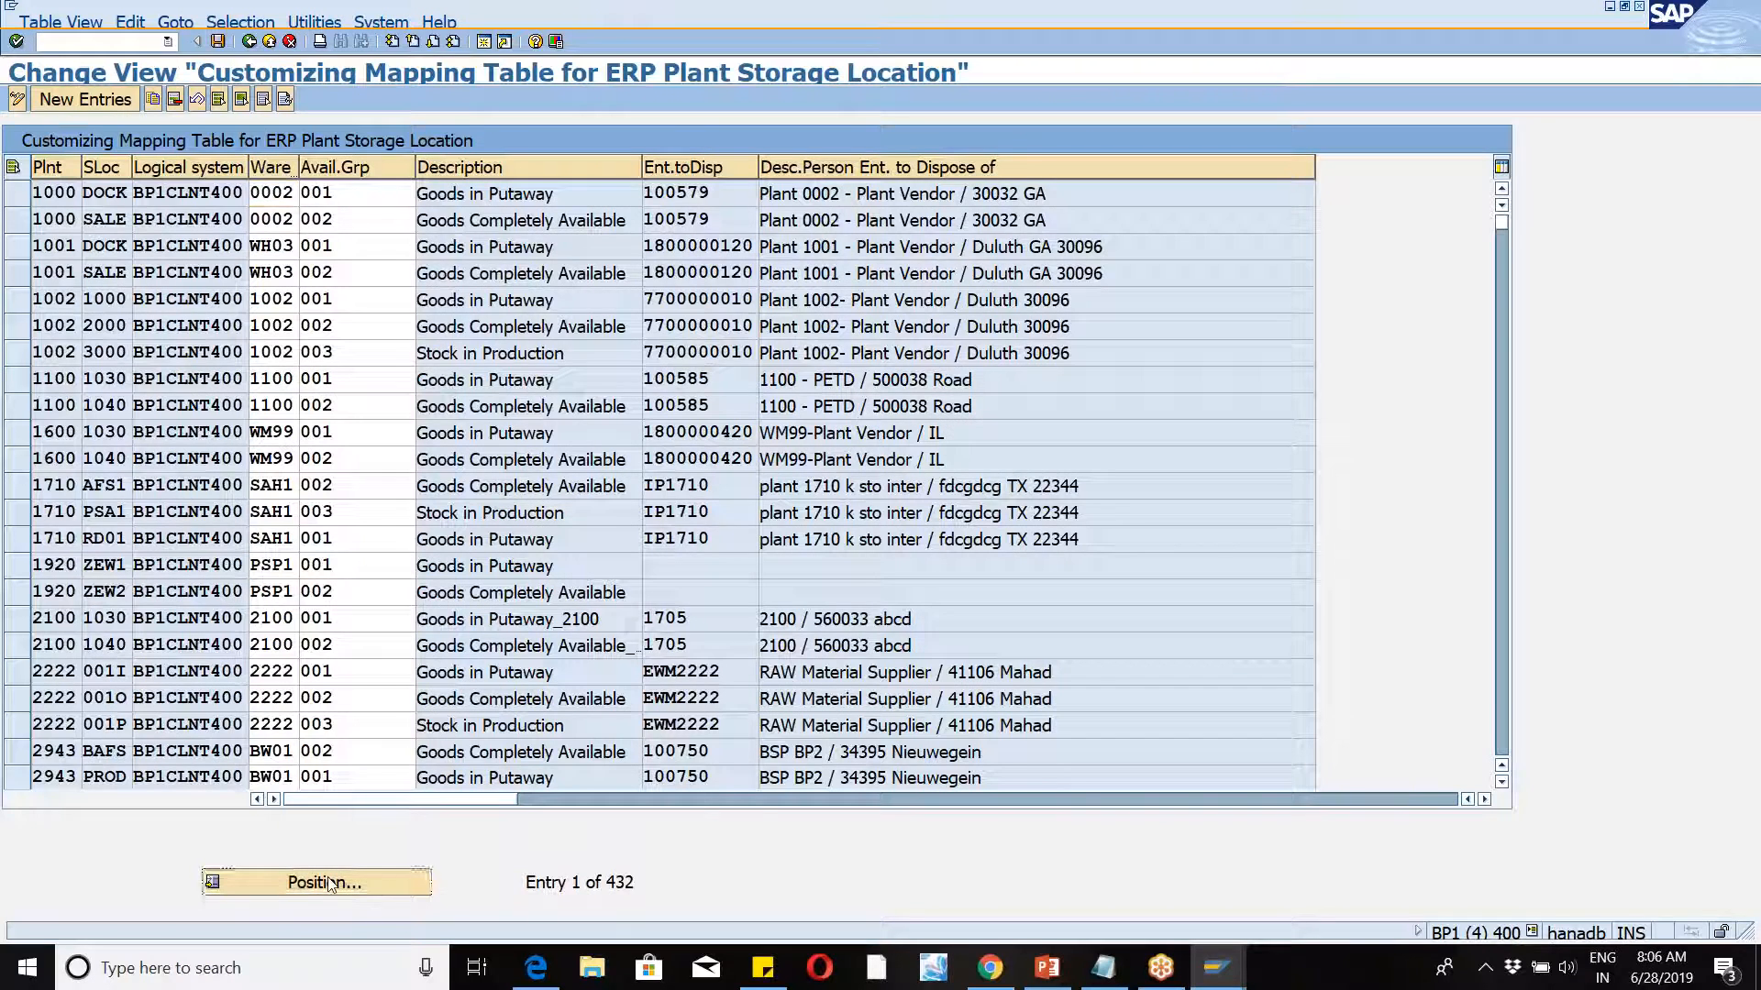
Step: Delete the plant WM46 mapping entries for storage locations 1030 and 1040, and save with customizing request BP1K901886
click(328, 882)
text(WM46)
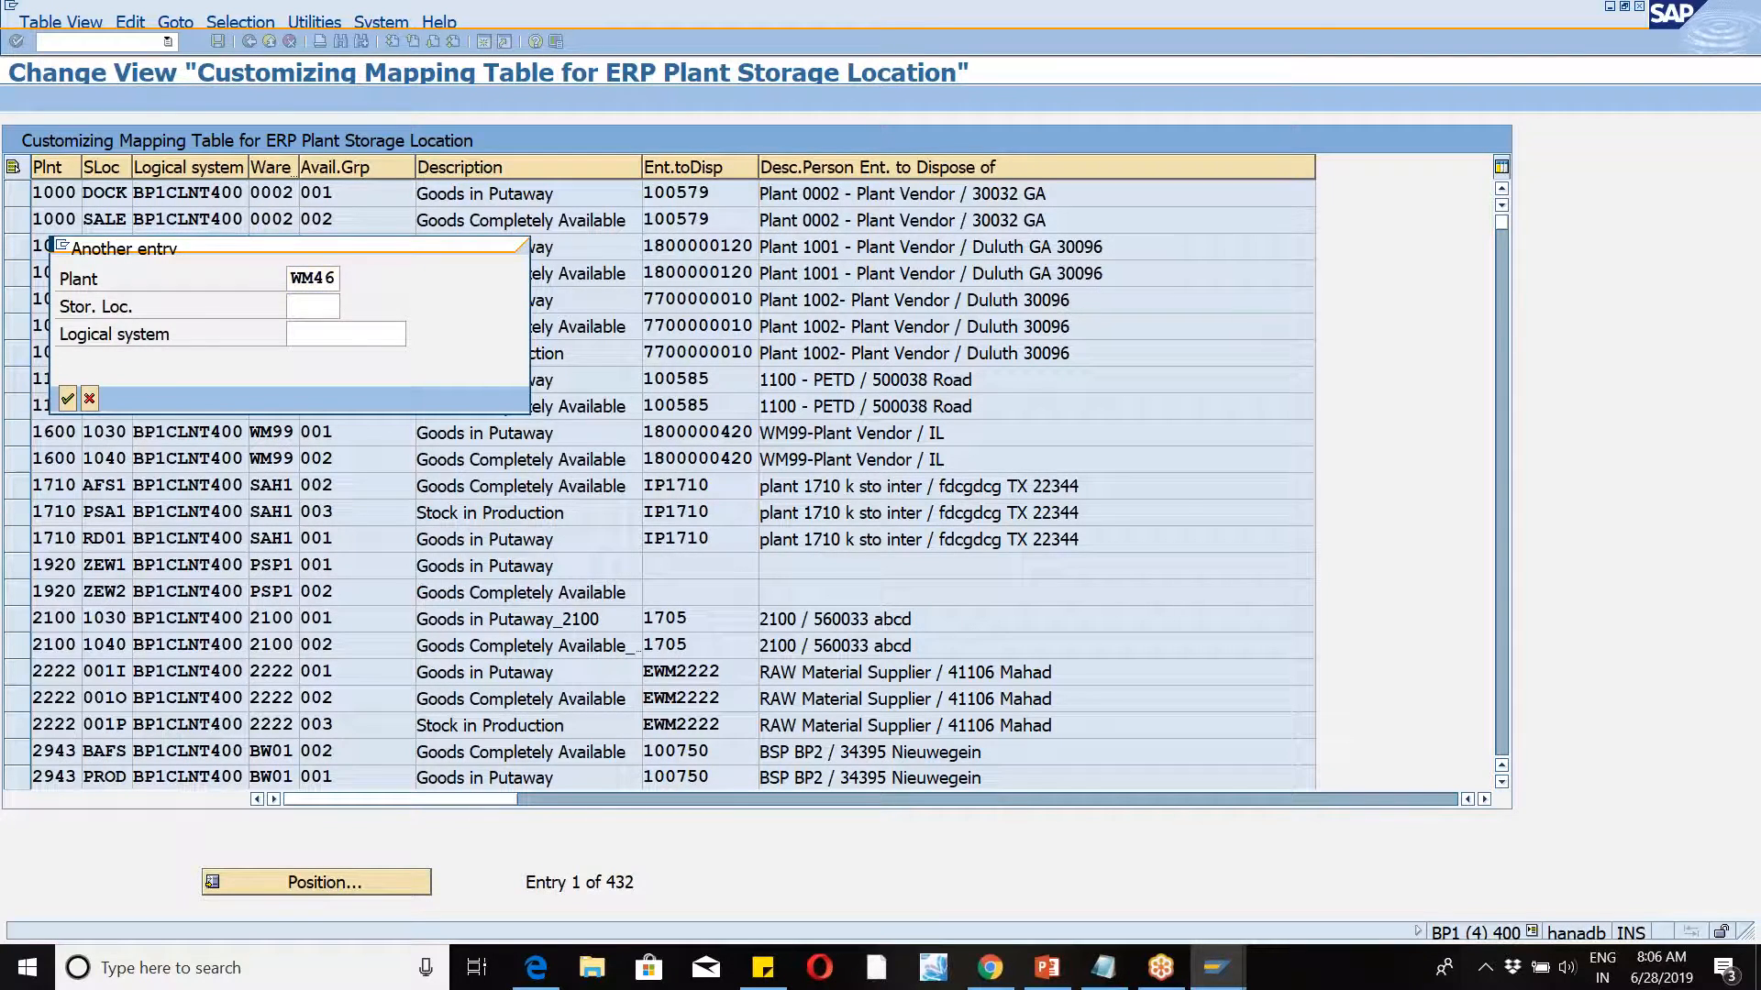
key(Return)
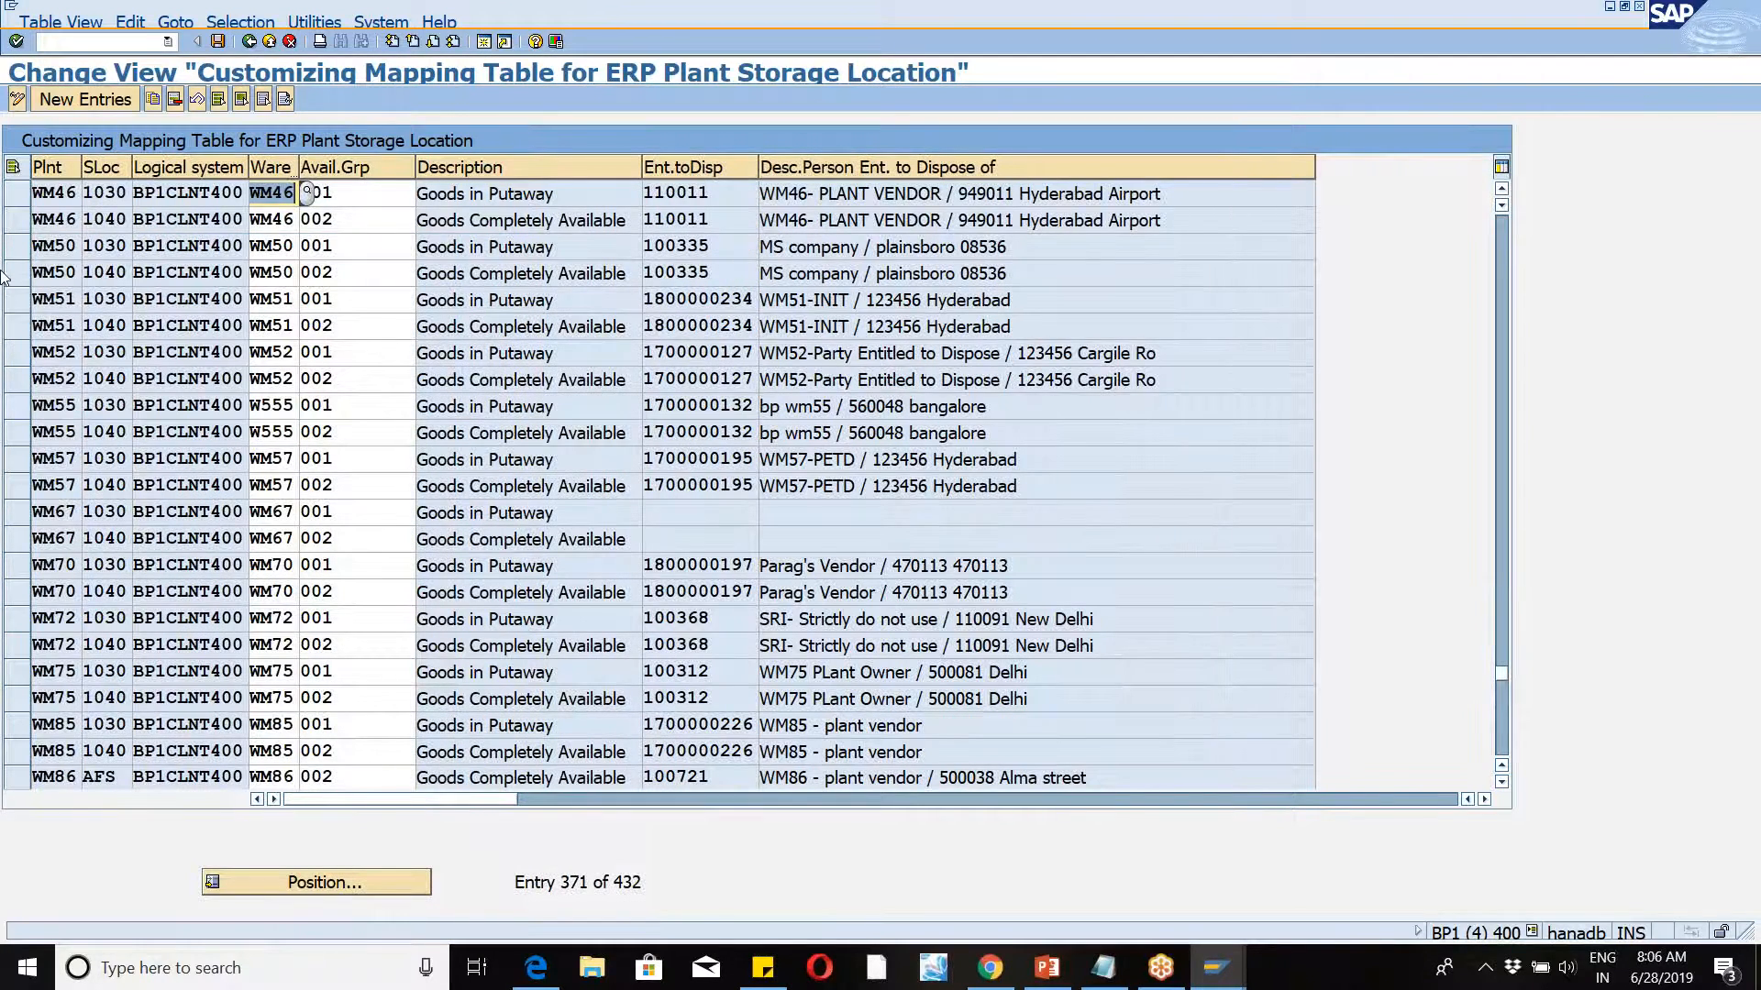
click(17, 193)
click(17, 220)
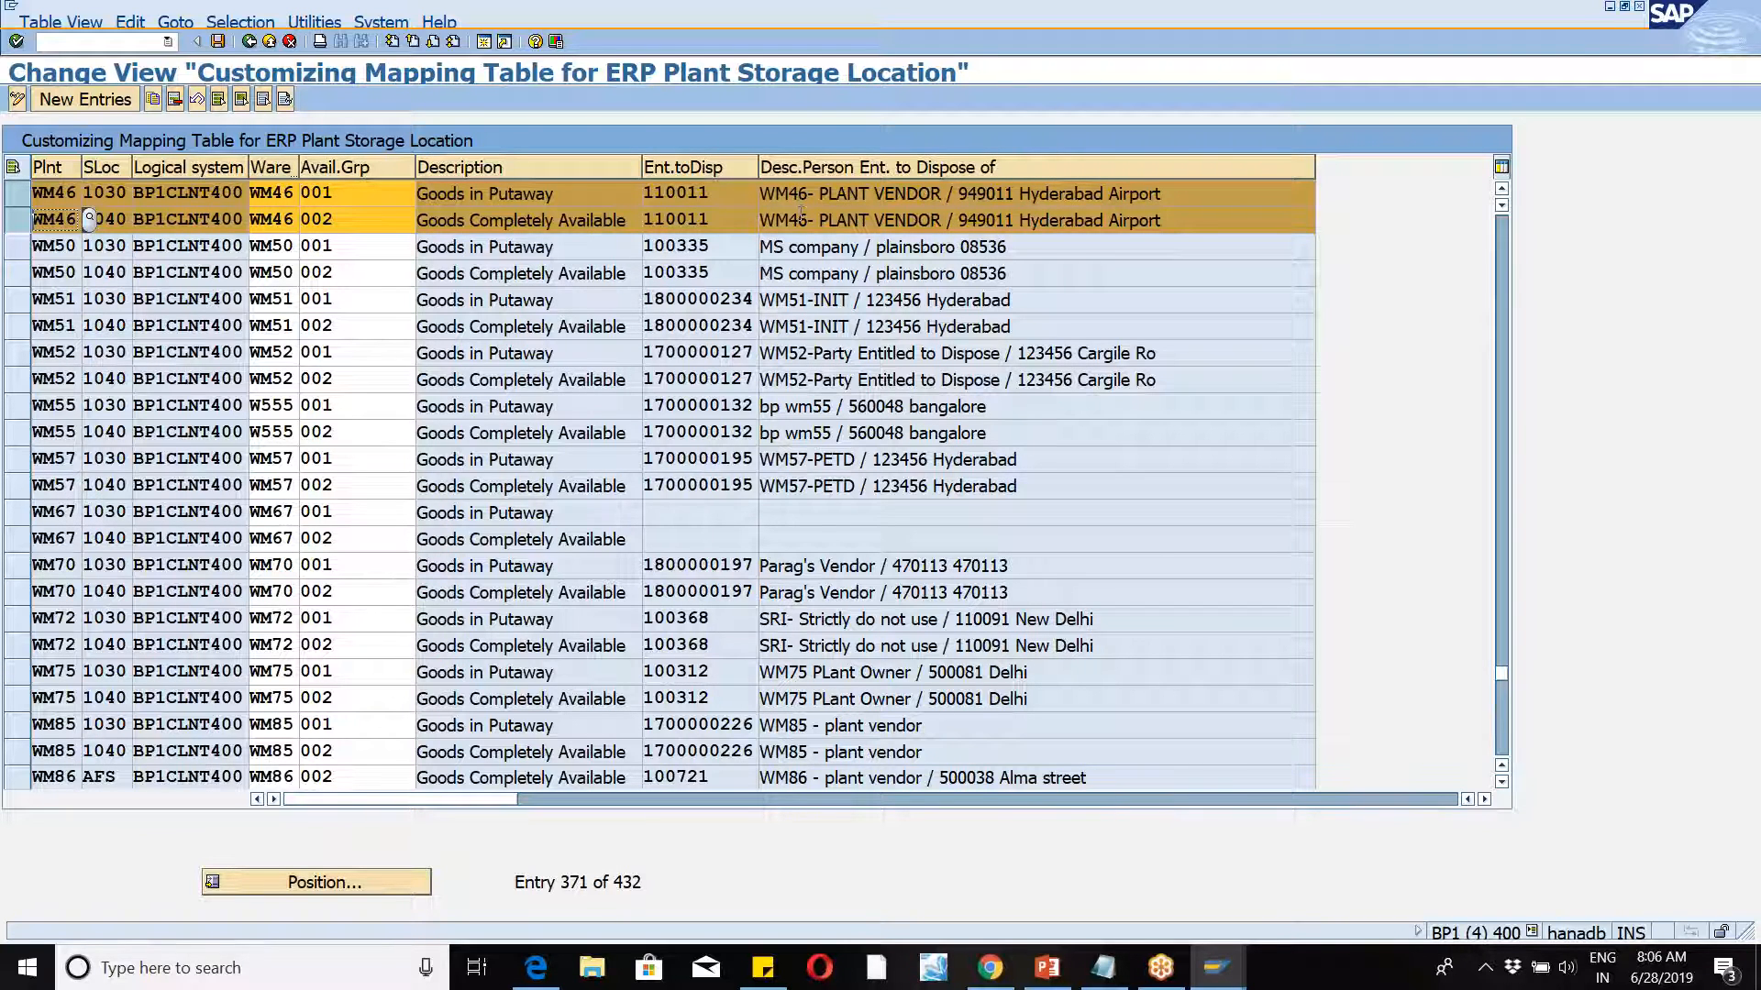
click(1463, 756)
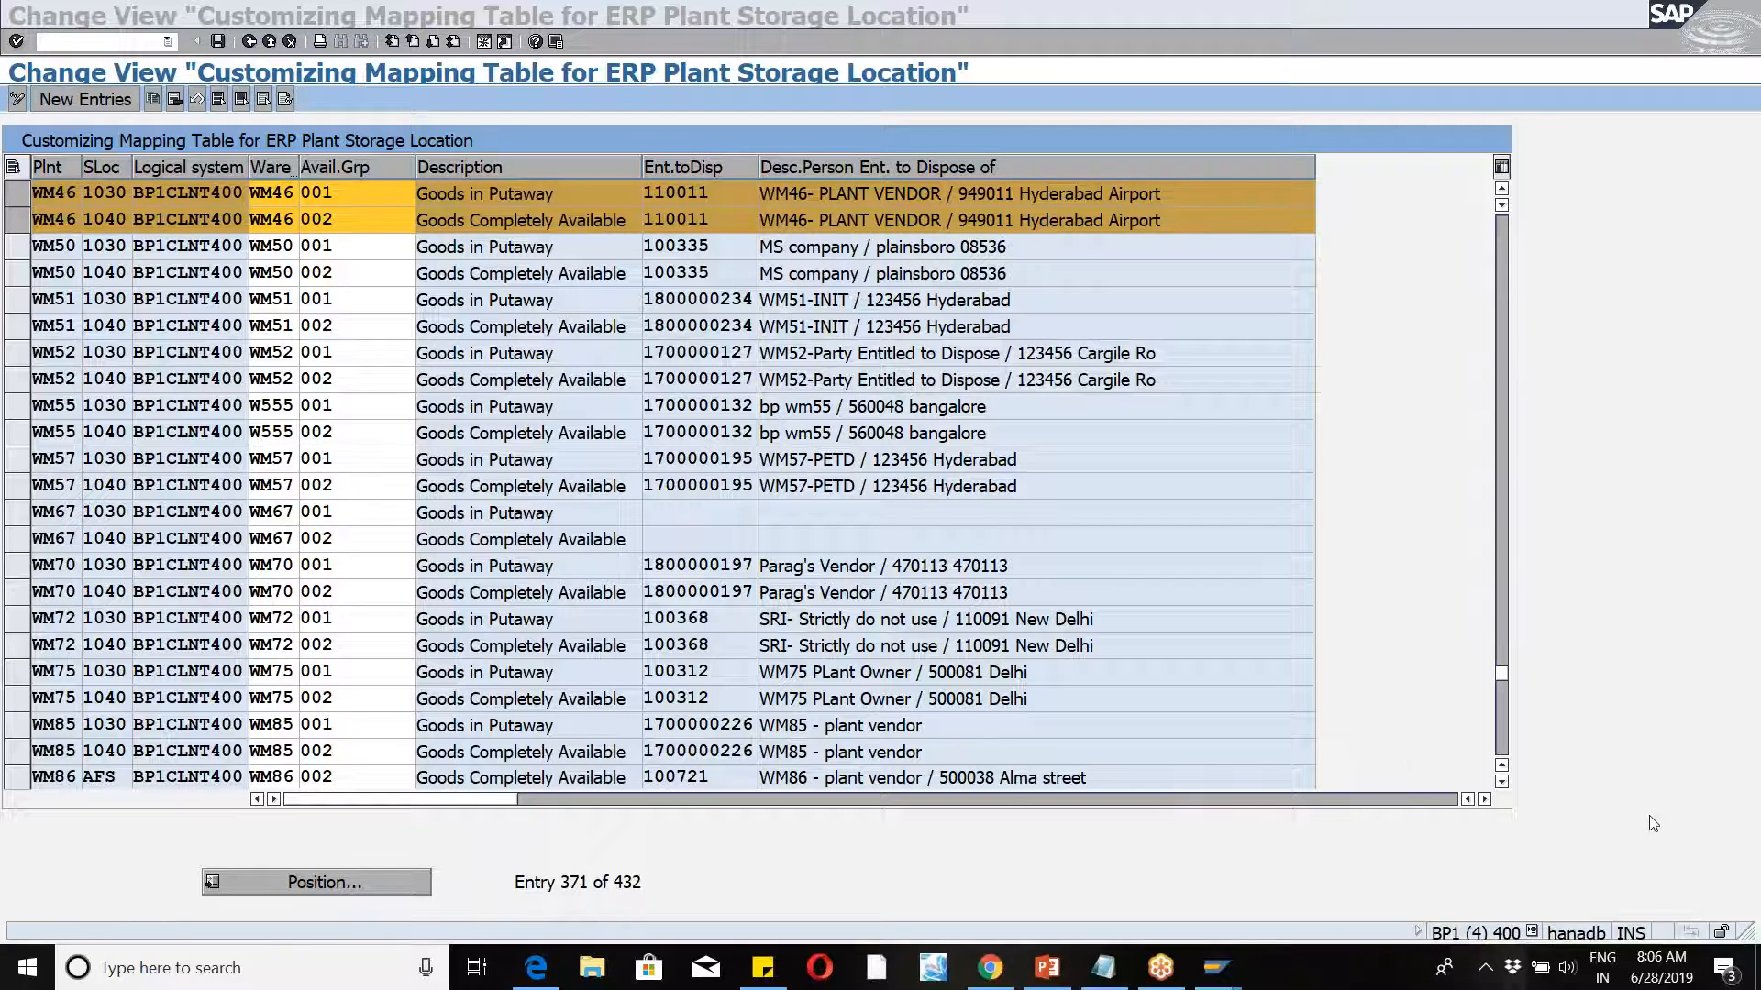
click(1396, 611)
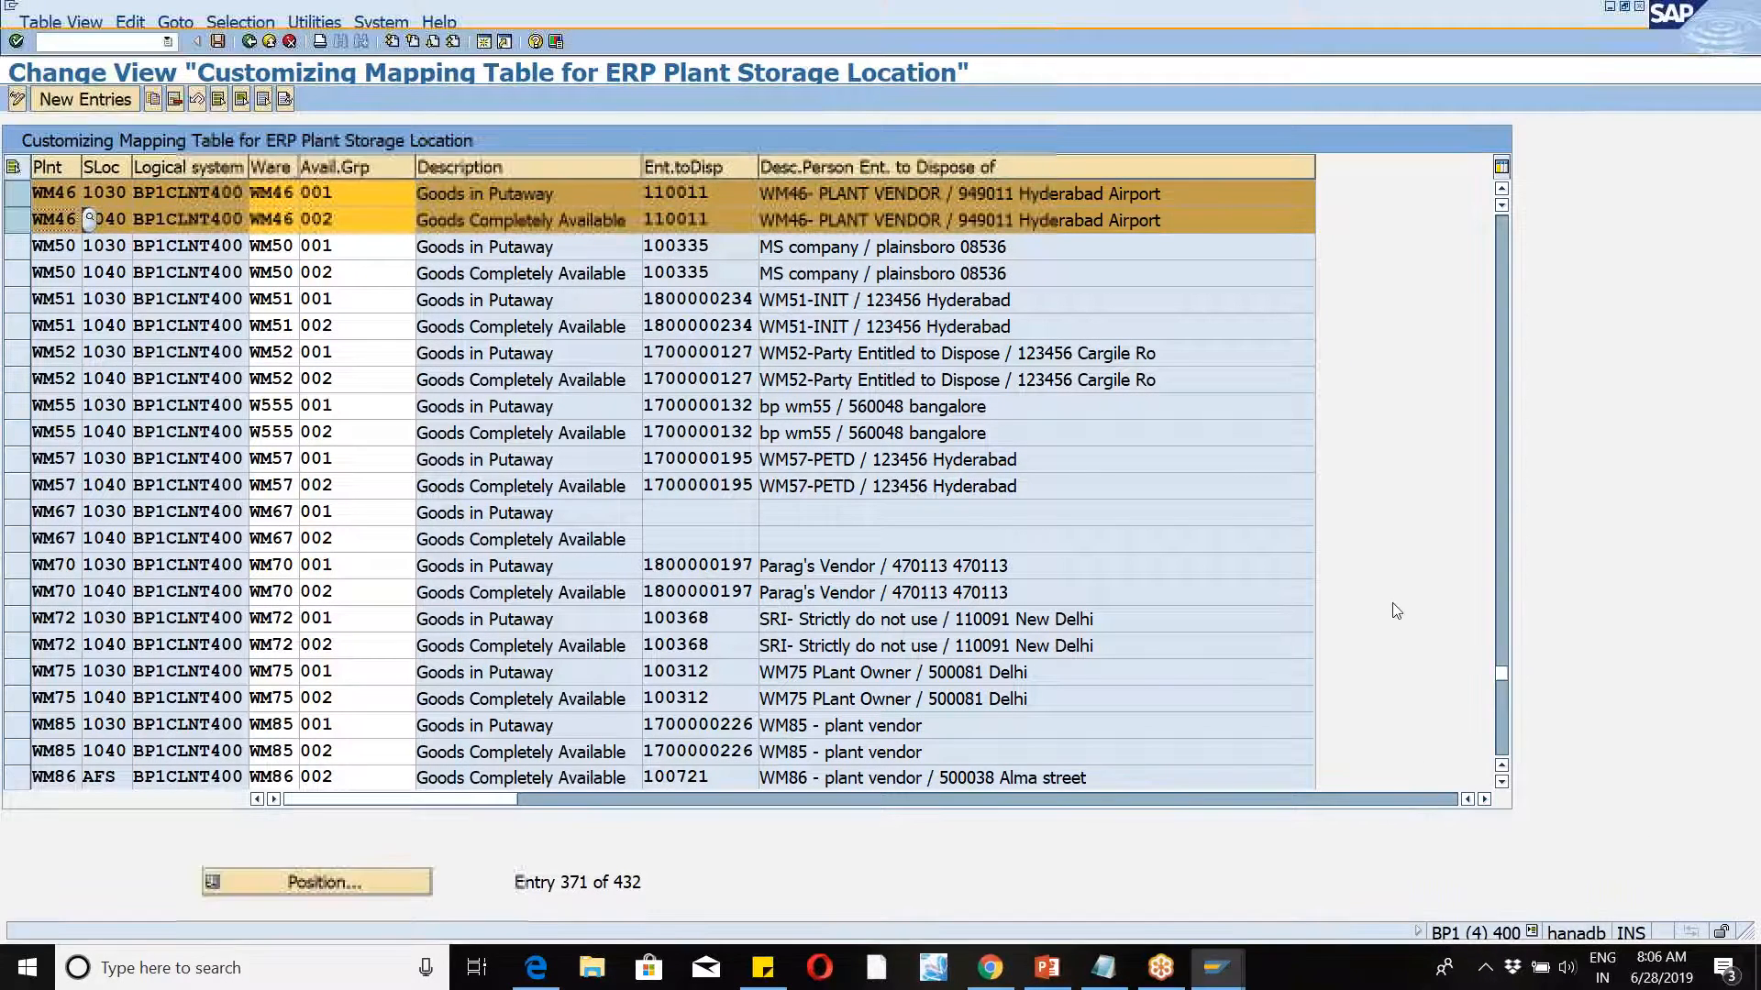
click(173, 103)
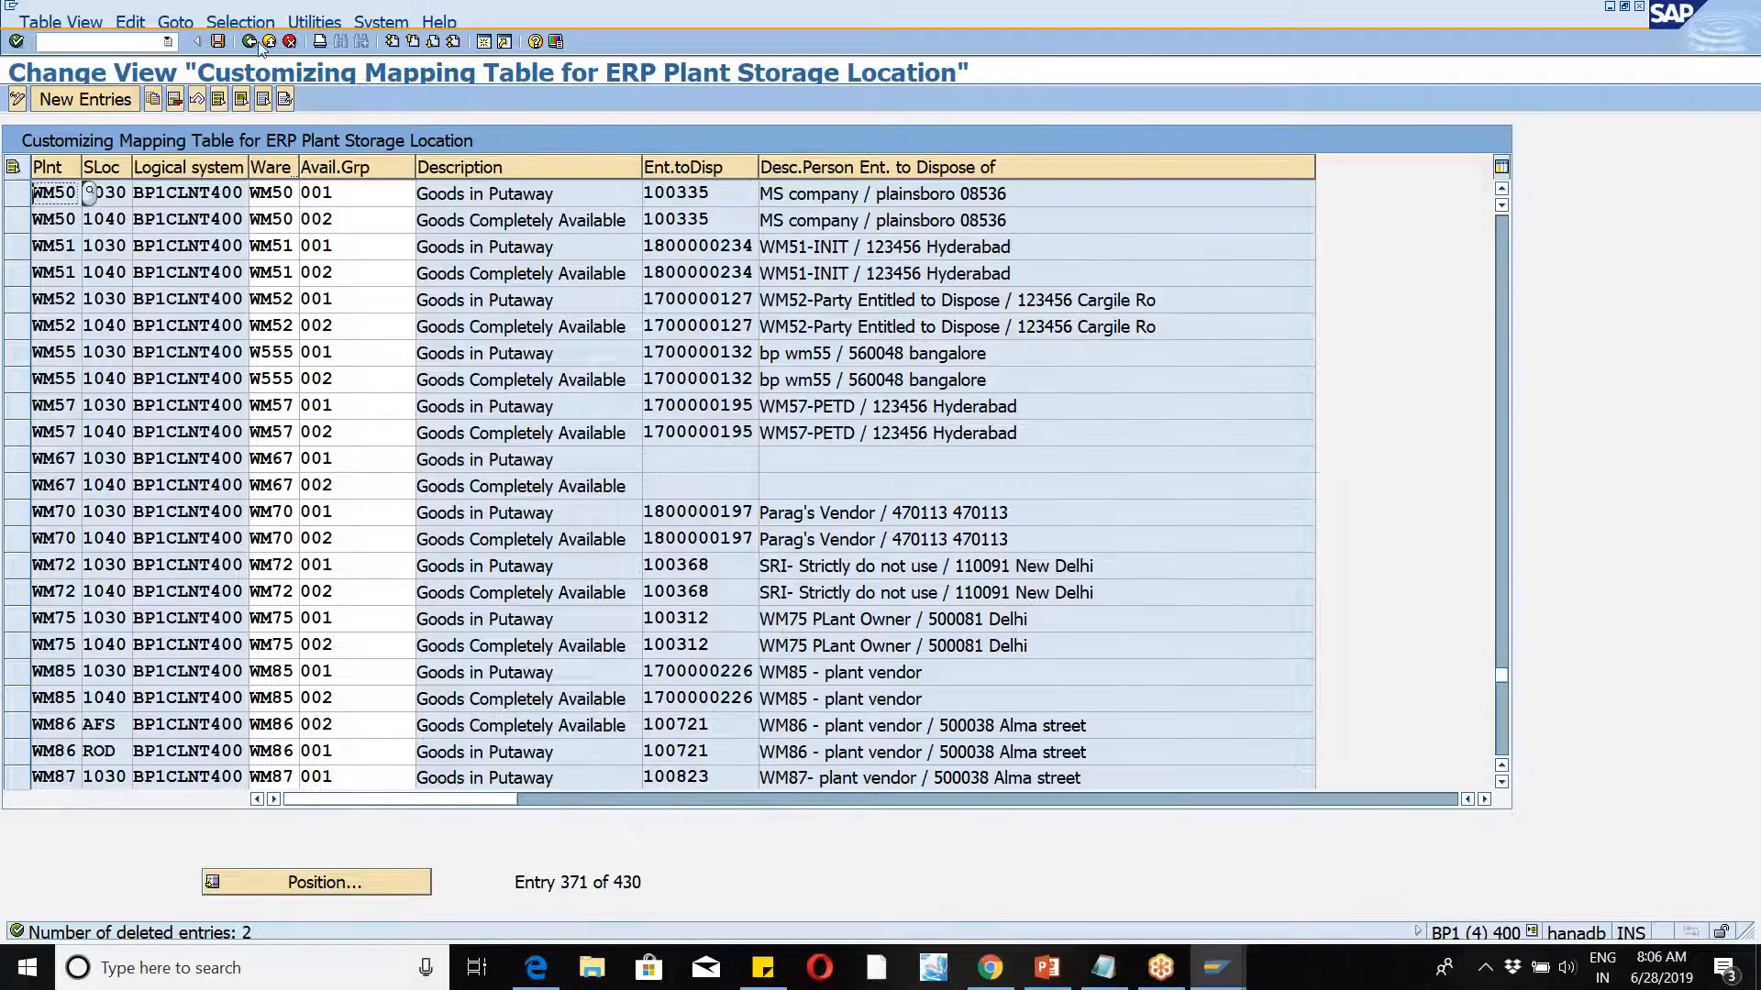
click(217, 43)
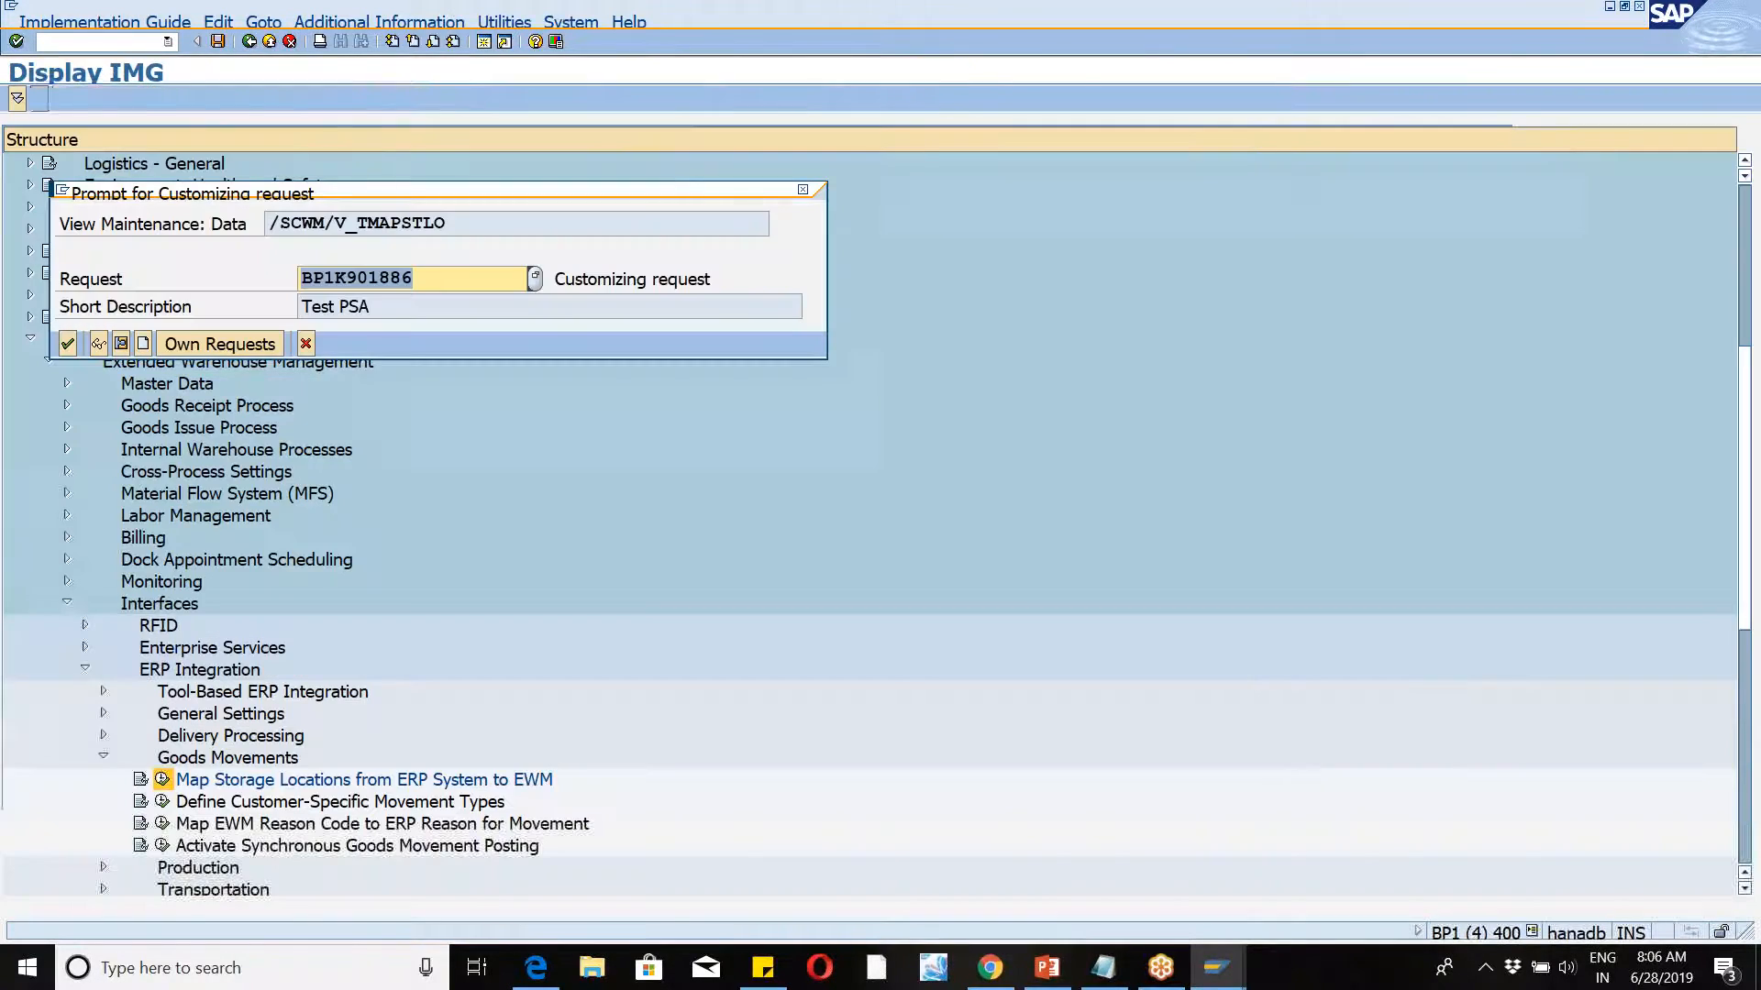
click(69, 342)
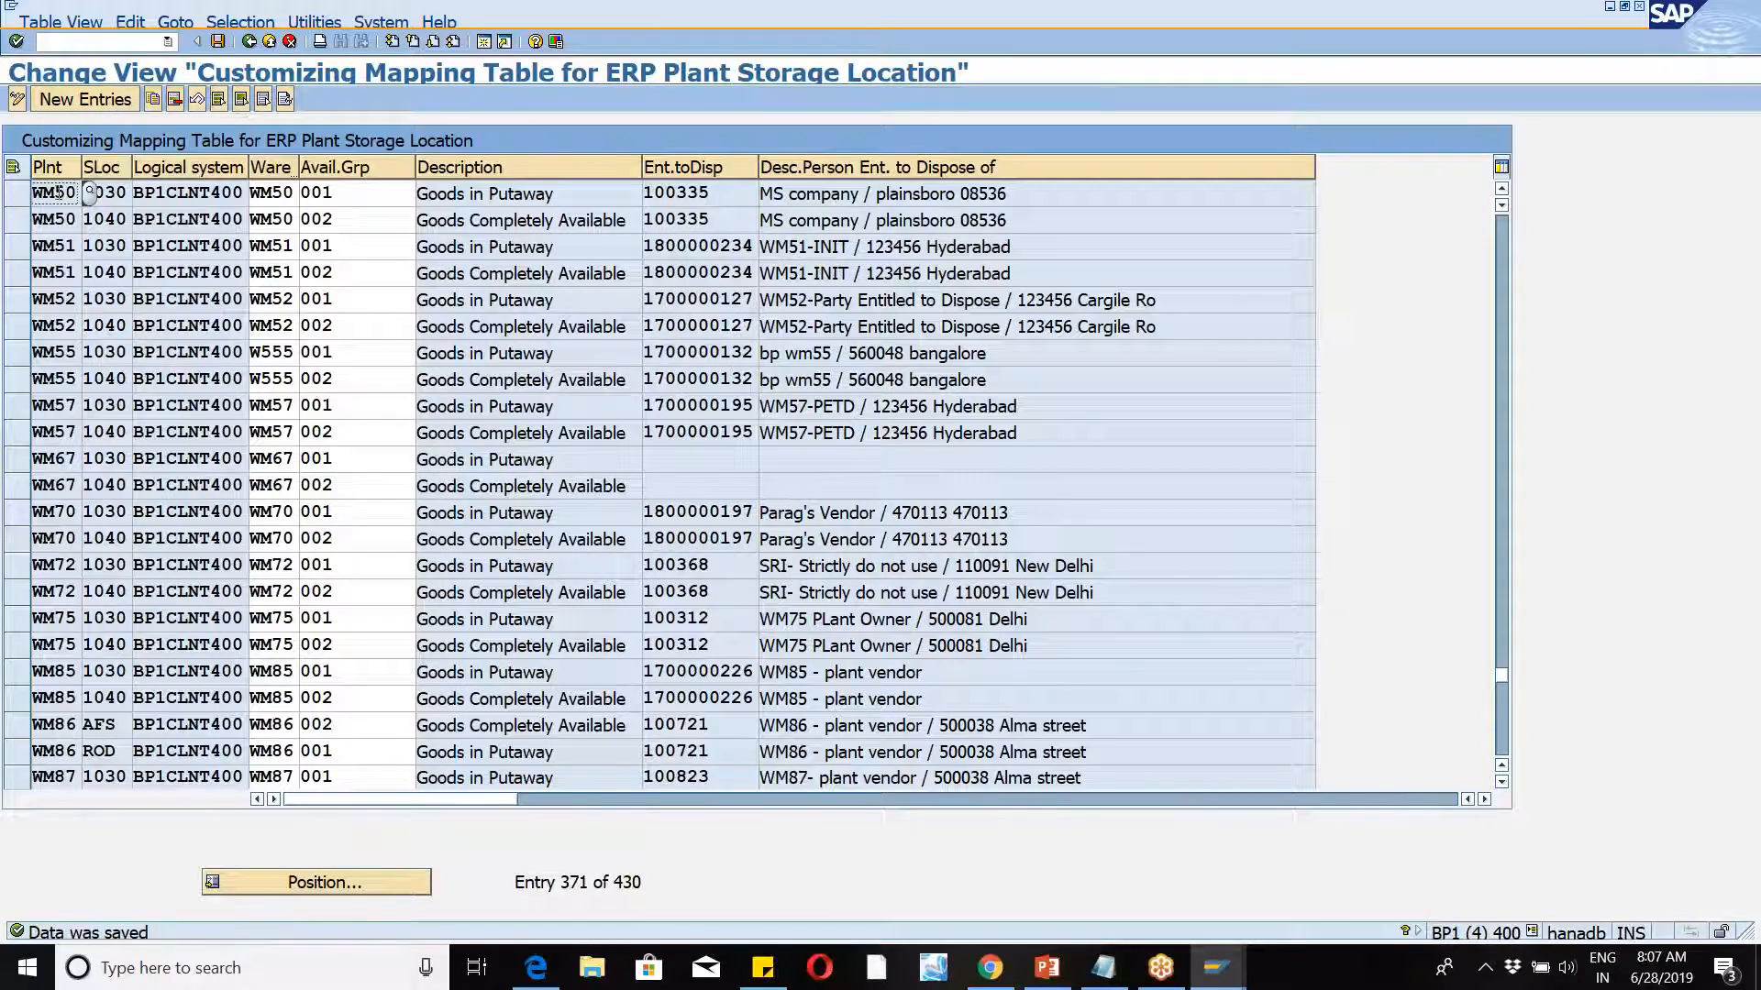
Step: Copy the plant WM50 mapping entries for storage locations 1030 and 1040 as templates for new entries
drag(89, 192, 89, 776)
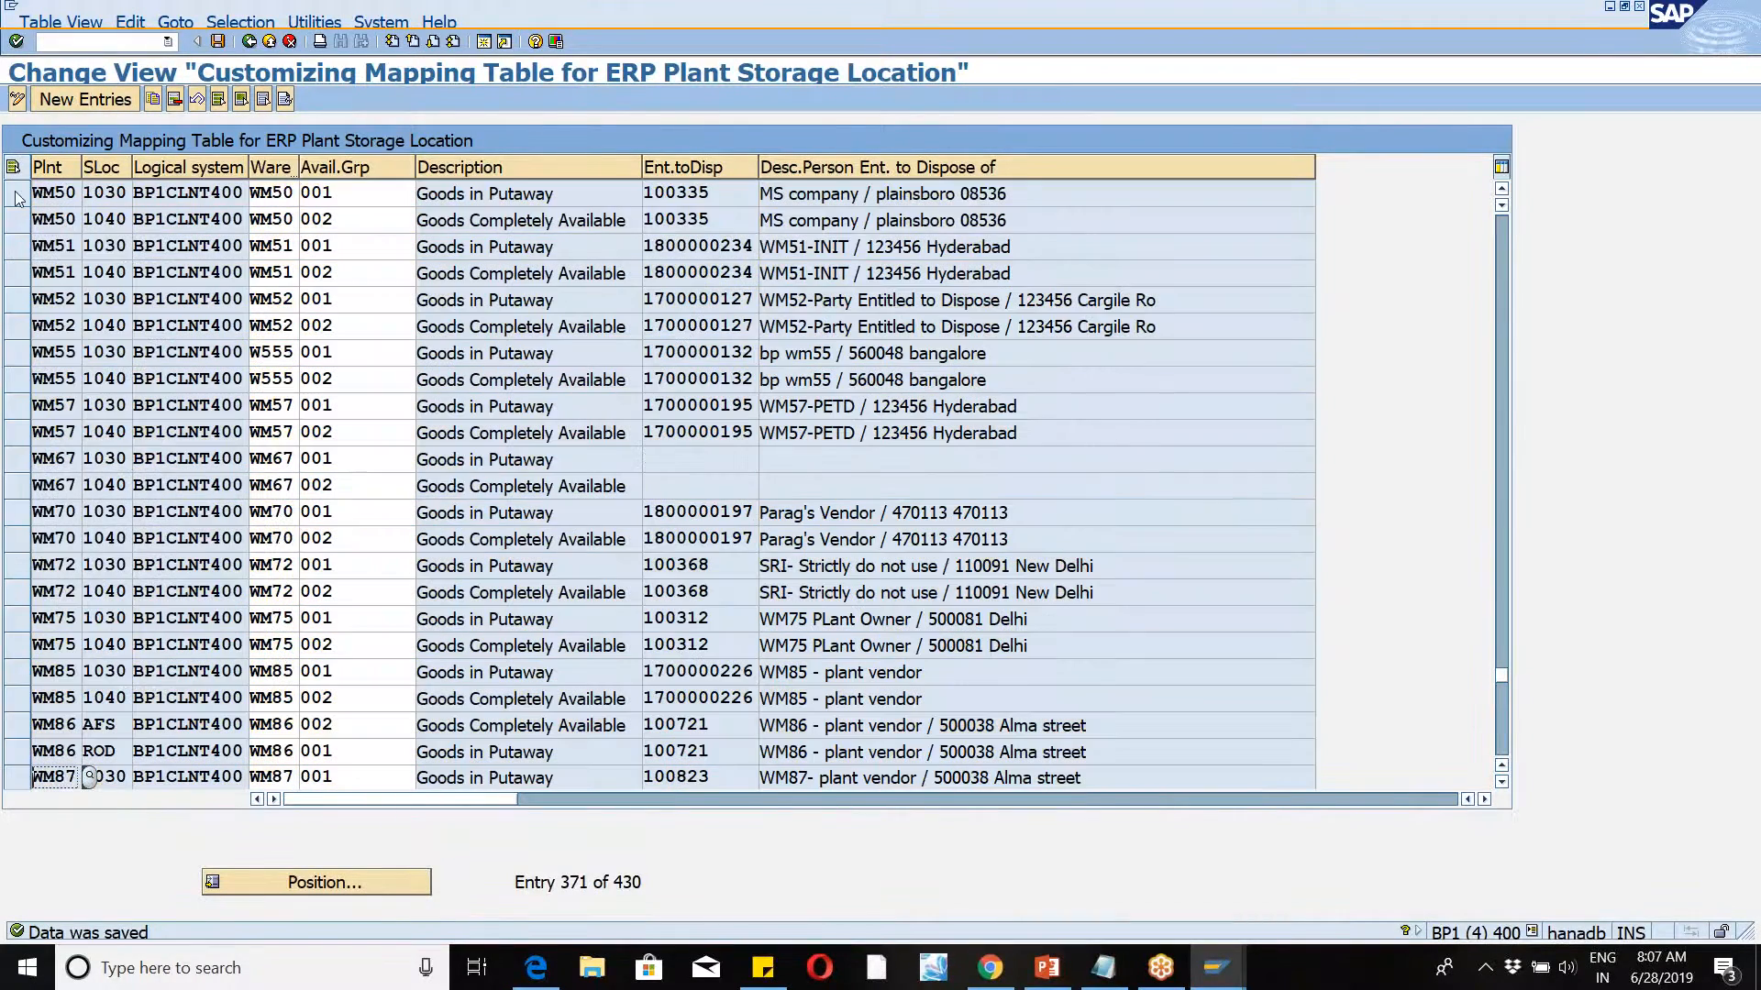
click(16, 193)
click(14, 219)
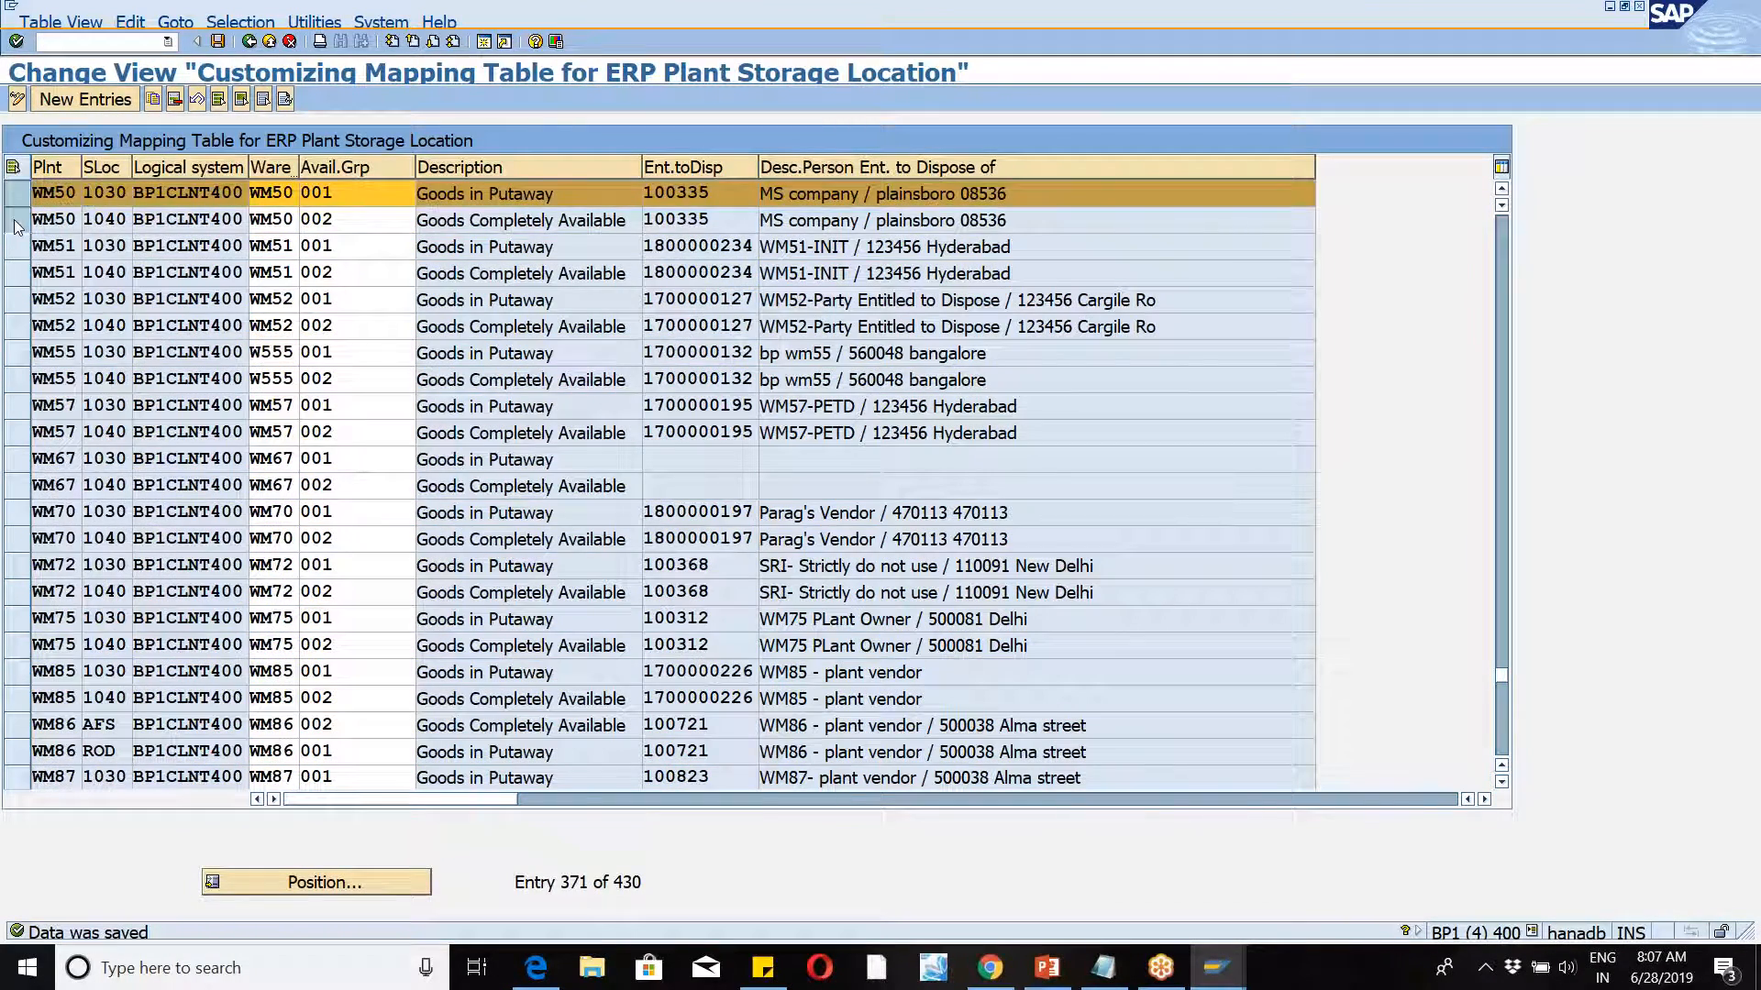
click(152, 98)
Step: Set plant WM46, warehouse WM46 and availability group 001 in the copied entry for storage location 1030
text(WM46)
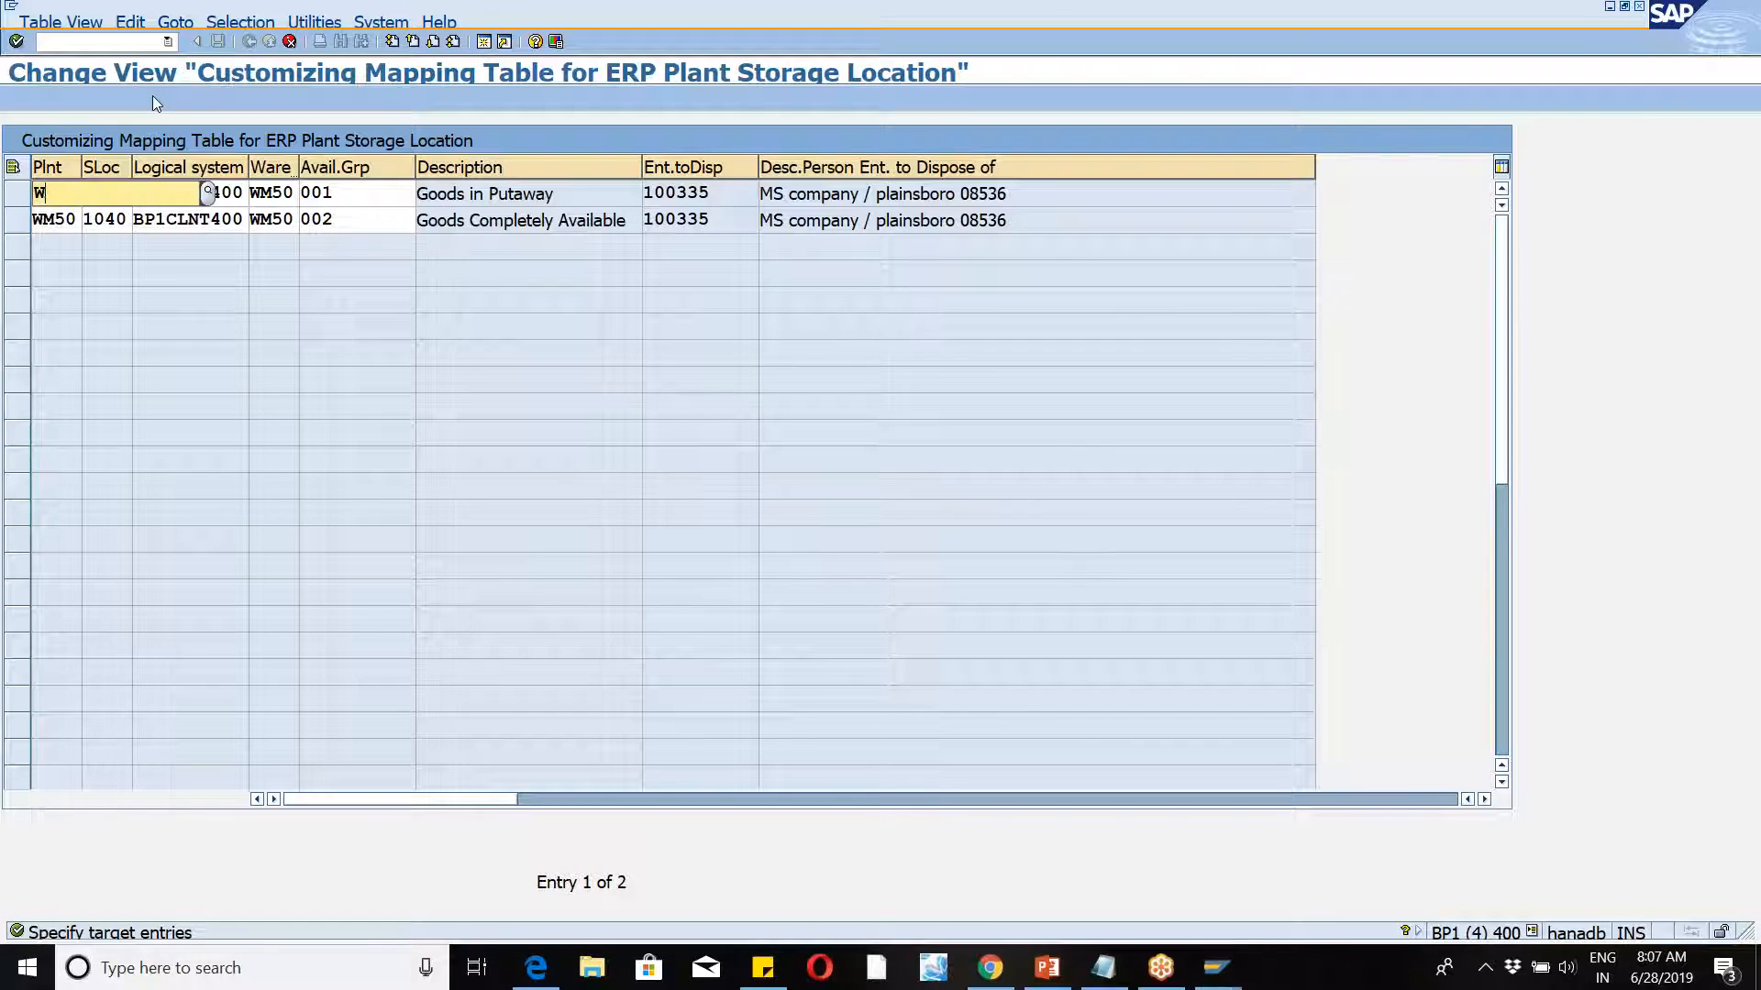
key(Tab)
key(Tab)
key(Tab)
text(WM46)
text(001)
key(Tab)
key(Tab)
Step: Set plant and warehouse to WM46 in the copied entry for storage location 1040 and accept both copies
click(117, 221)
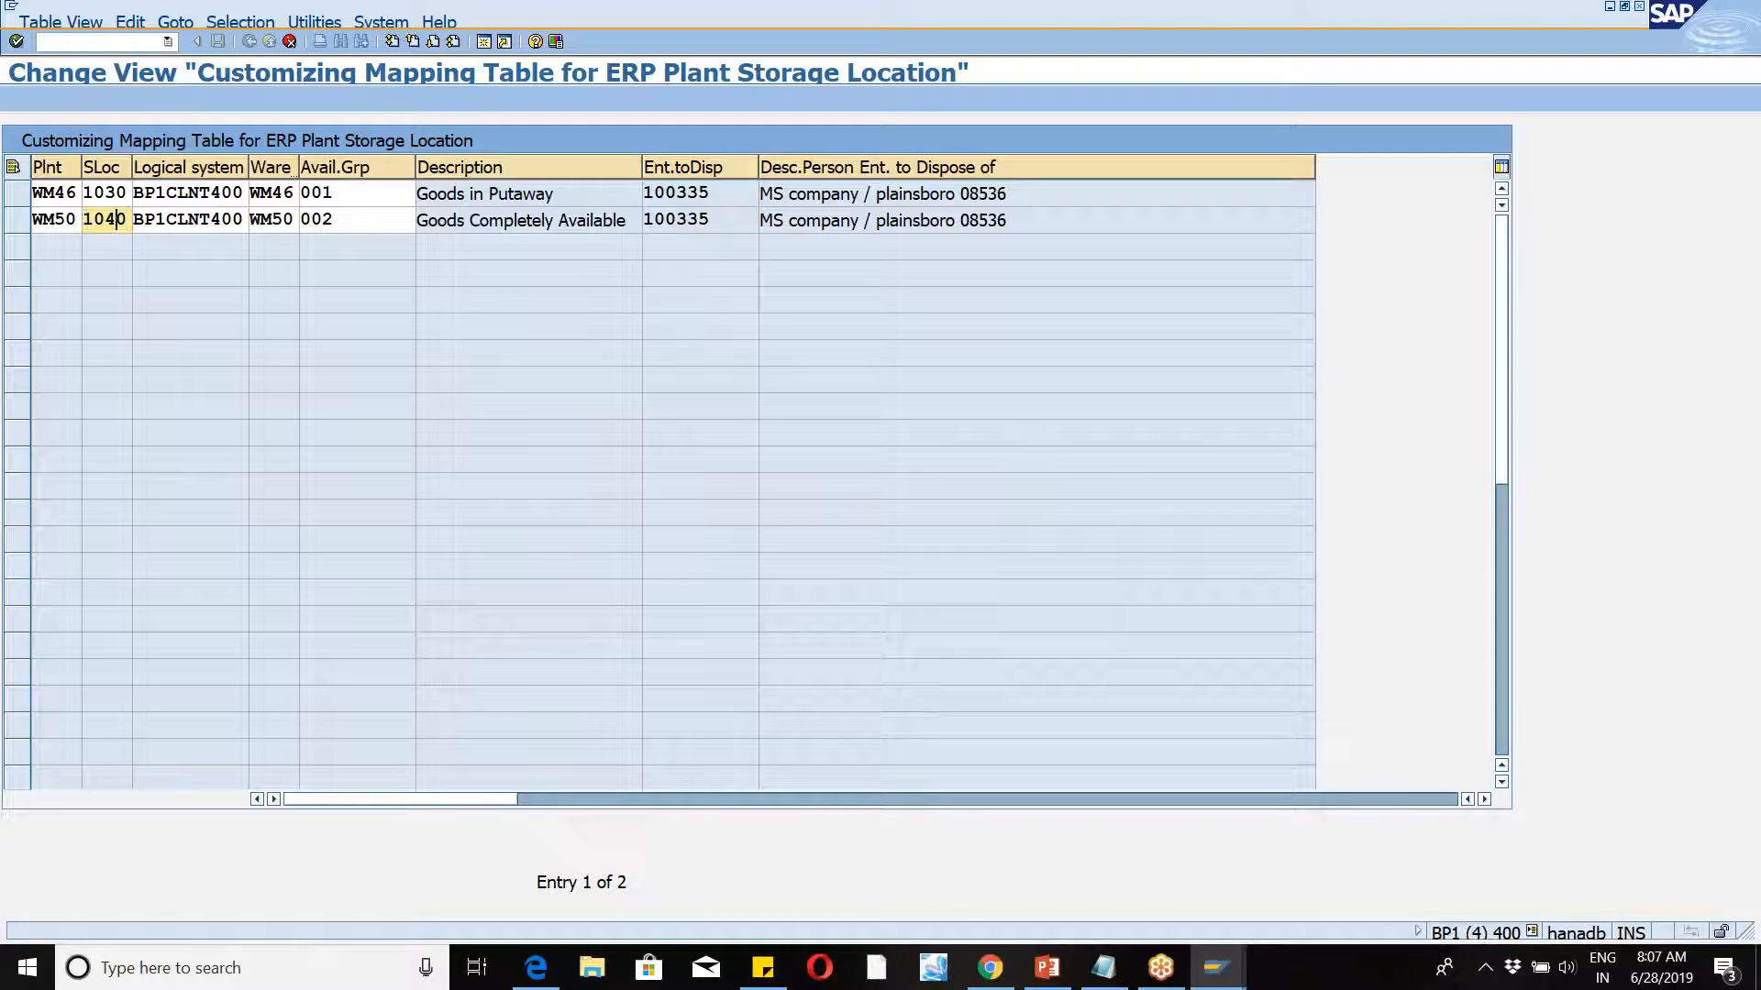
click(76, 224)
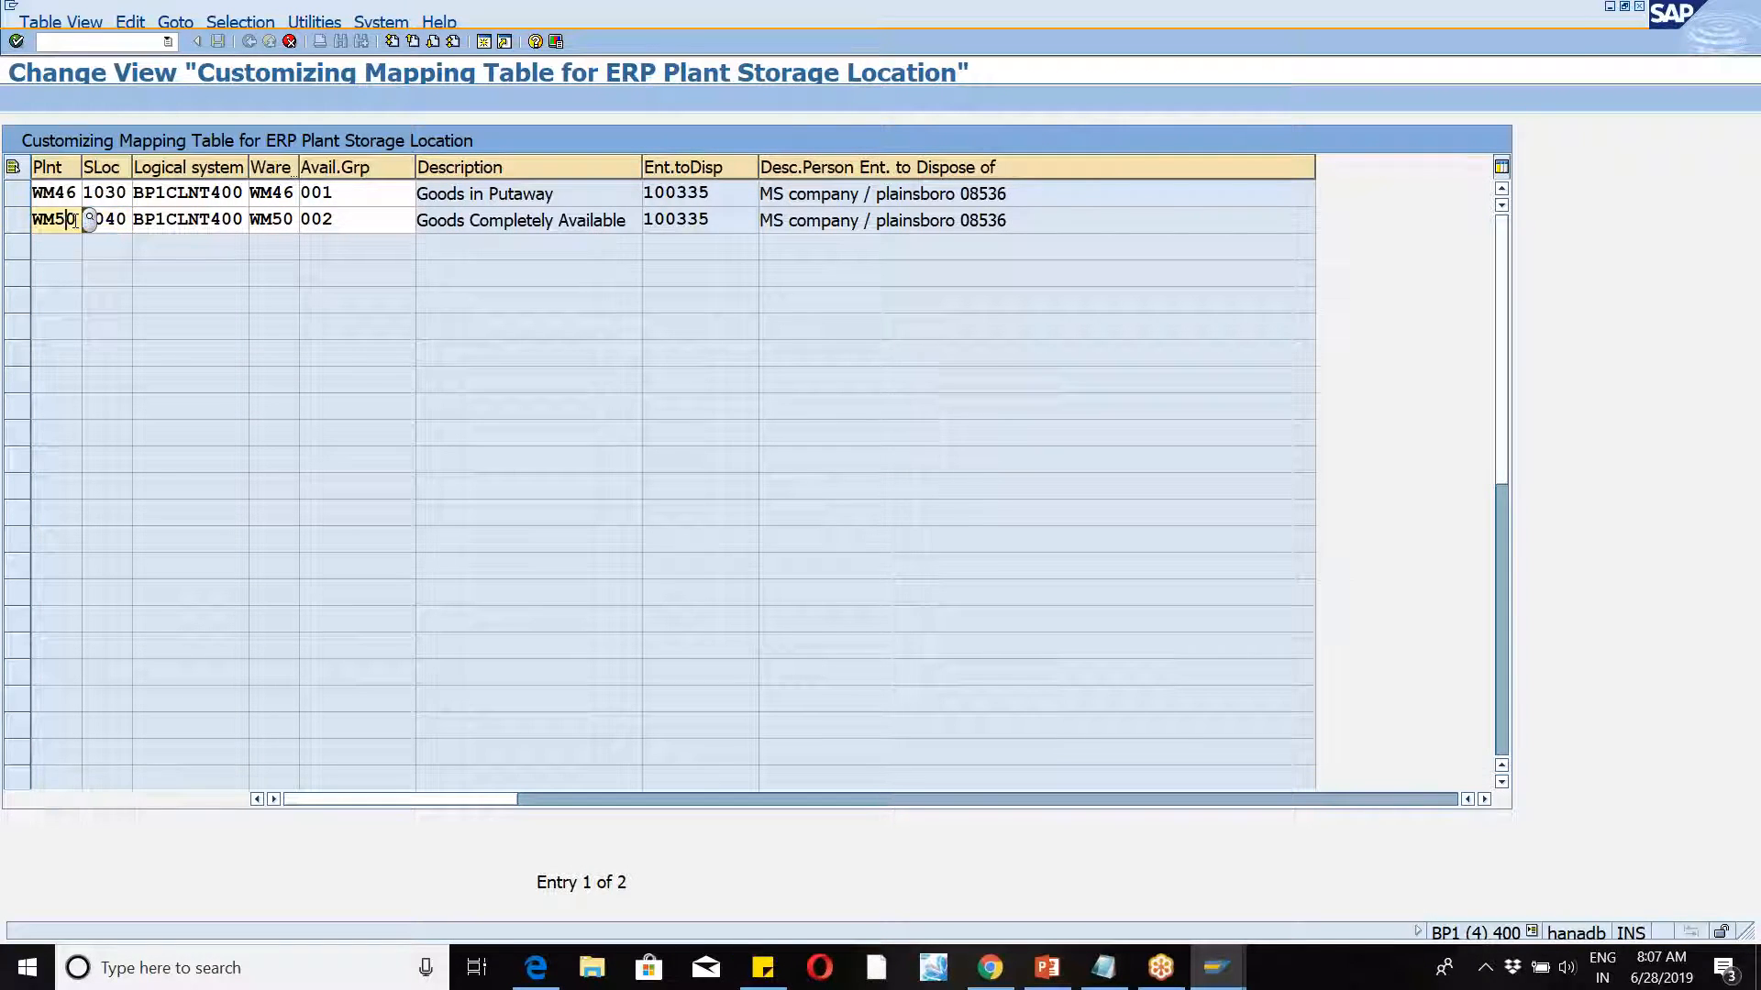
key(BackSpace)
key(BackSpace)
text(46)
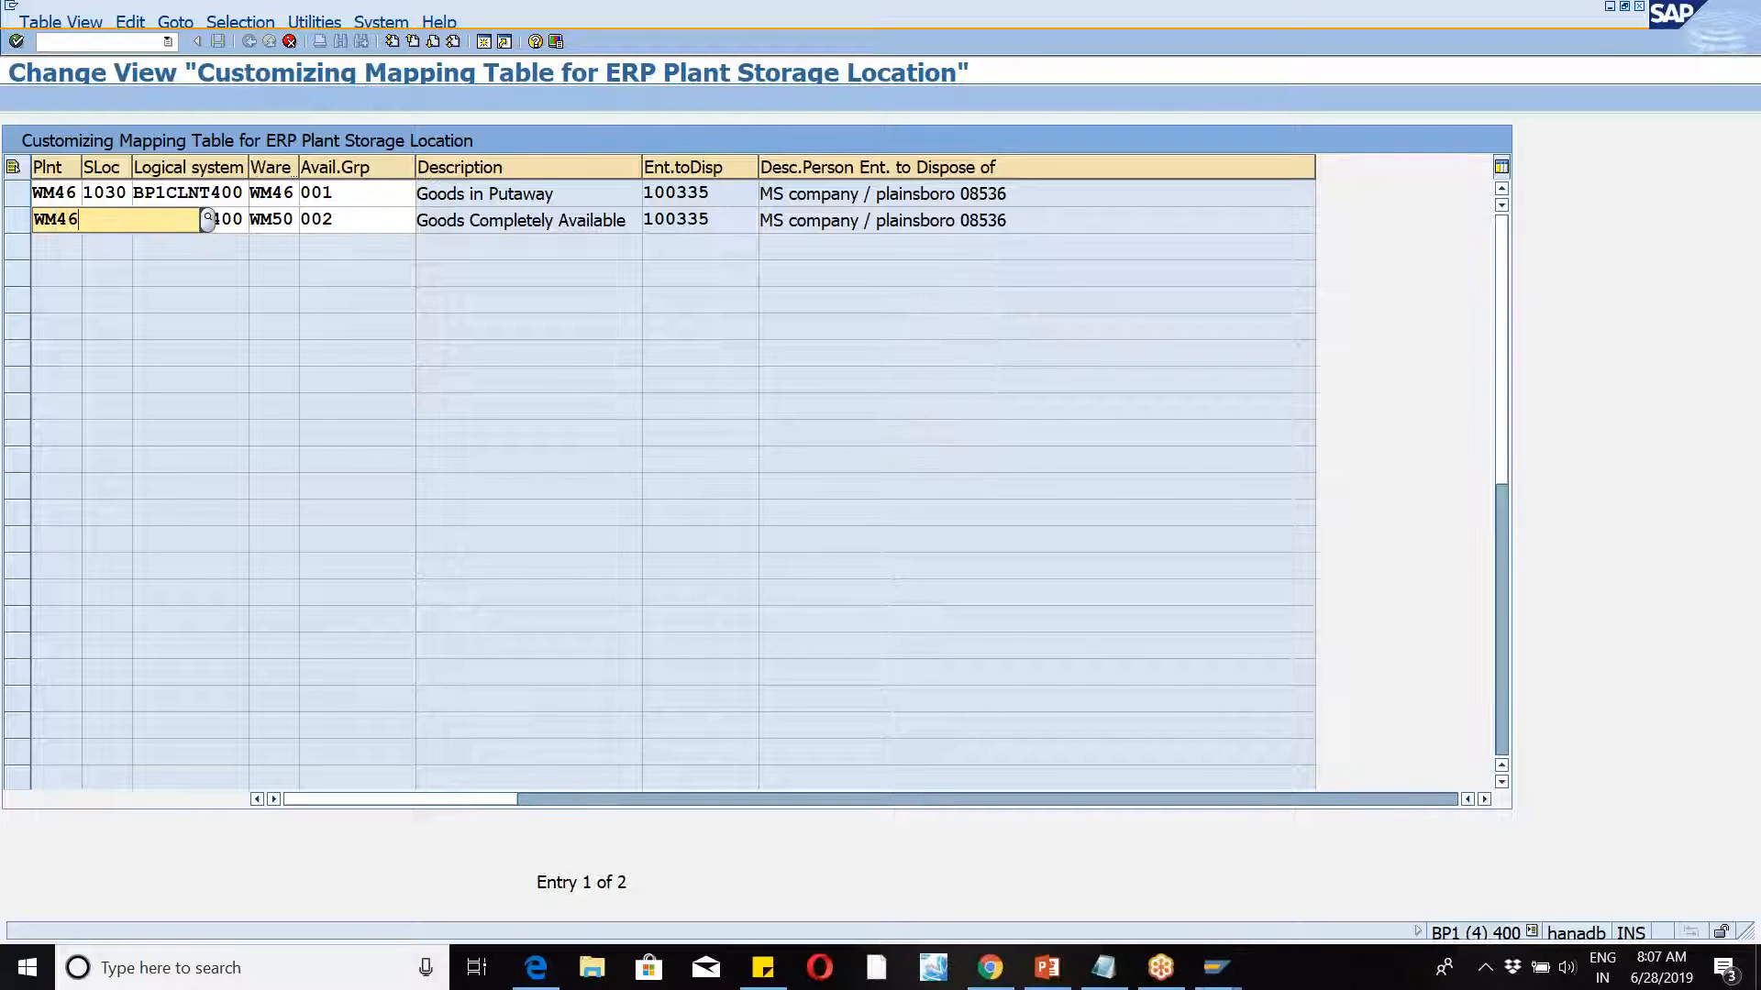
key(Tab)
key(Tab)
key(Tab)
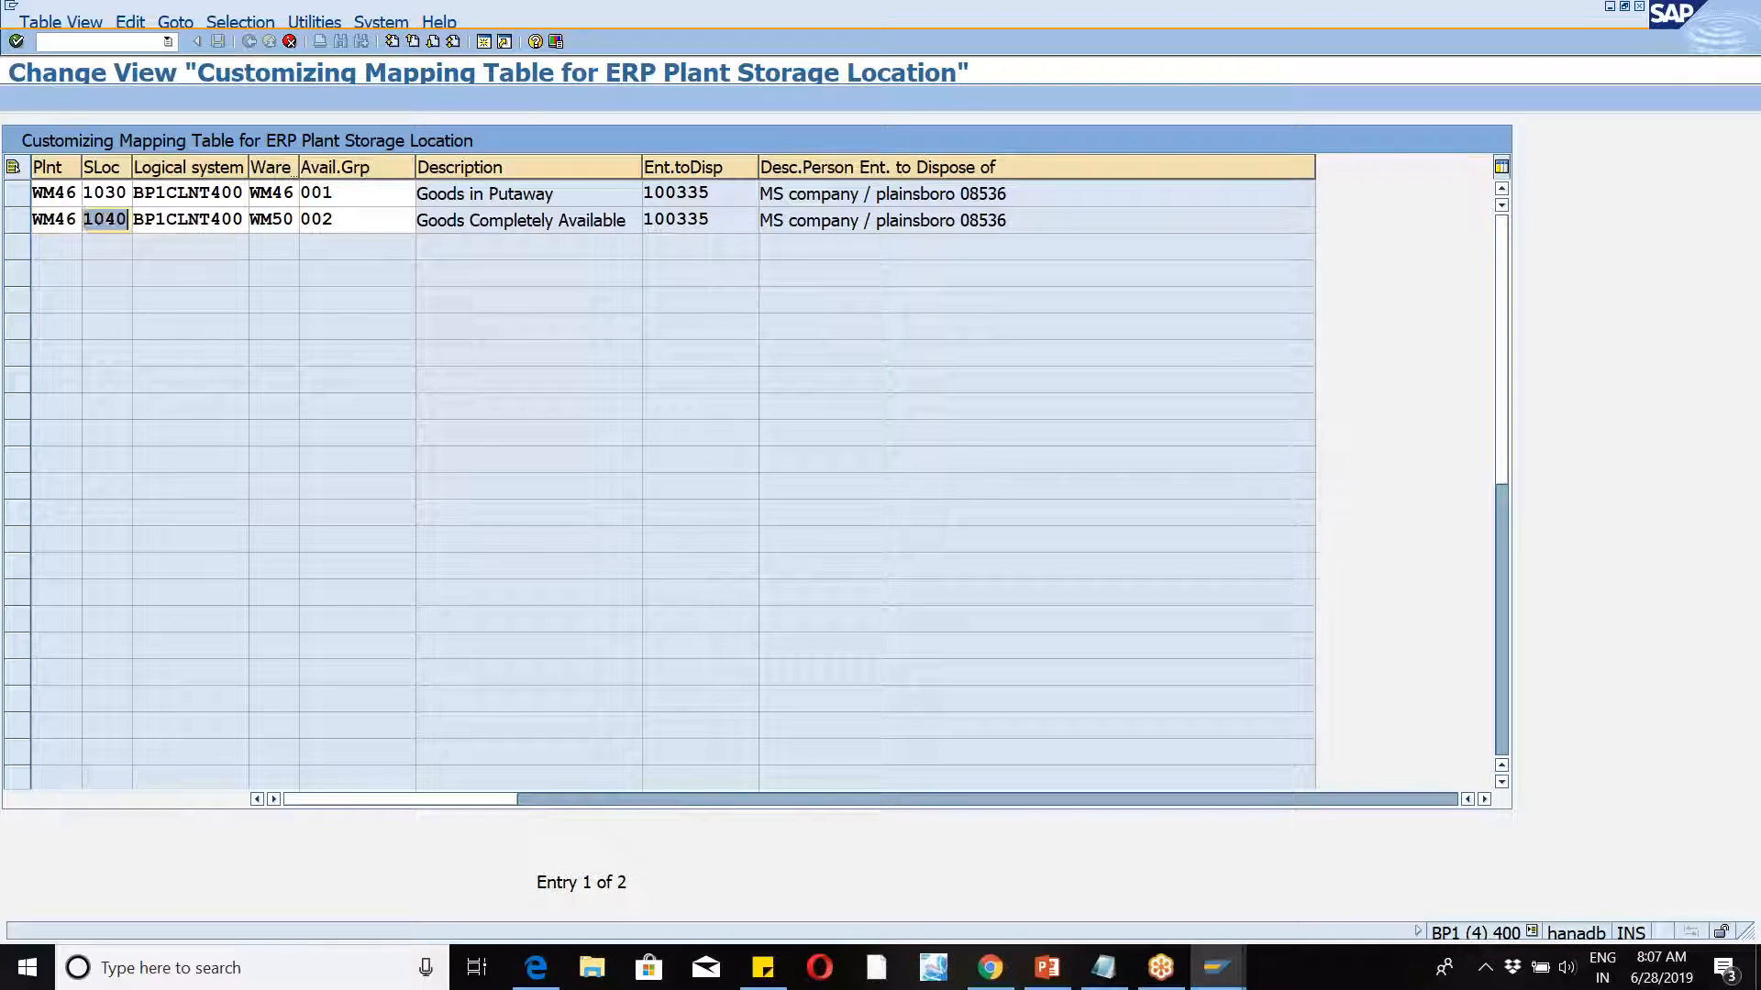
text(WM46)
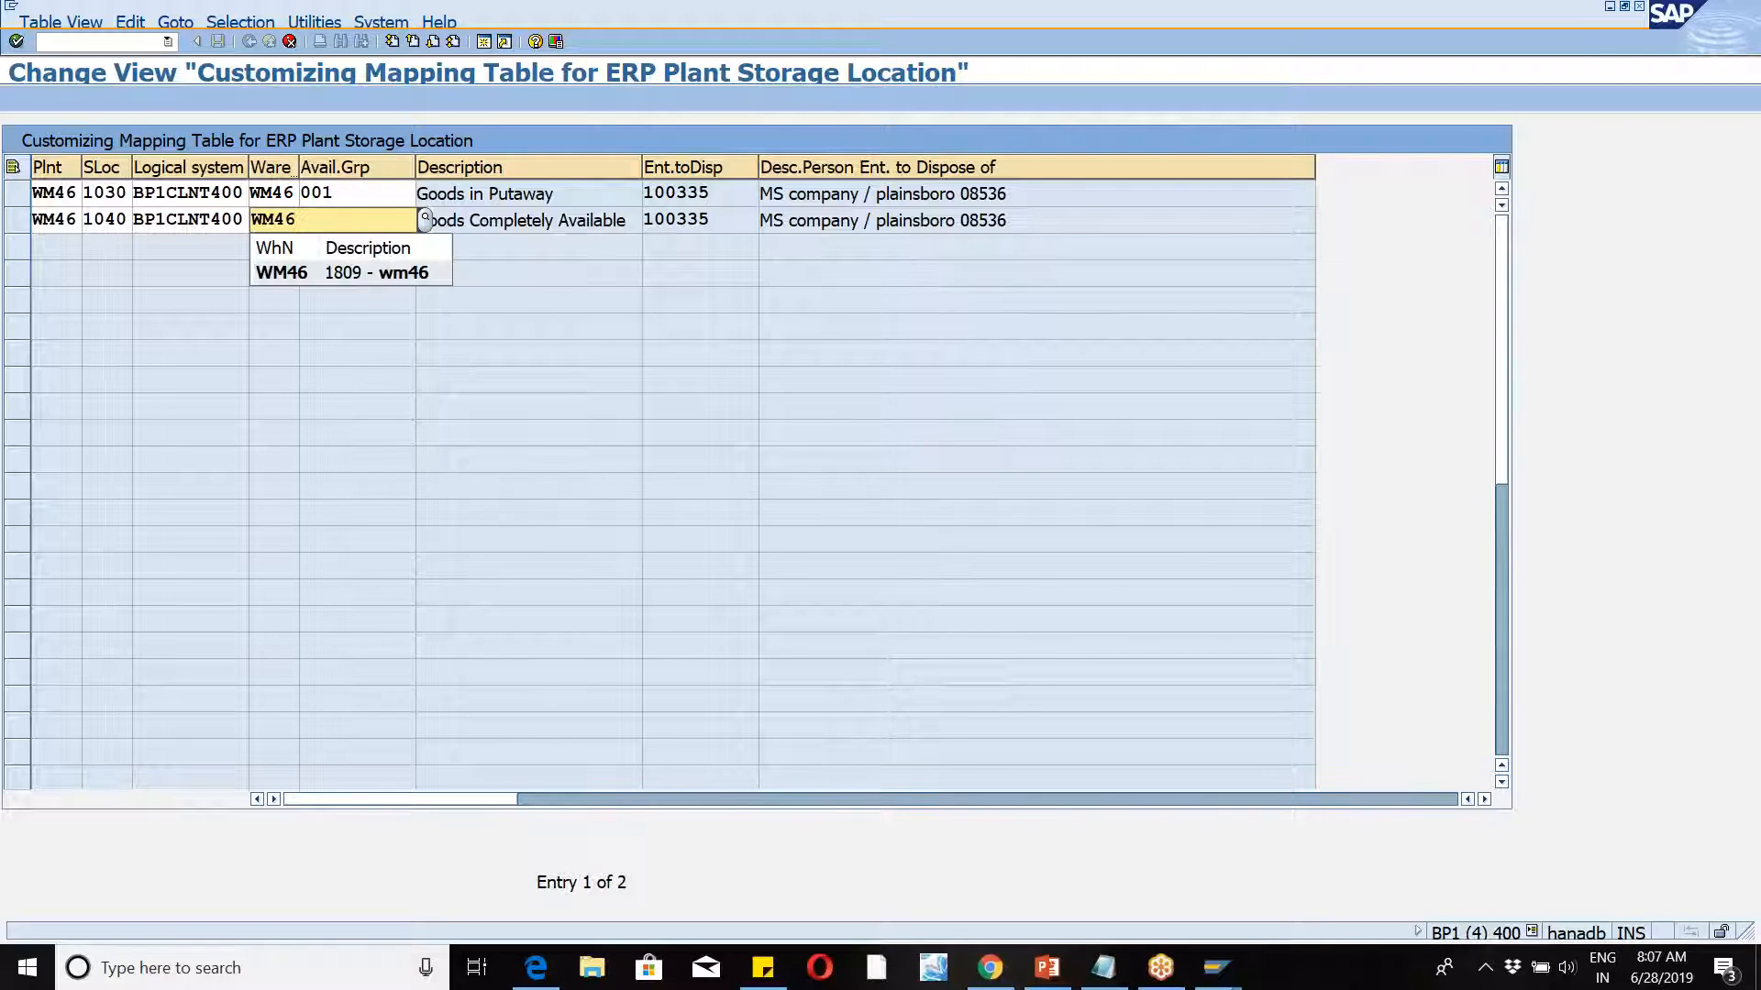
click(281, 272)
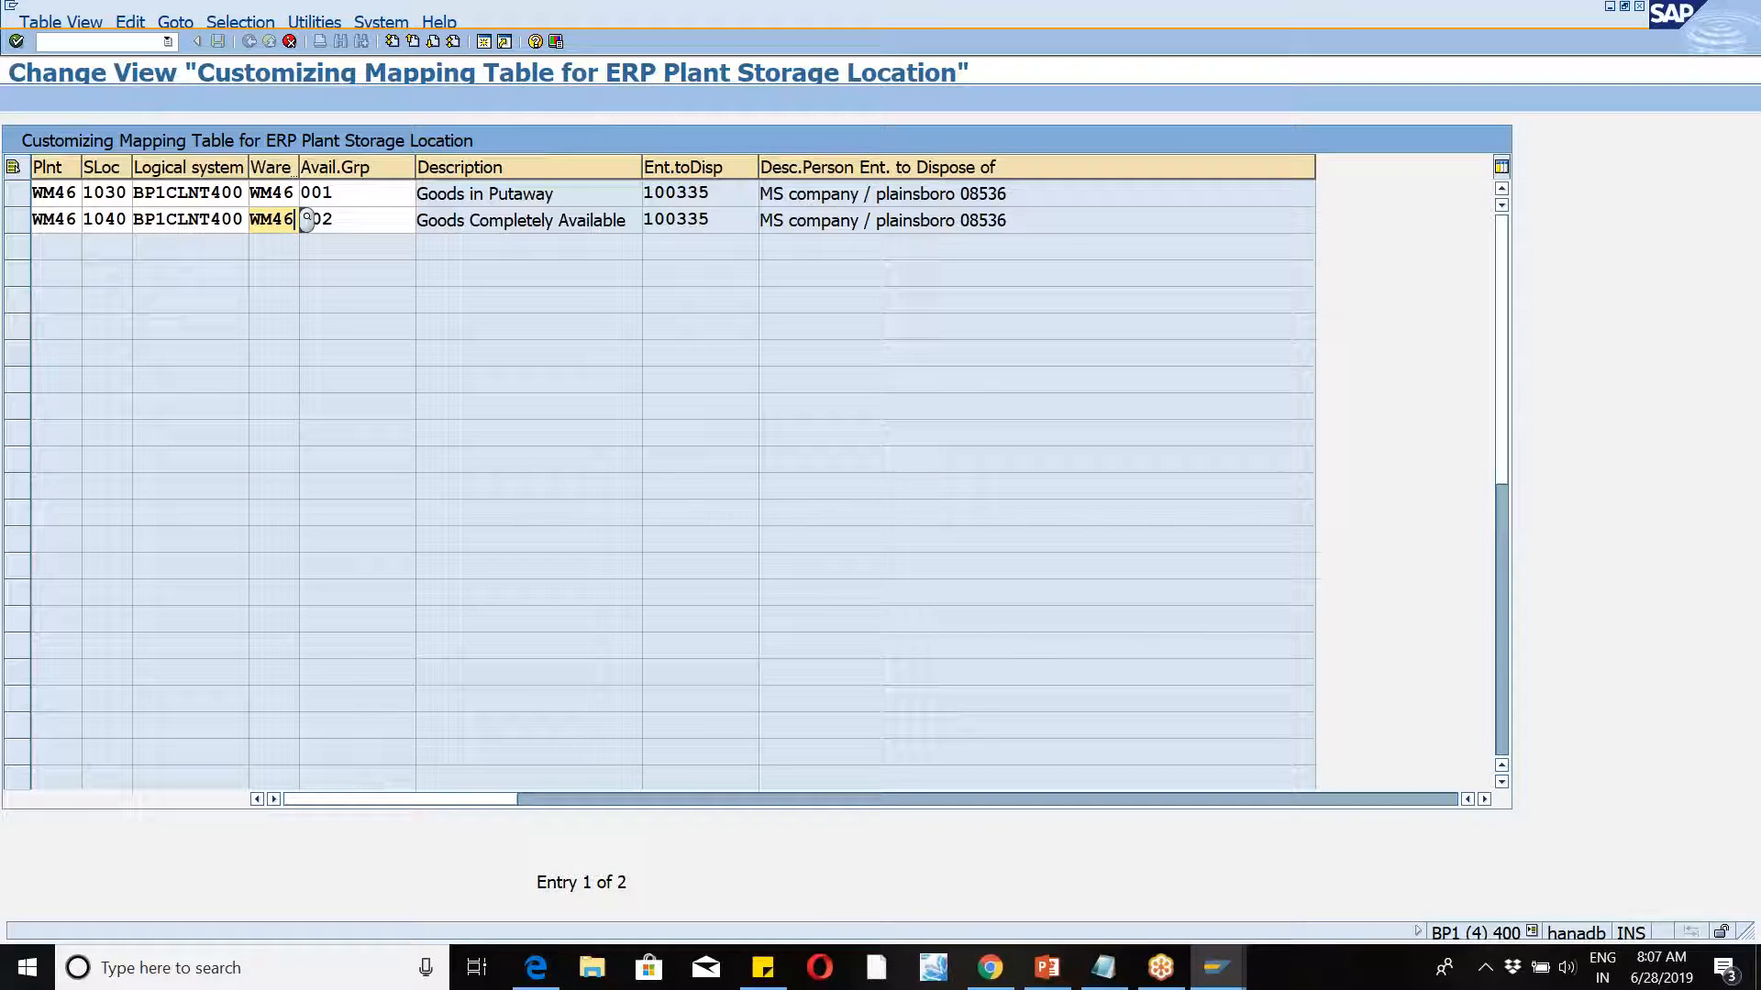
key(Return)
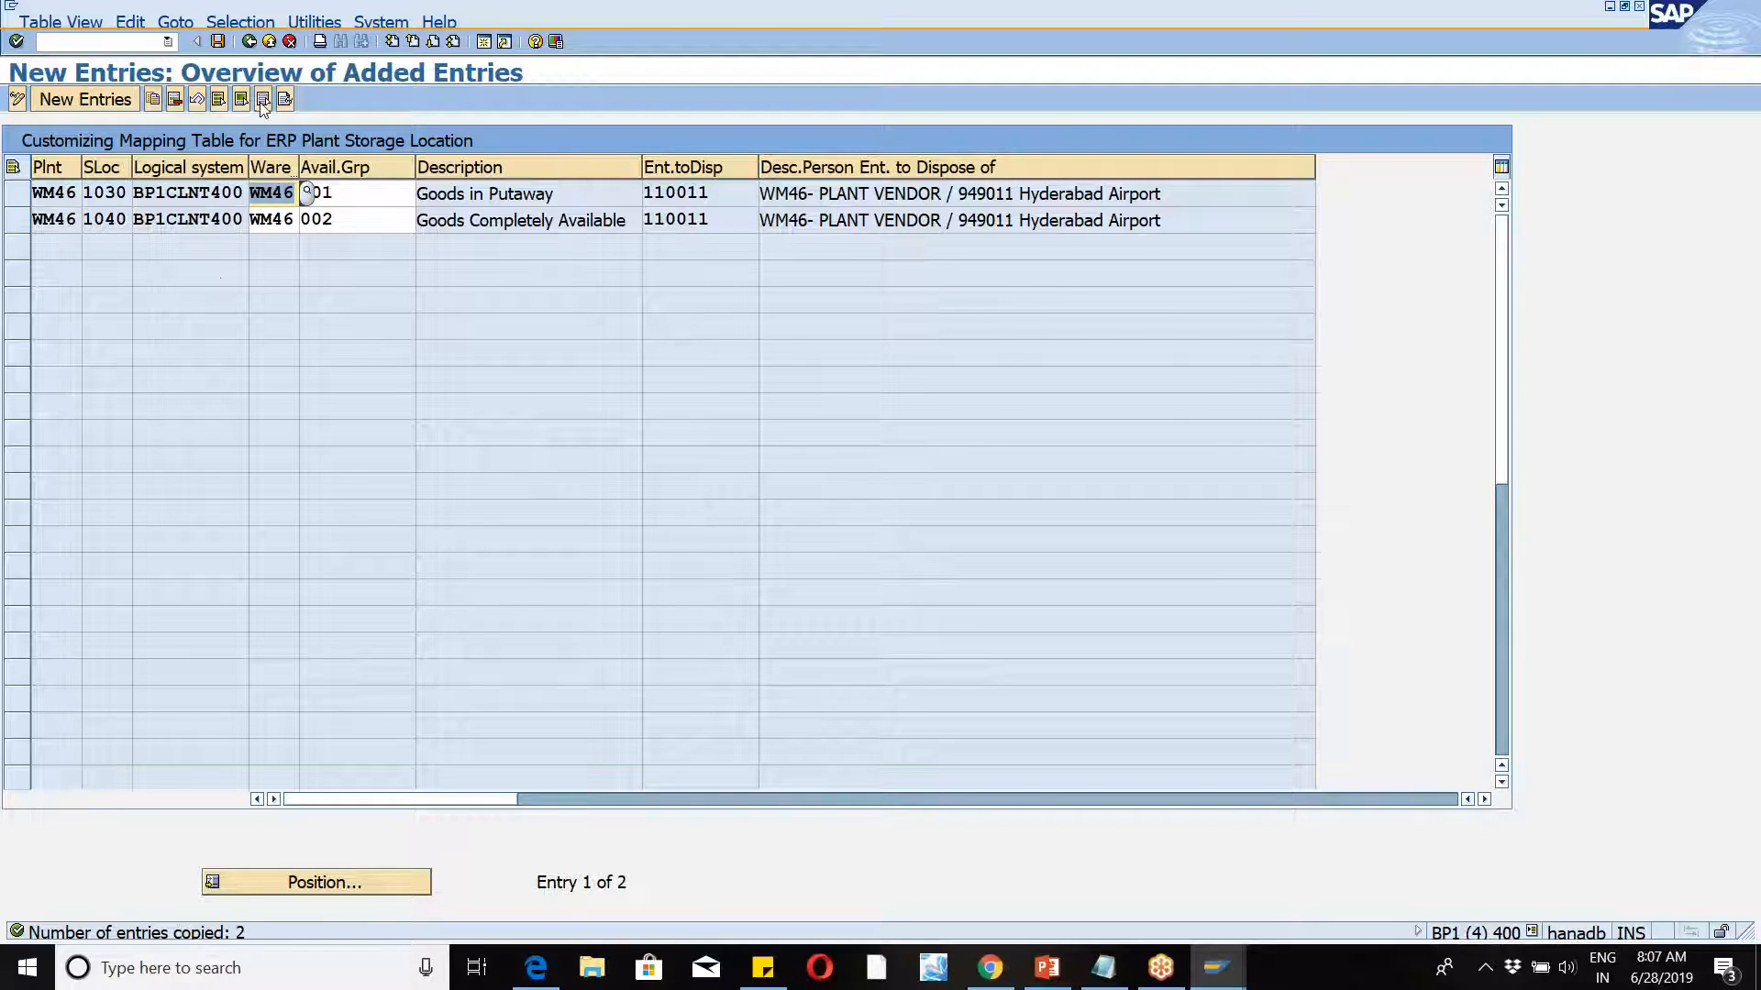
Step: Save the new plant WM46 mapping entries for storage locations 1030 and 1040
click(217, 42)
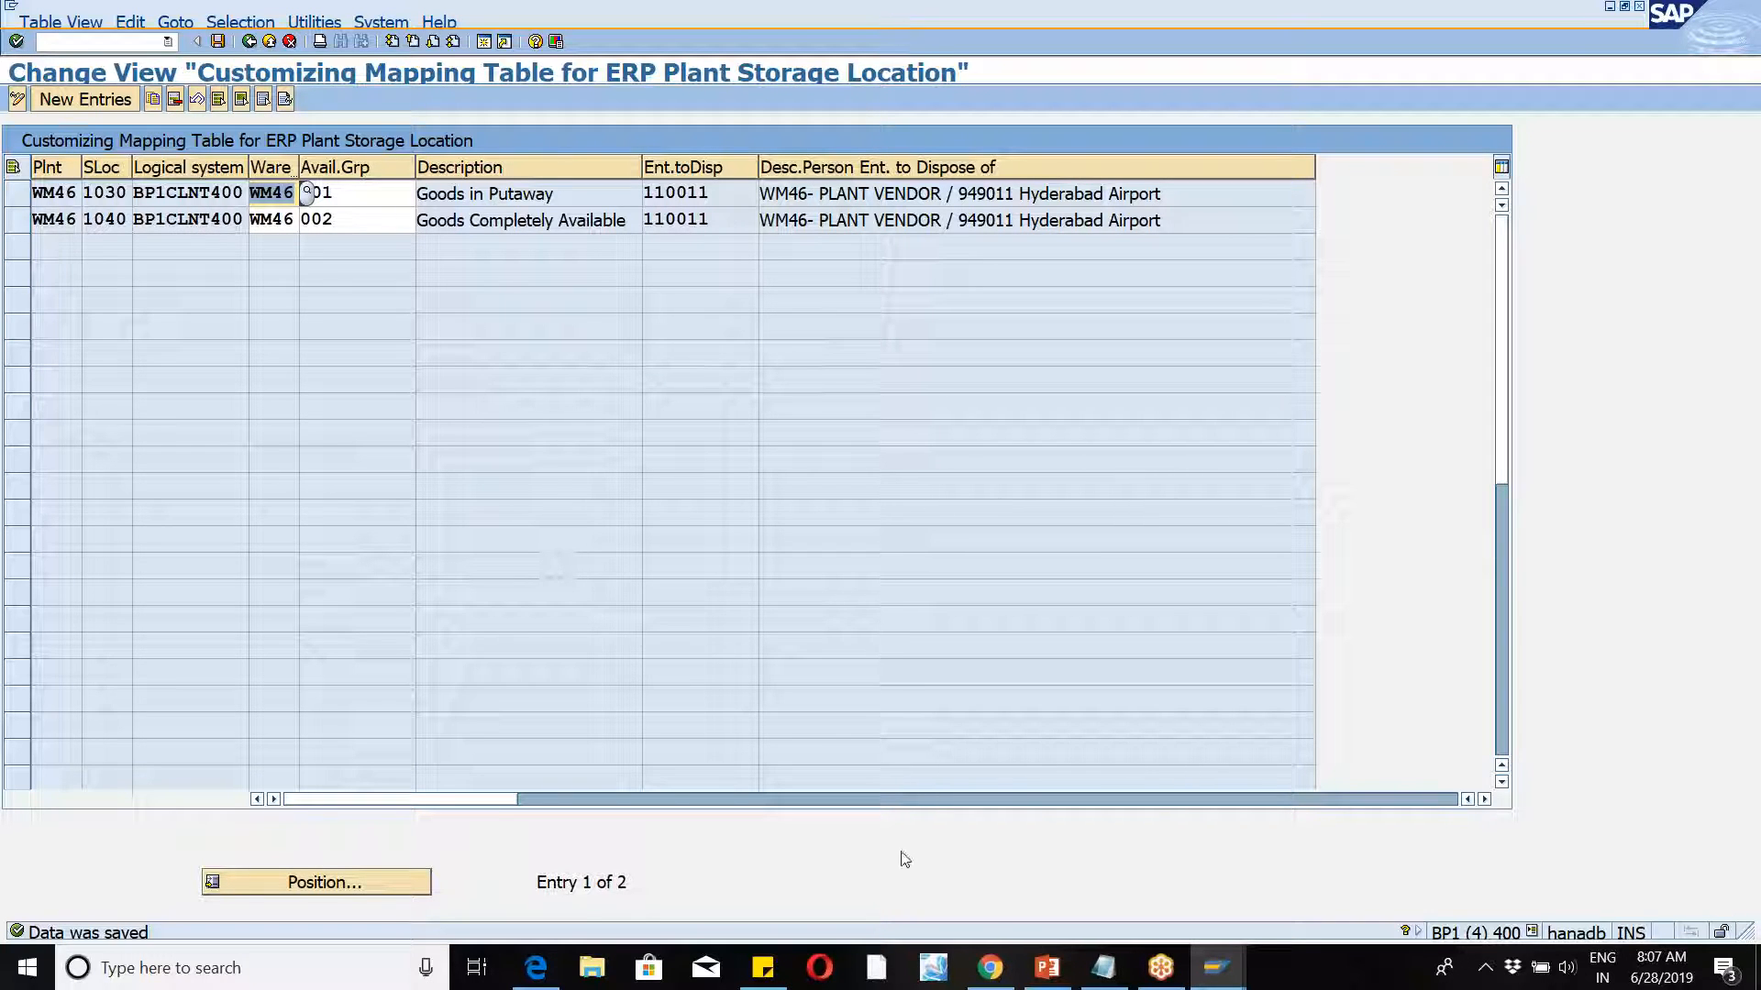
Step: Switch to Notepad and add a BP note below "cfm1 , cfm2" listing 1) cUSTODIAN and 2) petd
click(1103, 968)
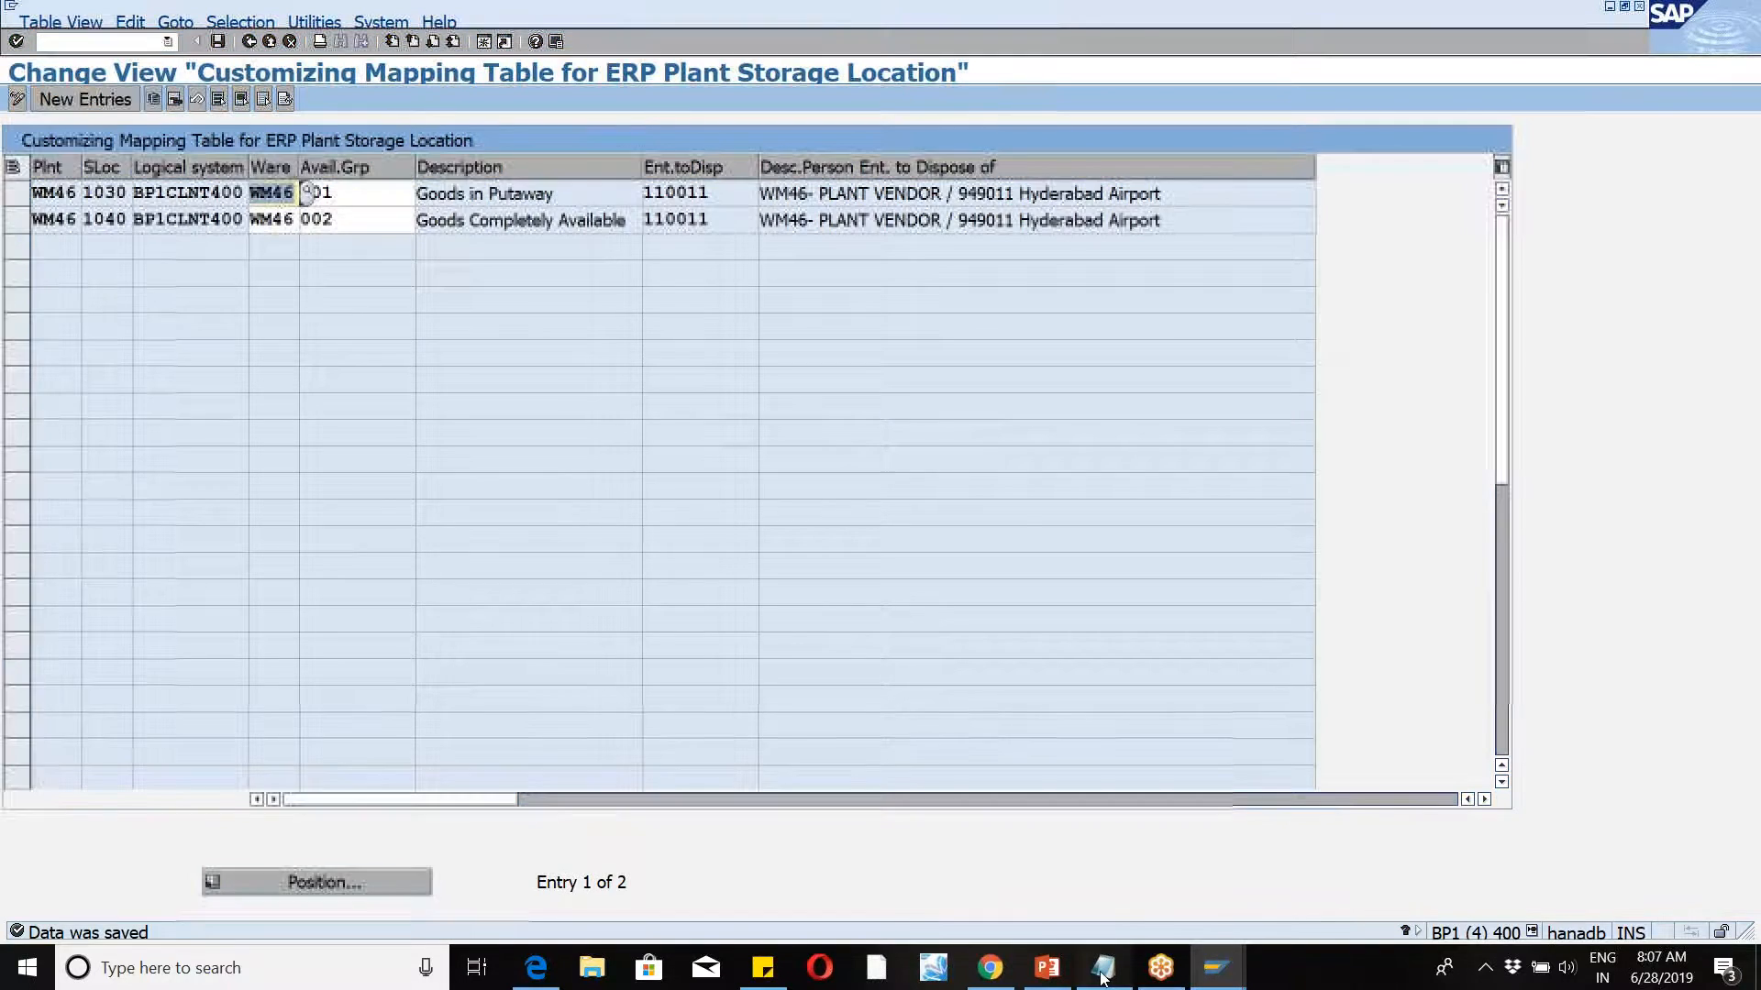
click(333, 707)
key(Return)
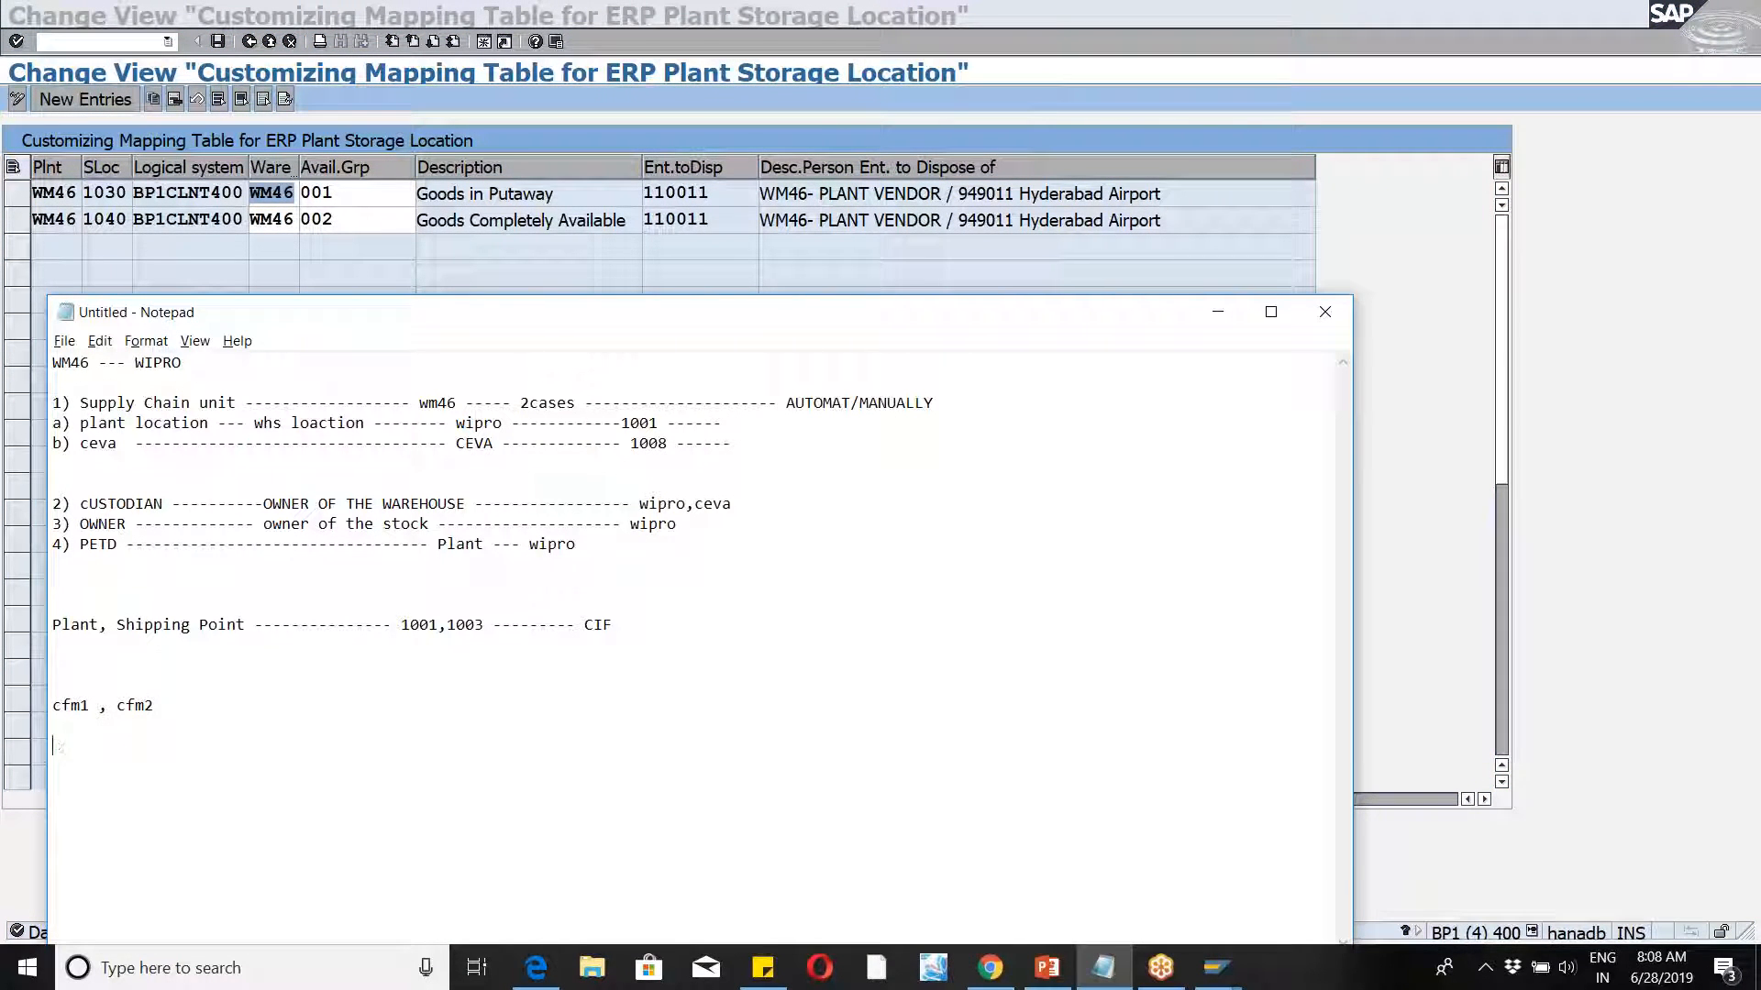
key(Return)
text(BP ---------------------)
text(-- 1) )
text(cUSTOD)
text(IAN )
text( 2)
text() )
text(petd)
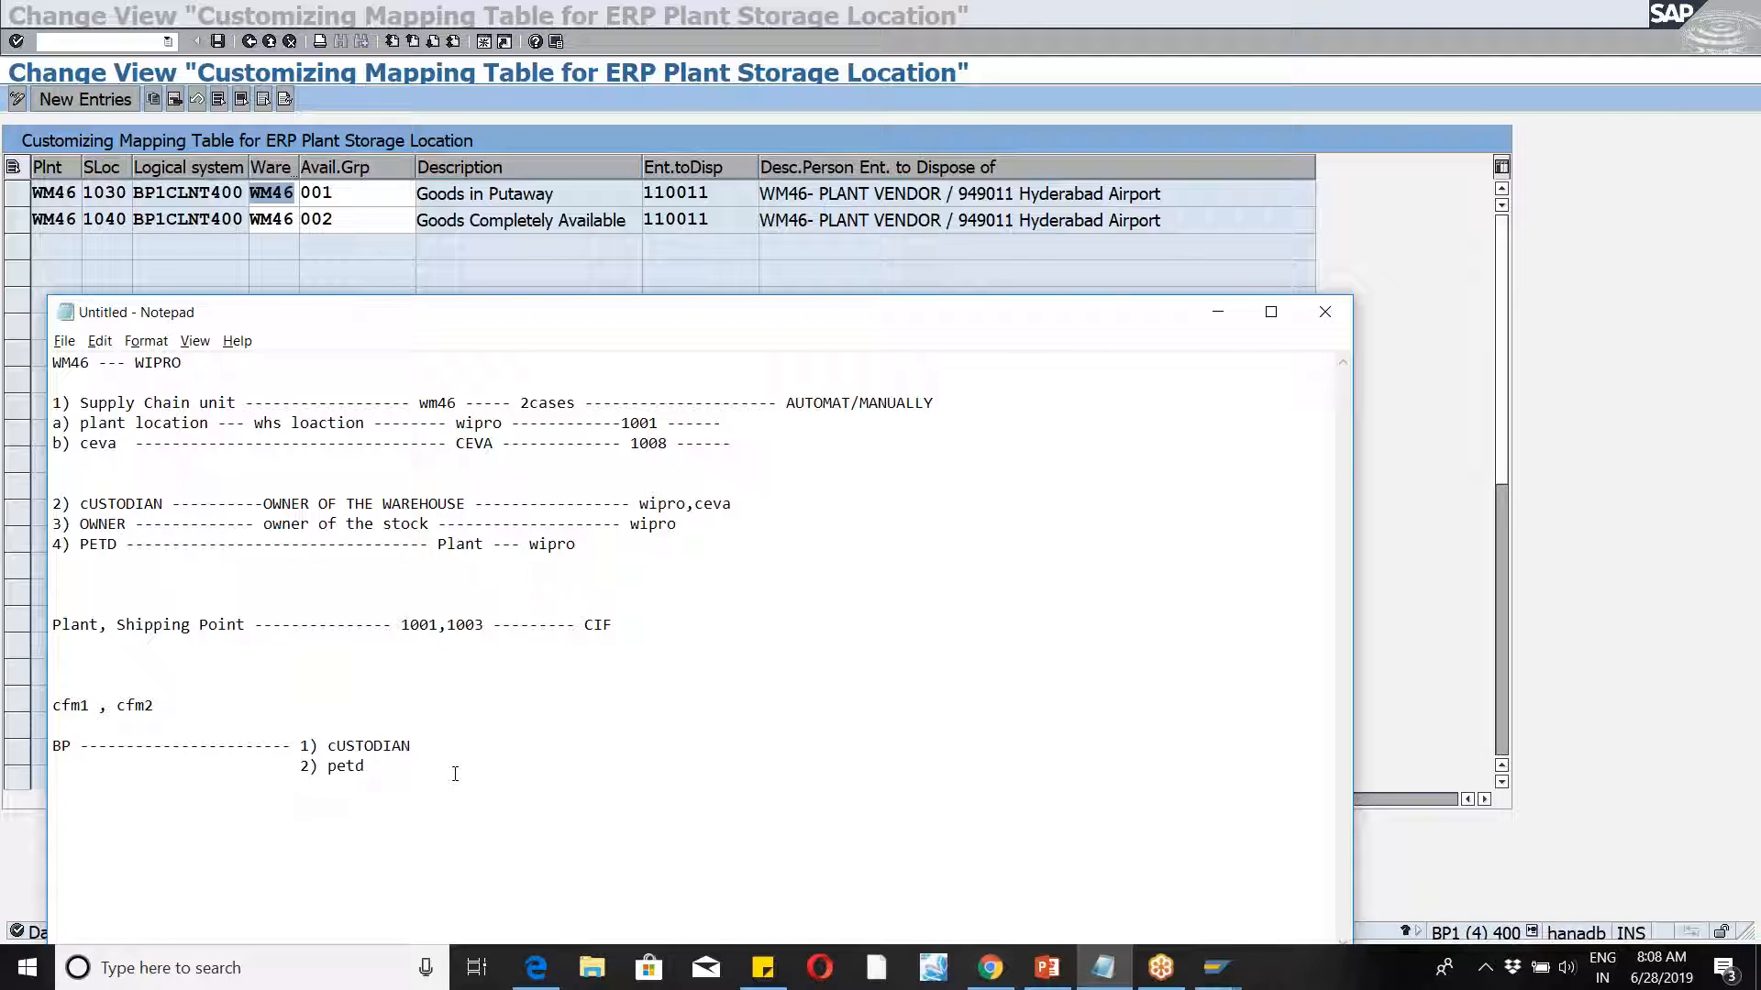
Step: Annotate the cUSTODIAN item with "PLANT ROLE", highlight the existing PETD line, and return to SAP
click(466, 743)
text(---------------- PLANT ROLE)
drag(53, 760, 234, 761)
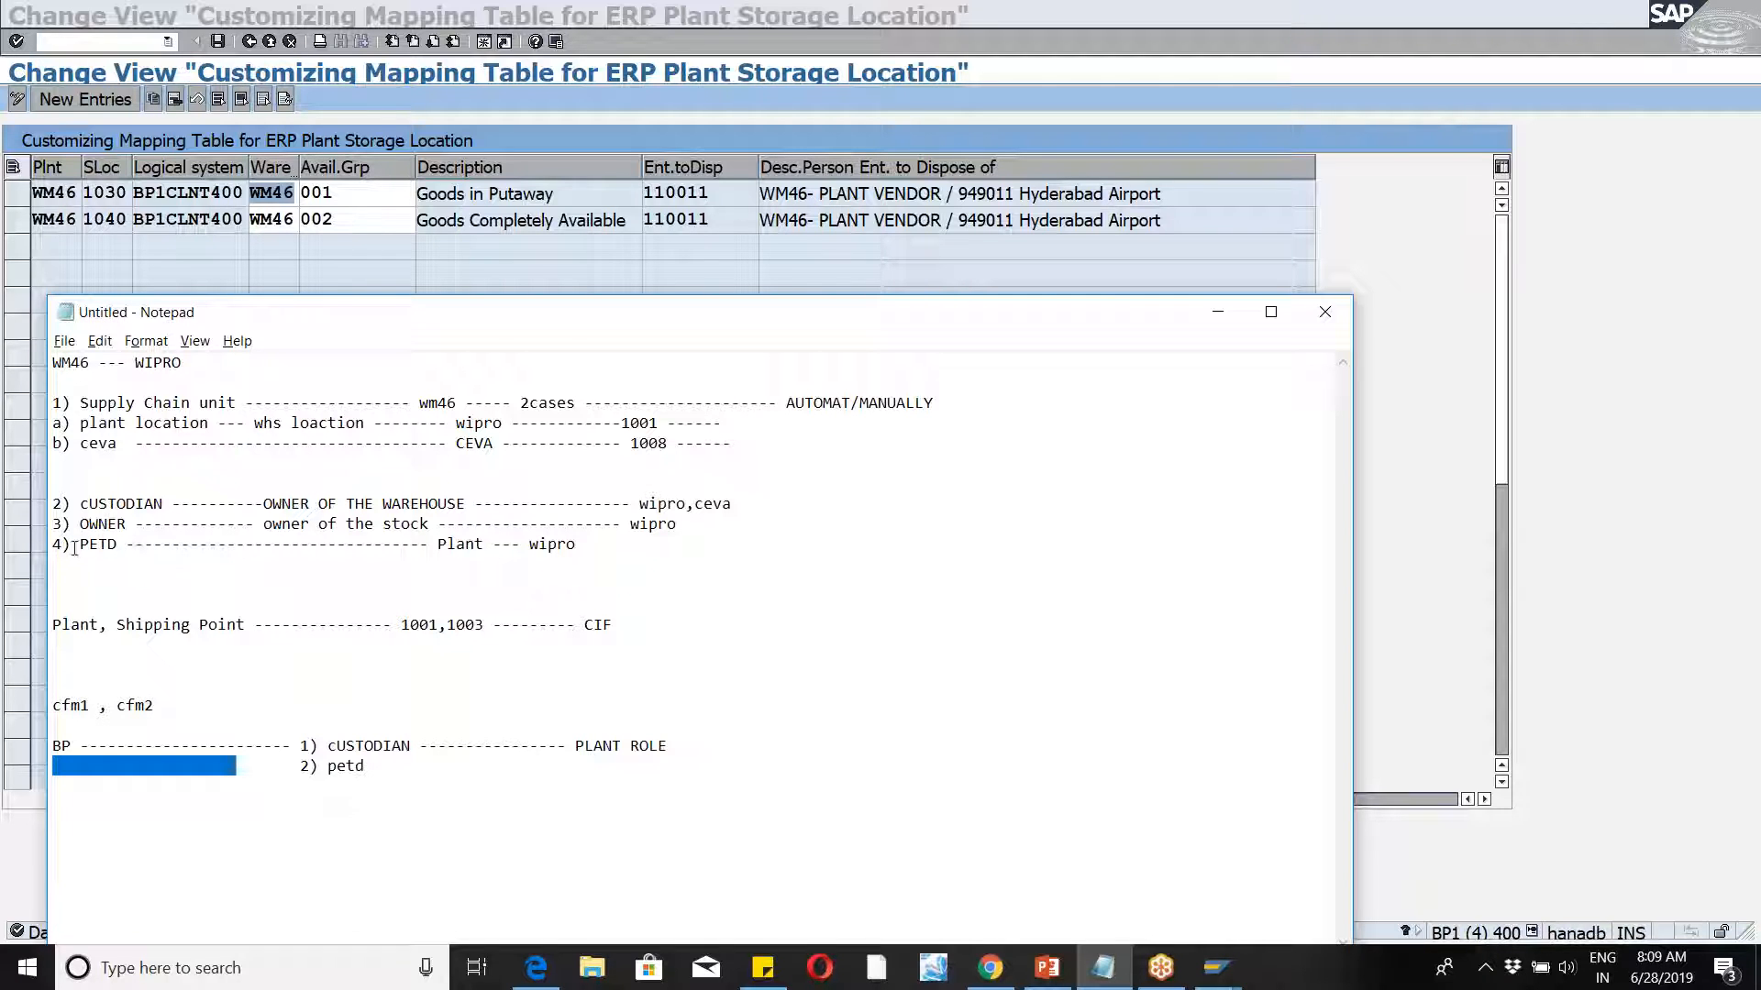
drag(74, 549, 466, 587)
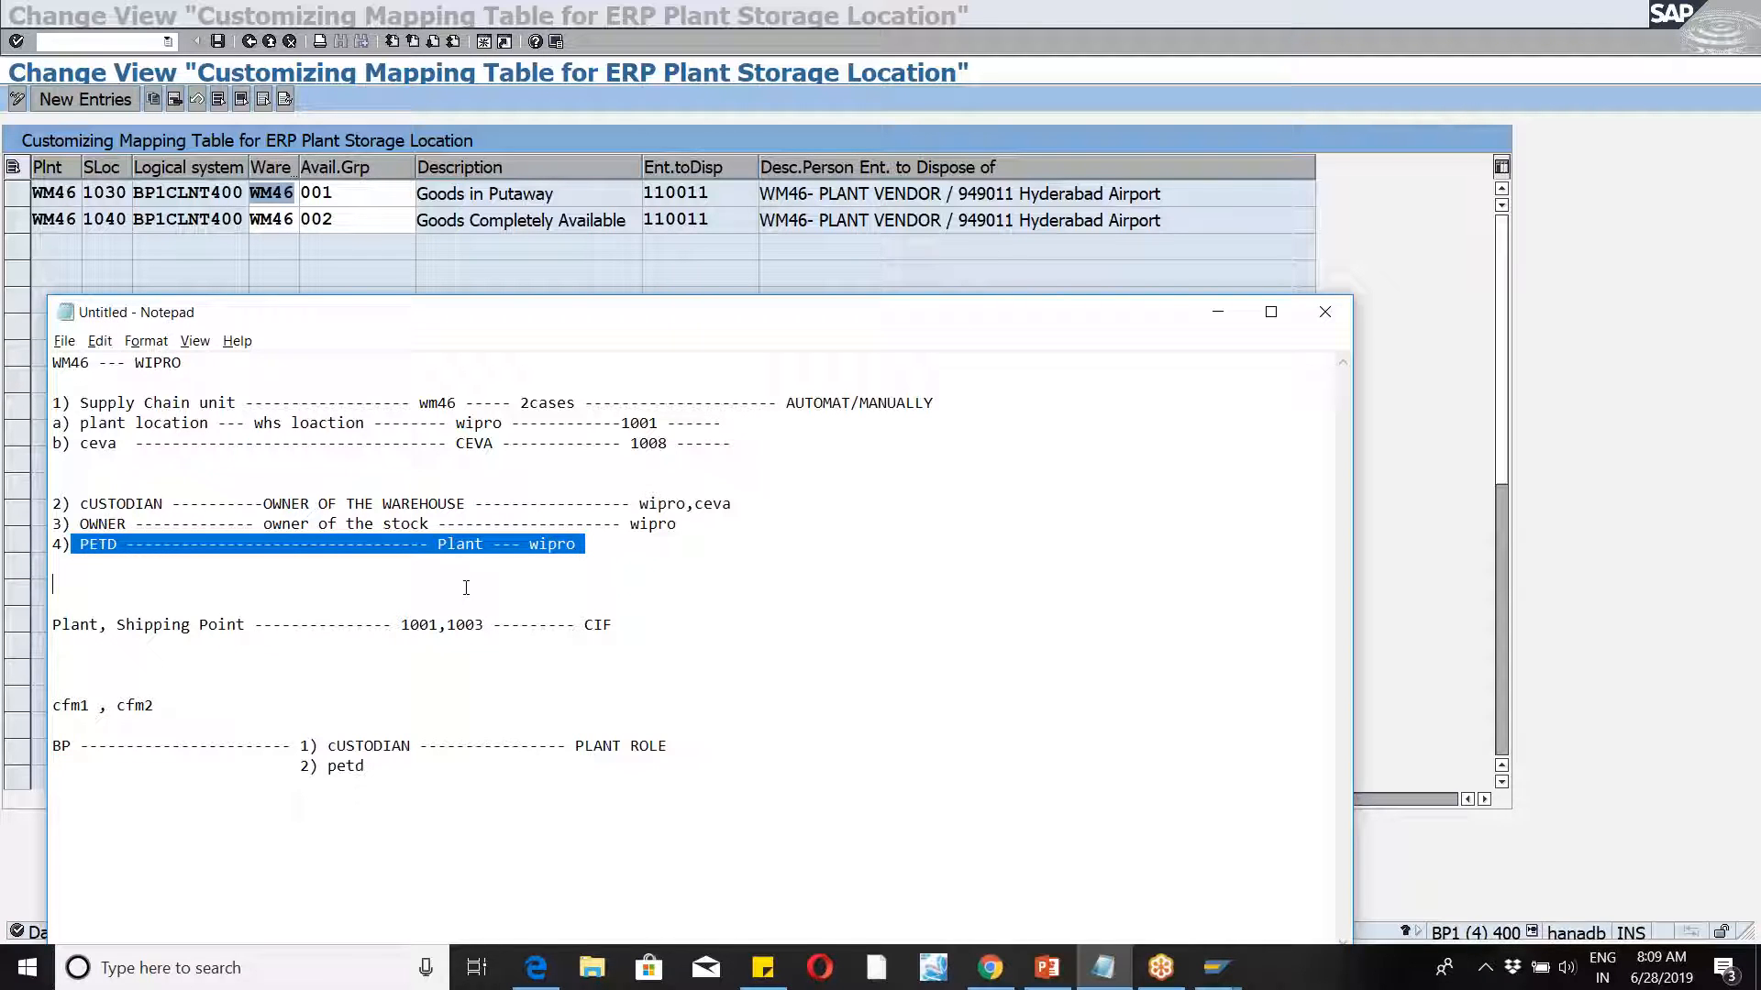
click(608, 548)
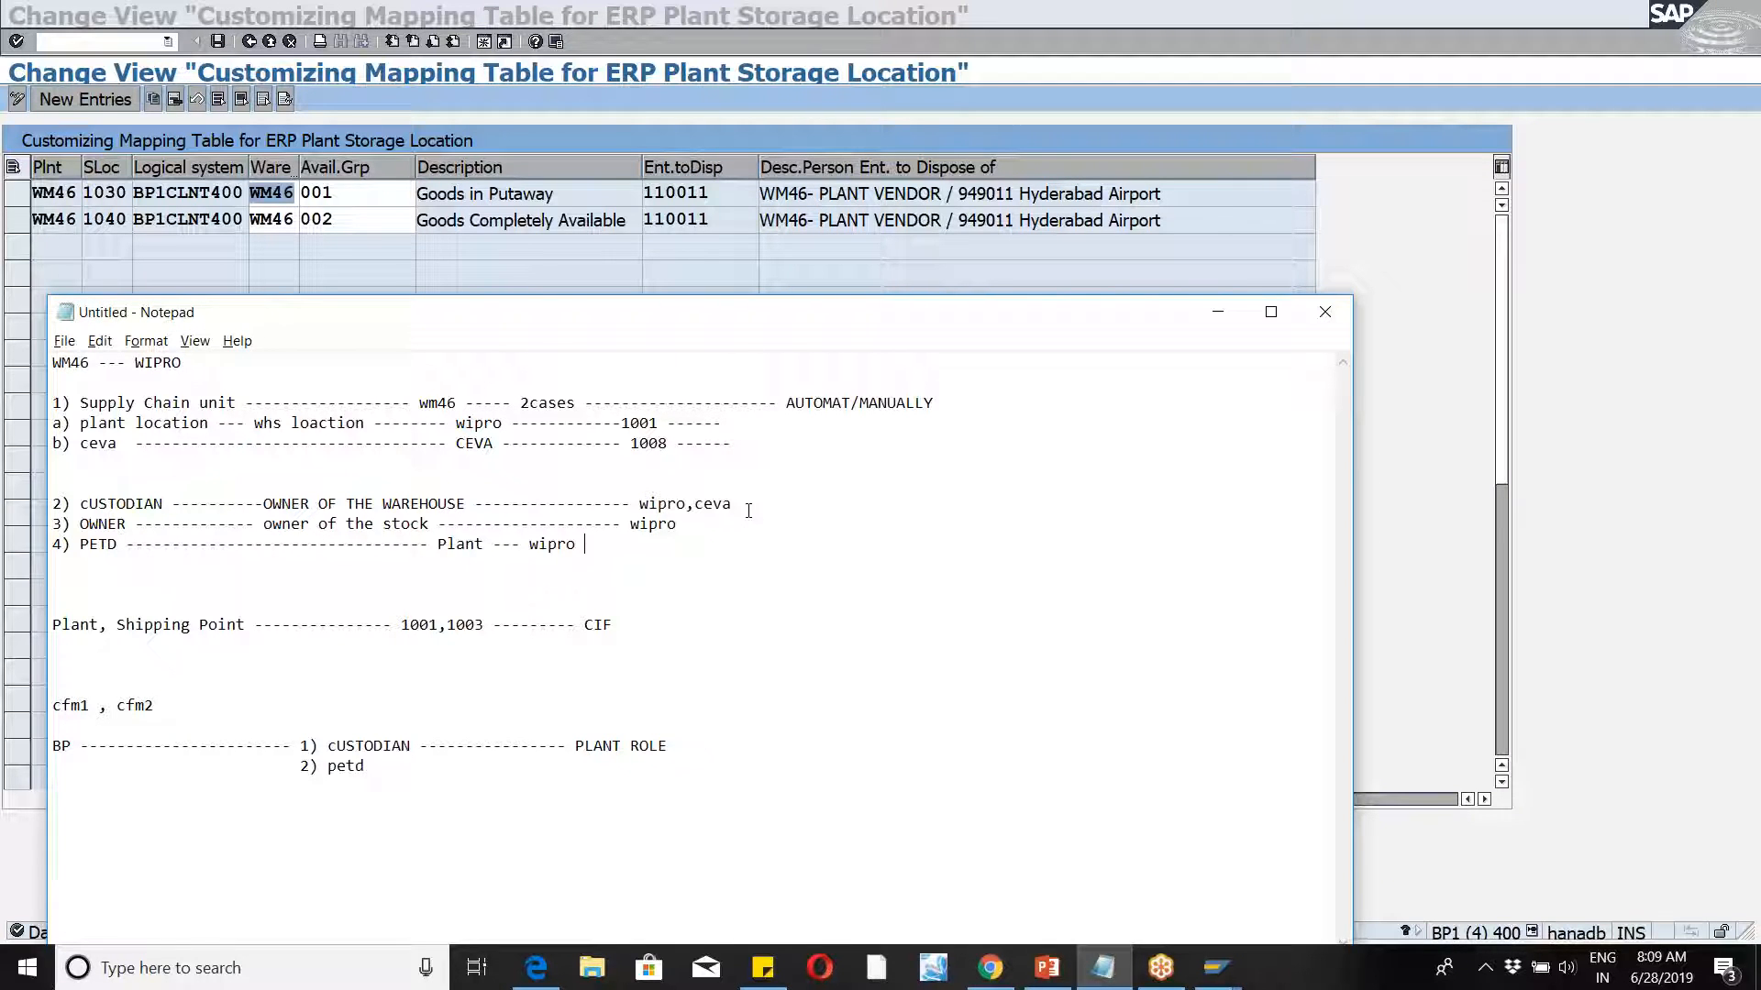
click(1218, 312)
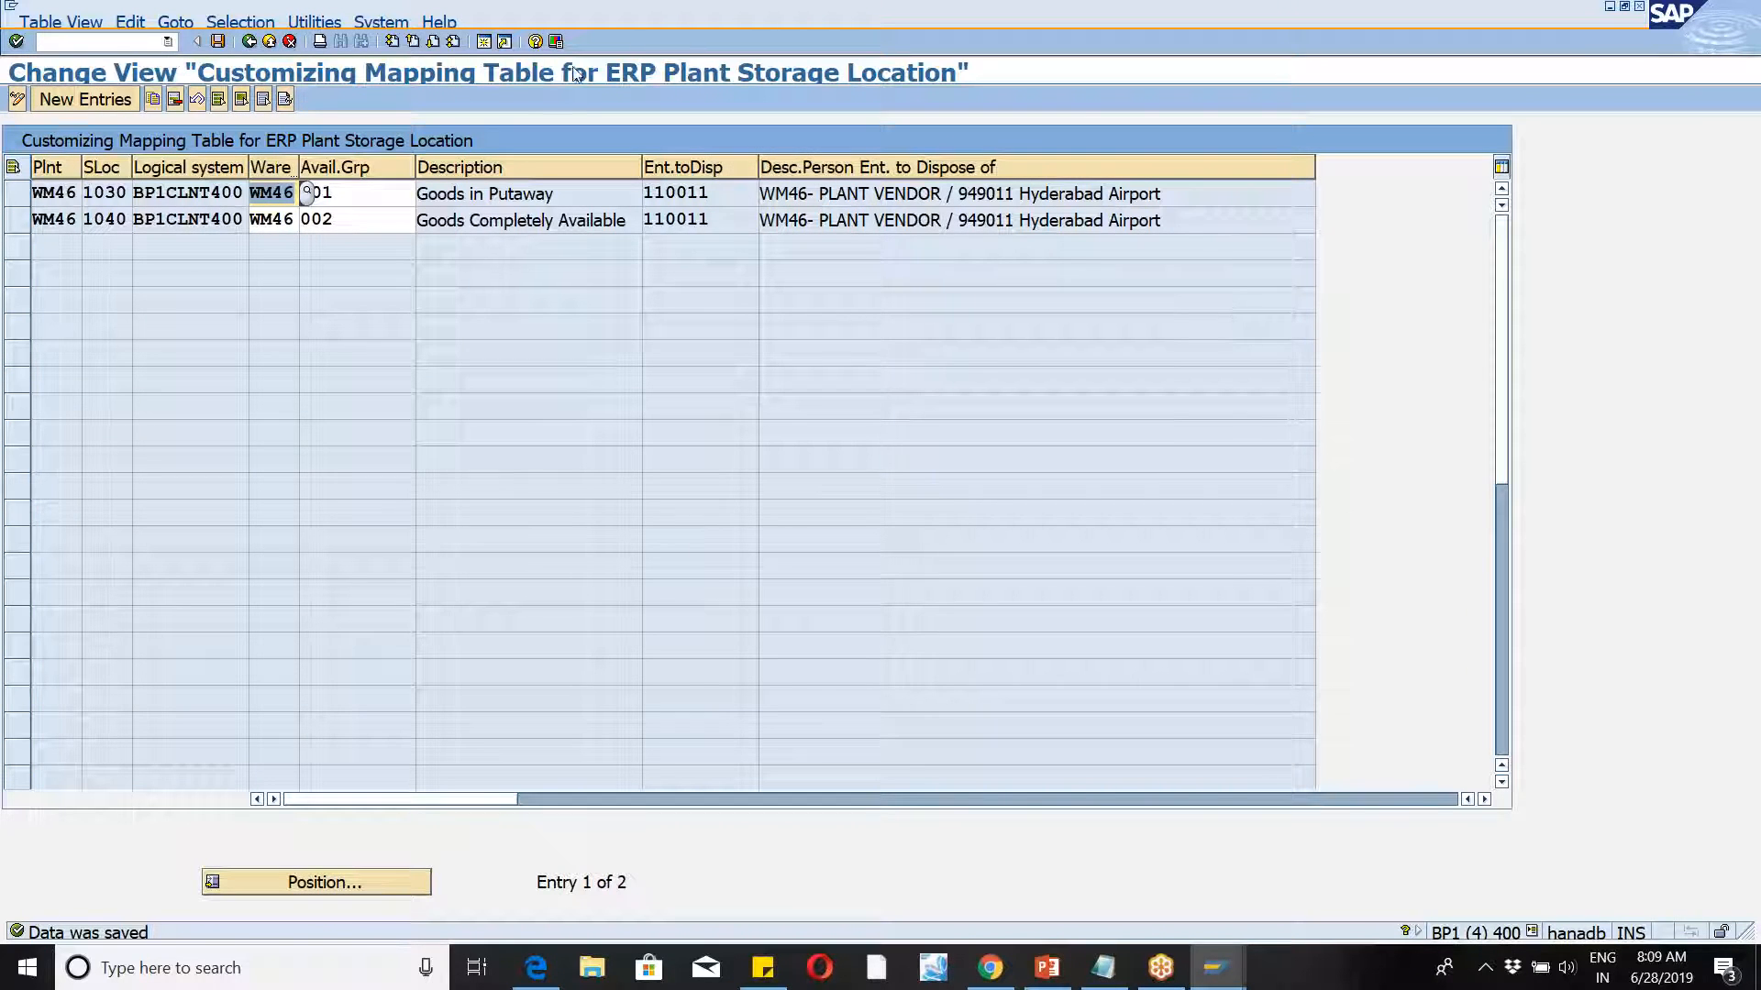
Step: Run transaction SPRO in a new session and display the SAP Reference IMG
text(WWM46)
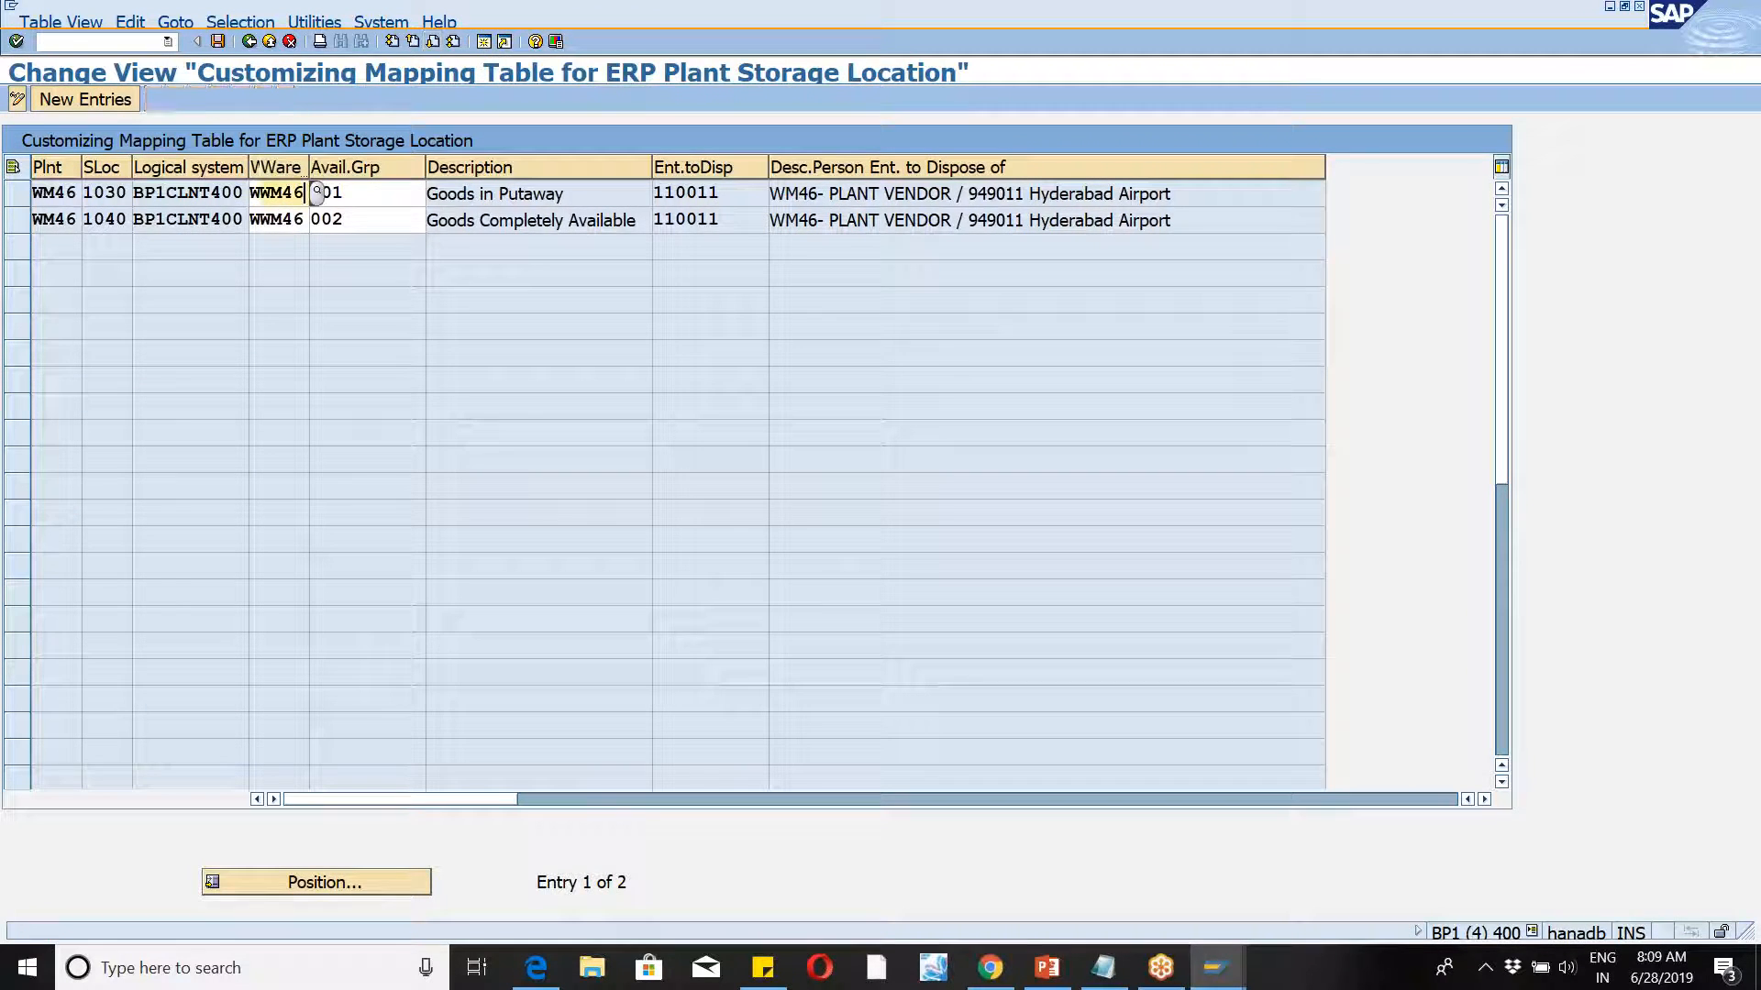
key(ctrl+n)
text(SPRO)
key(Return)
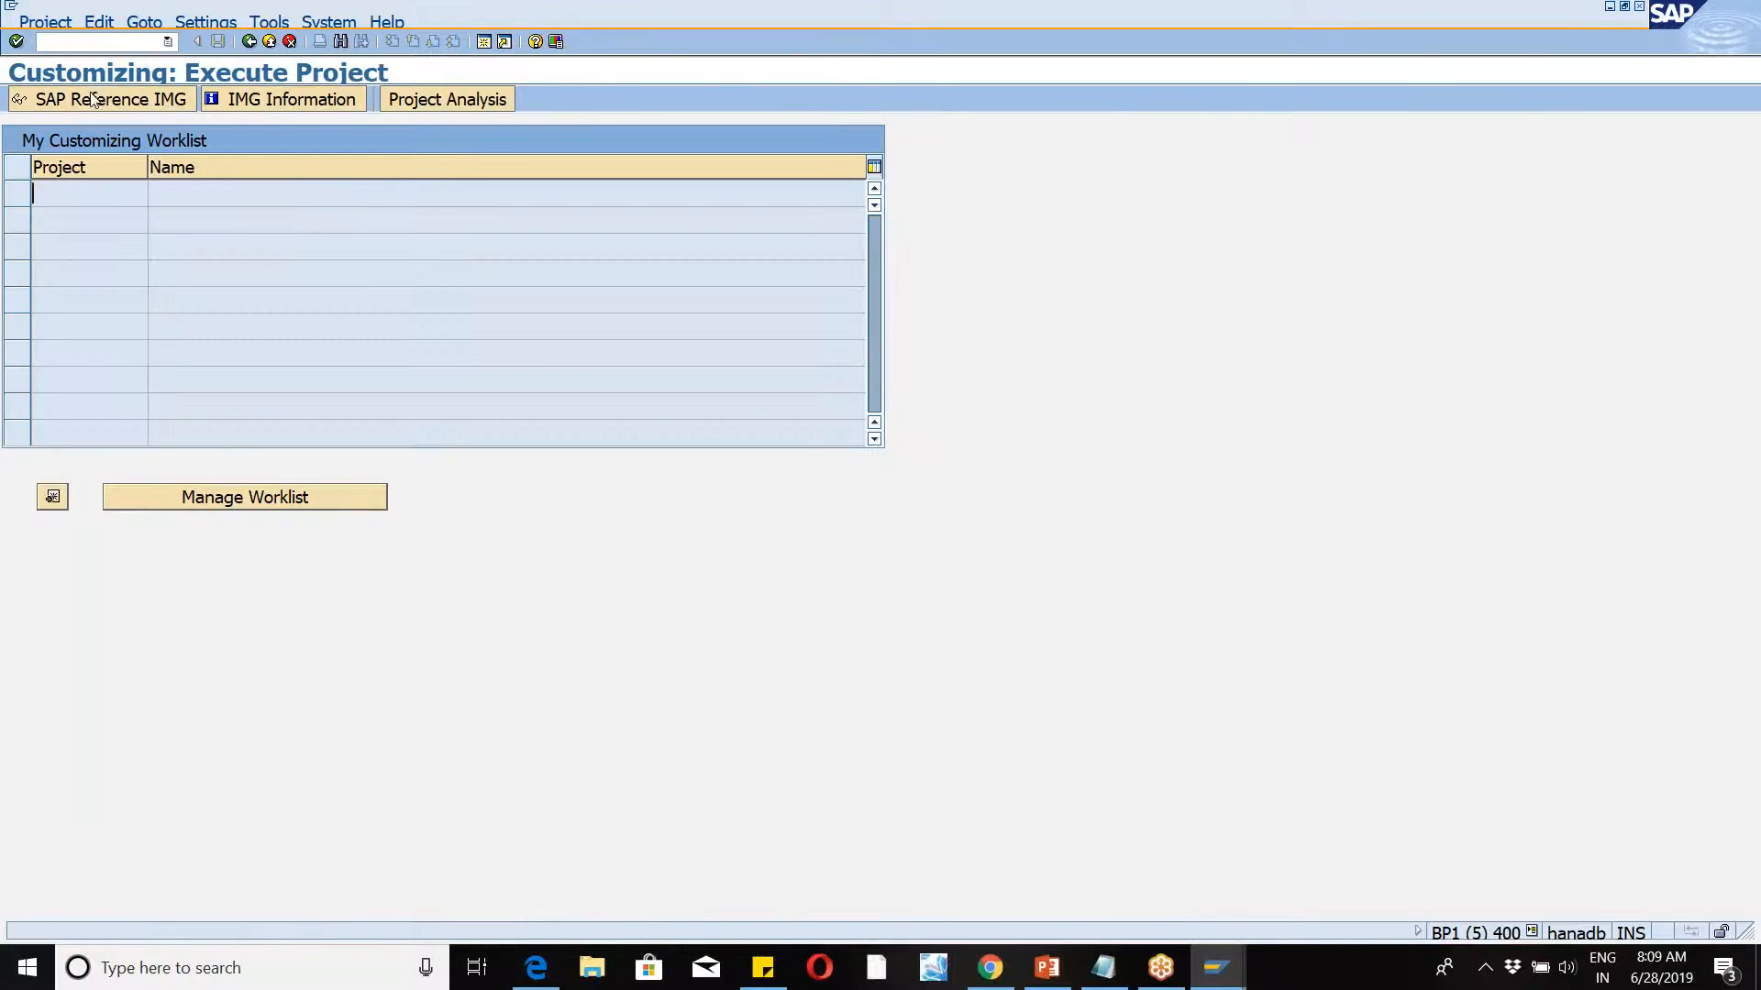
click(92, 101)
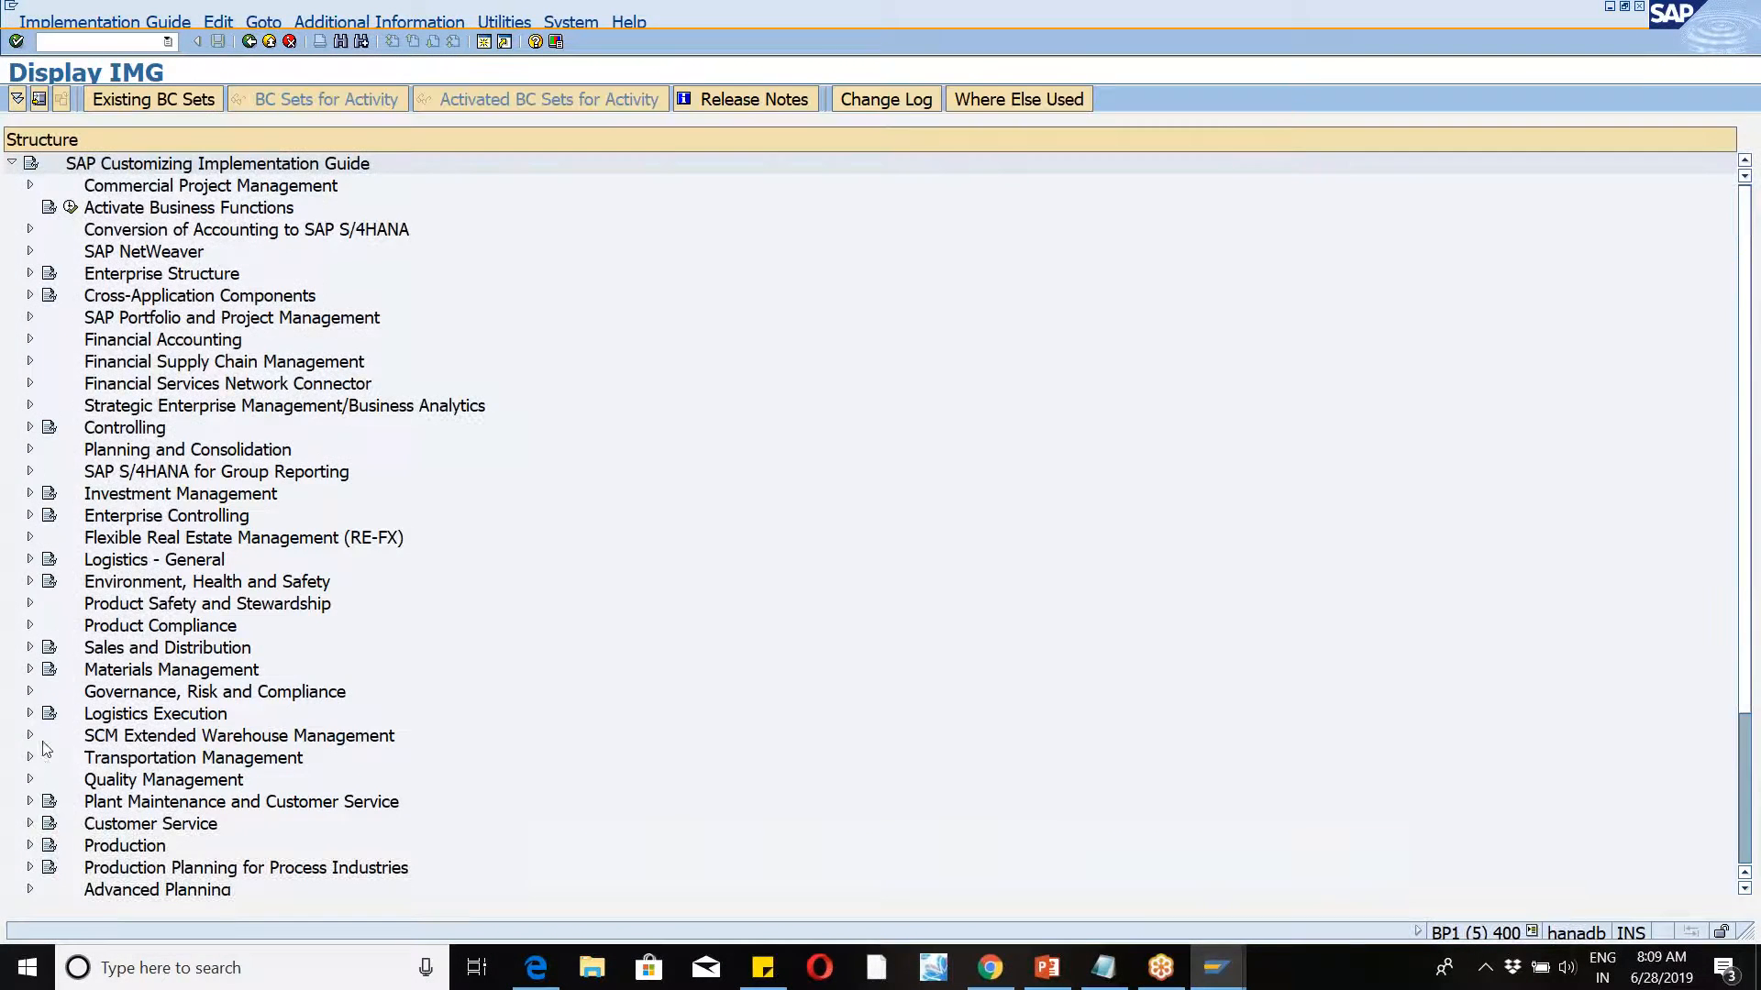
Step: Execute Assign Warehouse Numbers in the Extended Warehouse Management master data for warehouse WM46 and start a new entry
click(29, 736)
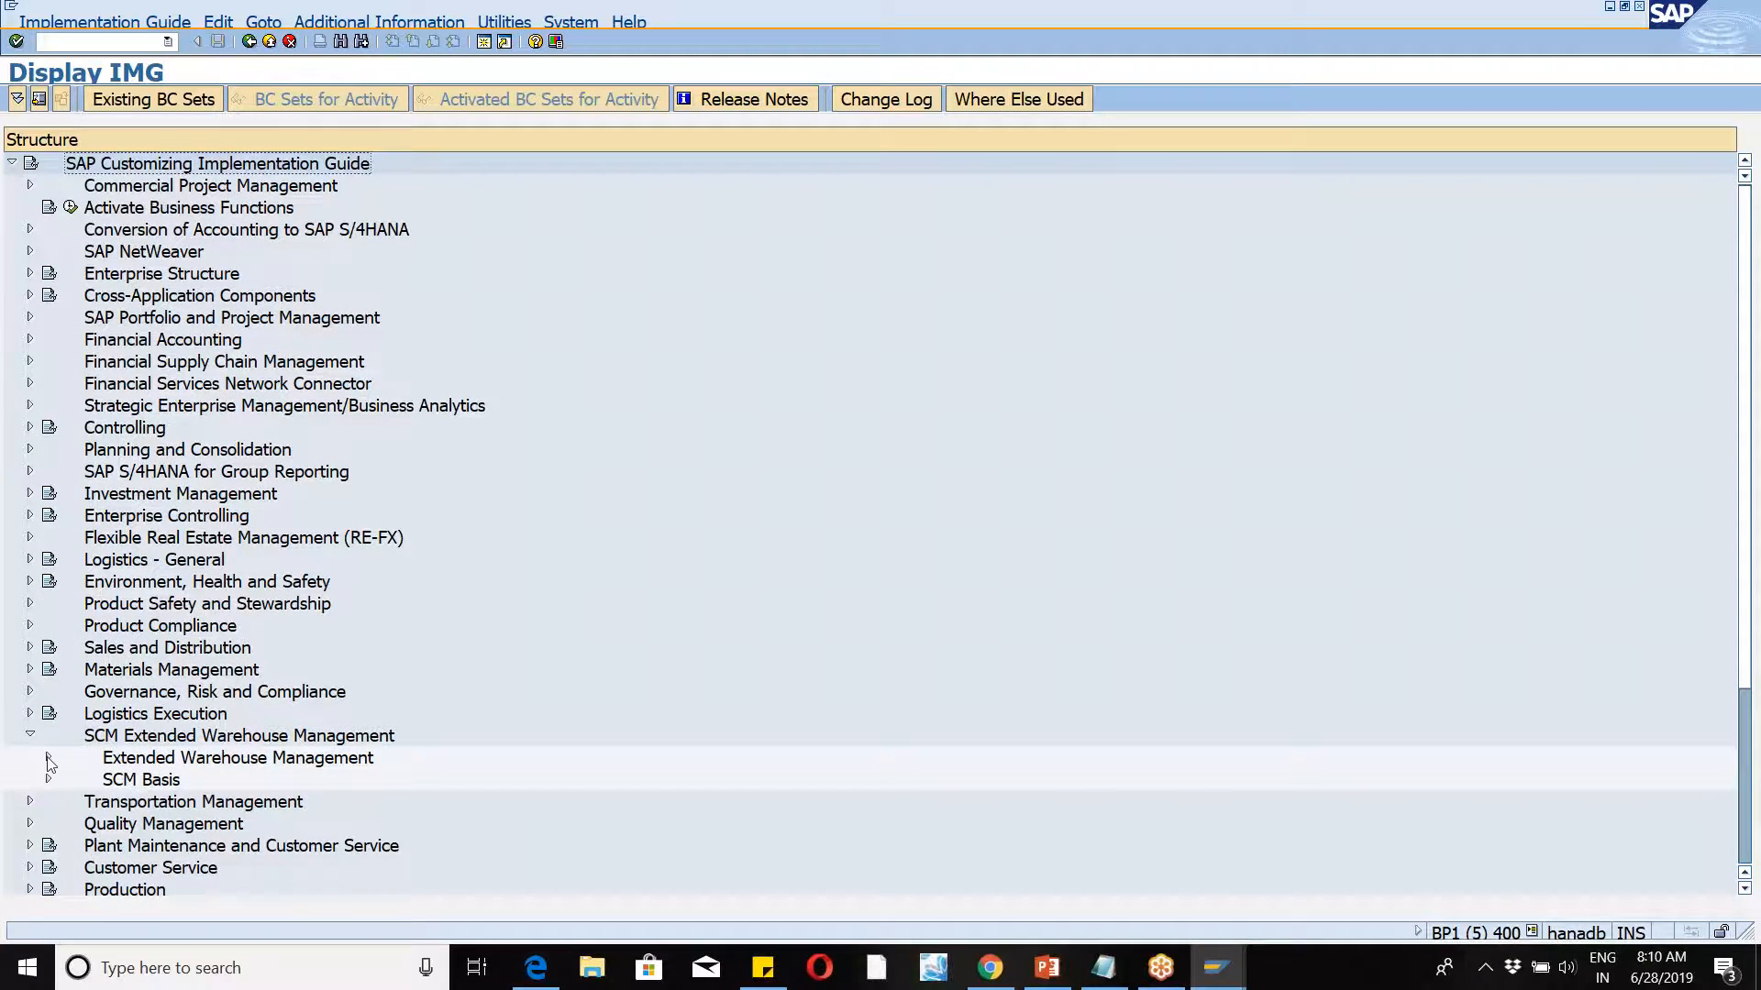
click(48, 760)
click(71, 627)
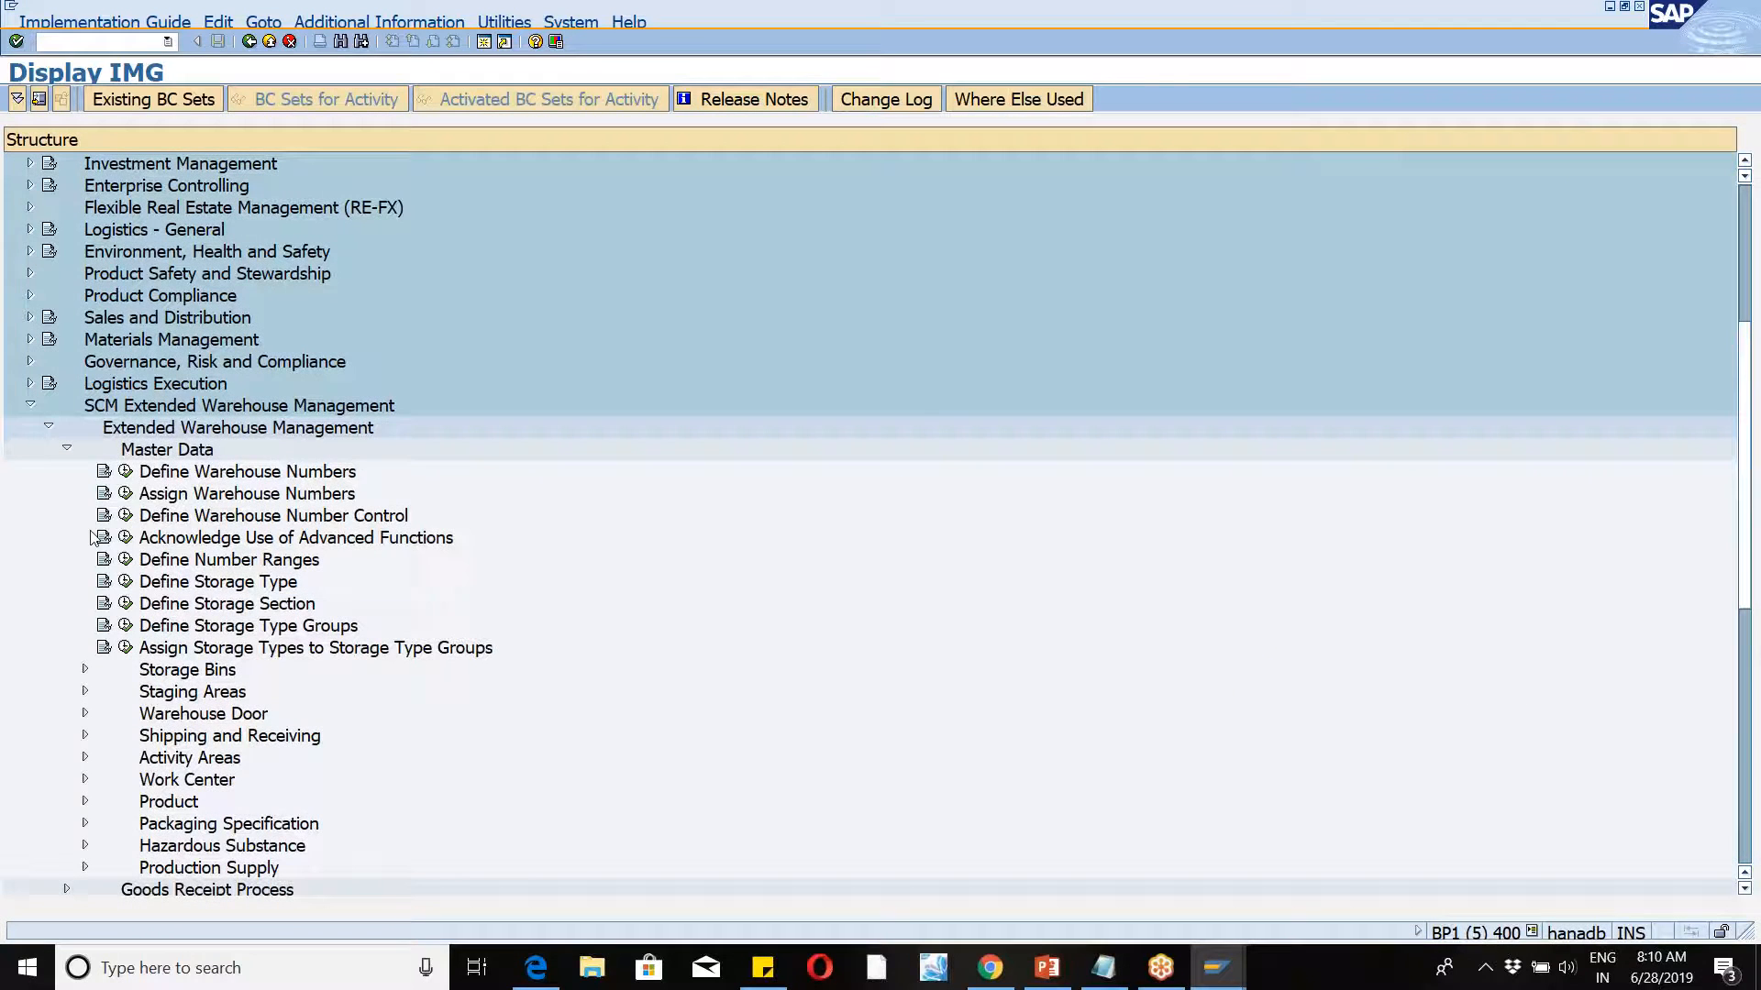
click(125, 494)
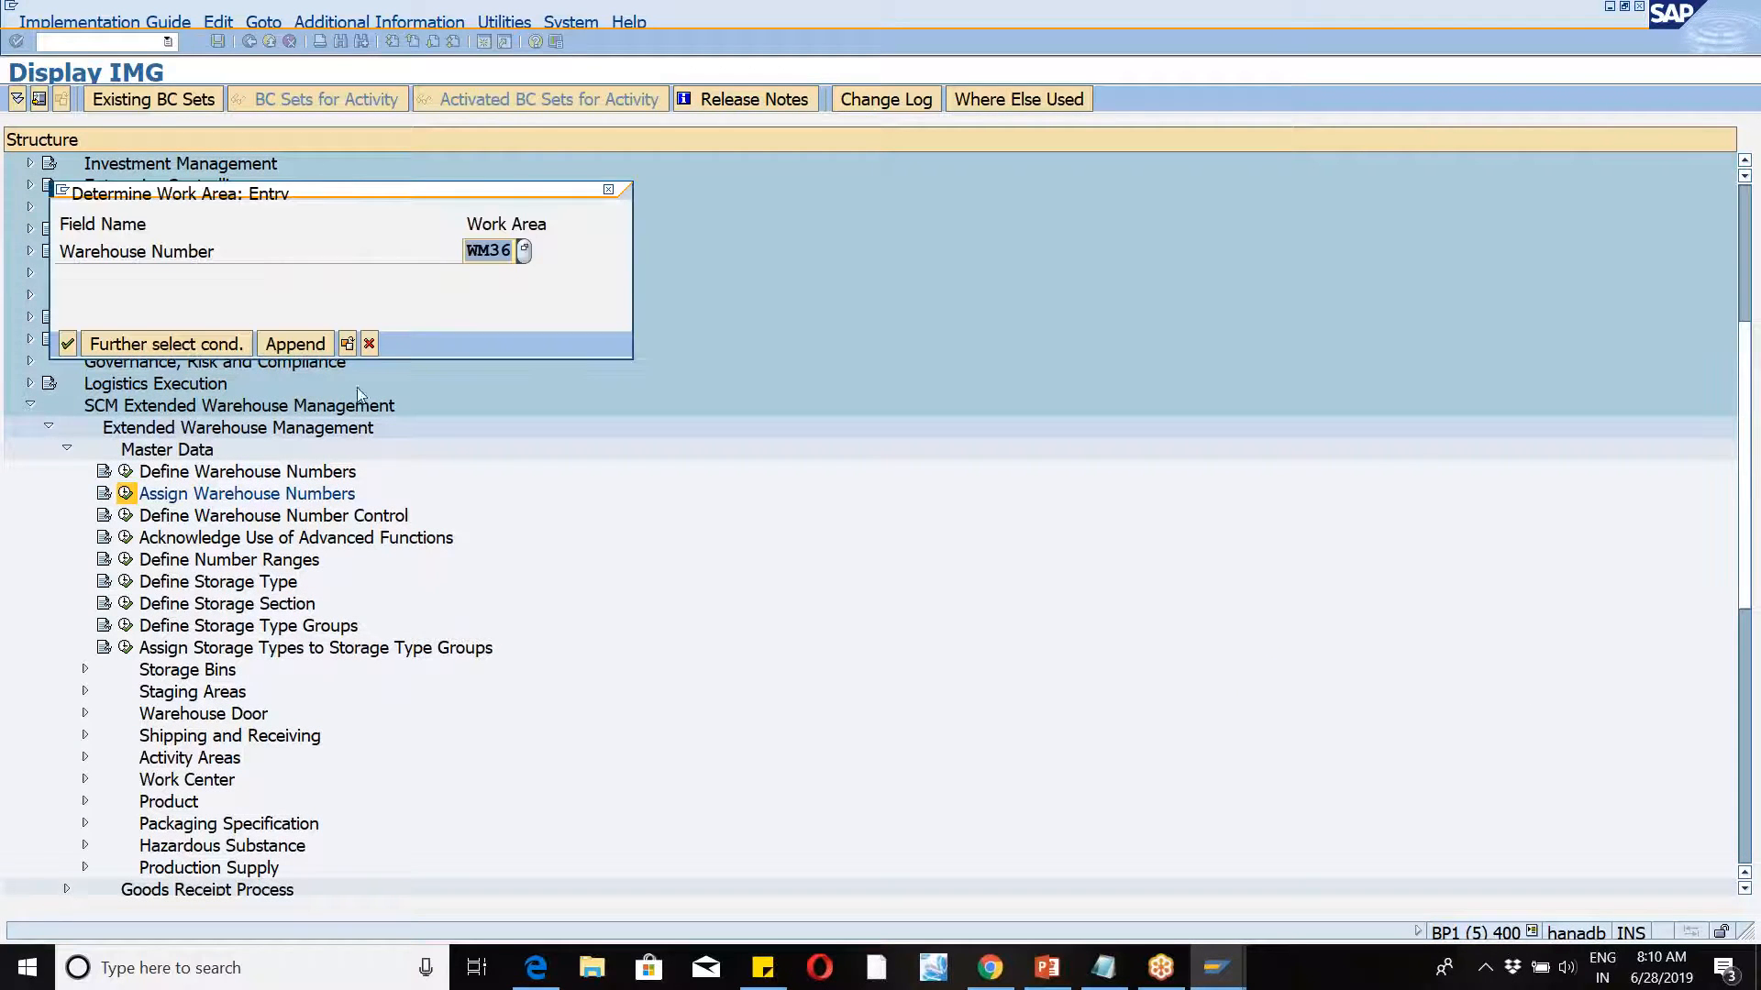
text(wm46)
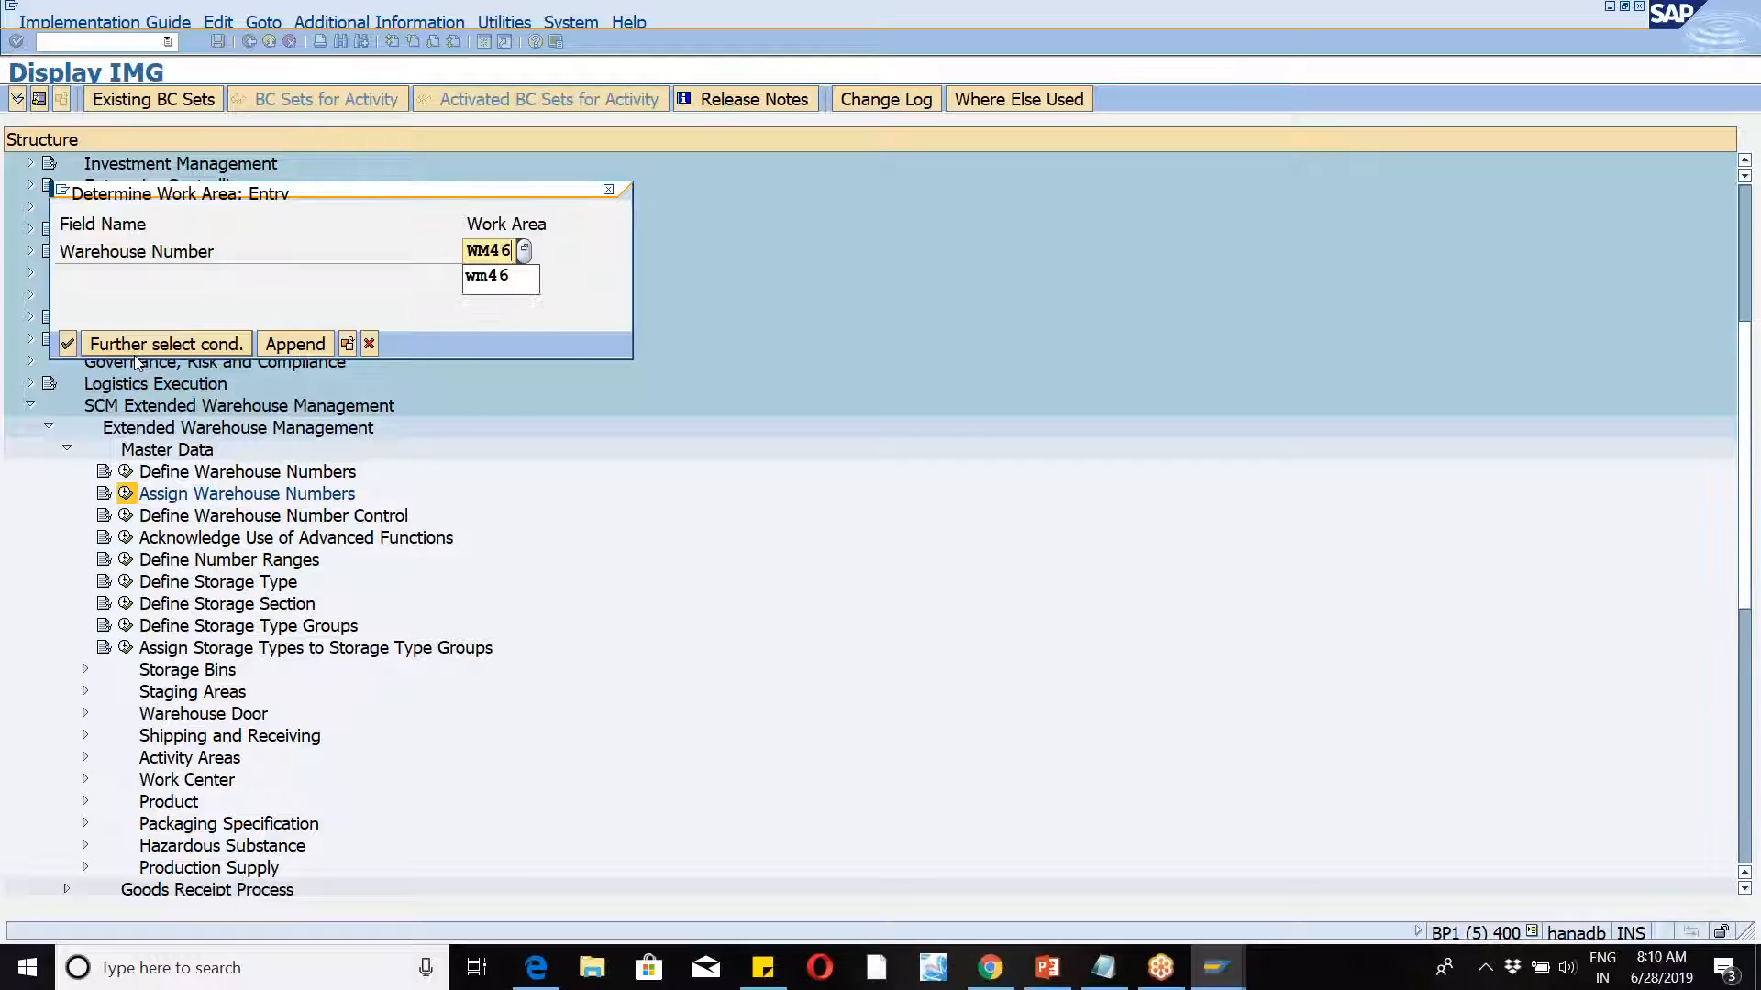
key(Return)
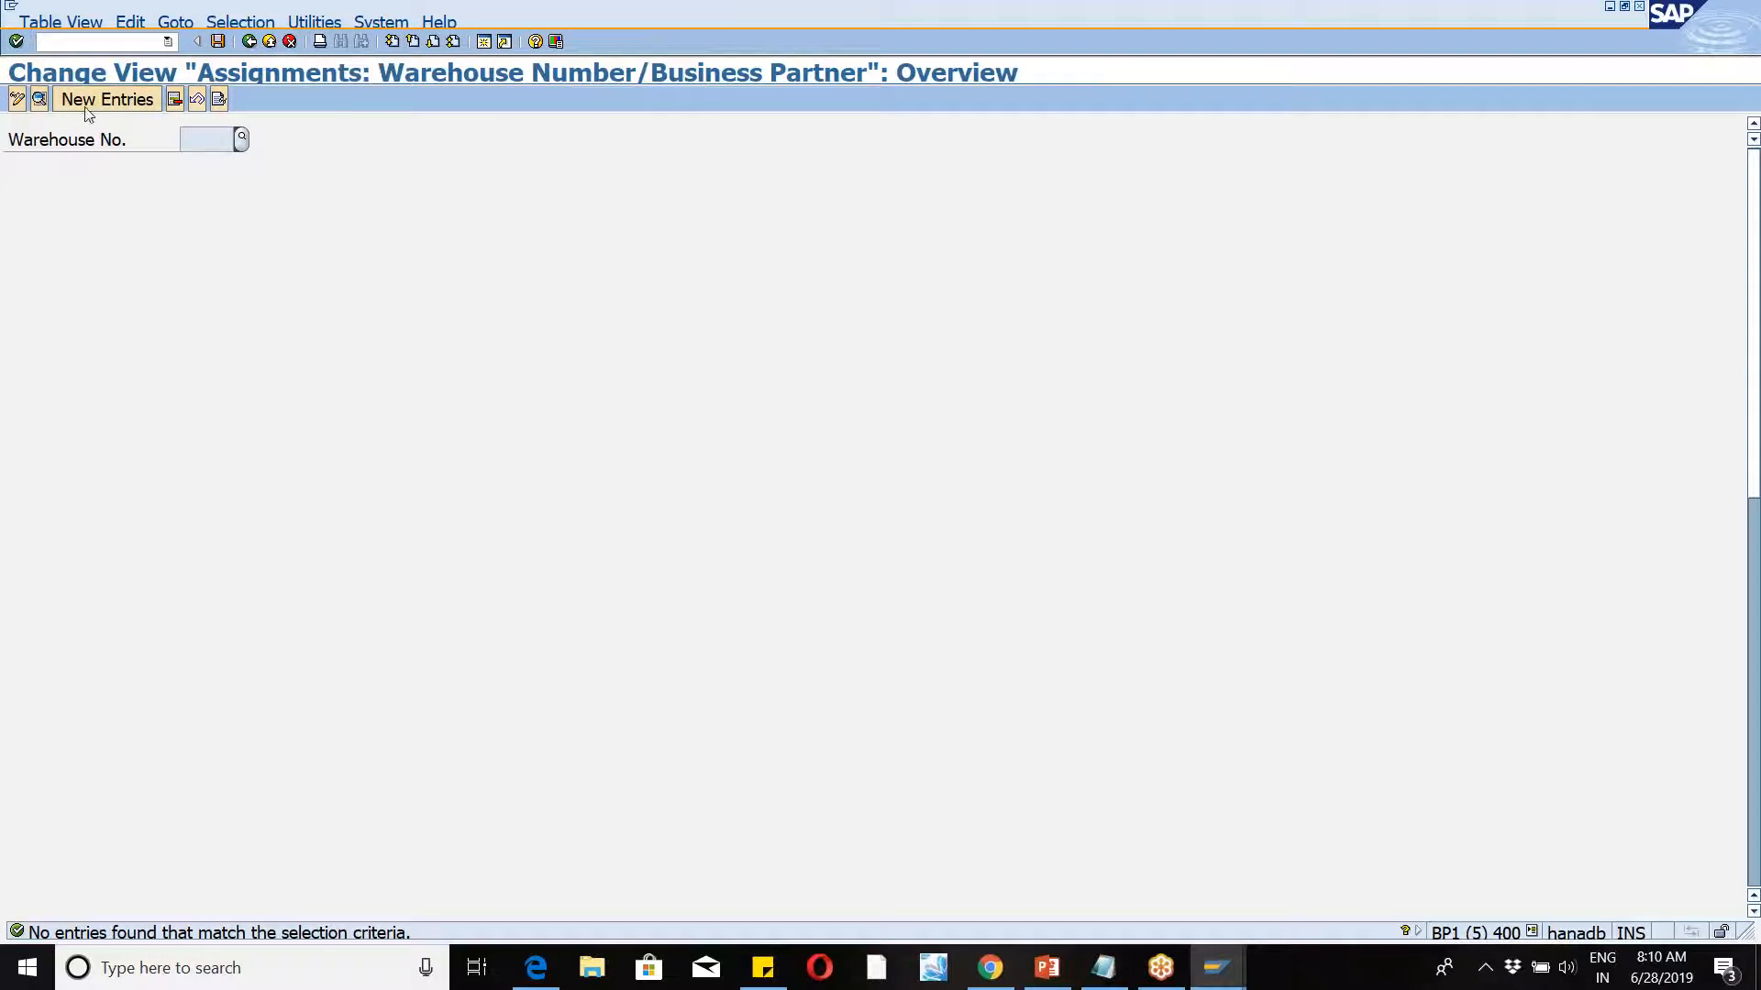
click(87, 107)
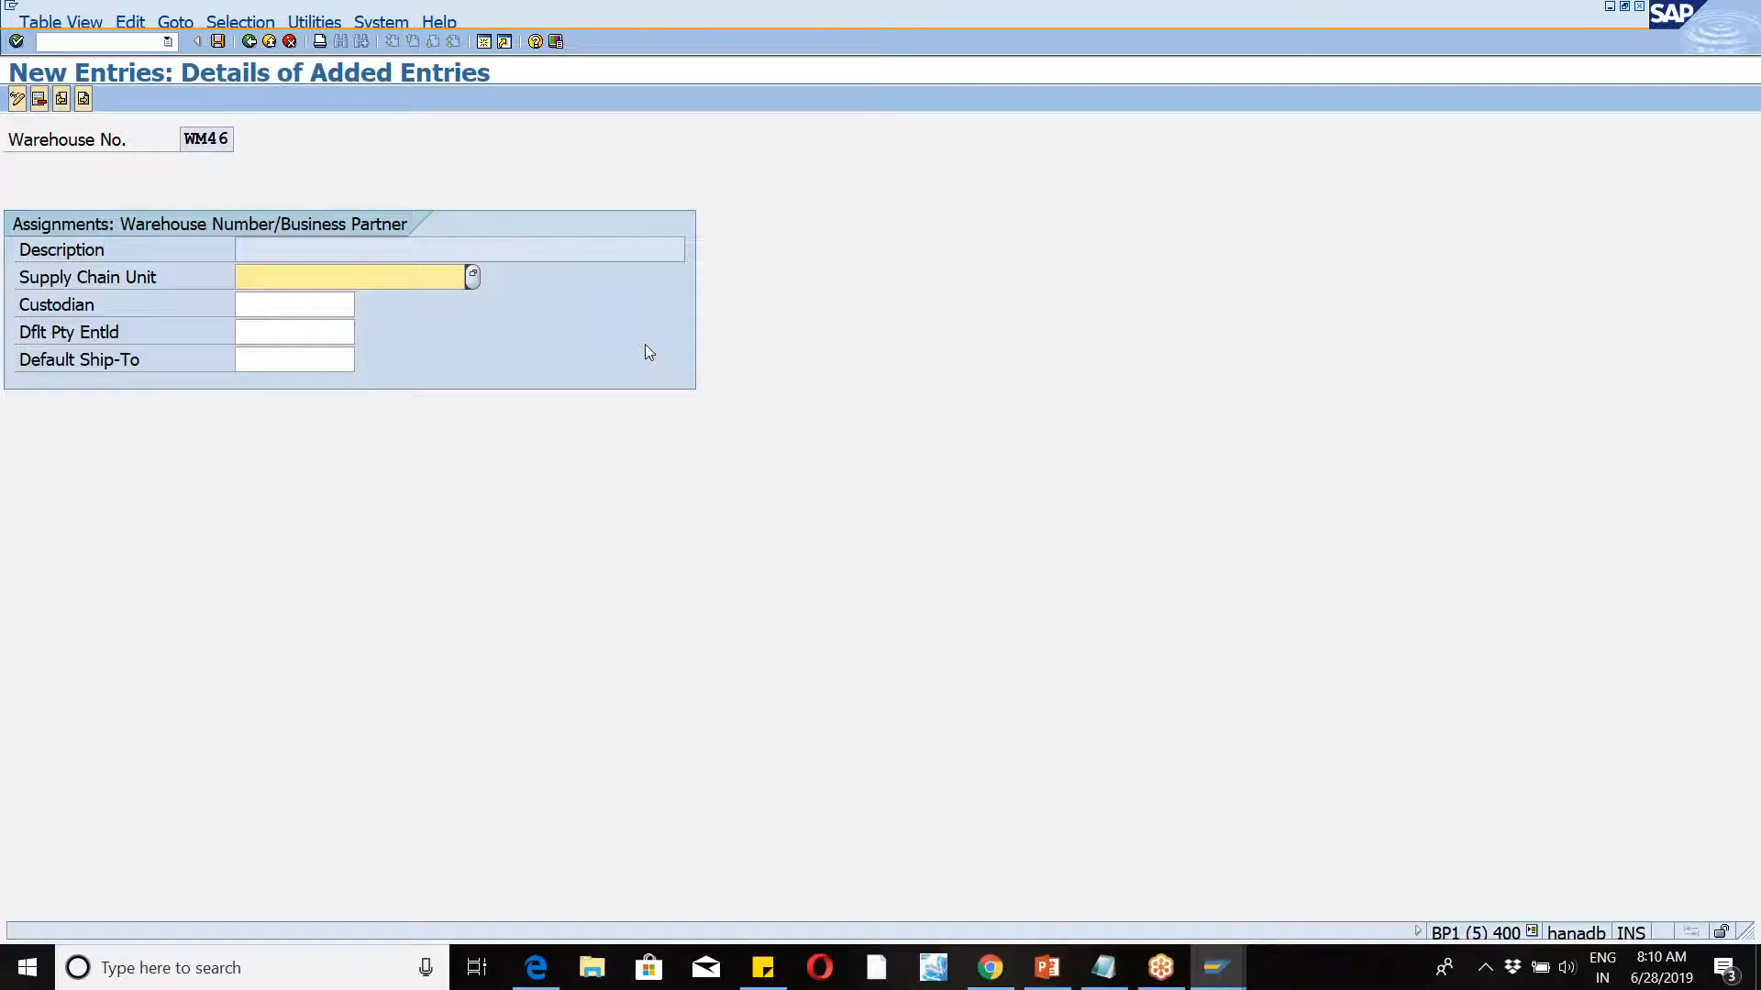
Step: Open transaction CFM1 in a new session
click(1753, 677)
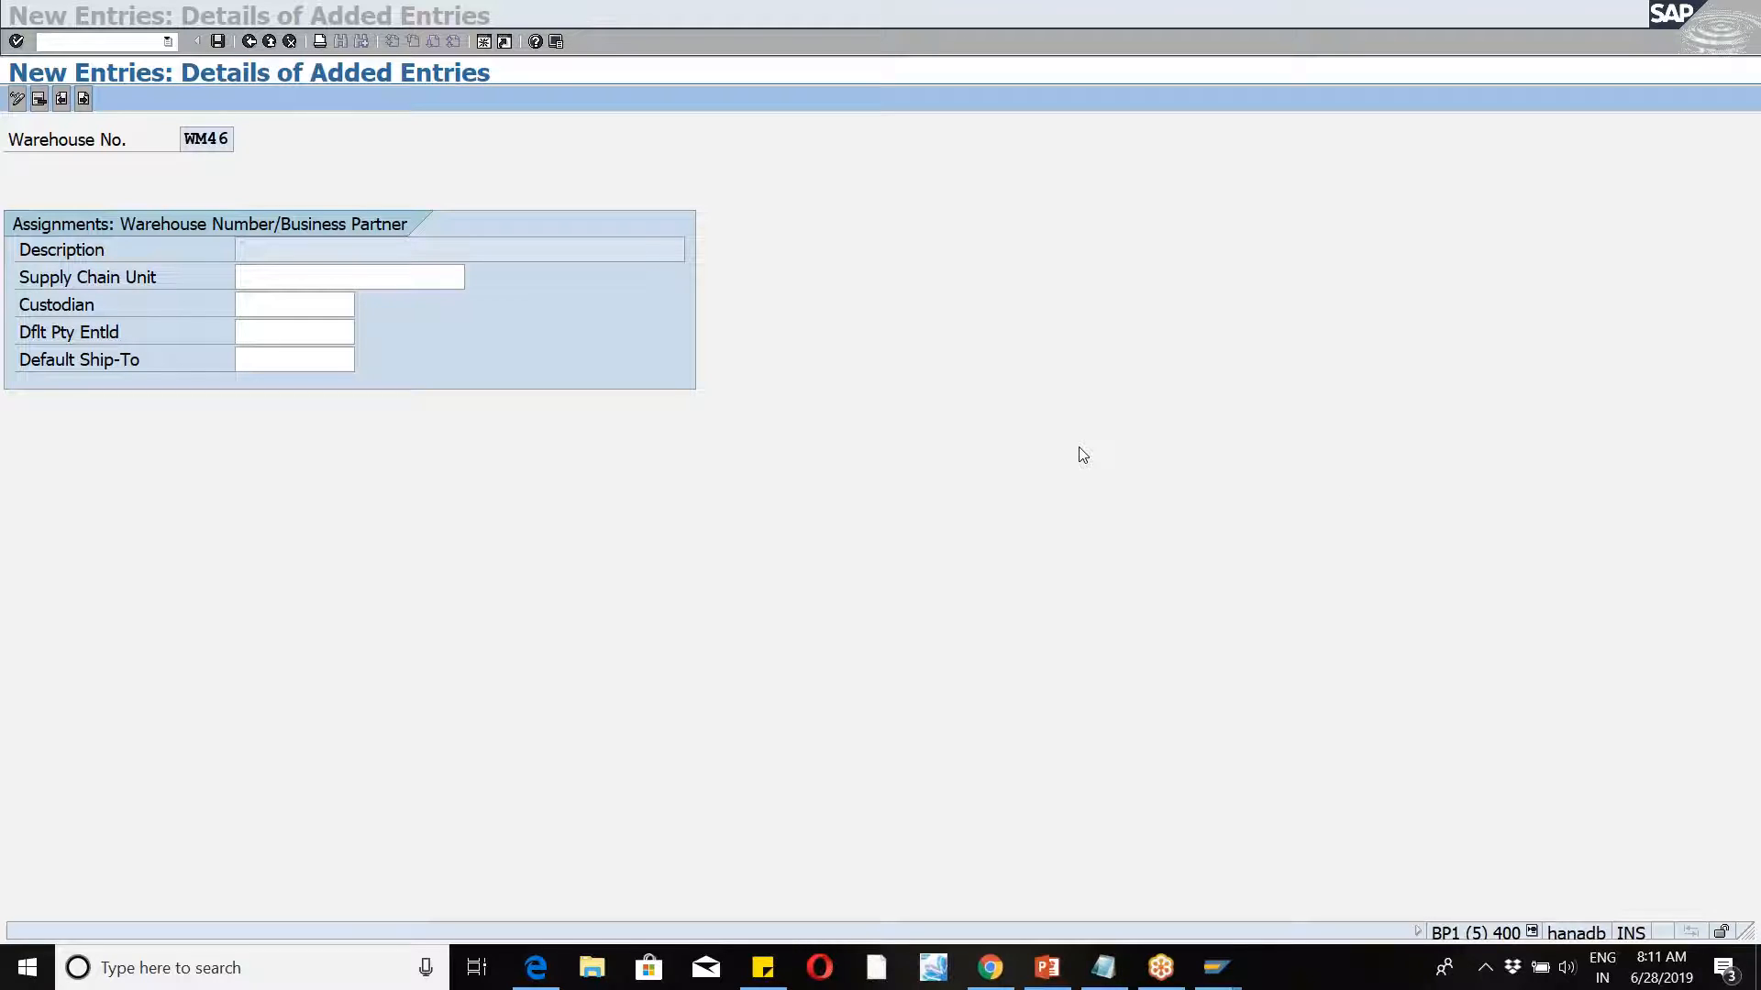
click(483, 66)
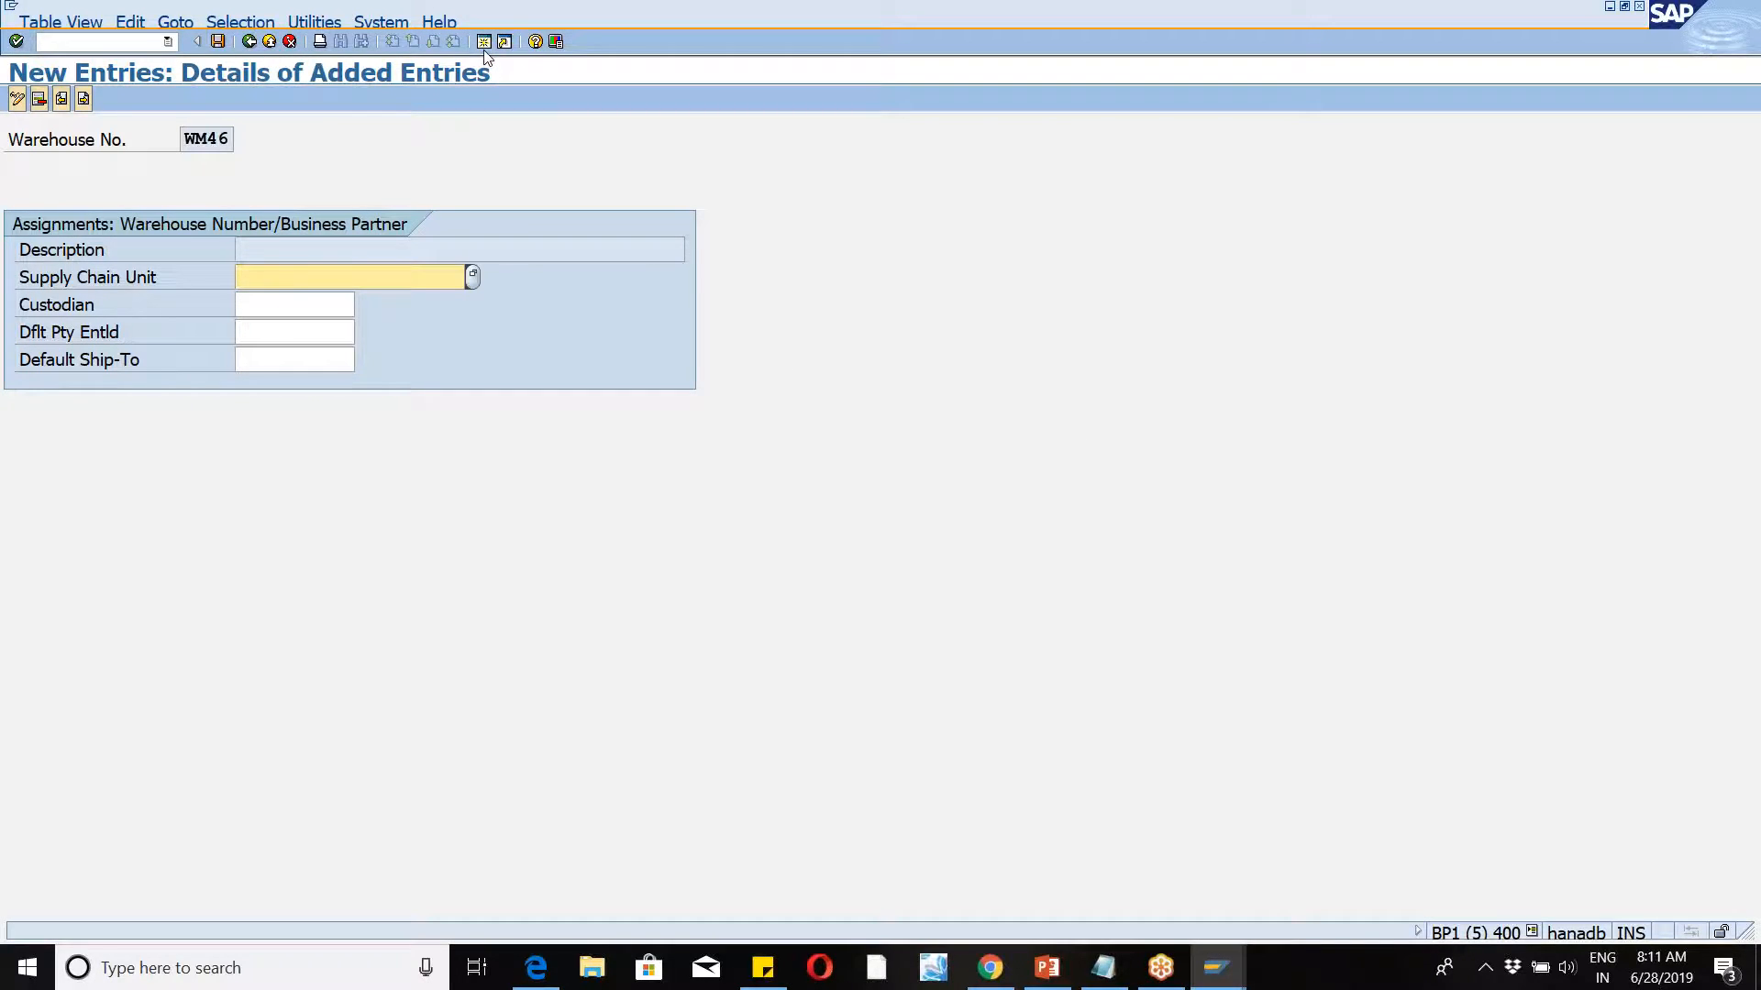
click(483, 42)
text(CFM1)
key(Return)
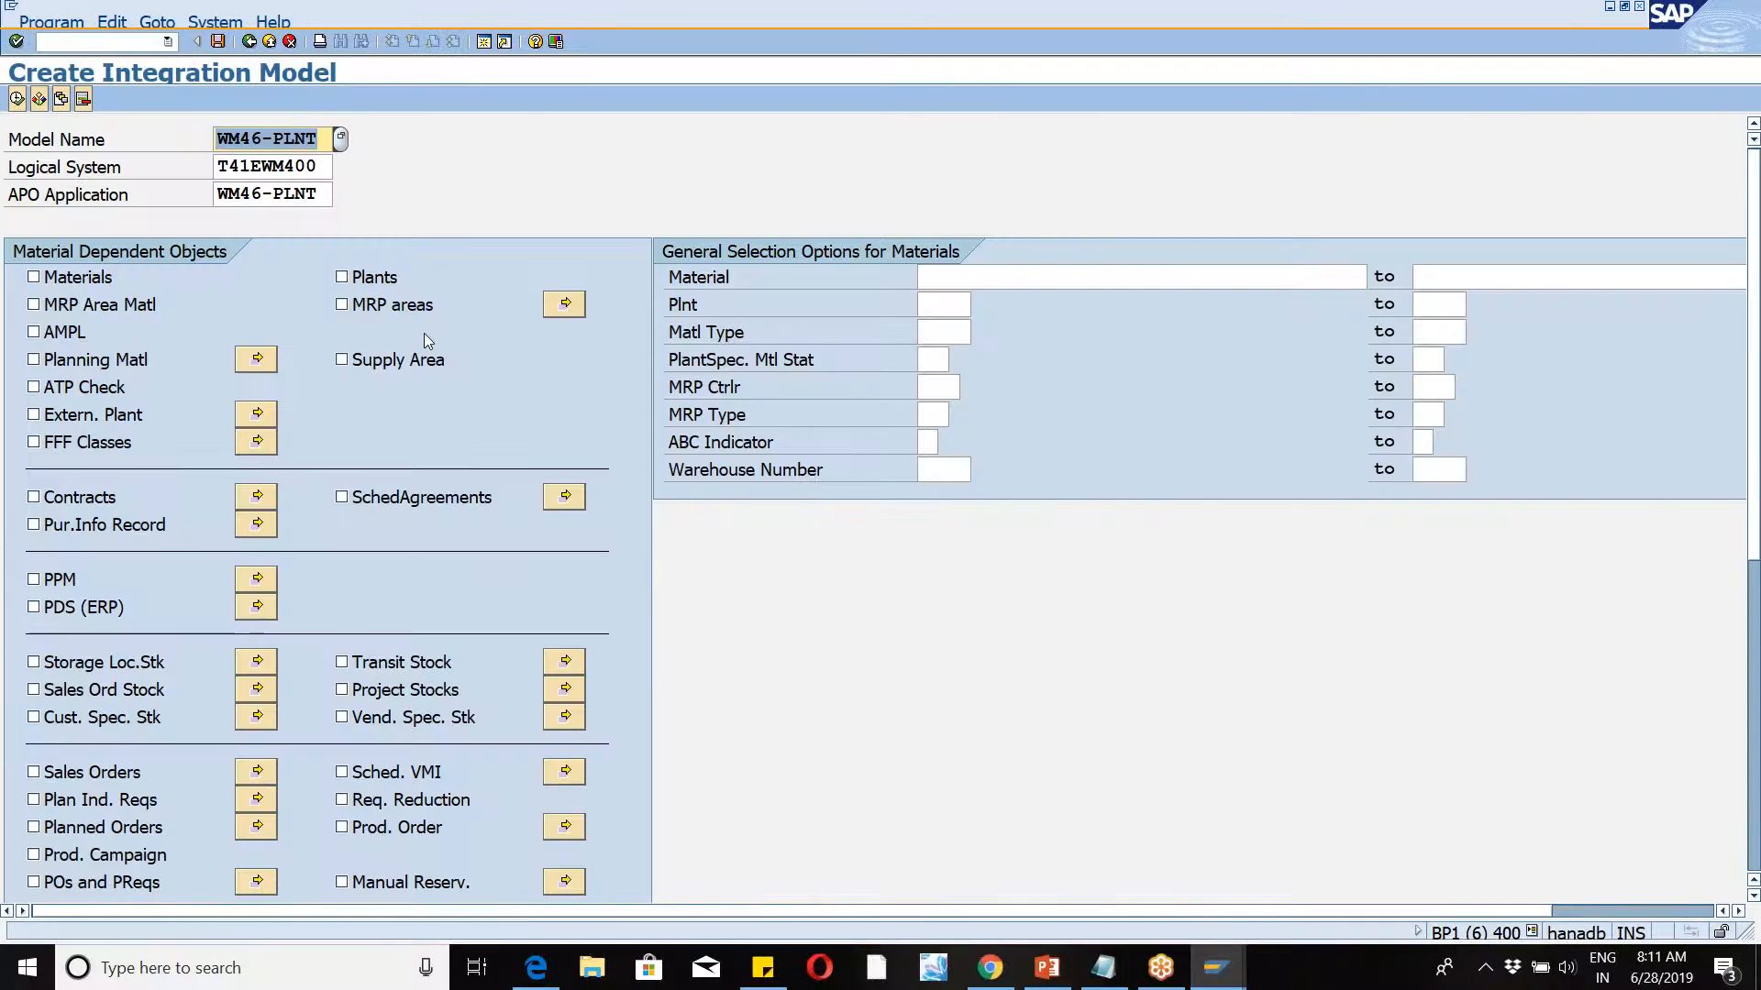
click(1736, 60)
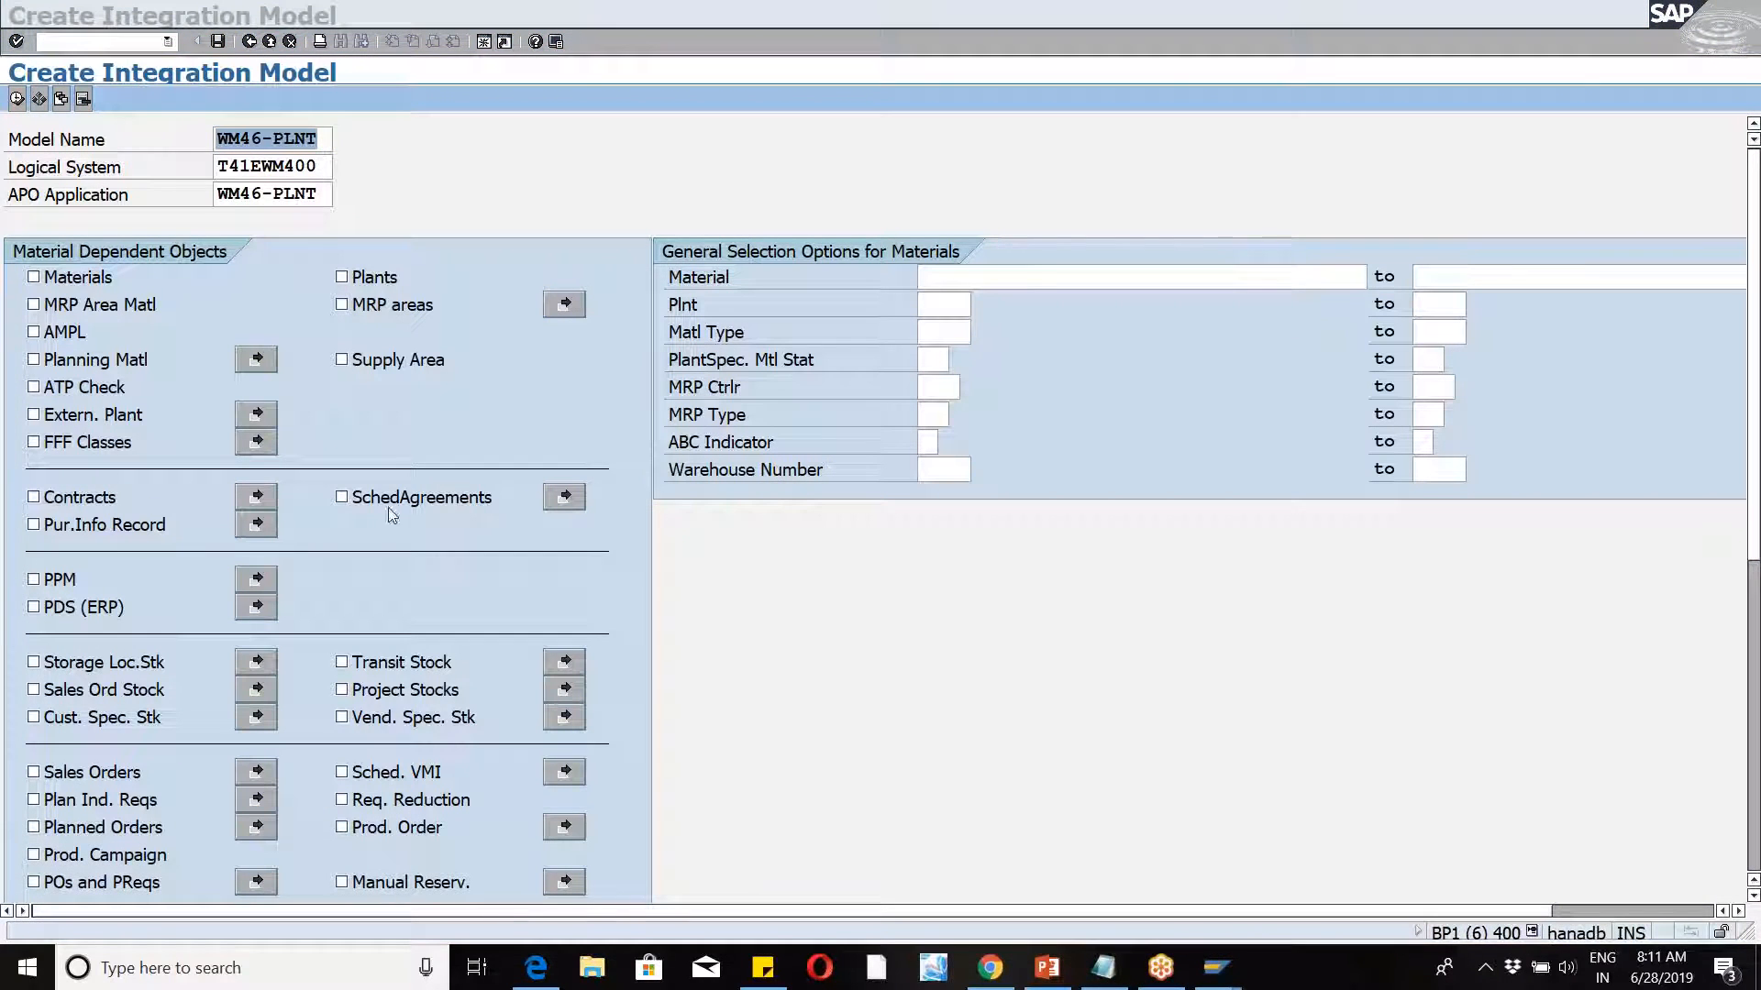
Step: Include Customers in the integration model to look at the Create Loc./BP setting, and clear the Customers selection again
drag(1752, 391, 1759, 608)
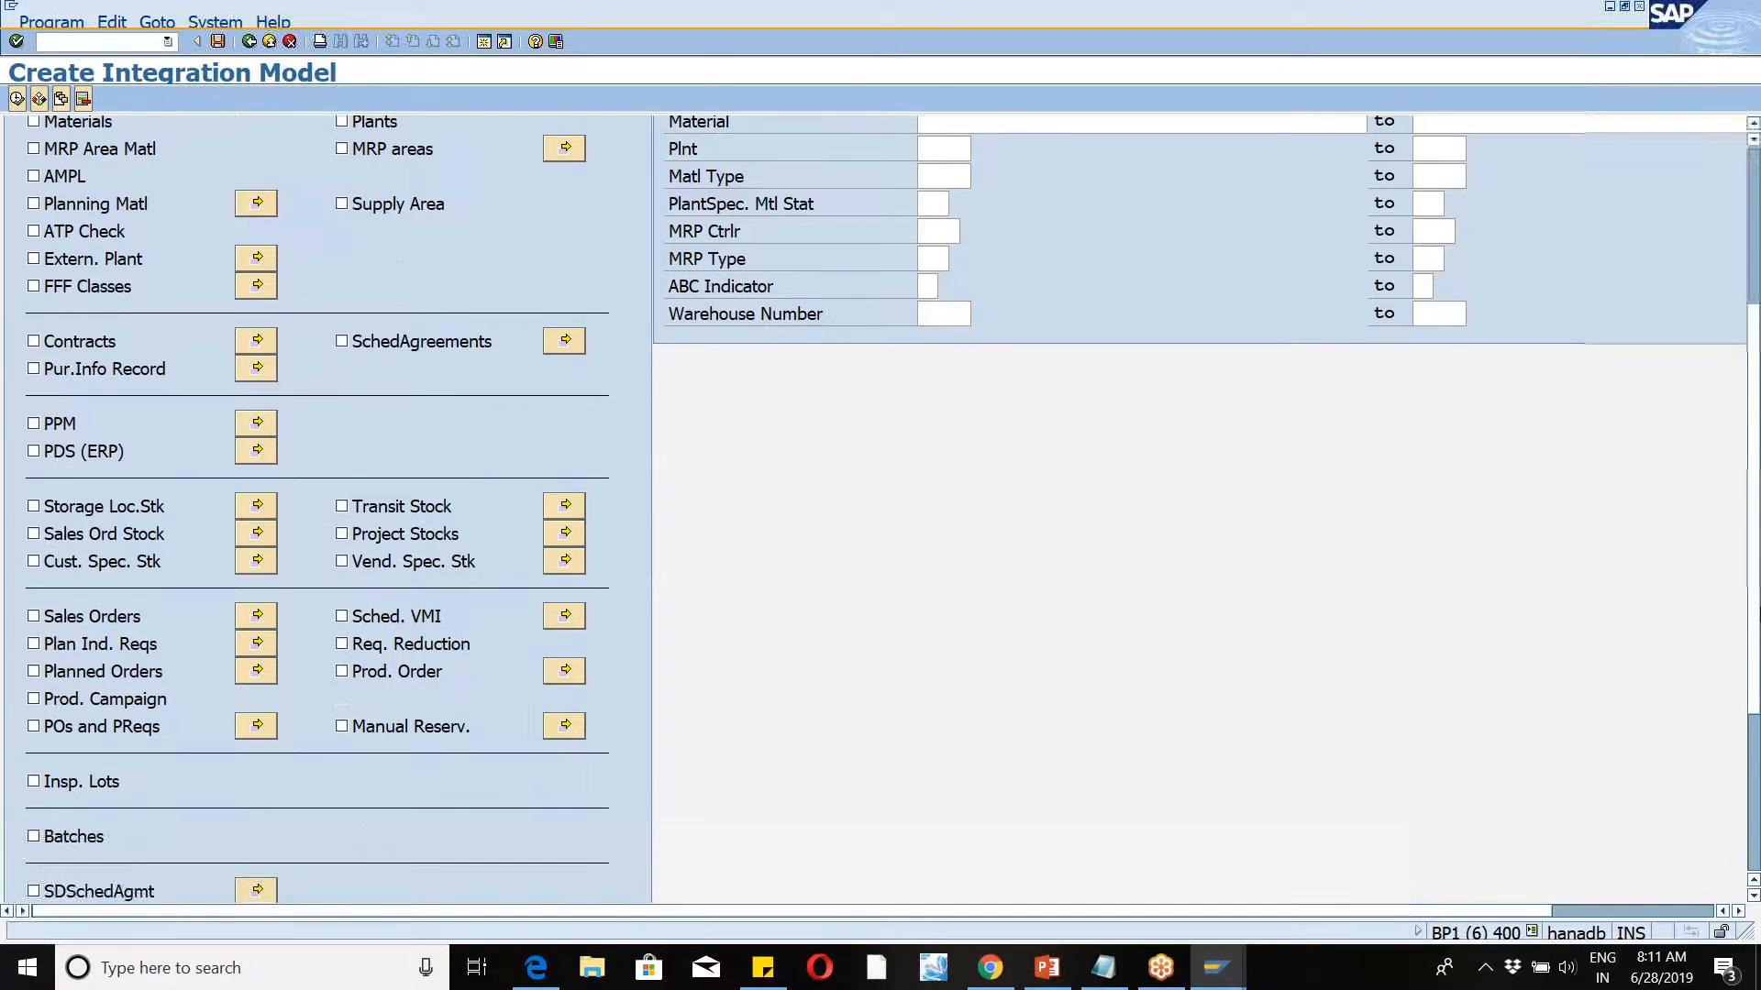
scroll(321, 504, down, 5)
click(34, 666)
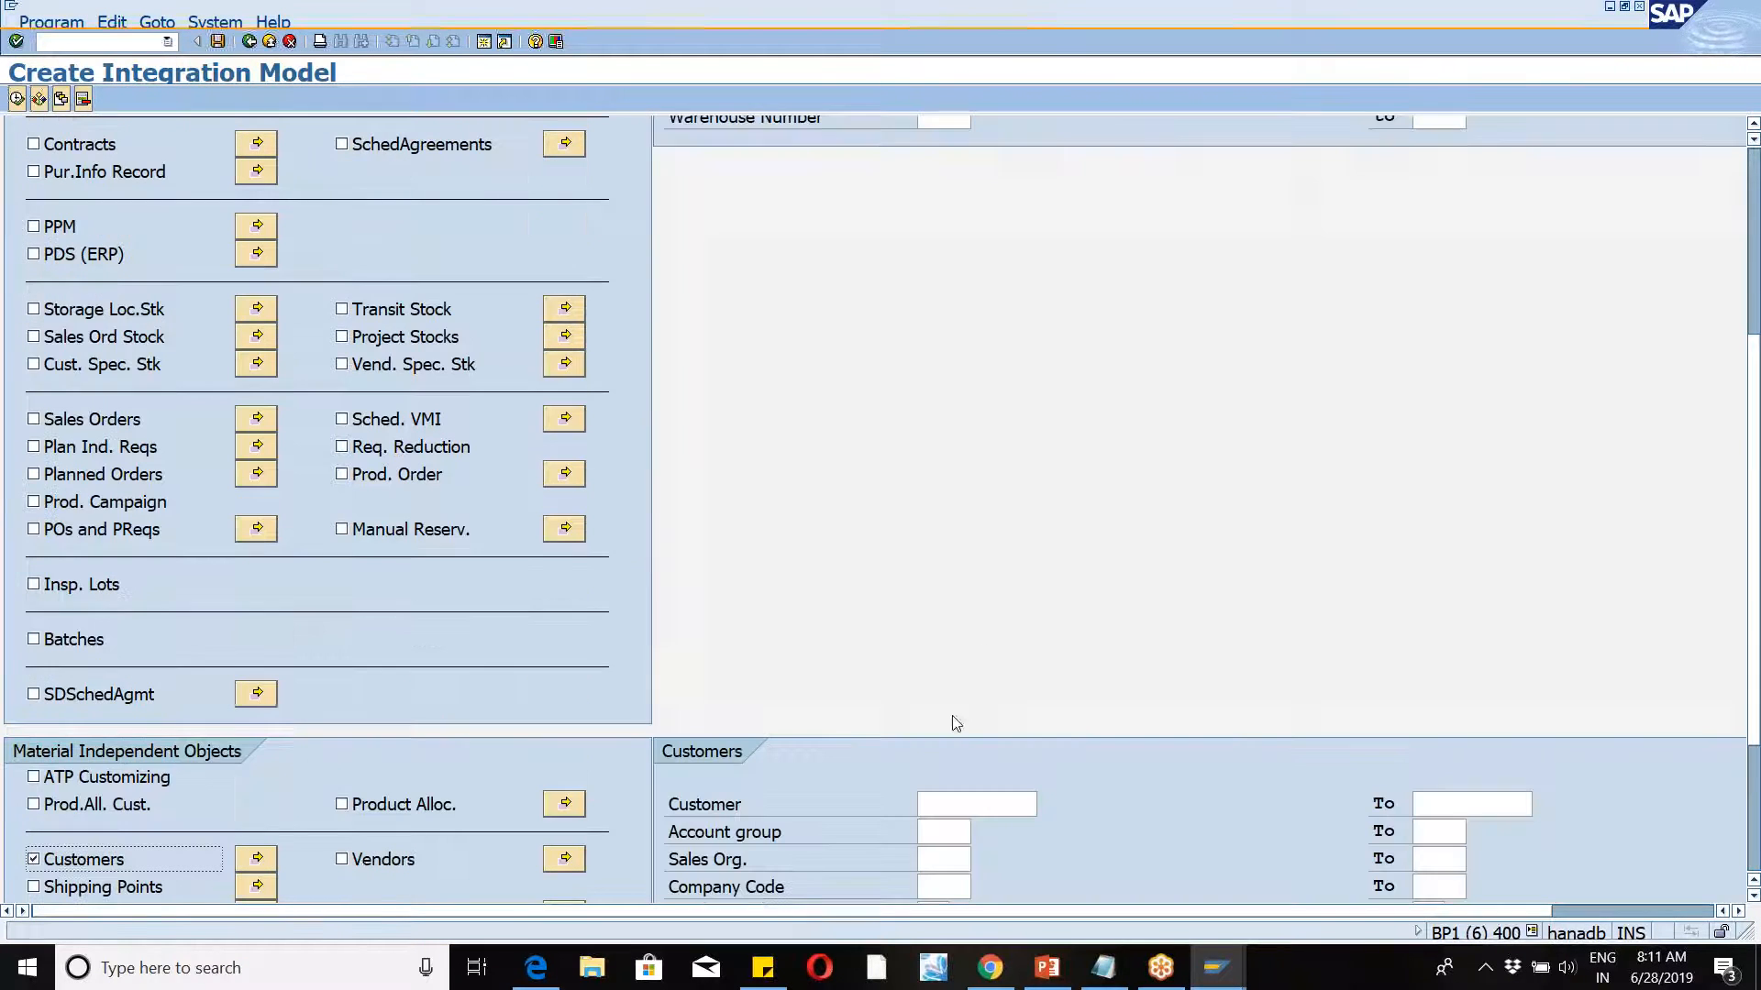
drag(1754, 556, 1758, 734)
click(928, 760)
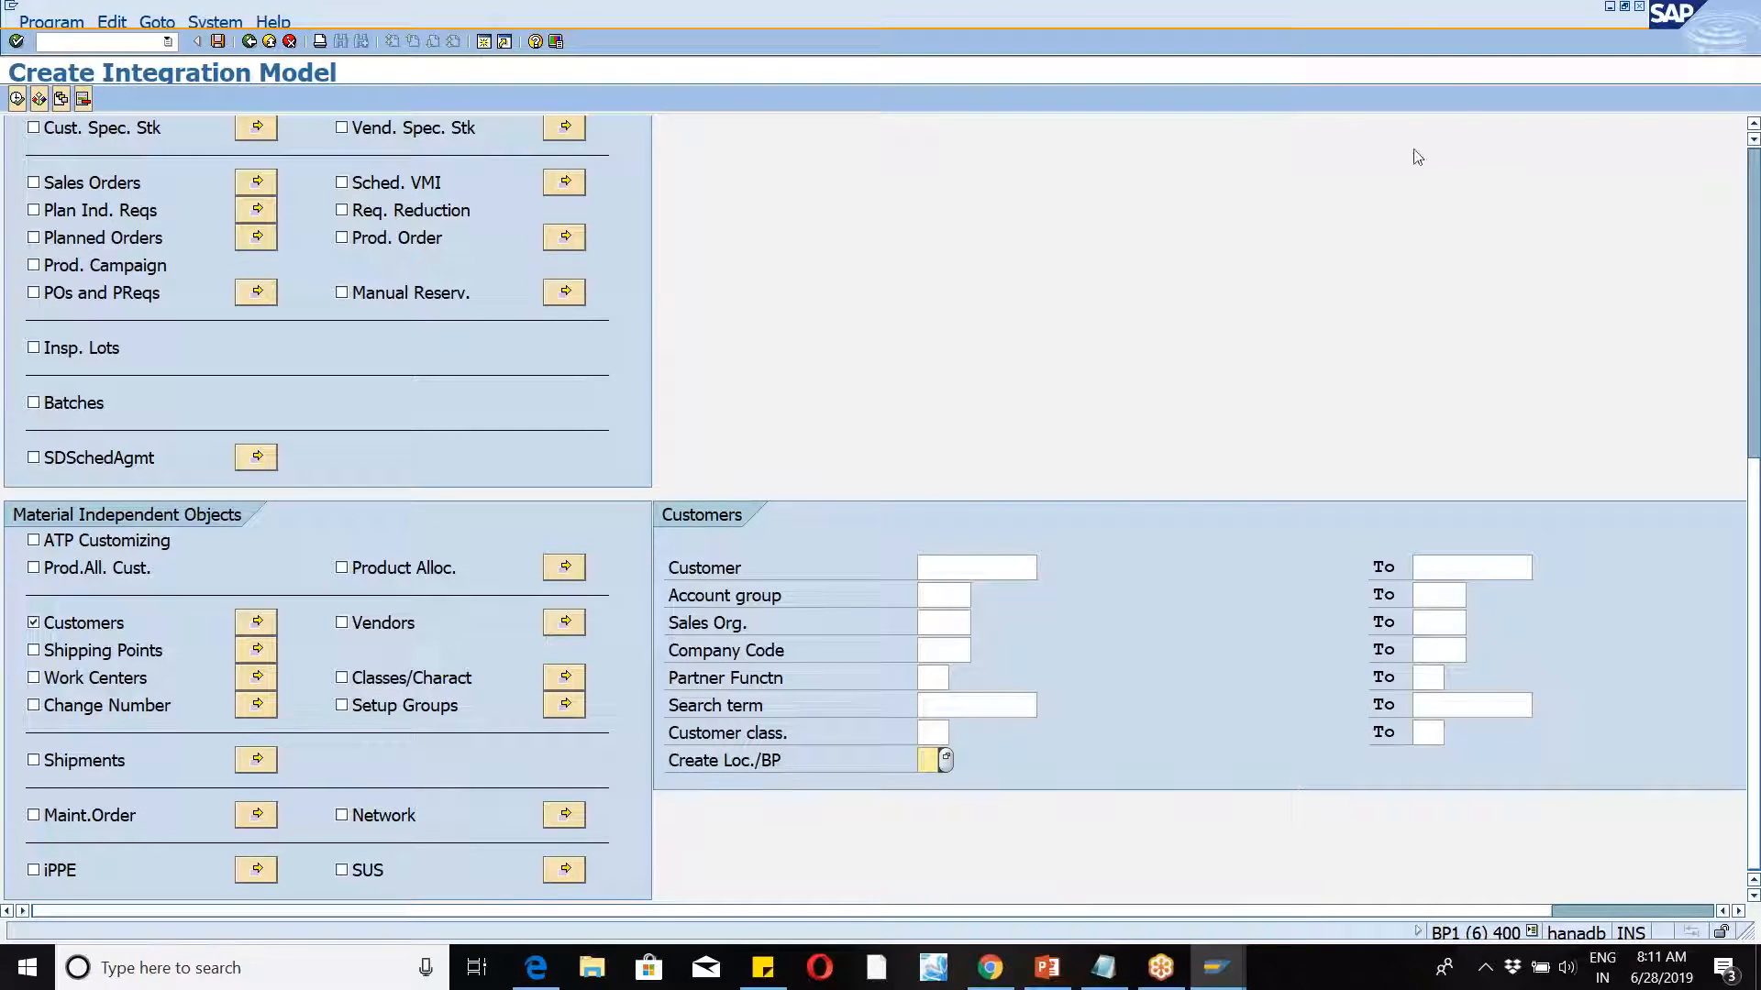
click(1450, 32)
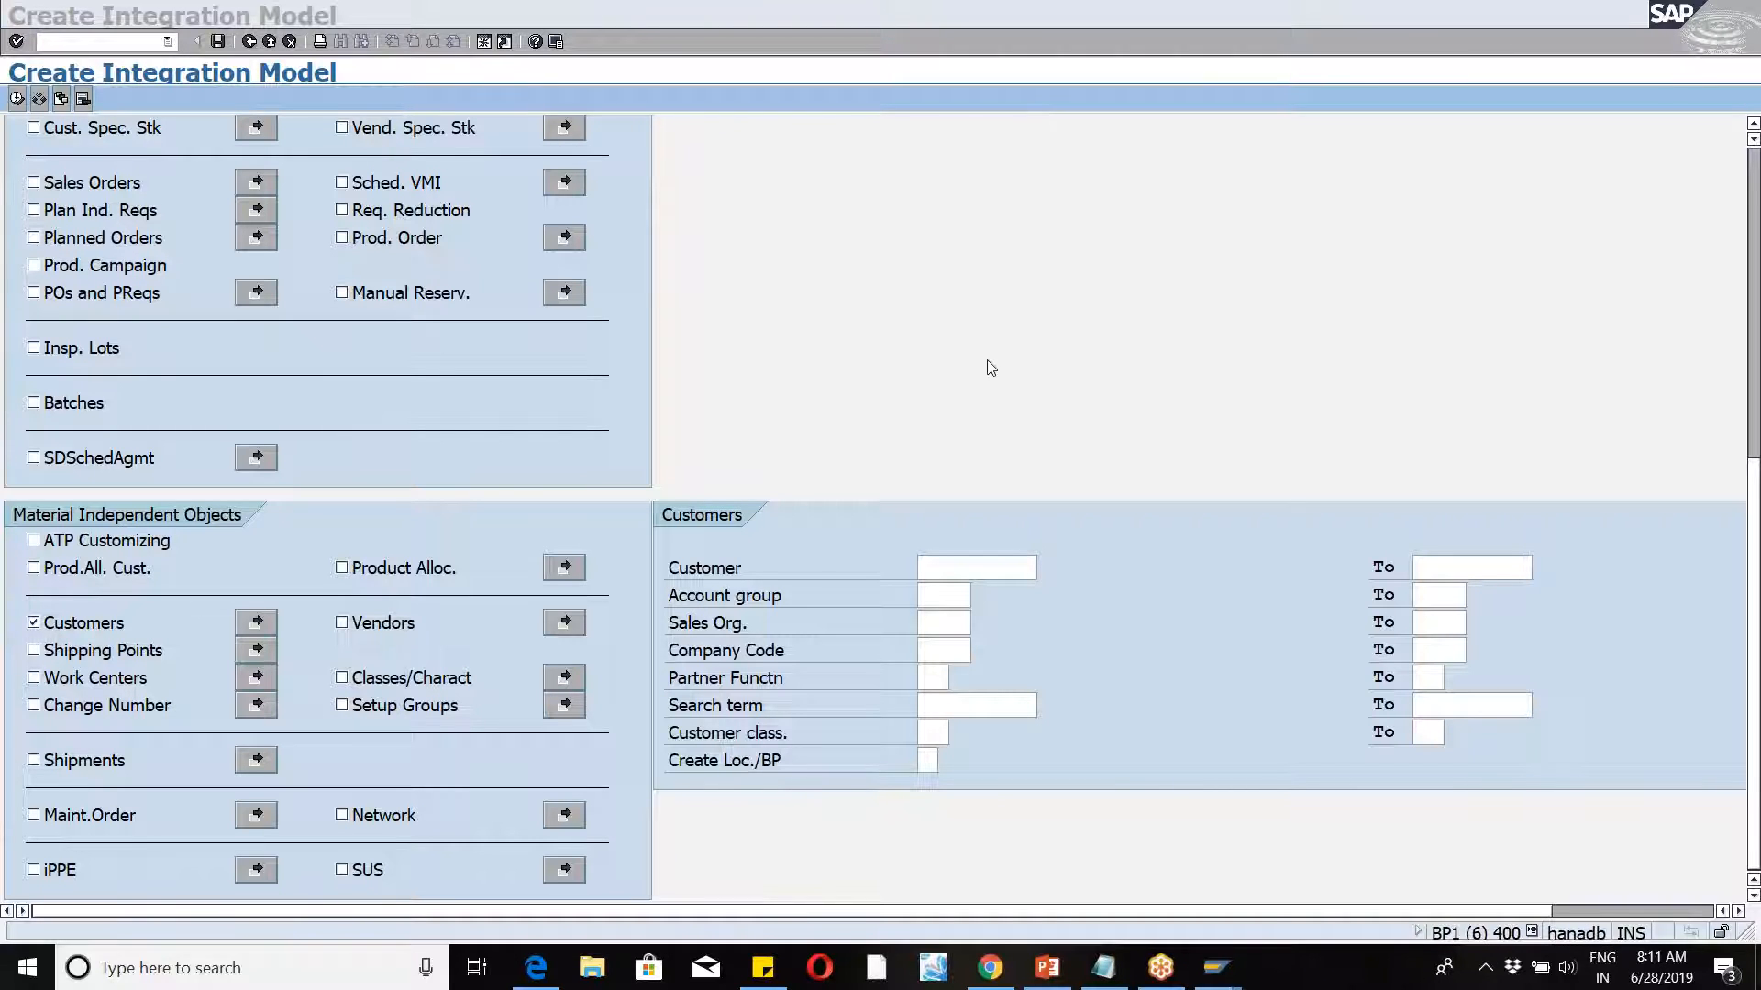
click(921, 768)
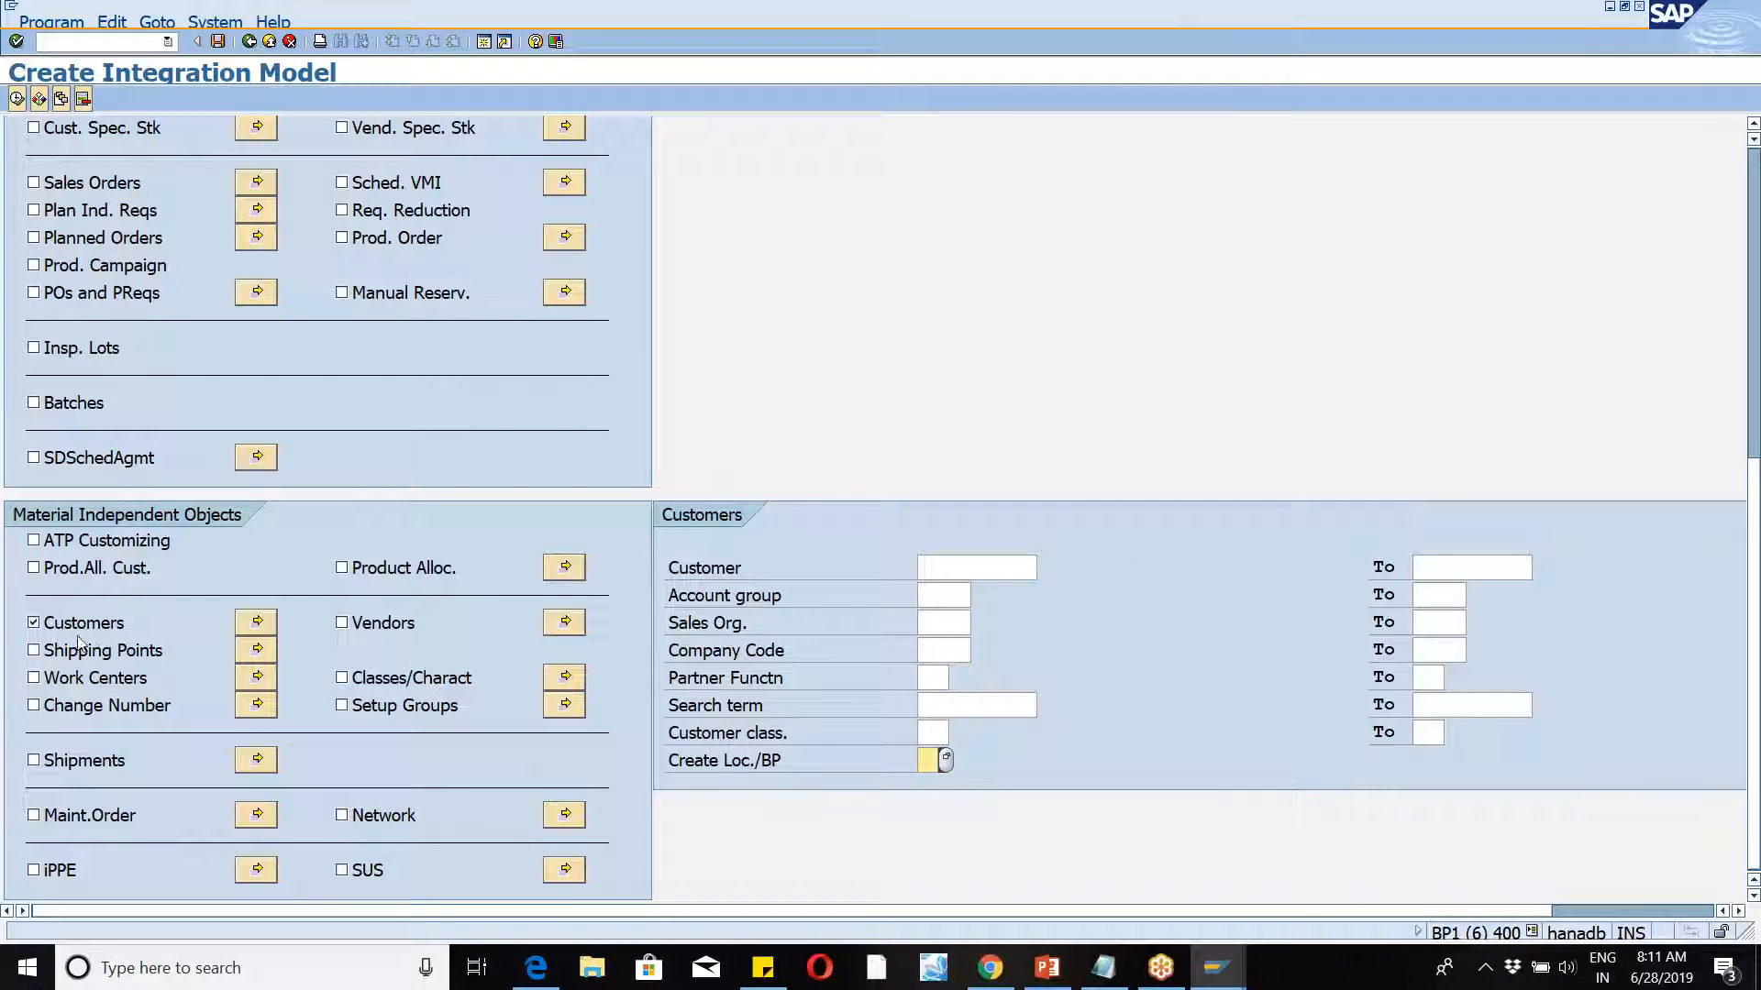
click(49, 633)
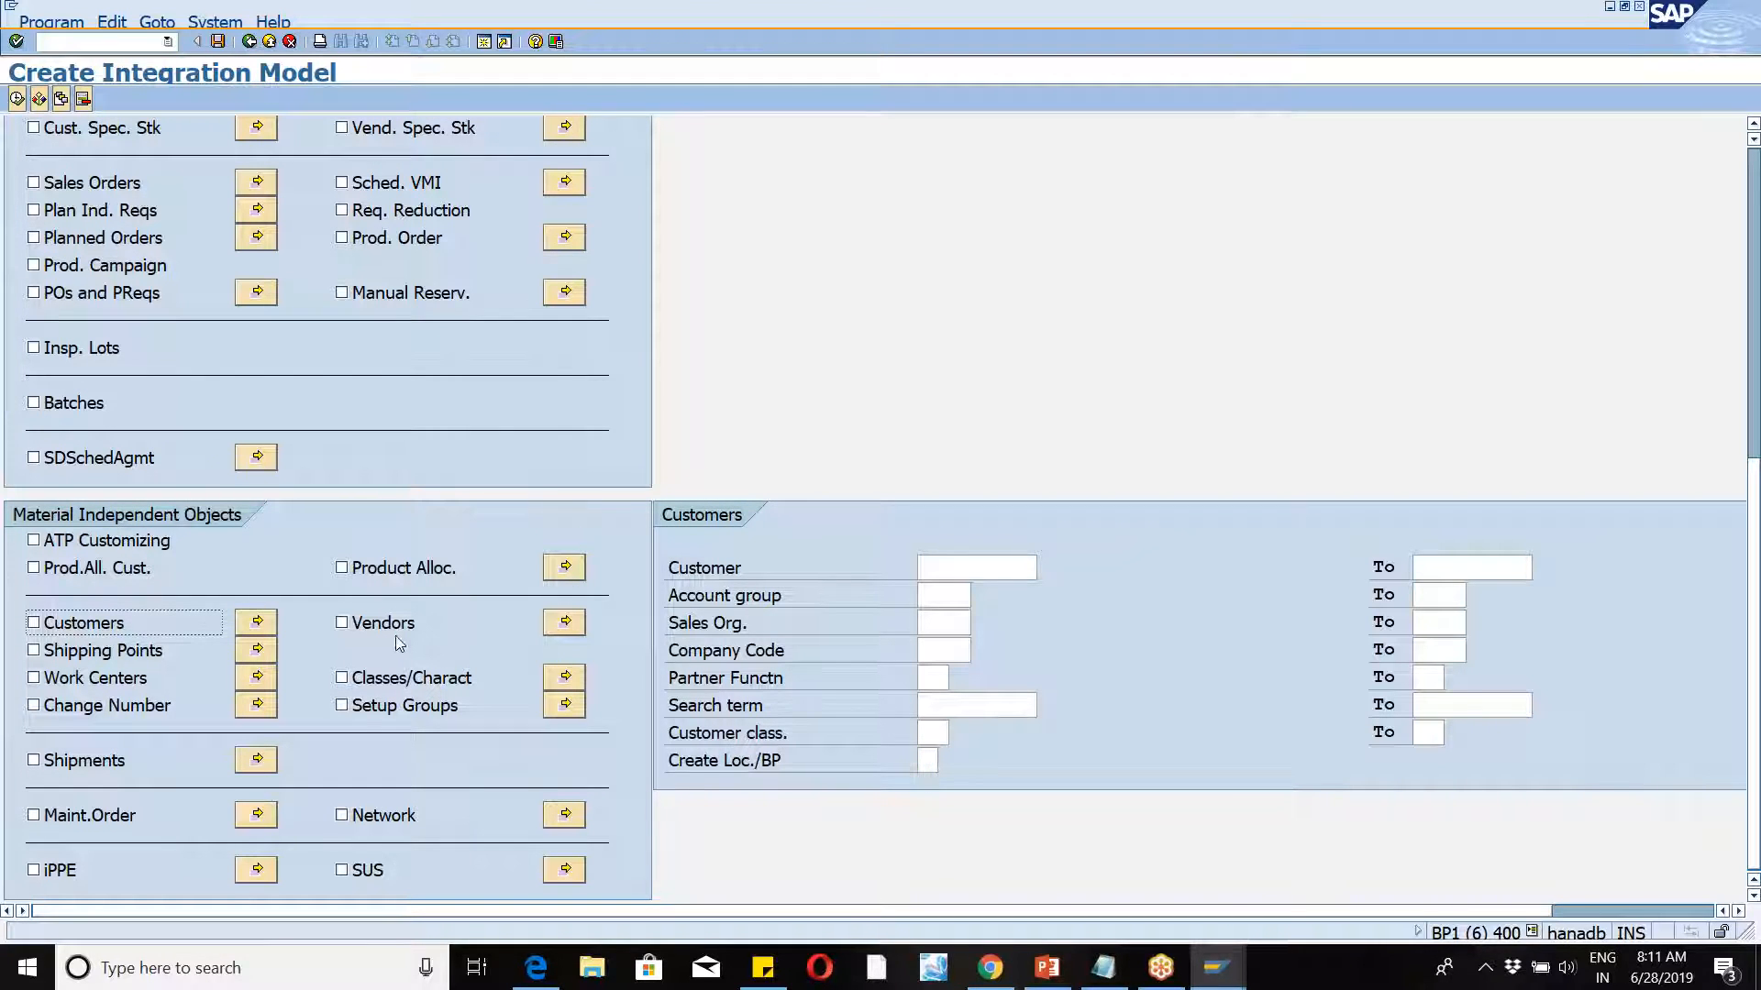
Step: Include Vendors in the integration model, examine the Create Loc./BP options, and leave the transaction without saving
click(373, 630)
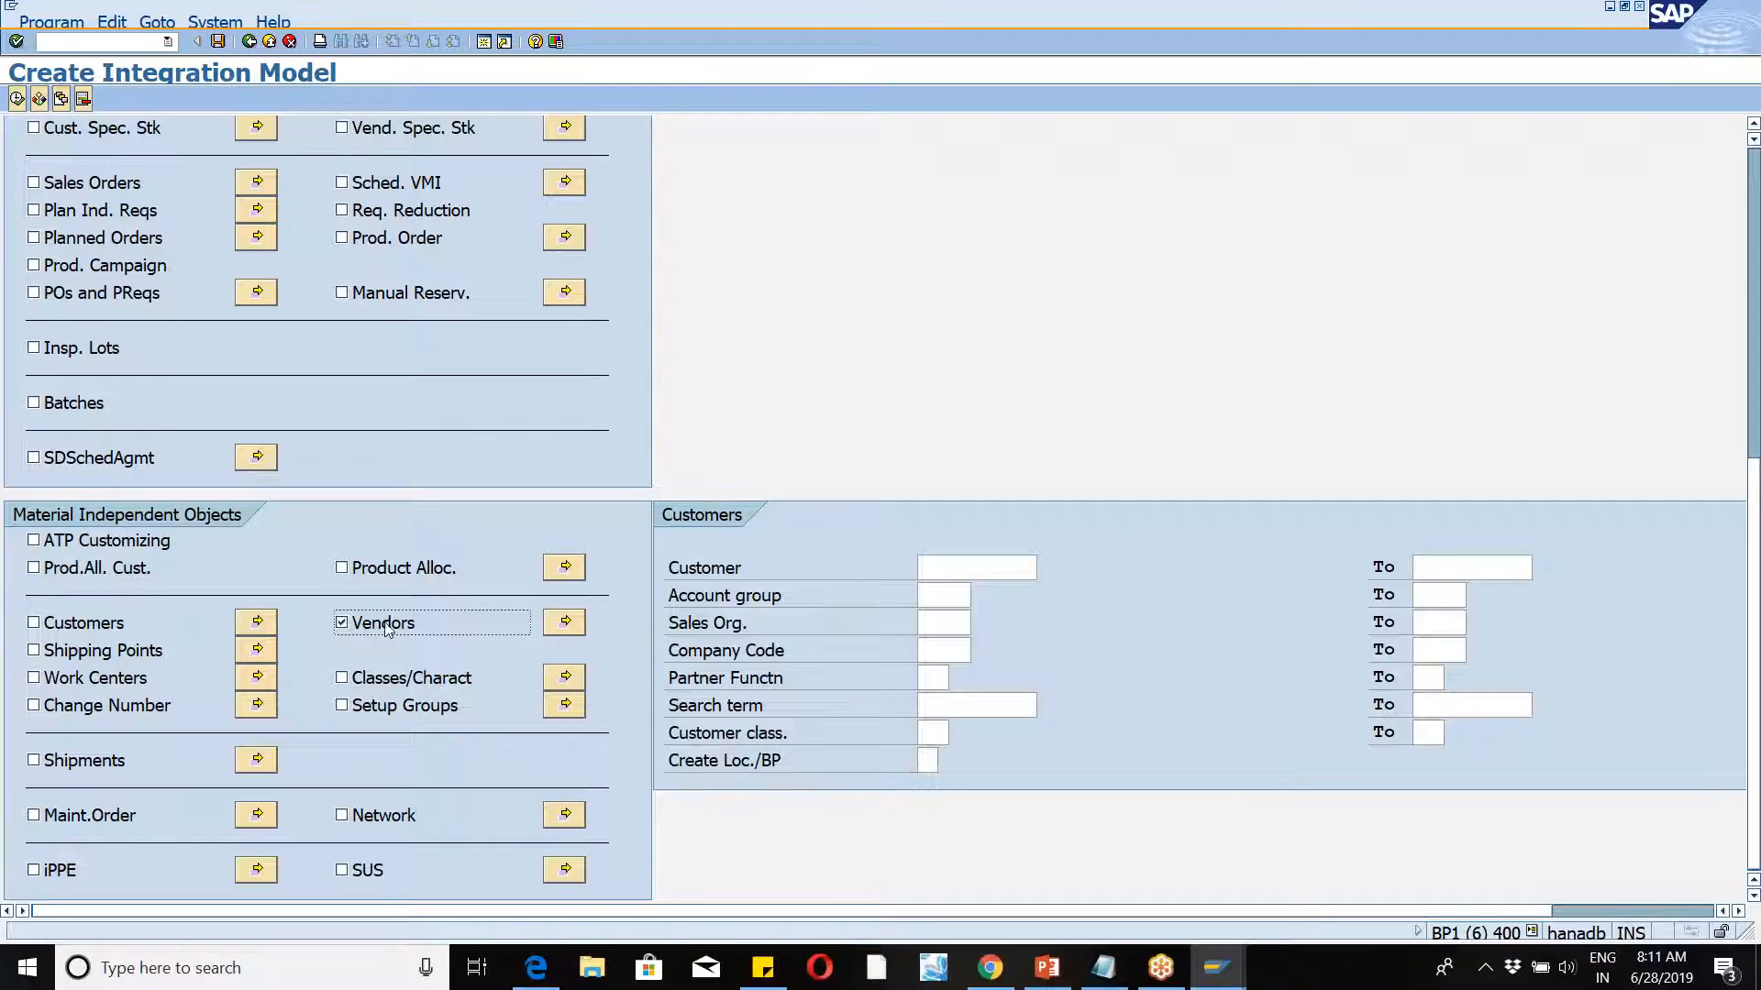
click(926, 761)
click(951, 761)
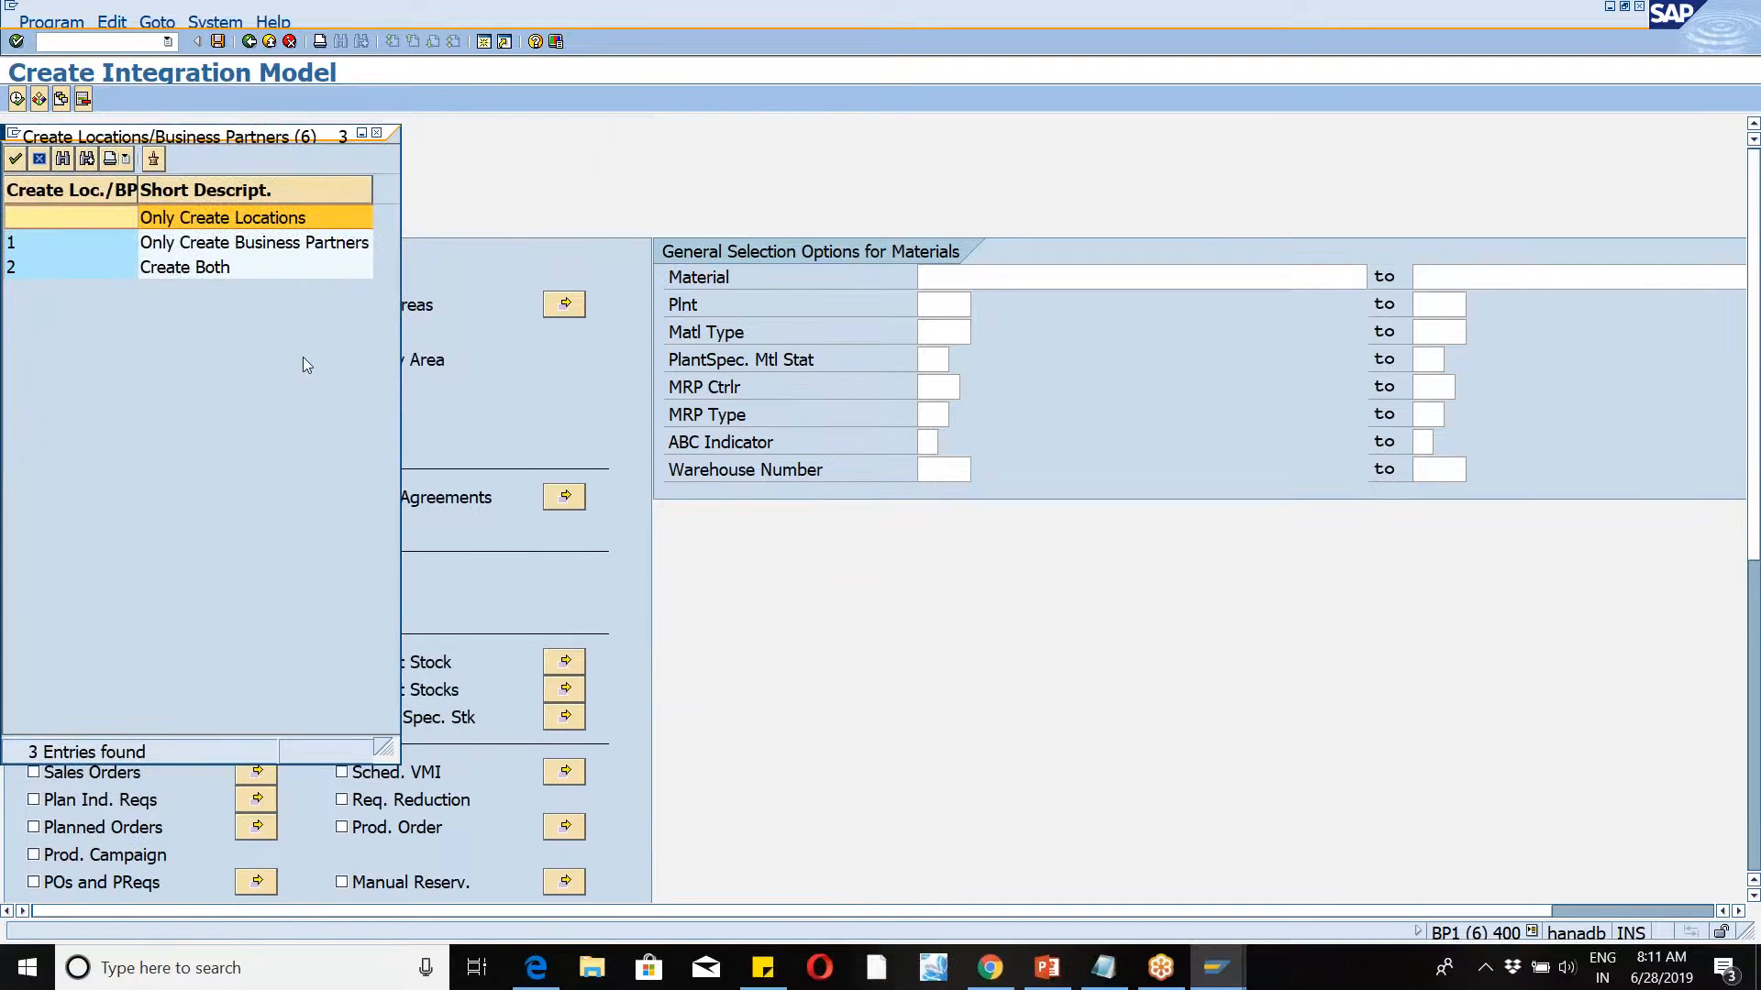
click(249, 247)
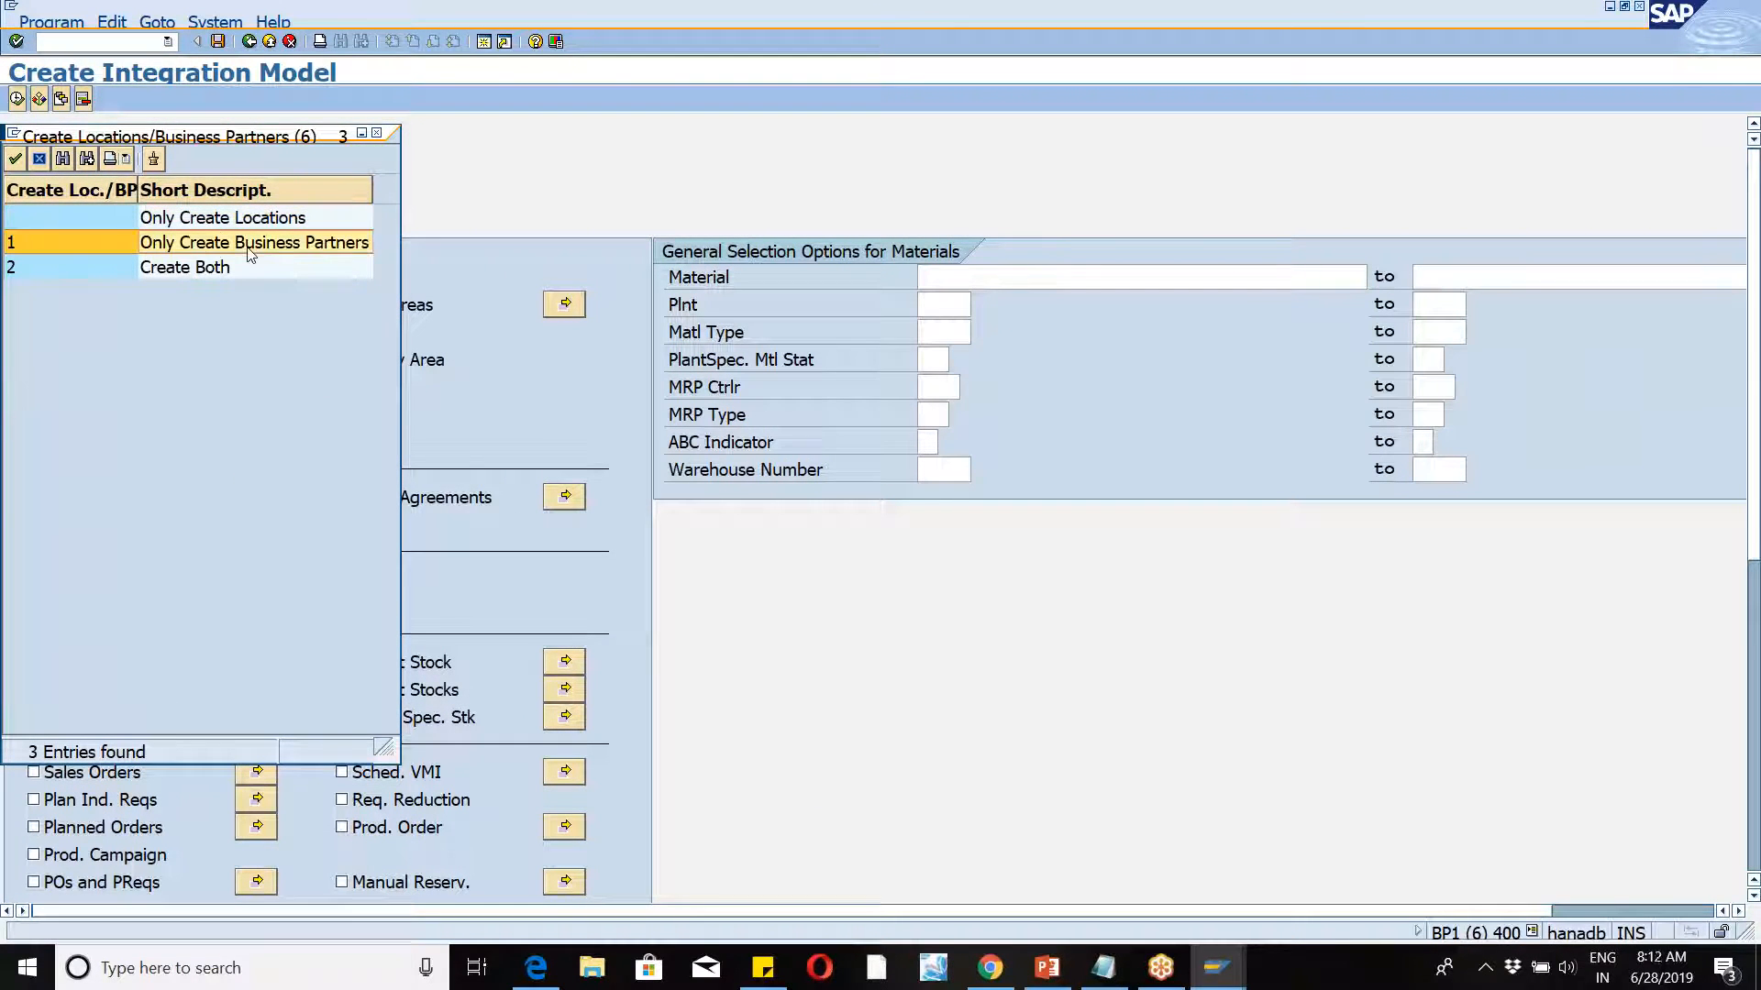
click(383, 138)
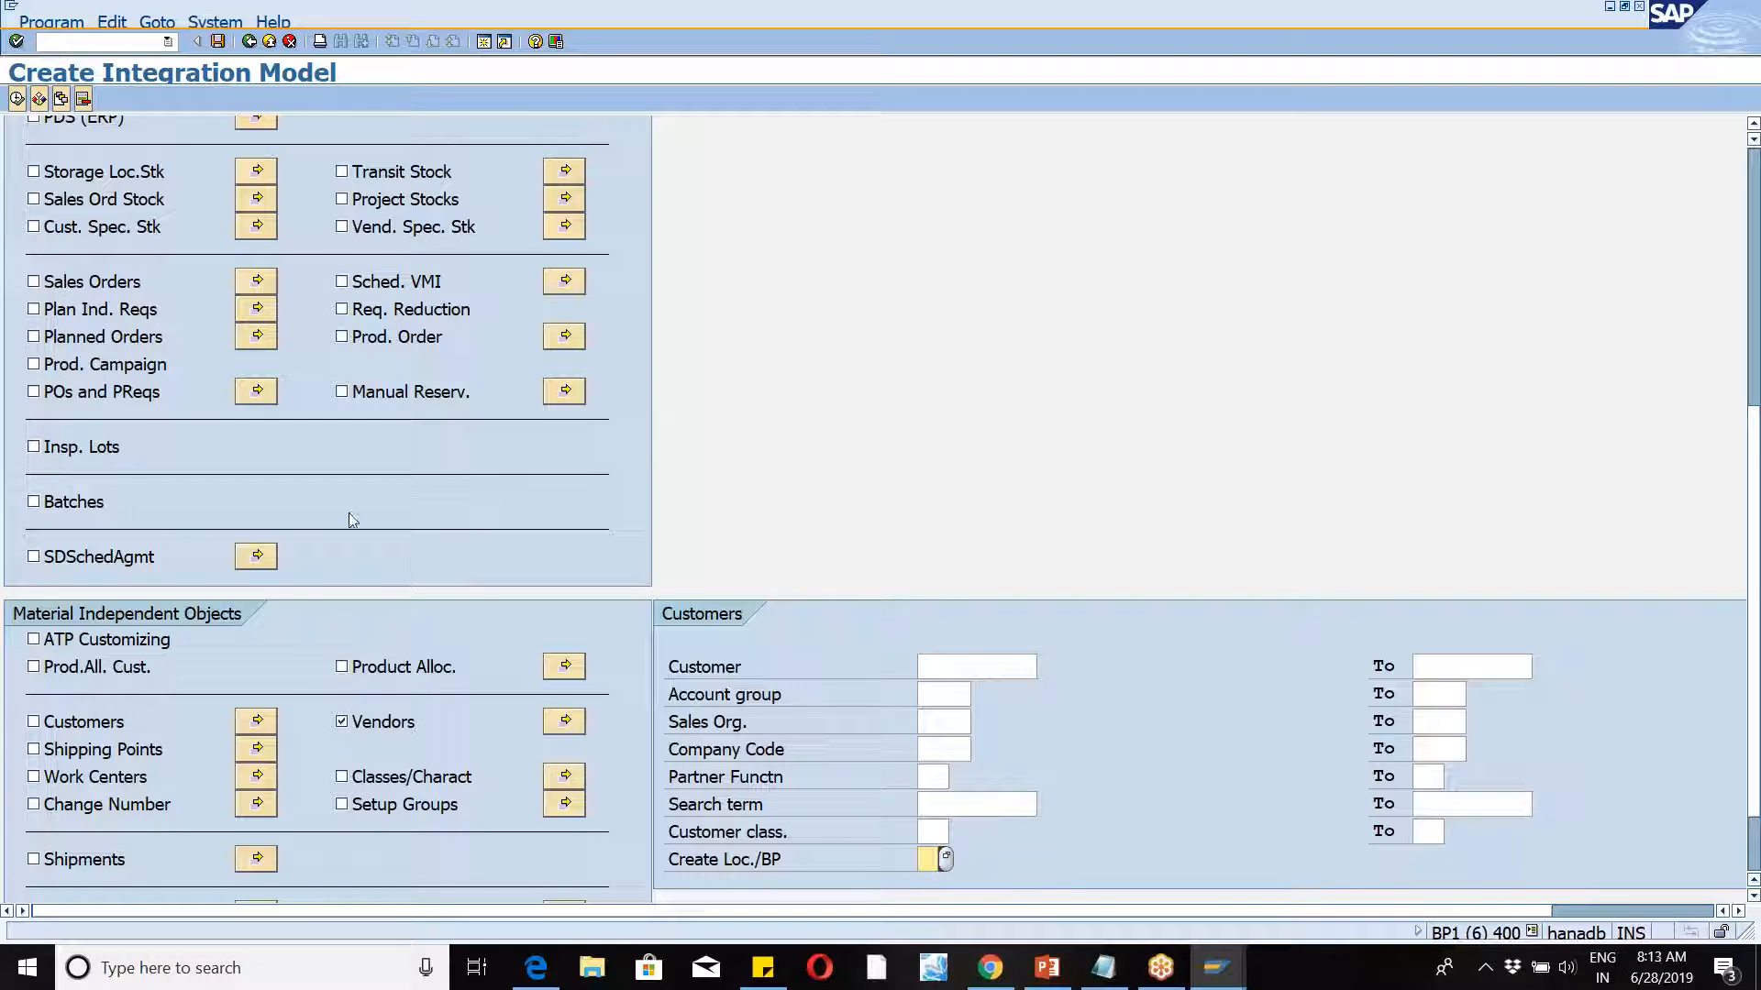
click(271, 43)
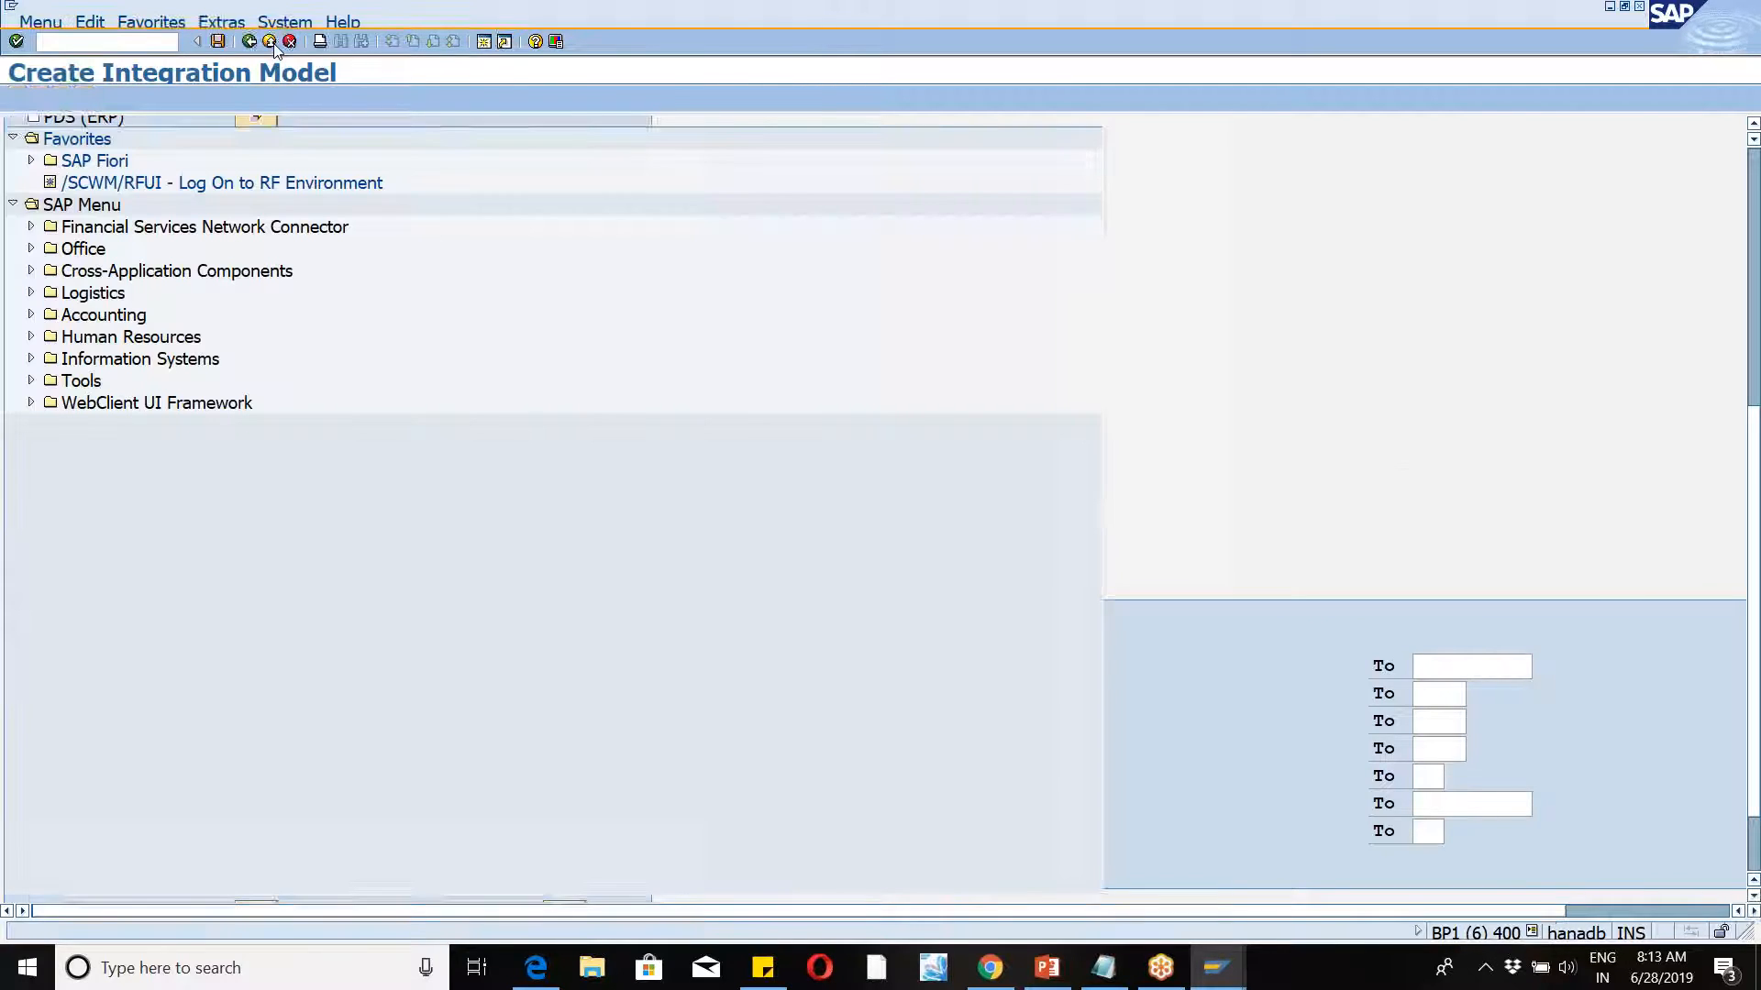
click(272, 43)
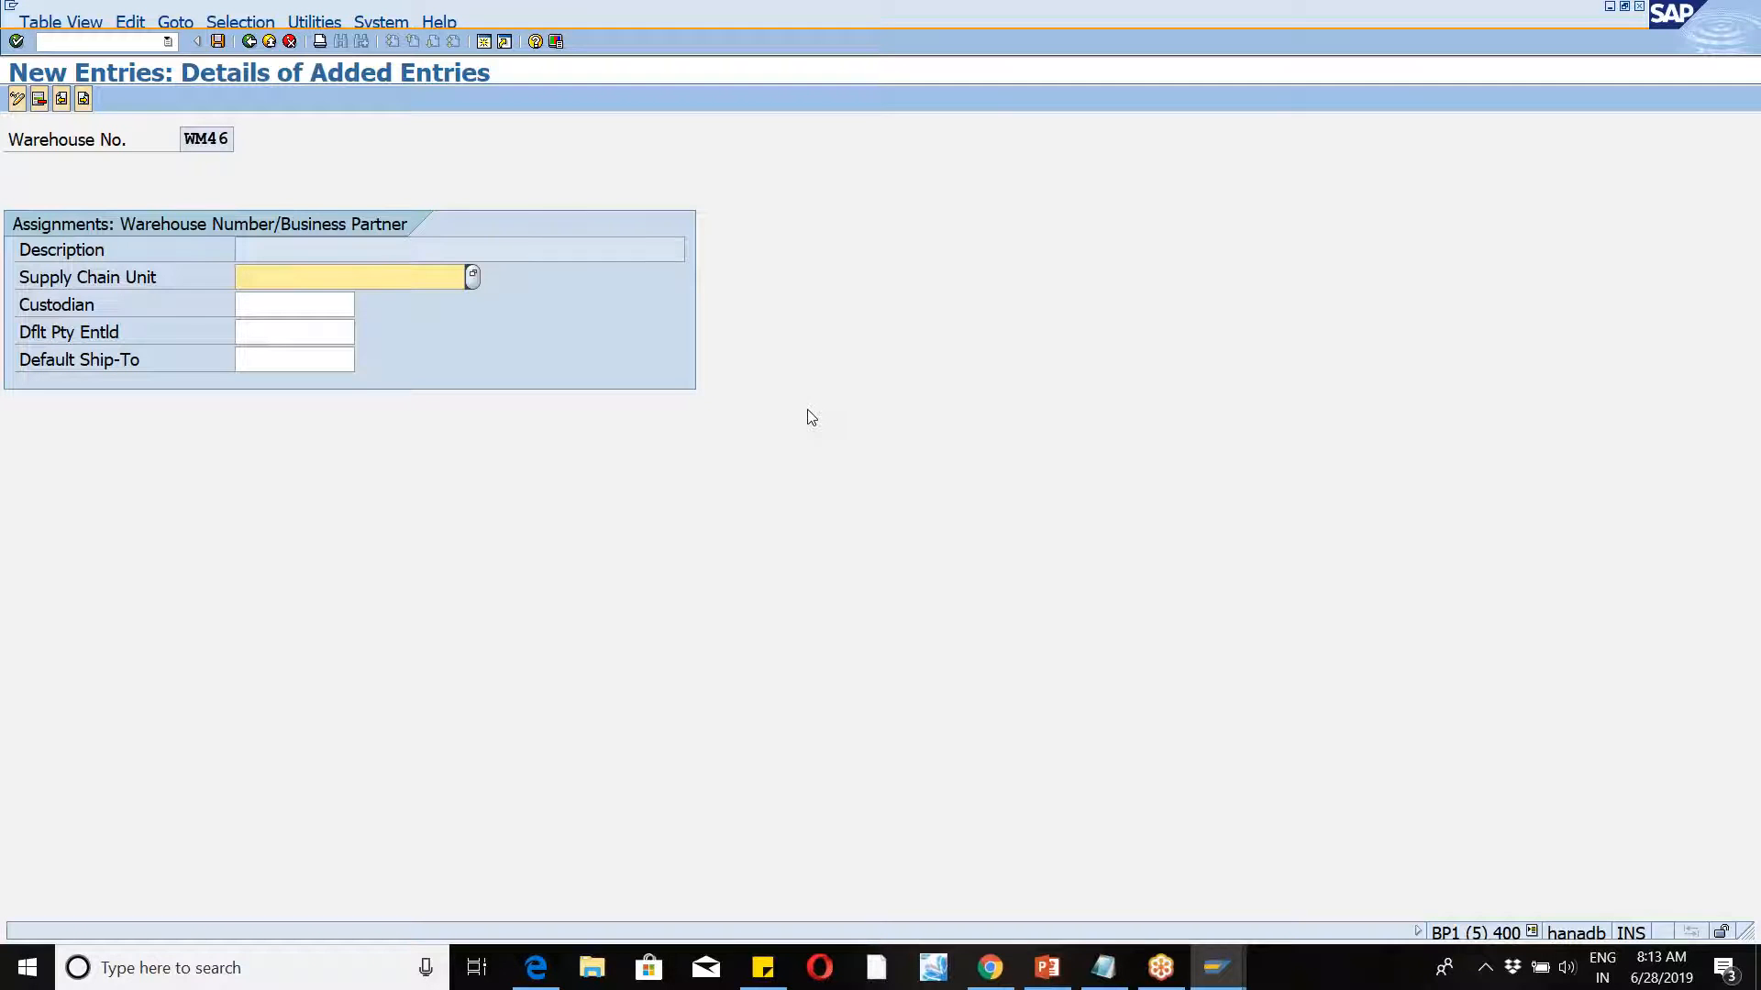
Step: Open a new session and look at the EWM 9.3 and EXP-ECC connections in the SAP Logon 9.3 folder
click(485, 44)
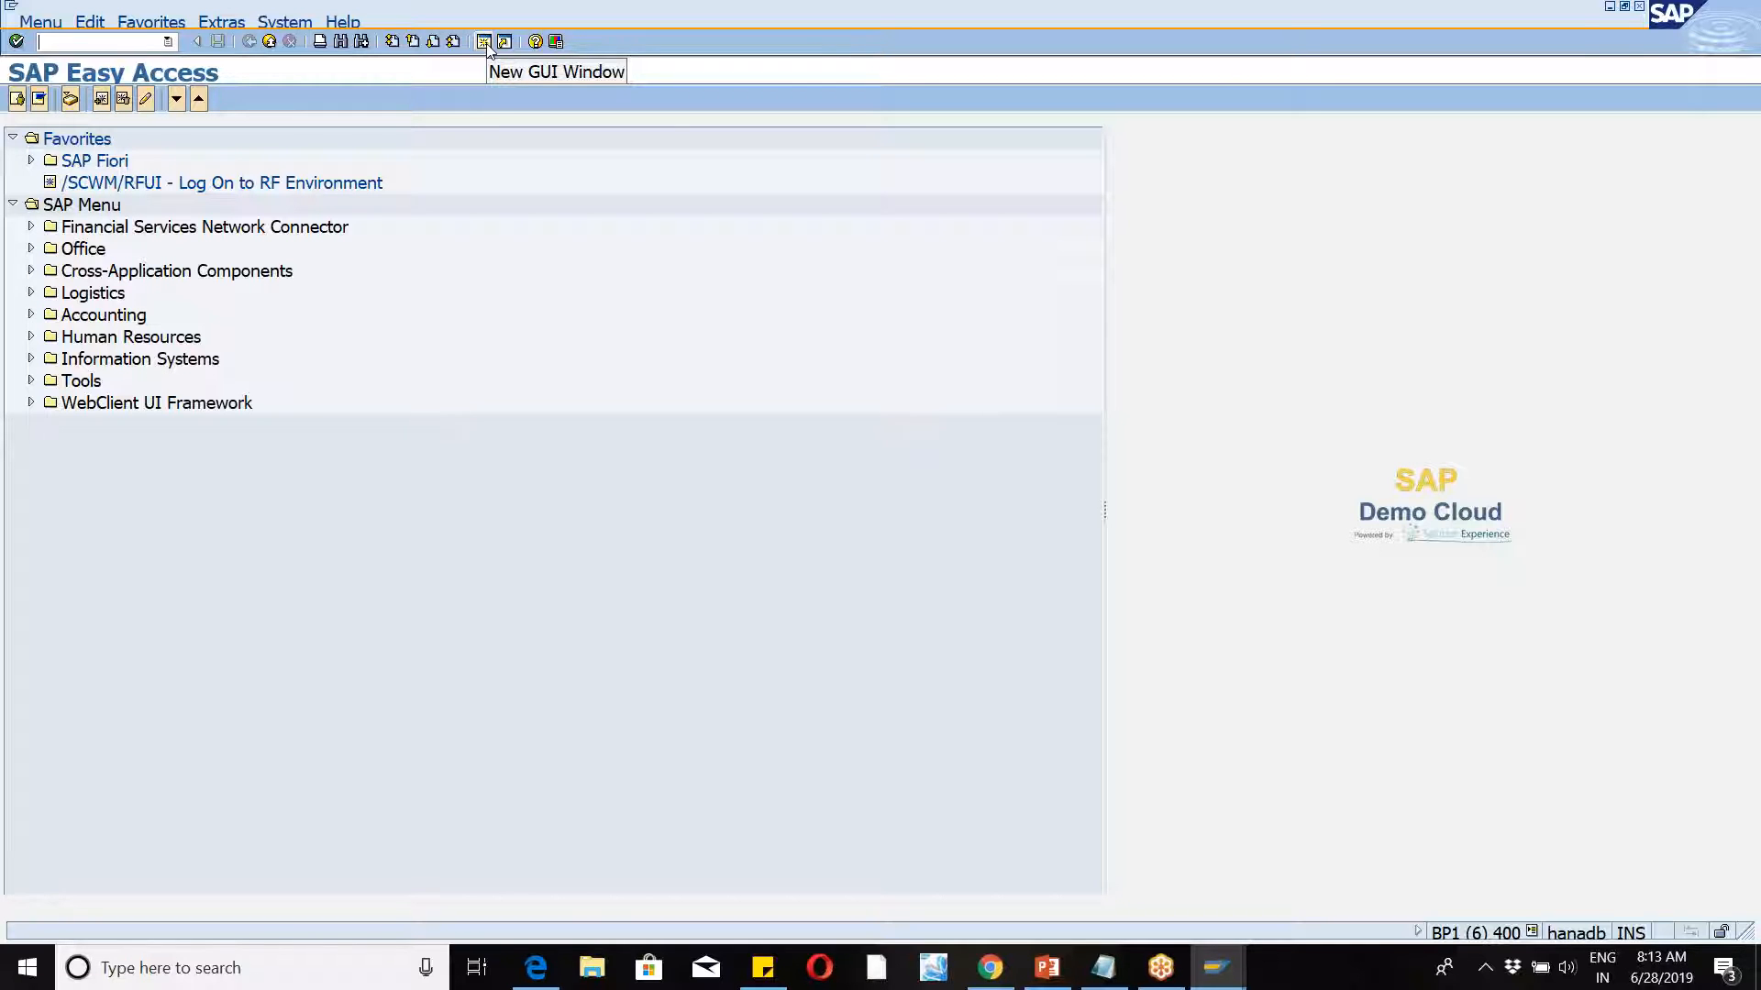
click(1225, 970)
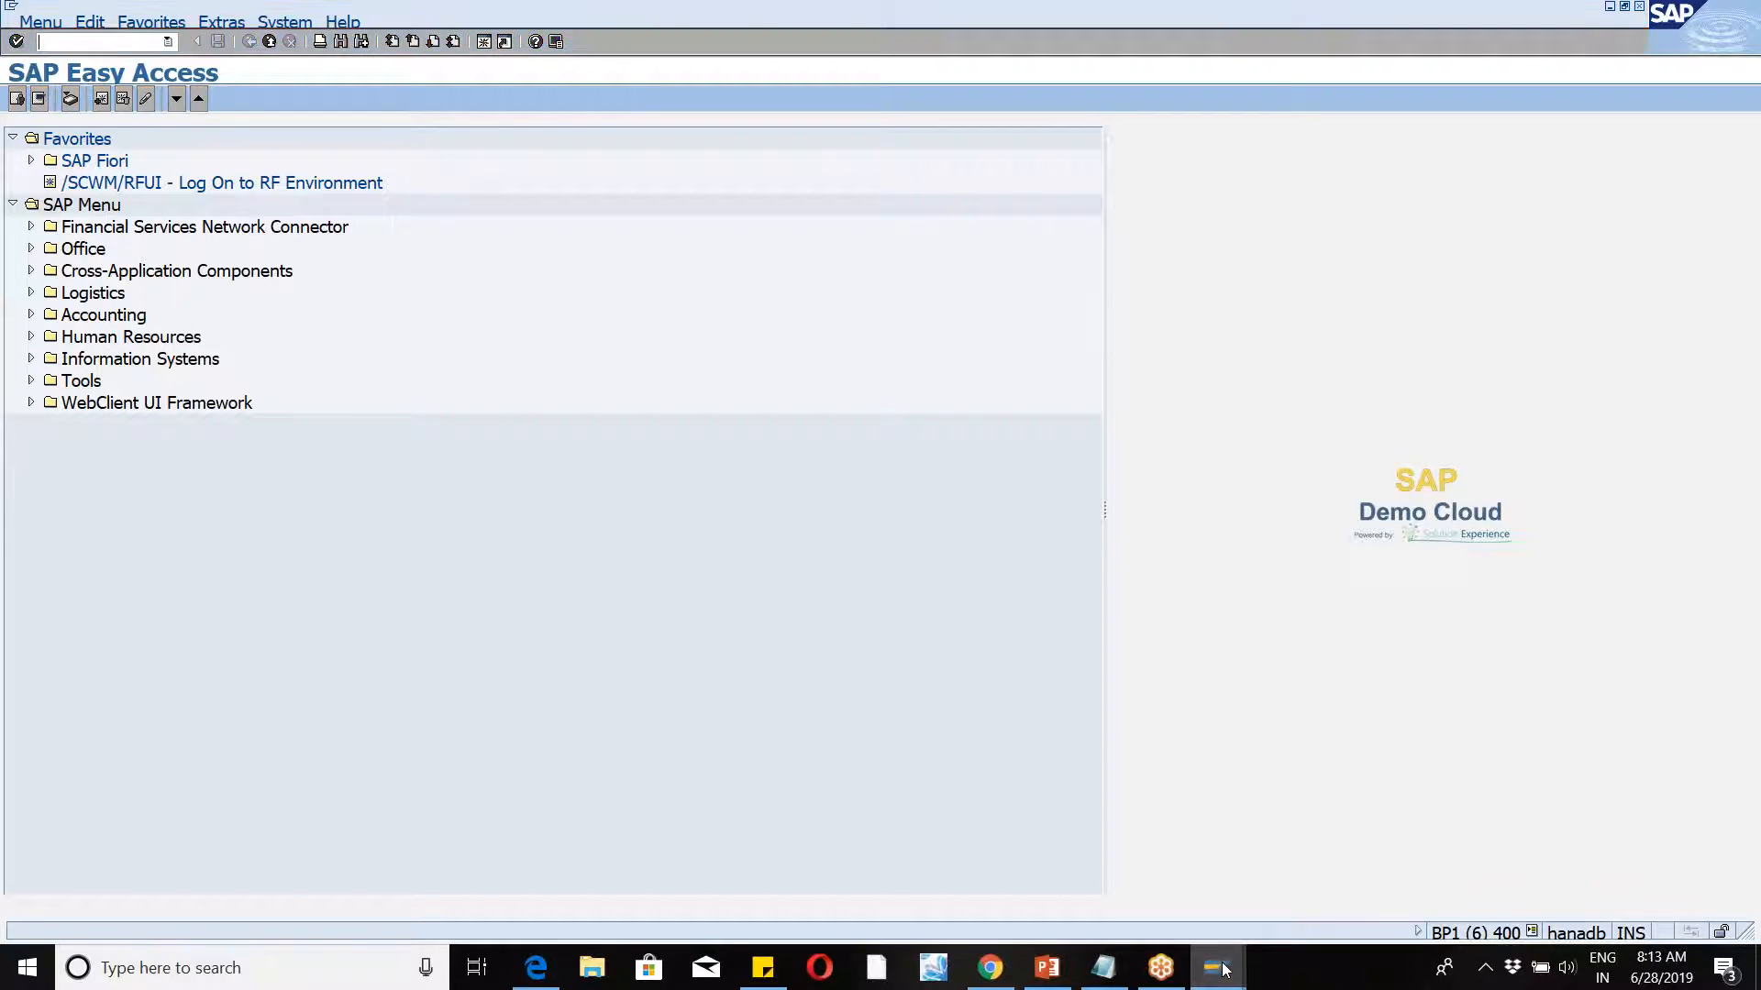
click(175, 882)
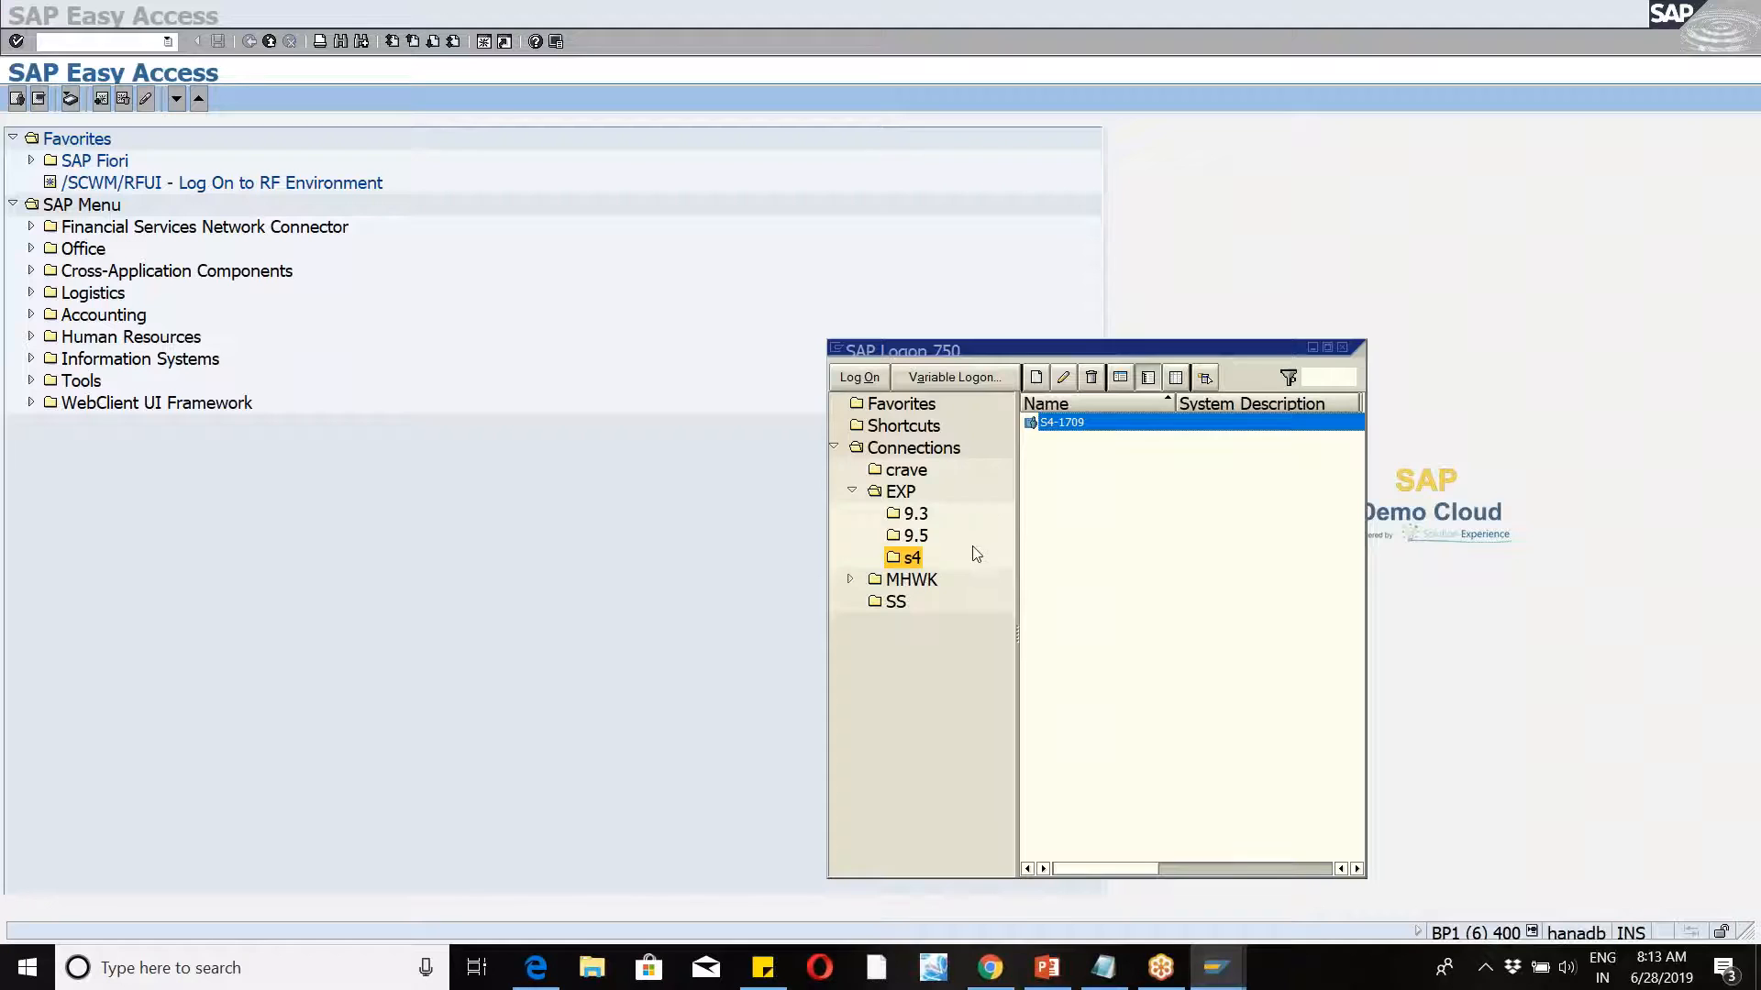
click(916, 514)
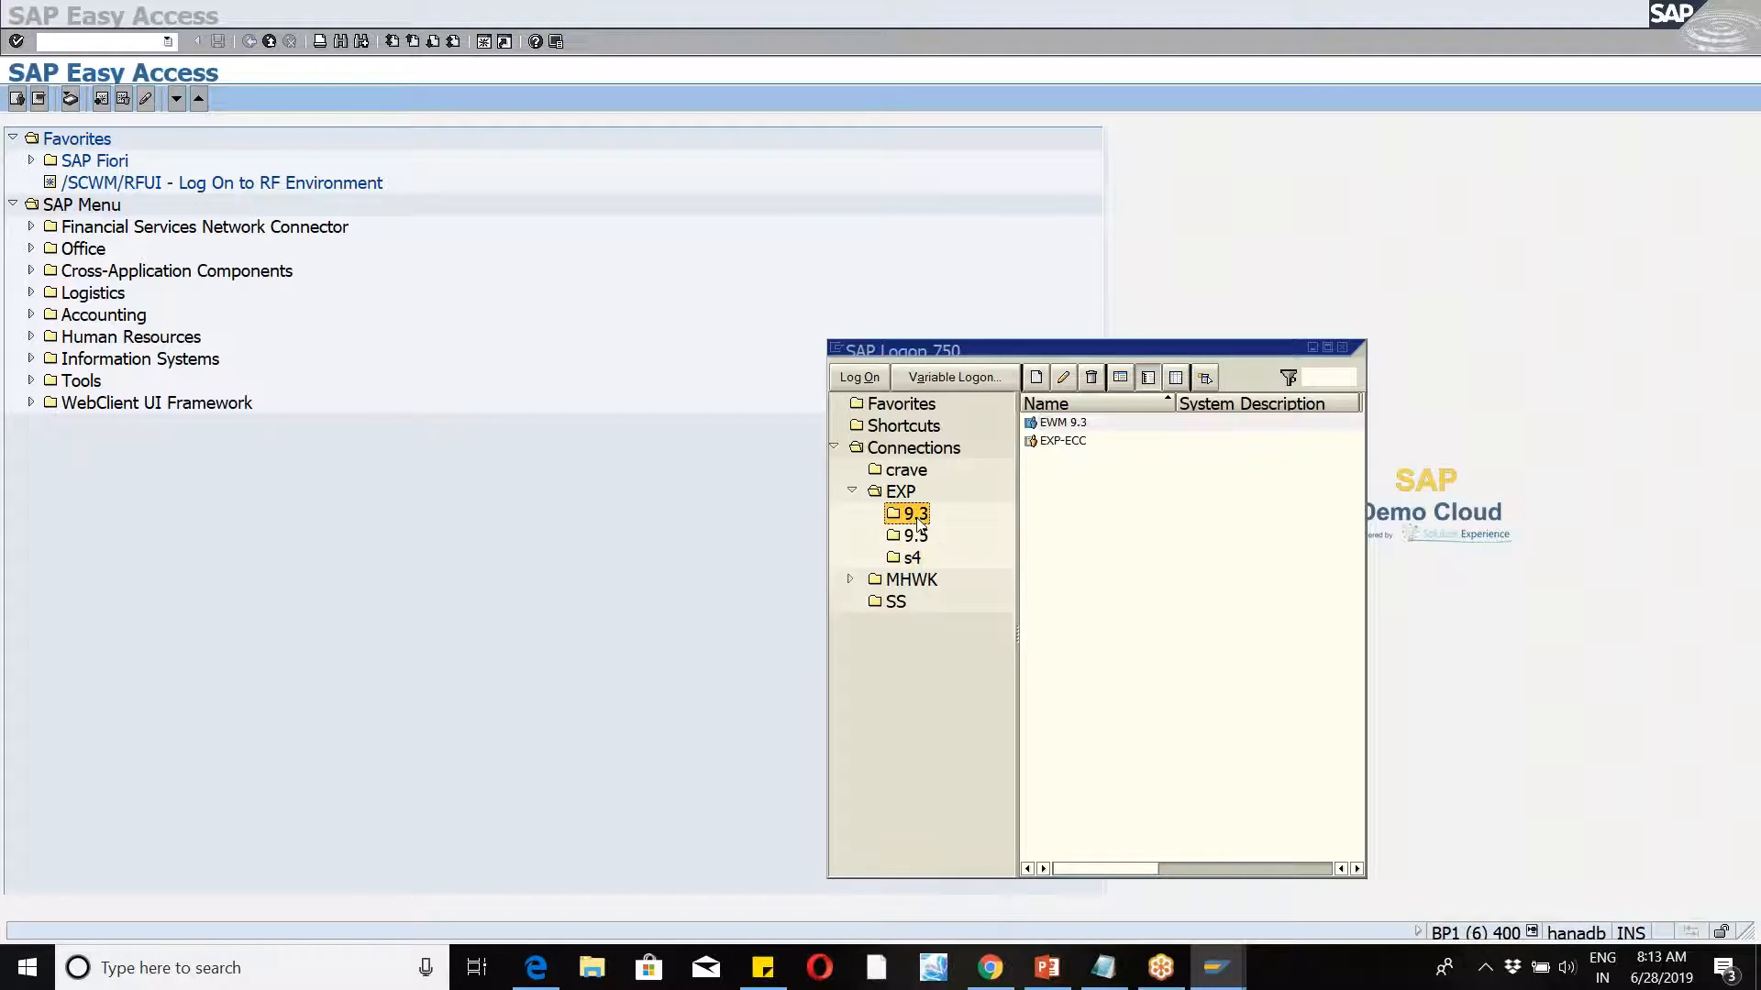
click(1061, 424)
click(1061, 442)
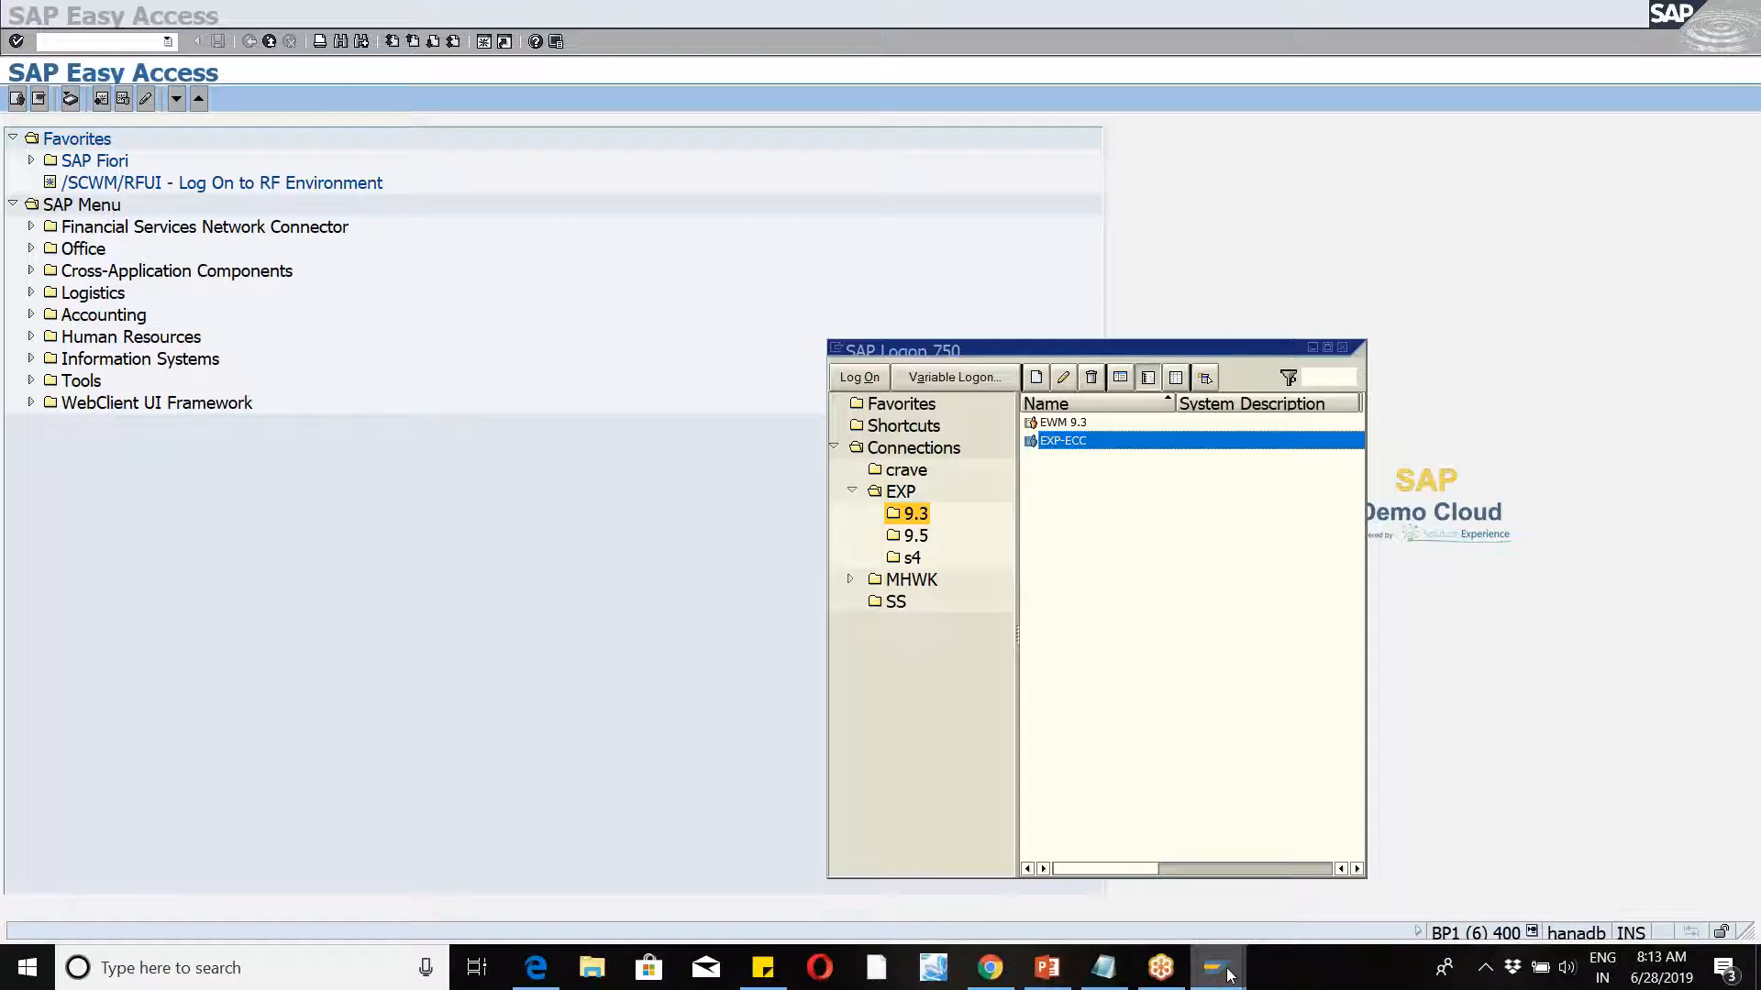
Step: Switch to the business partner session and open the SAP Reference IMG through transaction SPRO
mouse_move(1230, 974)
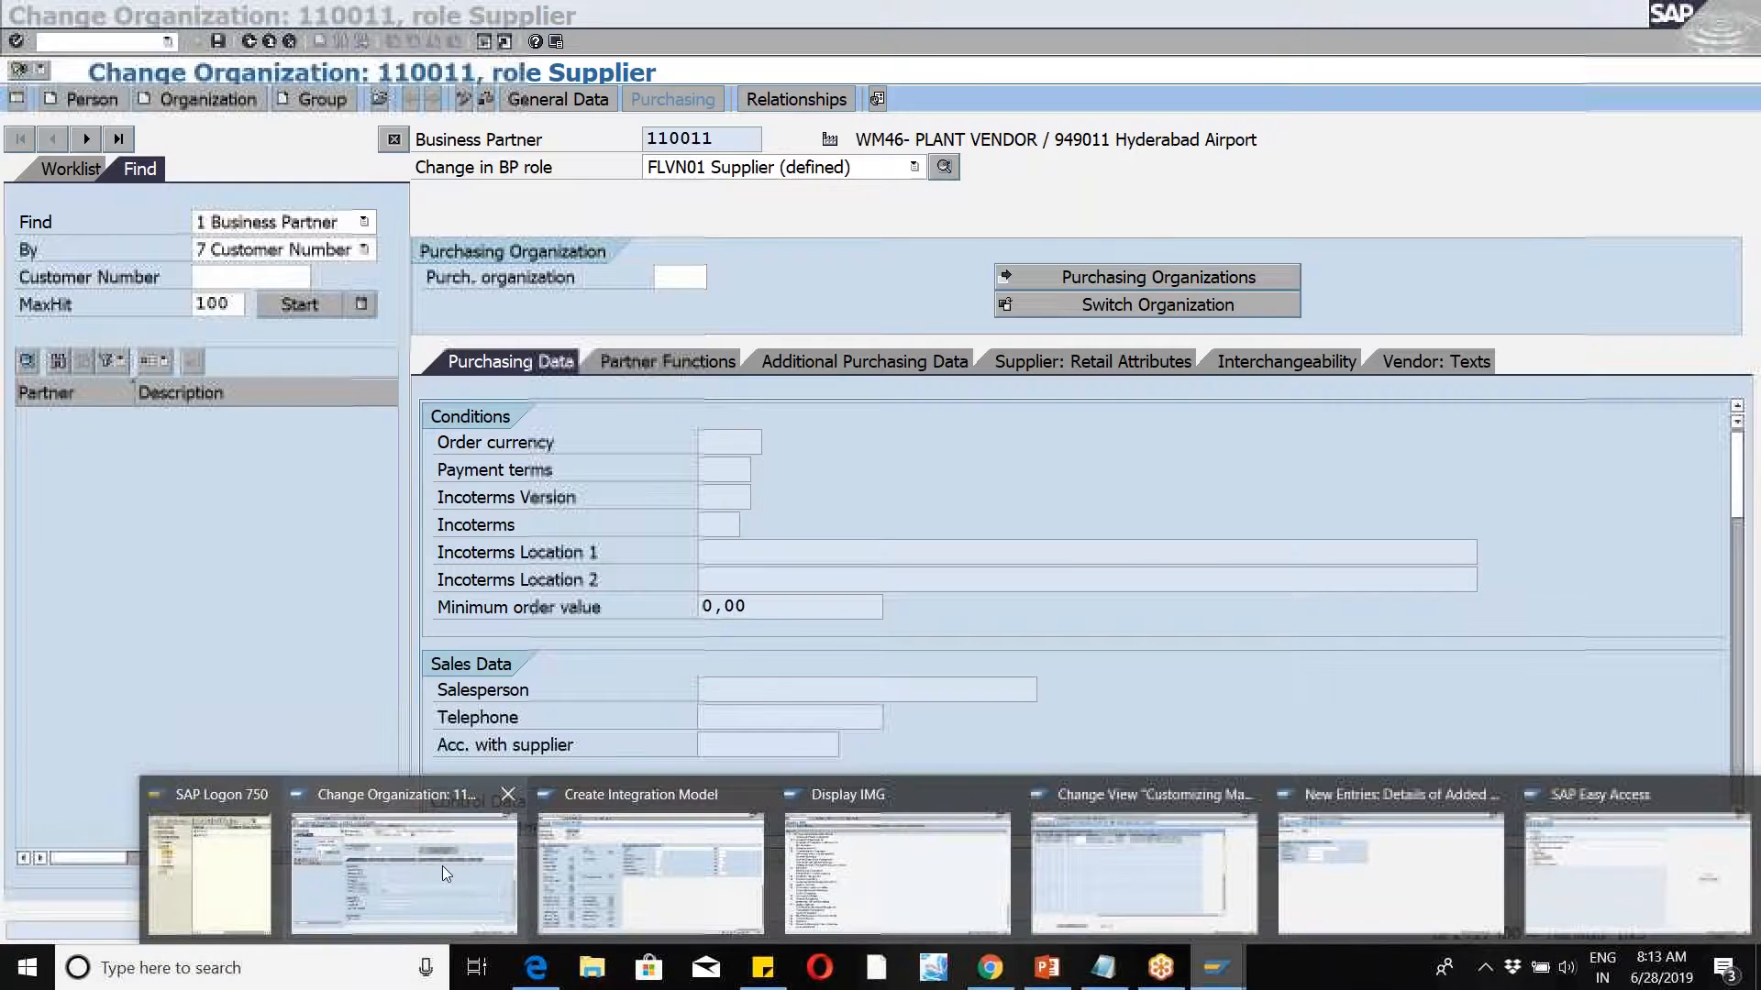
click(442, 865)
click(480, 44)
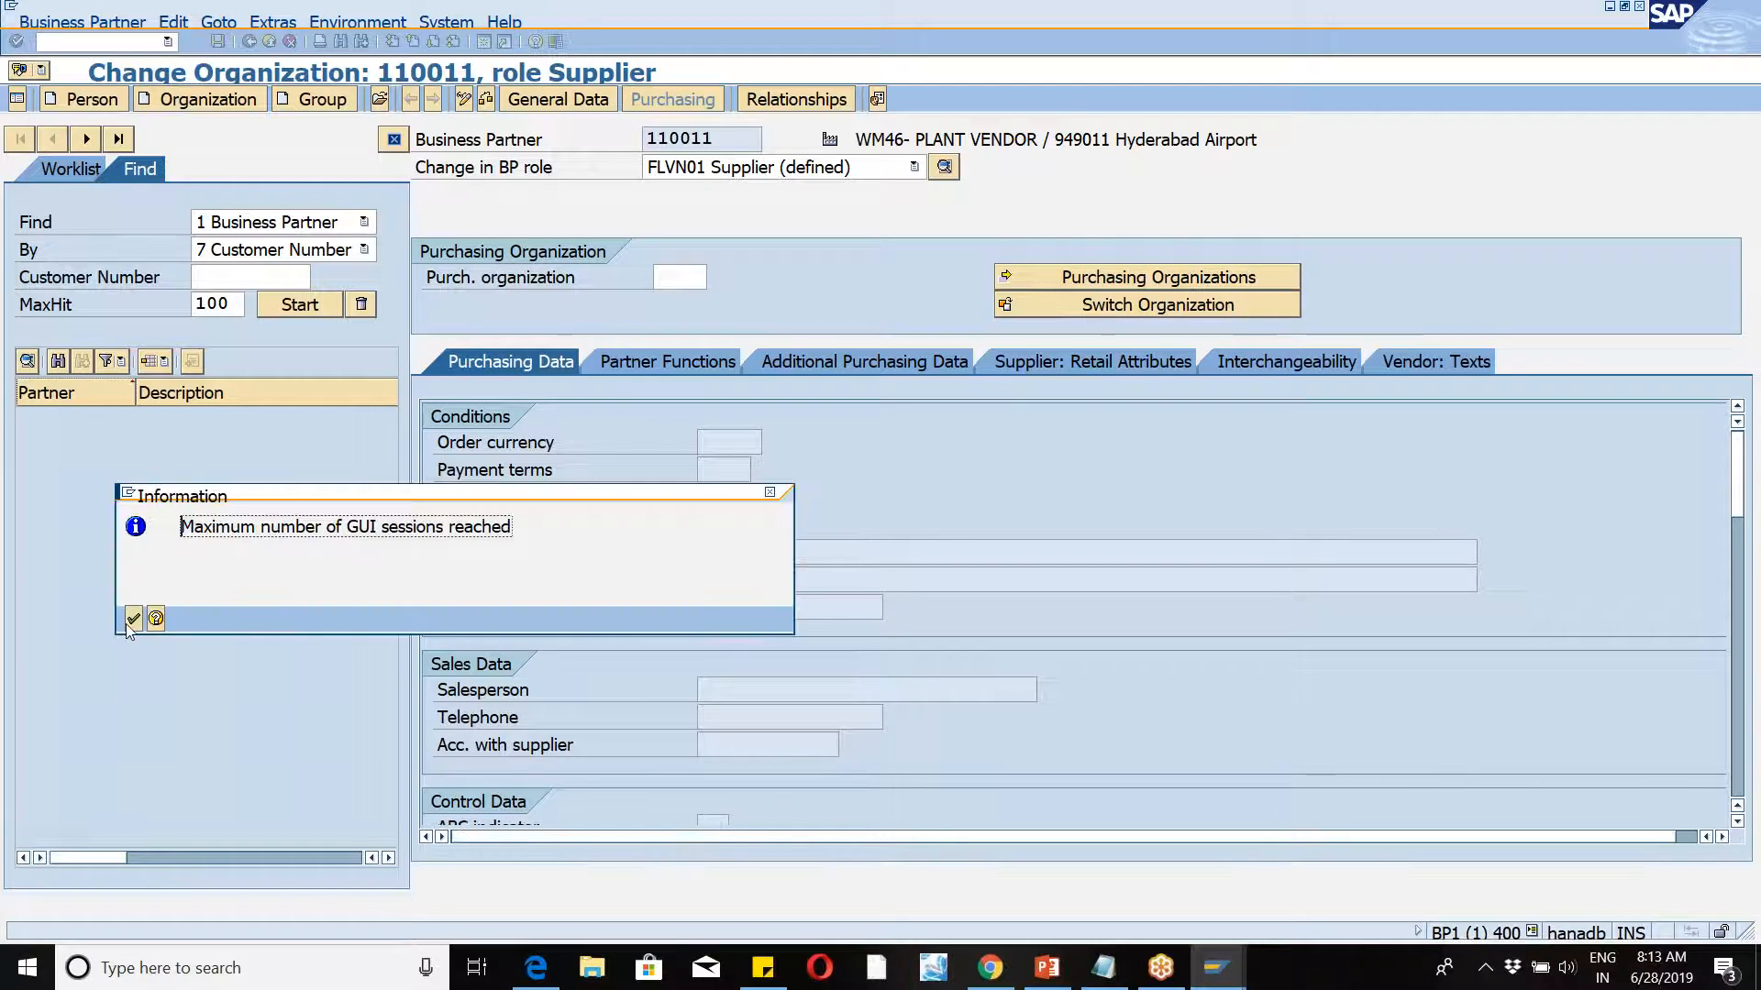
click(132, 620)
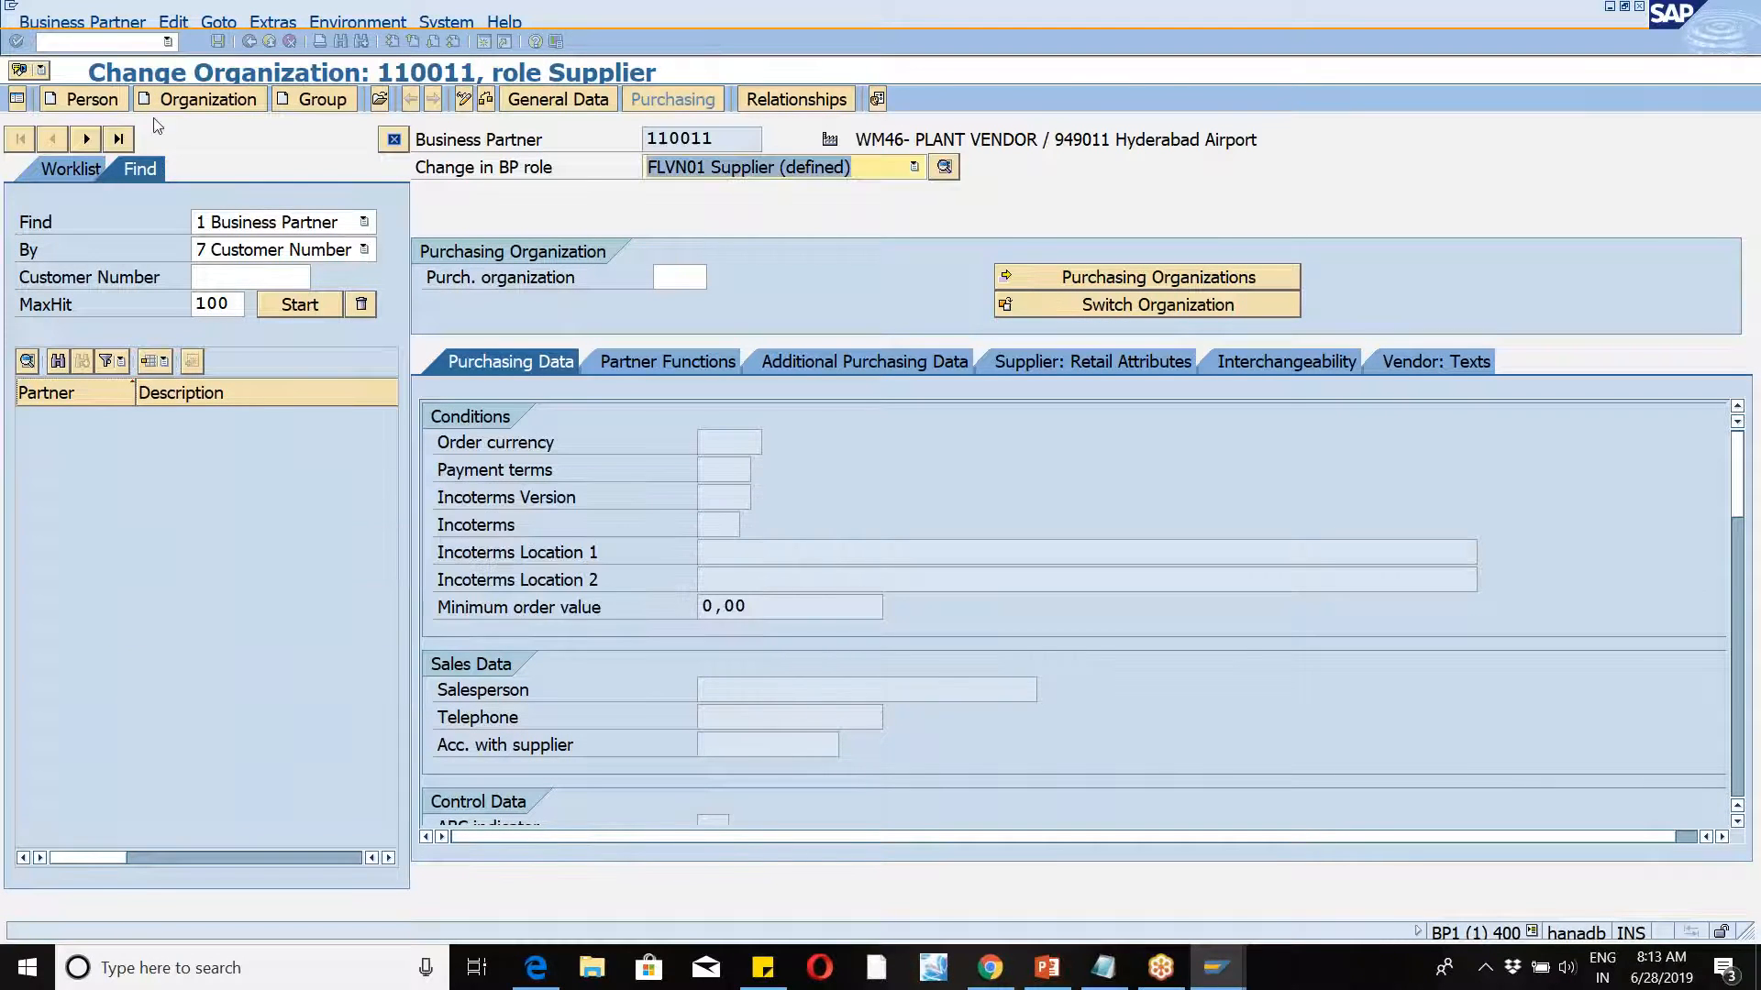
click(113, 41)
text(/nspro)
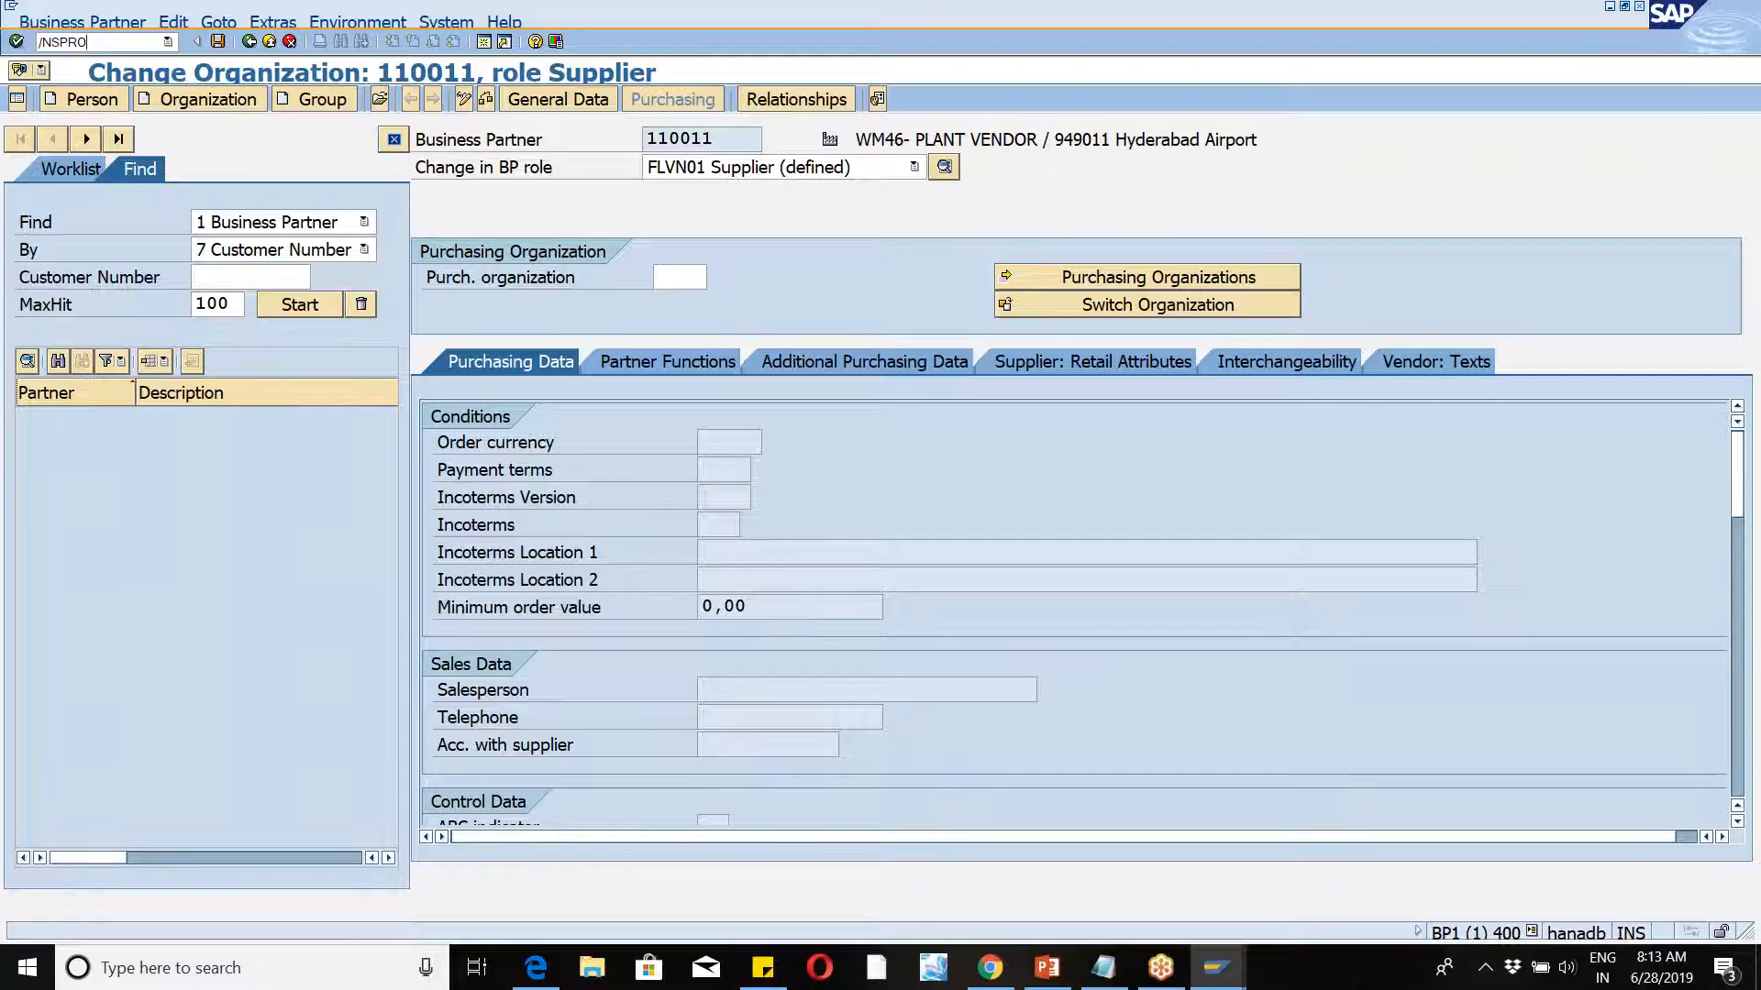
key(Return)
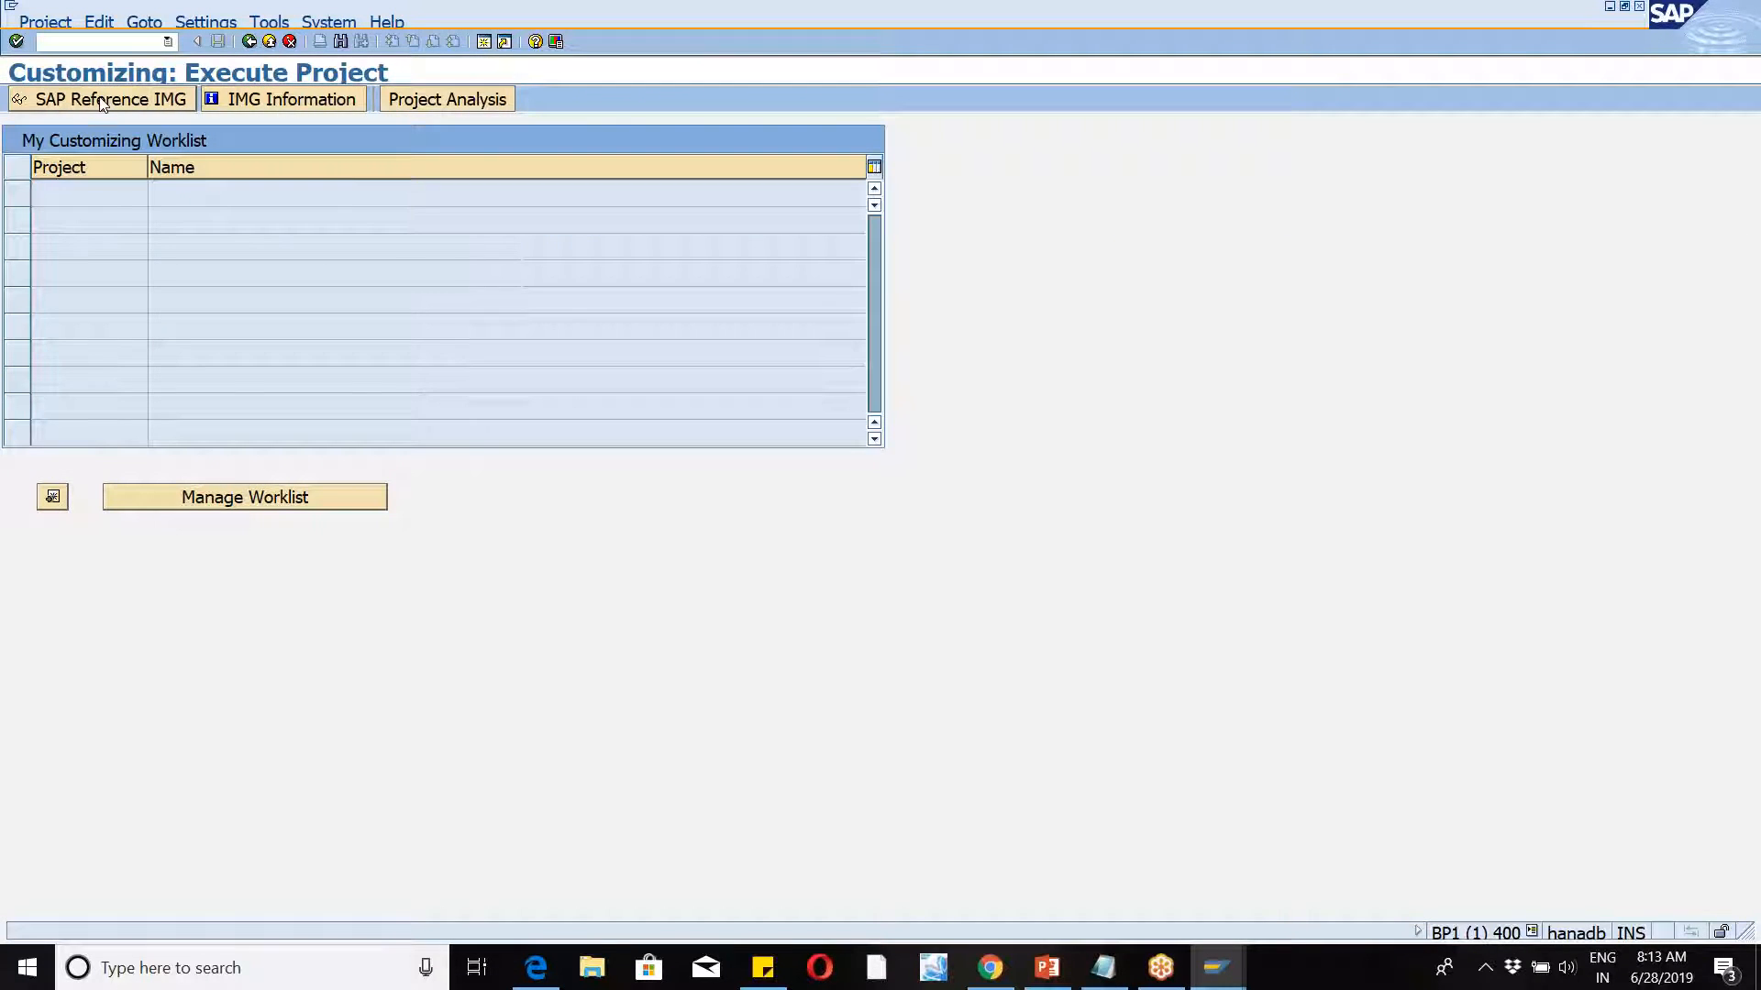
key(F5)
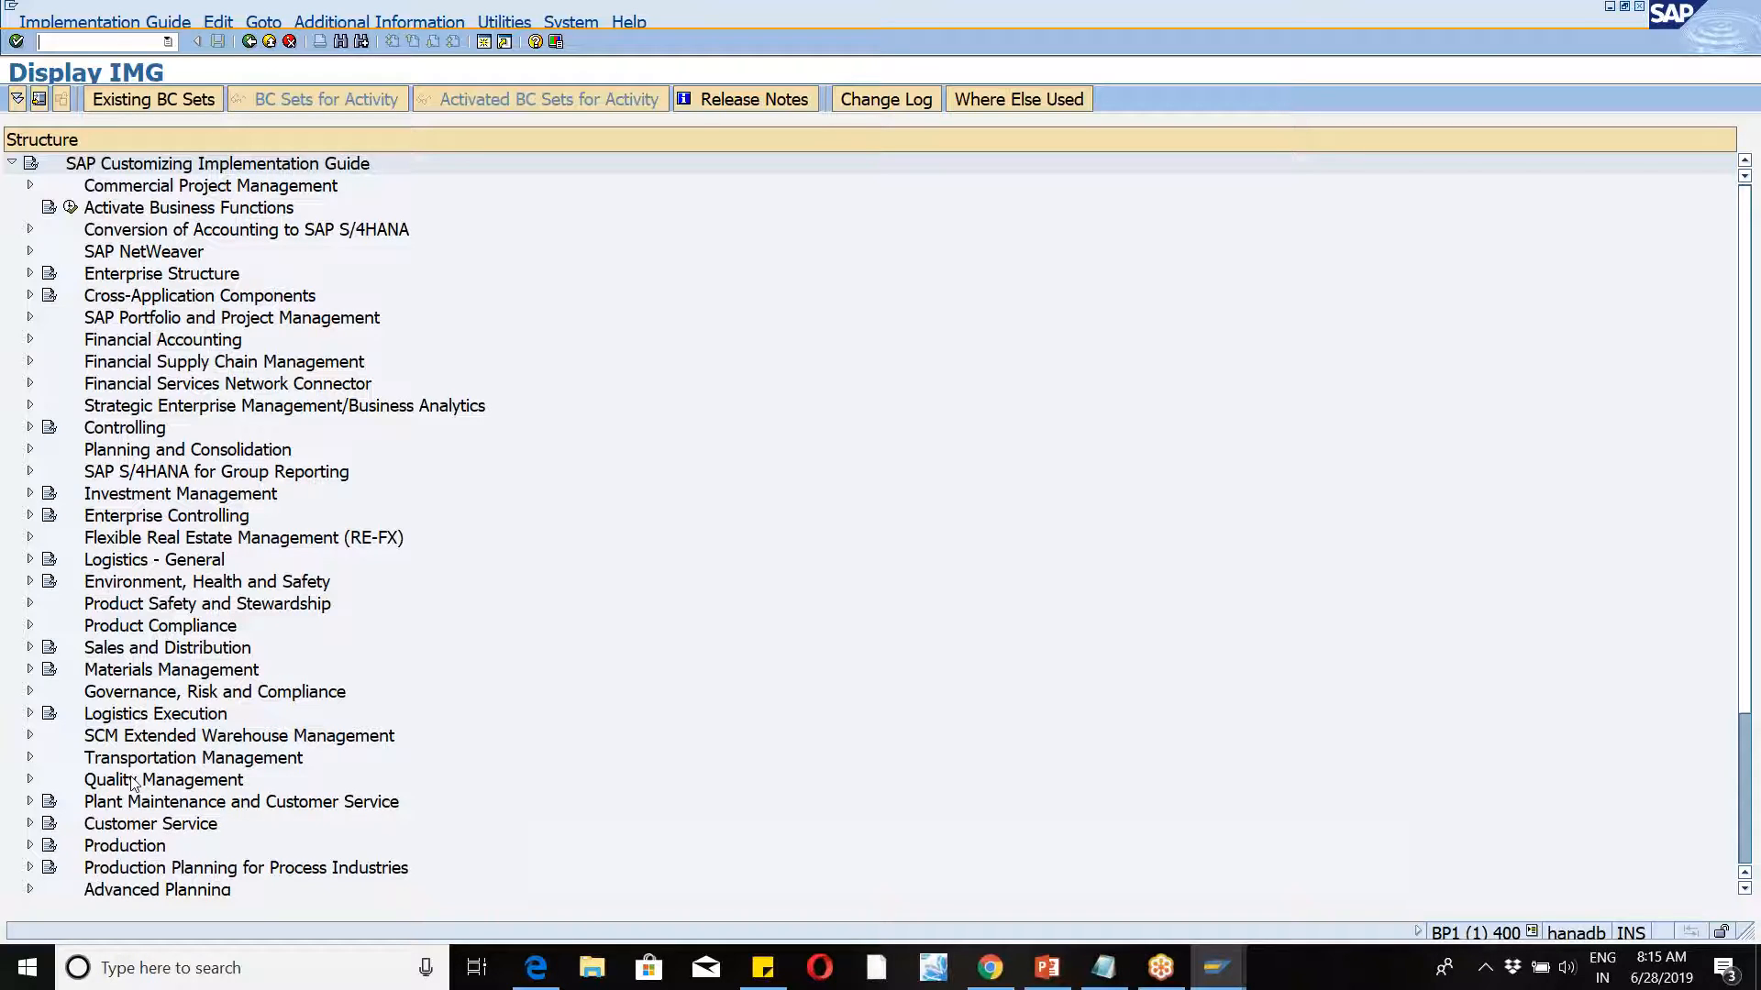
Step: Return to the WM46 plant vendor through transaction BP and look through the available BP roles
click(65, 44)
text(/nbp)
key(Return)
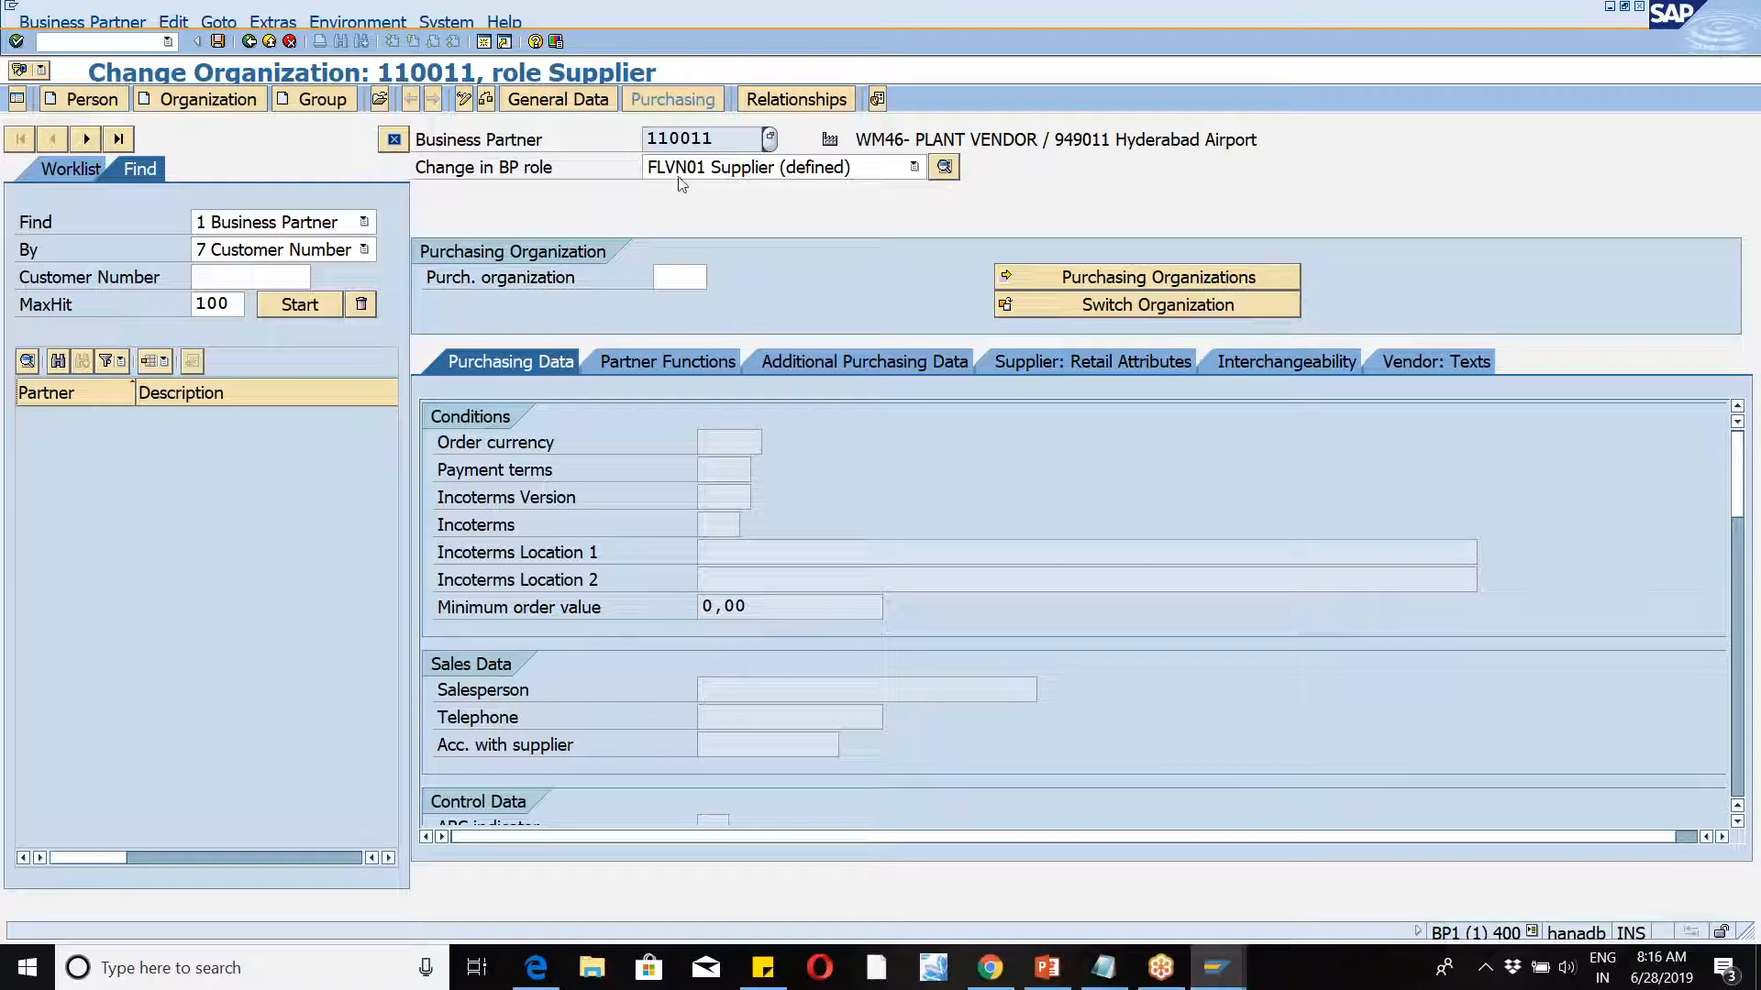
click(723, 172)
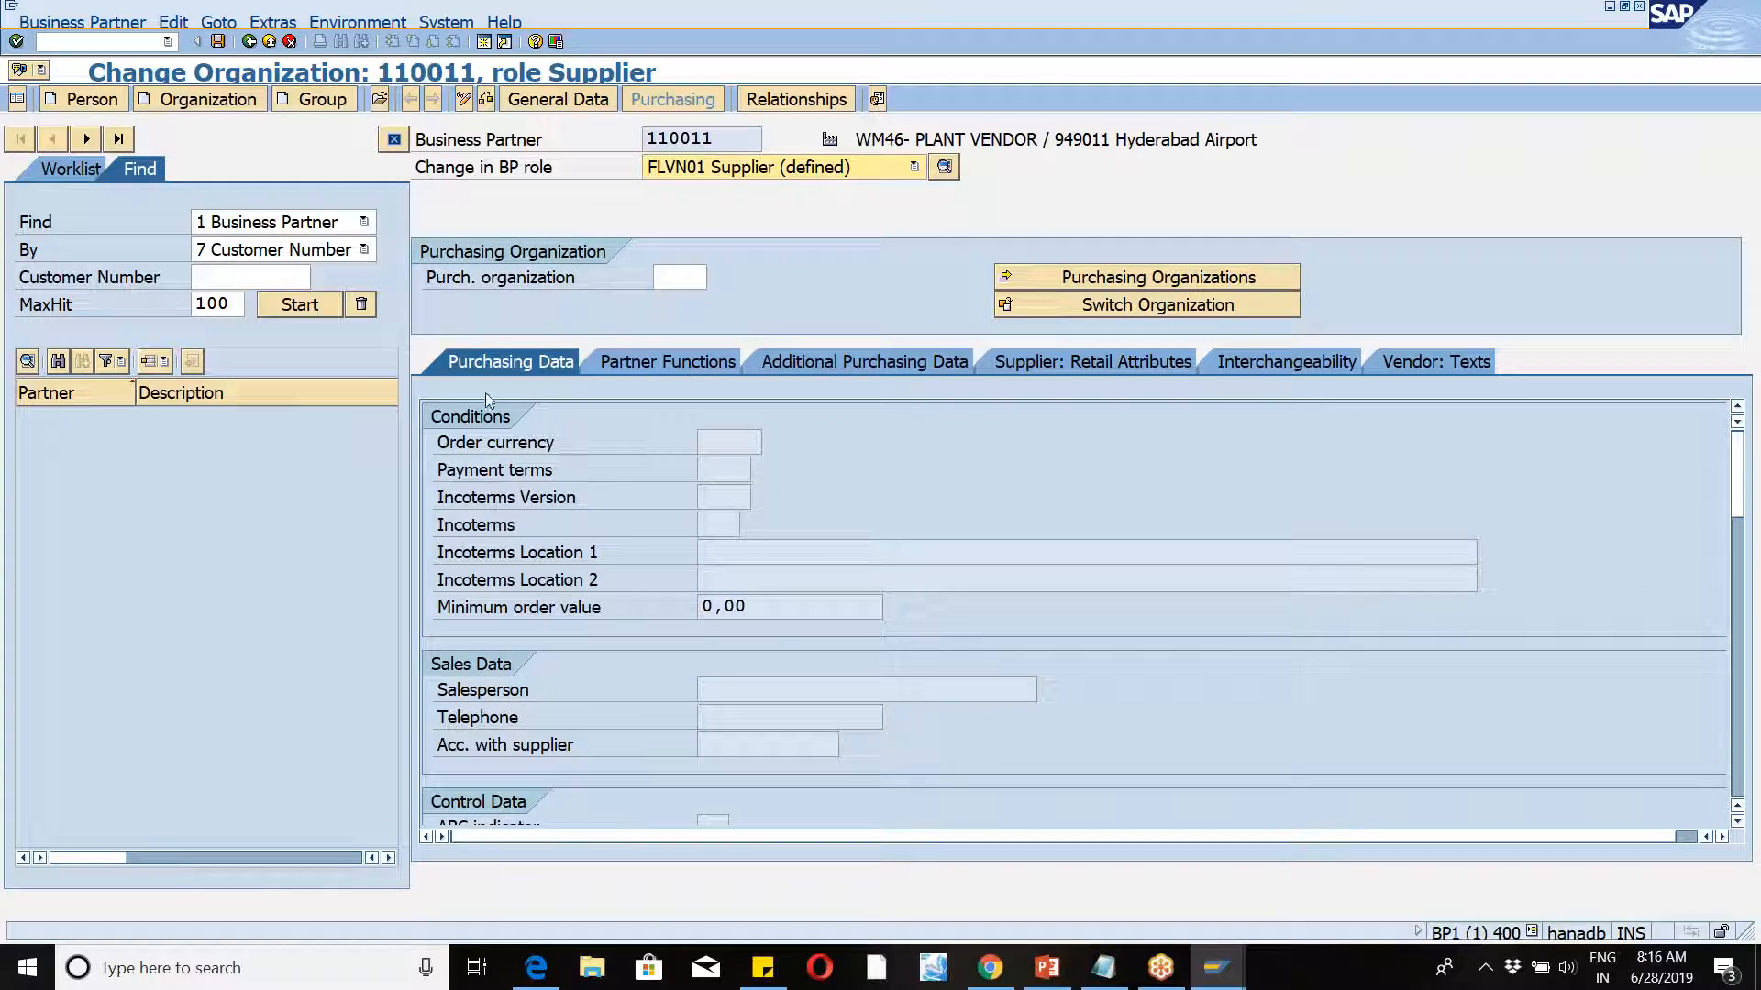
click(918, 171)
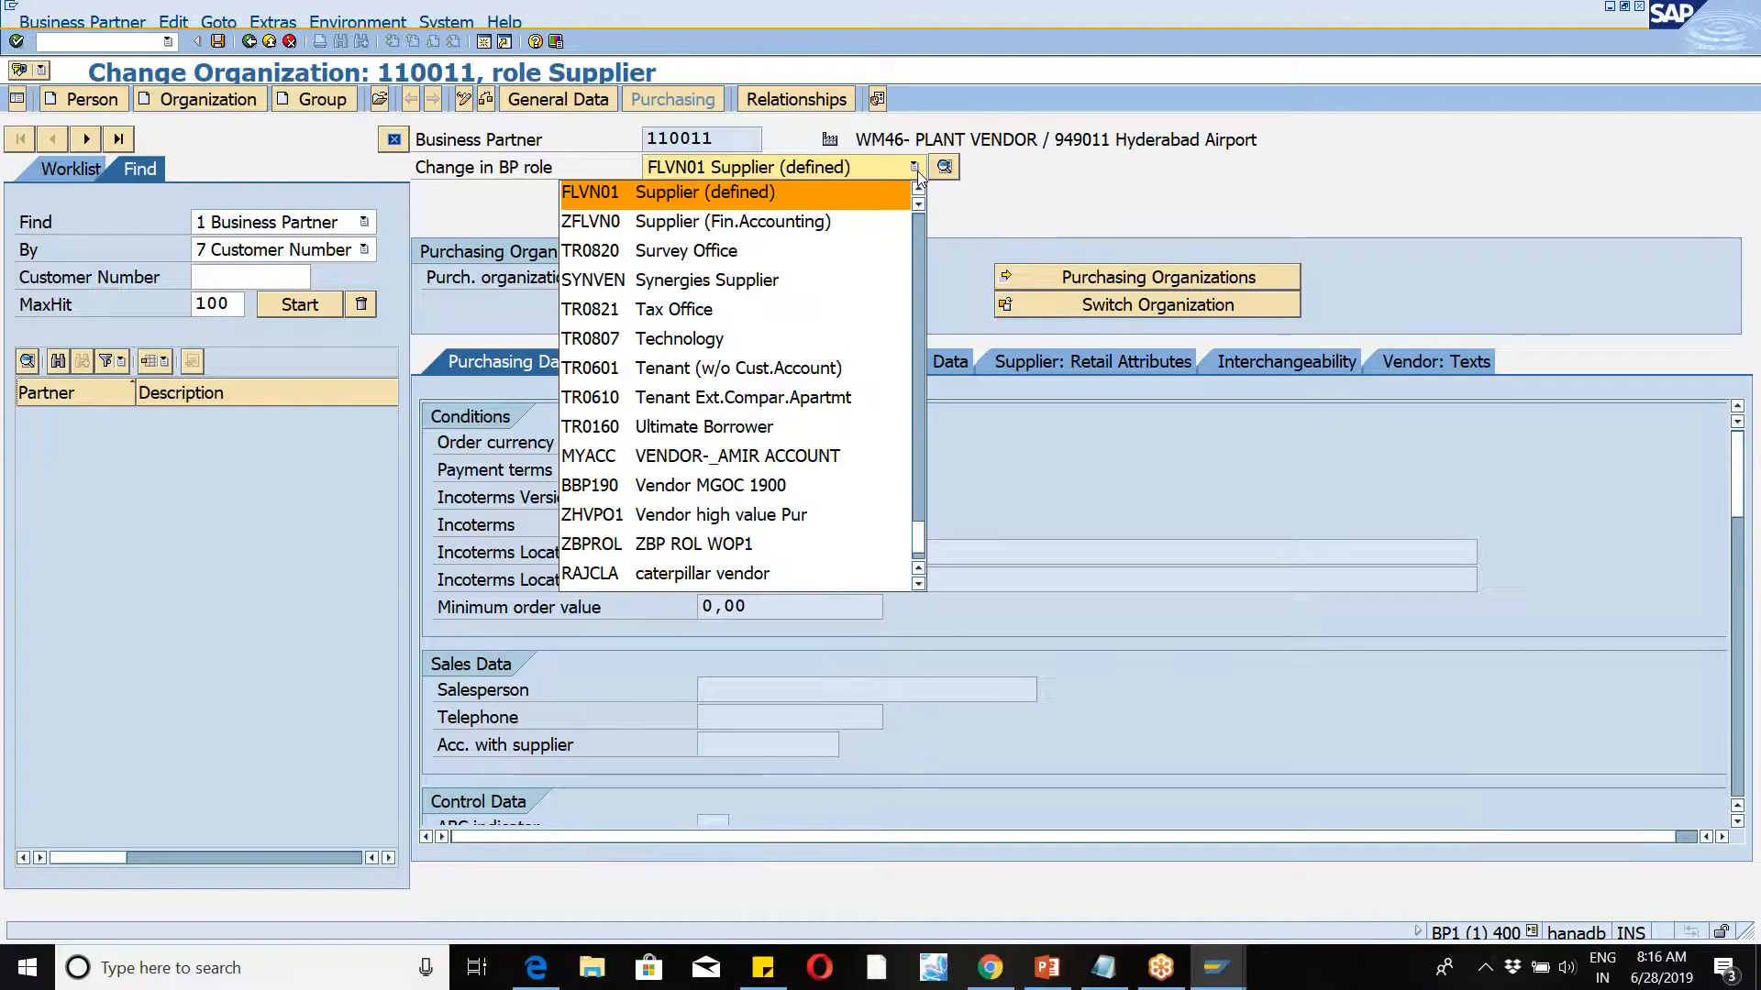
click(1024, 229)
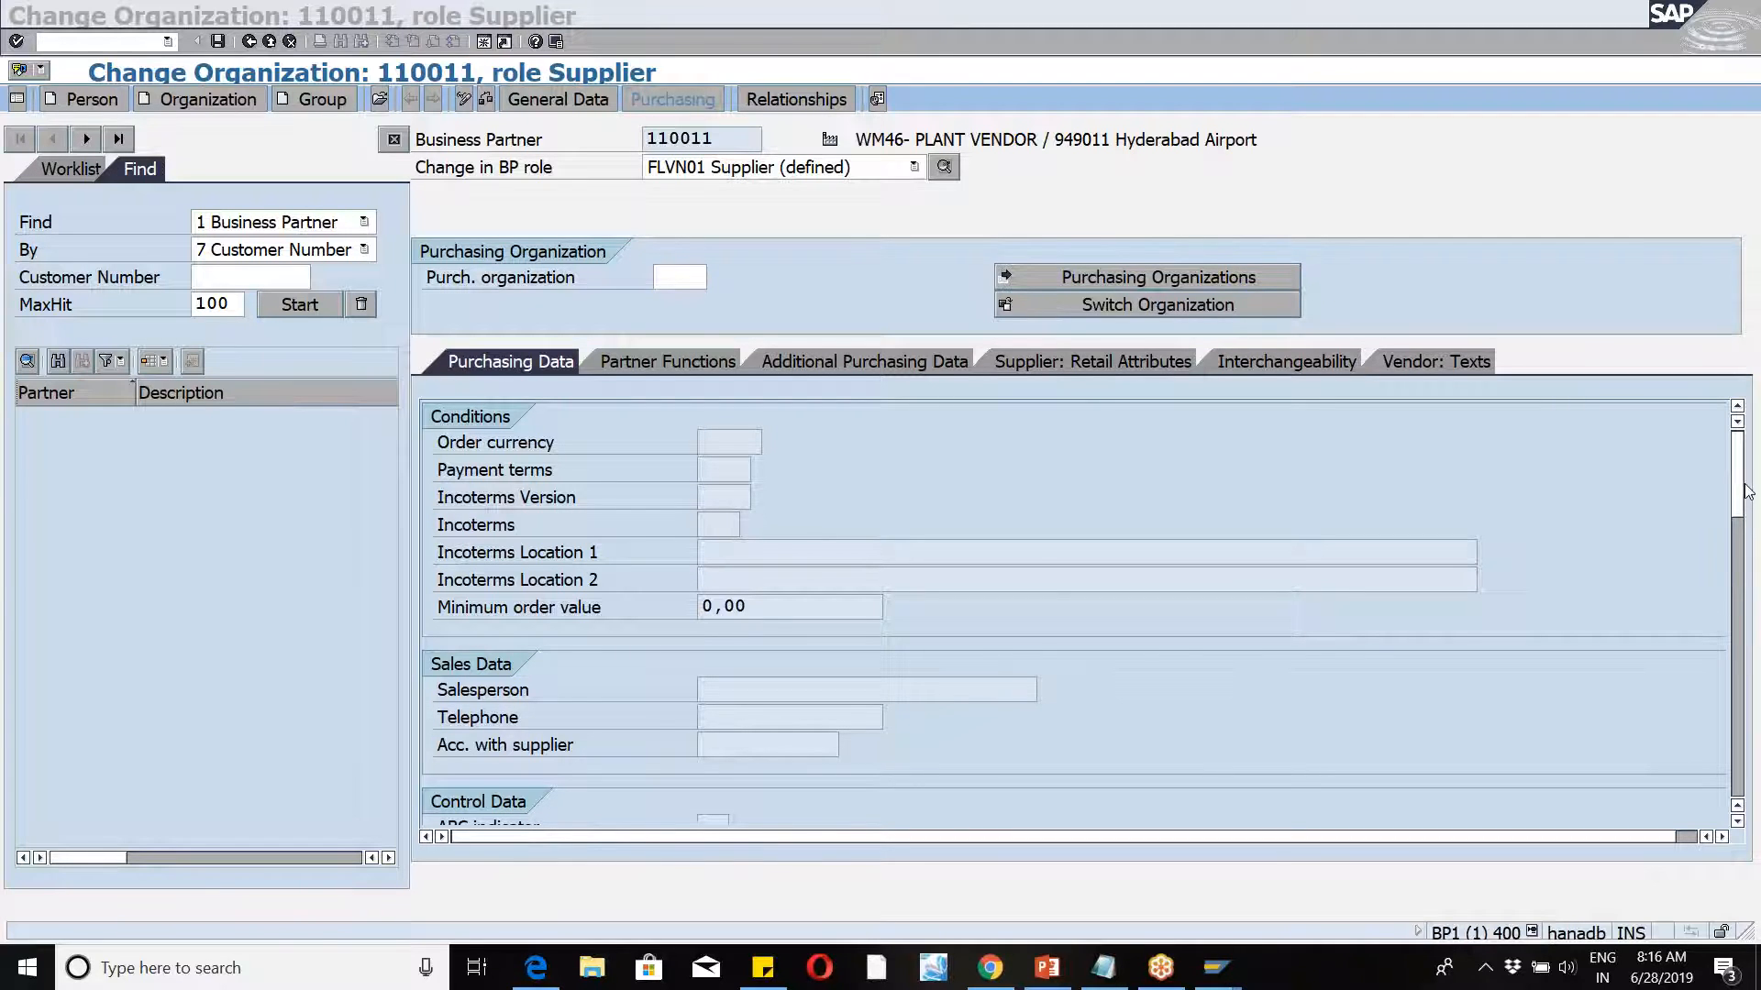
Step: Examine the plant vendor's general data, in particular its vendor number and plant assignment under Vendor: General Data
drag(1747, 492, 1706, 478)
click(535, 90)
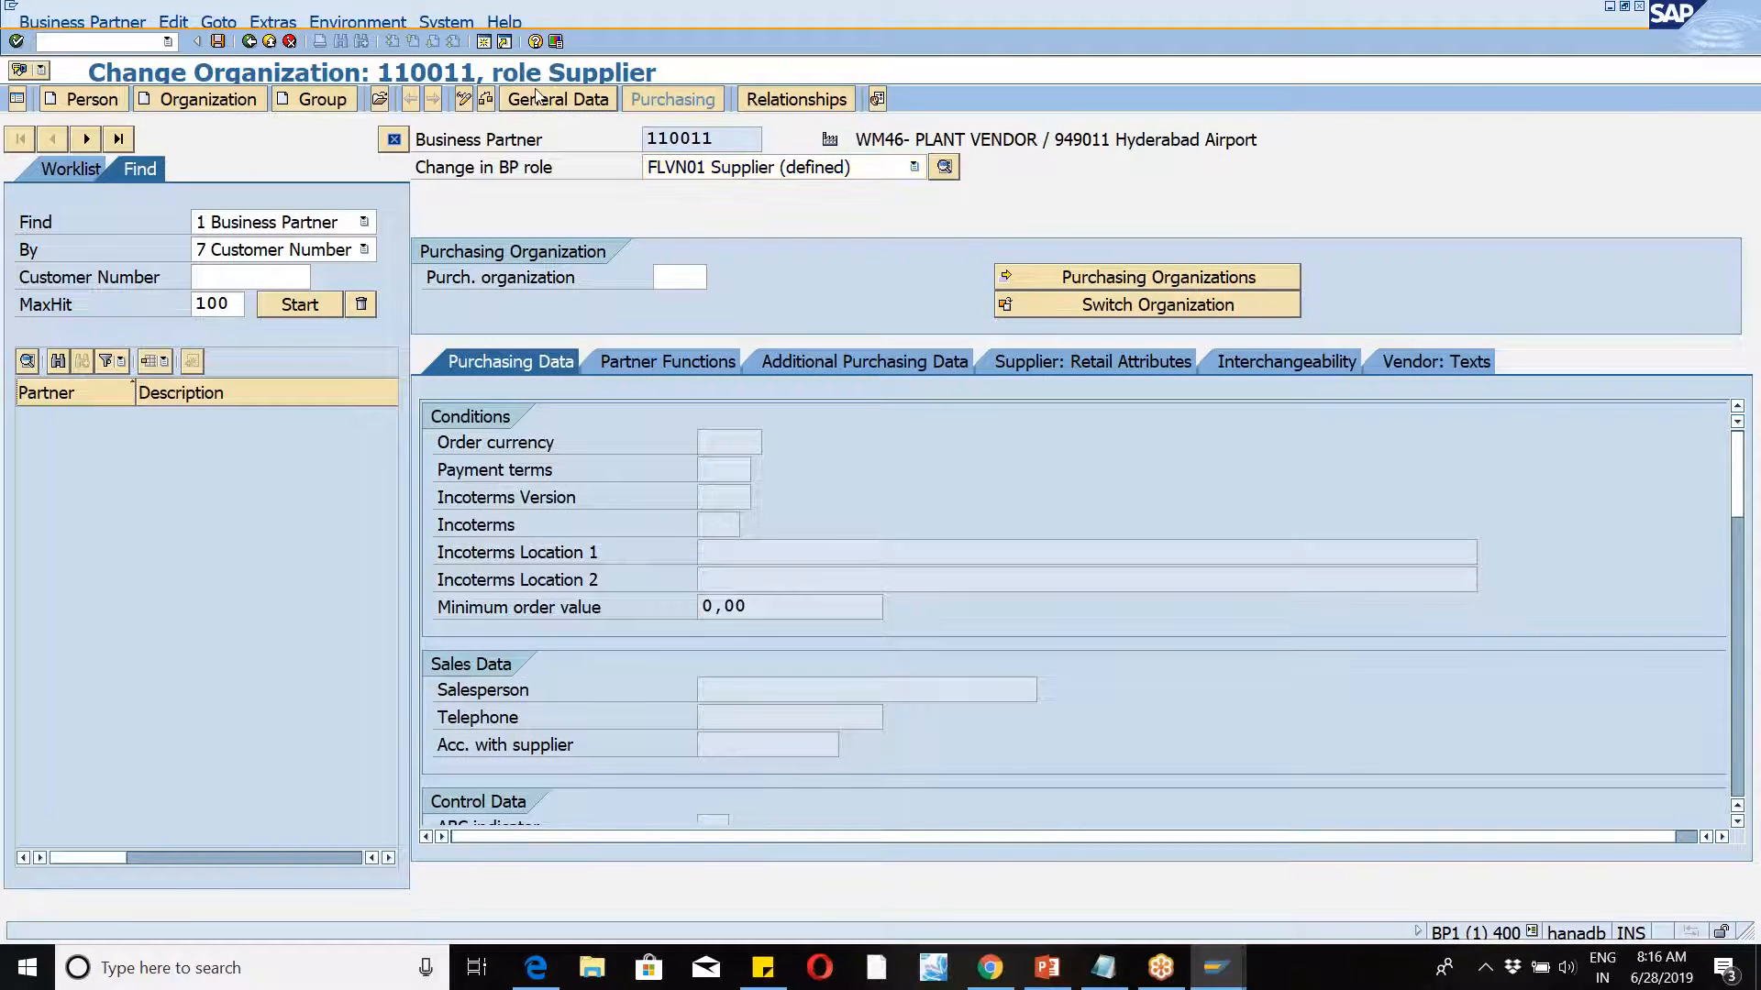
click(1356, 255)
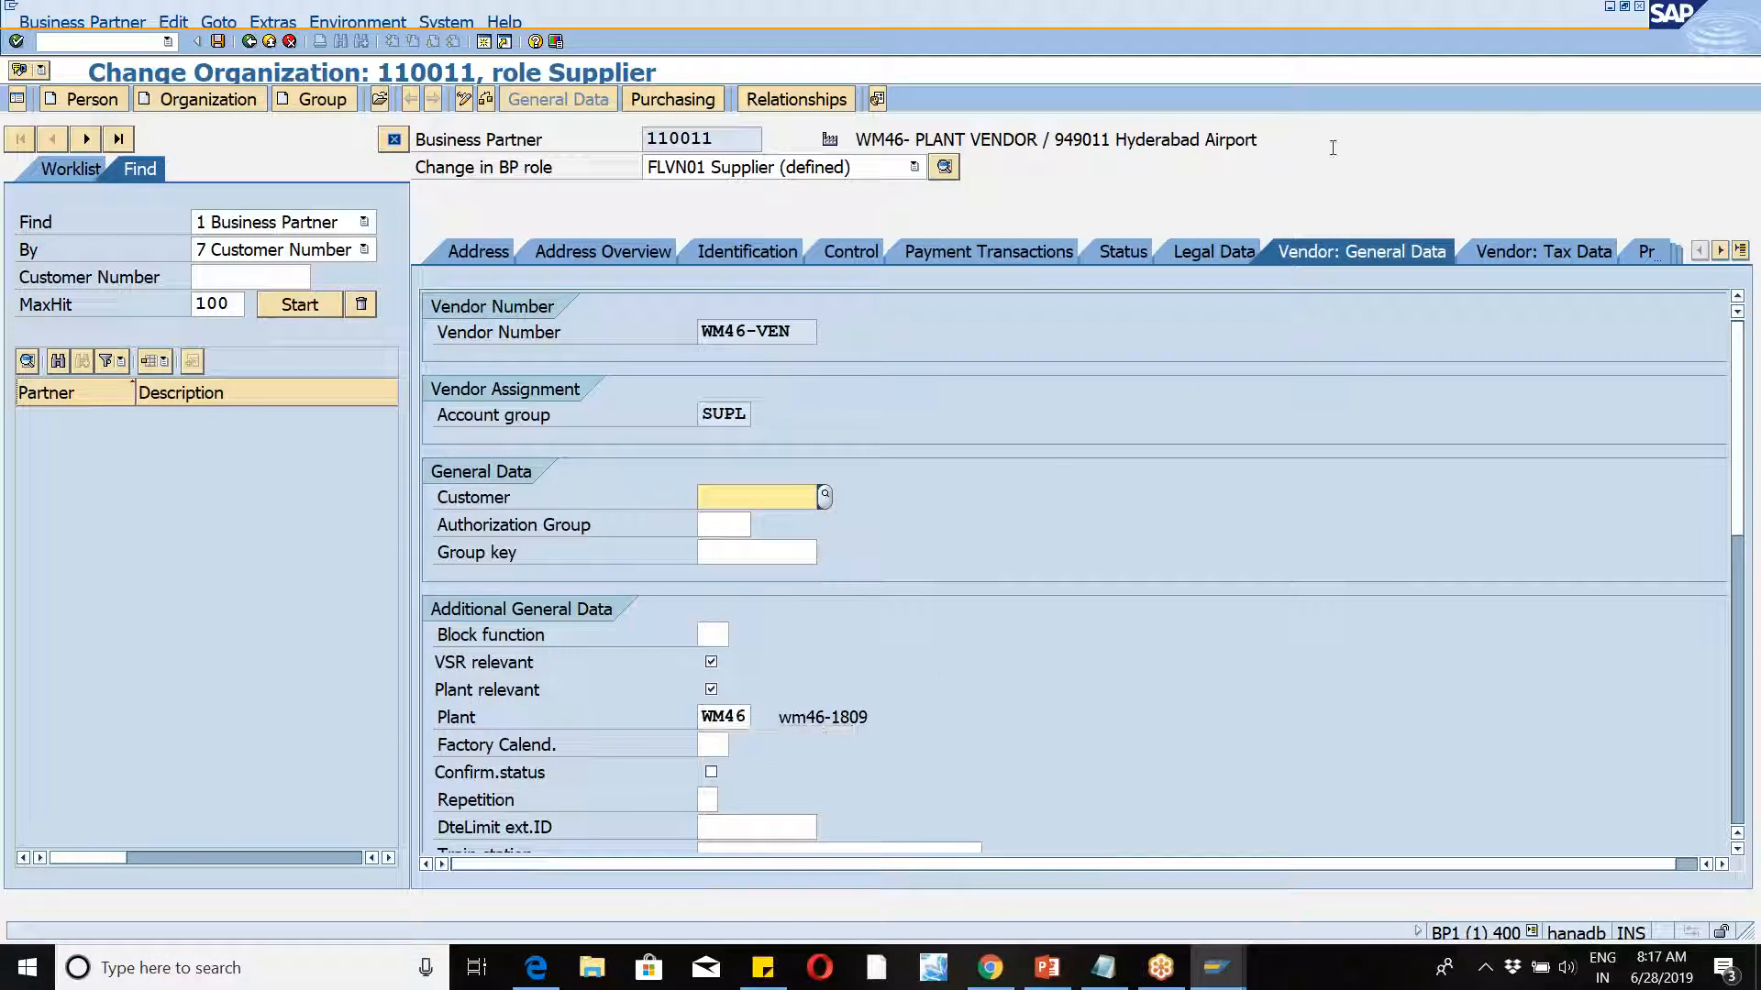
click(1446, 30)
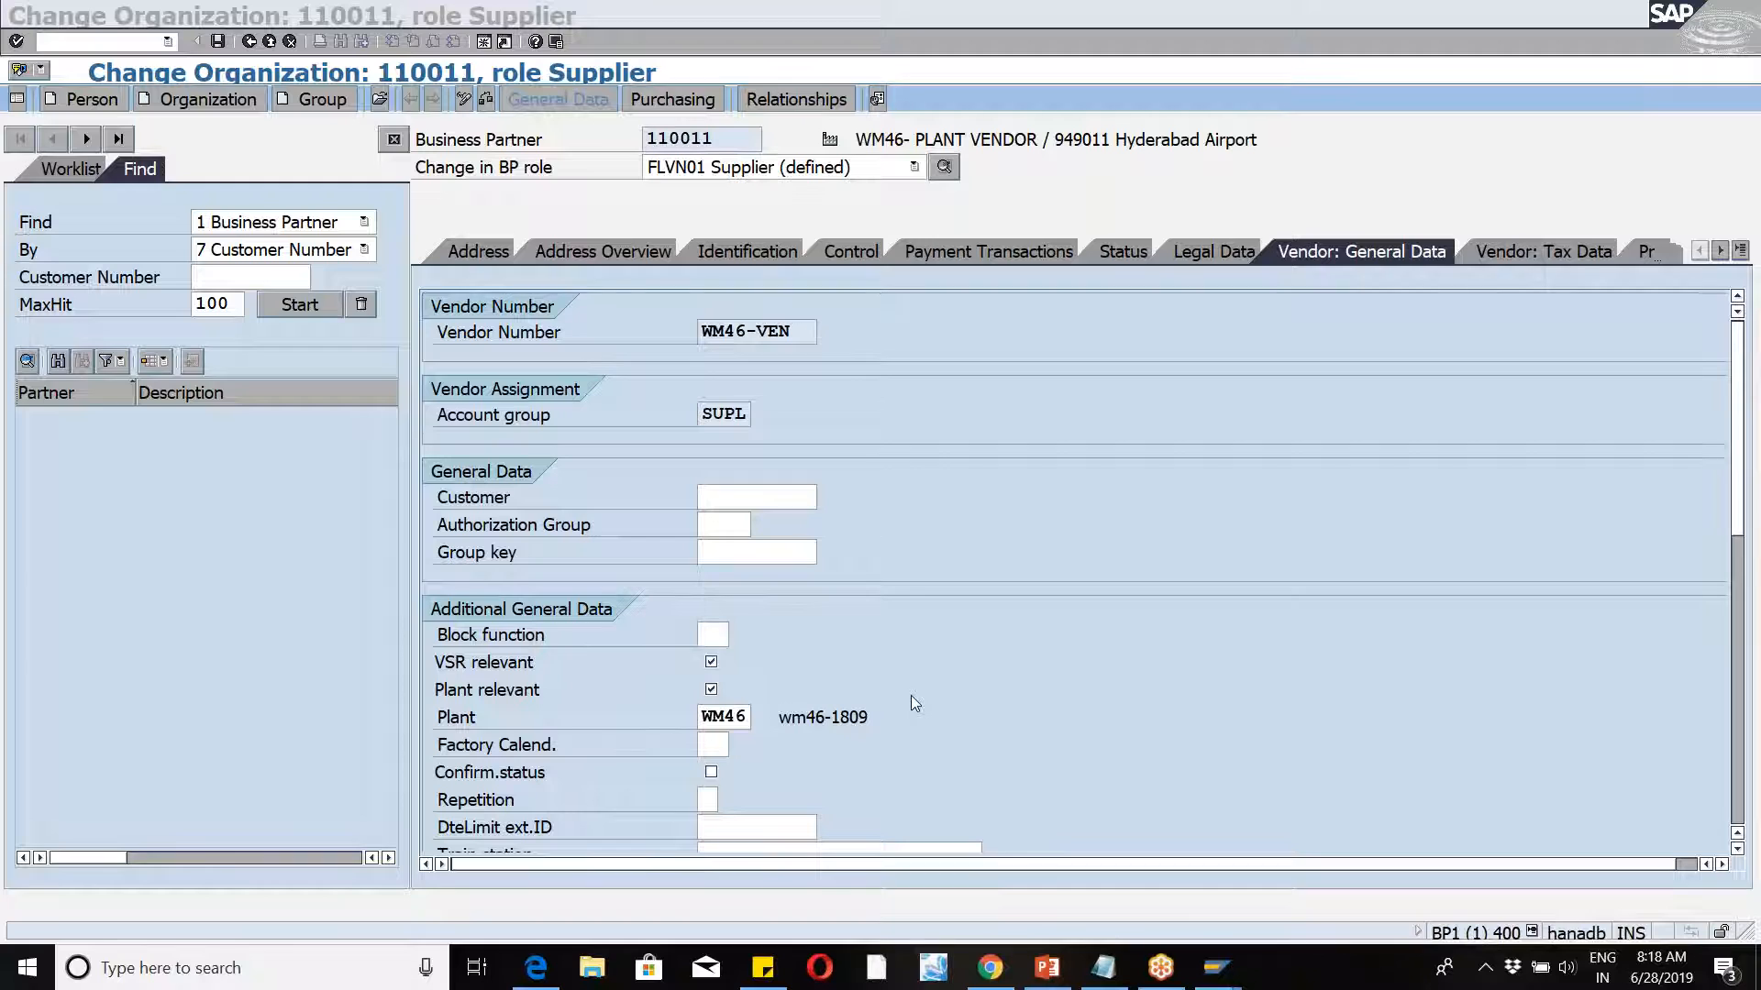
click(911, 696)
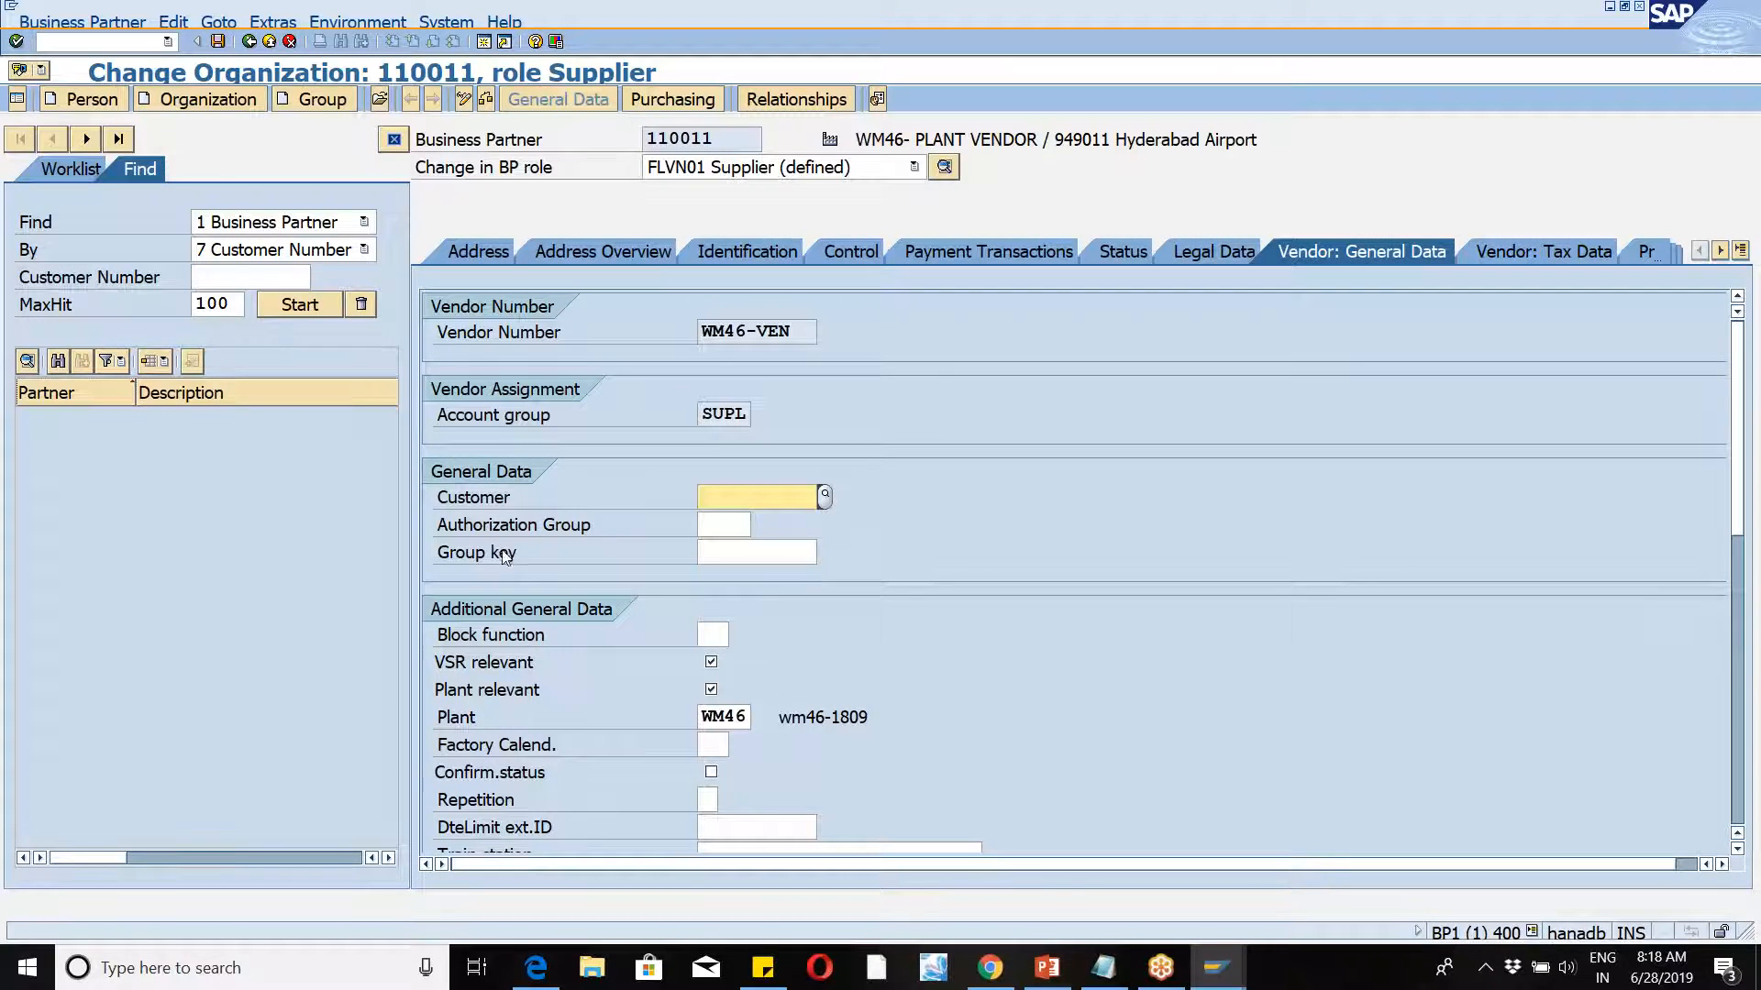
click(137, 47)
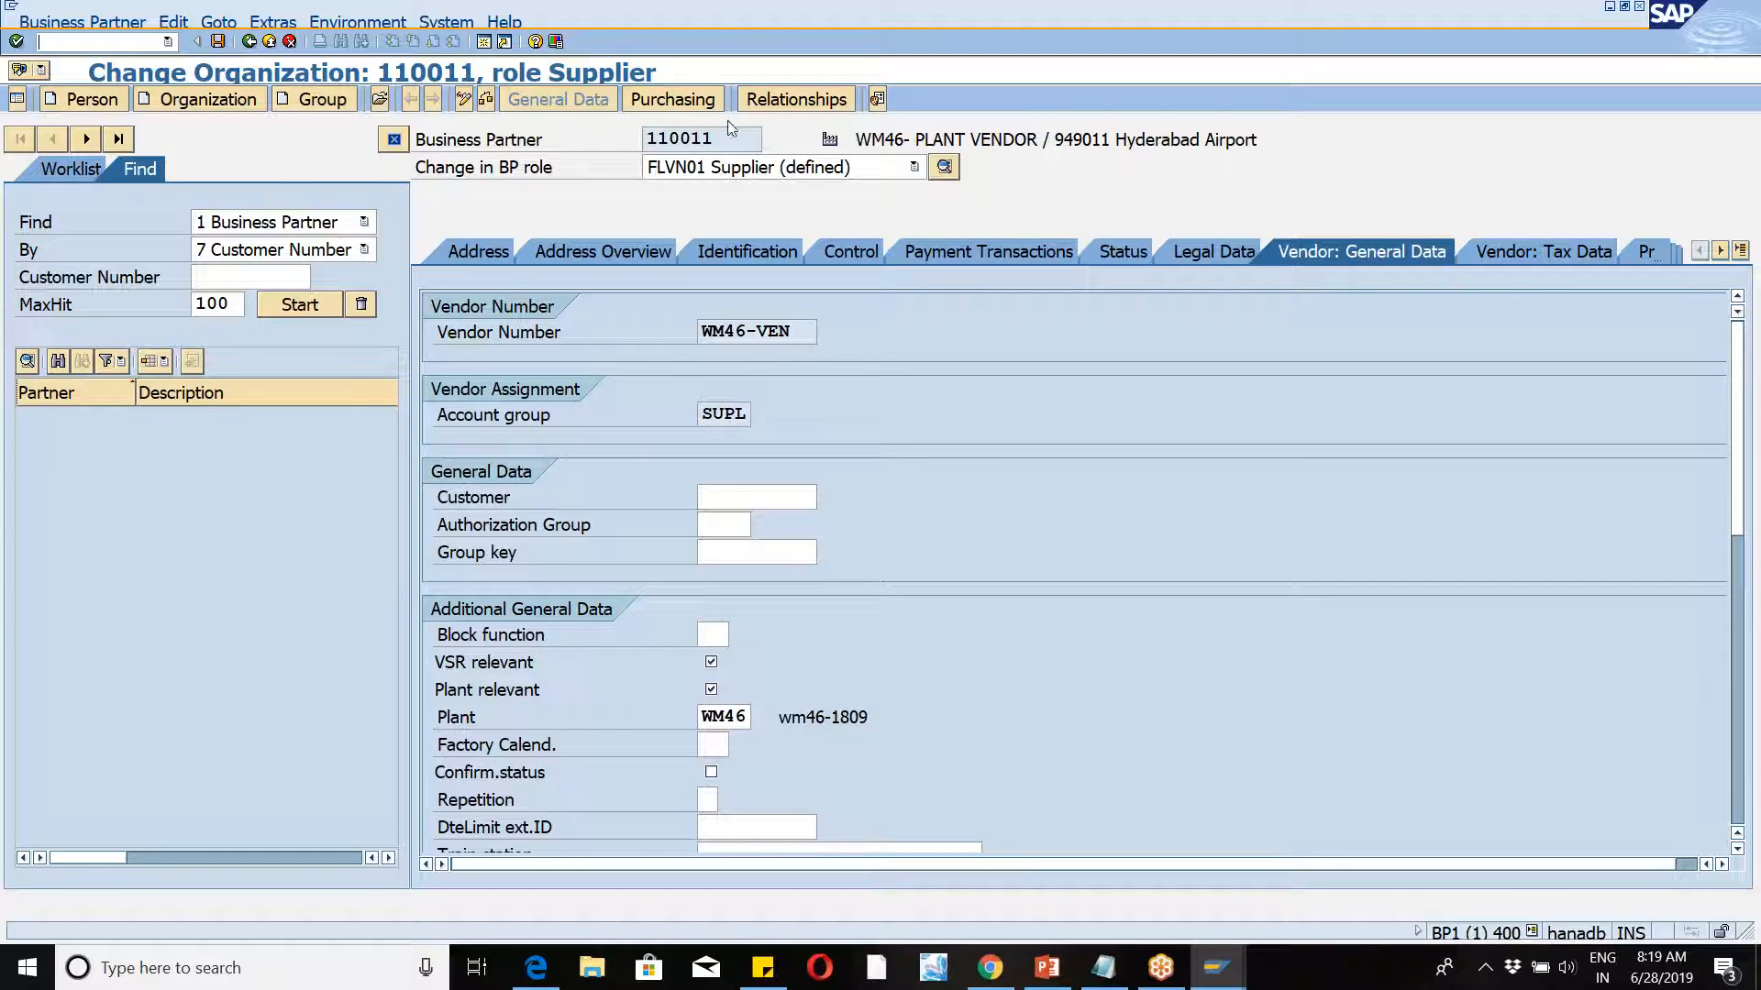
Step: Enter the WM46 plant vendor's business partner number as custodian and default party entitled in the new WM46 warehouse assignment
drag(707, 138, 644, 139)
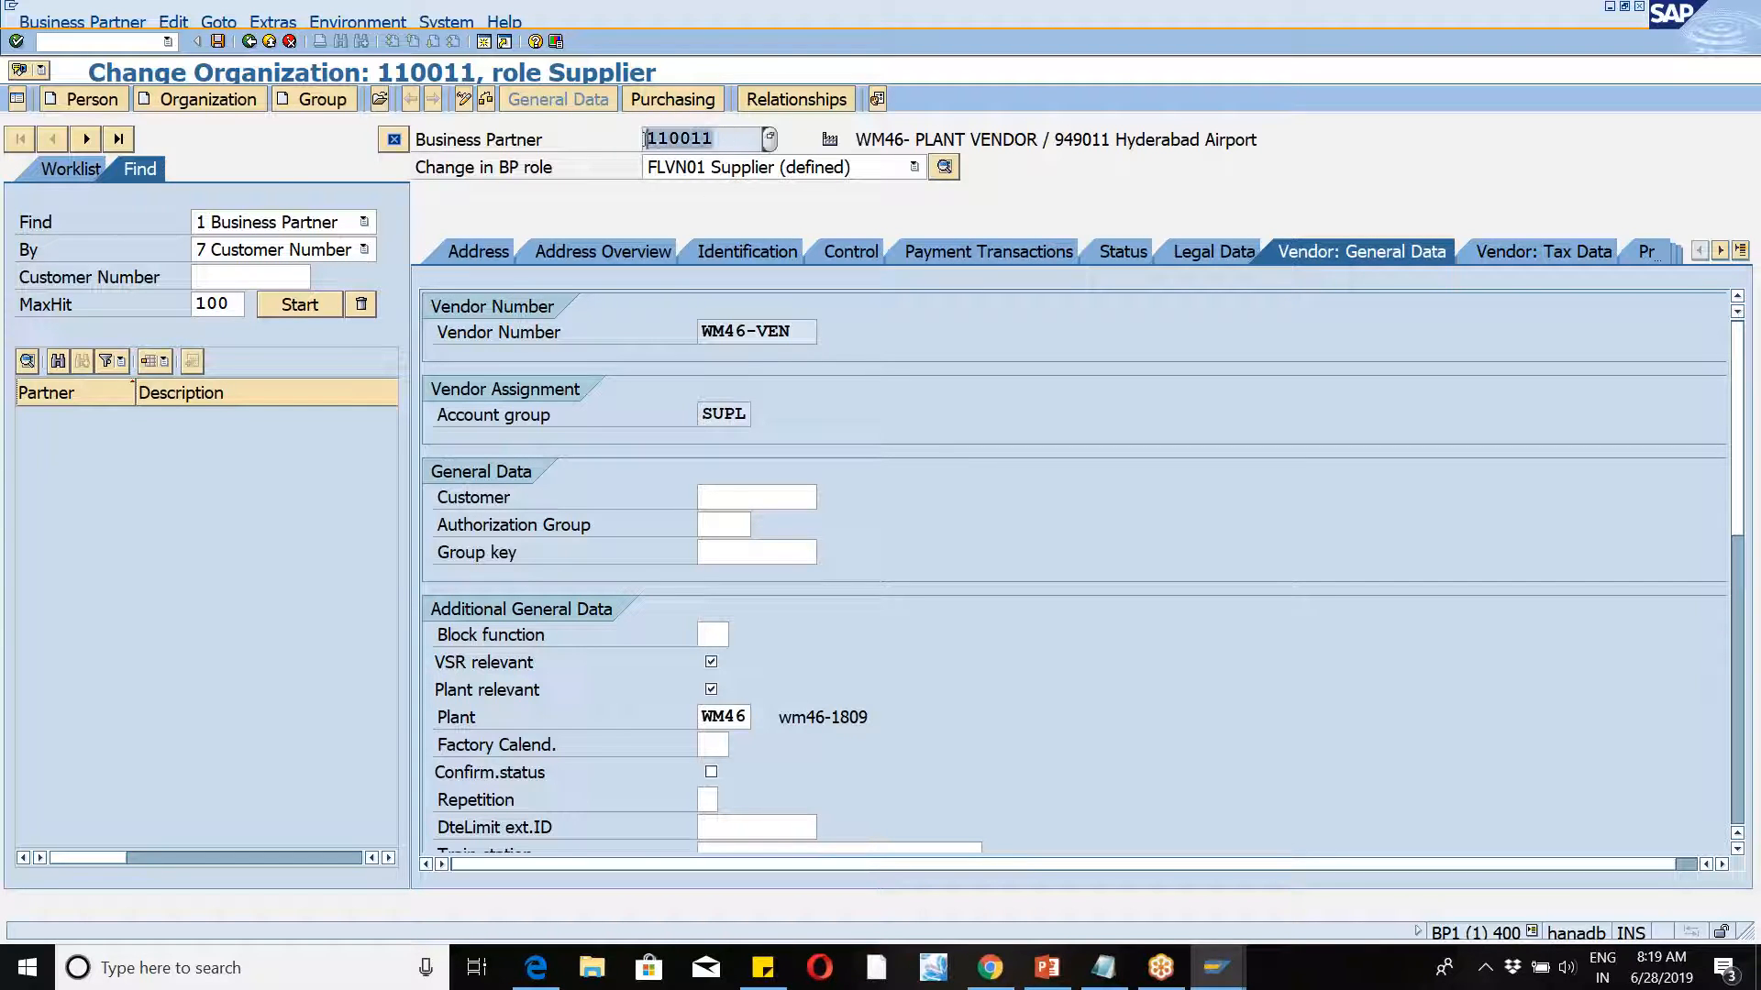
click(483, 42)
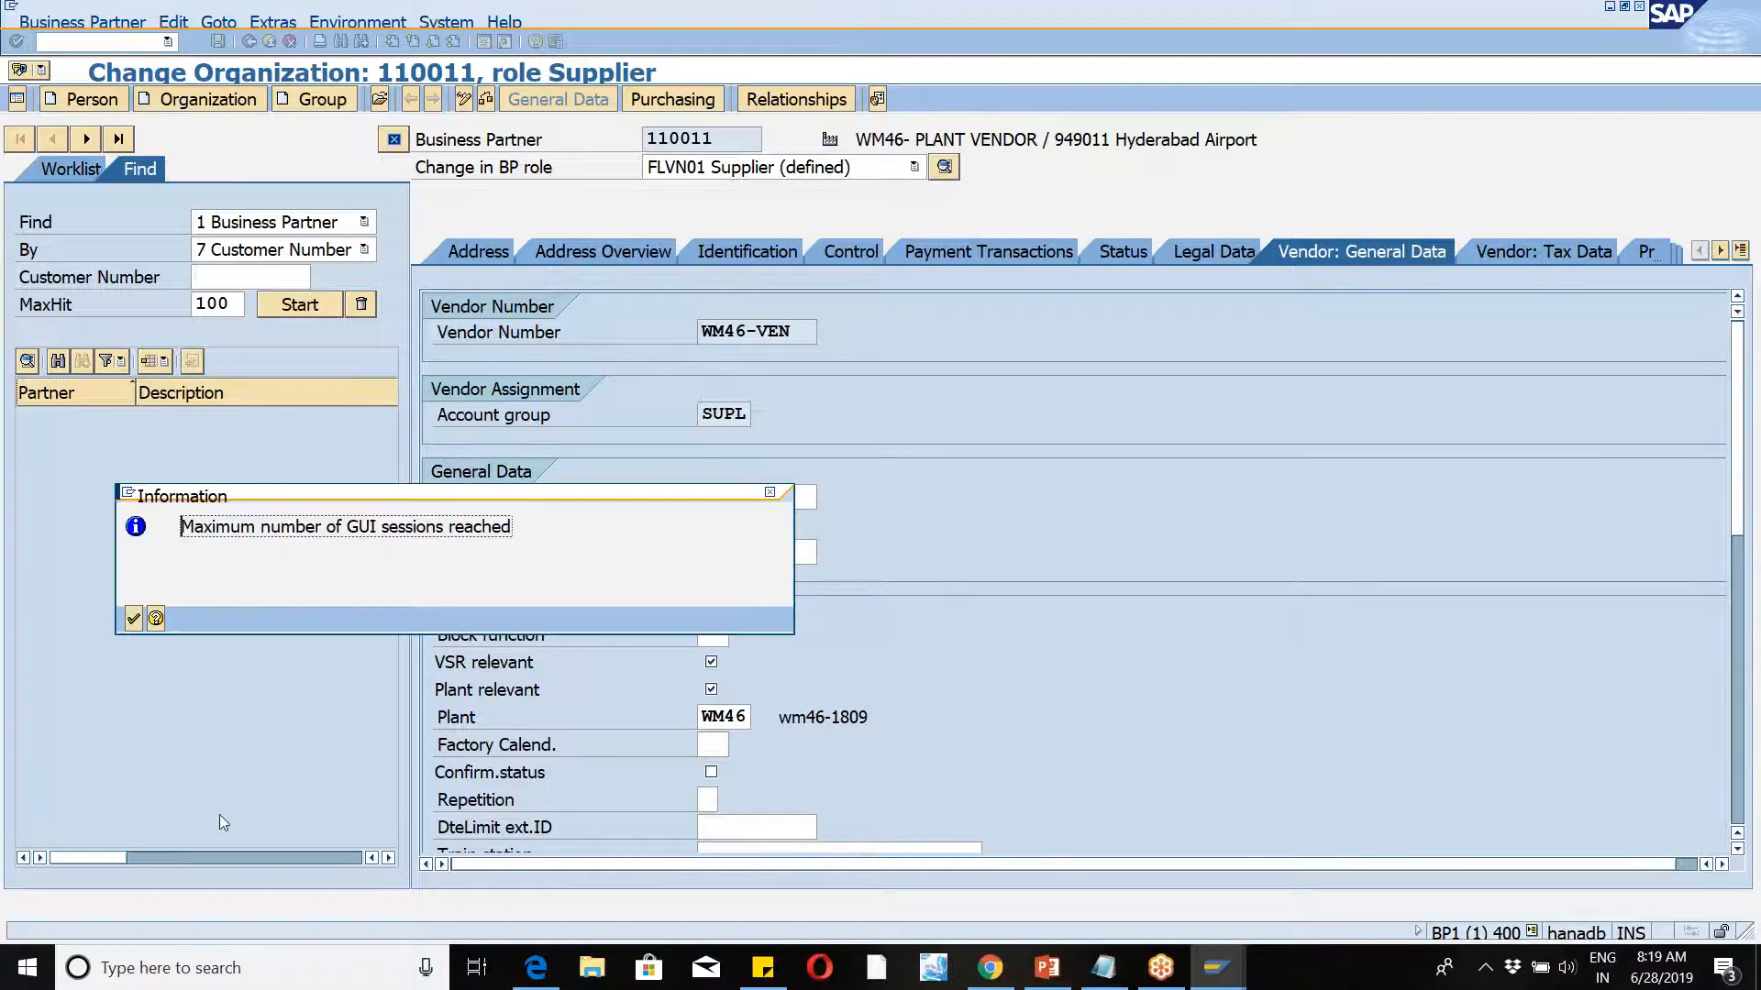
click(134, 619)
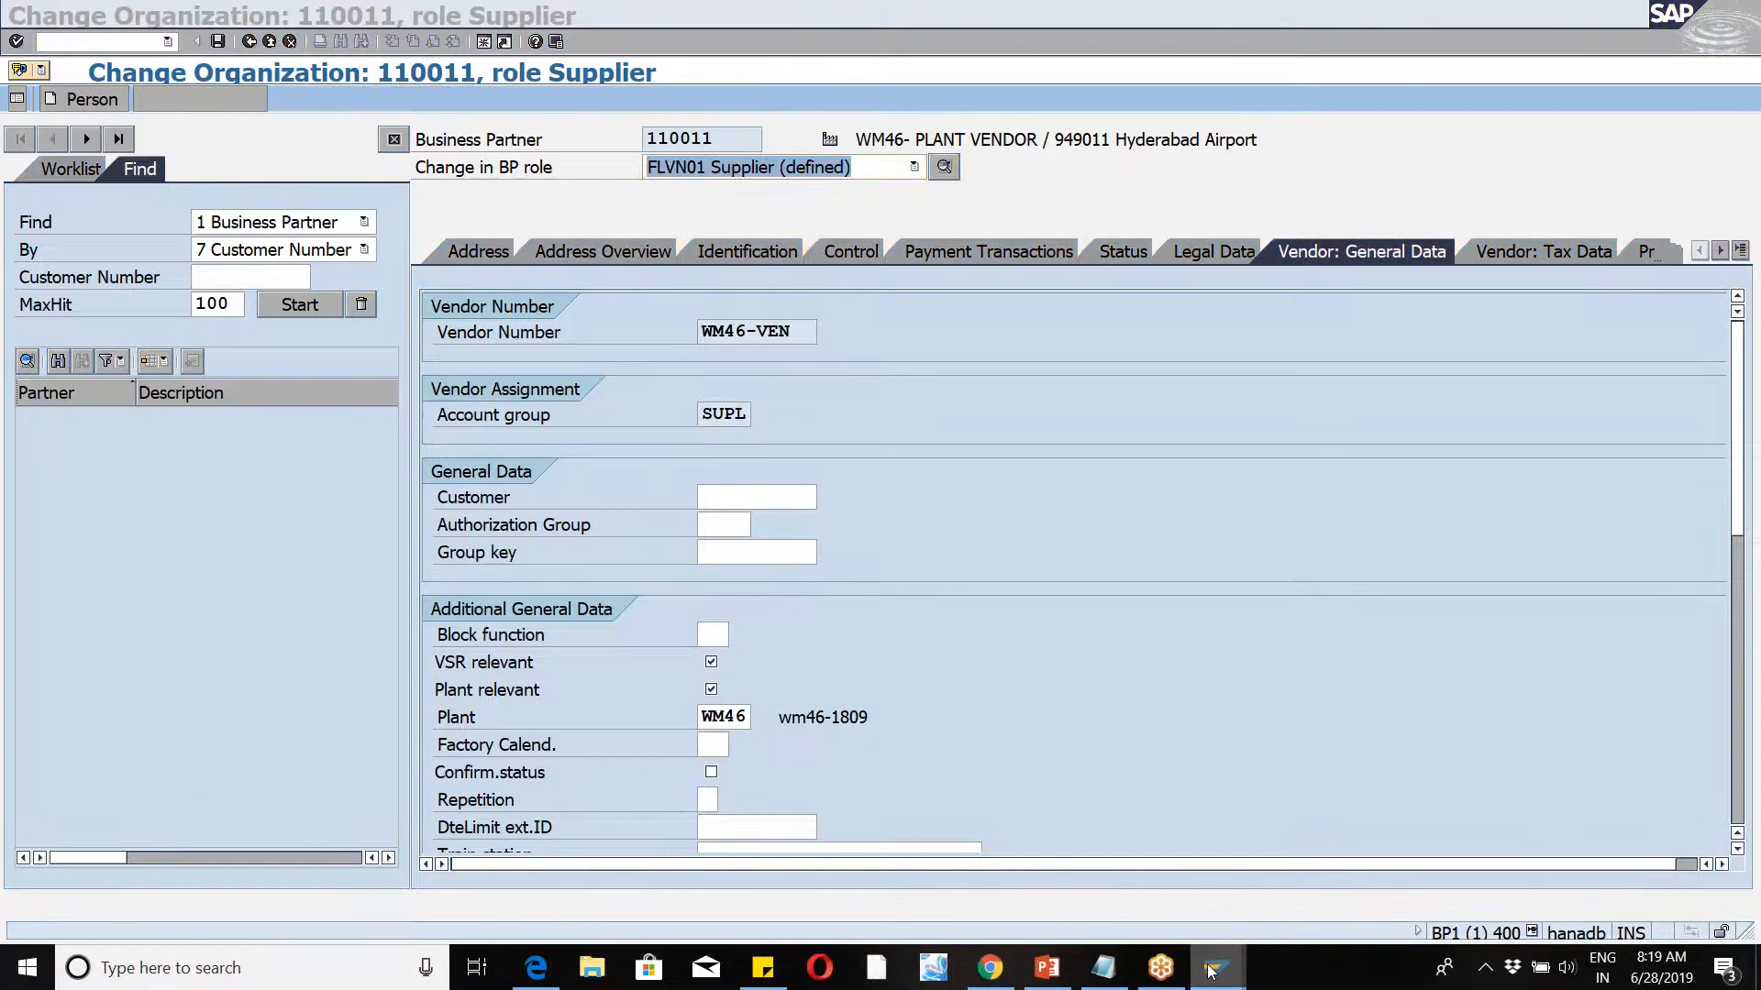
mouse_move(1216, 968)
click(1337, 872)
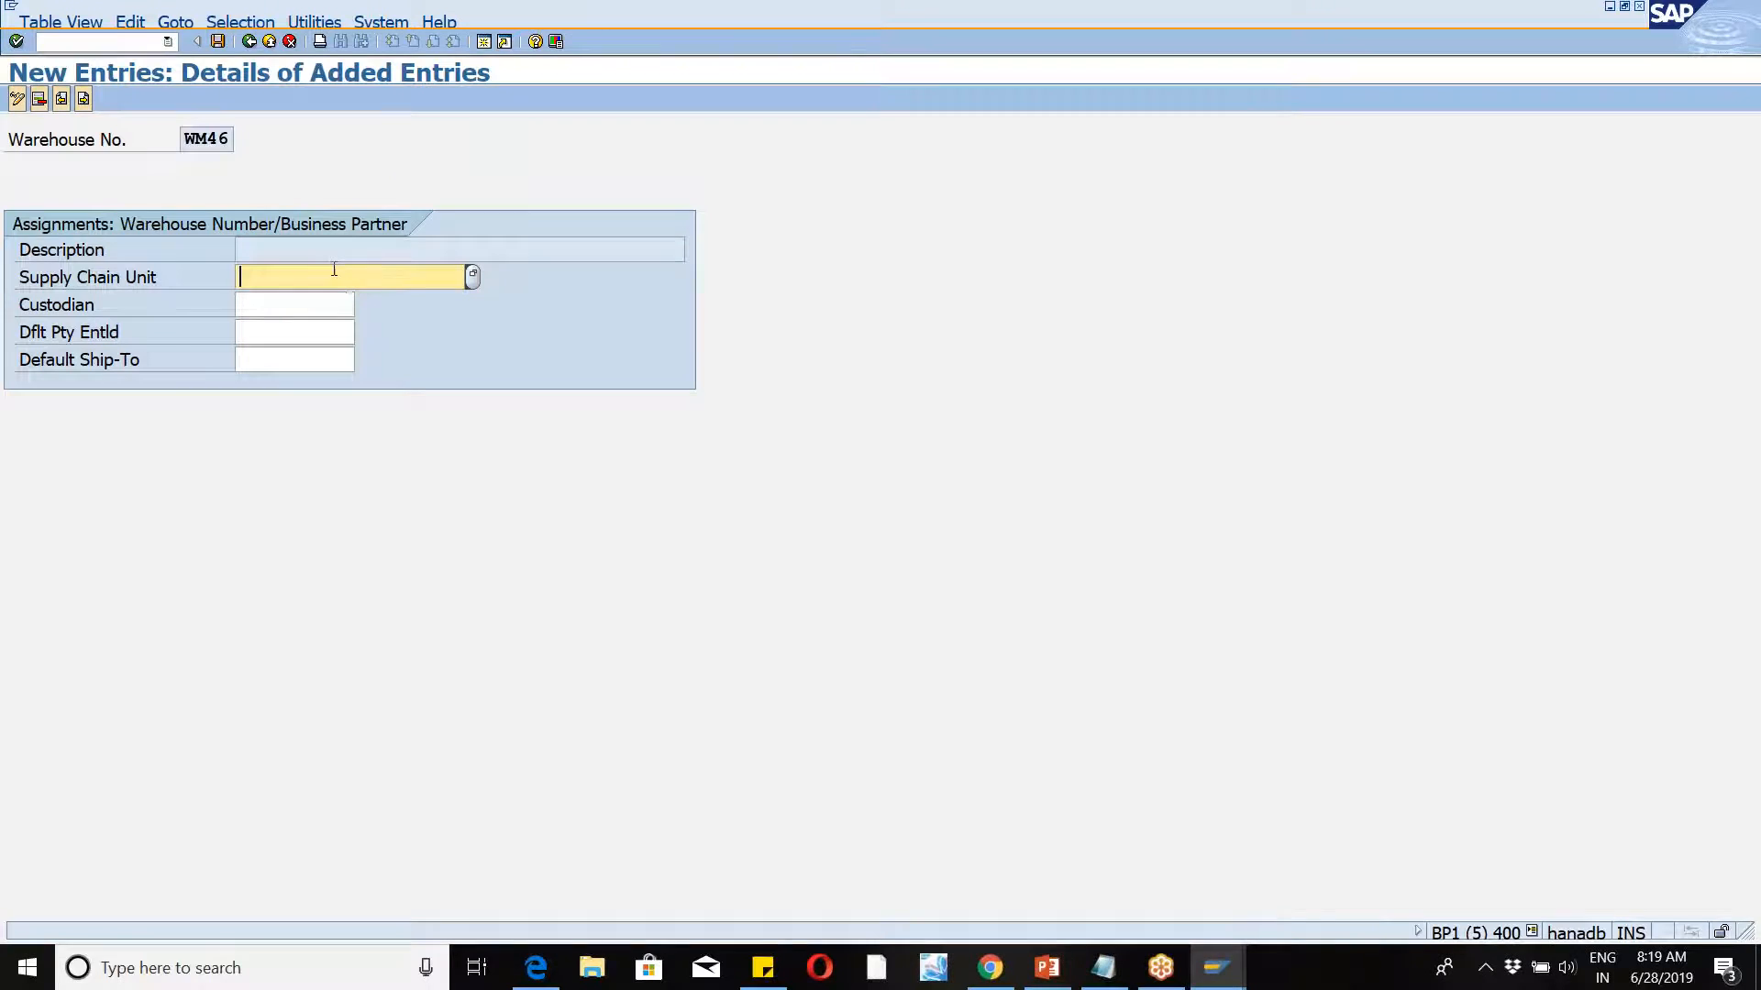
click(275, 305)
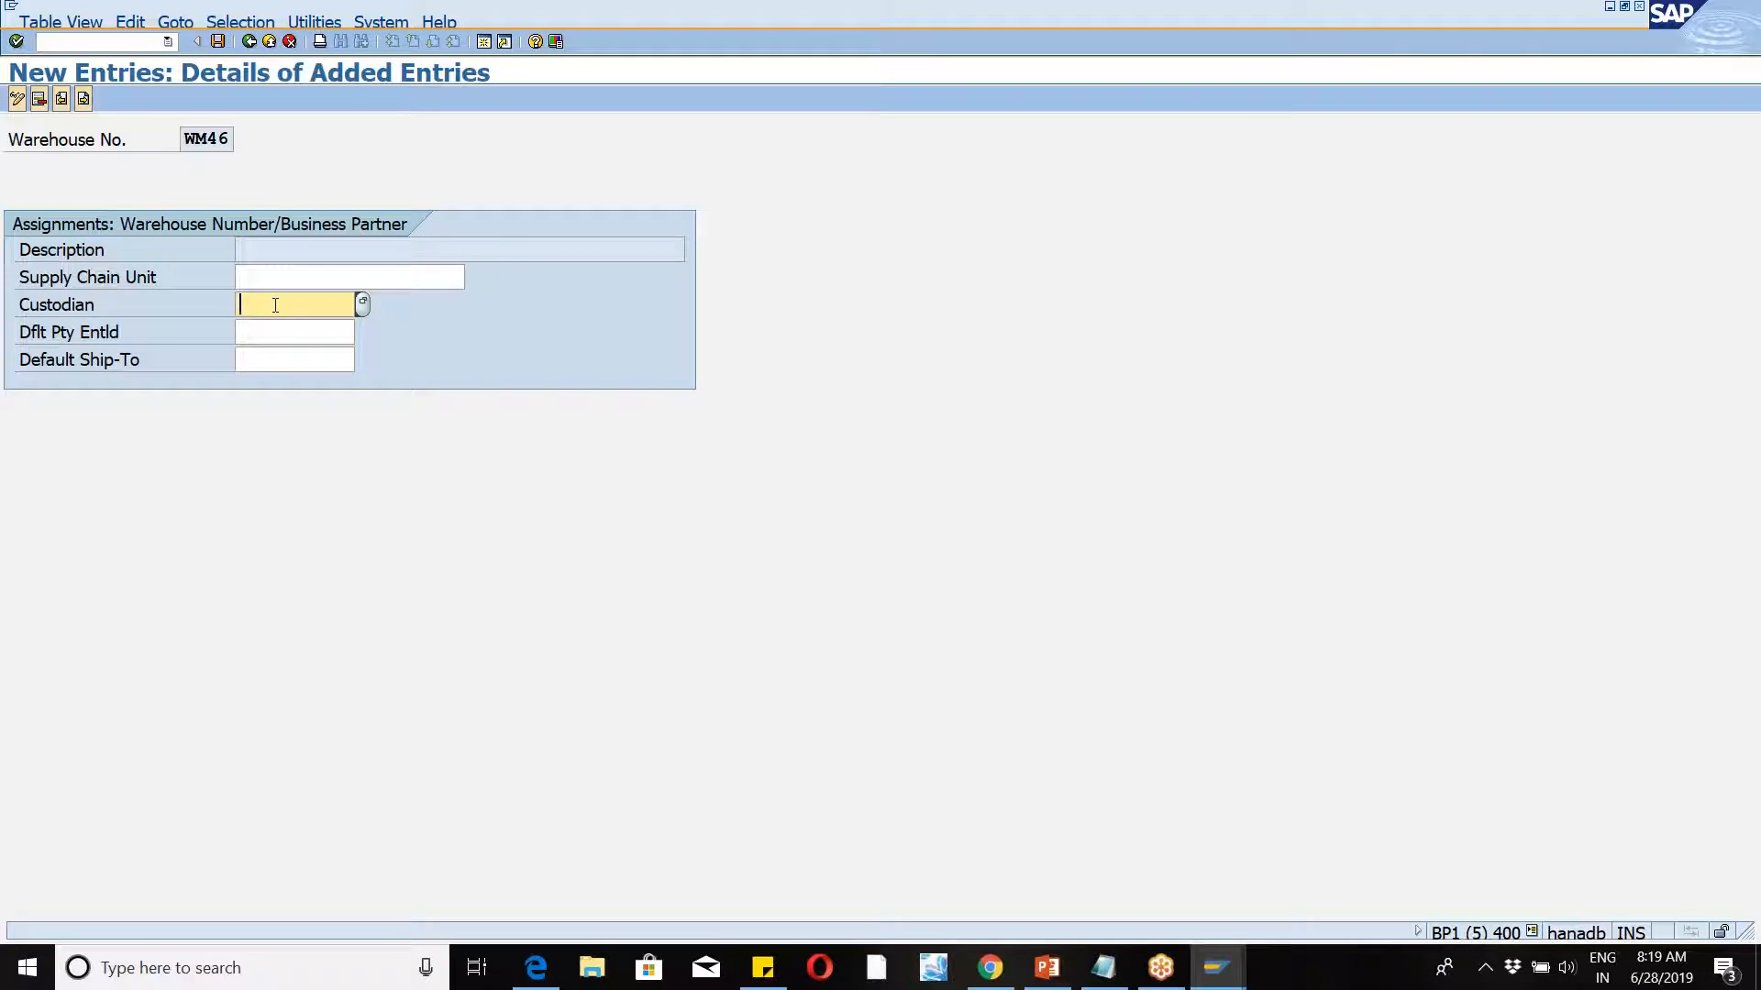
text(110011)
click(265, 329)
text(110011)
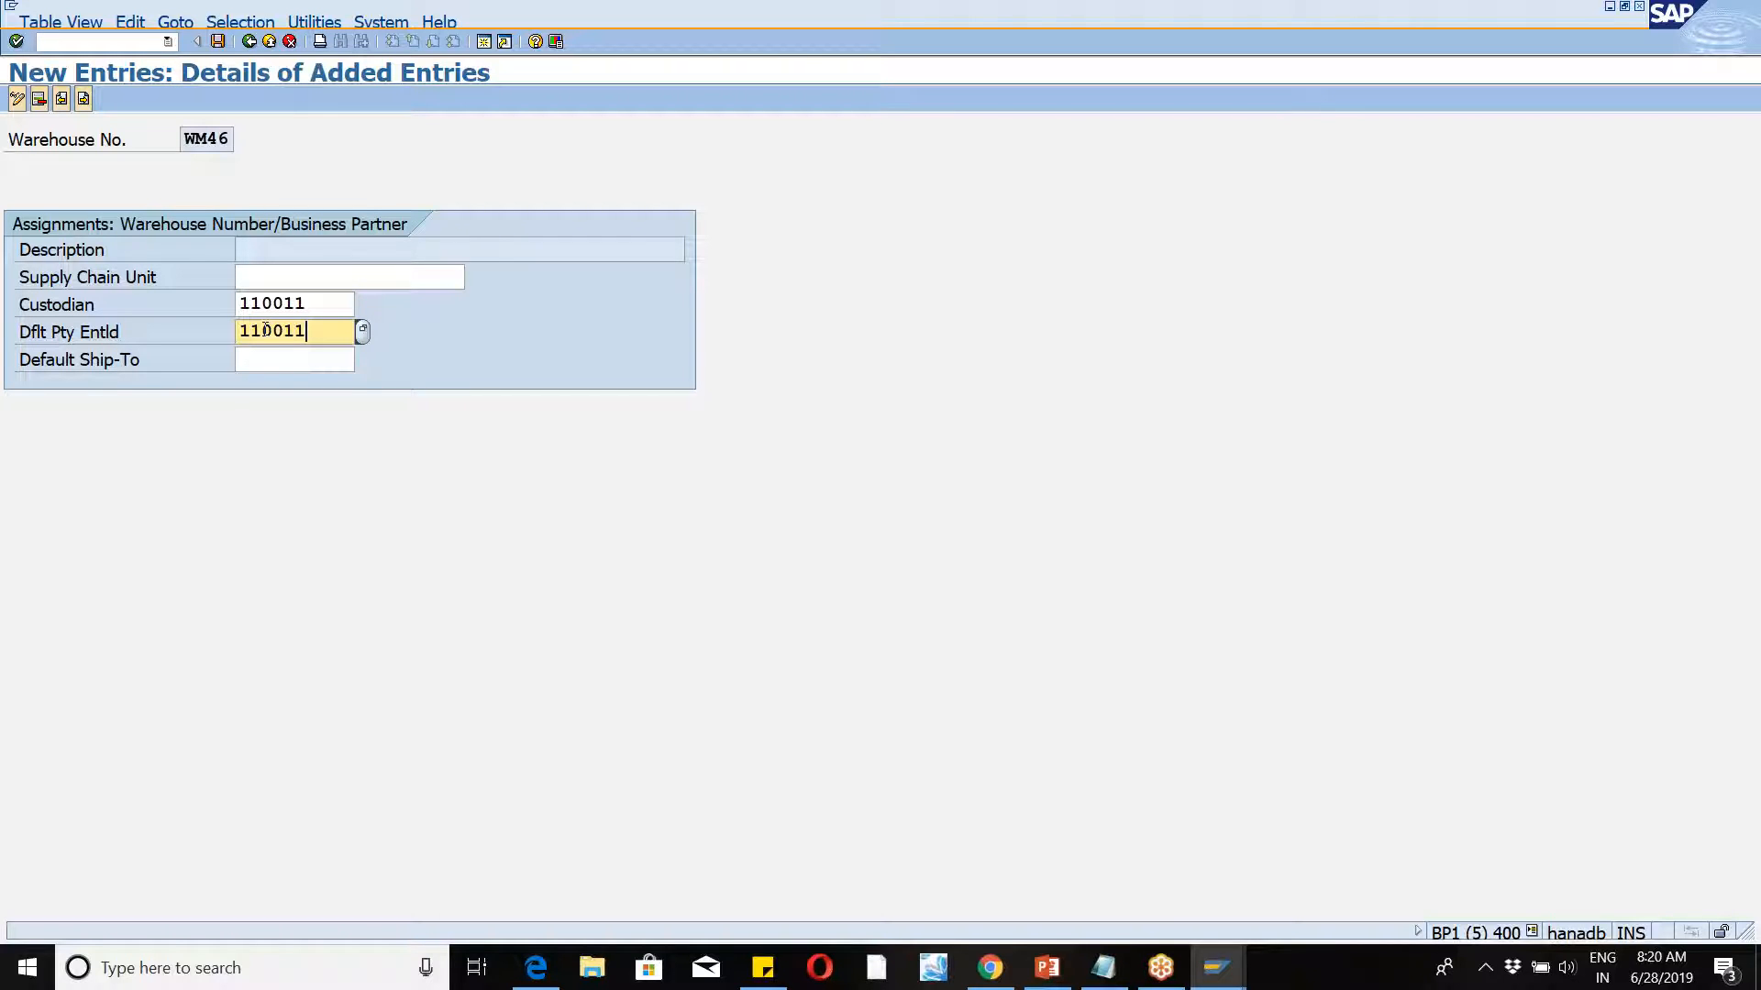
Step: Add a "bp -----------------" line below "cfm1 , cfm2" in the Notepad notes and return to the warehouse assignment
click(1104, 967)
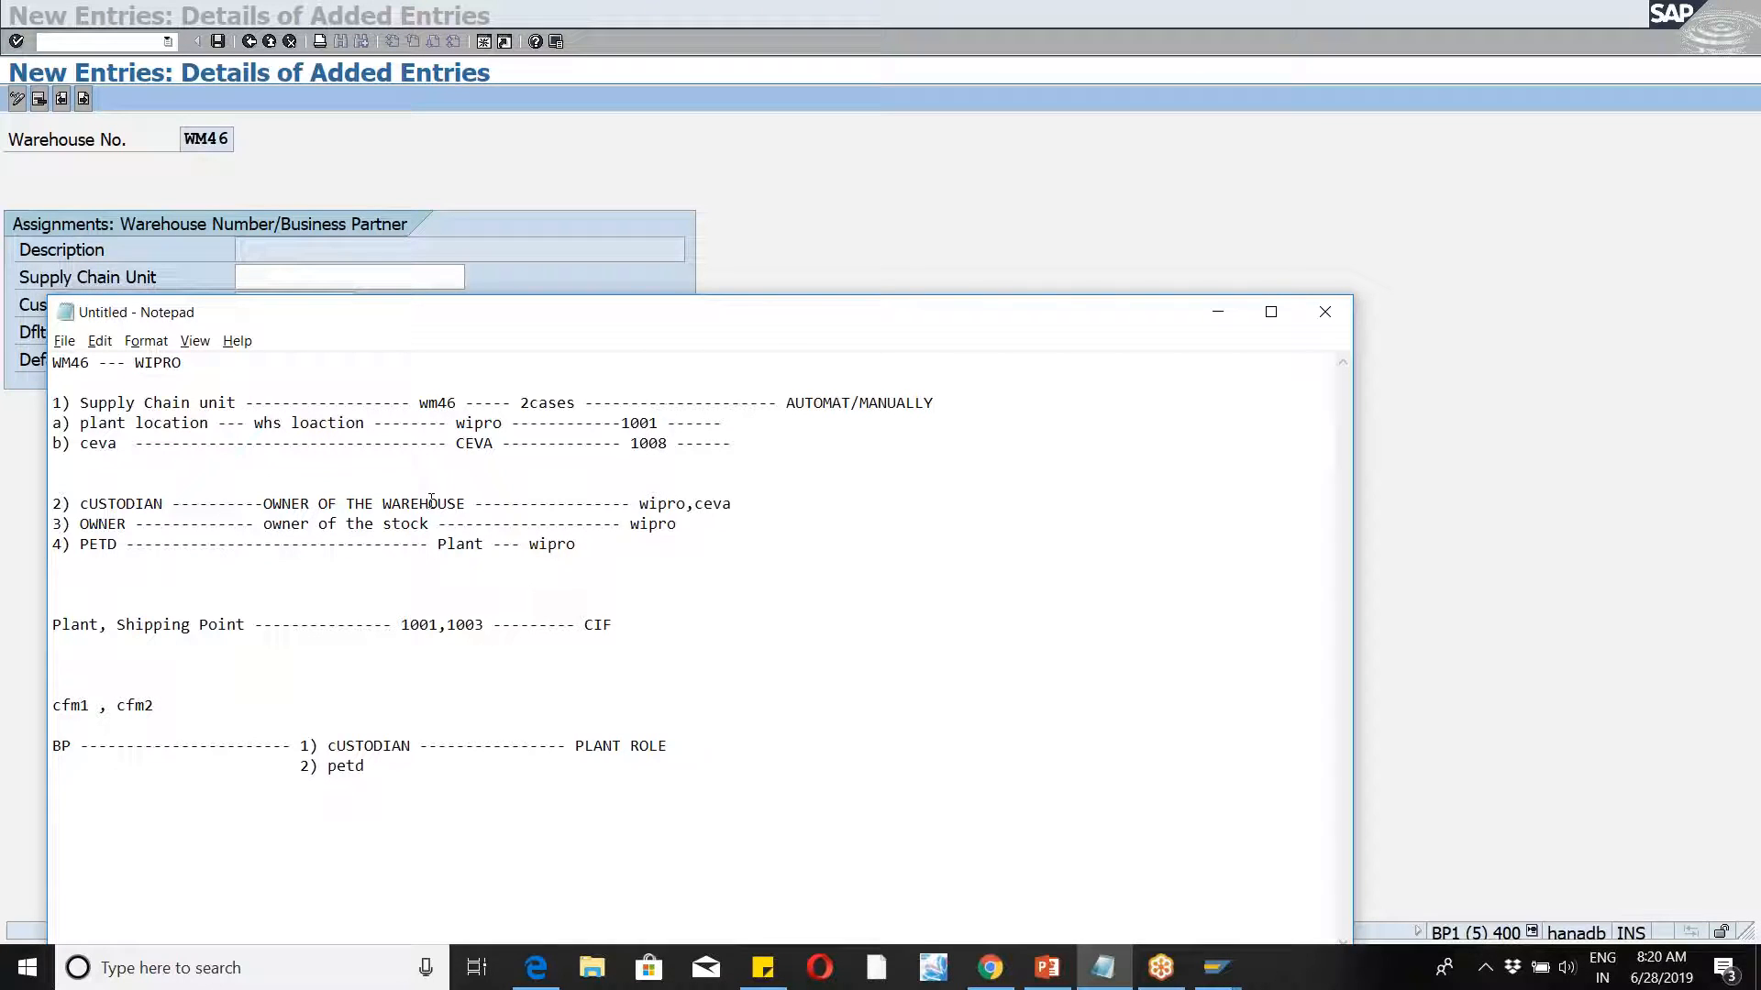
click(733, 503)
key(Return)
text(bp )
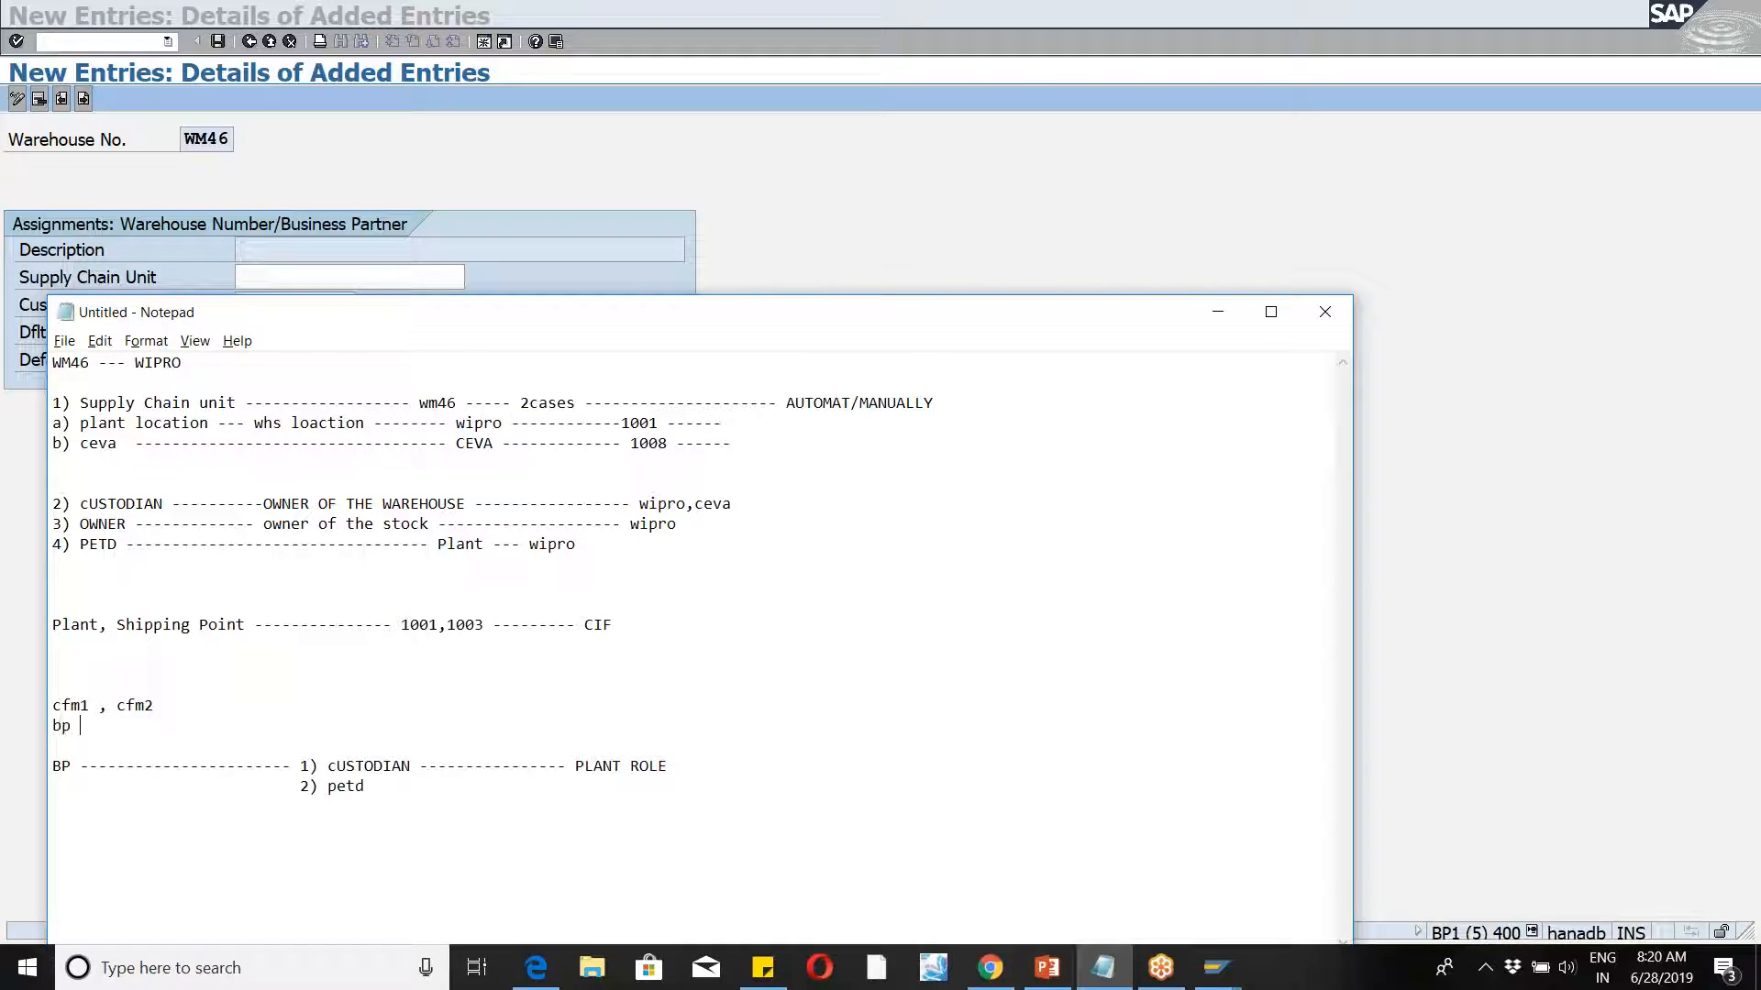
text(-----------------)
click(1218, 311)
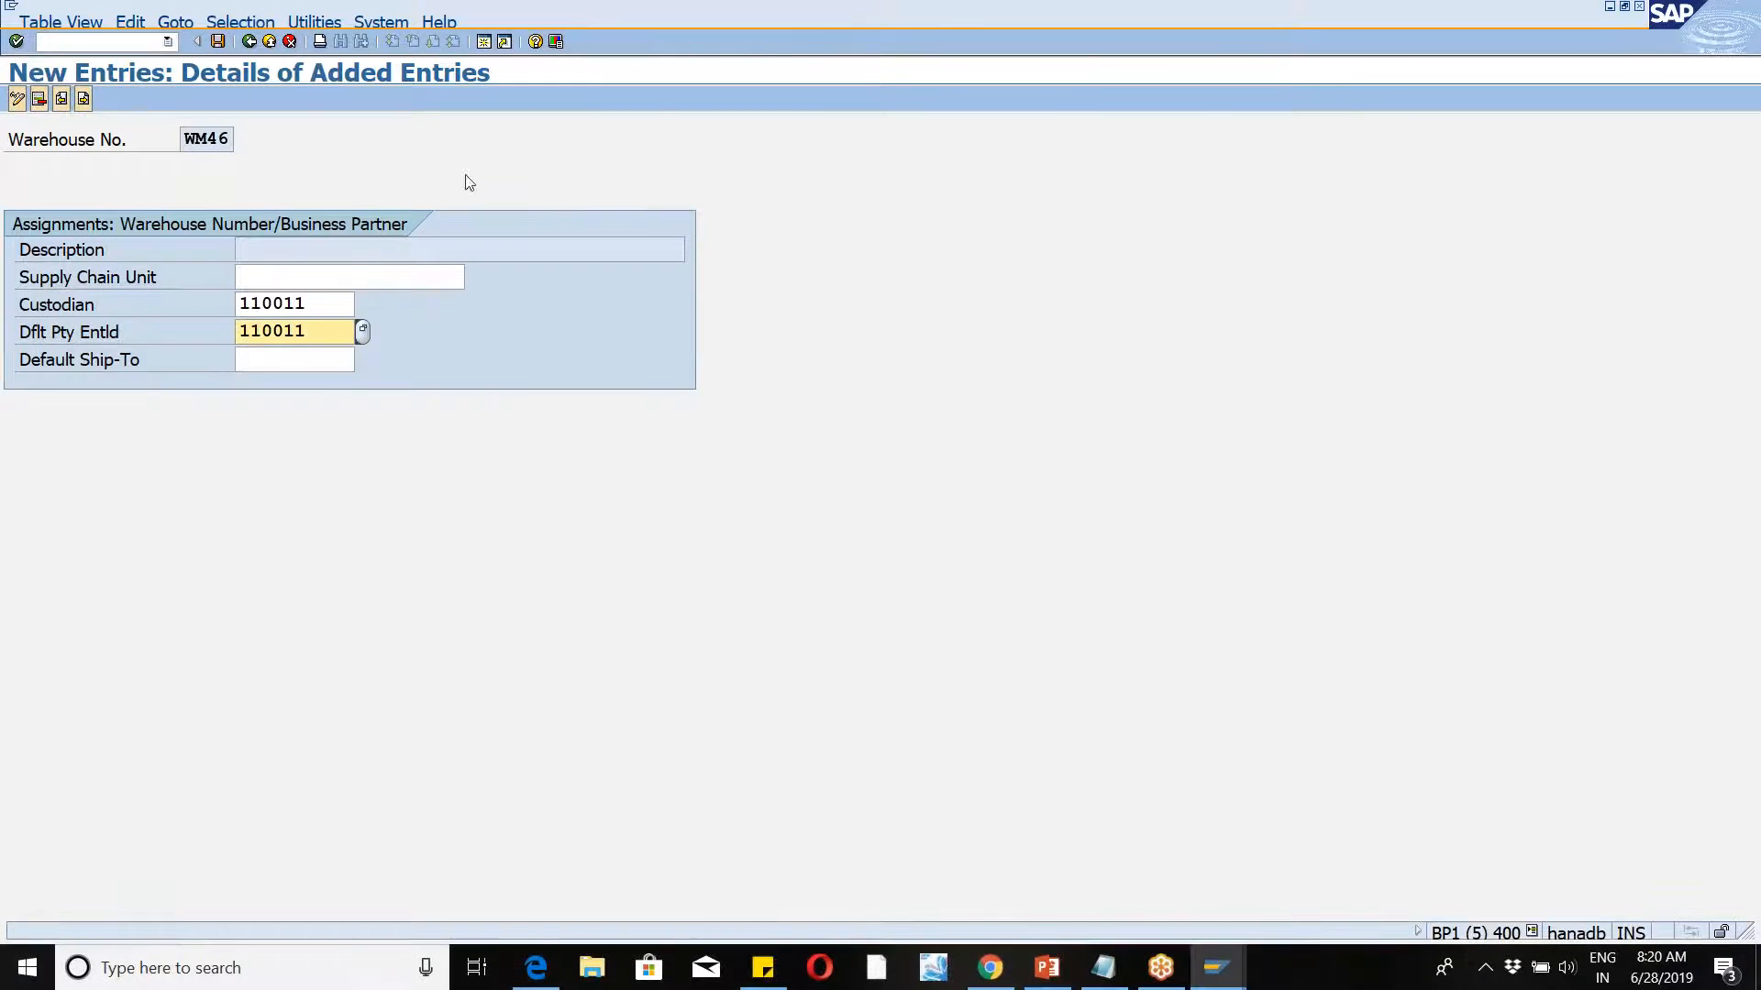
Step: Enter WM46 as the supply chain unit in the warehouse assignment and submit the entry
click(317, 312)
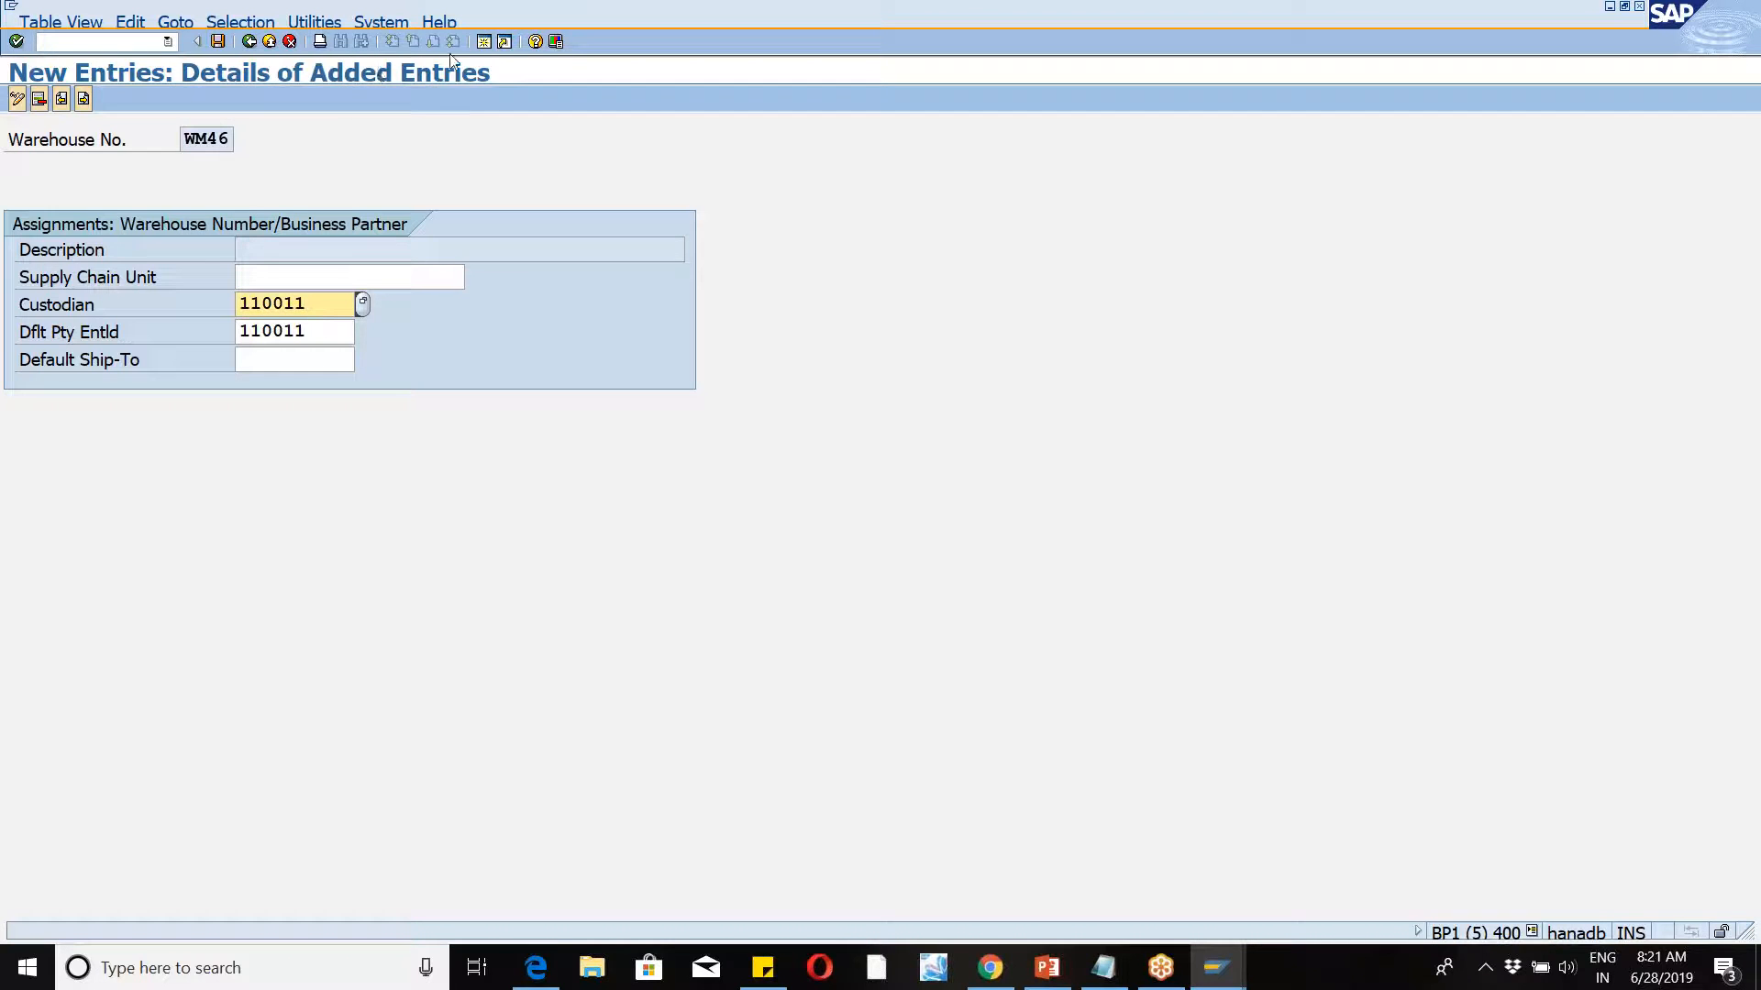
click(483, 41)
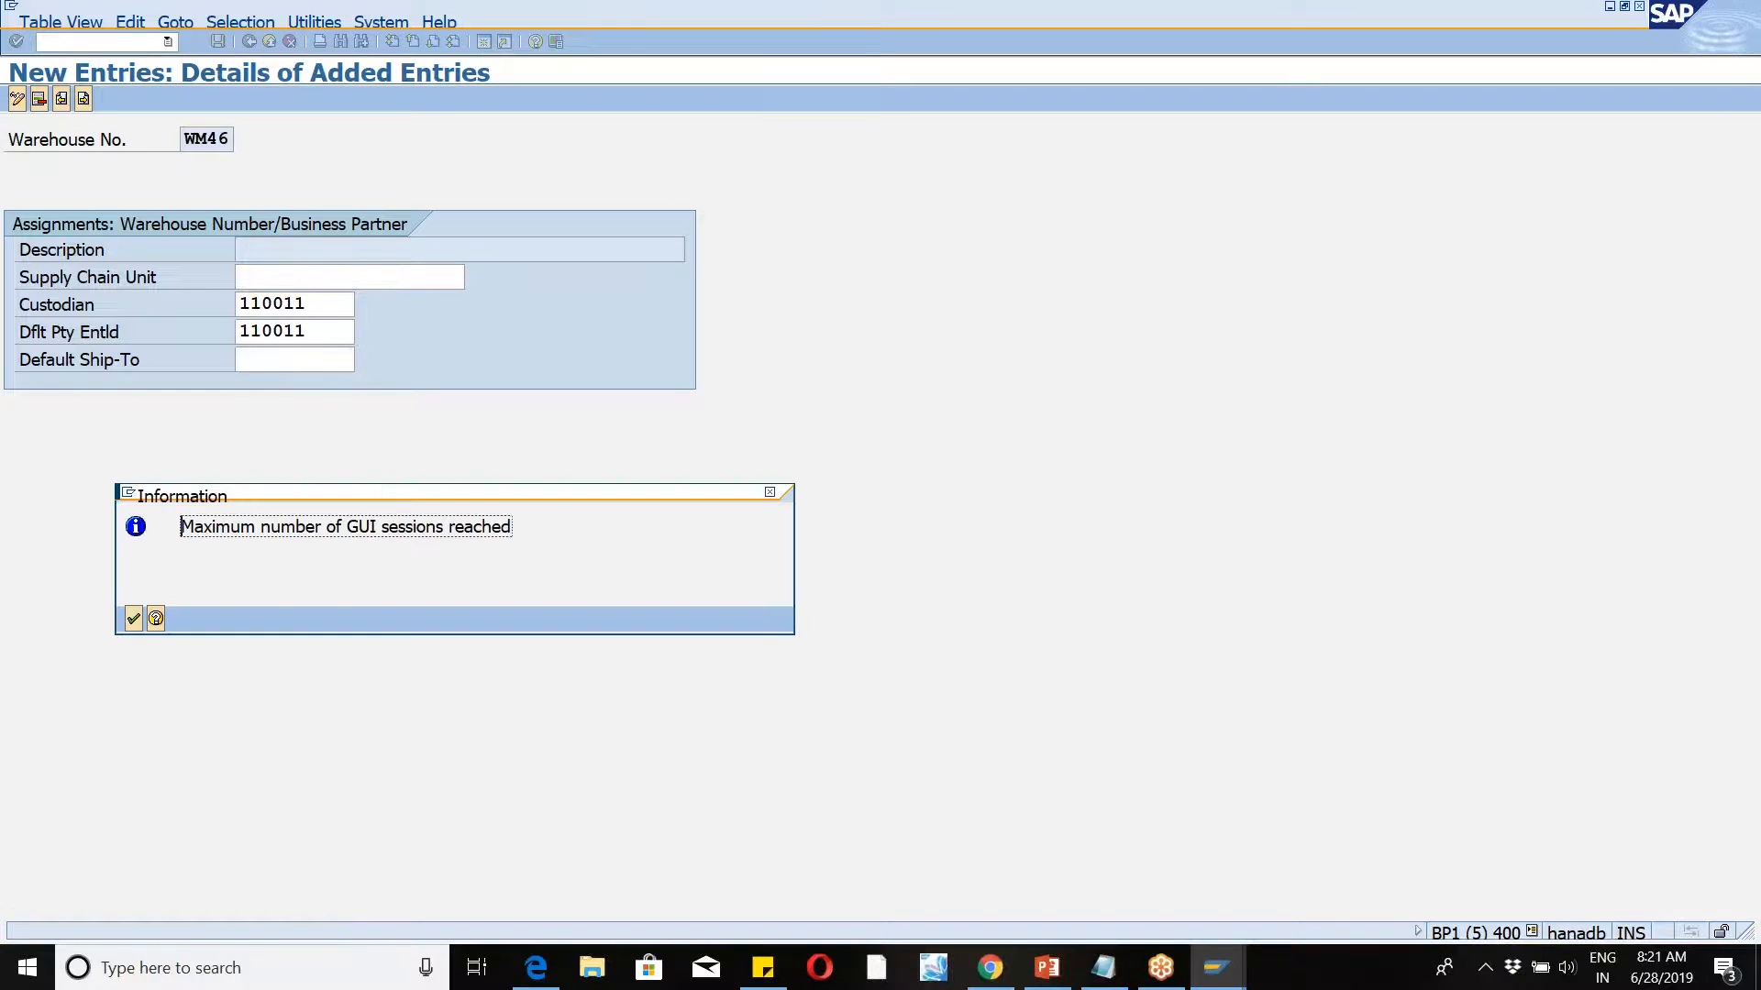
click(768, 498)
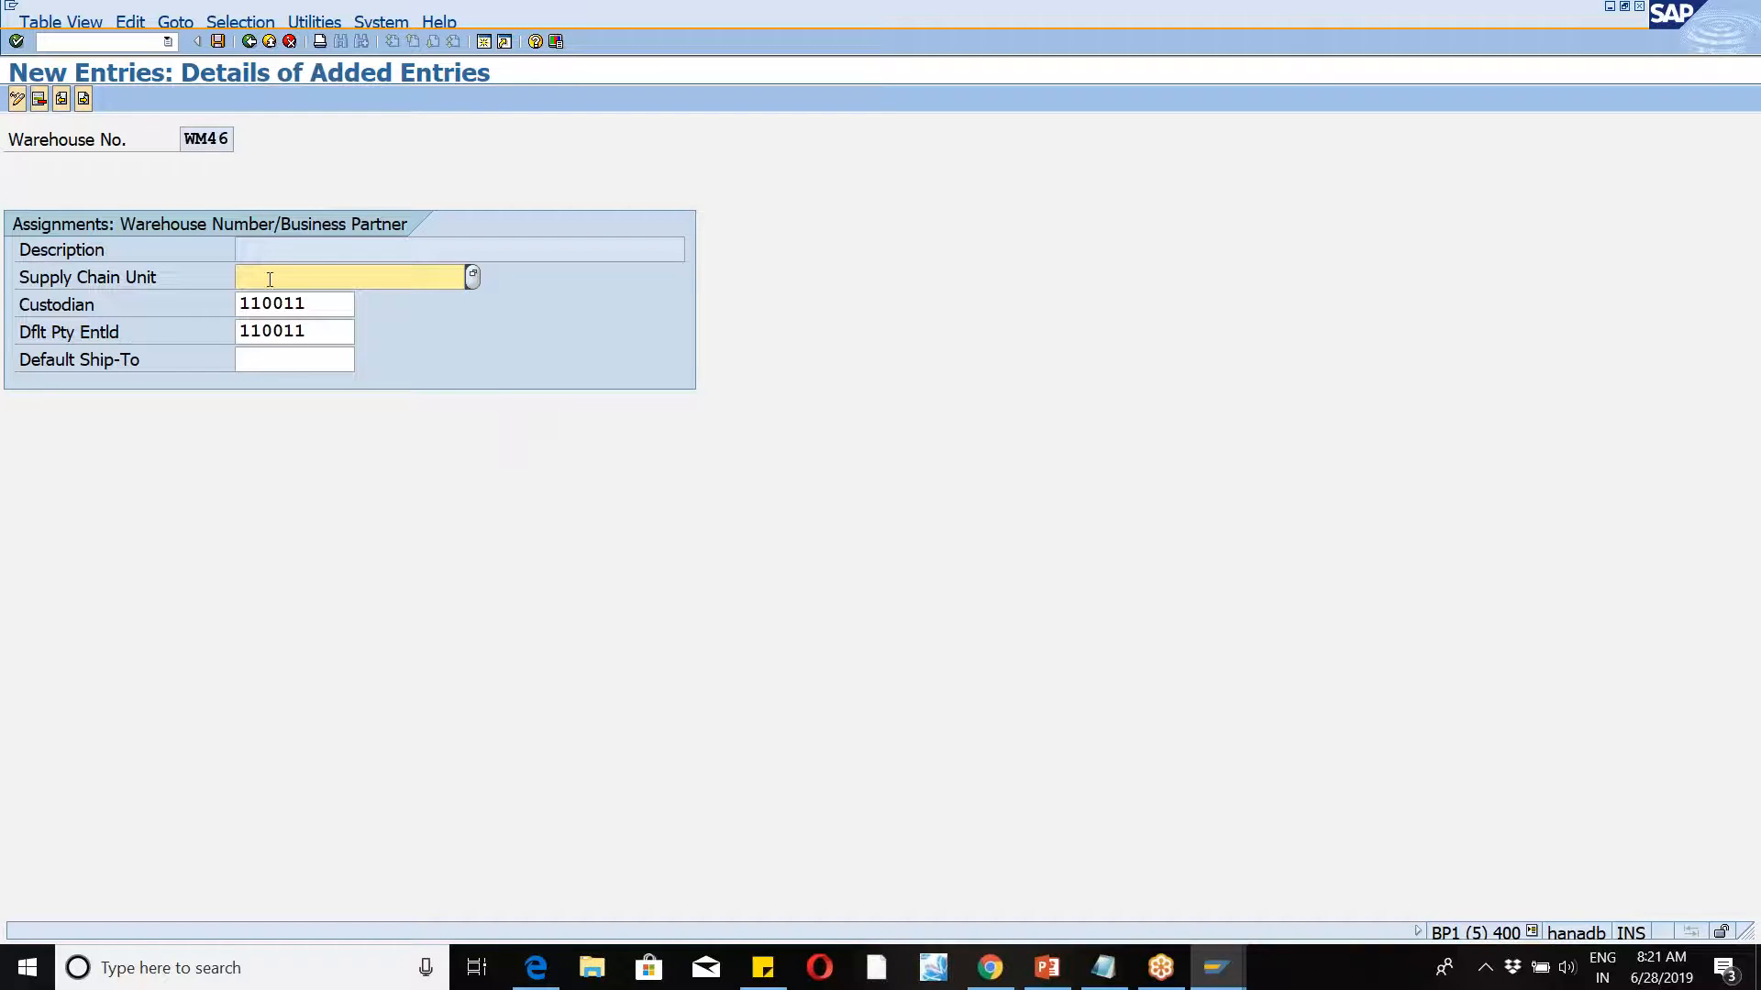
text(wm46)
key(Return)
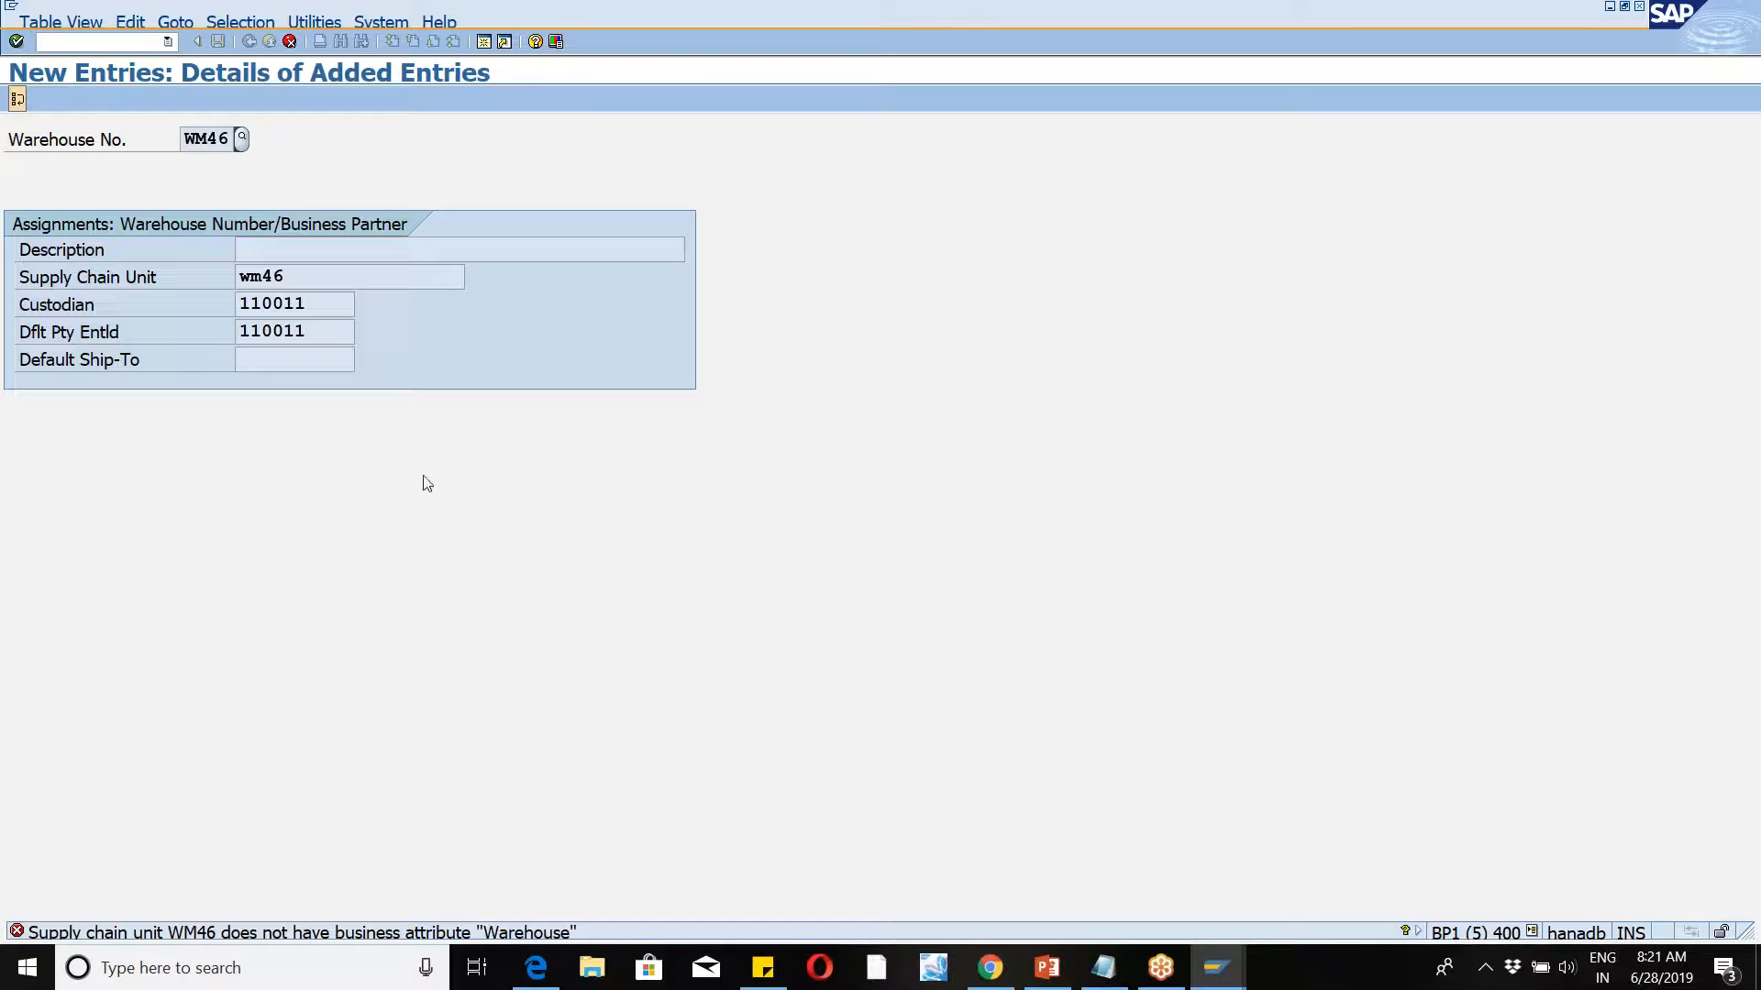
click(480, 49)
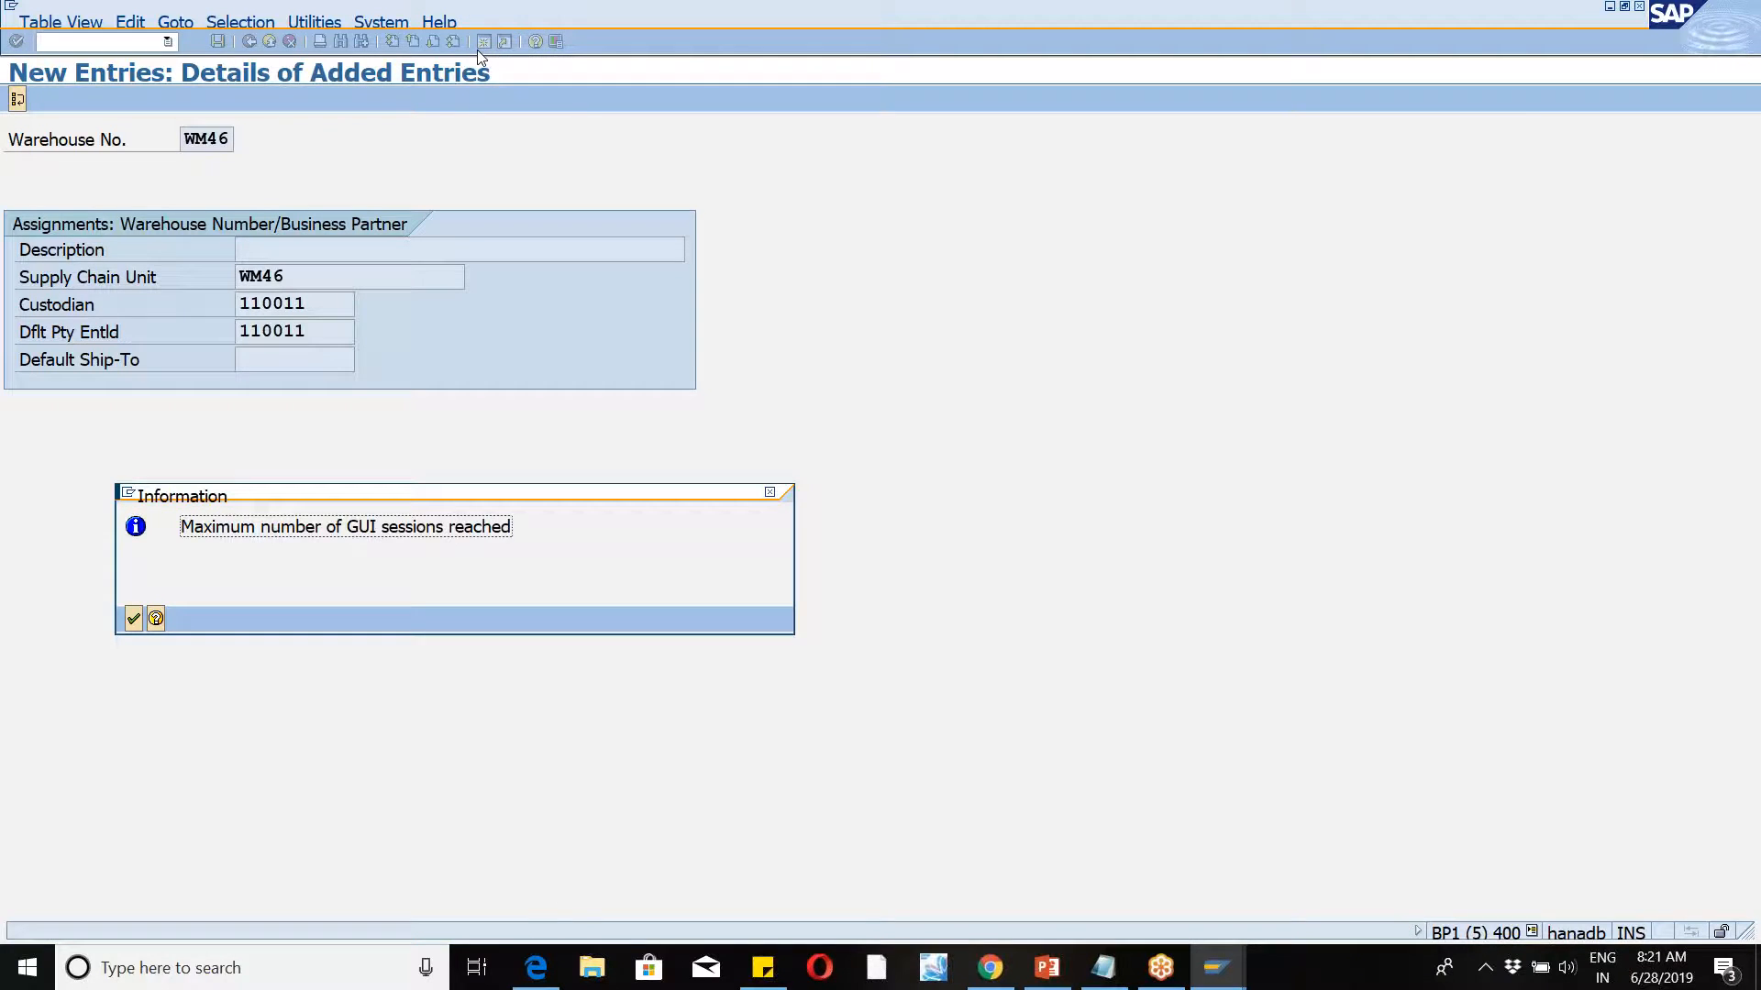
click(133, 619)
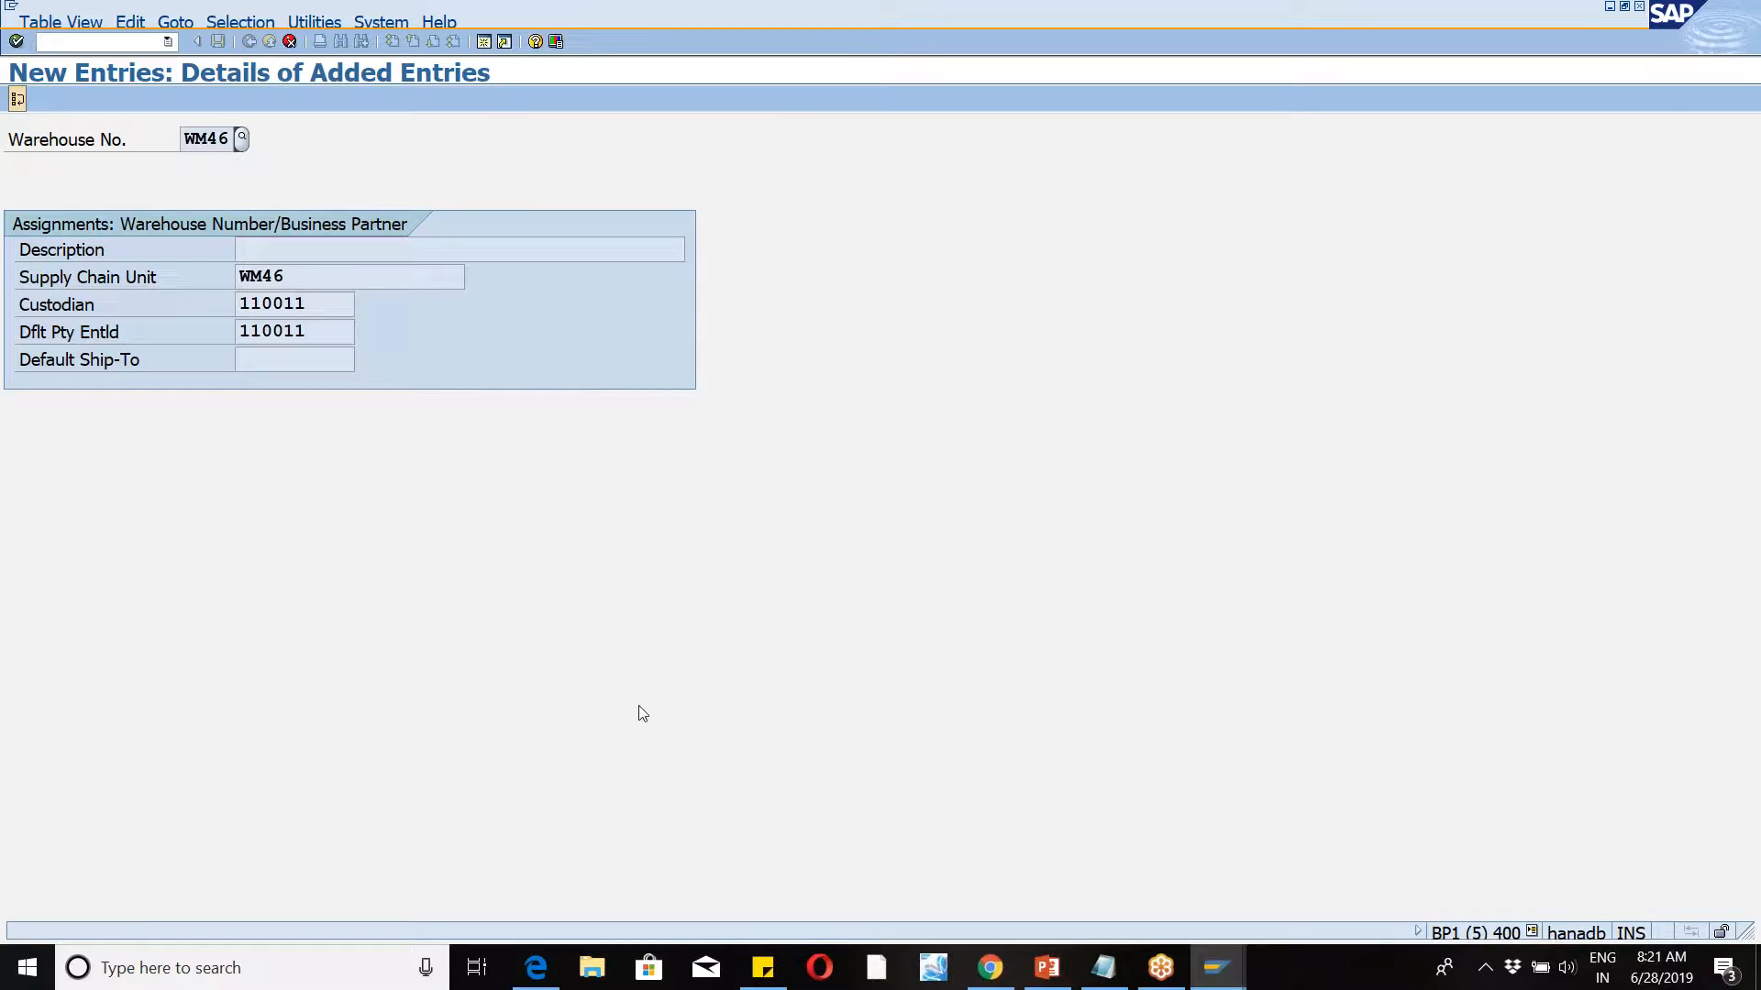
Step: Switch to the plant storage location mapping session and start supply chain unit maintenance with /n/scmb/scumain
click(1210, 970)
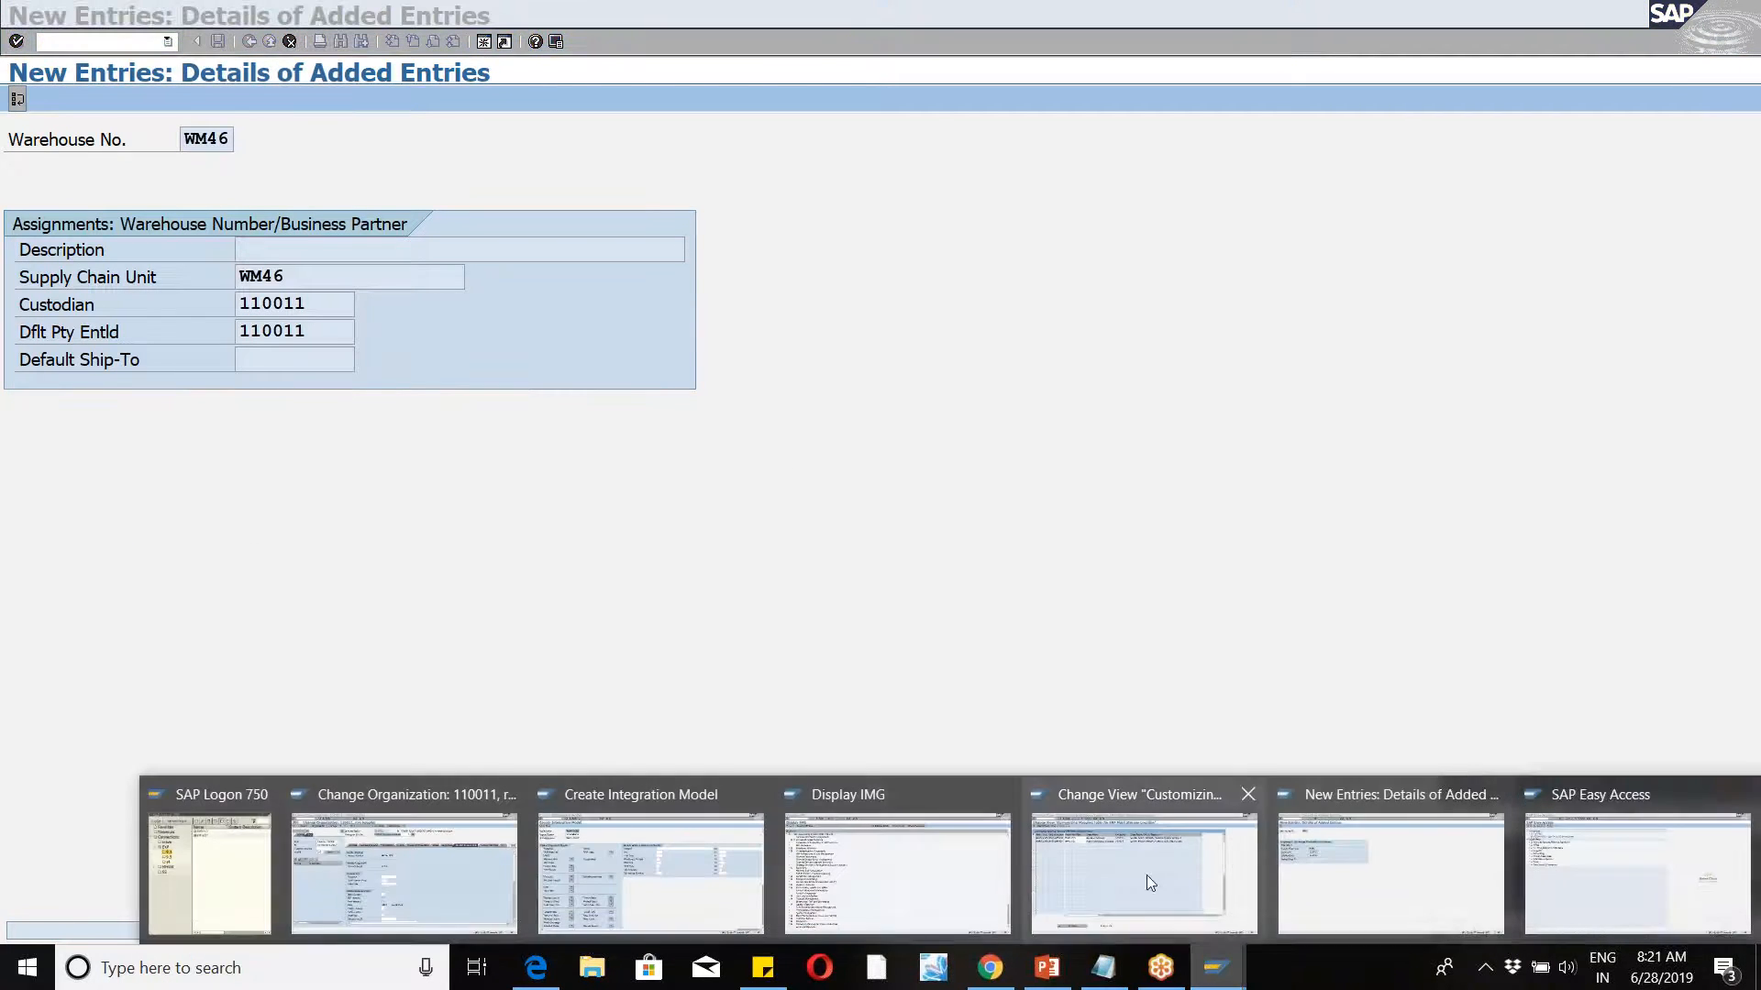
click(1137, 872)
click(167, 41)
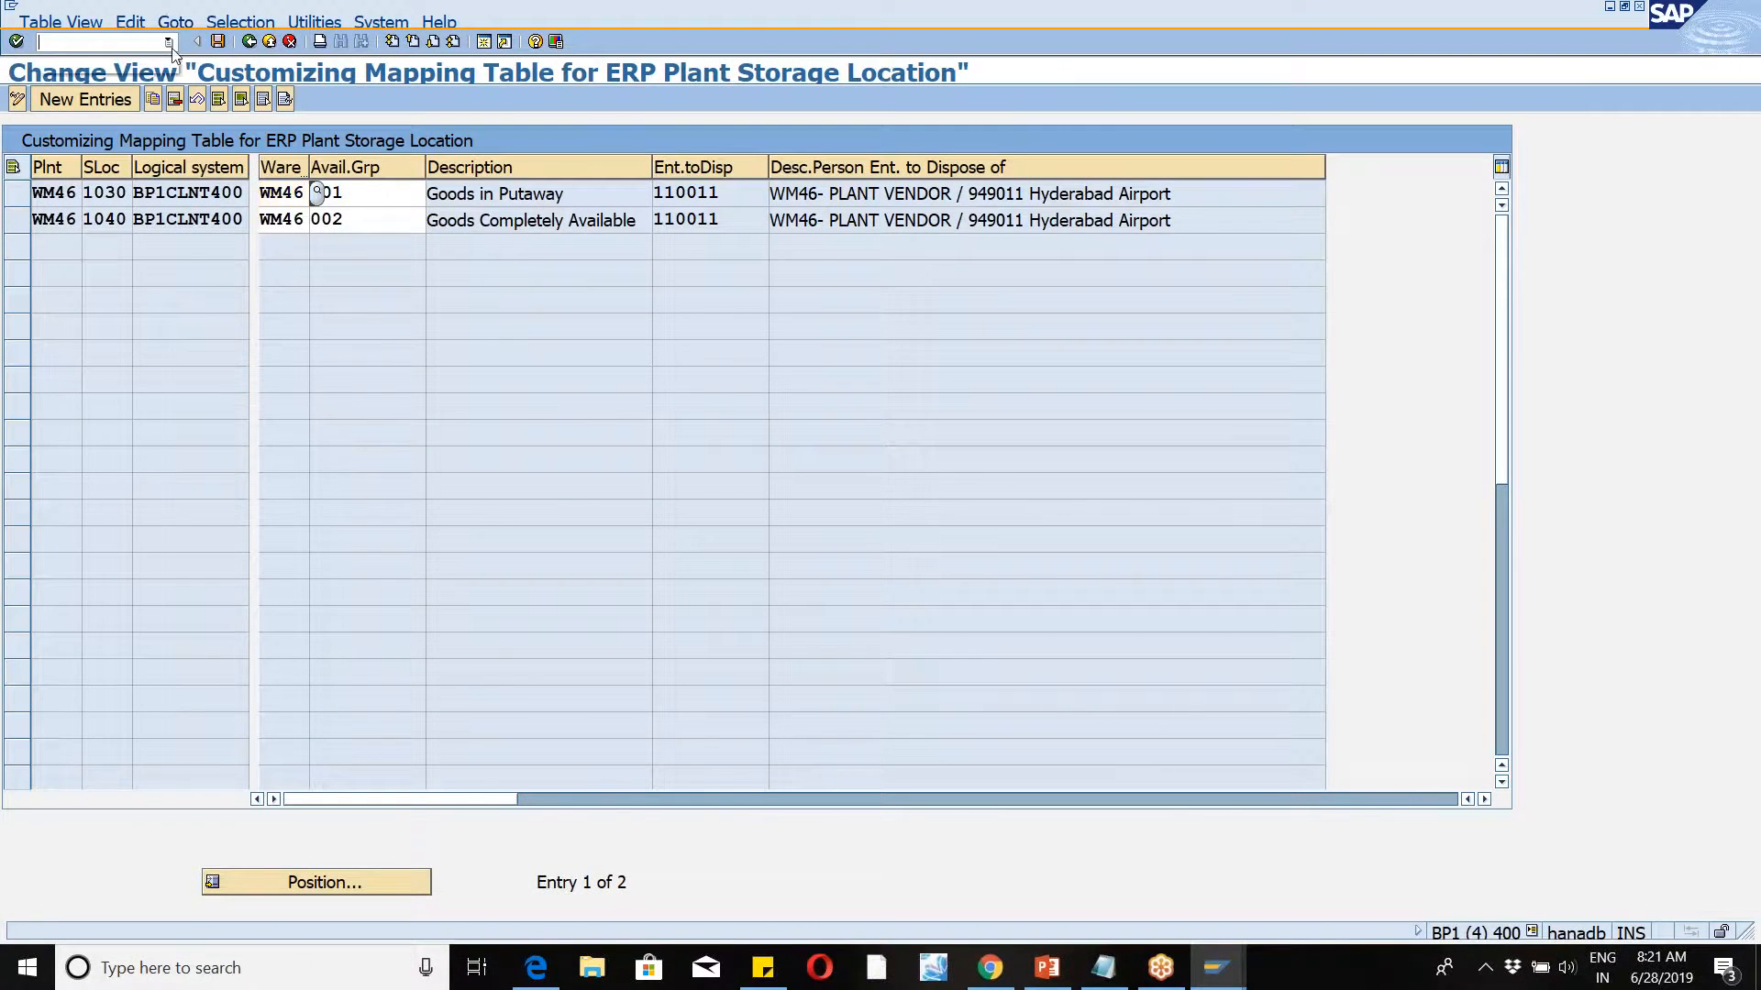
click(107, 145)
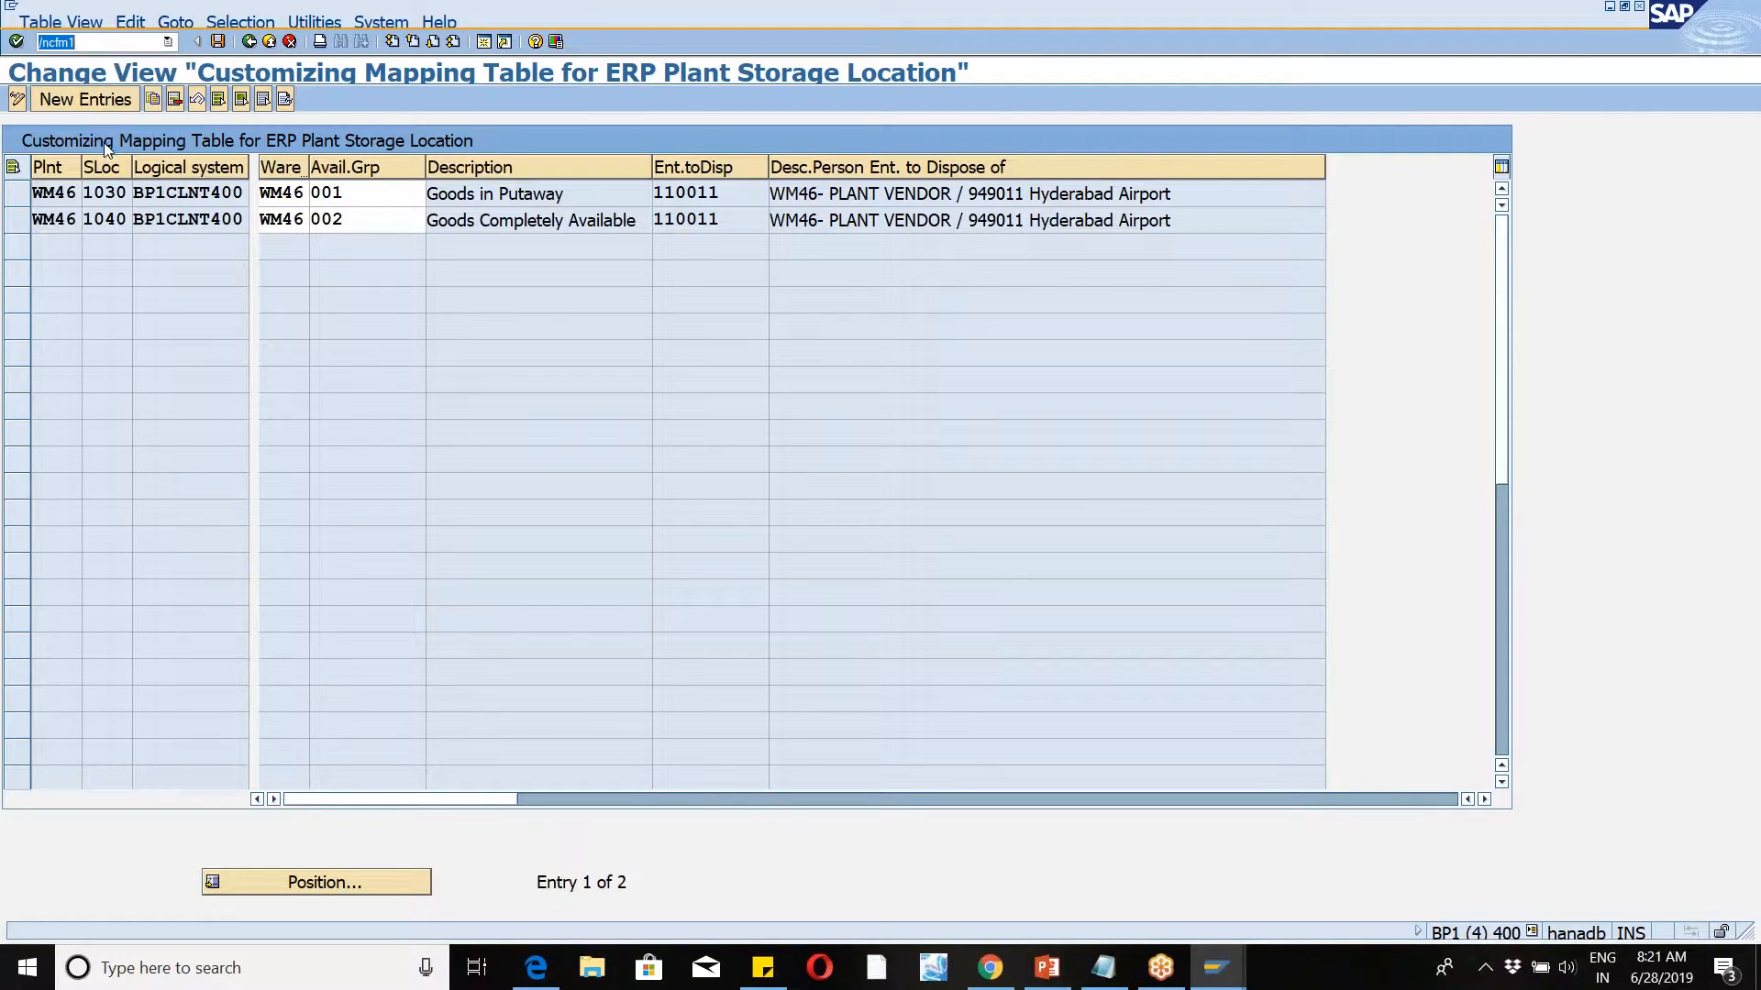
click(168, 41)
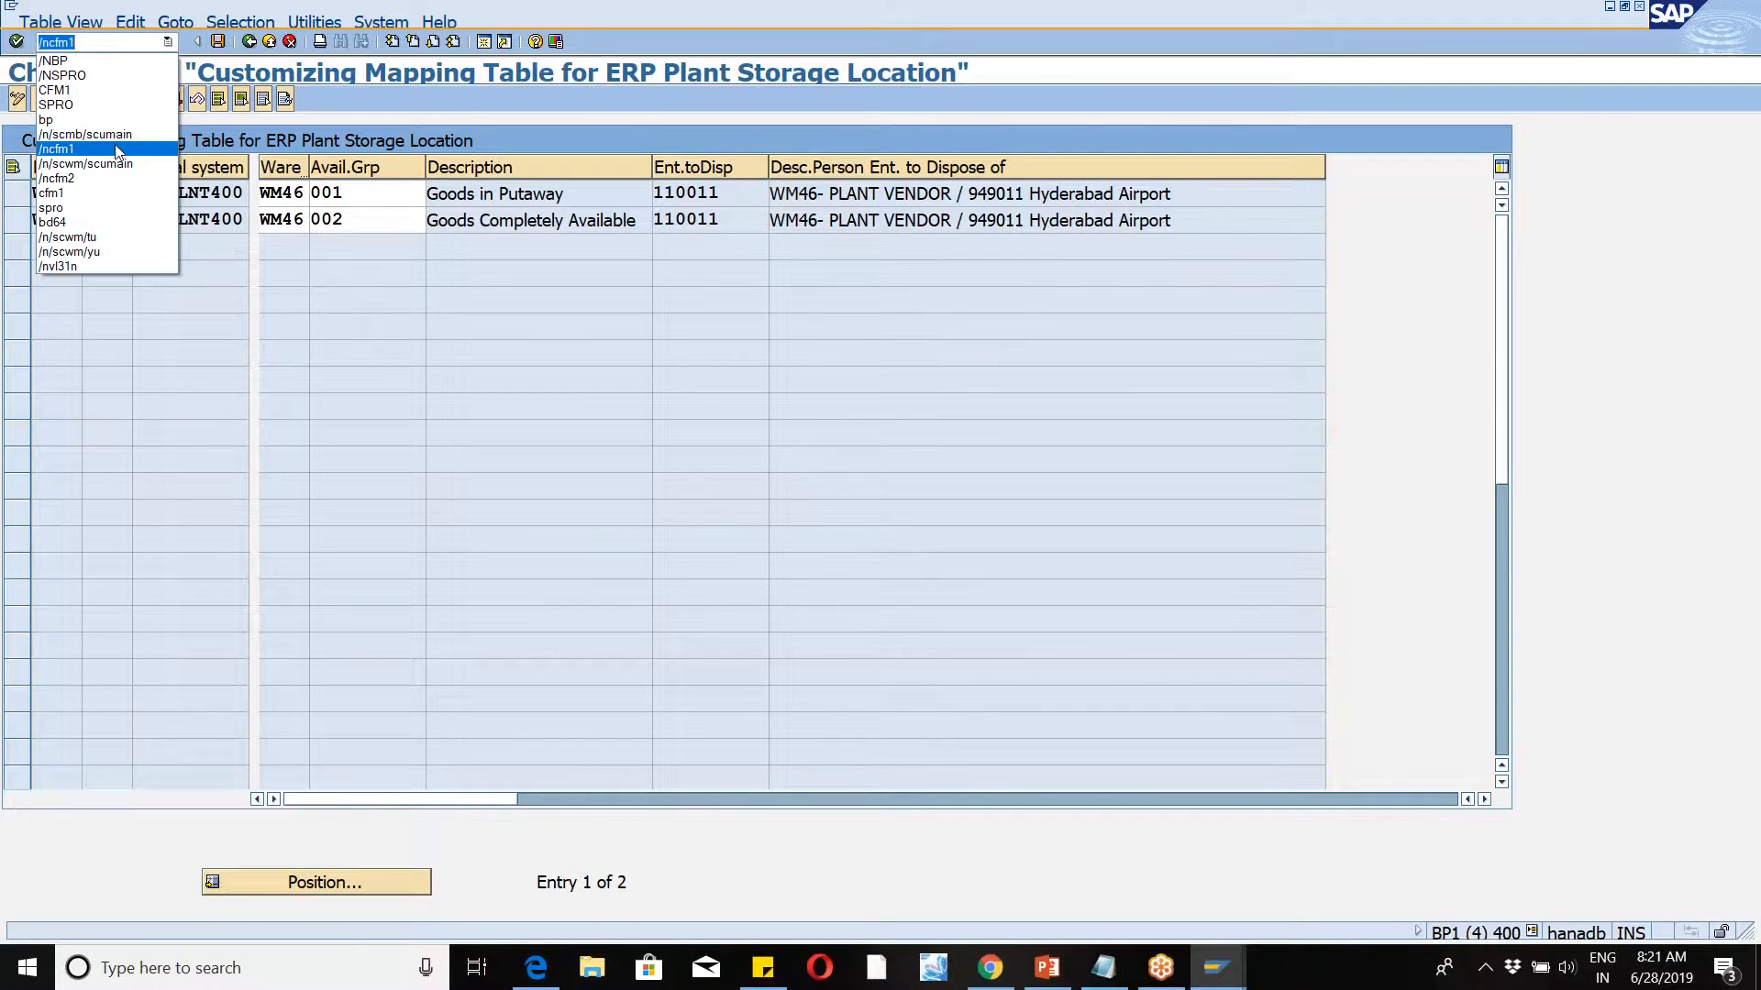
click(168, 42)
click(166, 46)
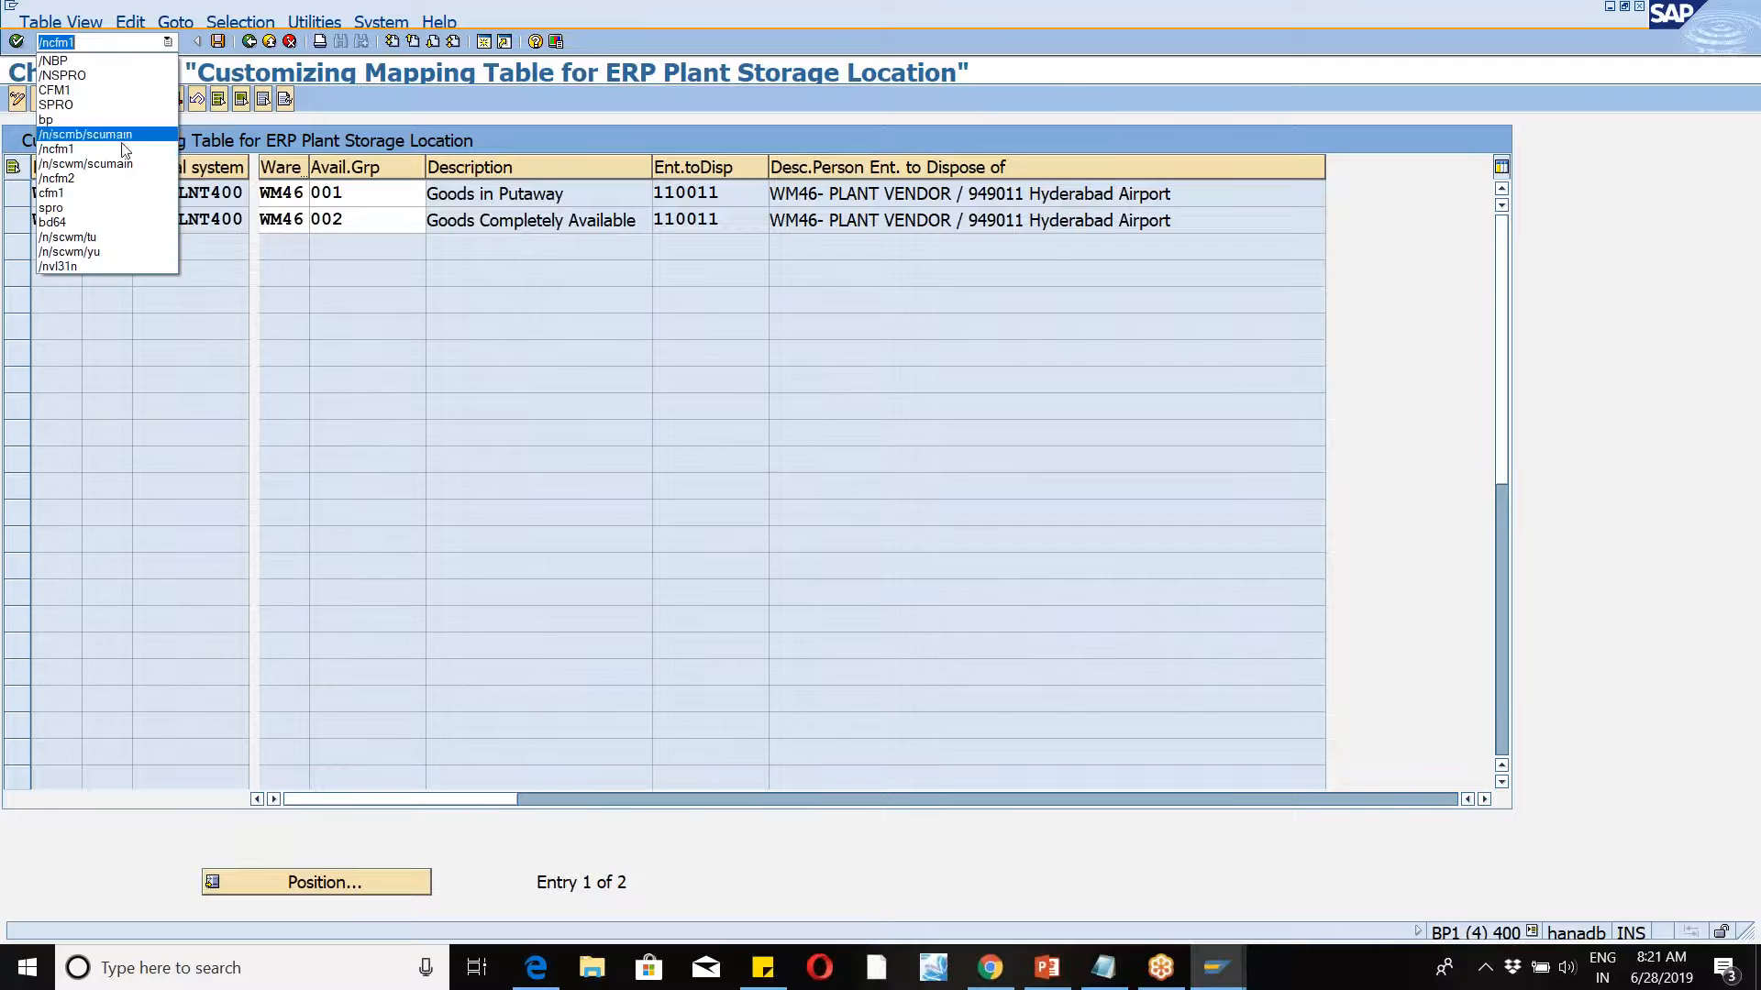
click(119, 143)
key(Return)
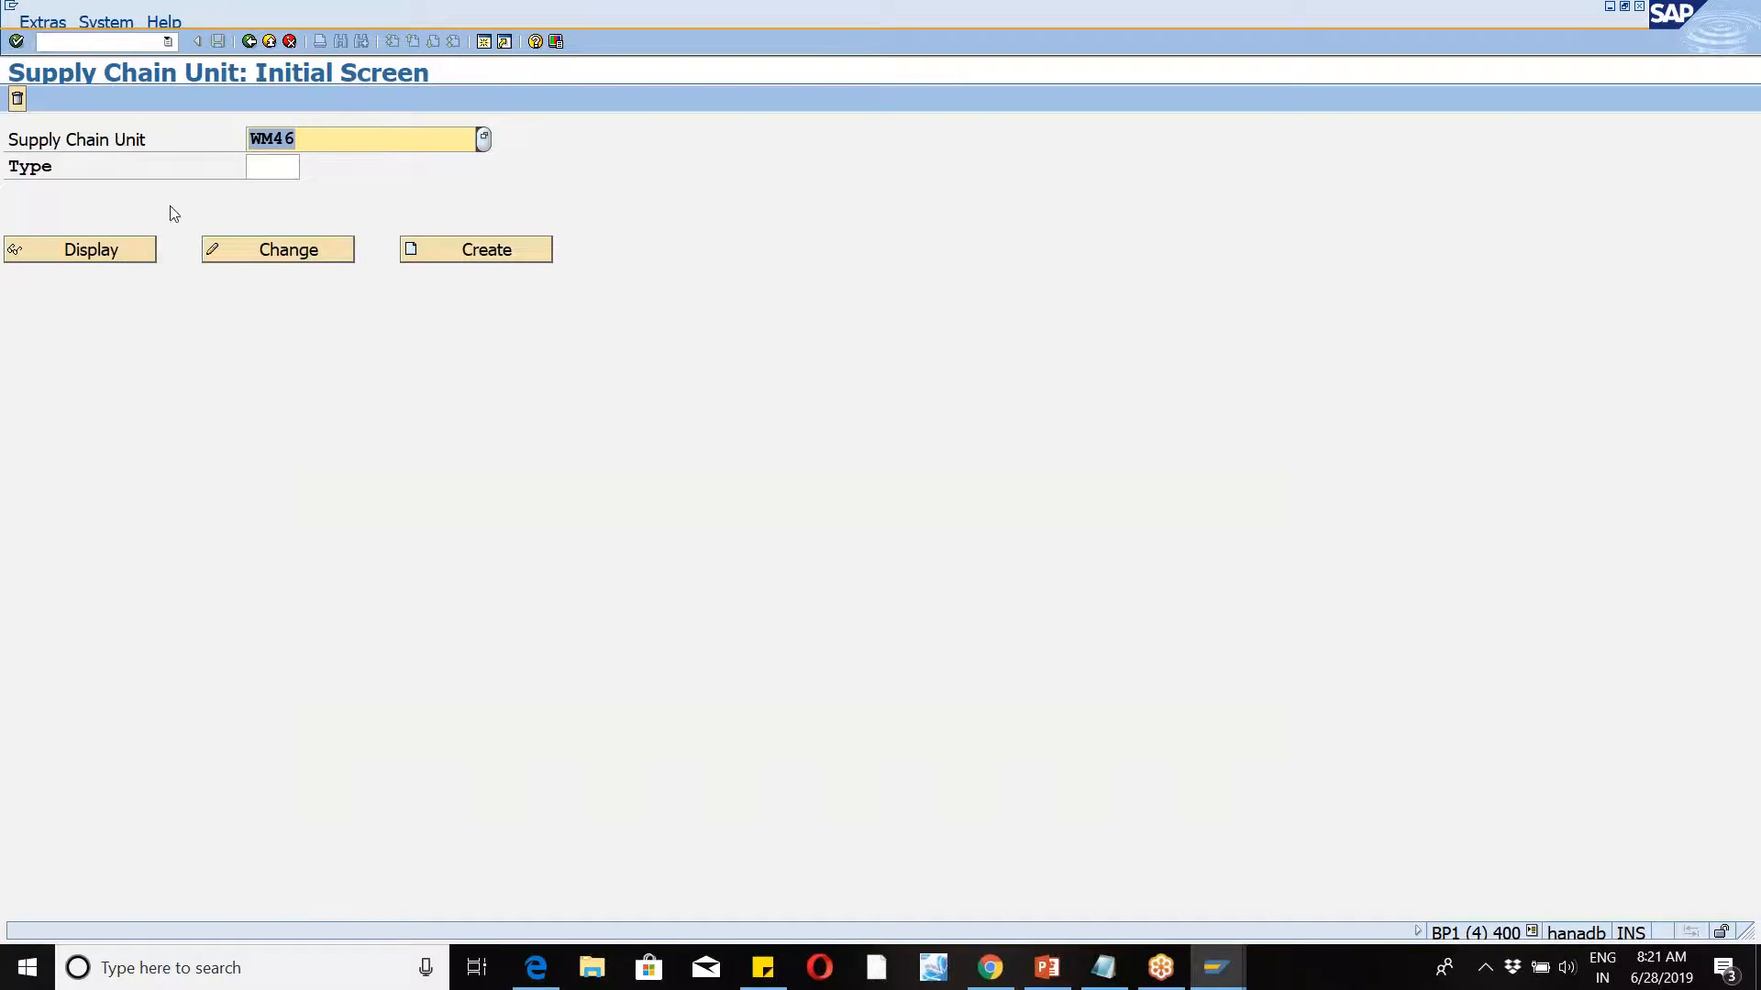
Step: Change supply chain unit WM46 to add the alternative business attribute INV (Warehouse), and save it
click(256, 250)
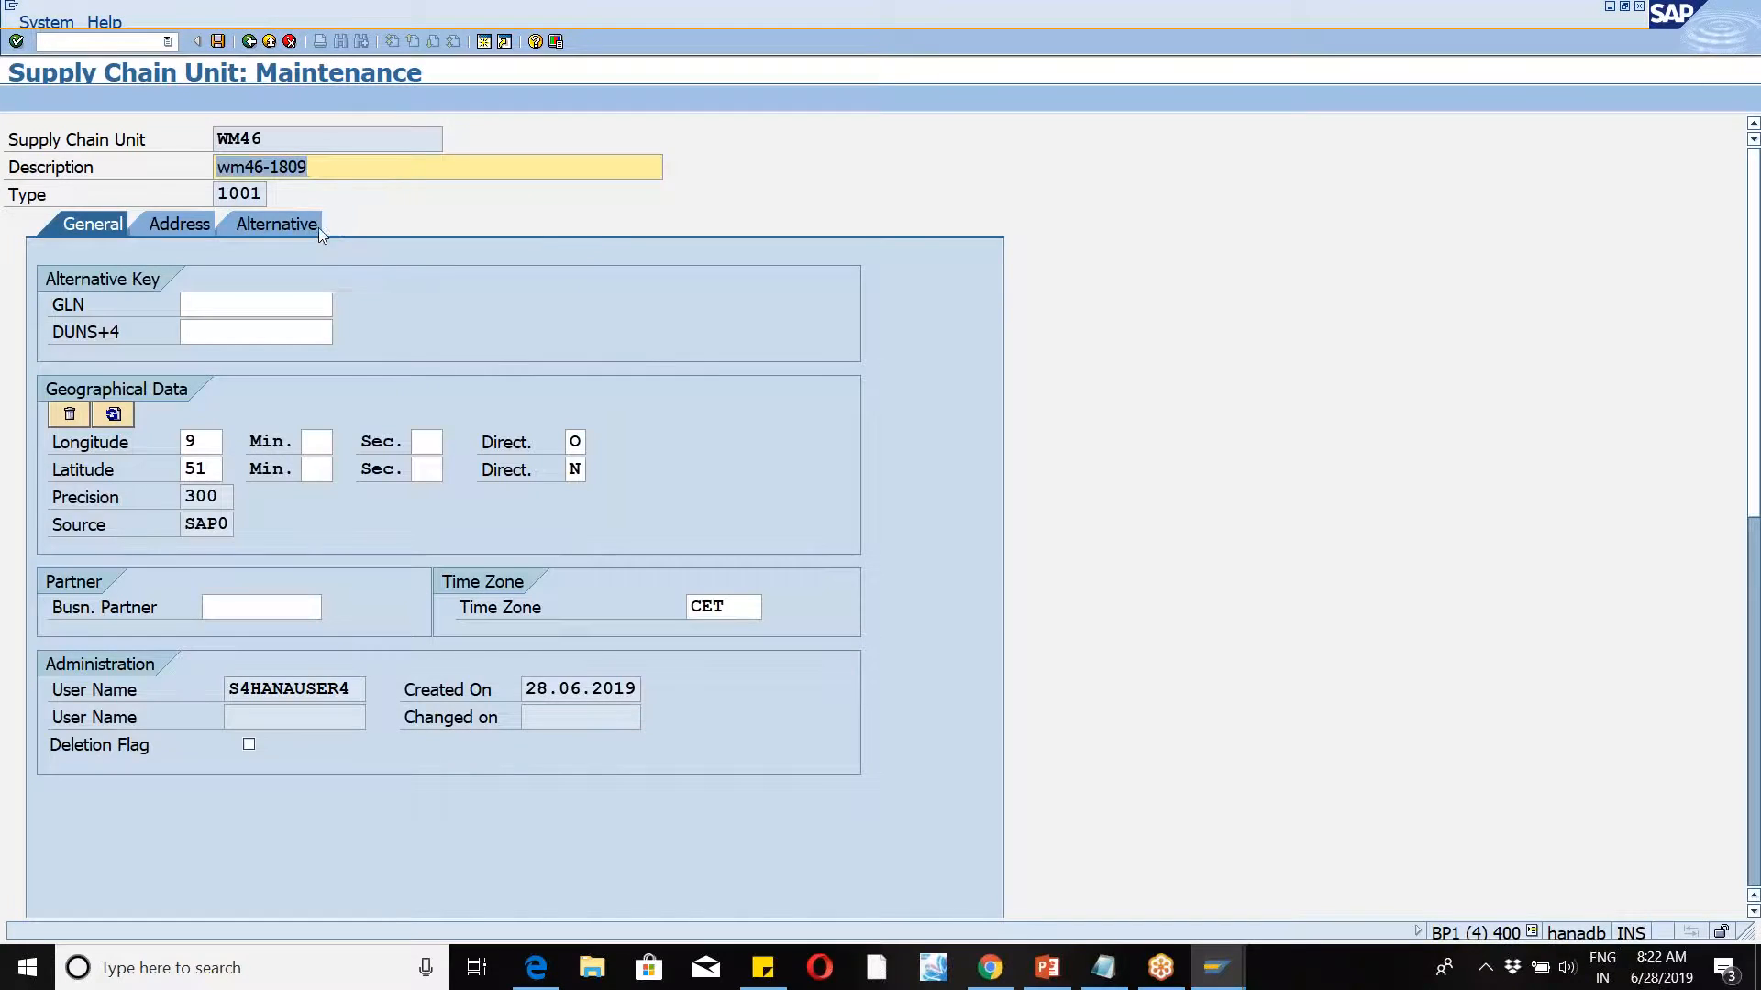
click(297, 227)
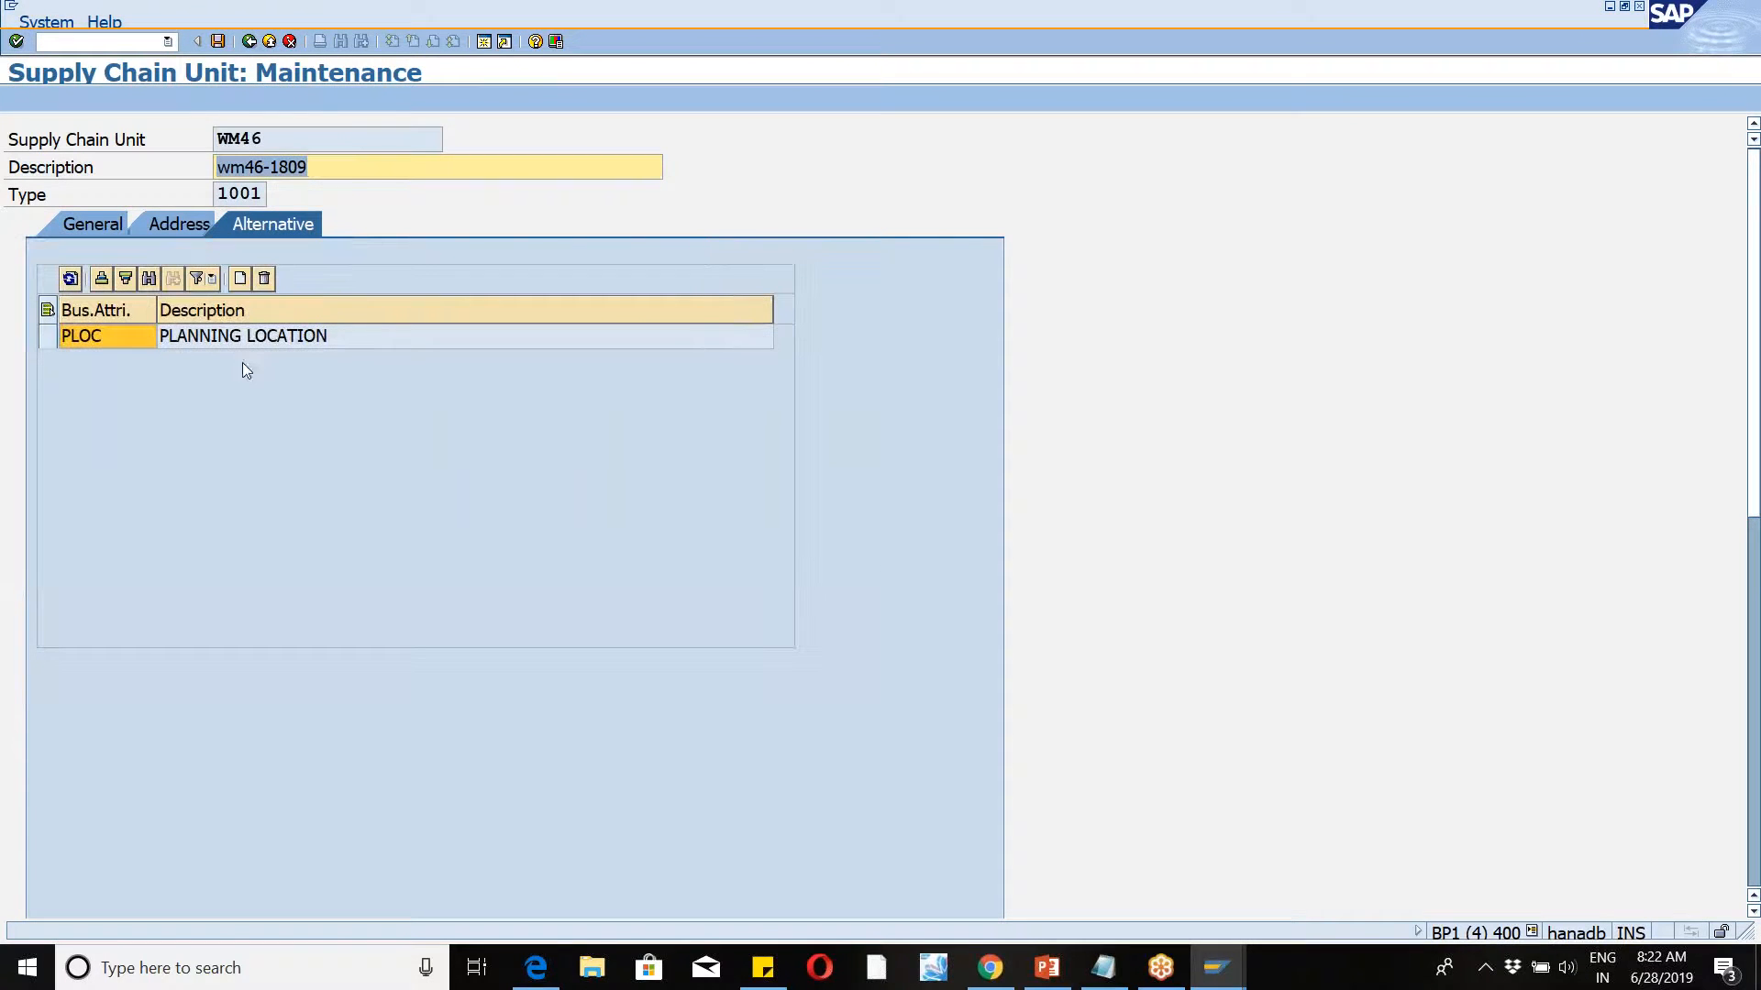
click(240, 277)
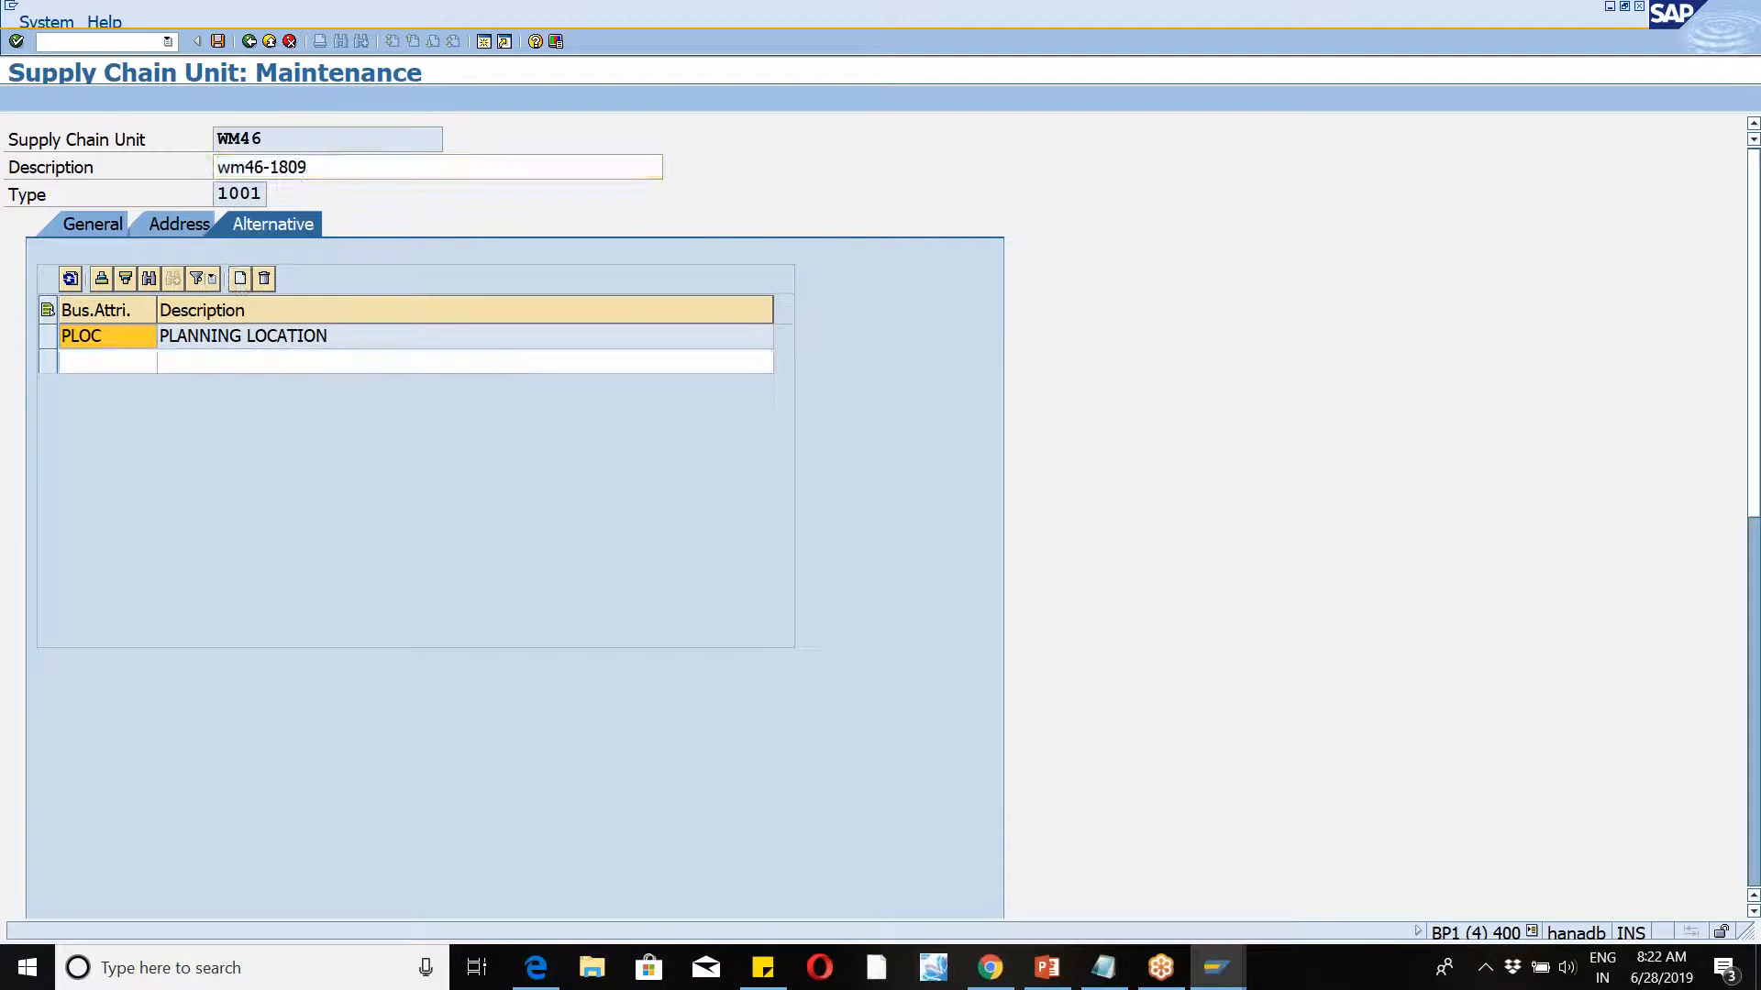
click(79, 367)
click(149, 363)
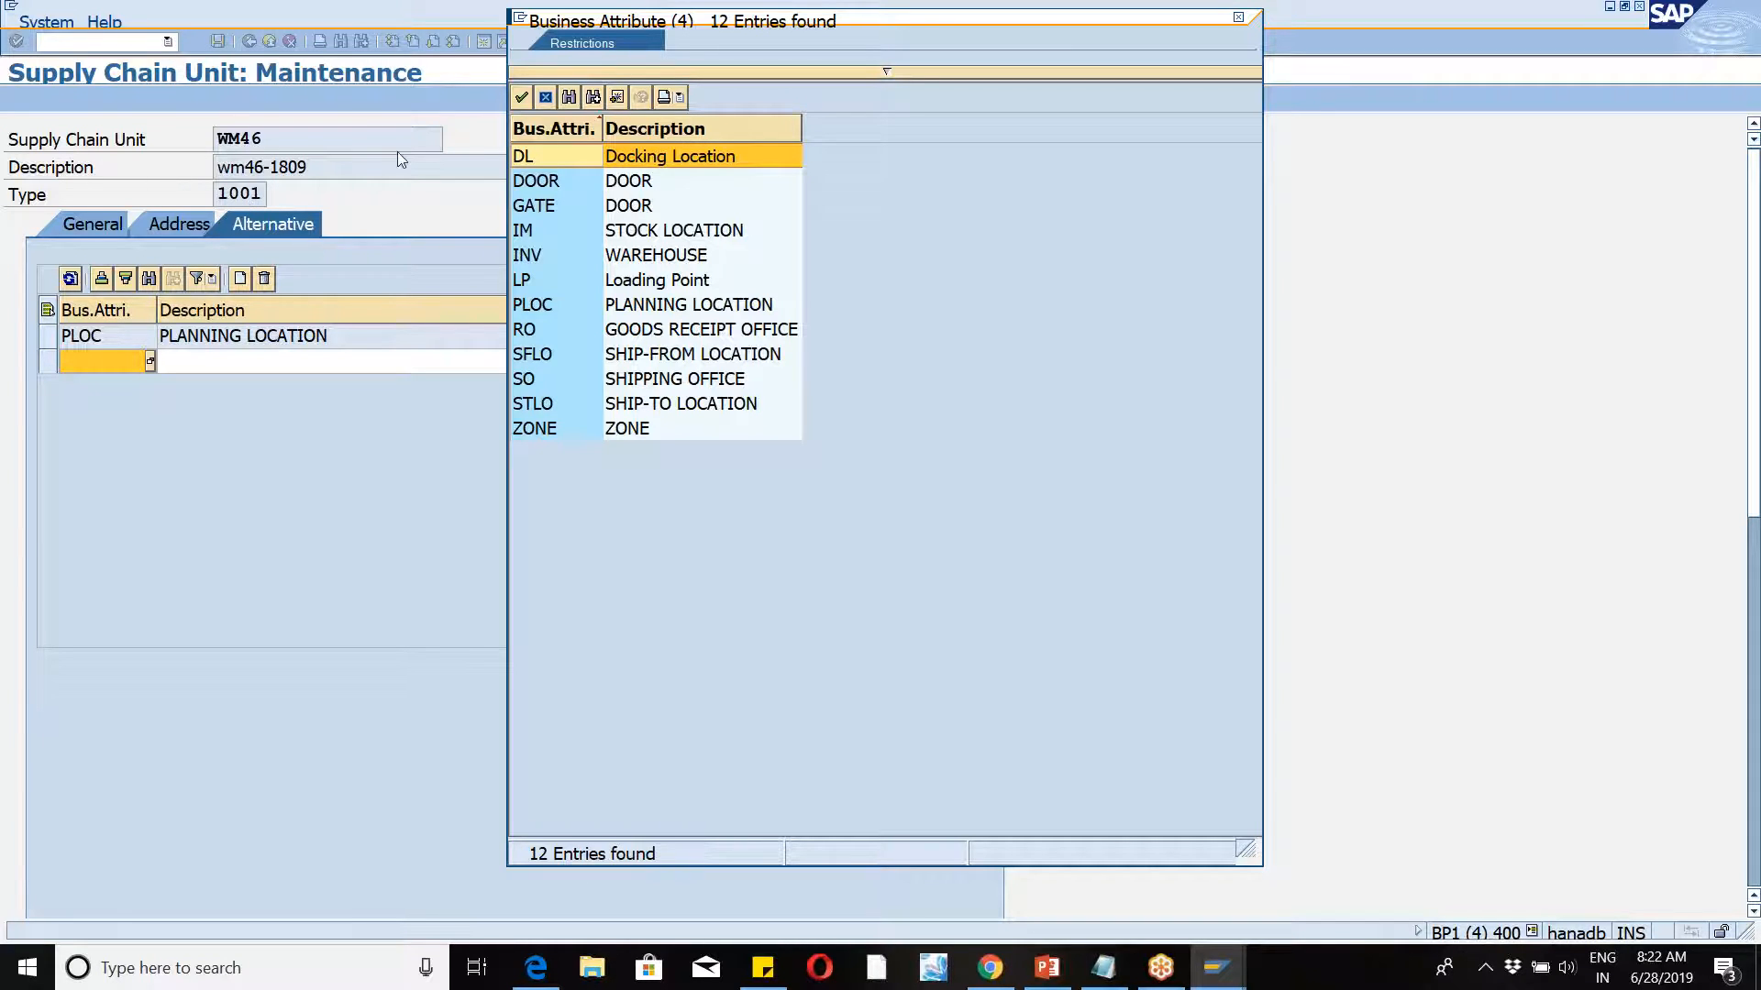
double_click(537, 256)
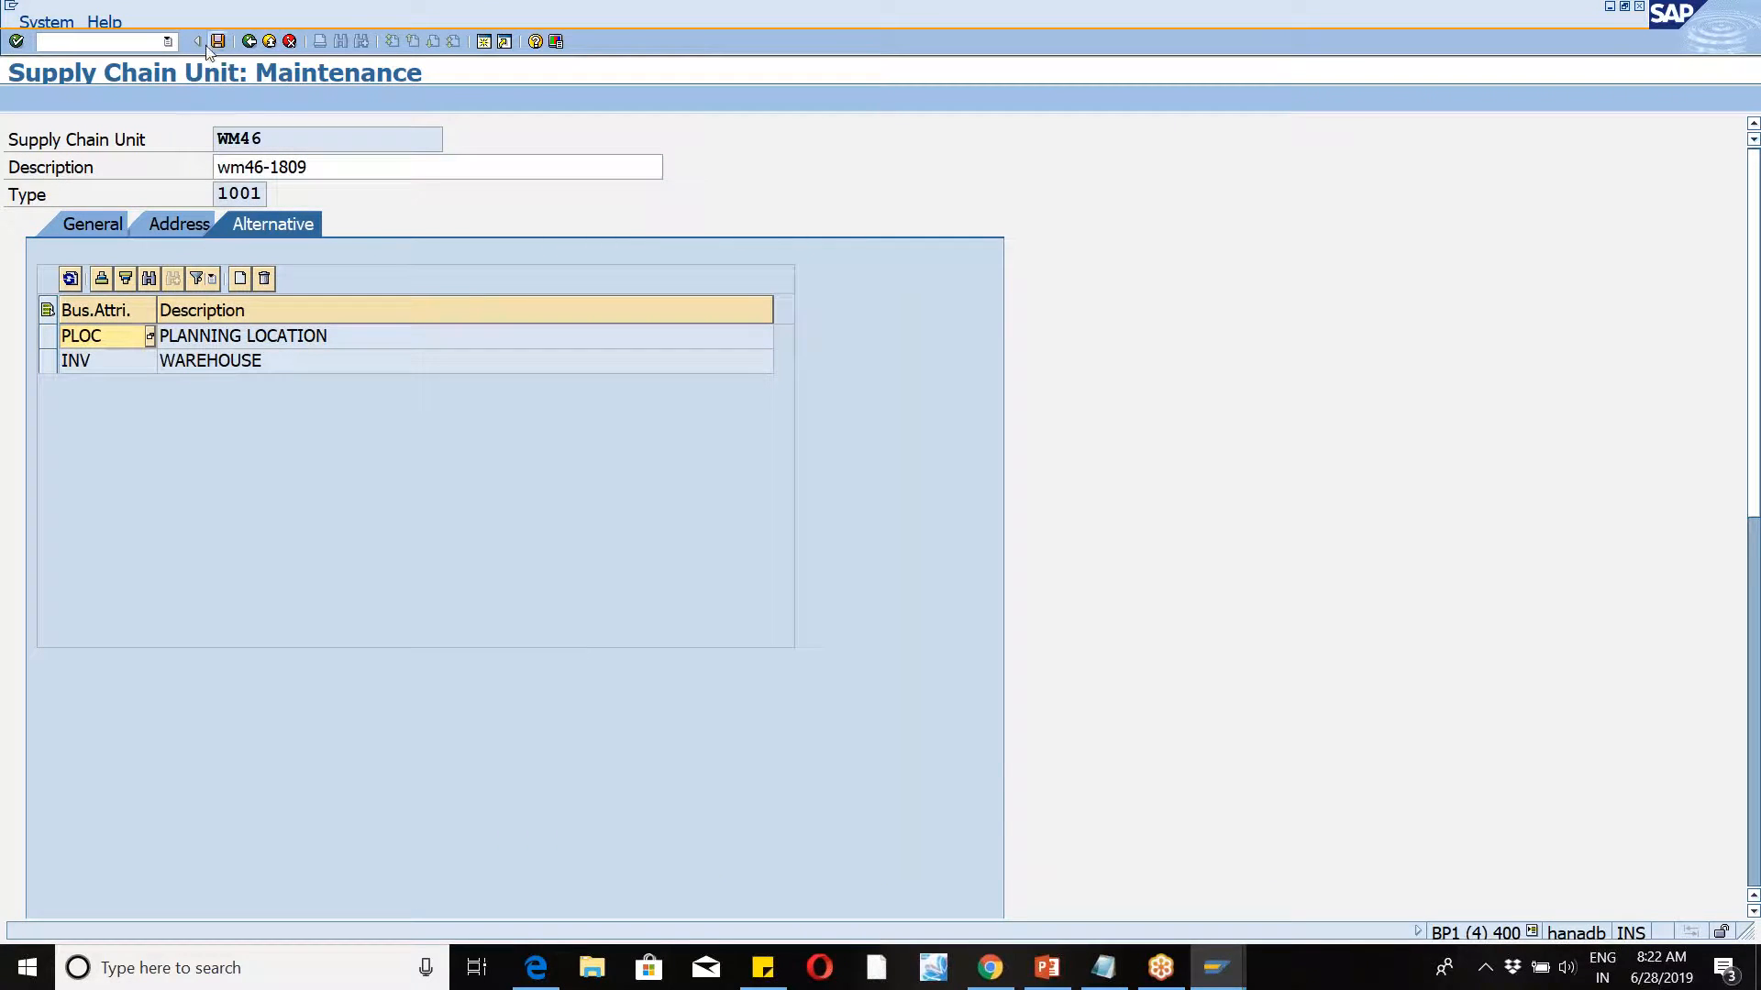
click(217, 42)
Step: Resubmit the pending WM46 warehouse assignment, cancel it, and reopen the warehouse number assignment for WM46
key(alt+Tab)
key(Return)
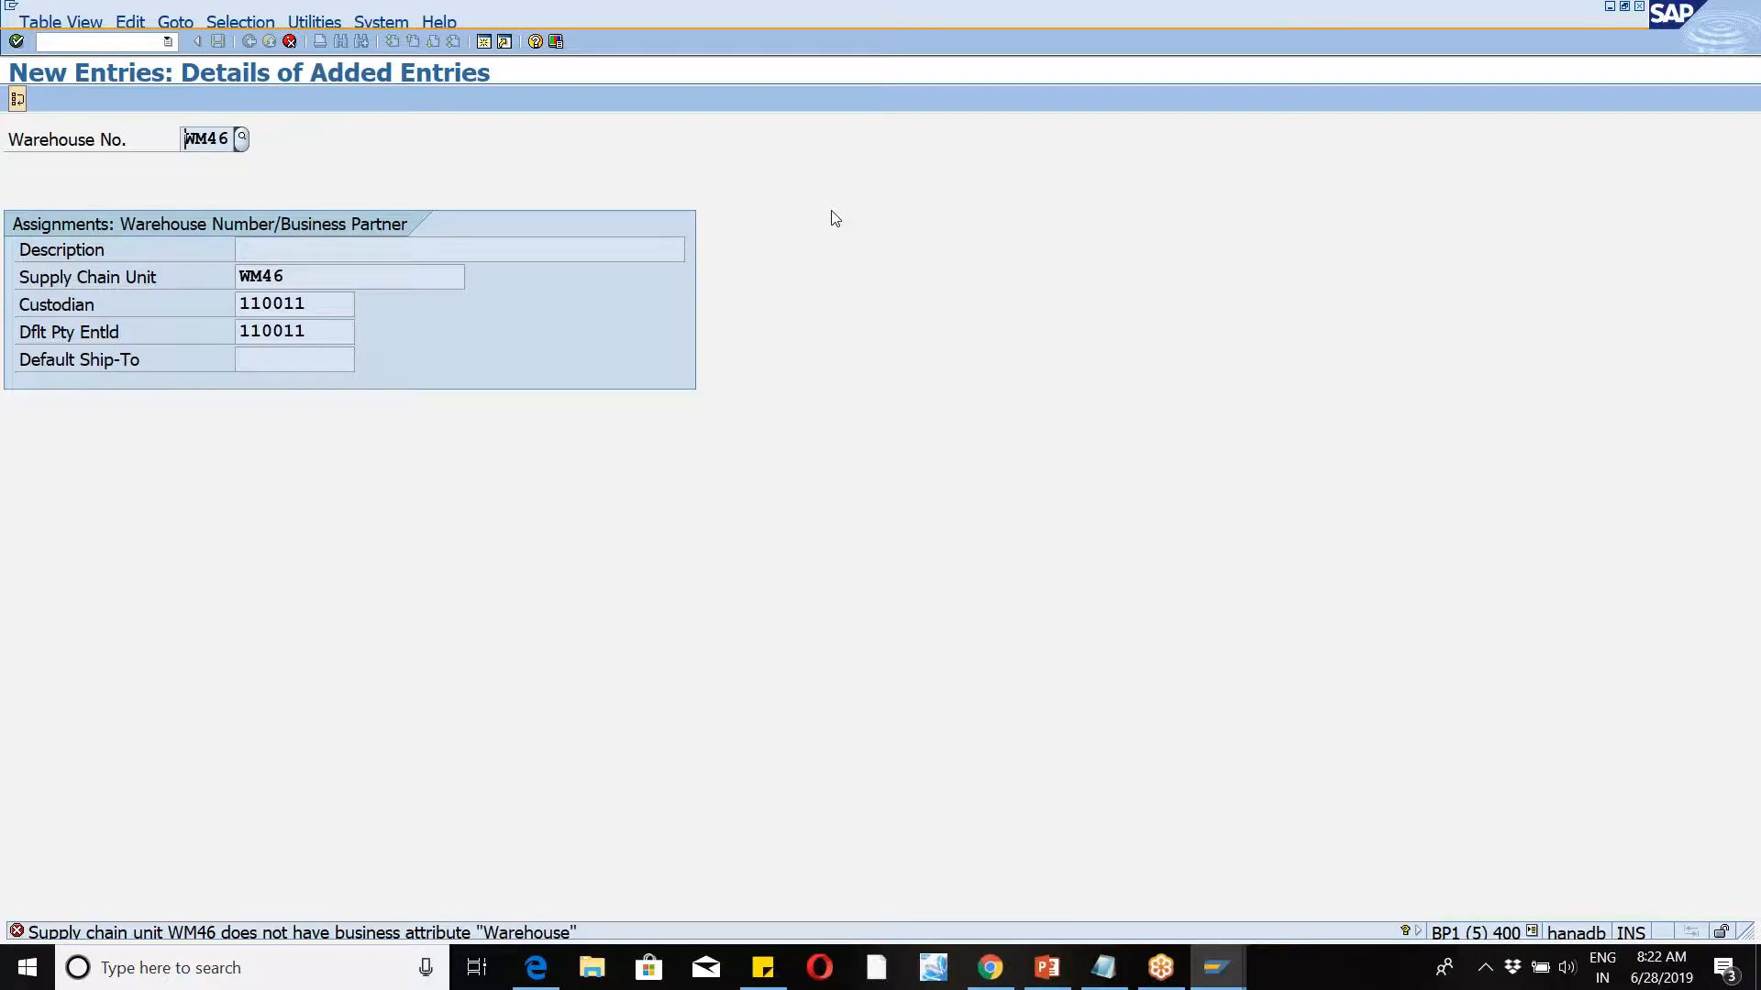
click(290, 42)
click(404, 389)
click(125, 495)
click(68, 343)
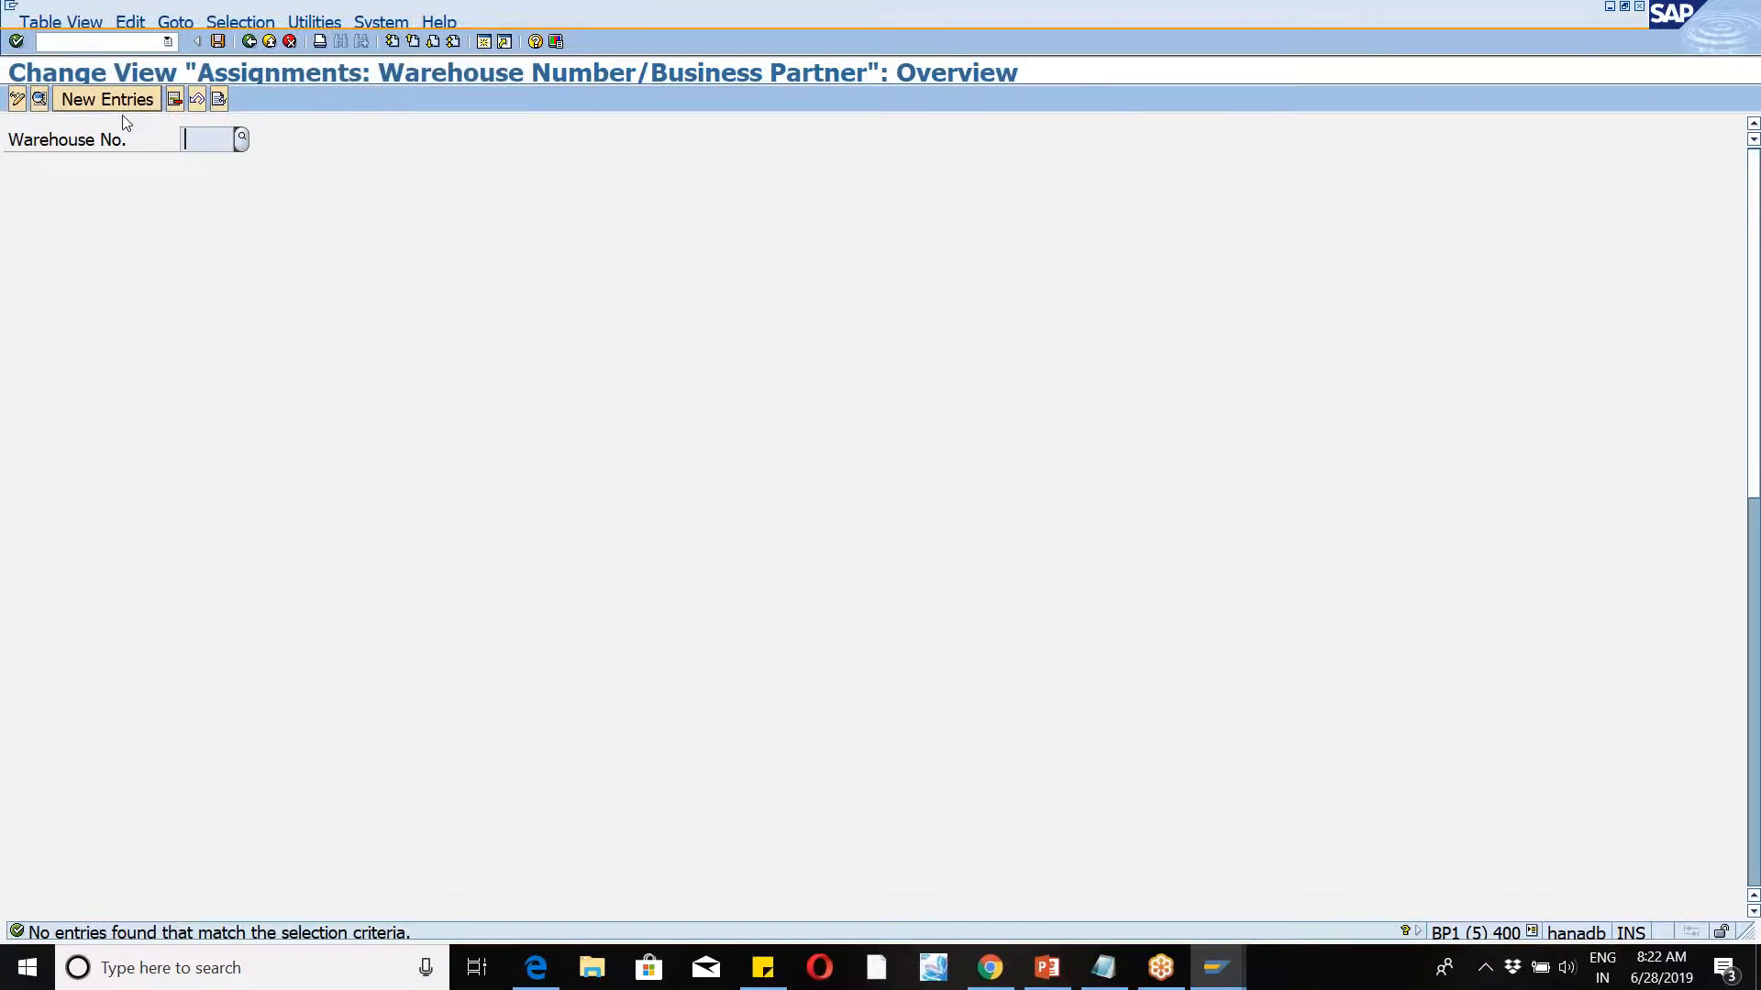
Step: Try to create a new WM46 assignment with supply chain unit WM46 and the plant vendor's business partner number as custodian
click(115, 100)
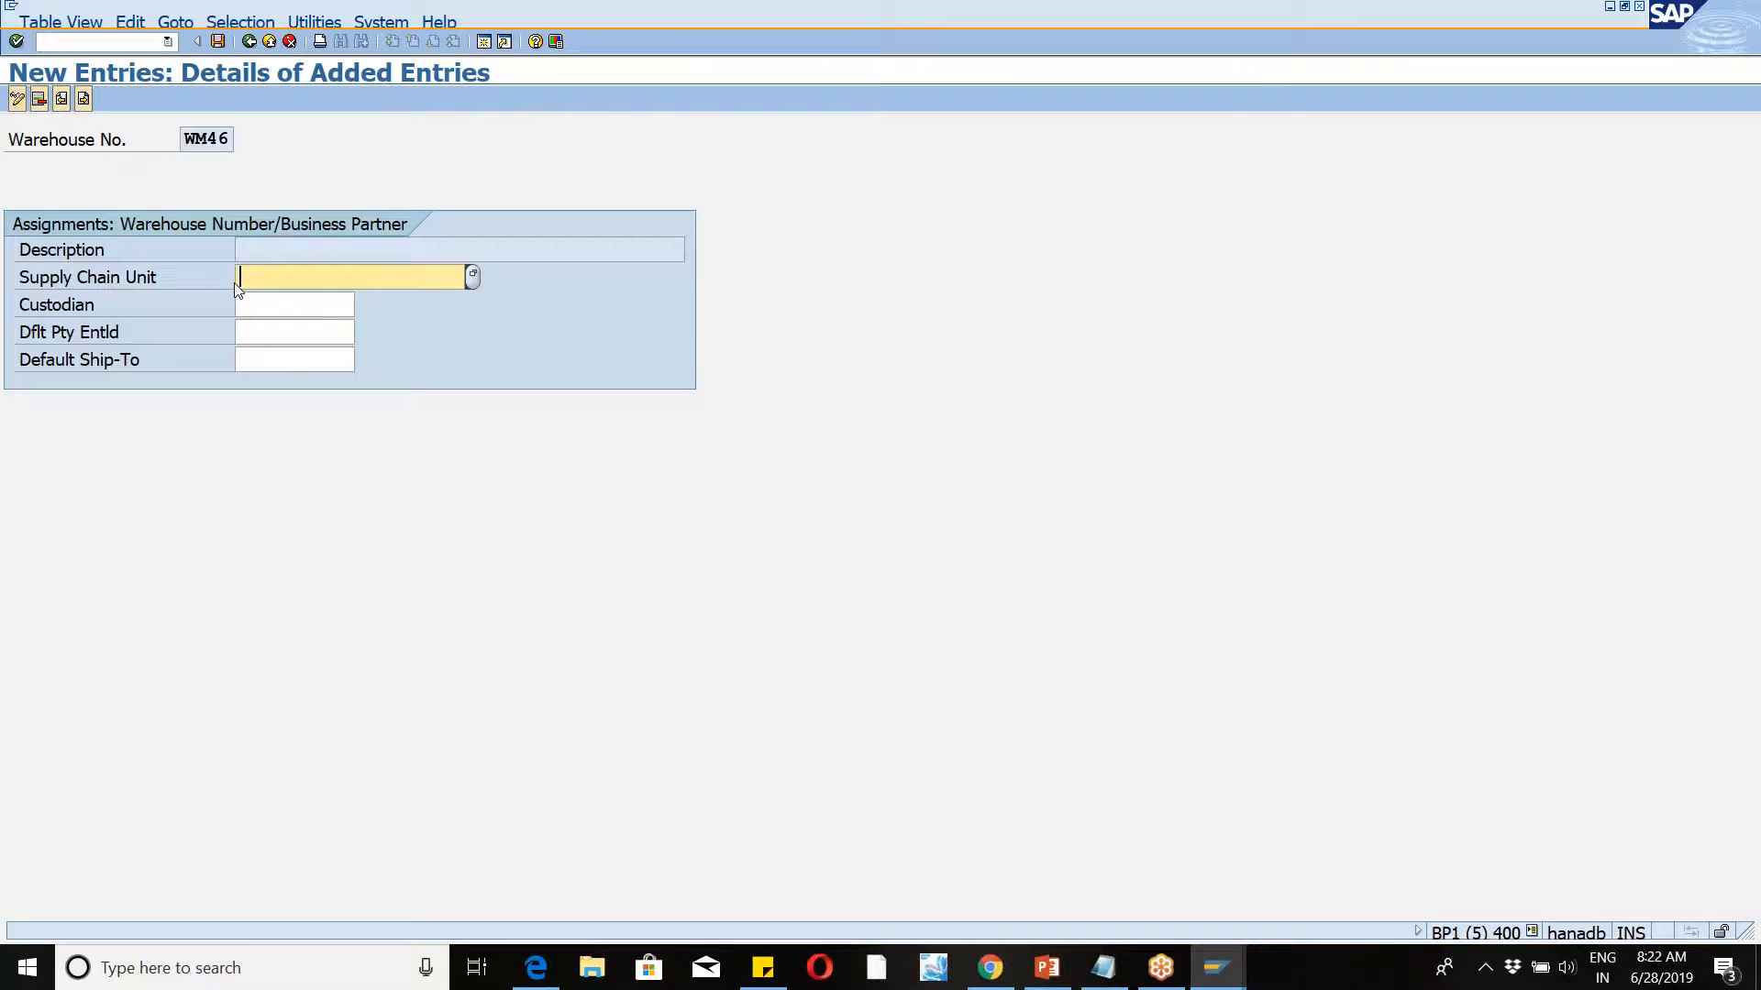
text(wm46)
key(Tab)
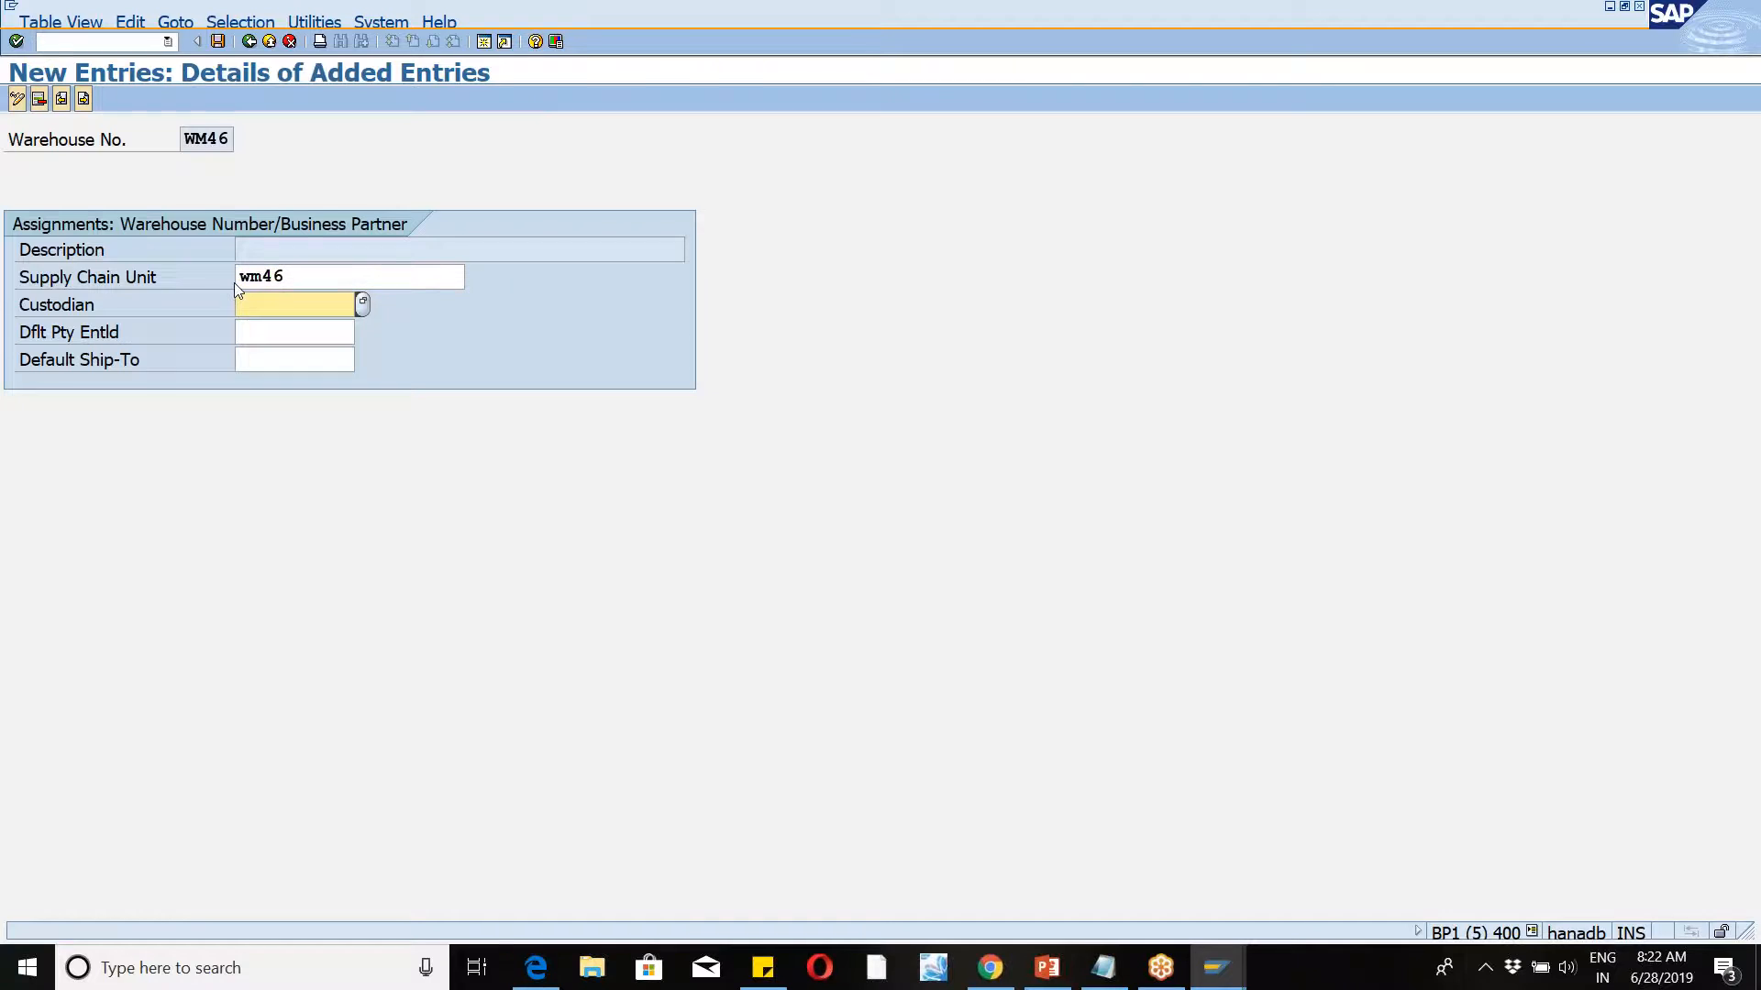
text(1)
key(Down)
key(Tab)
key(Tab)
key(Return)
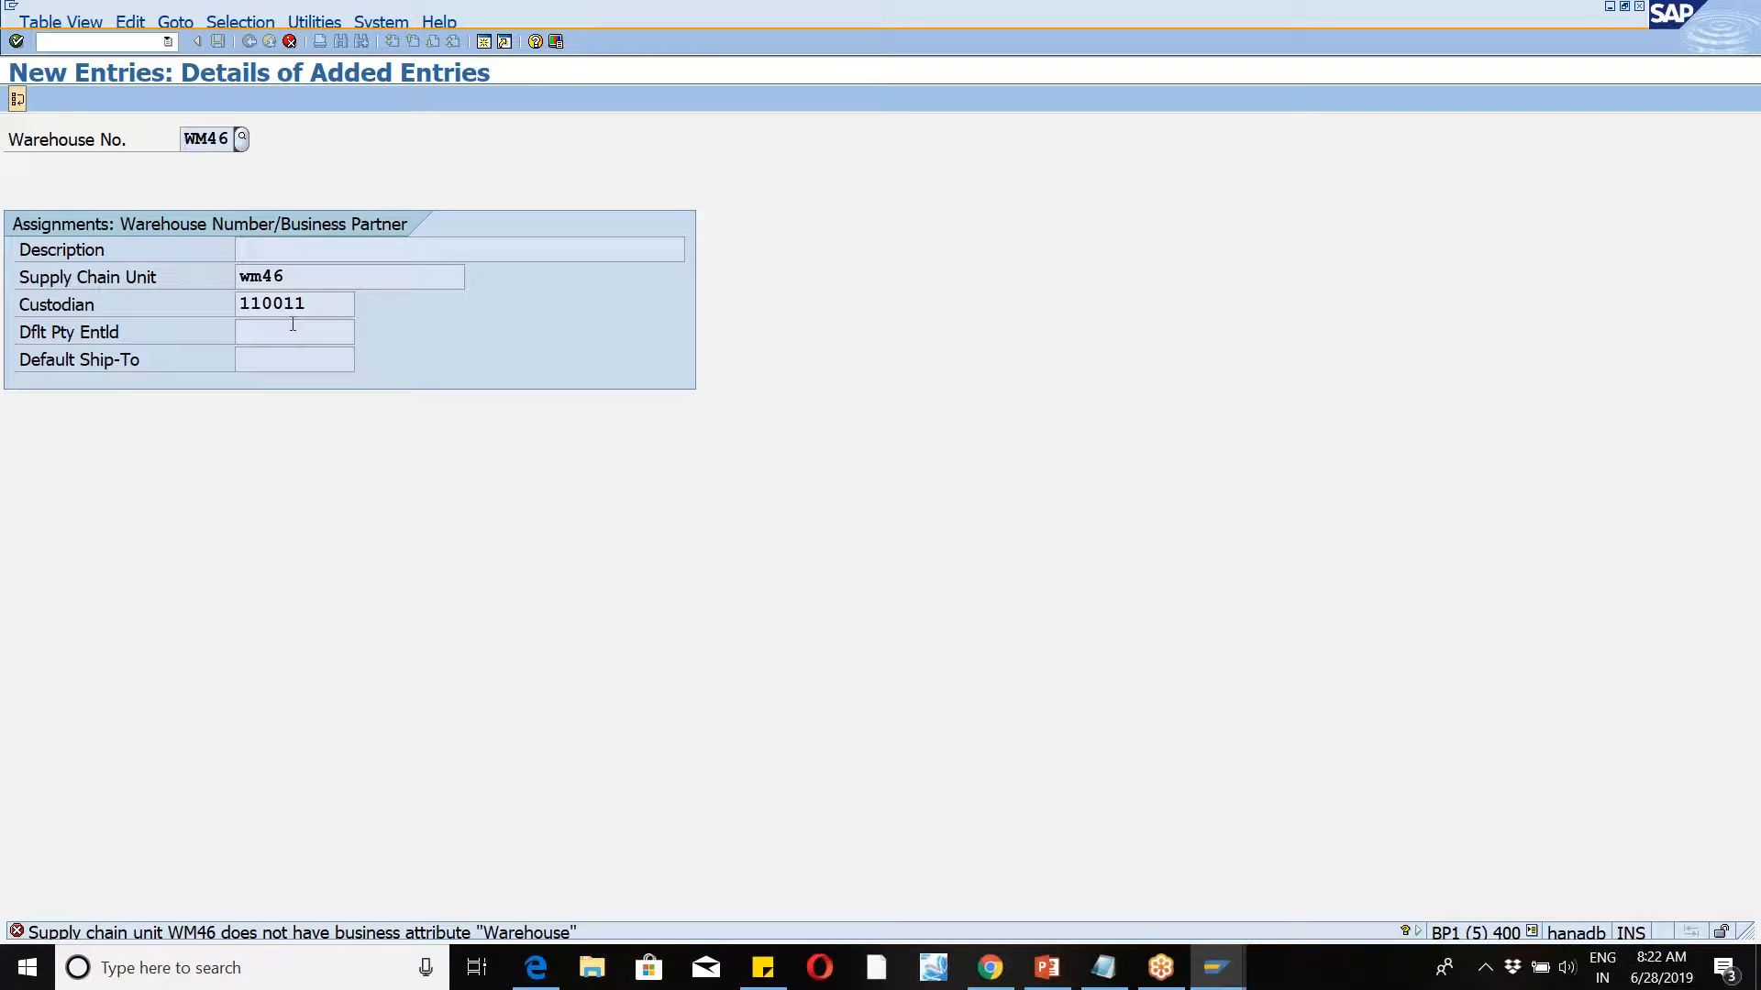
Step: End all open SAP sessions with the /nex command
click(87, 43)
text(/nex)
key(Return)
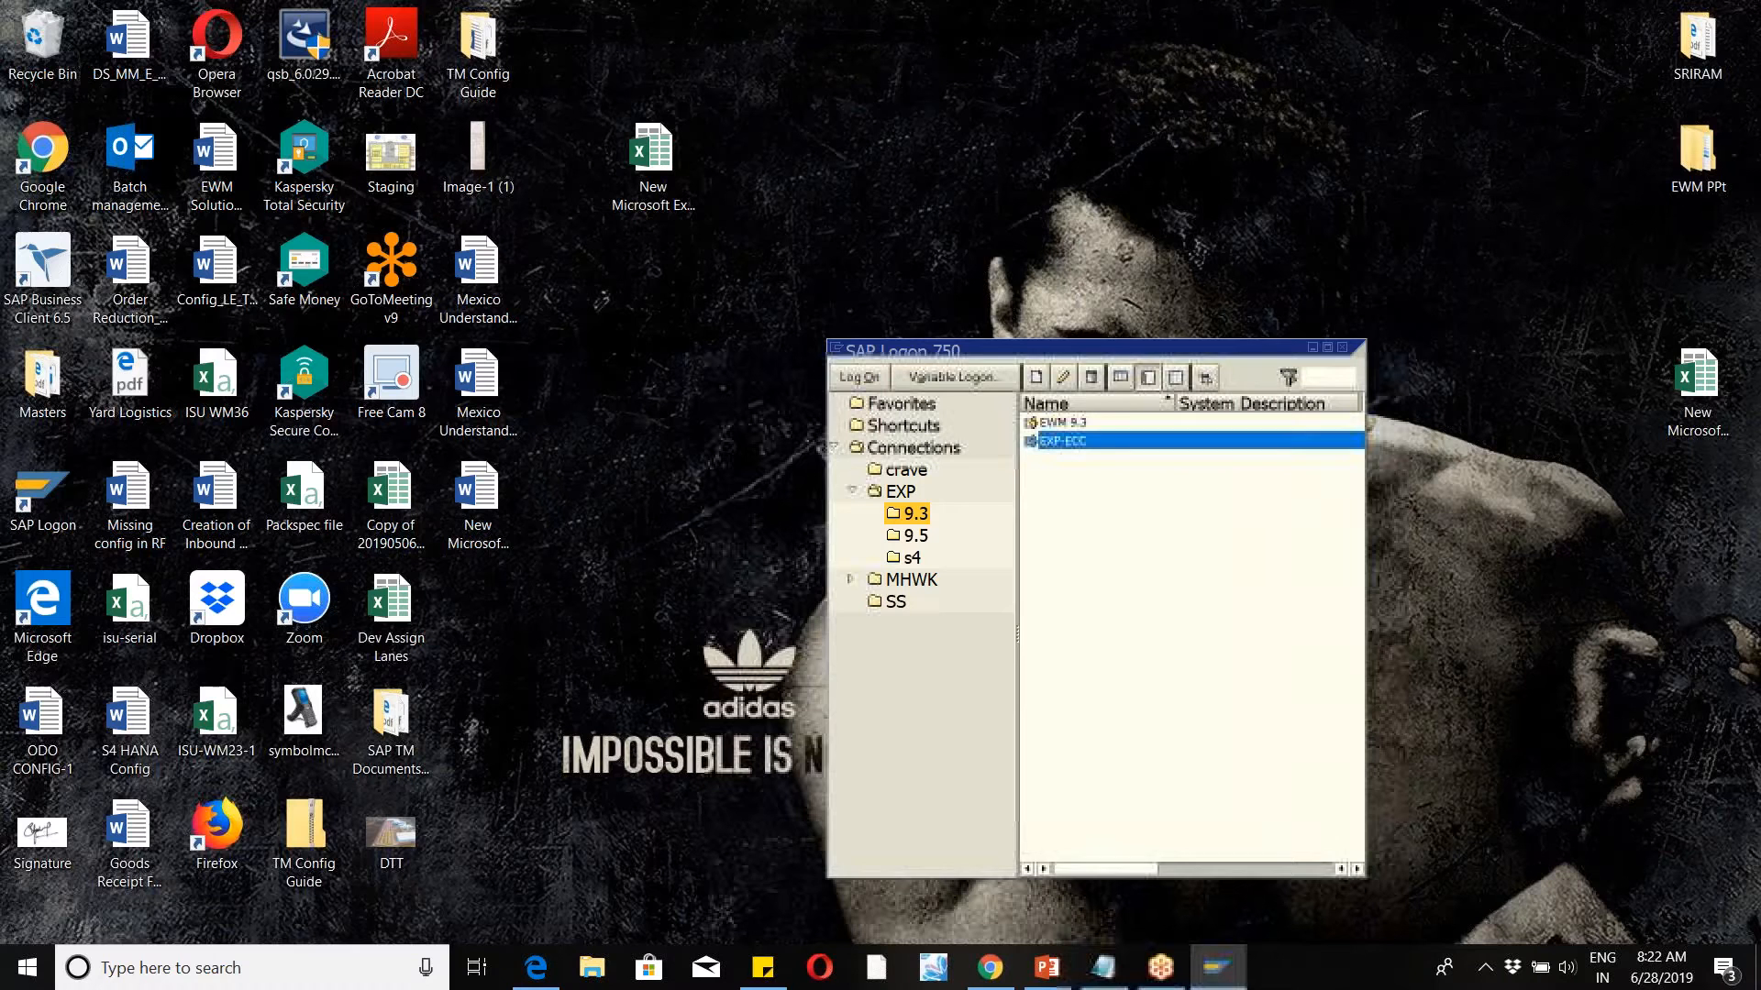
Step: Log on to the S4-1709 system from the s4 connection folder, entering the user name and account password for client 400
click(911, 558)
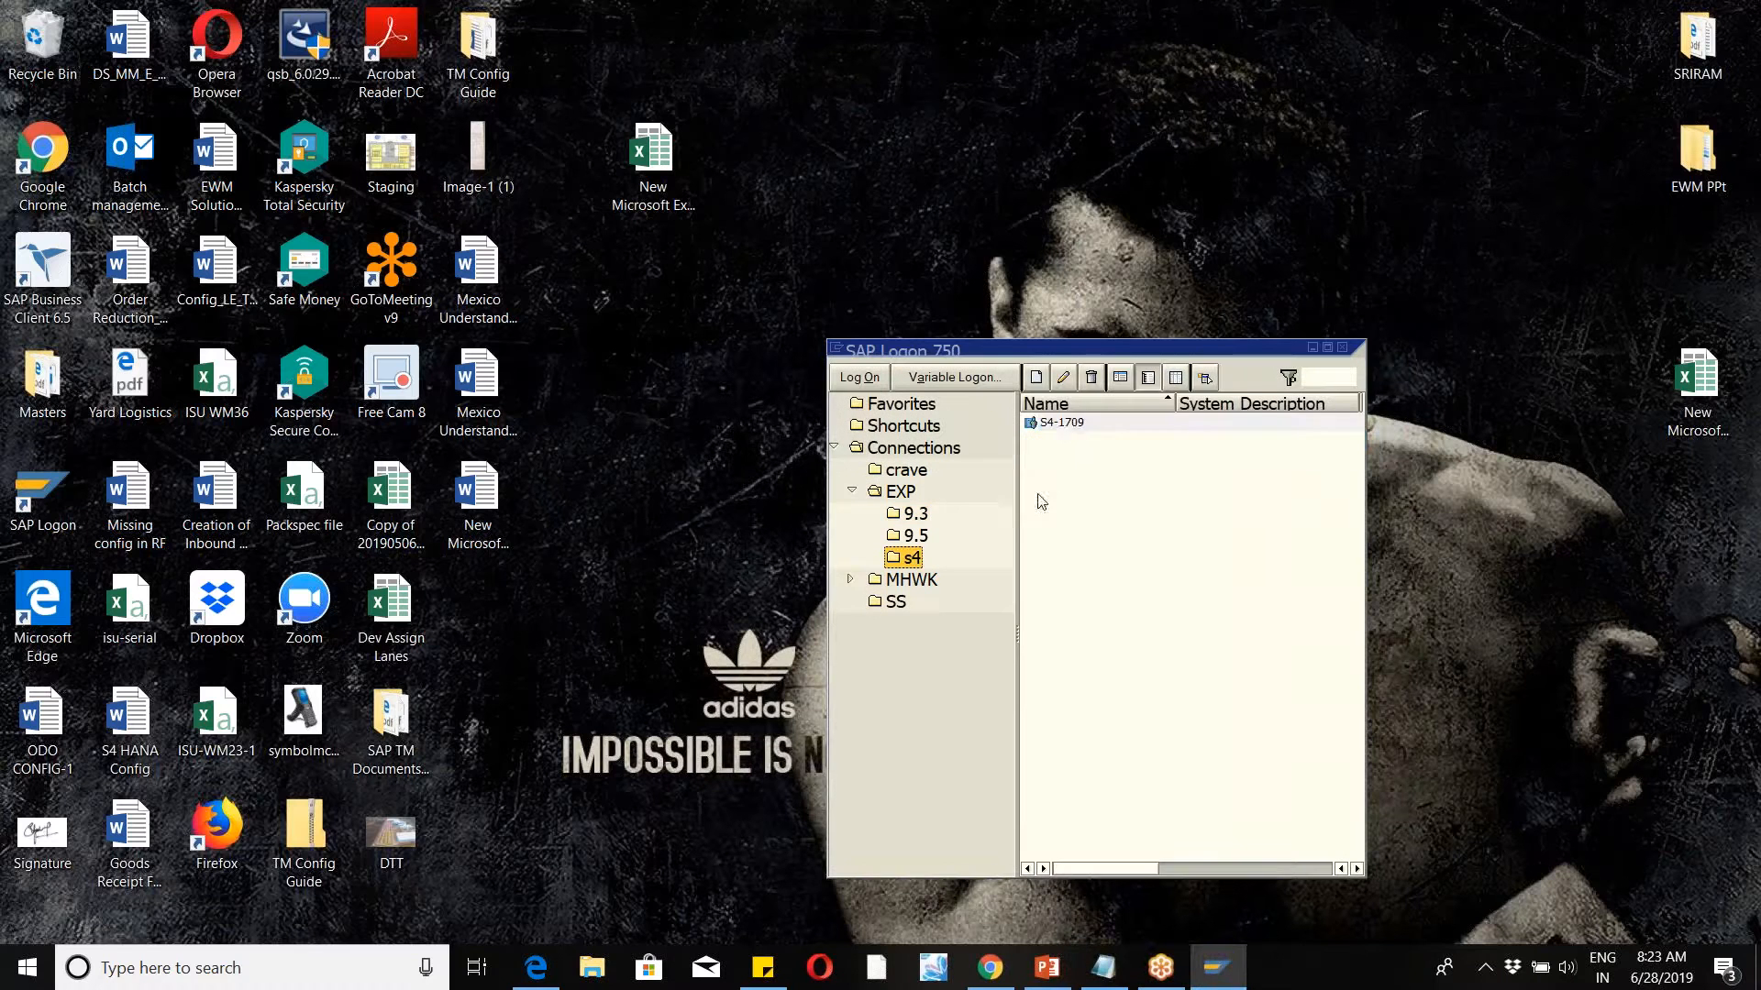
click(1064, 424)
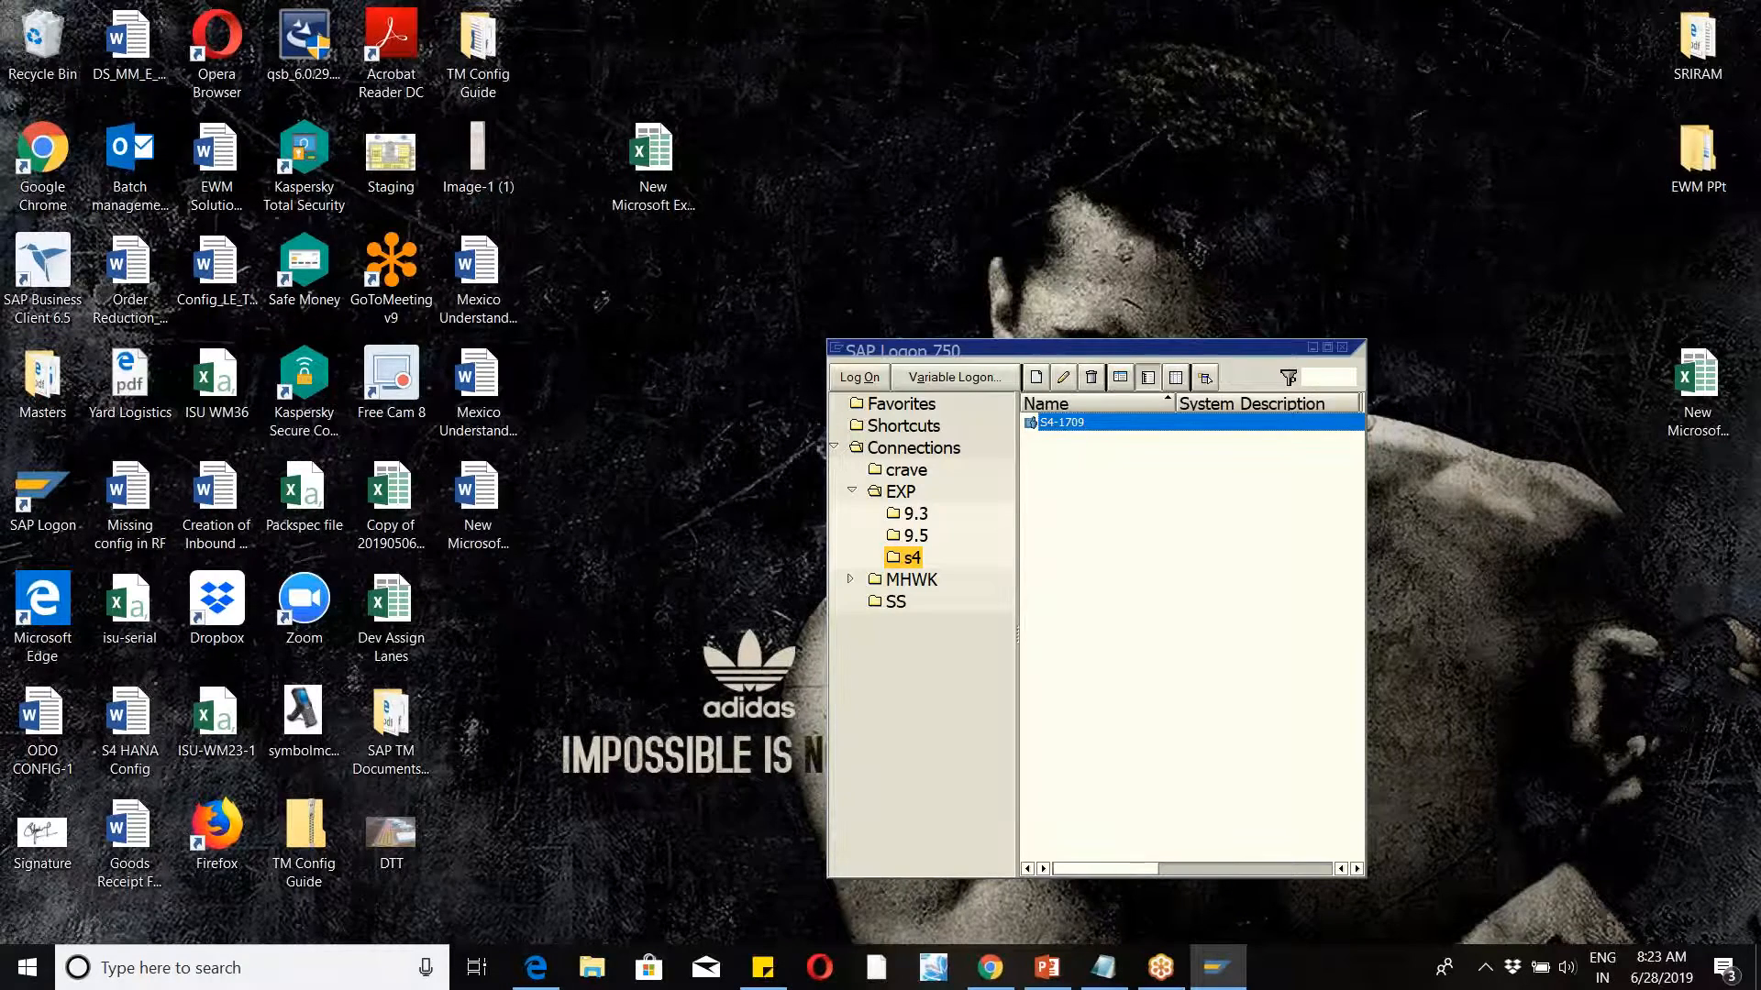
key(Return)
text(s)
key(Down)
key(Return)
key(Tab)
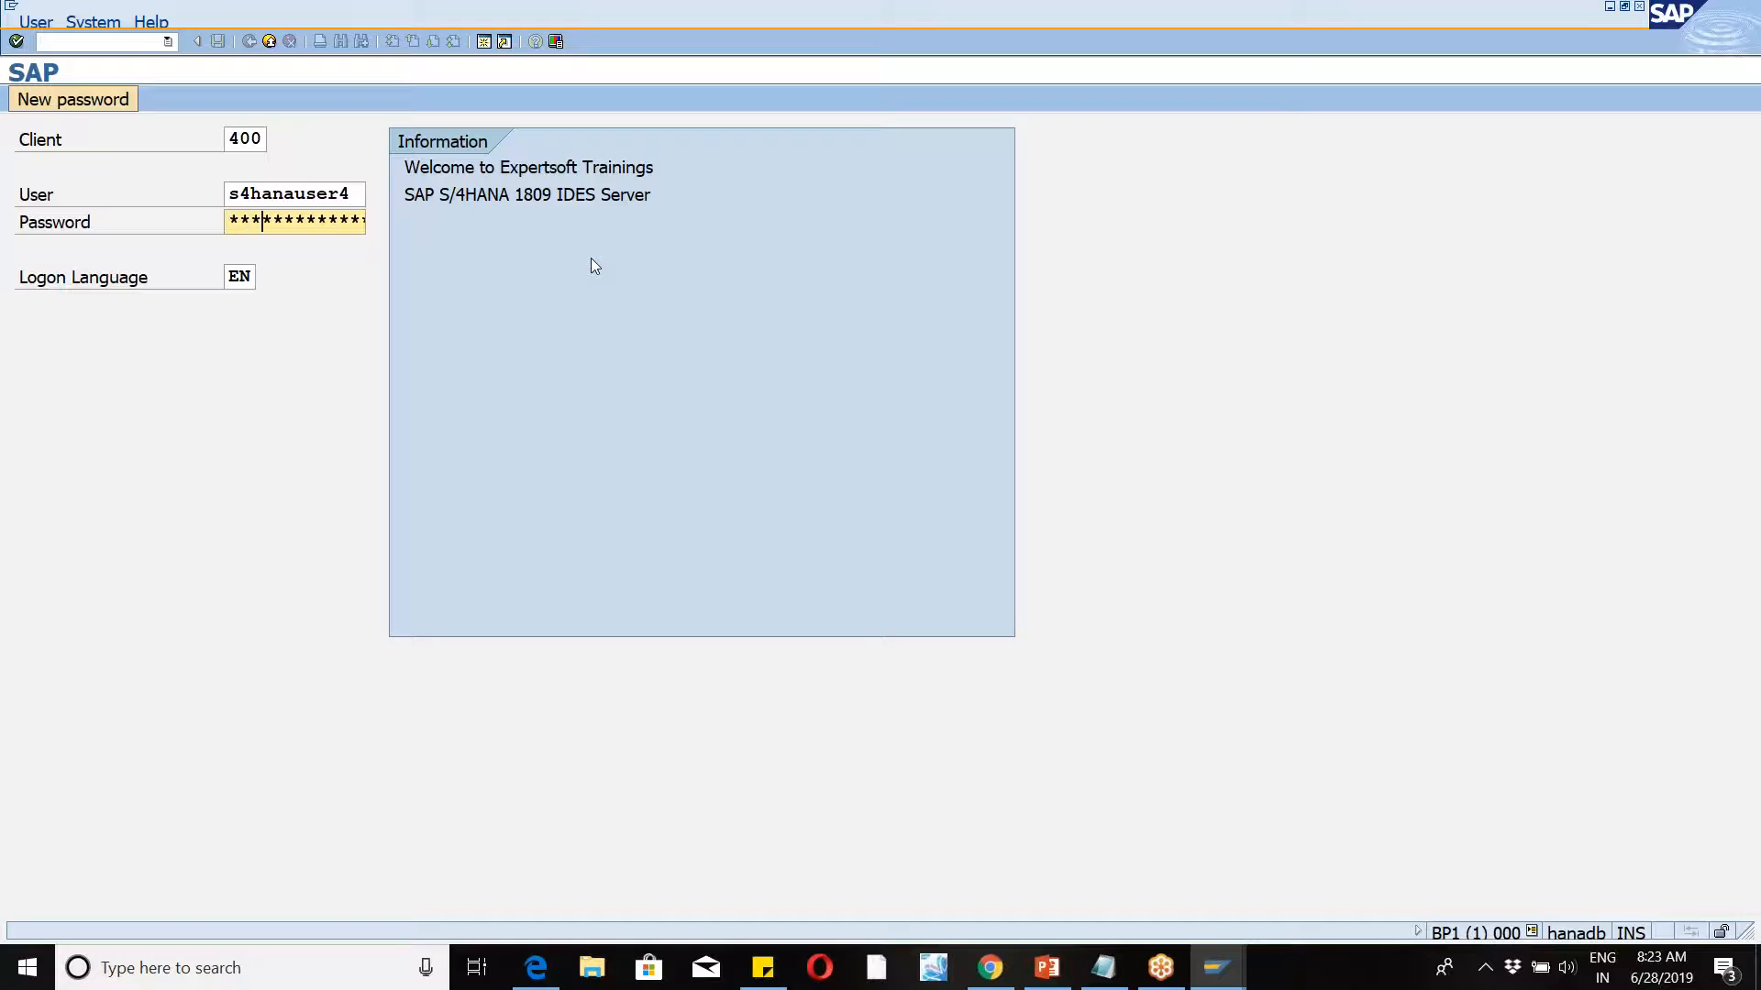
key(Return)
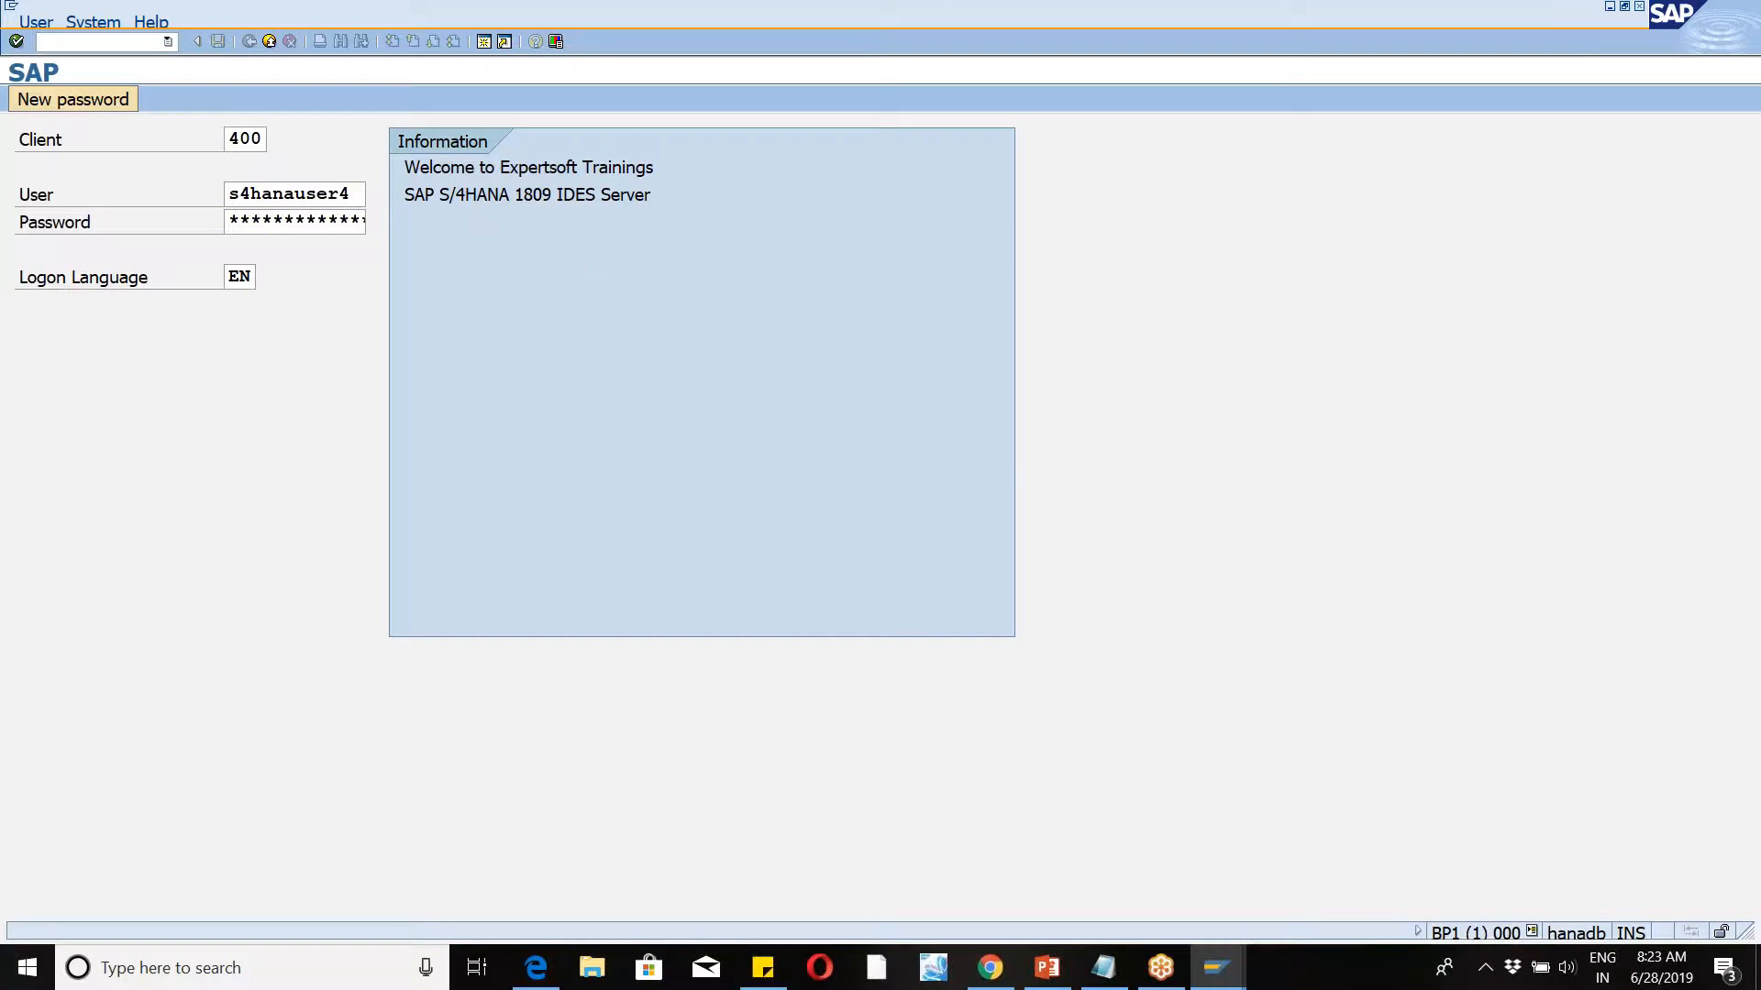
Step: Run spro and open Assign Warehouse Numbers under Extended Warehouse Management master data, with WM46 as the work area
text(spro)
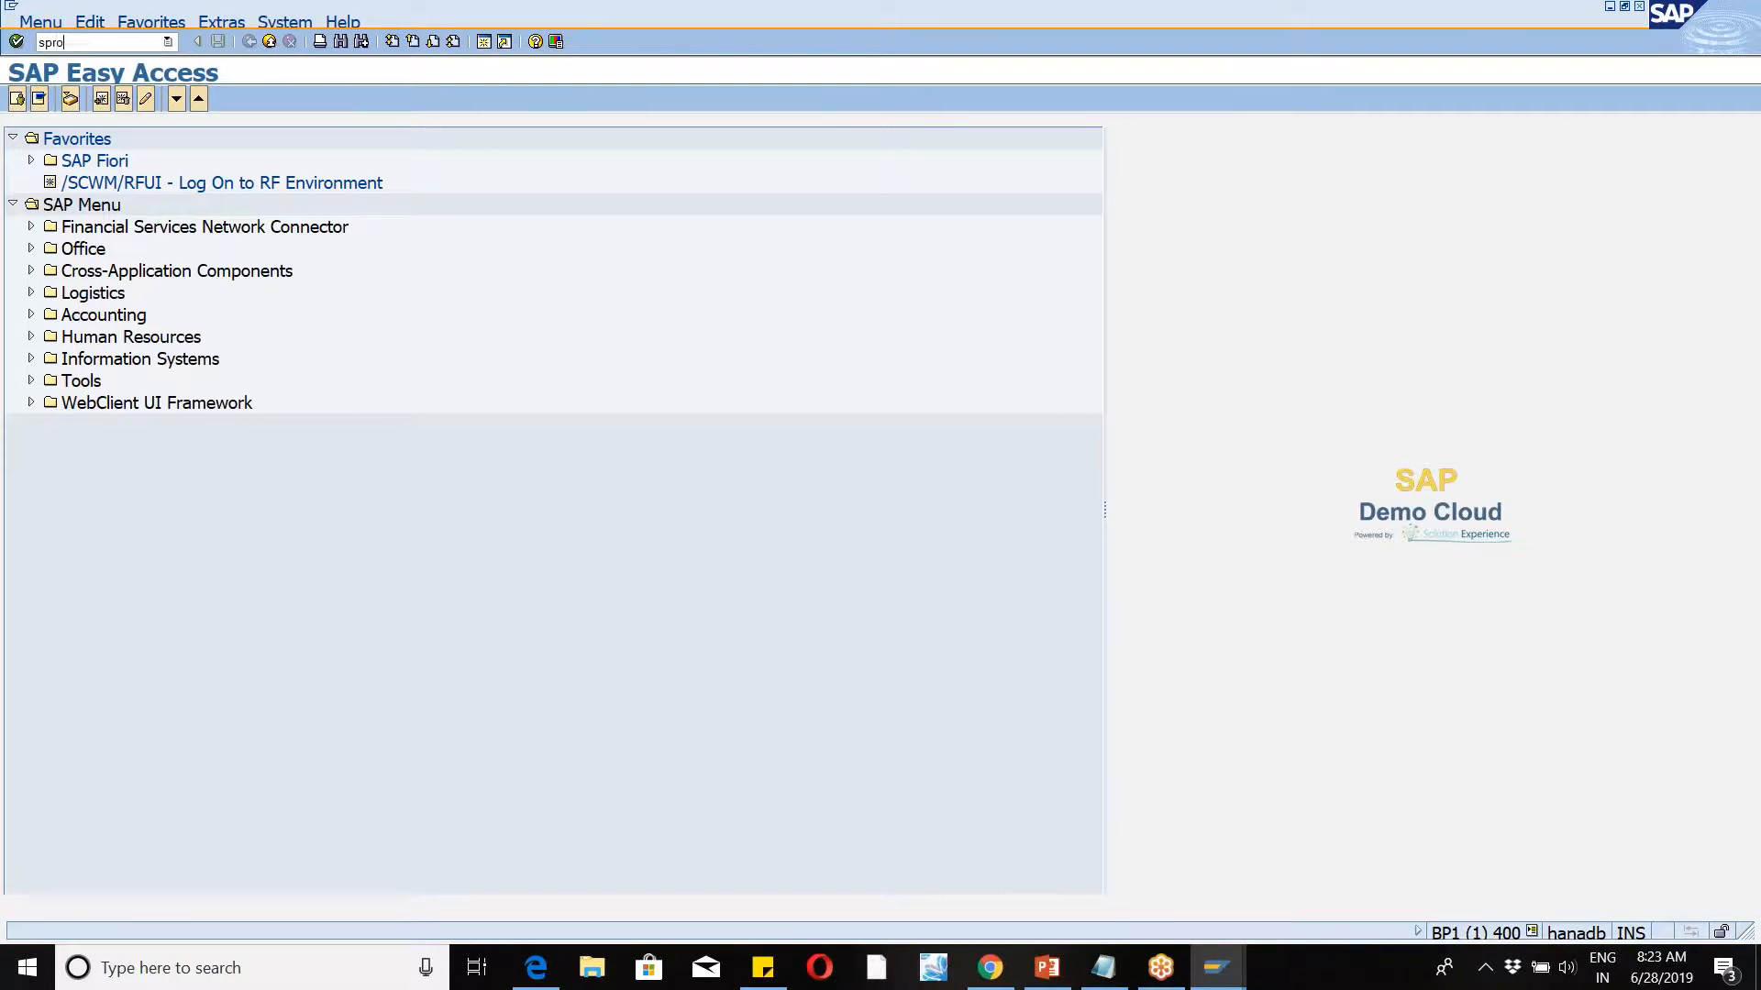
key(Return)
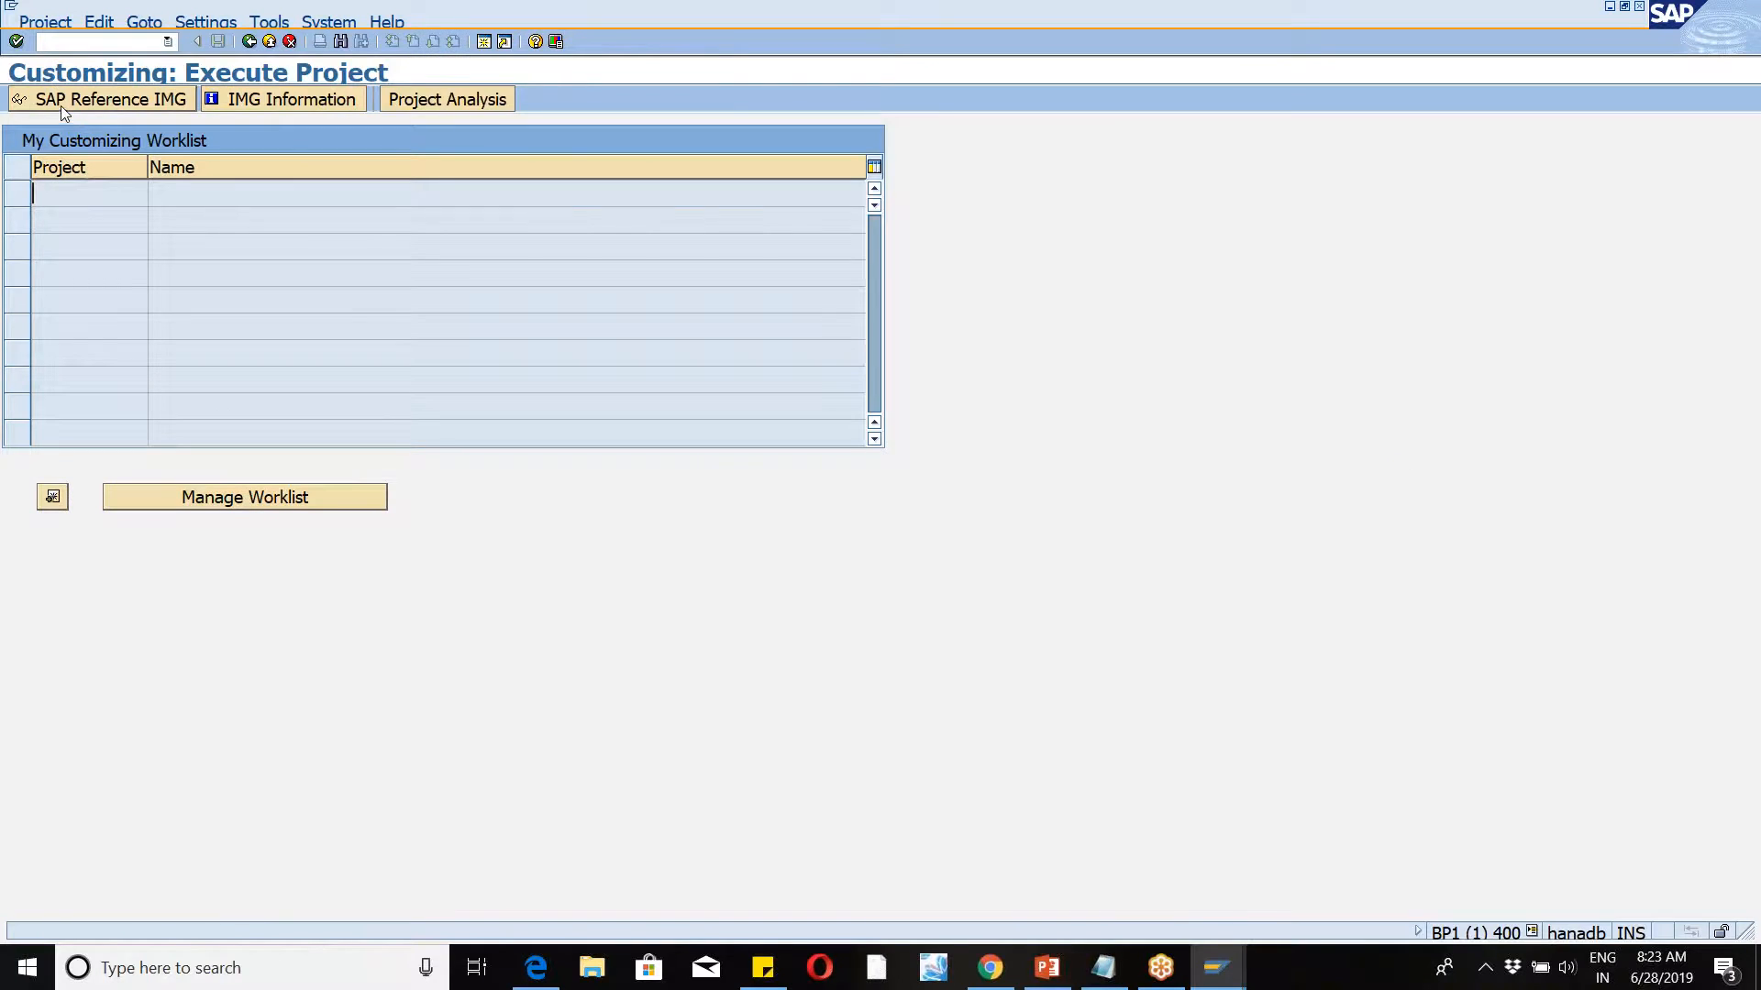
key(F5)
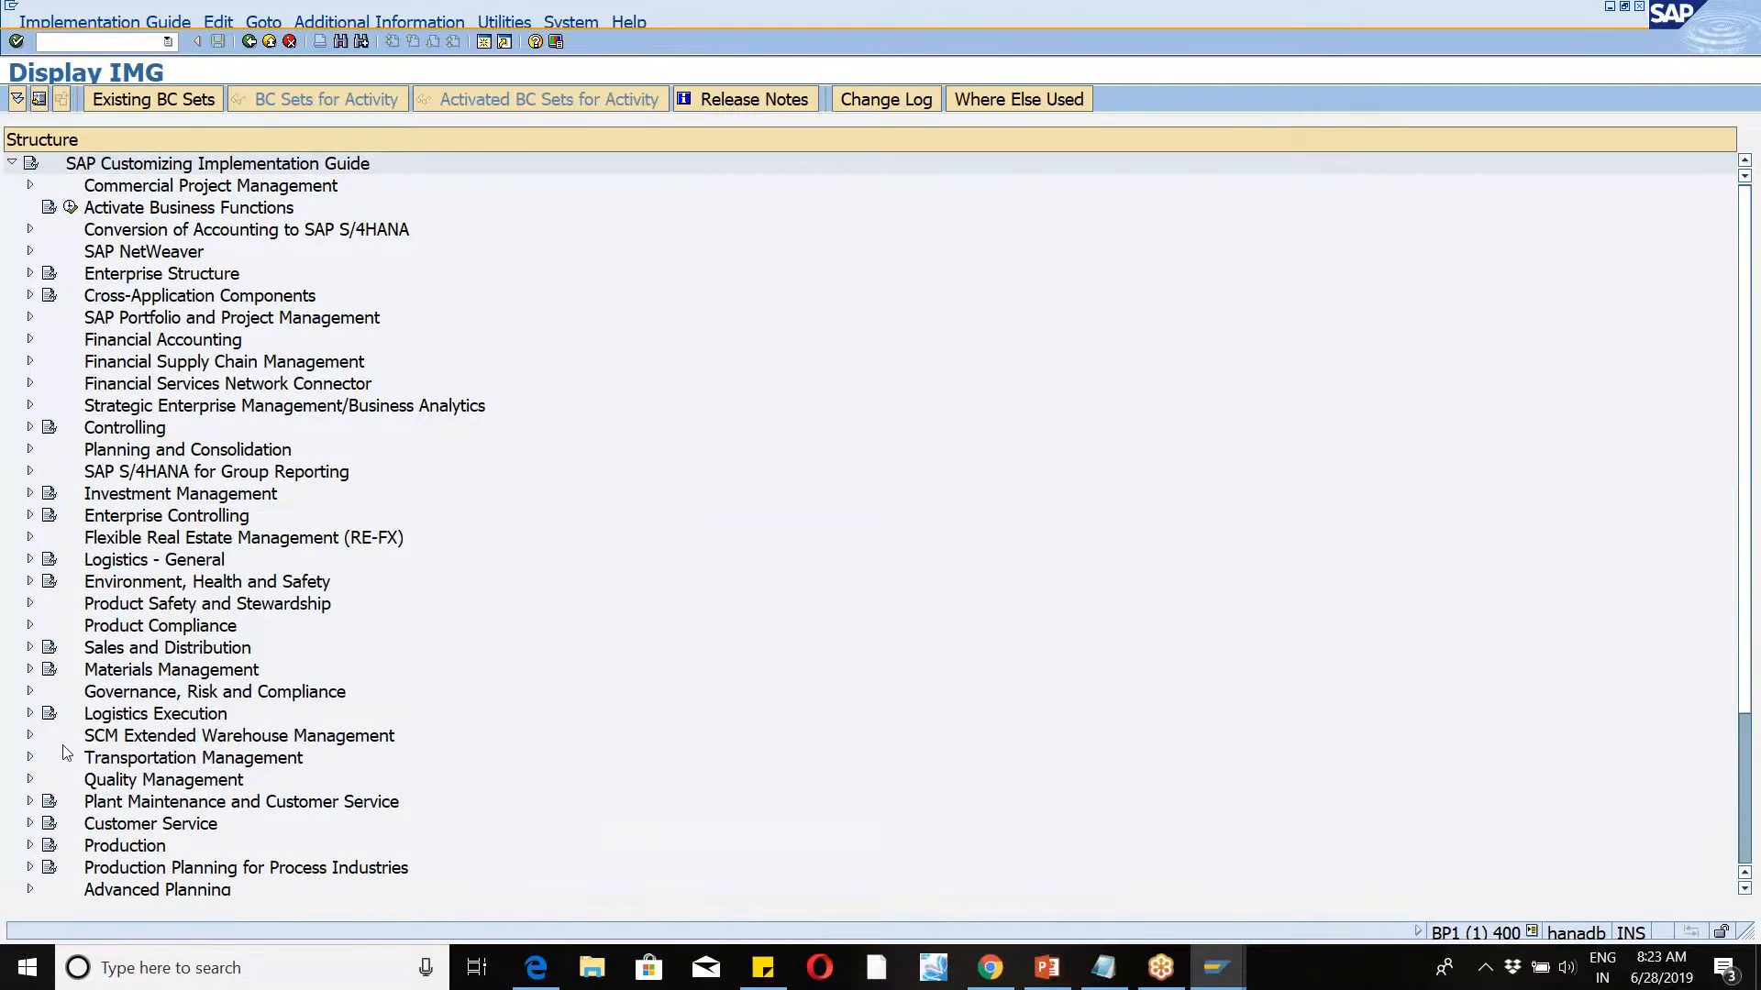
click(31, 737)
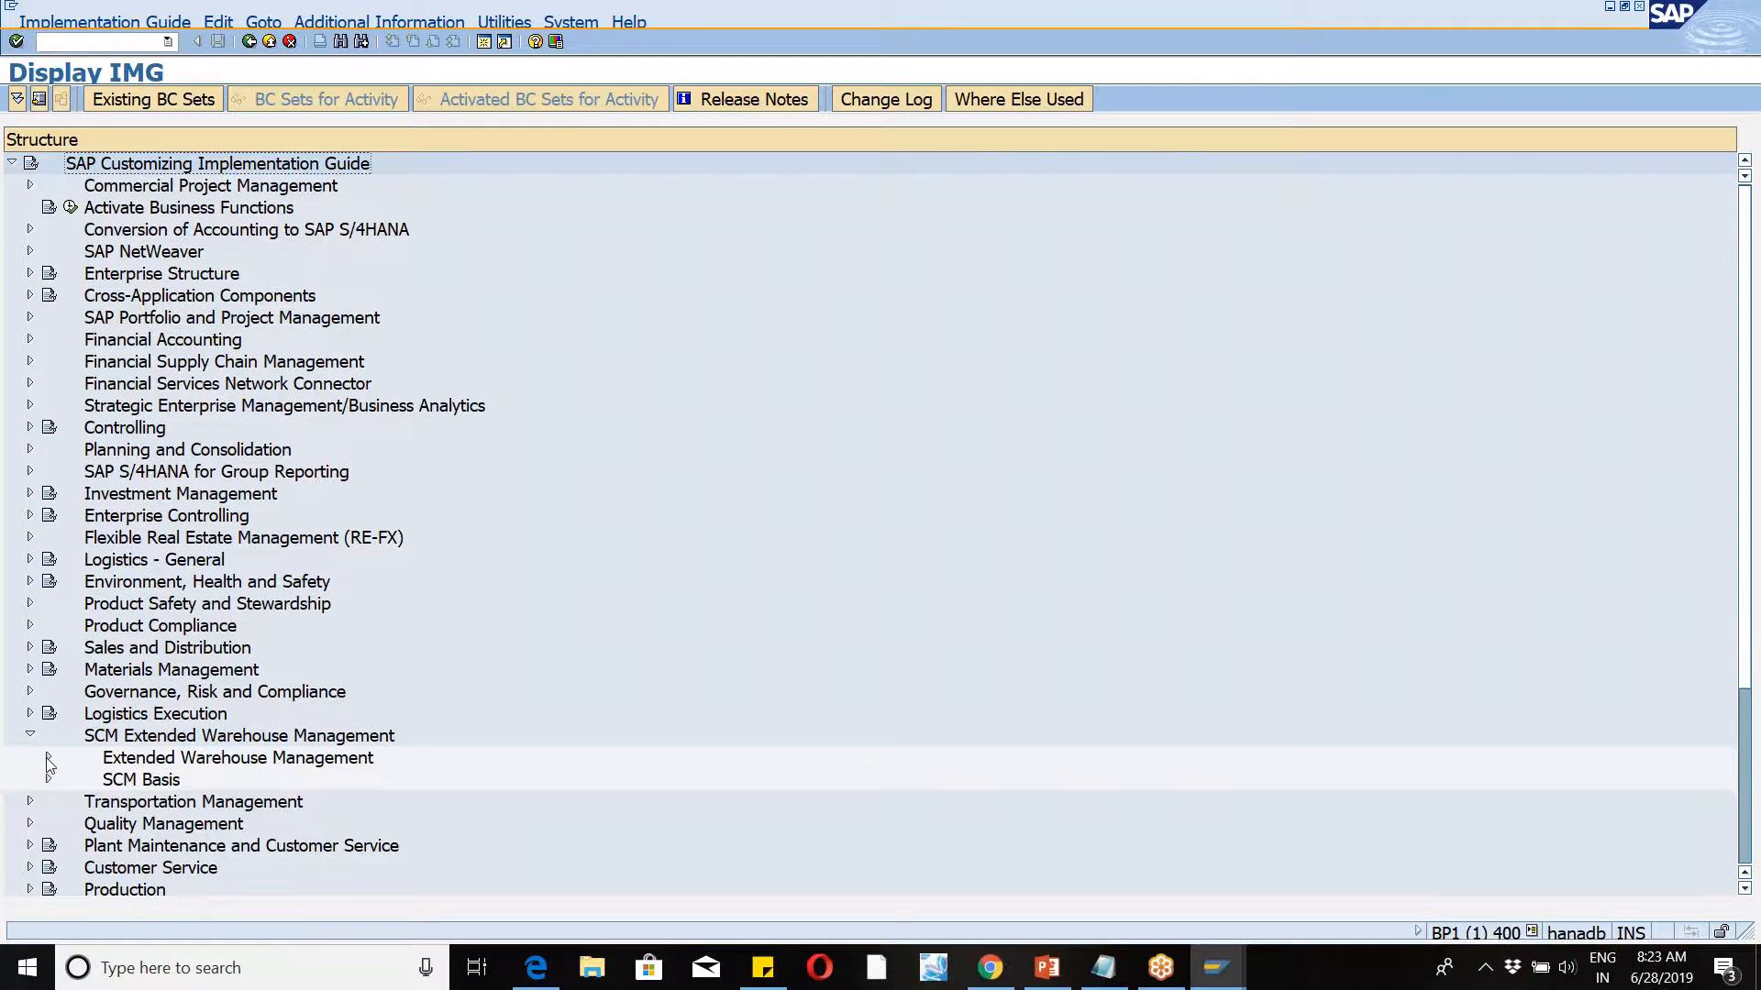
click(48, 757)
click(60, 627)
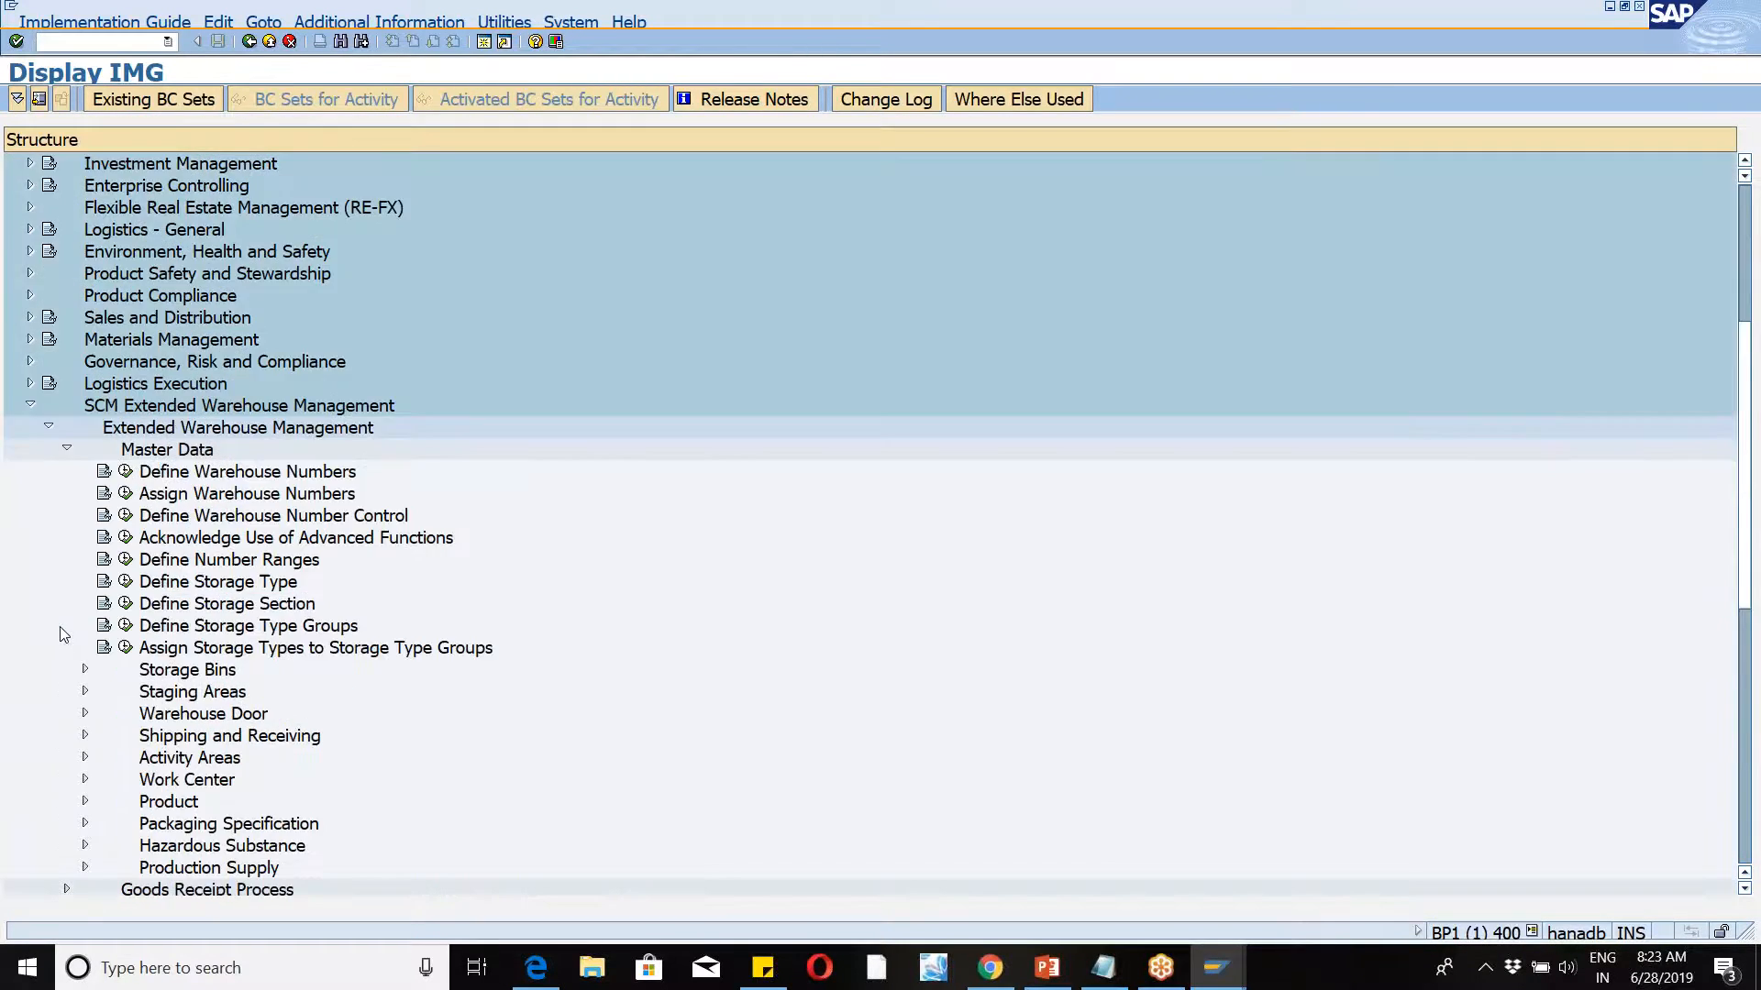
click(125, 493)
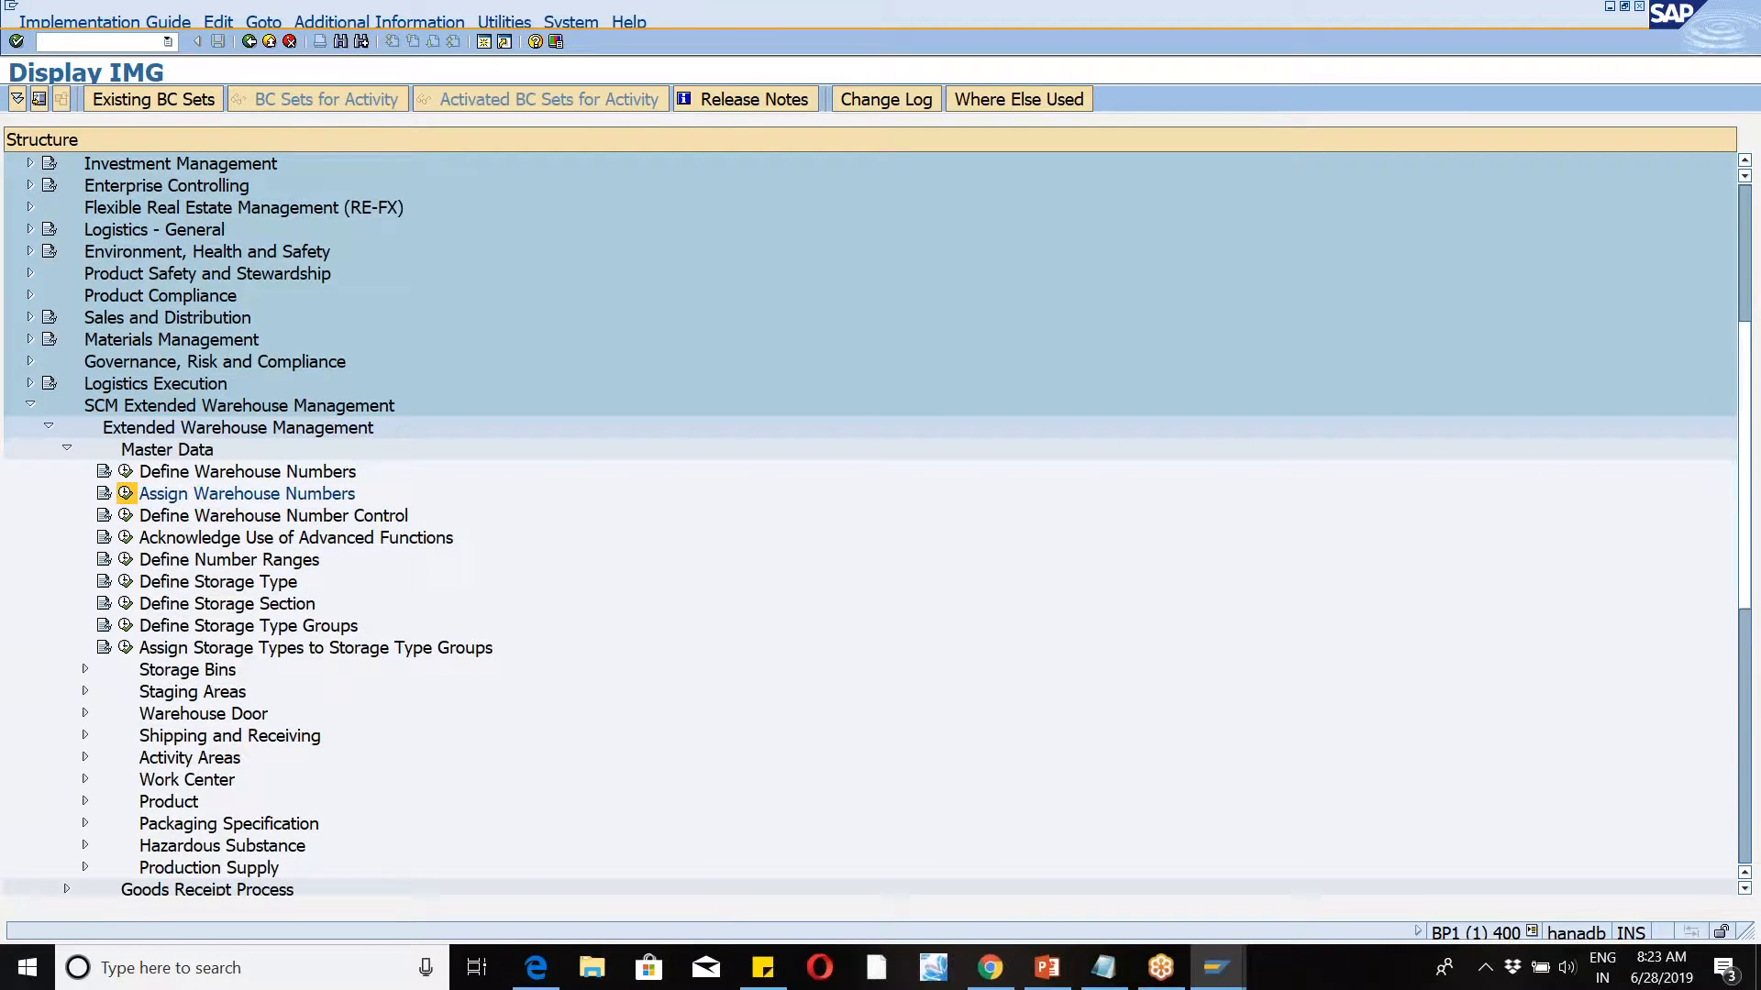
text(wm45)
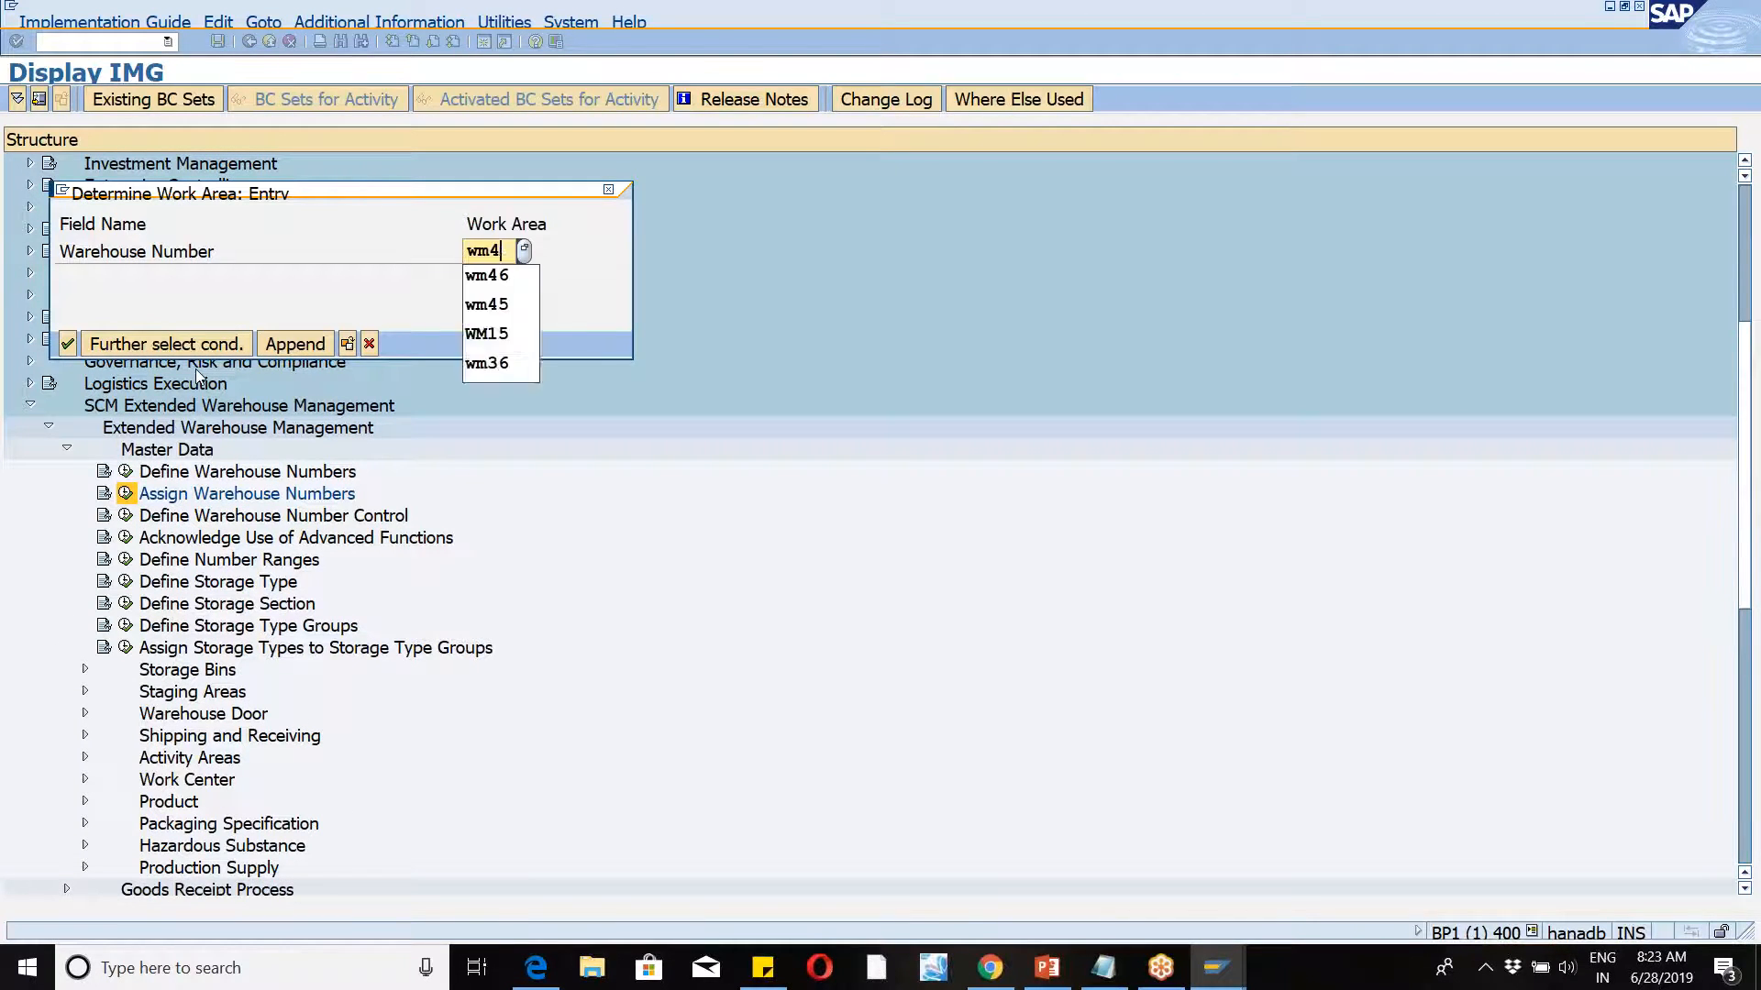
key(Return)
Step: Create and save a WM46 assignment with supply chain unit WM46 and the plant vendor's business partner number as custodian and default party entitled
click(96, 100)
text(wm46)
key(Tab)
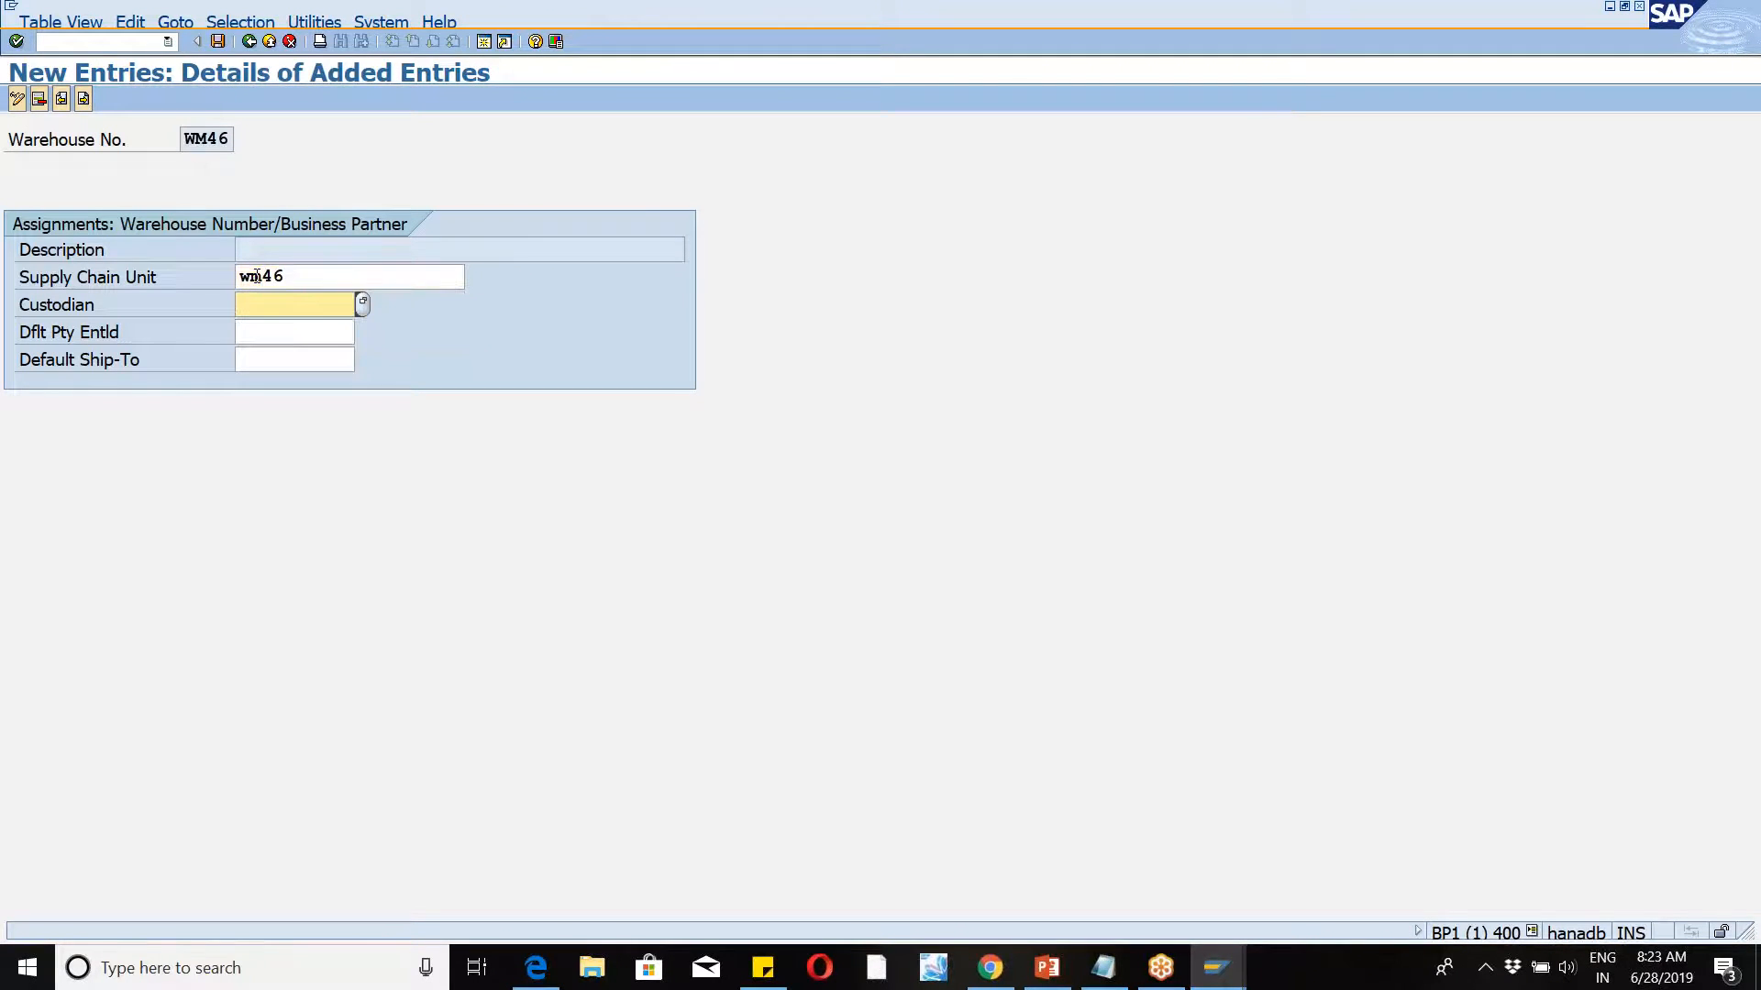
click(251, 305)
key(Down)
key(Return)
key(Tab)
key(space)
key(Down)
key(Return)
key(Return)
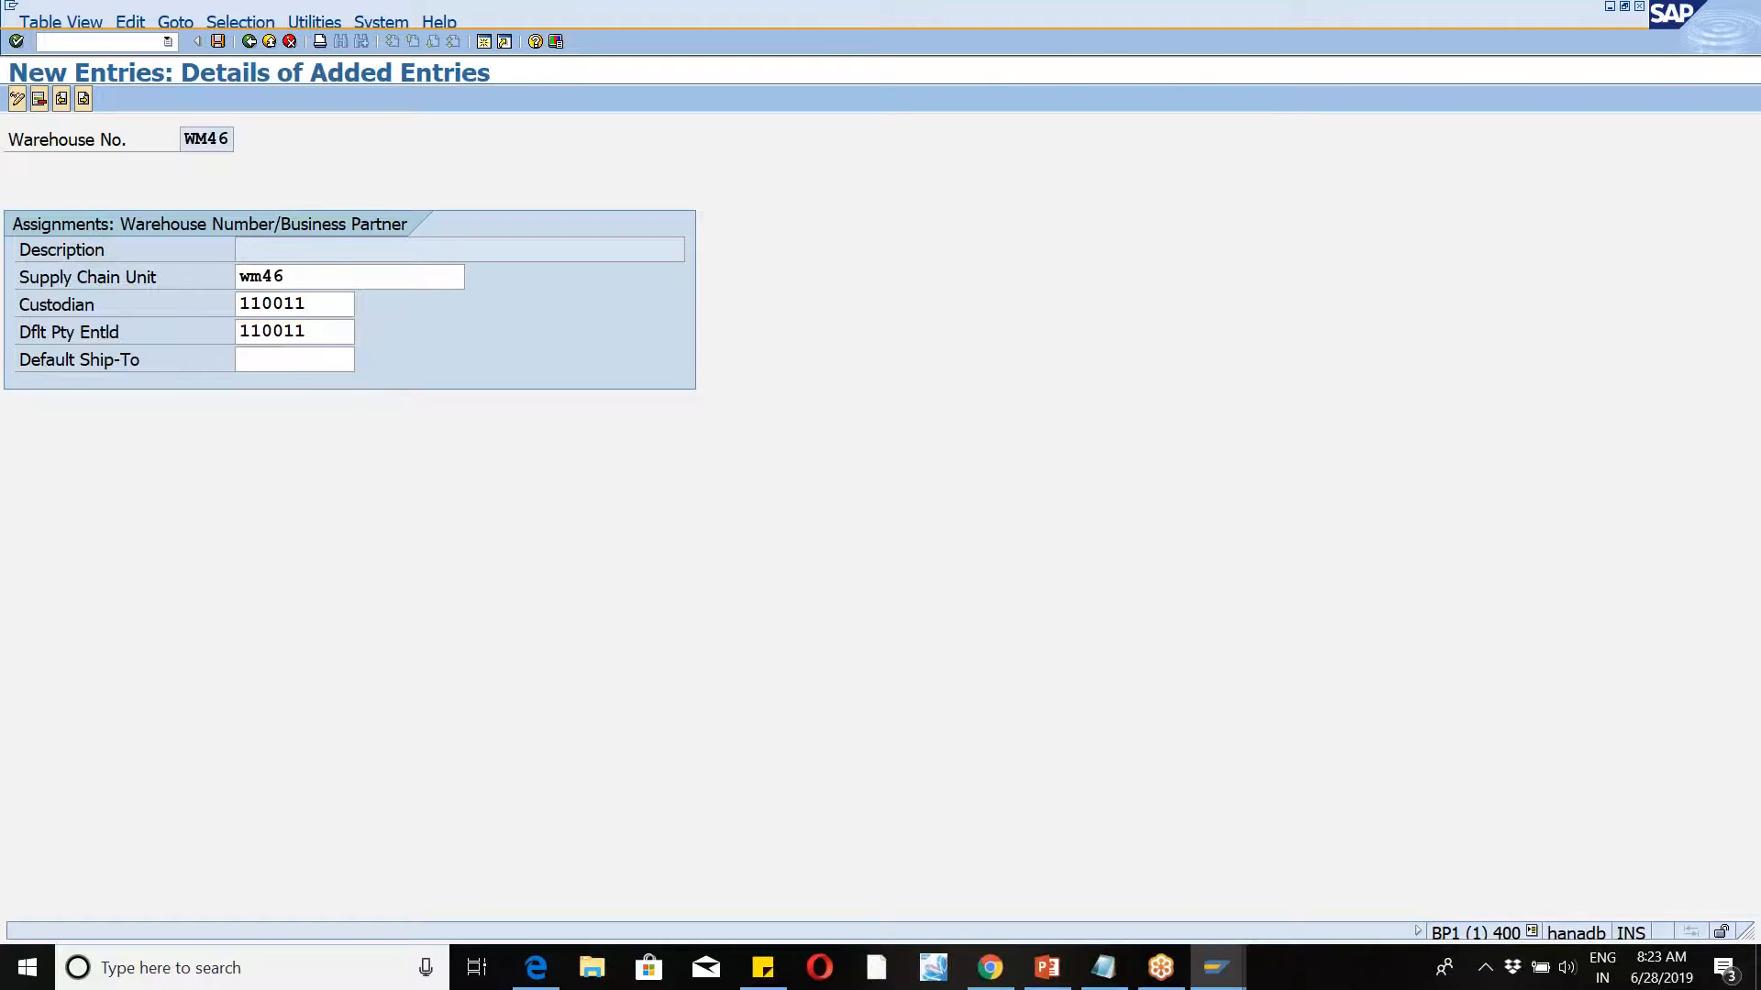
click(218, 43)
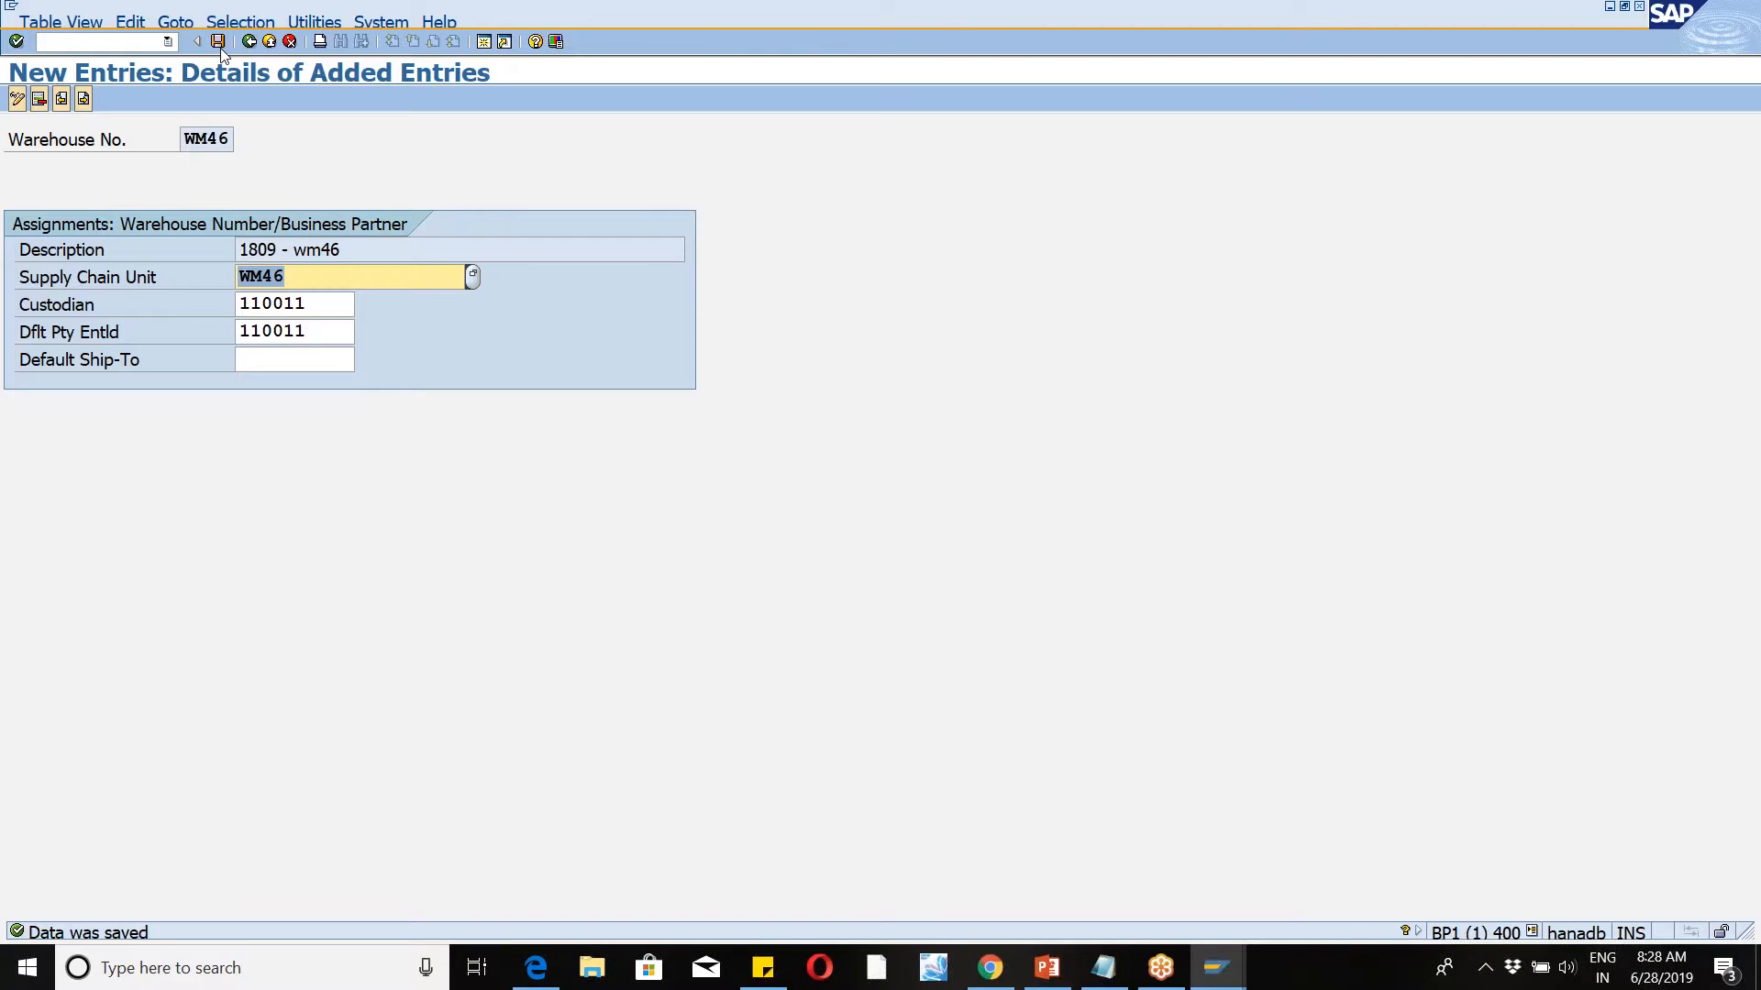
click(1727, 786)
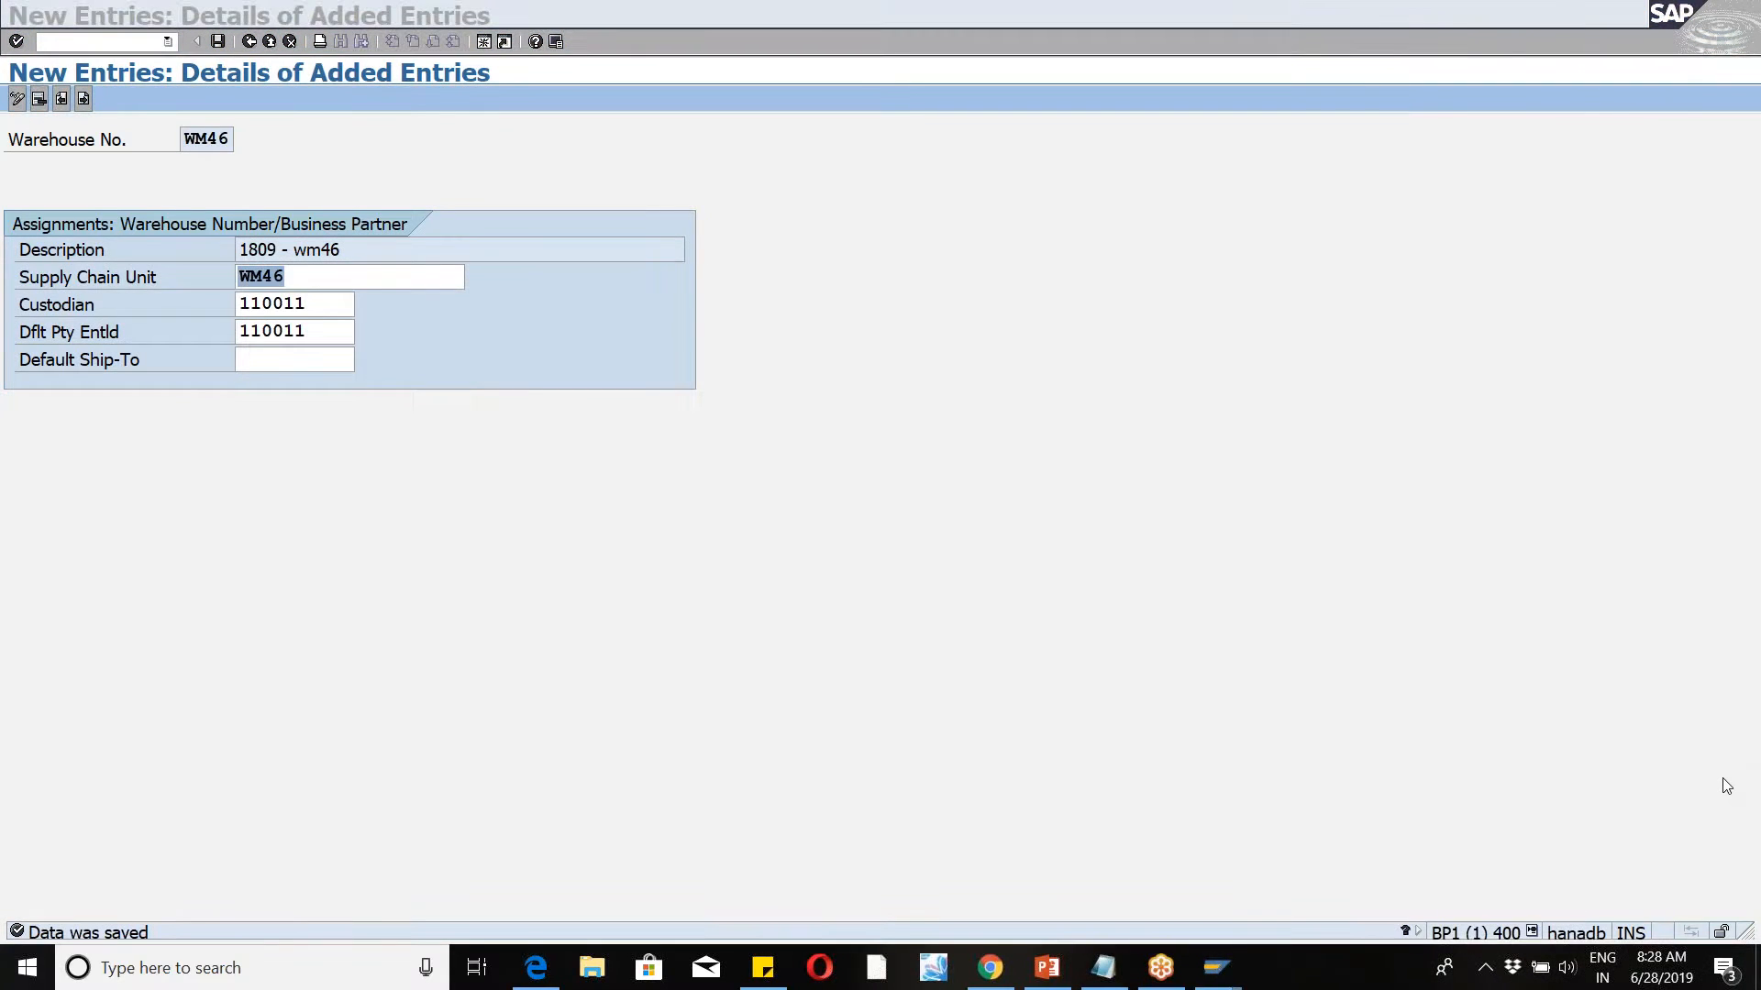